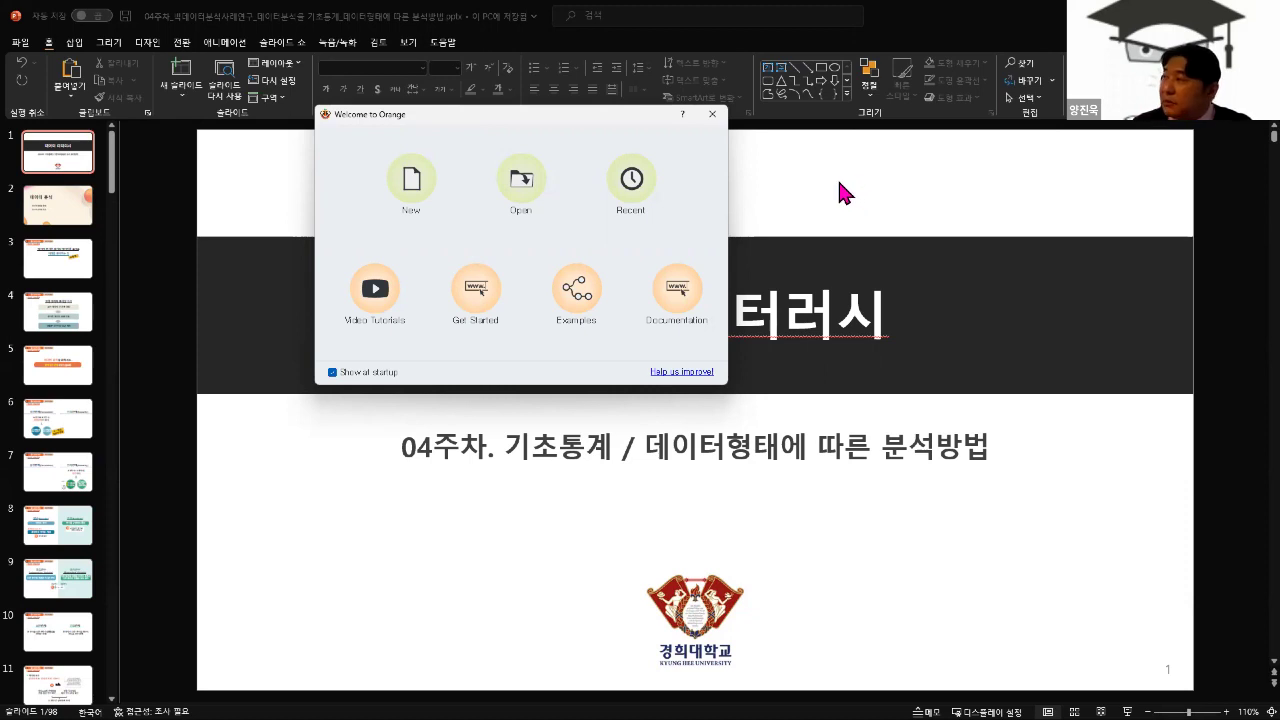
- Create a new Orange workflow and maximize its window
click(408, 182)
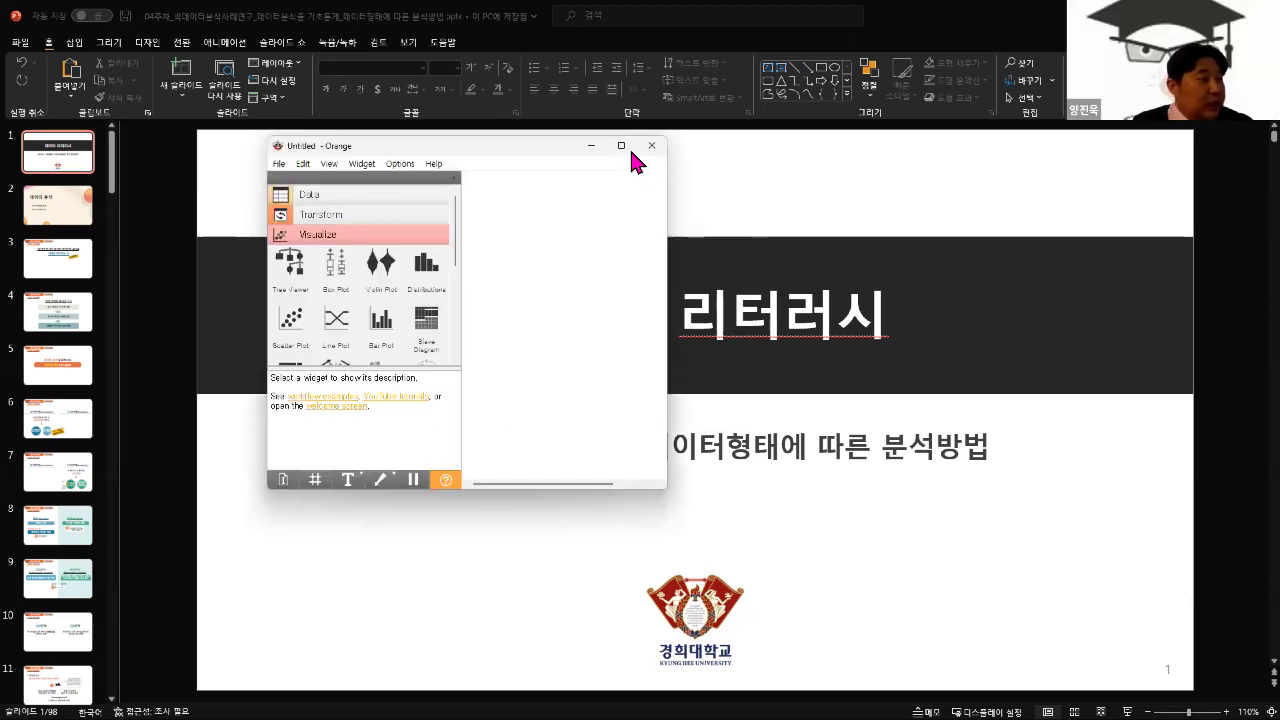
click(625, 143)
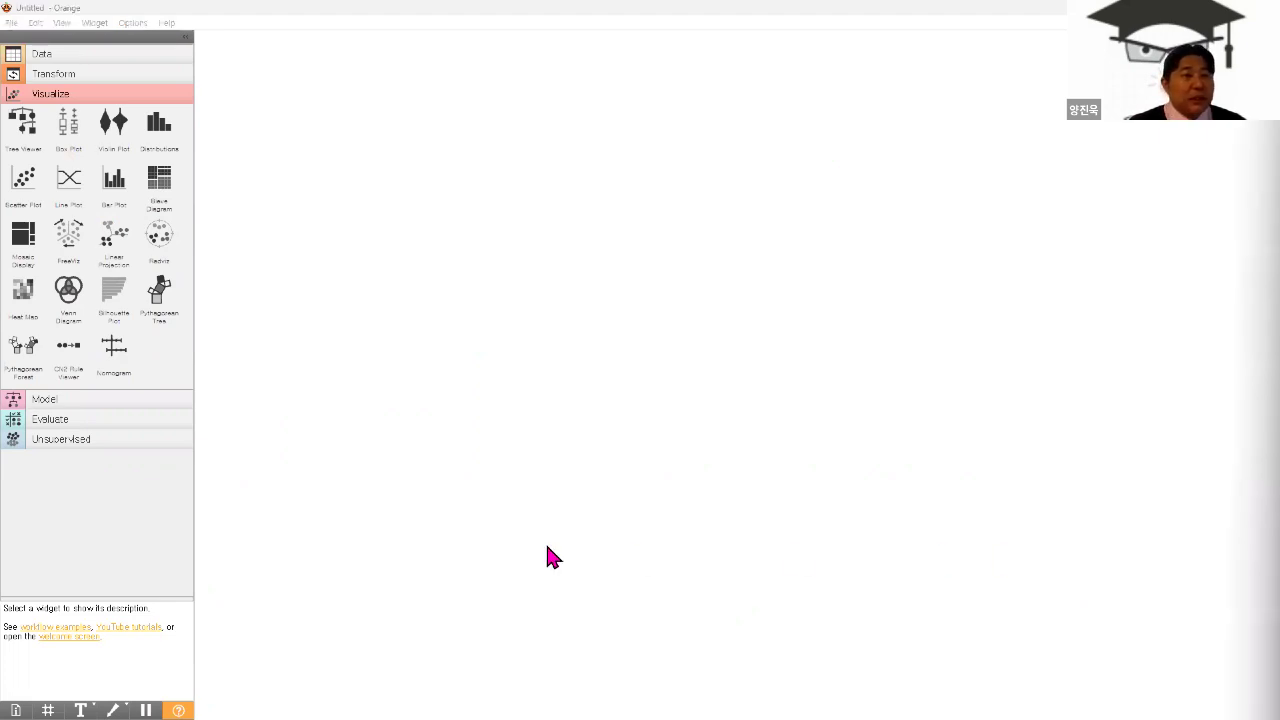
click(323, 295)
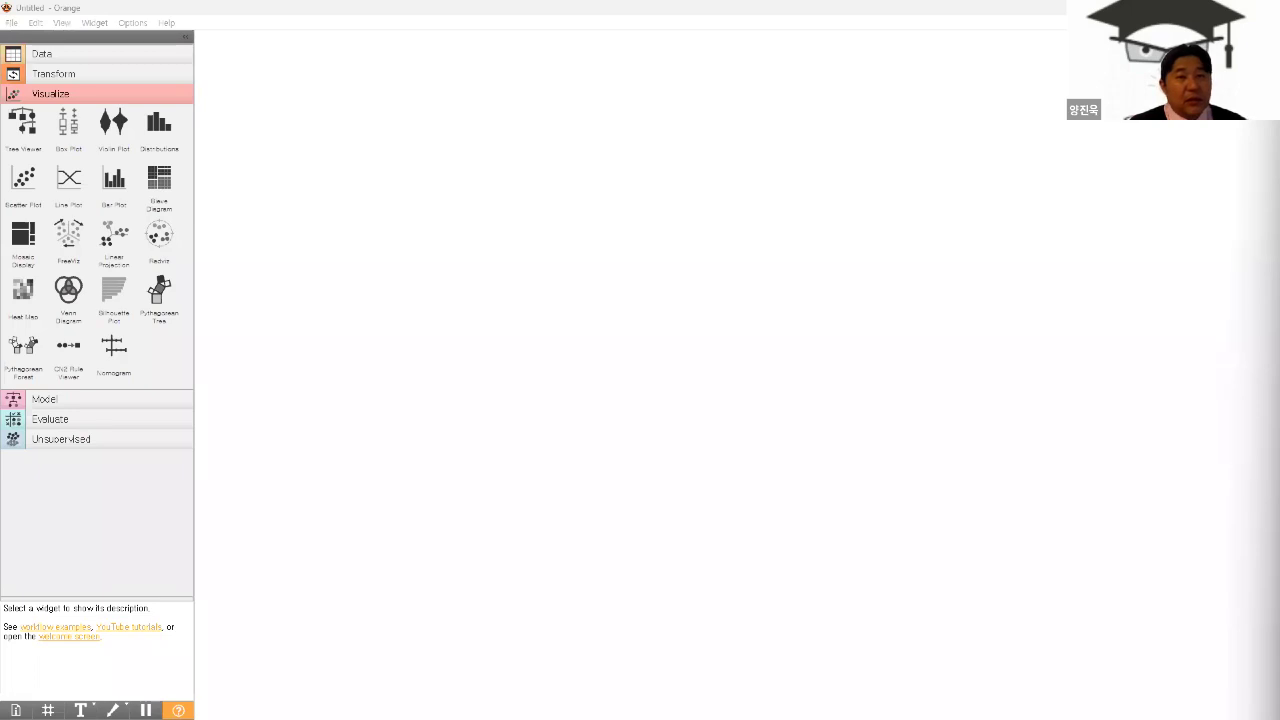
- Switch to a blank Notepad document over the Orange canvas and set its text zoom to 220%
key(Return)
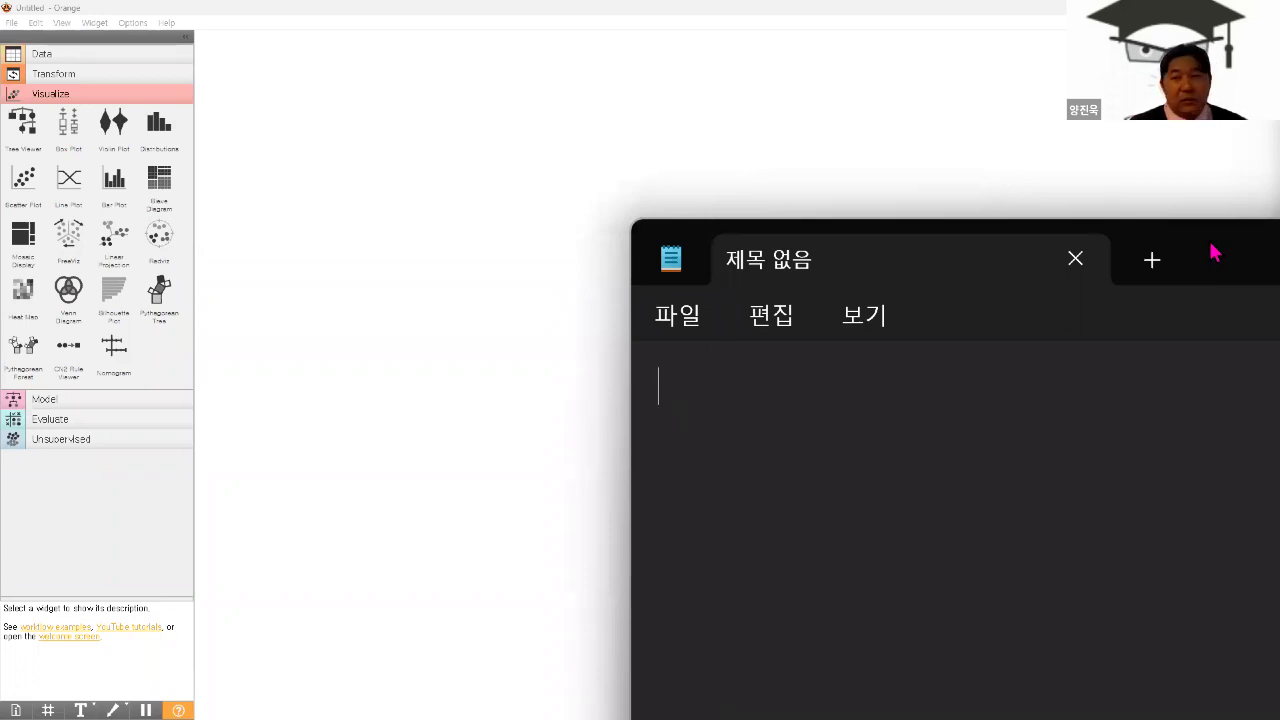
key(alt+F4)
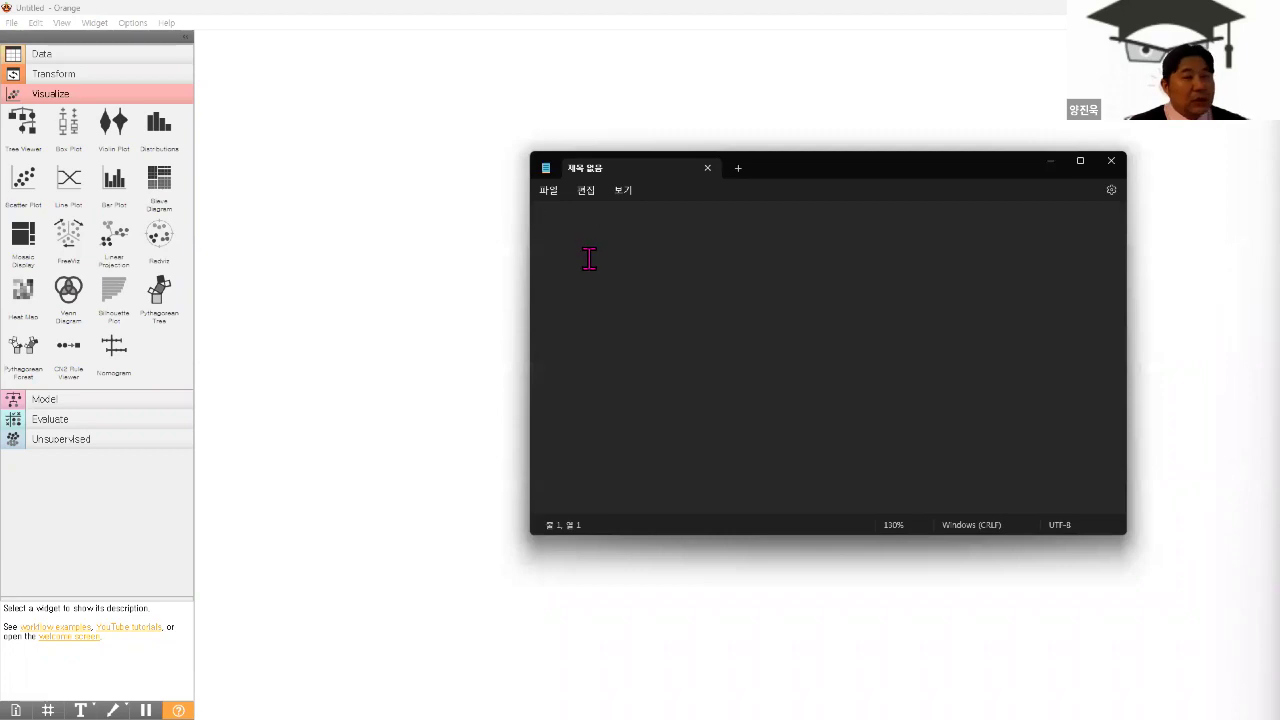
scroll(589, 259, up, 4)
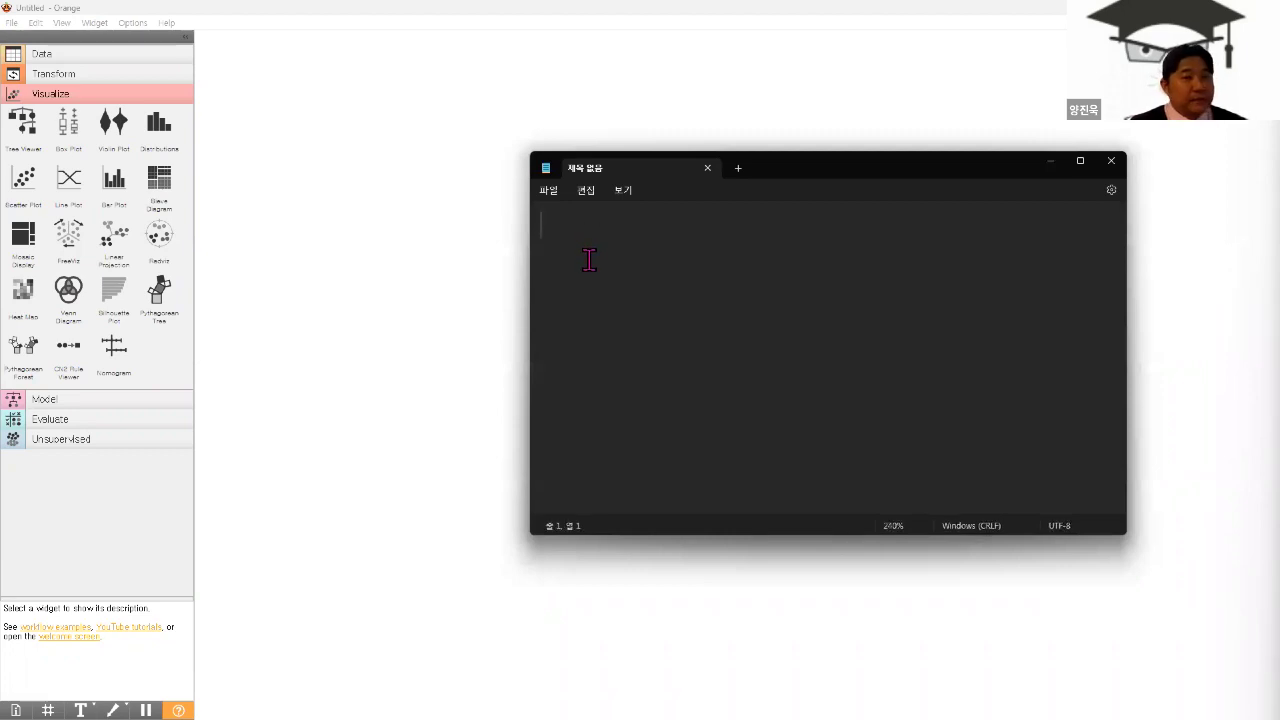
scroll(597, 226, down, 2)
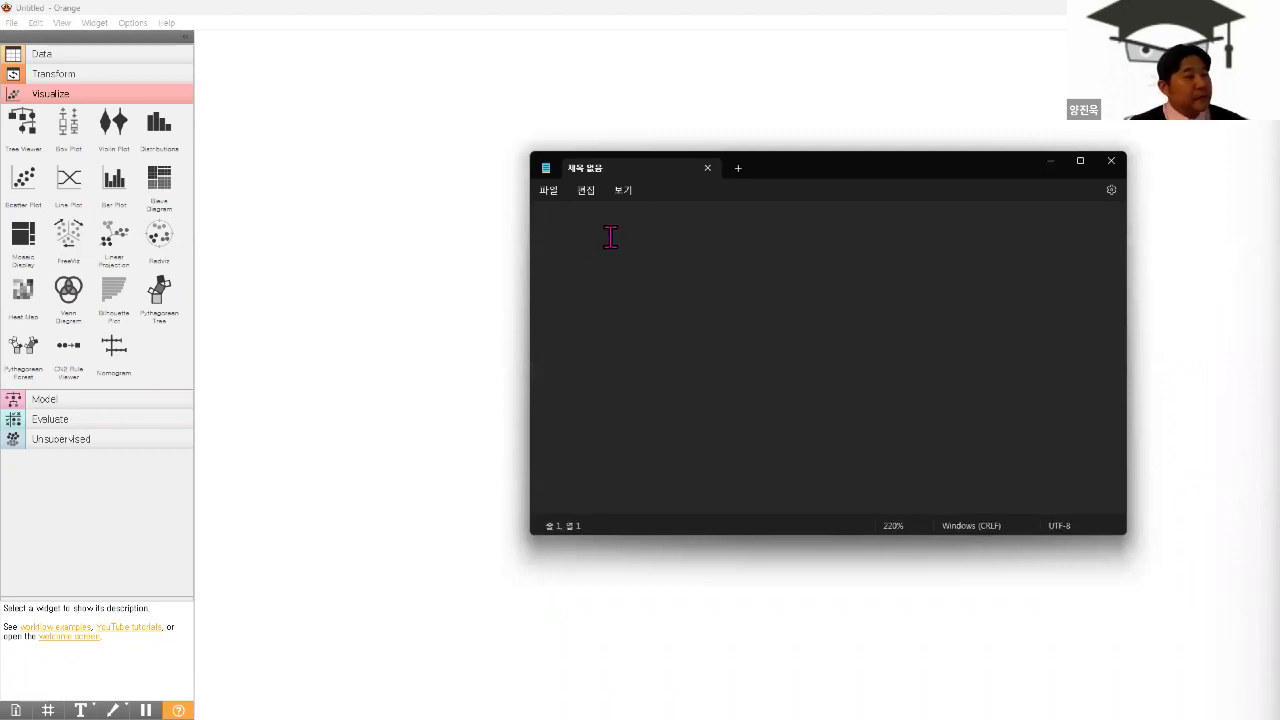
text(아)
key(BackSpace)
text(분리ㅠ)
key(Return)
key(Return)
key(BackSpace)
key(BackSpace)
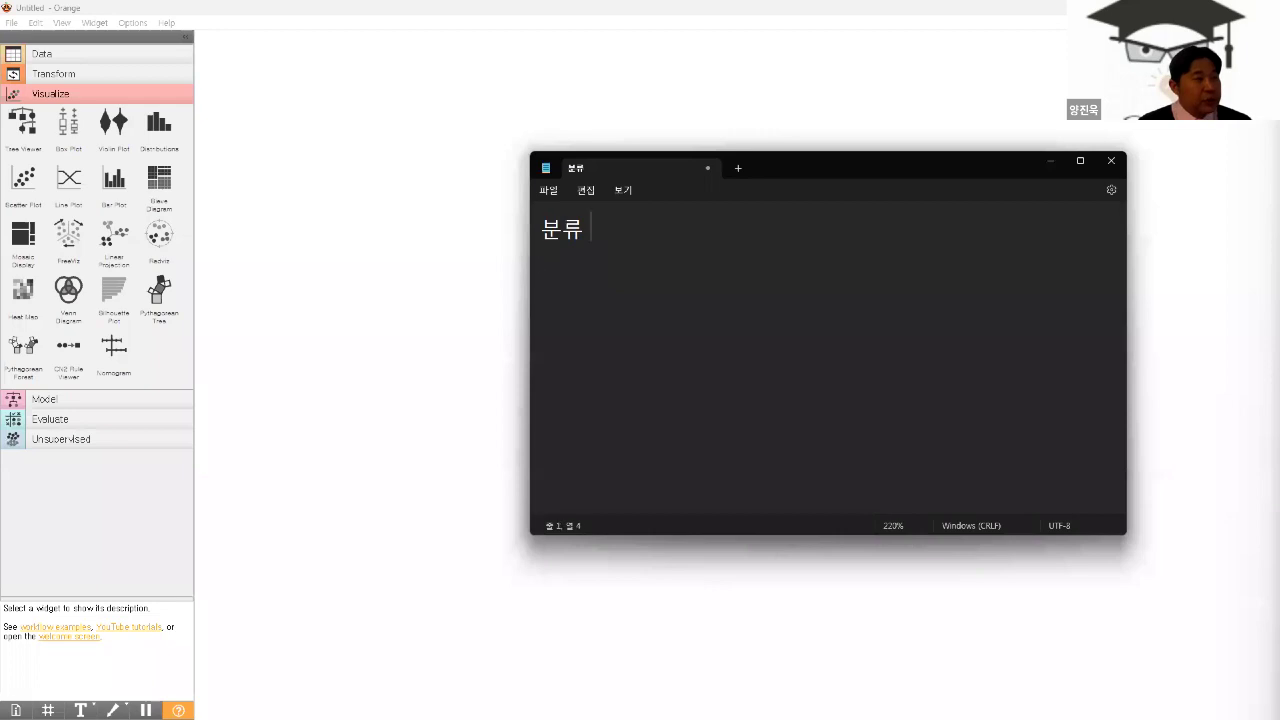
key(BackSpace)
key(BackSpace)
- Write "인공지능 > 머신러닝 > 딥러닝" on the first line of the note
text(인)
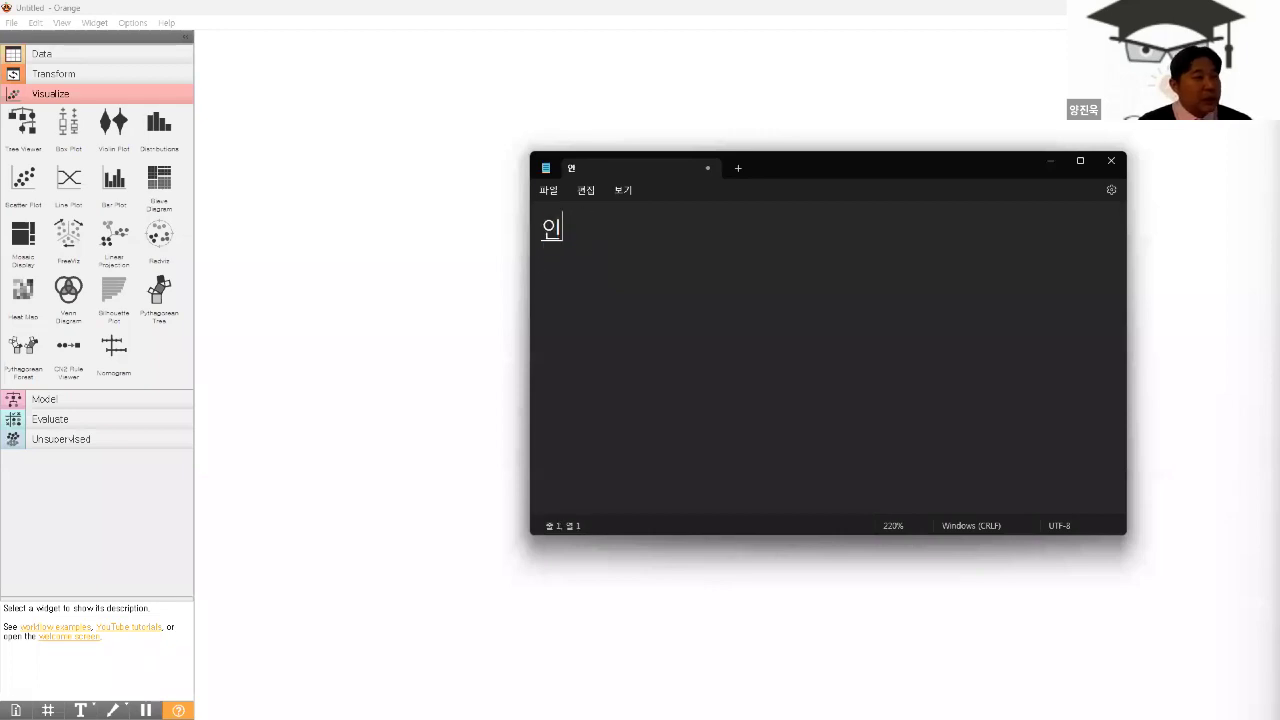
text(공지능)
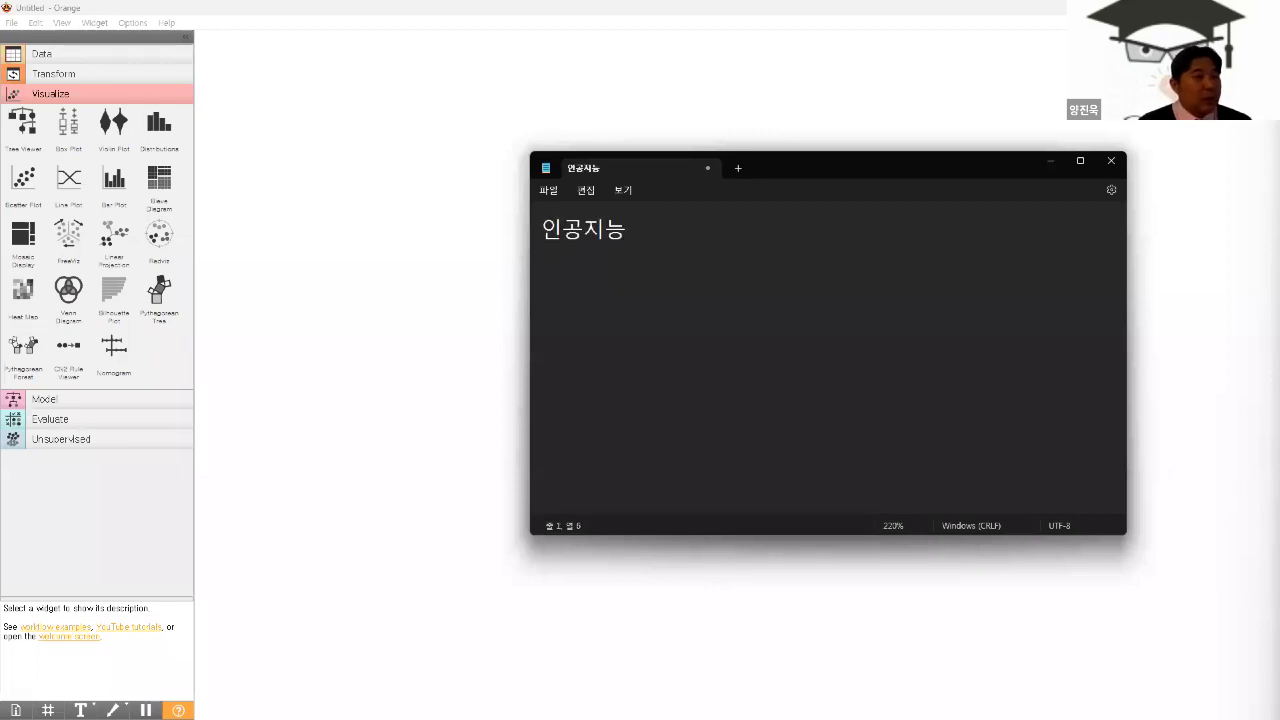
key(BackSpace)
text(능 >)
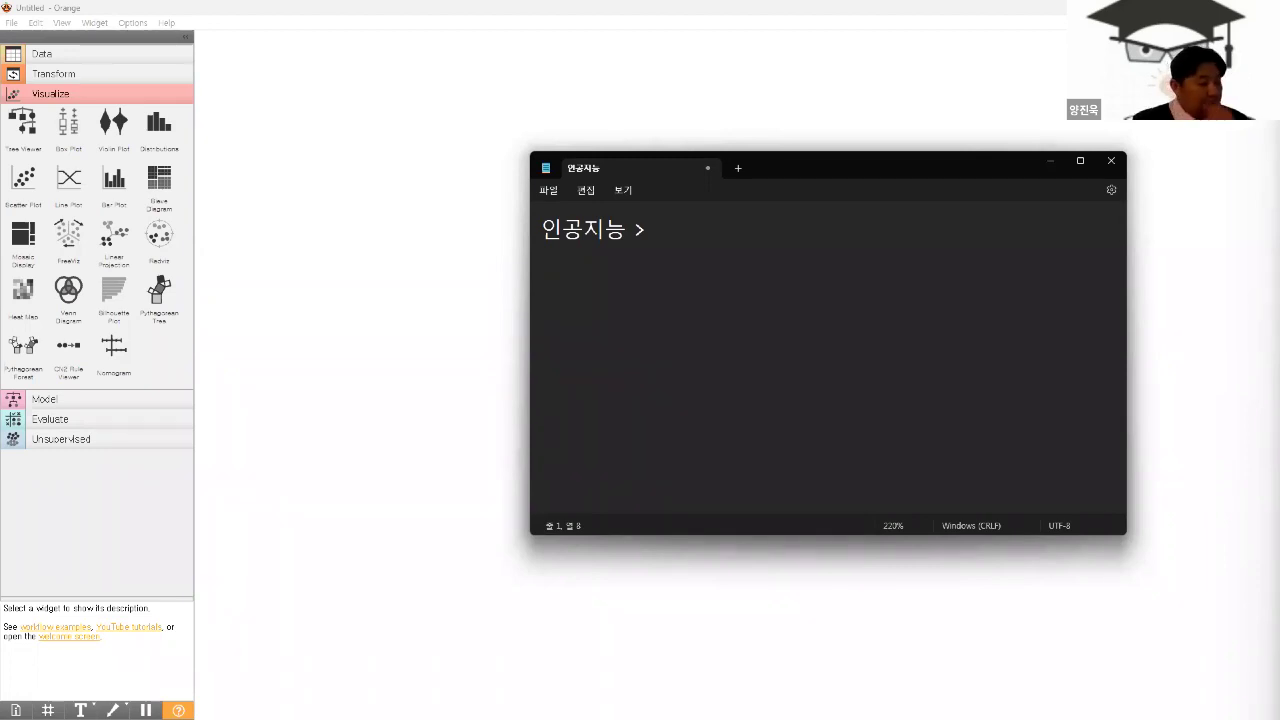
text(ㅁㅓ신러닝)
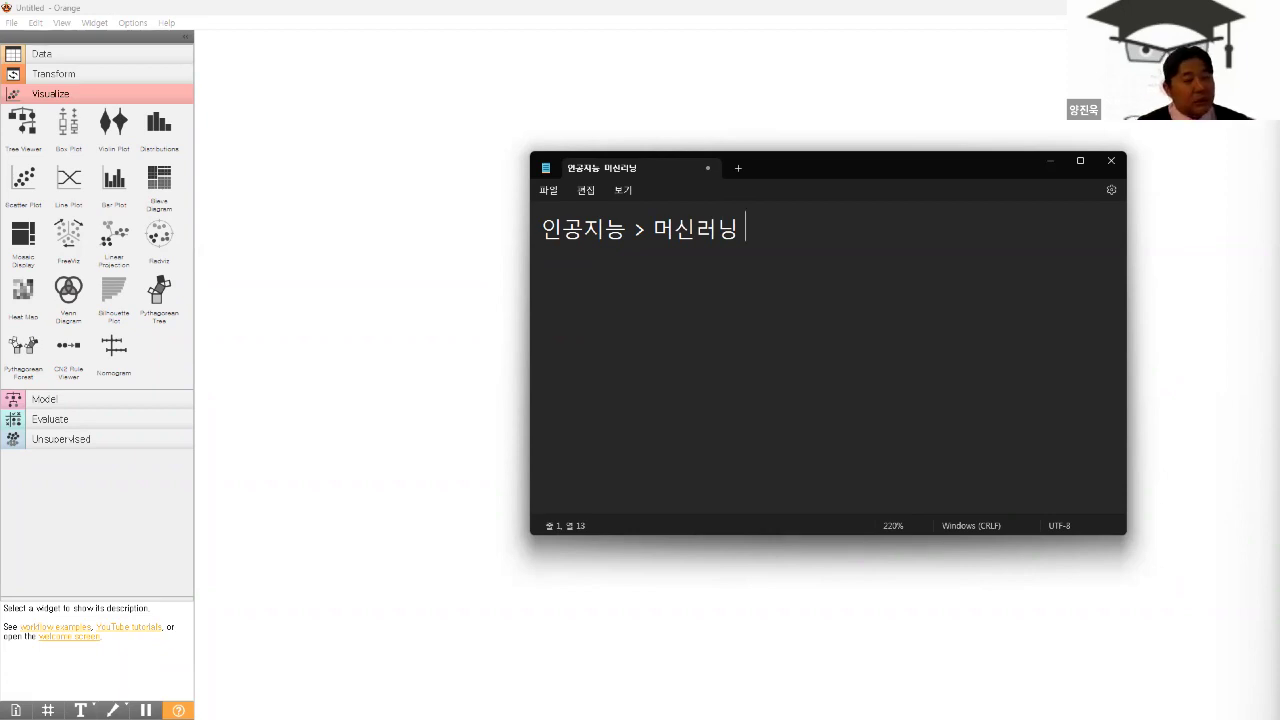
text(> 딥러닝)
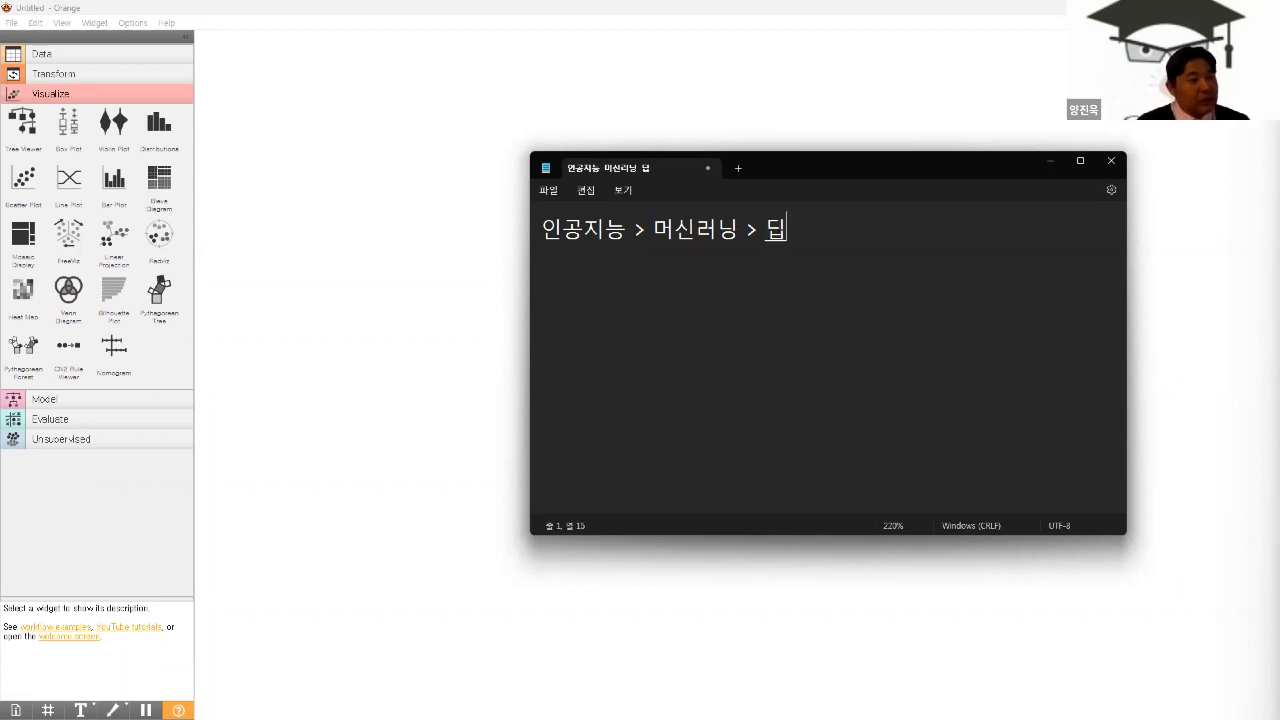
- Enclose "머신러닝 > 딥러닝" on the first line in square brackets
key(Left)
key(Left)
key(Left)
key(Left)
key(Left)
key(Left)
key(Left)
key(Left)
key(Left)
key(Left)
key(Left)
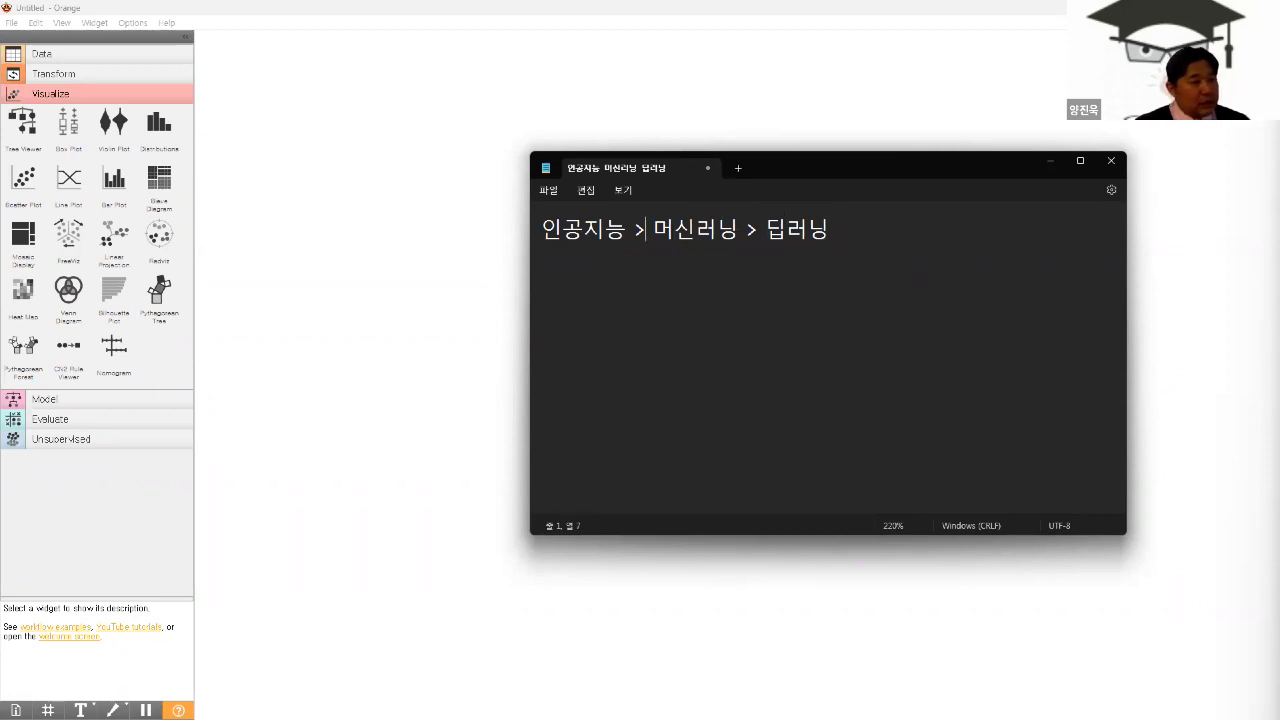
text([)
key(Right)
key(Right)
key(Right)
key(Right)
key(Right)
key(Right)
key(Right)
key(Right)
key(Right)
key(Right)
key(Right)
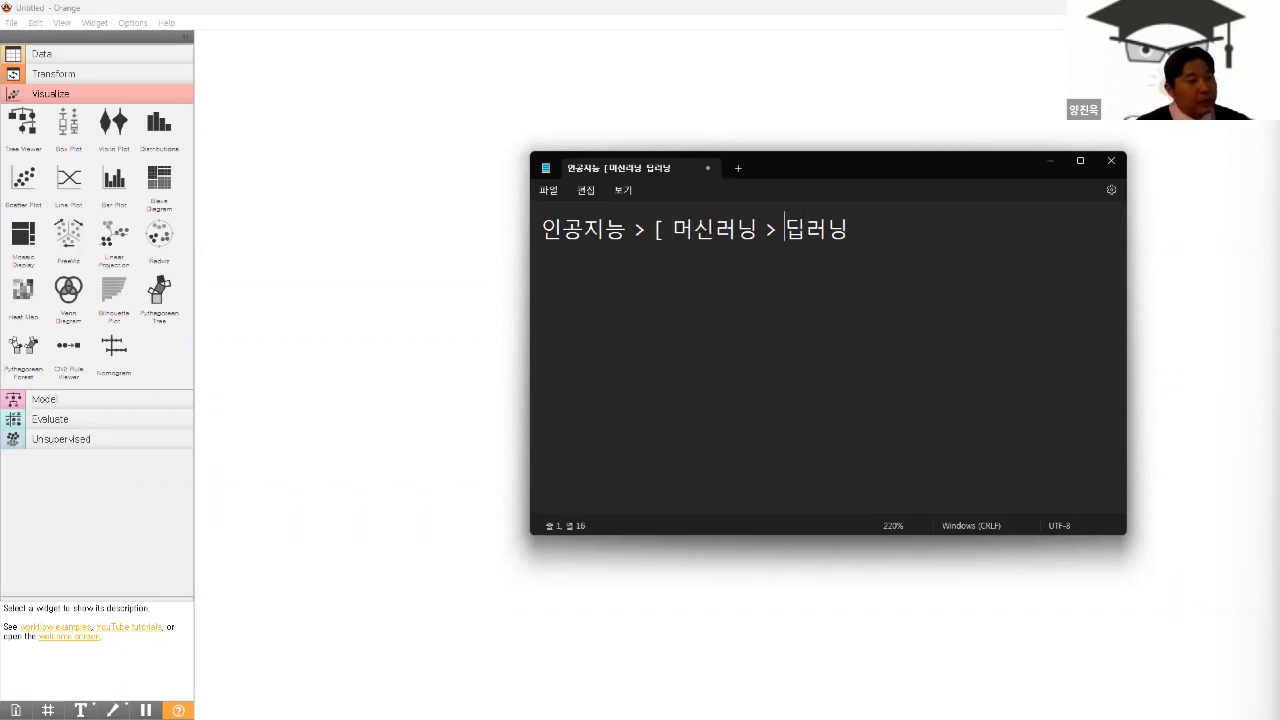
text(])
- After a blank line, write the definition "인공지능 : 사람이 아닌 기계(컴퓨터)에게 작업을 할당하는 것"
key(Return)
key(Return)
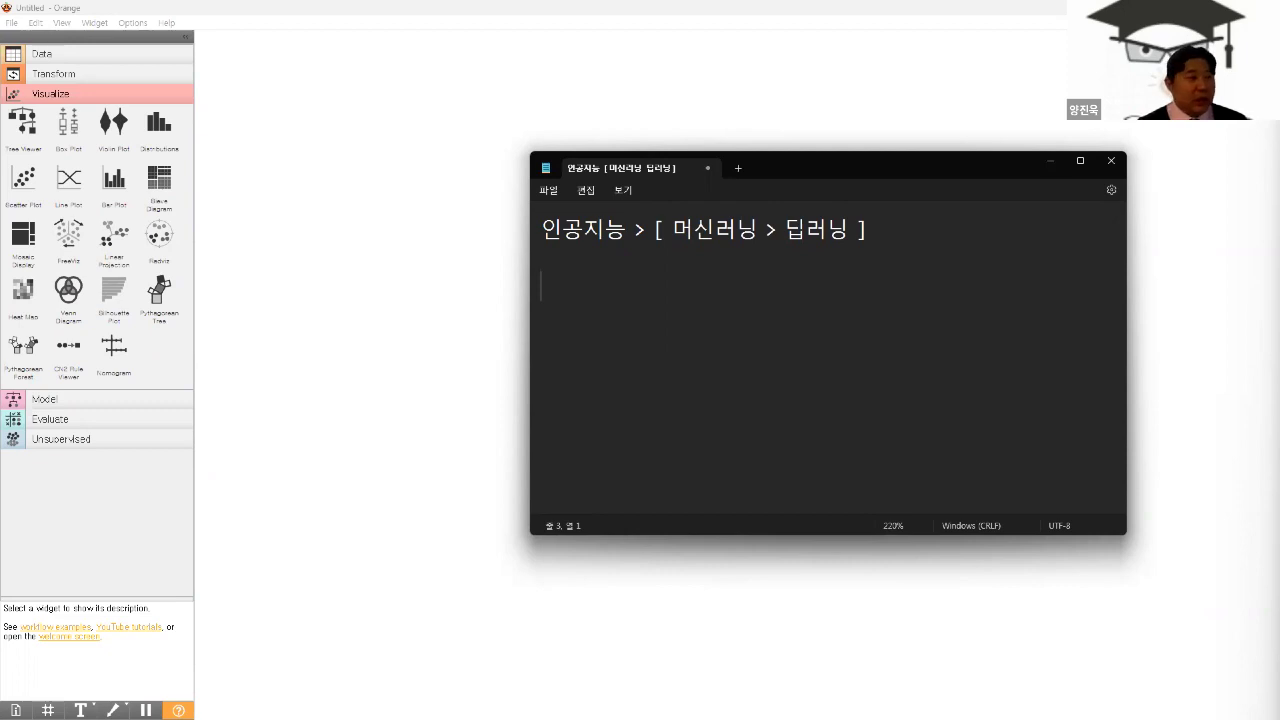
text(인공지능 )
text(: 사랑ㅁ)
key(BackSpace)
key(BackSpace)
text(람인)
key(BackSpace)
text(아닌 기계(컴퓨터)에)
key(BackSpace)
text(에게)
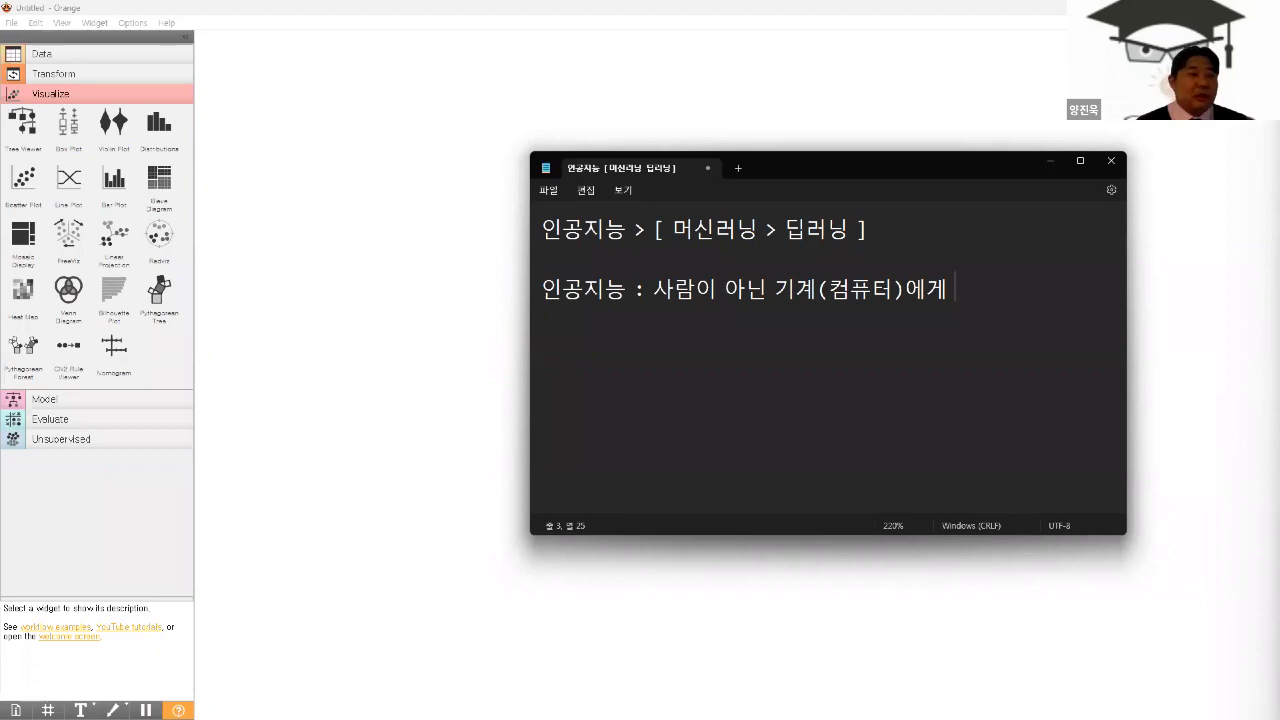
text(작업ㅇ)
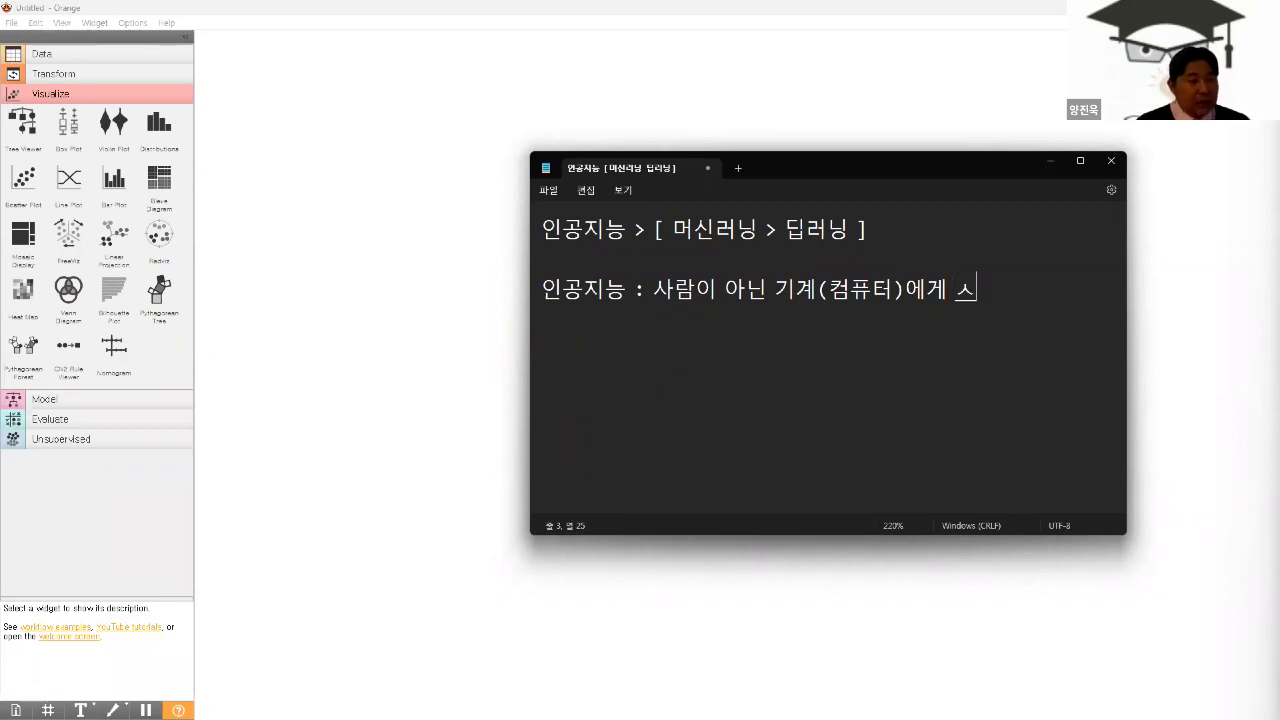
text(을 할당)
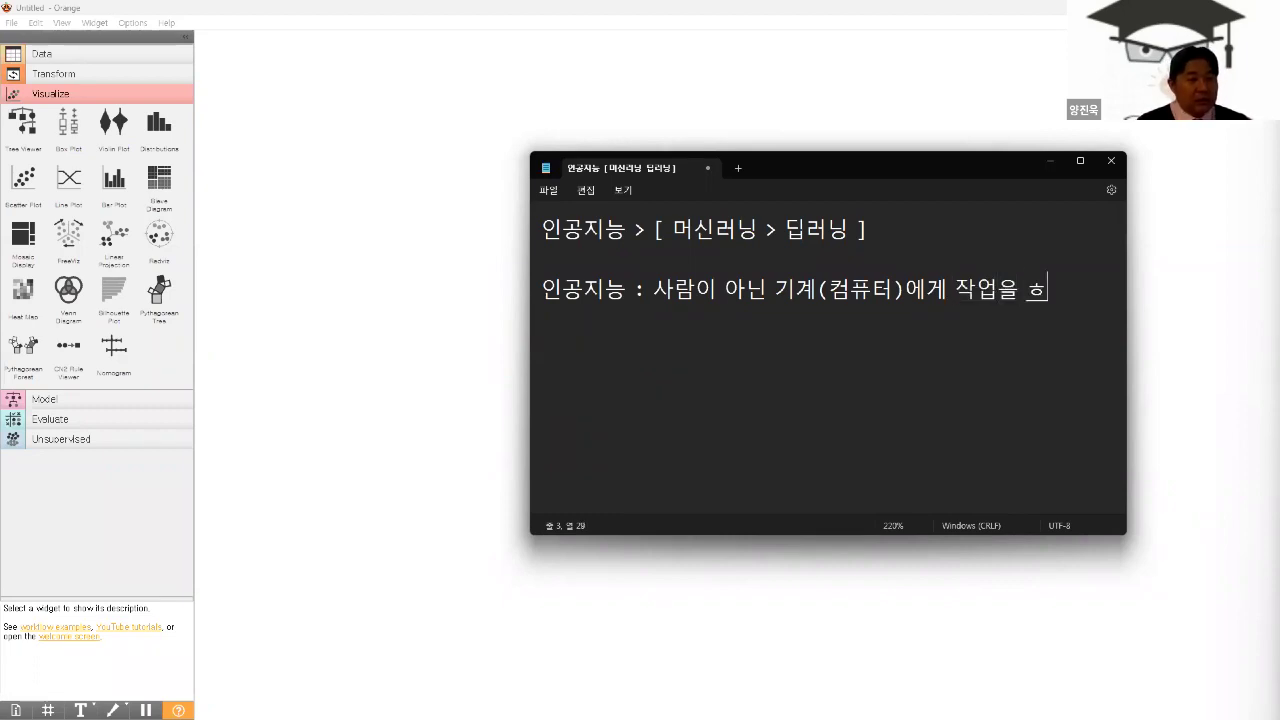
text(하는 것)
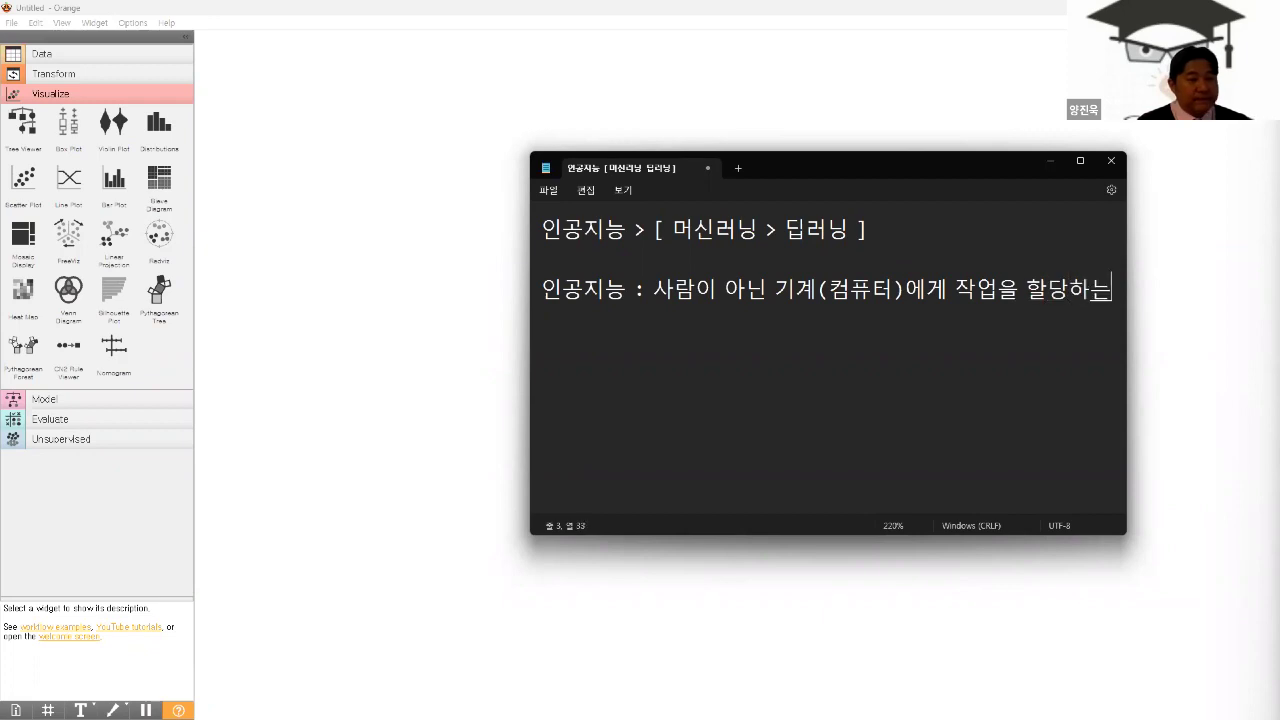
- Break the definition line after "인공지능 :" so the explanation starts on its own line
key(Up)
key(Right)
key(Right)
key(Right)
key(Right)
key(Right)
key(Right)
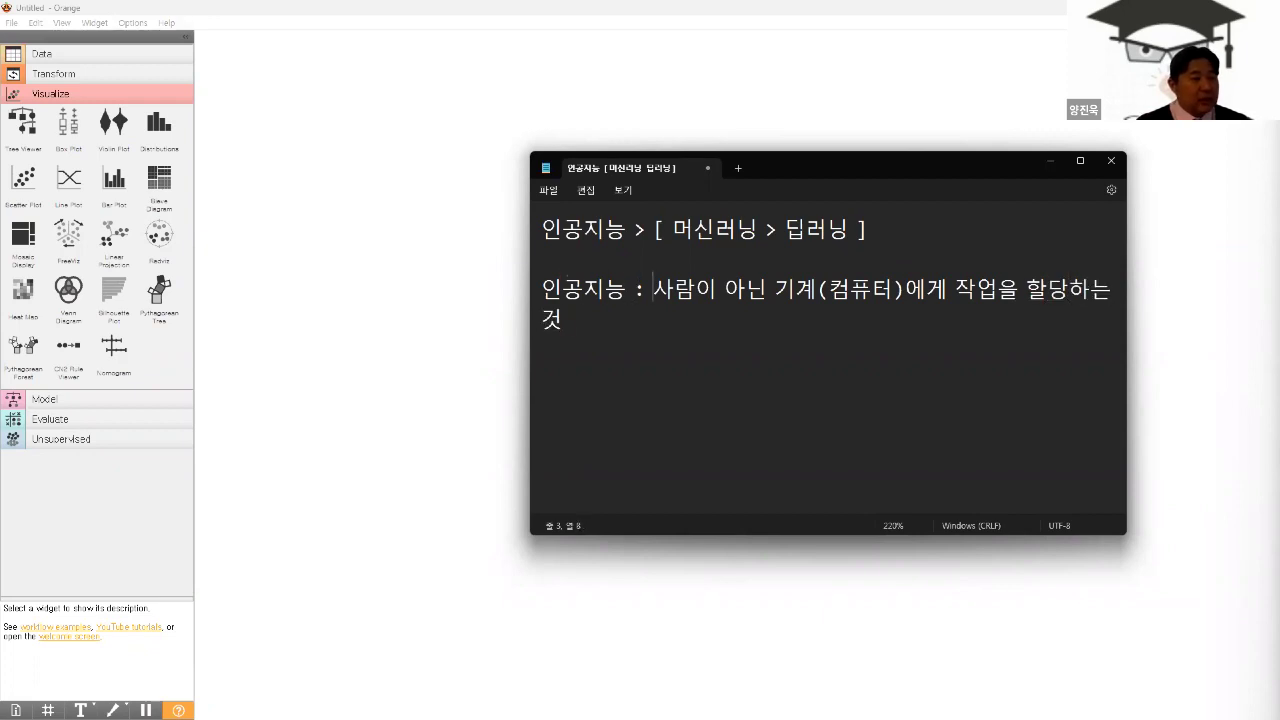
key(Return)
key(End)
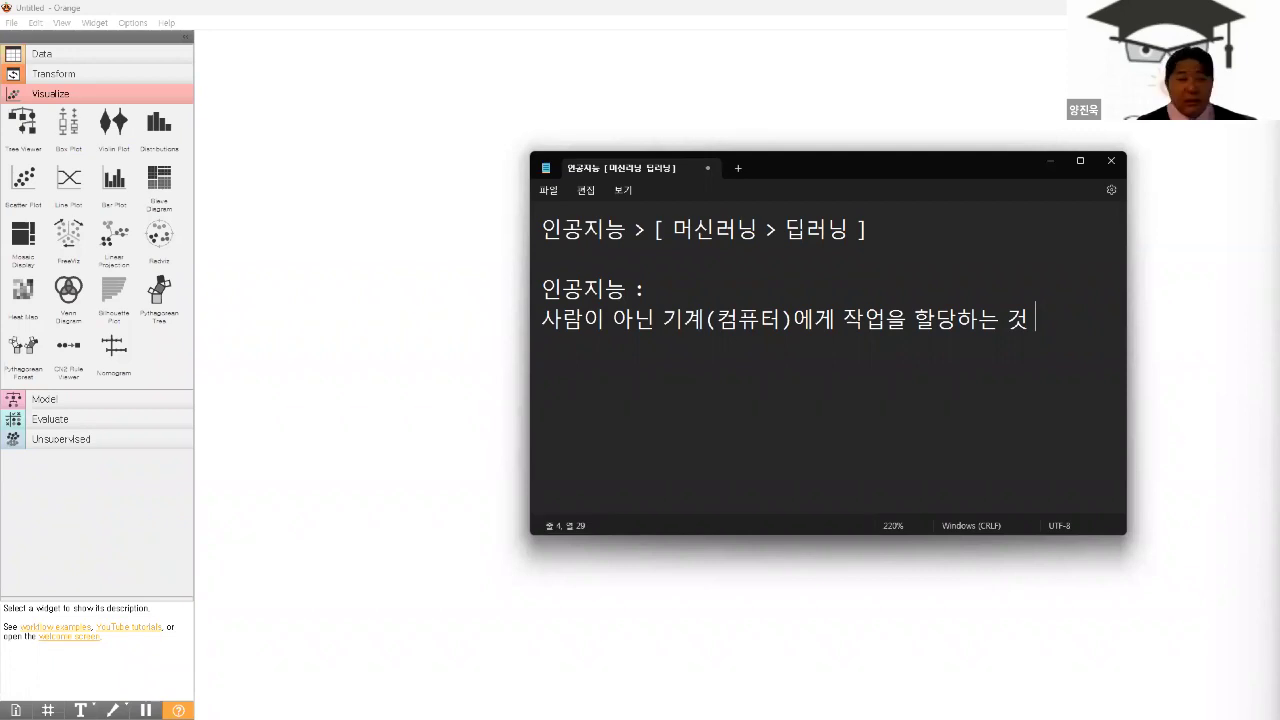
text(\\)
key(BackSpace)
key(BackSpace)
- Add the line "-- 연산, 반복 (for, while 문)" directly under the 인공지능 definition
key(Return)
key(Return)
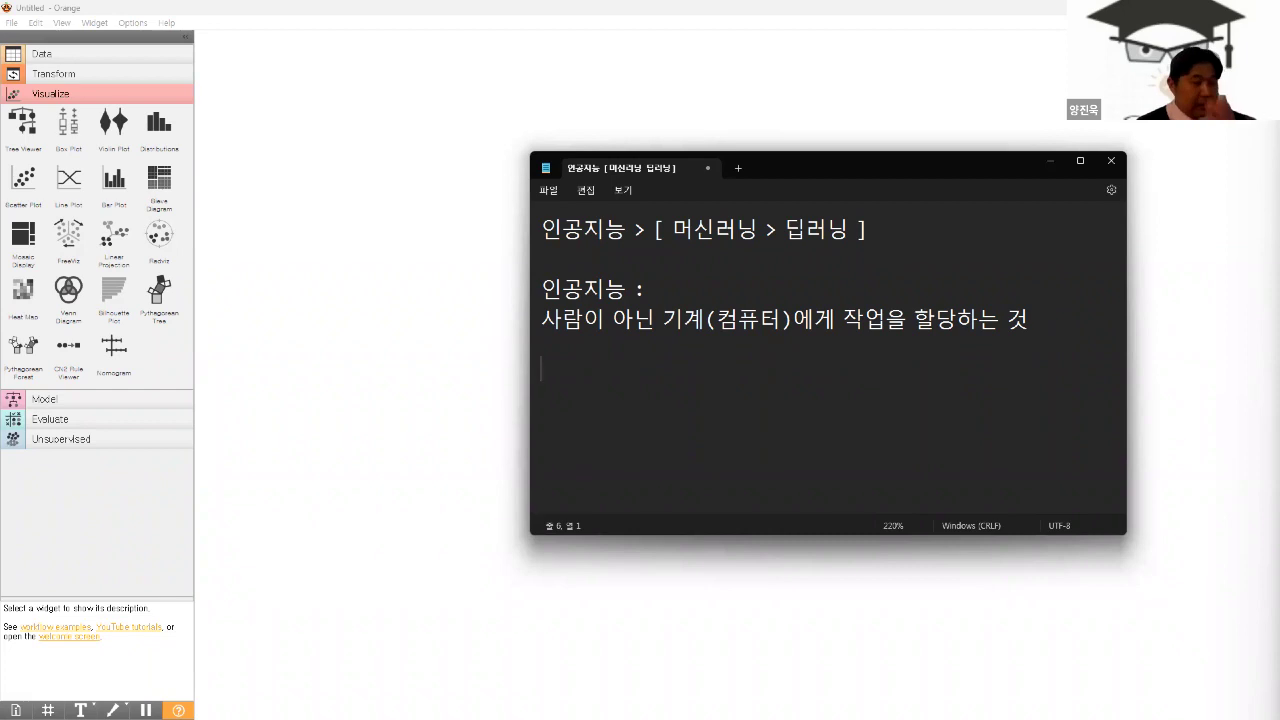
text(-- )
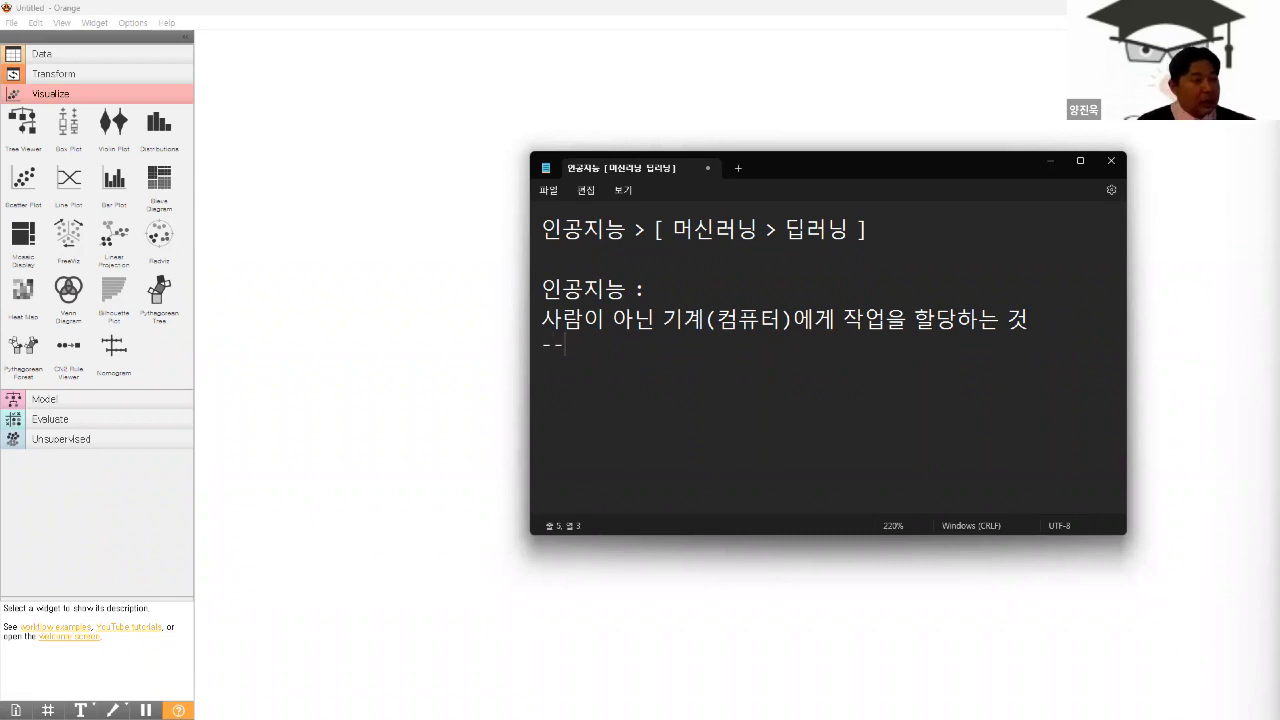
text( 연산)
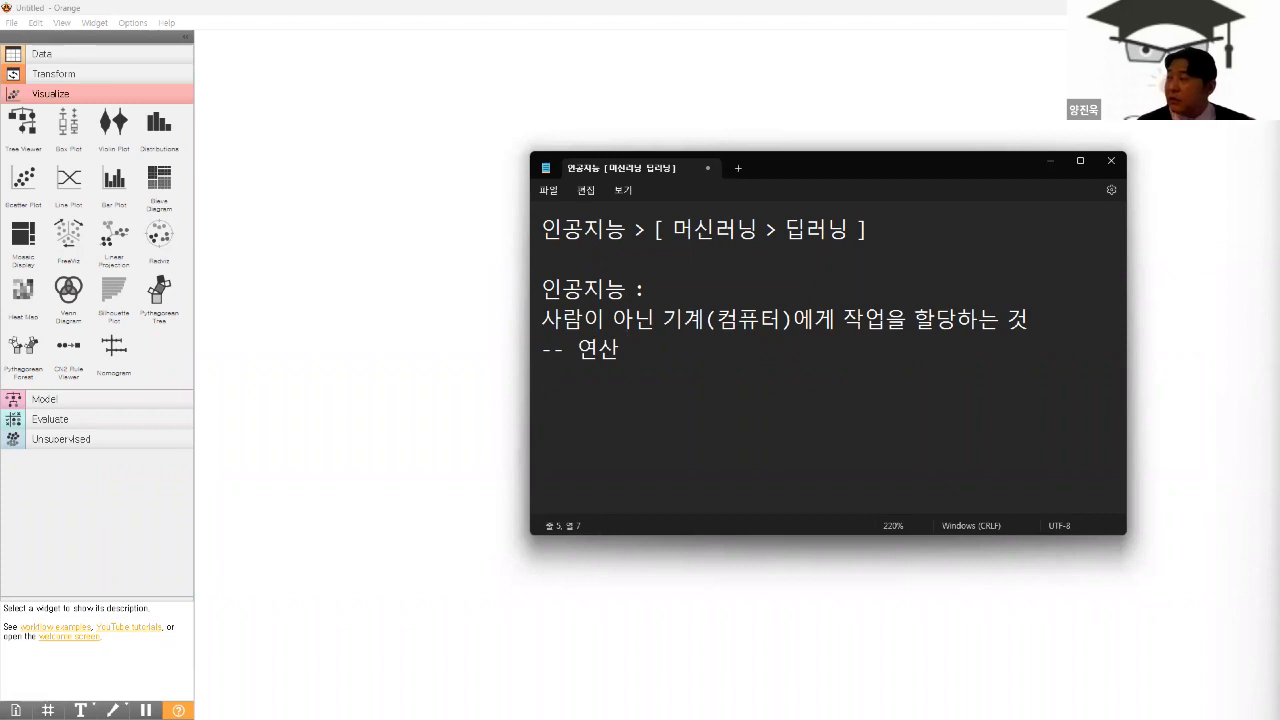
key(BackSpace)
text(, 반복)
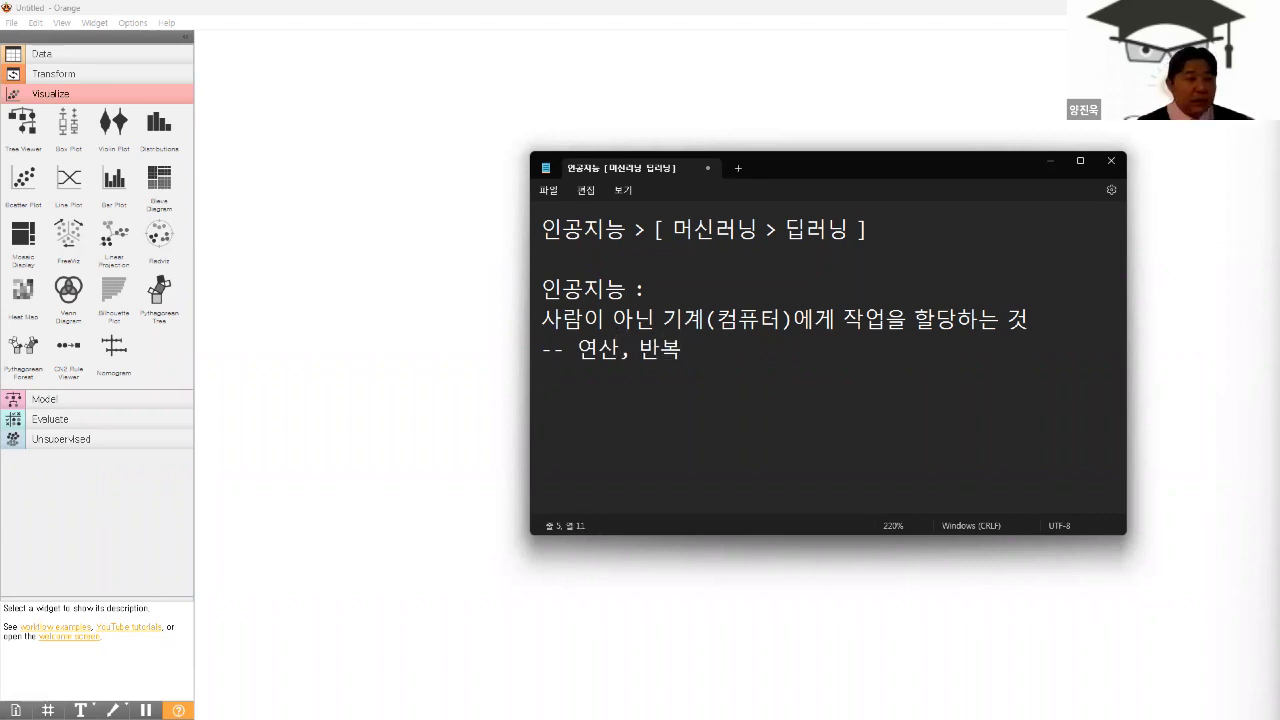
text( (for, )
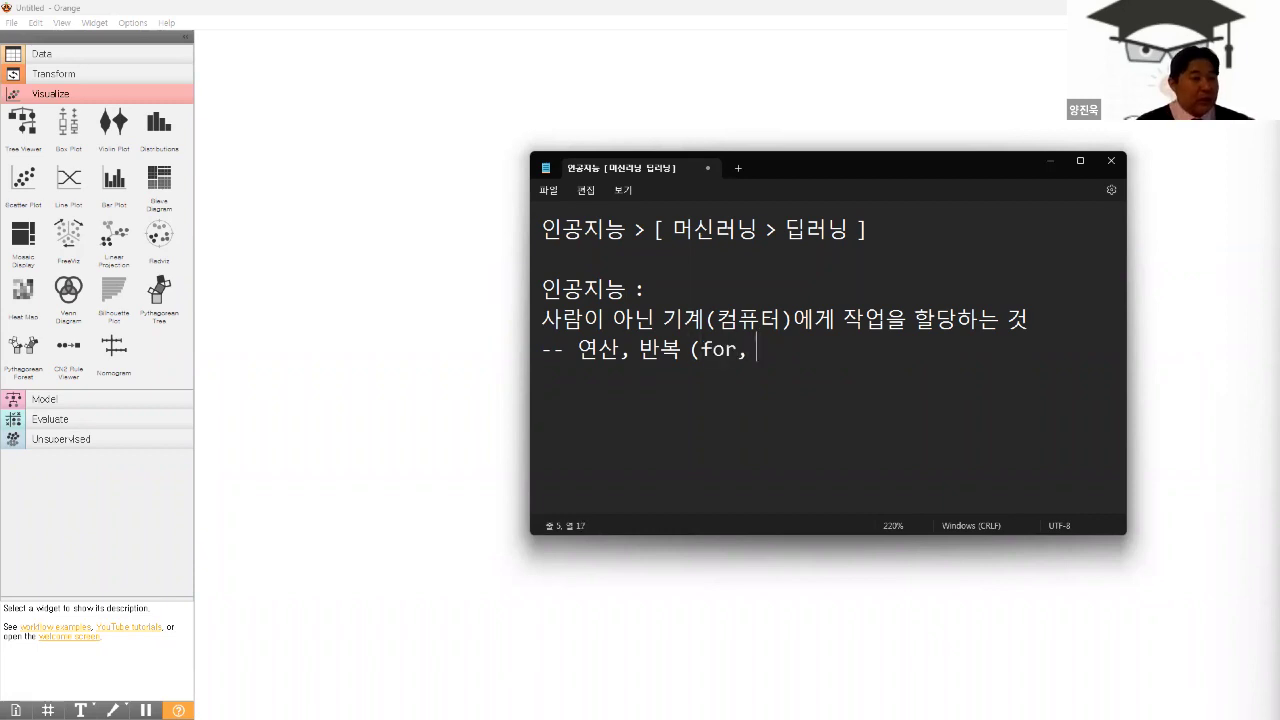
text(while 문))
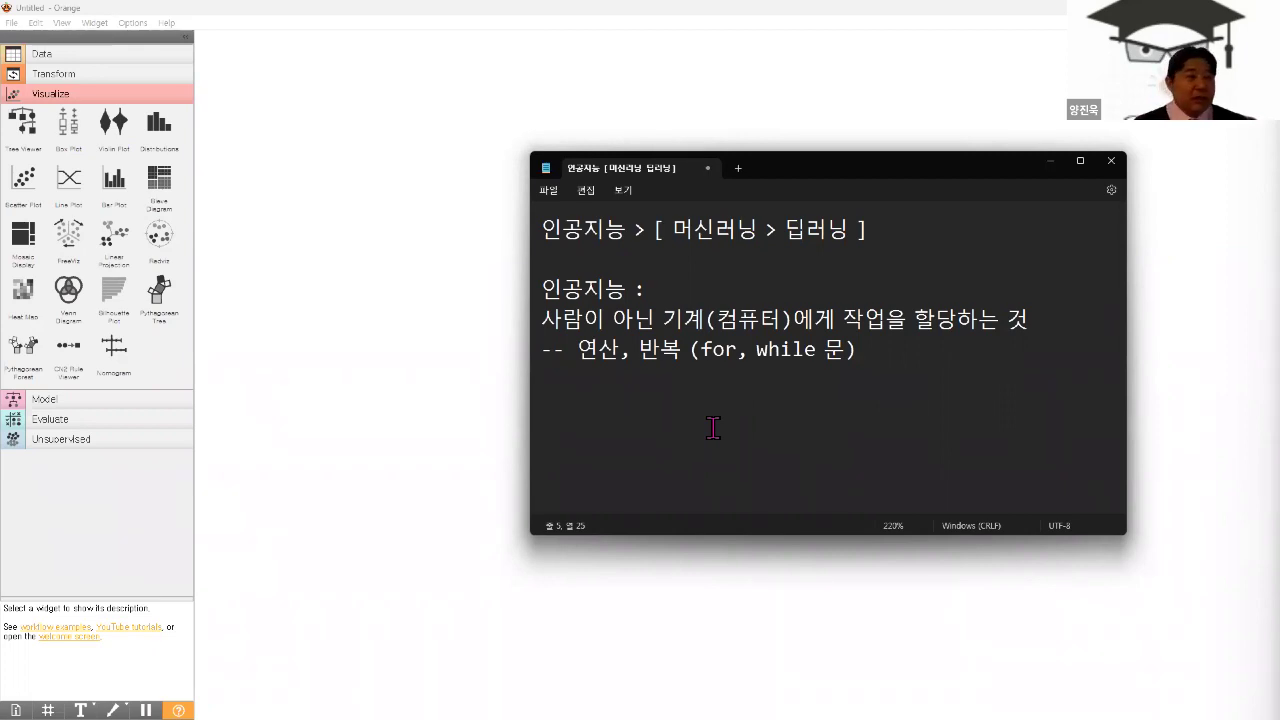
key(ctrl+shift+Left)
key(ctrl+shift+Left)
key(ctrl+shift+Left)
key(ctrl+shift+Left)
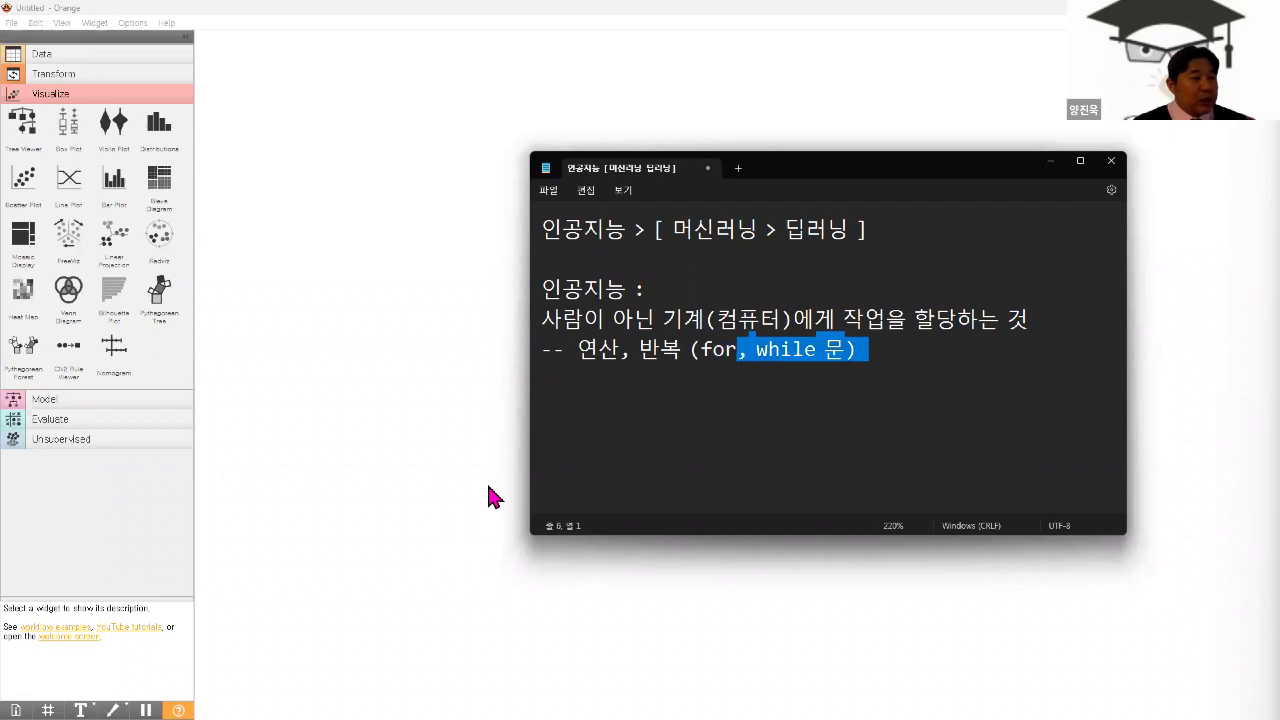
- Leave a blank line below the existing notes and write "기초통계 (회귀분석"
click(607, 404)
key(Return)
text(이)
key(BackSpace)
key(BackSpace)
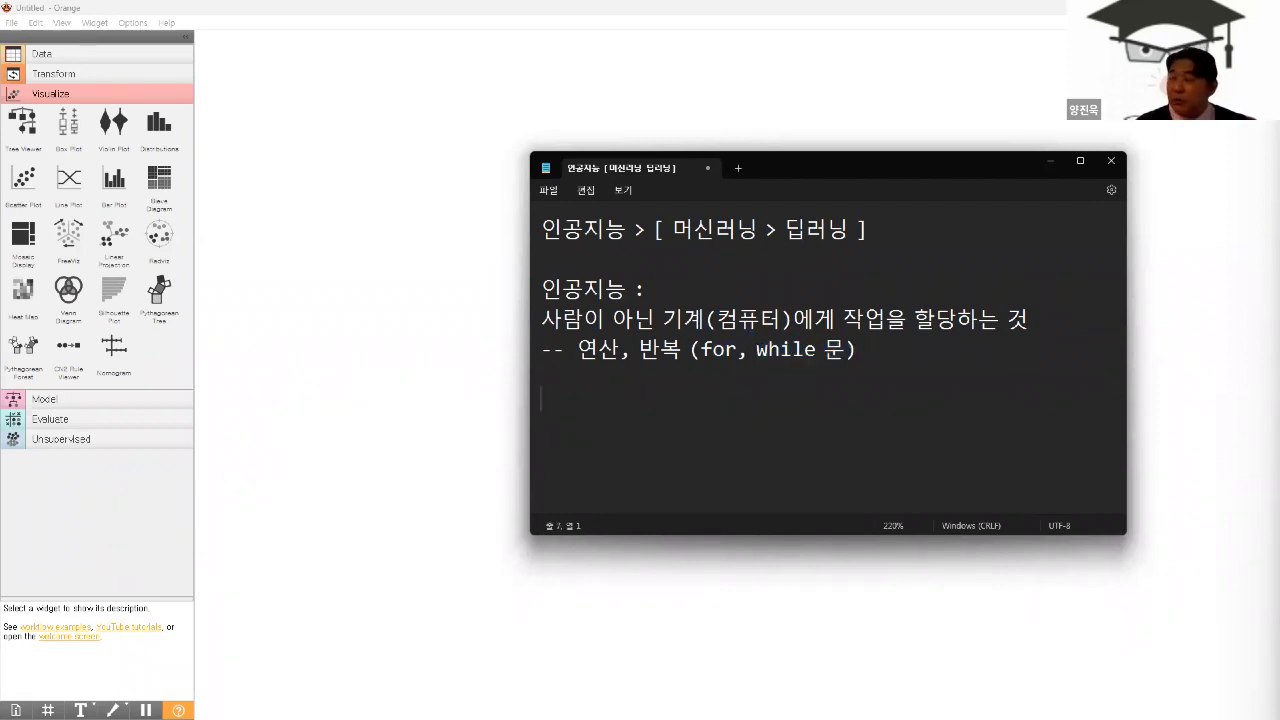
text(기초통계)
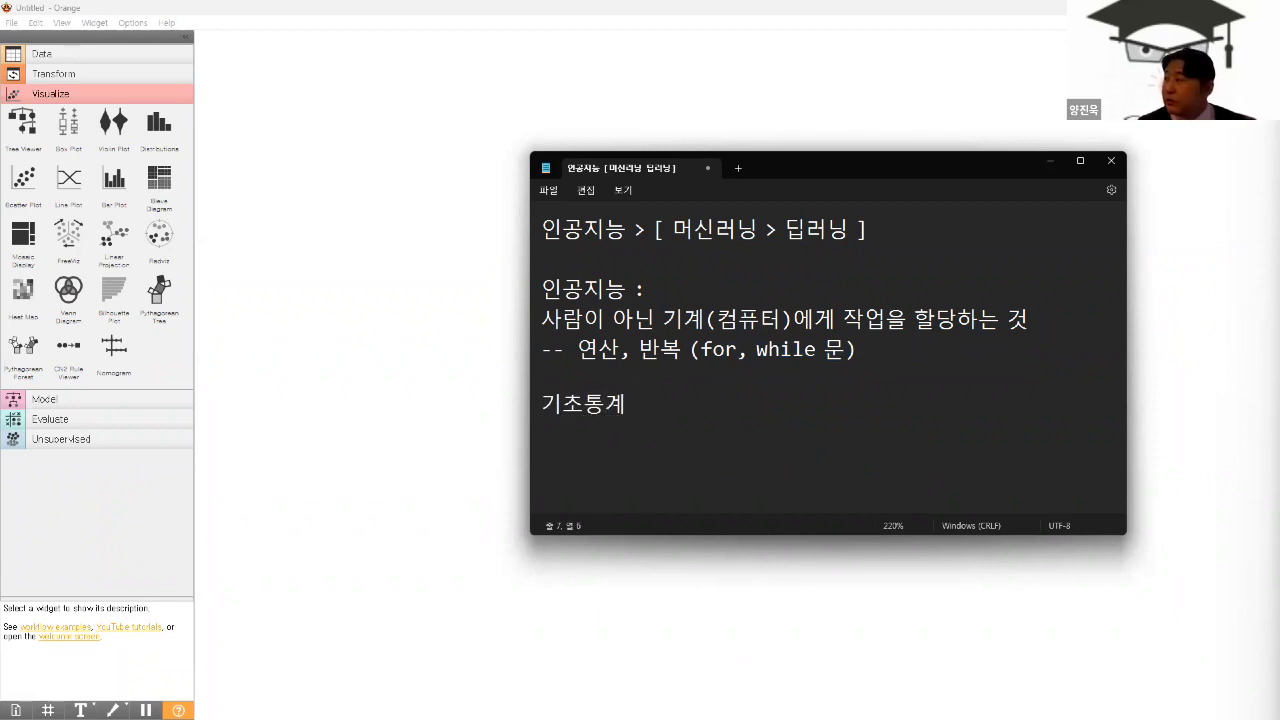
text( (ㅎ)
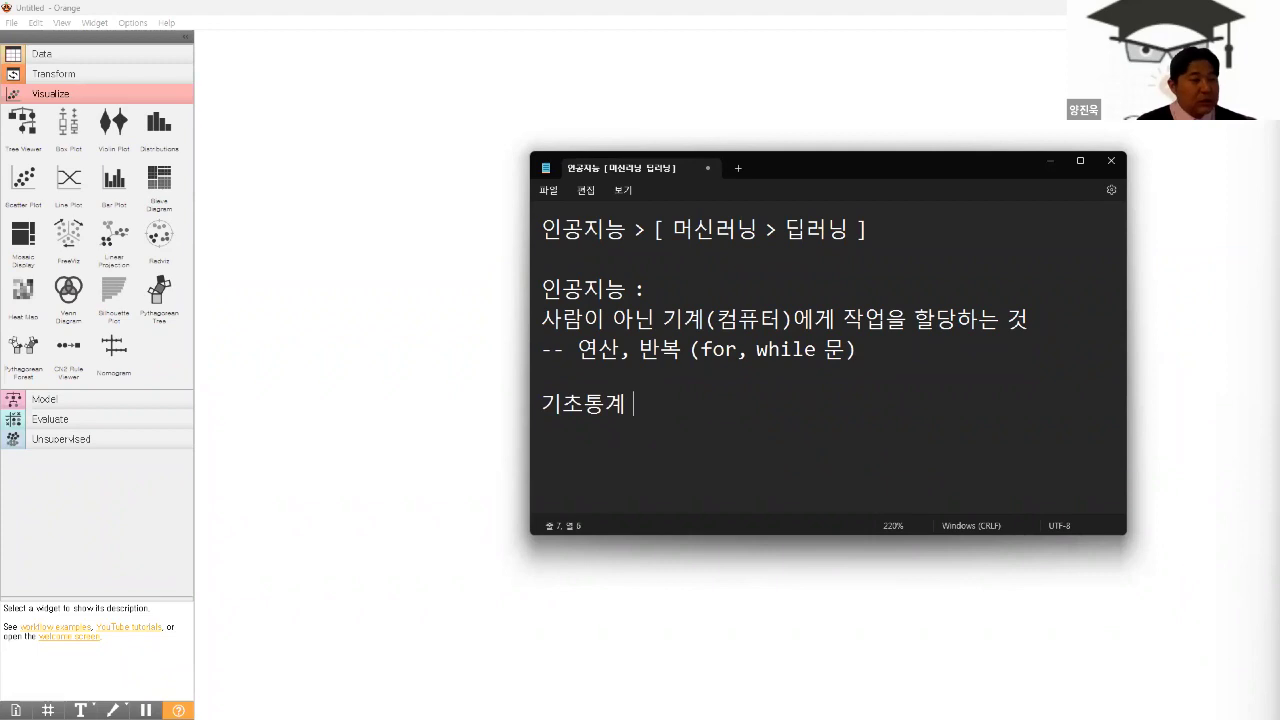
text(회귀분석)
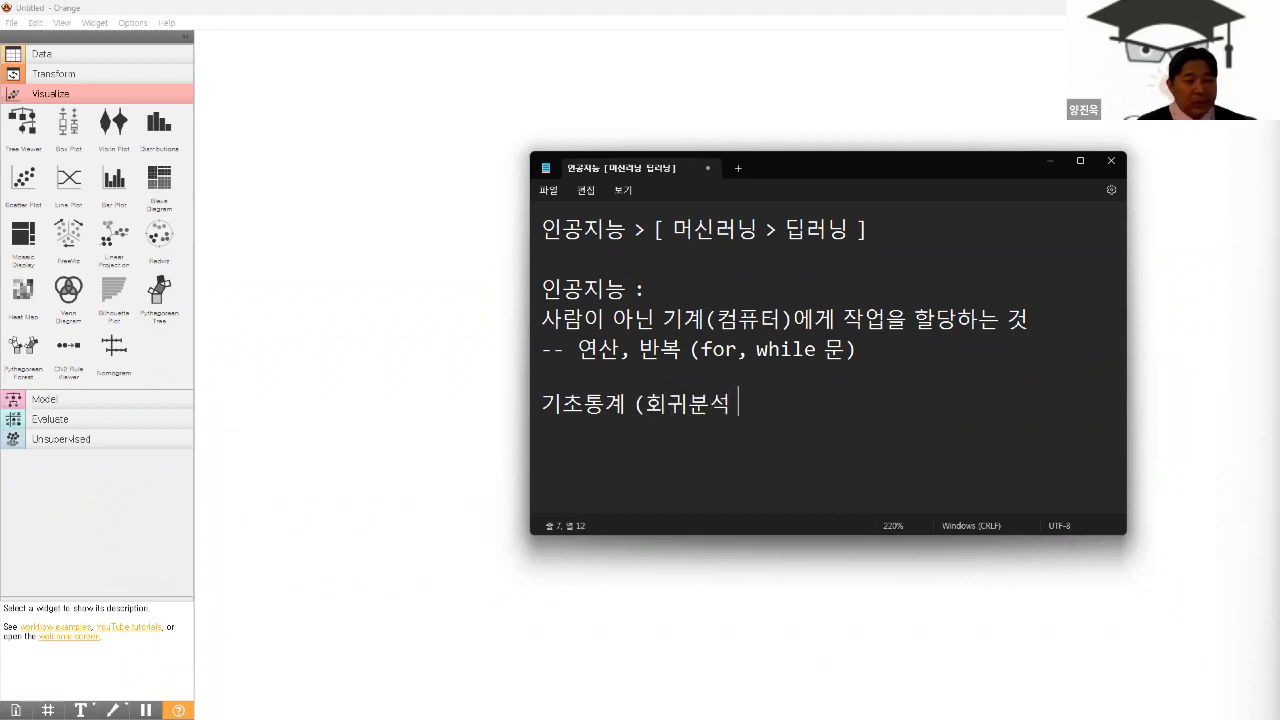
- Move "회귀분석" to its own line without the opening parenthesis and put ">> 상관분석 >>" before it
key(Left)
key(Left)
key(Left)
key(Left)
key(Left)
key(Left)
key(Right)
key(BackSpace)
key(BackSpace)
key(Return)
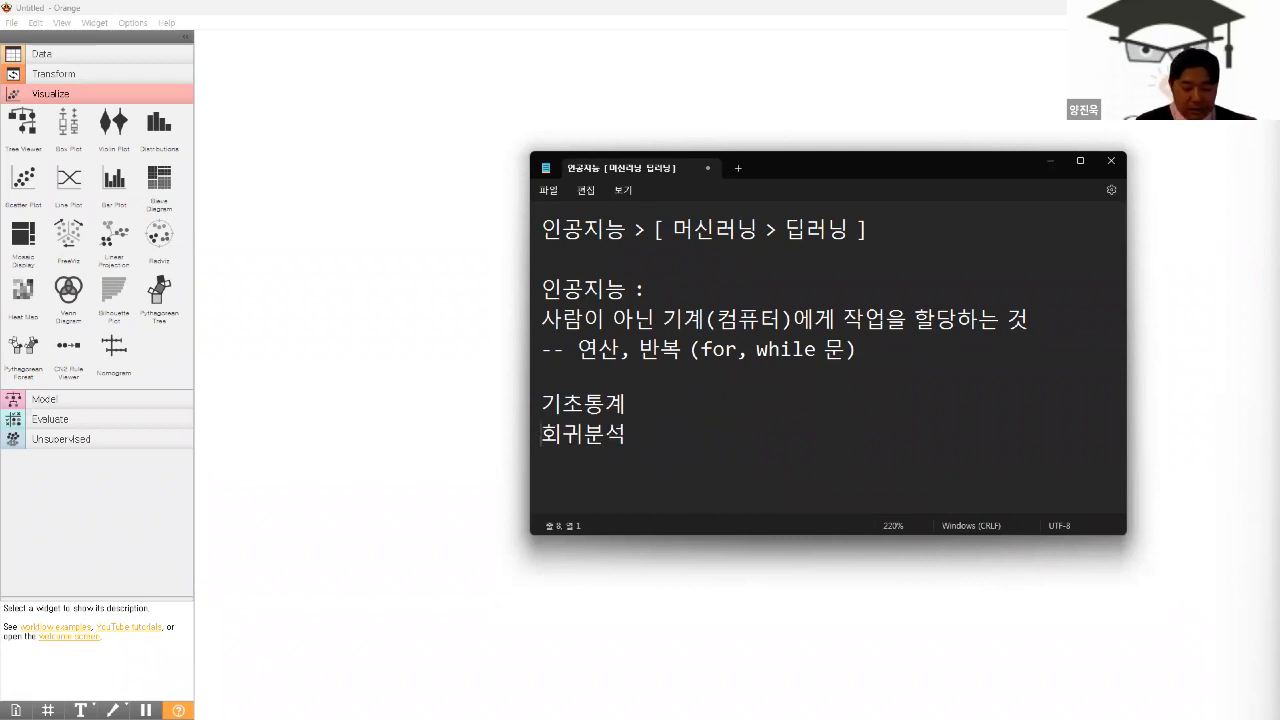
text(>> 상관분석 >>)
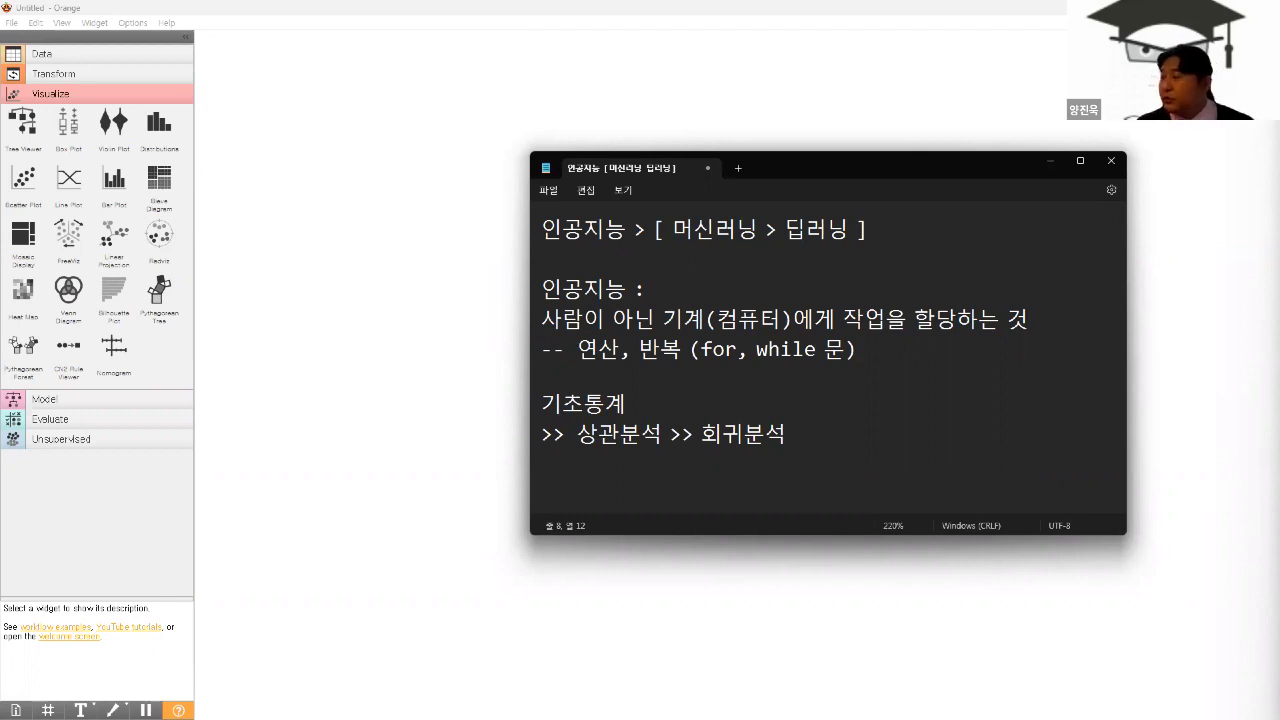
- Add "(원인-결과) 인과관계" after "회귀분석" on the 상관분석 line of the Notepad notes
click(1235, 505)
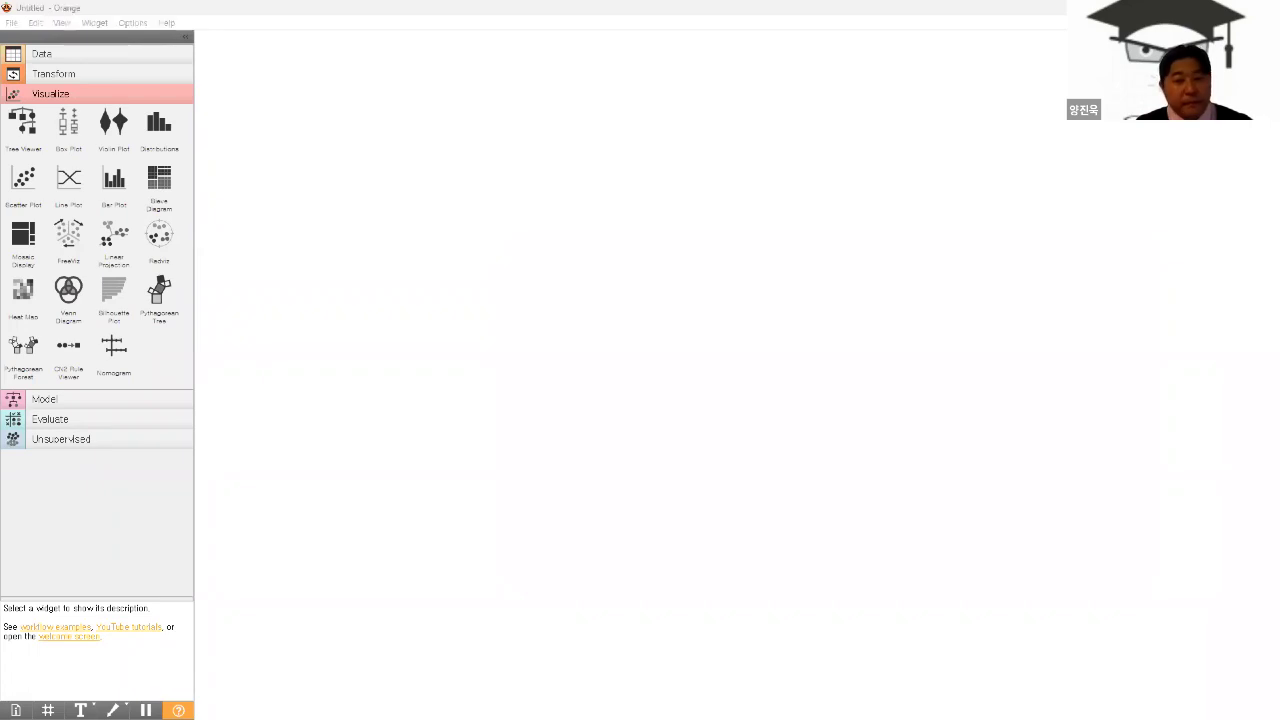
key(alt+Tab)
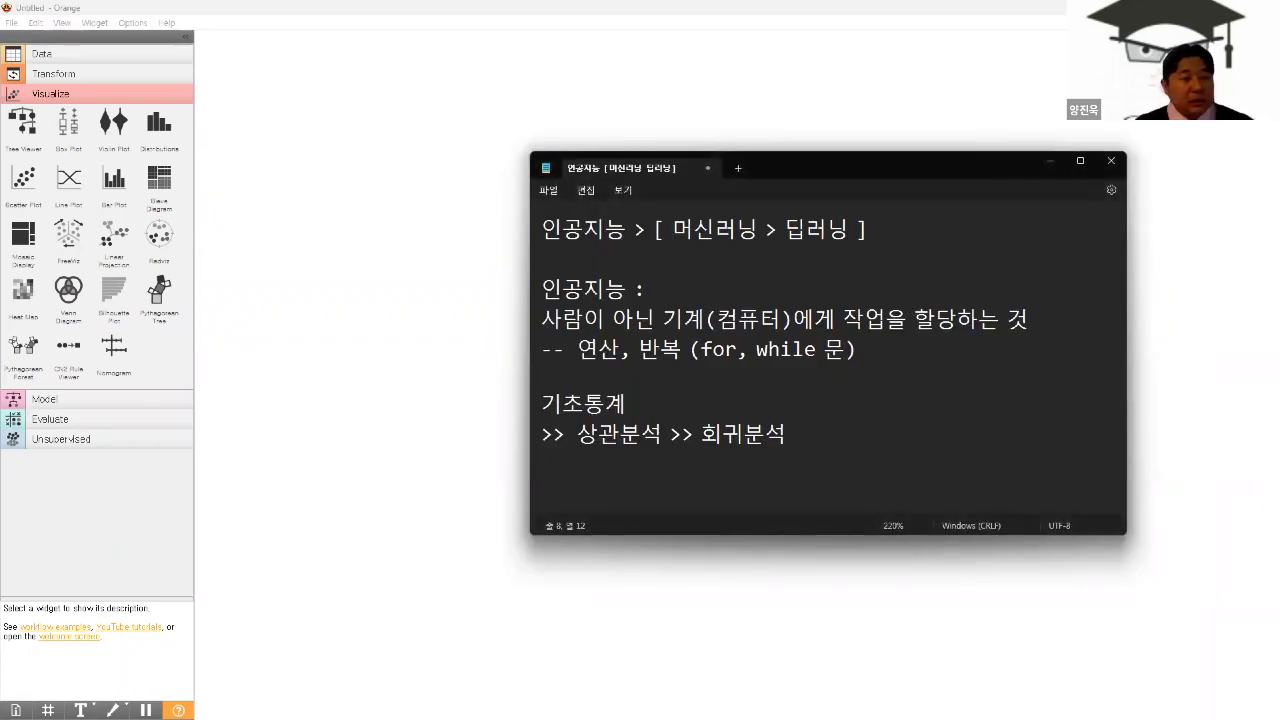
click(826, 429)
text((원인-겨결과))
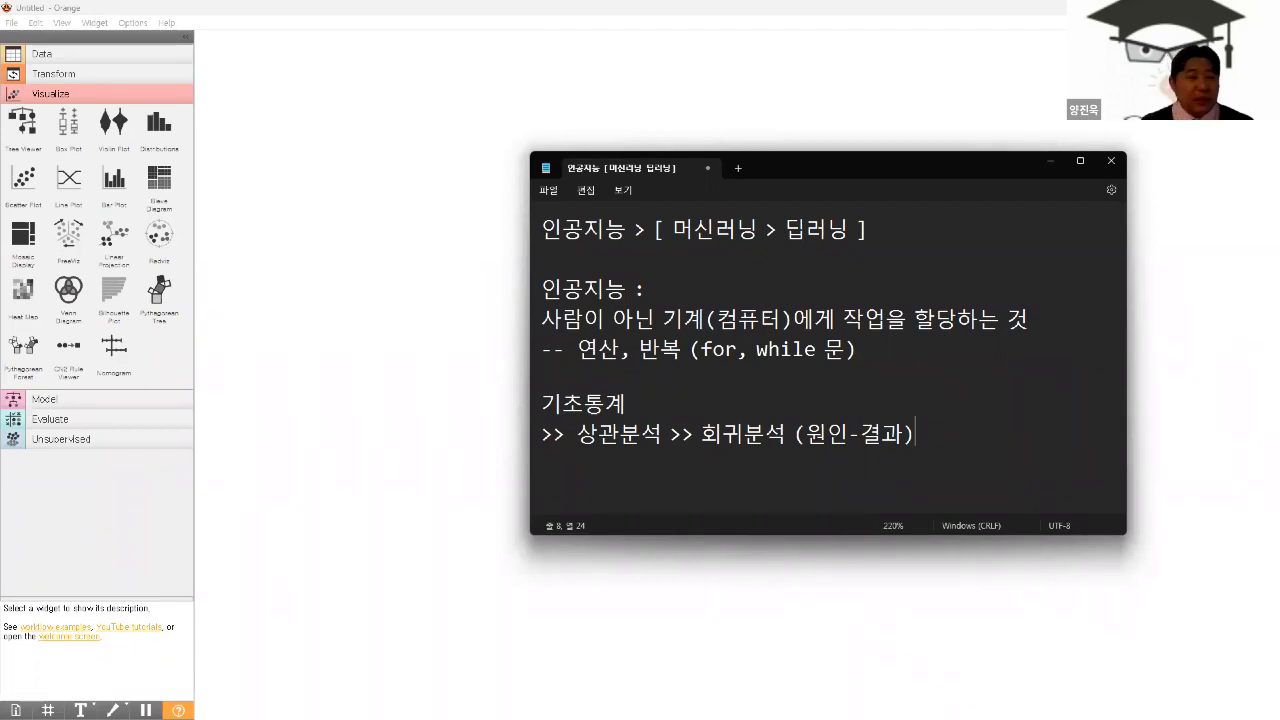
text(인과관계)
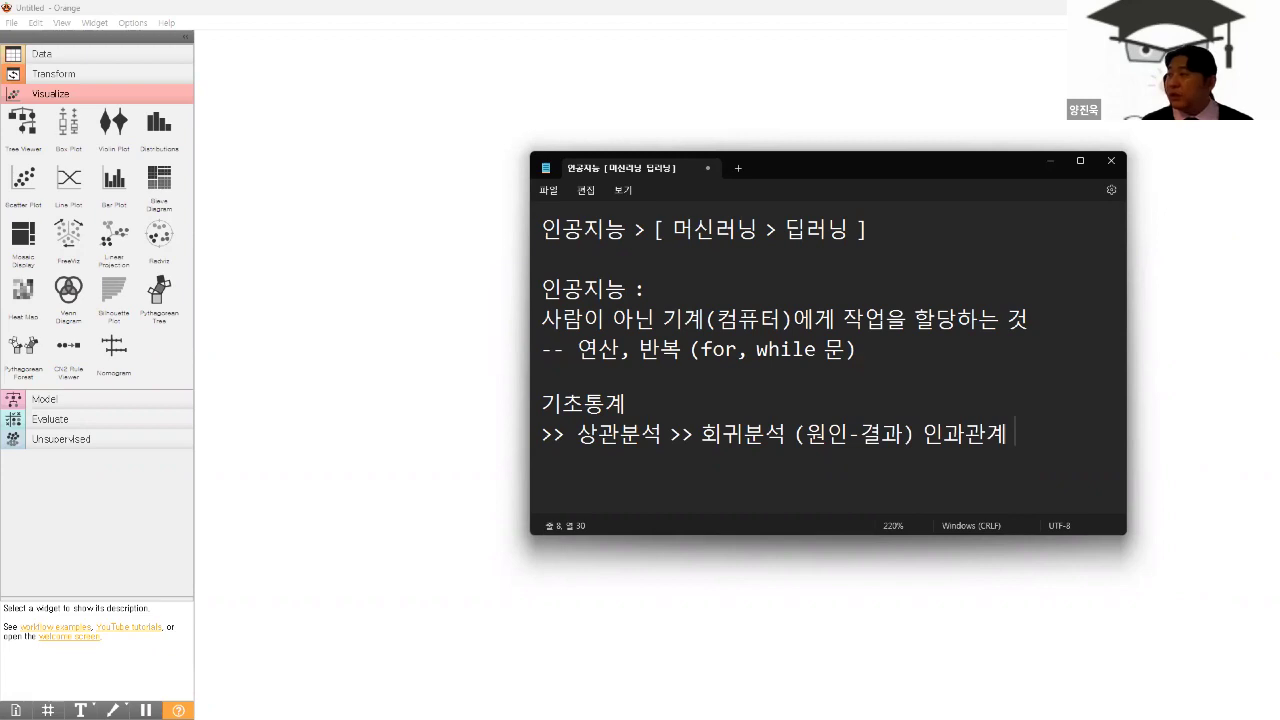
- Add the line ">> 분산분석 (지점별 매출 현황) 평균의 차이" directly under the 상관분석 line
key(Return)
text(>)
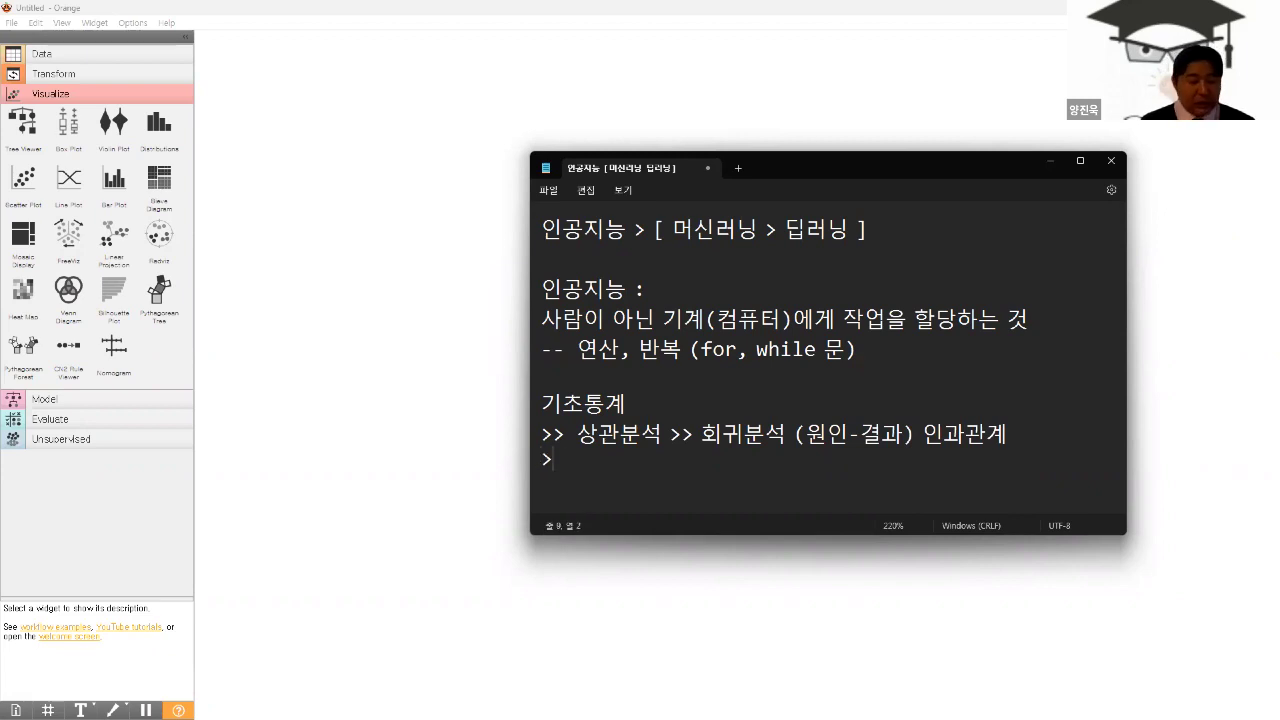
text(> 분산분)
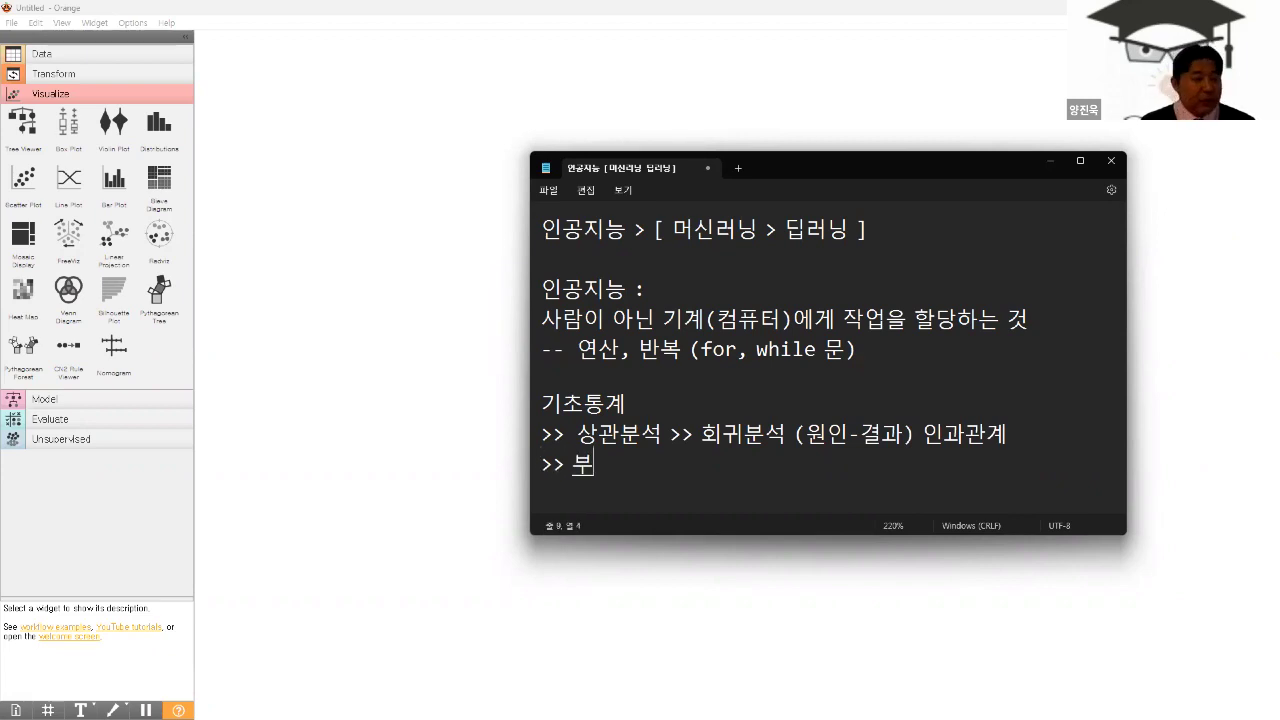
text(석)
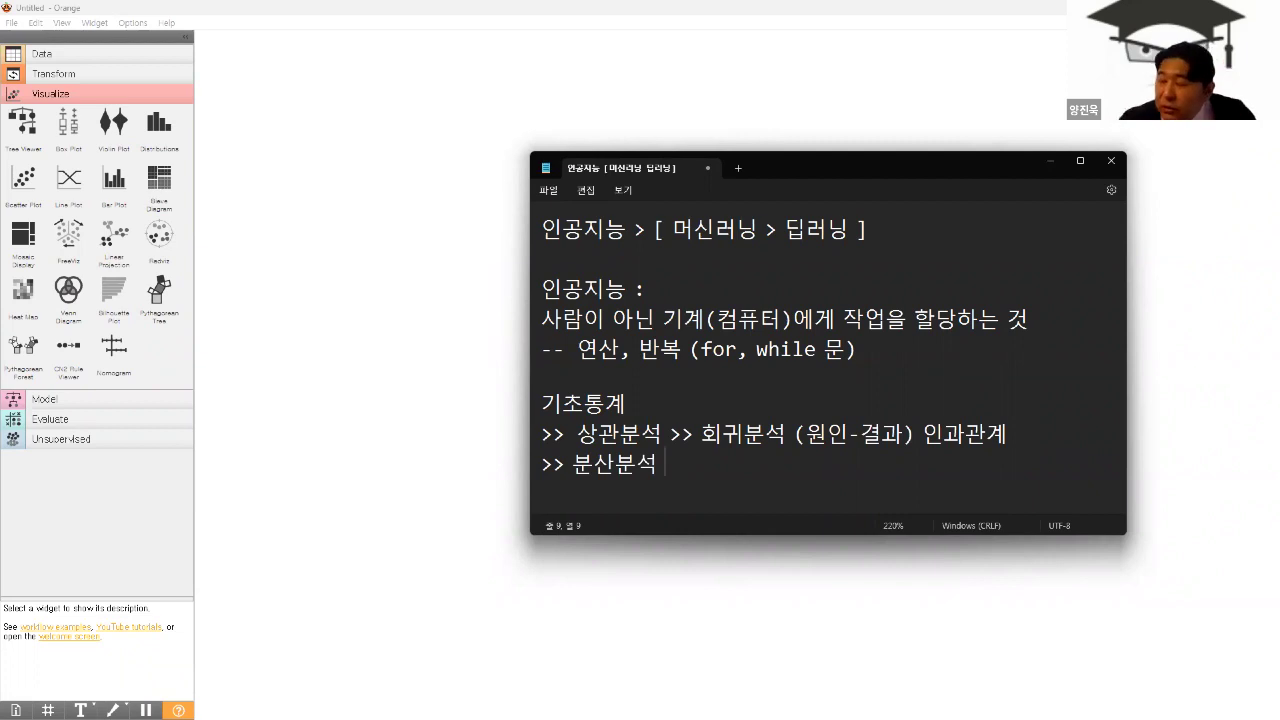
text((지점)
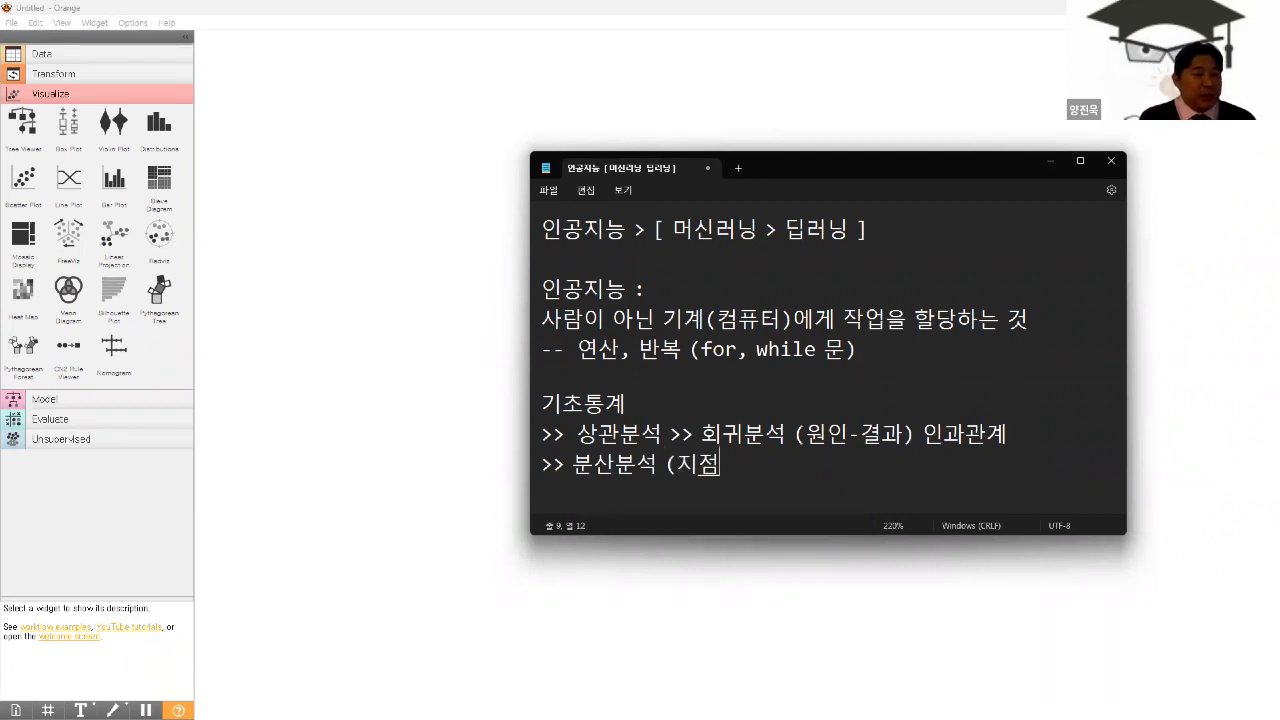
text(별 매출 )
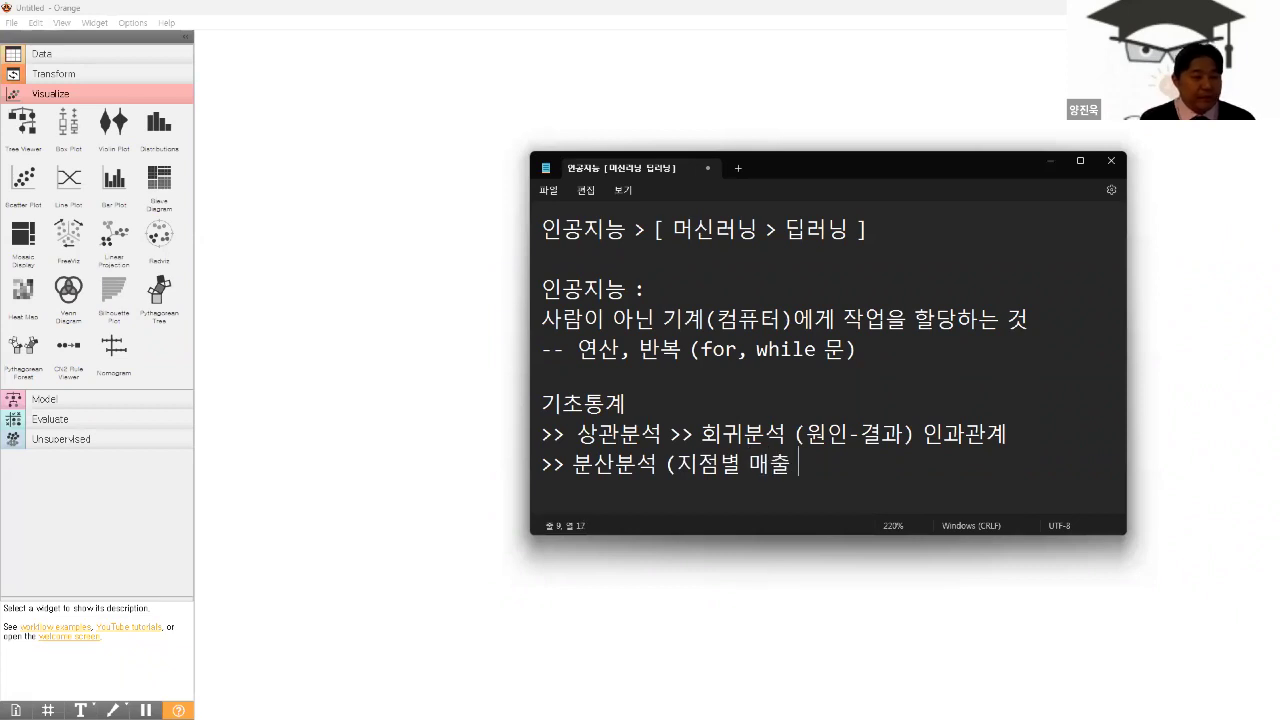
text(현황))
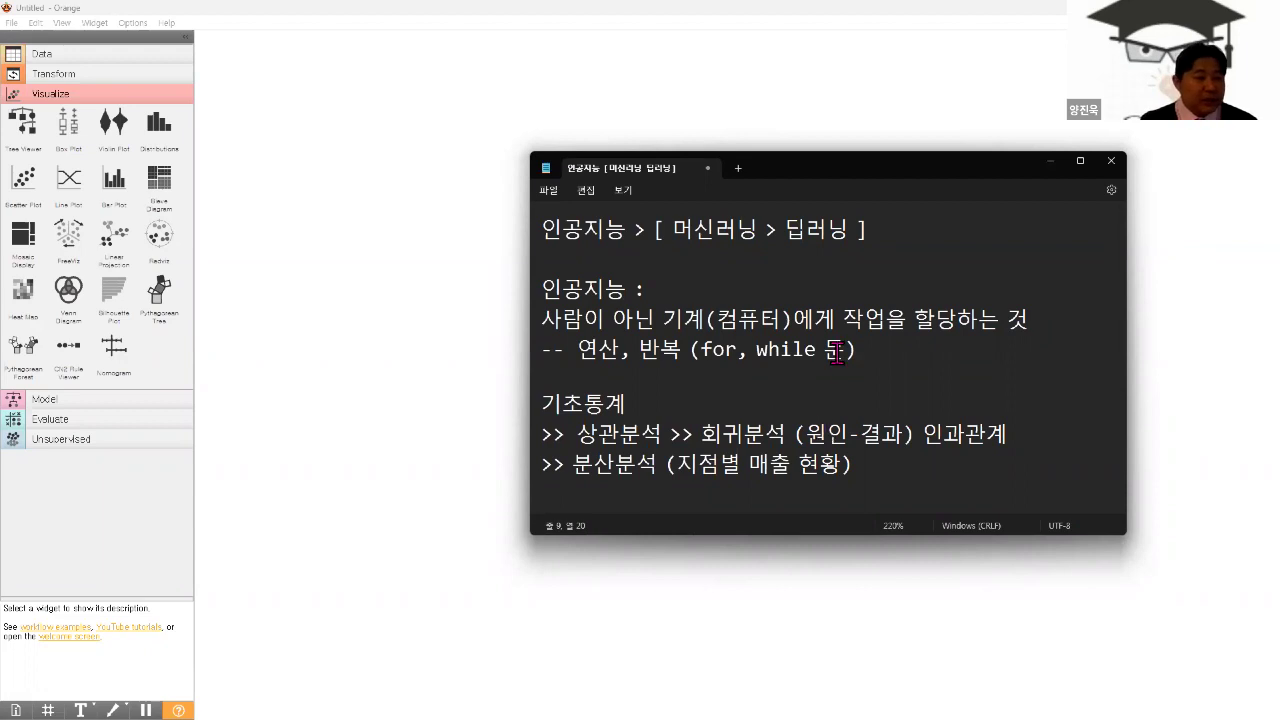
text(평균의 차이)
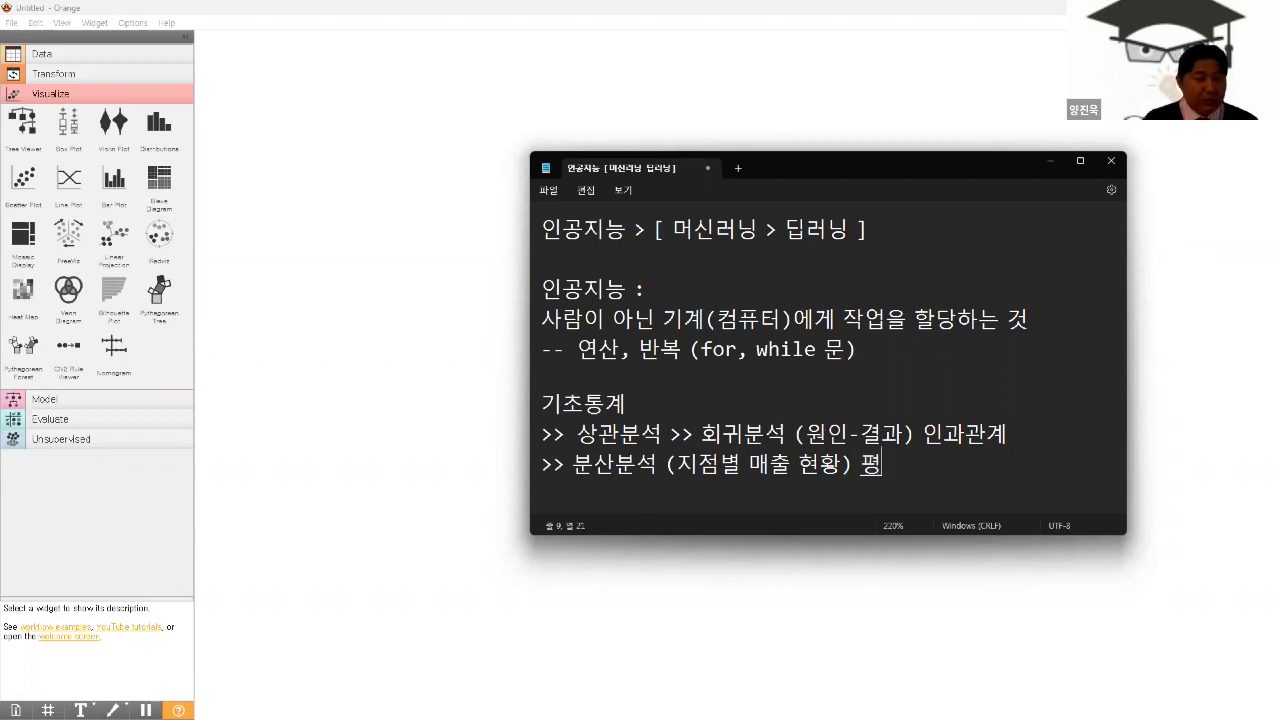
- Leave a blank line below the 기초통계 notes and write "고급통계 (머신러닝 >> 딥러닝 : 은닉층)"
key(Return)
key(Return)
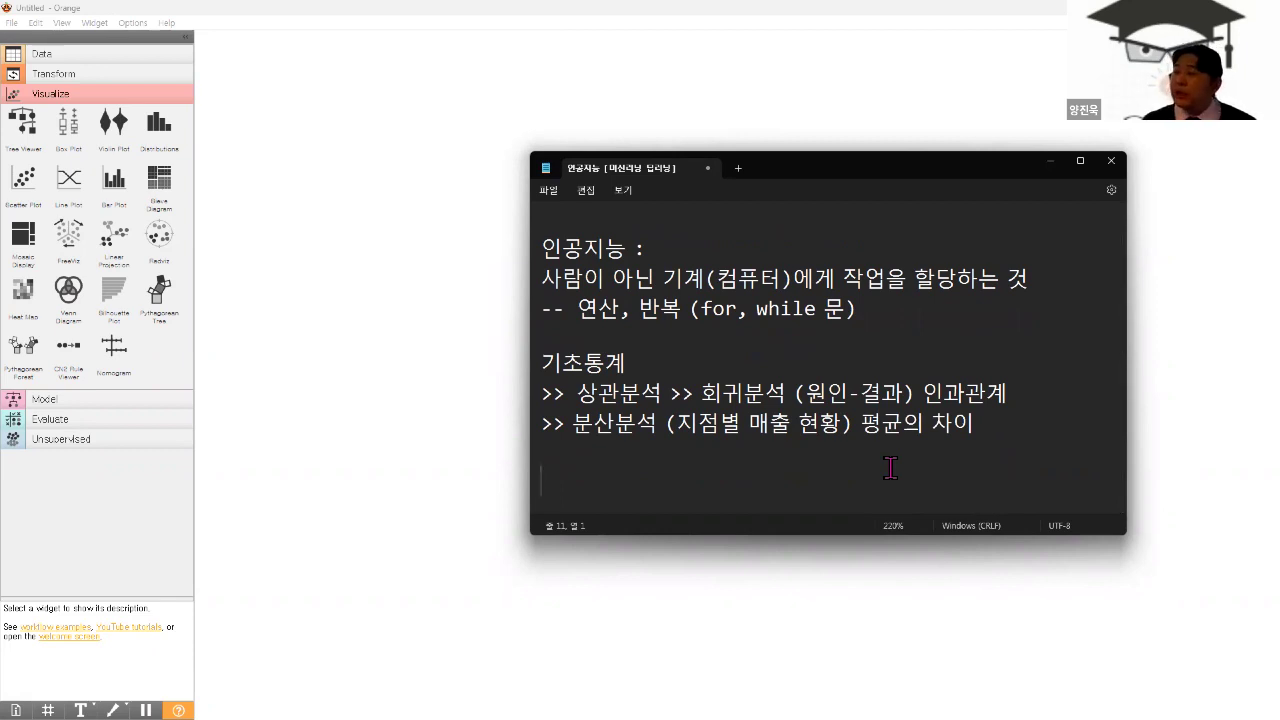
text(고급통)
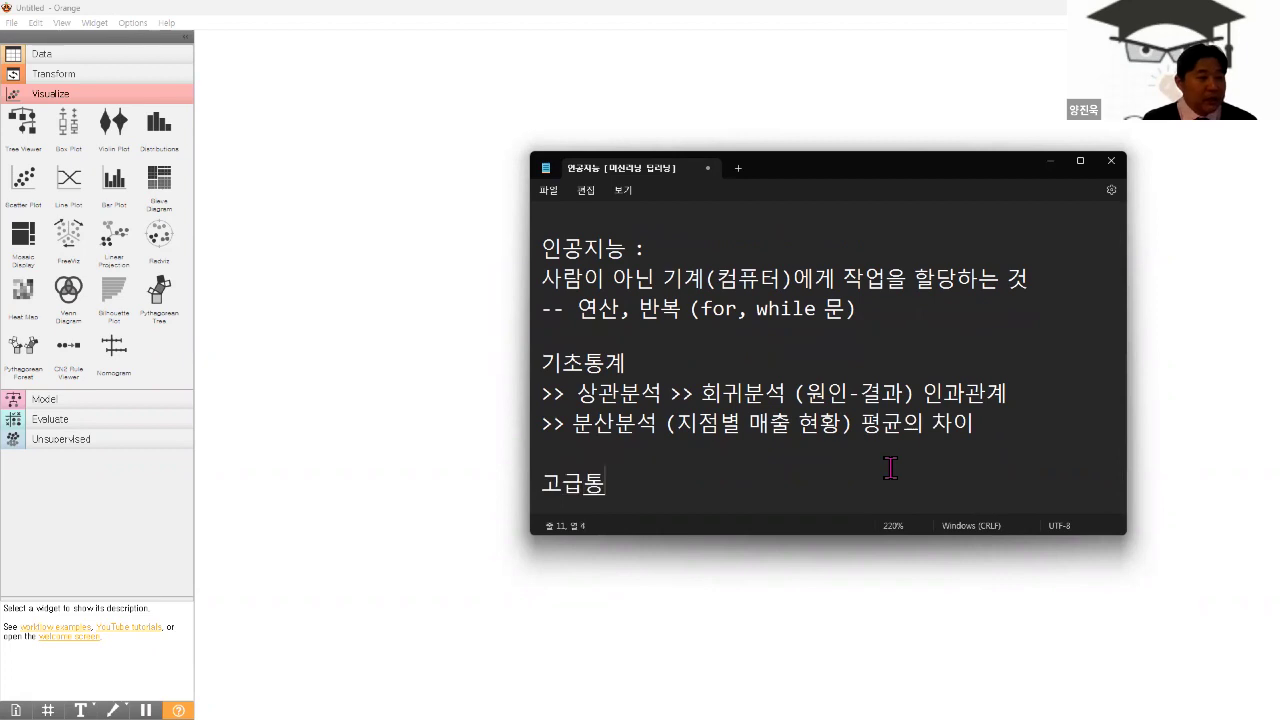
text(계 (머신러닝 )
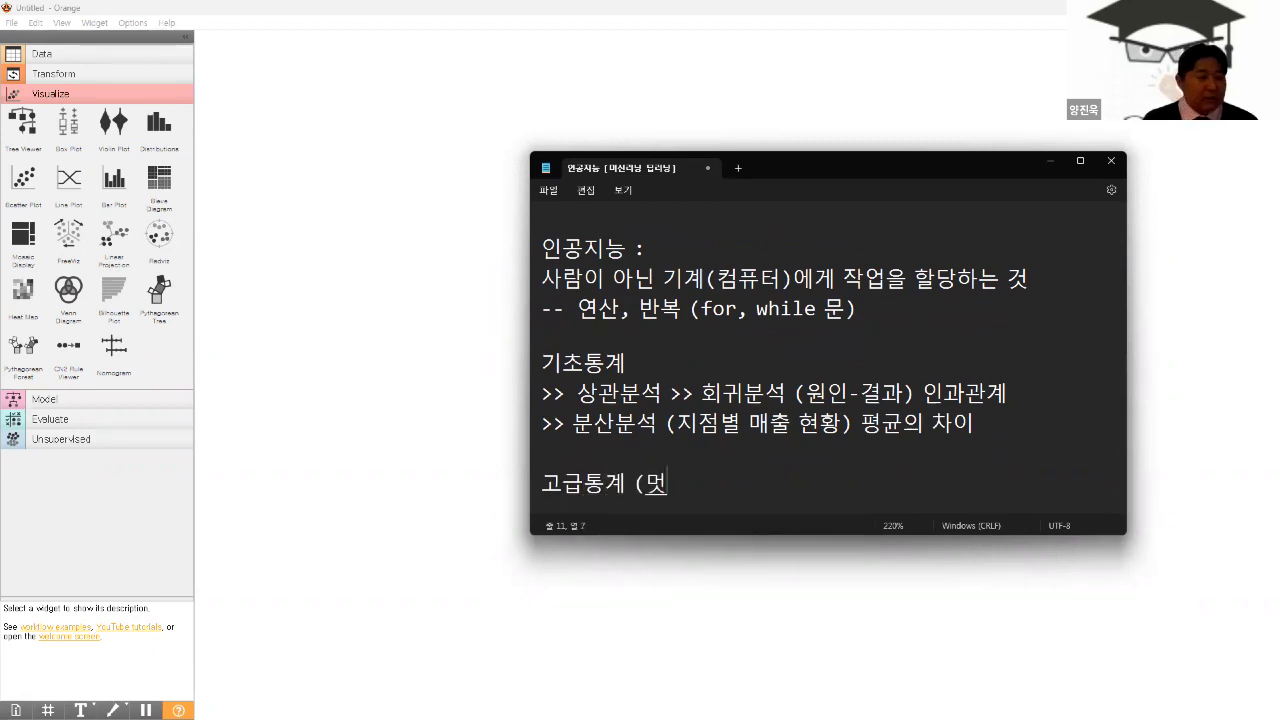
text(>> 딥러닝))
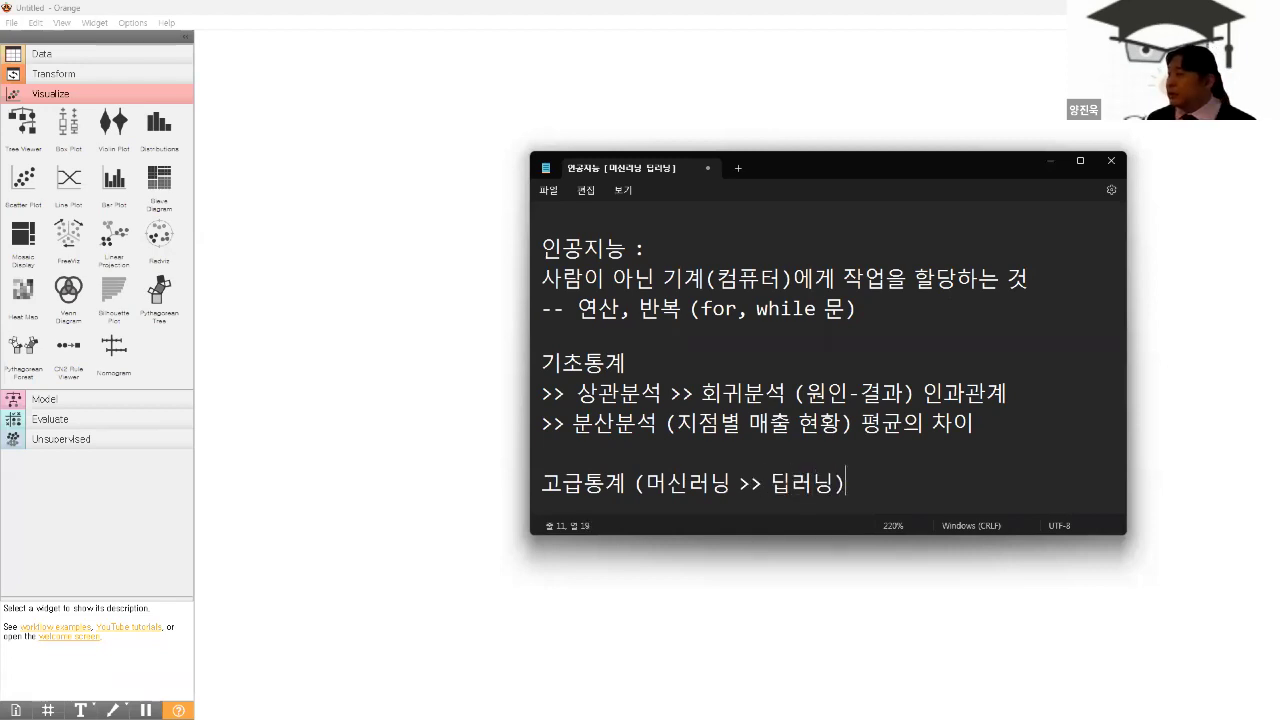
click(839, 483)
text(: 은닉층)
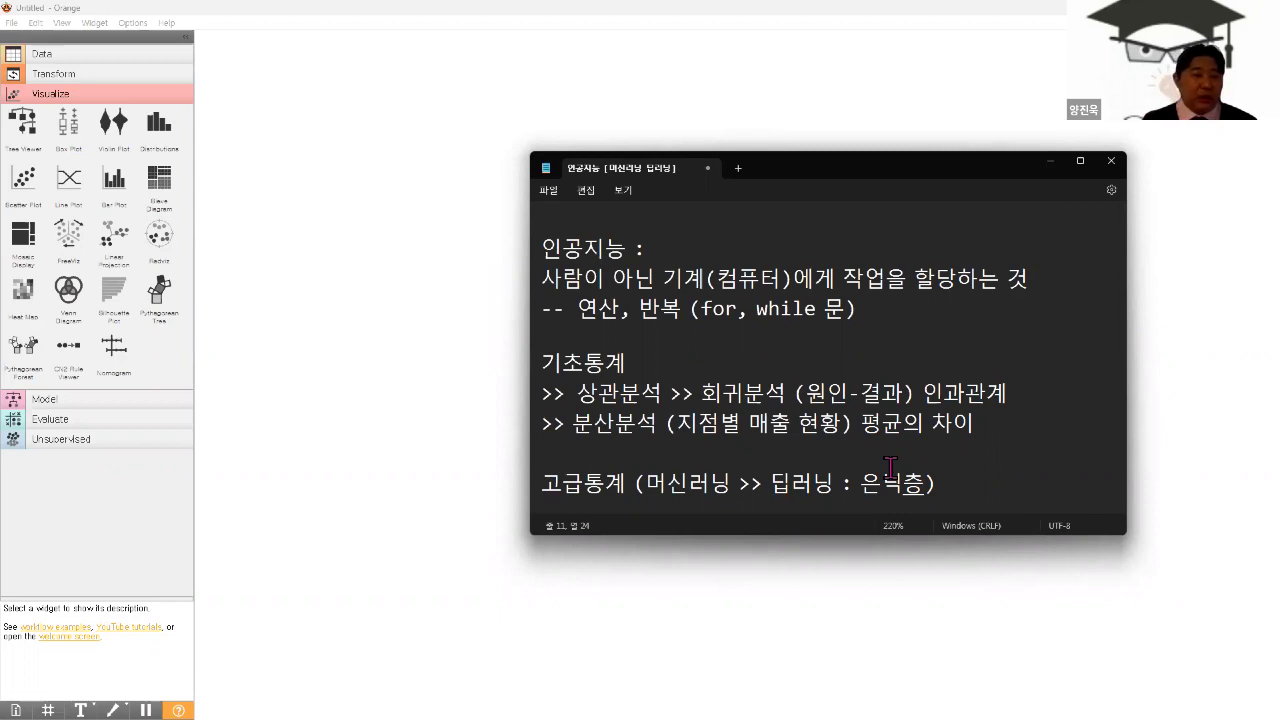
- Leave a blank line below the 고급통계 line and write "딥러닝 : 회귀분석(원인-결과) 확장판"
click(963, 484)
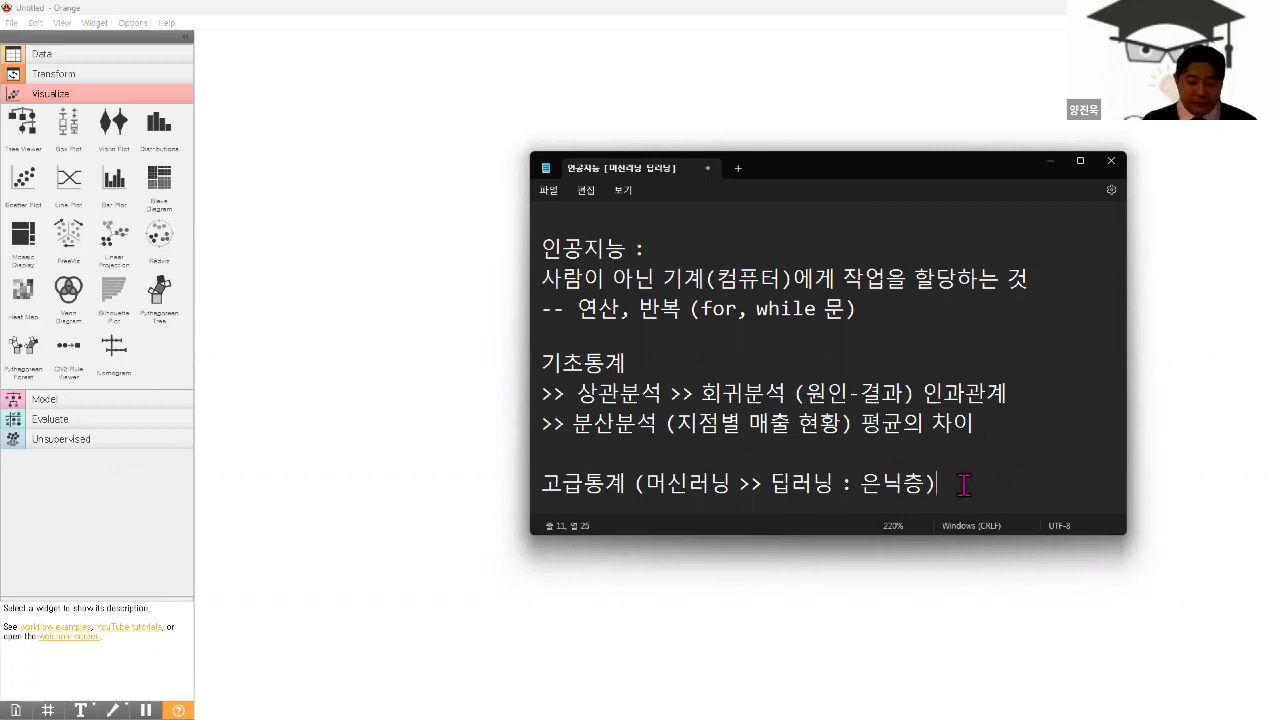
key(Return)
key(Return)
text(딥러닝 )
text(: 회귀분스)
text(석(원인-)
text(겨)
text(결과) 호)
text(확장판)
key(Right)
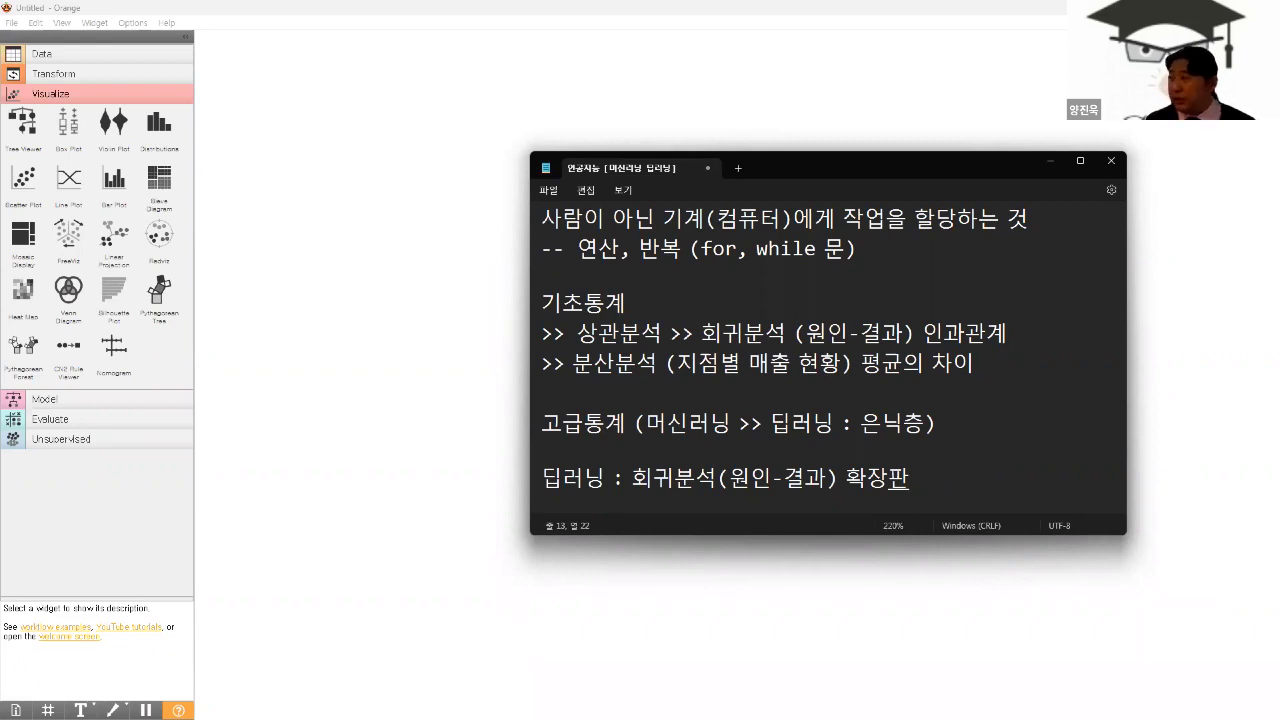
- Insert the line "머신러닝 (기계로 학습)" directly above the 딥러닝 definition line
key(Home)
key(Return)
key(Up)
text(머신러니ㅇ (기계로 핬ㅡㅂ))
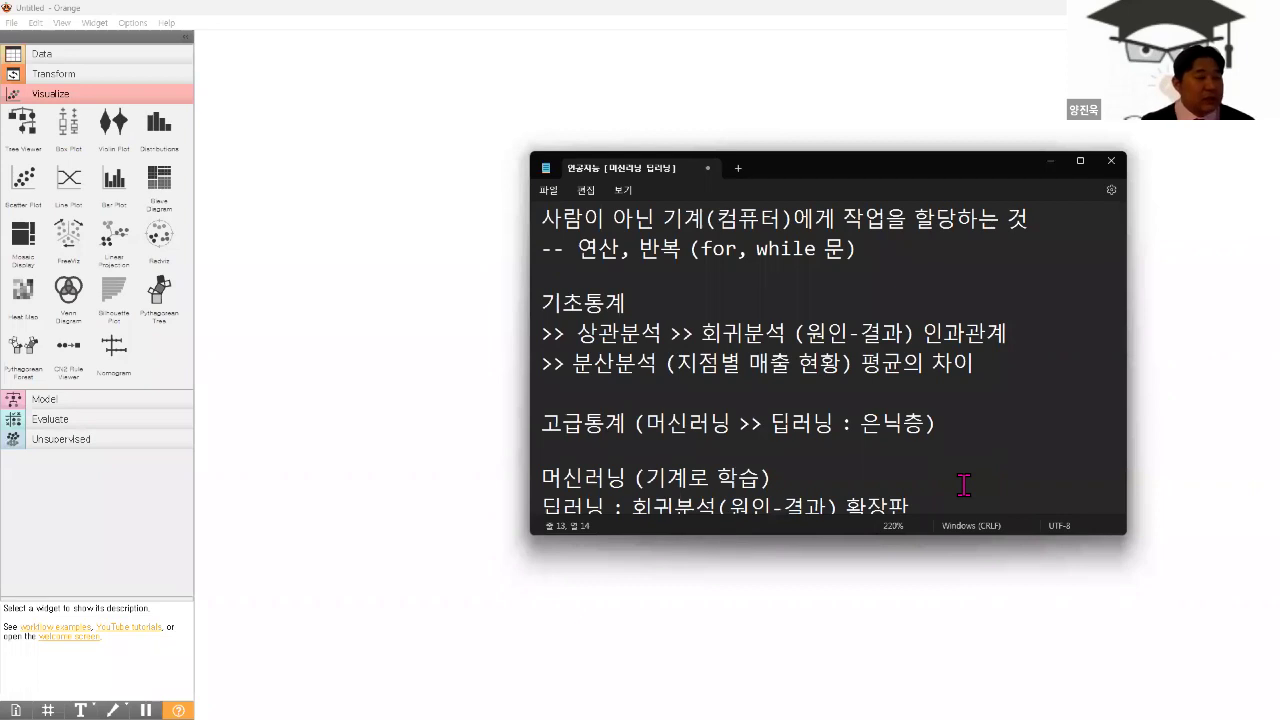
- Add the line "(뇌 - 뉴런)" directly under the 딥러닝 definition, with room for further notes below
scroll(964, 485, down, 1)
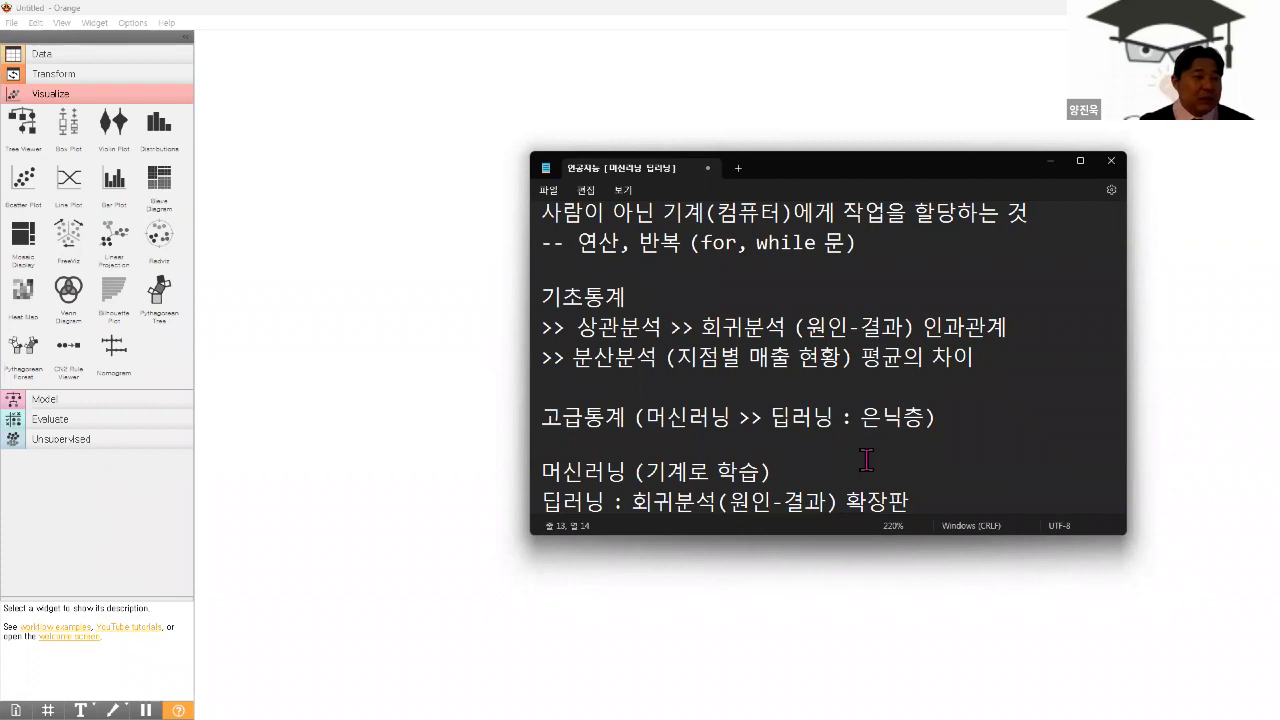
click(925, 506)
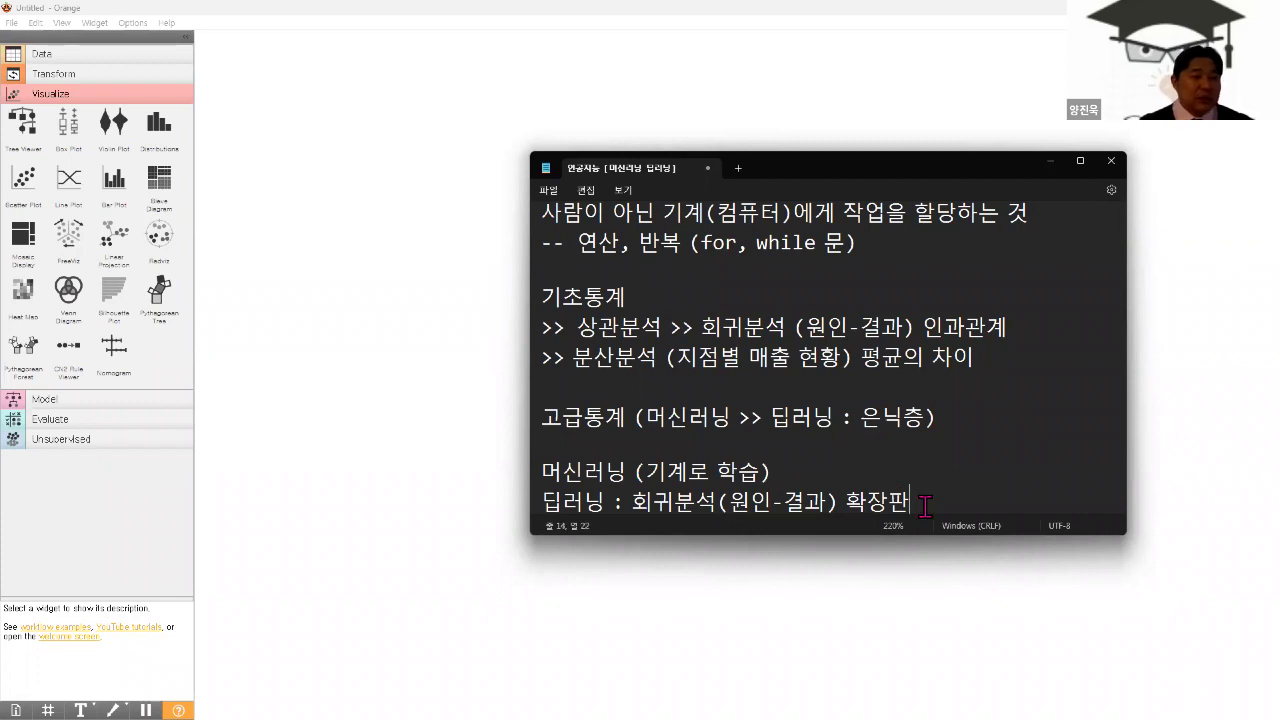
key(Return)
key(Return)
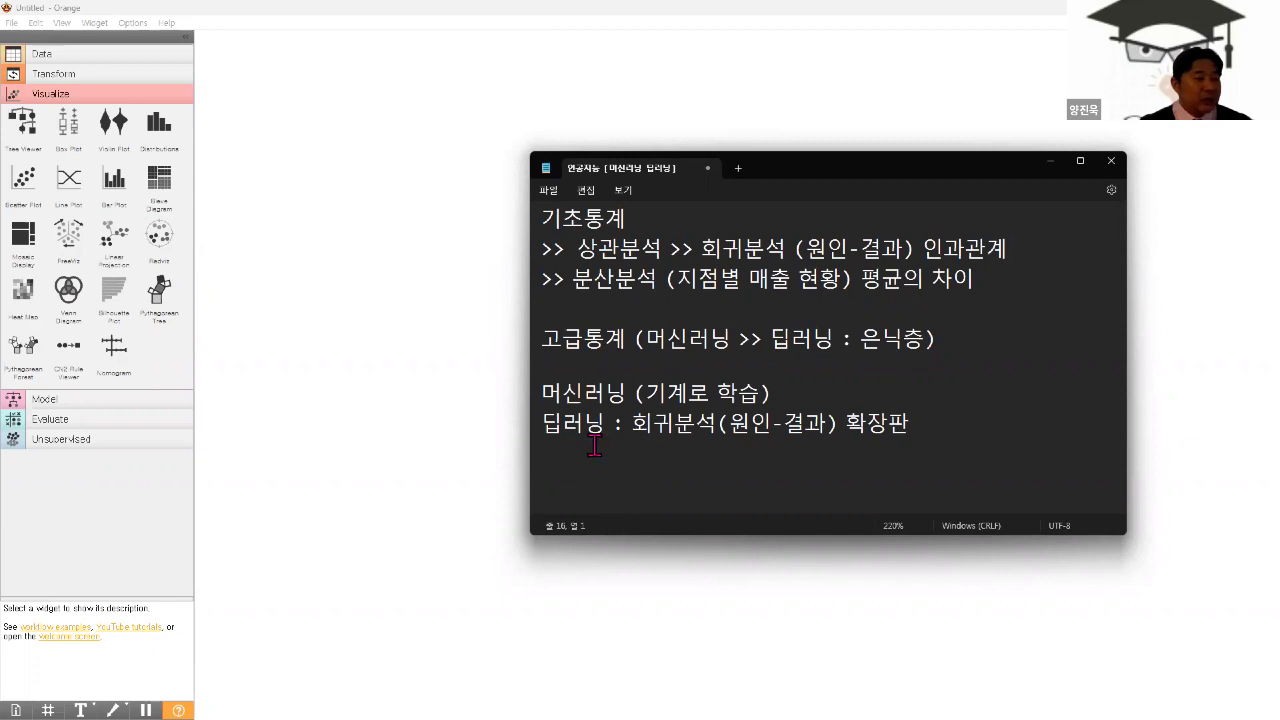
click(550, 448)
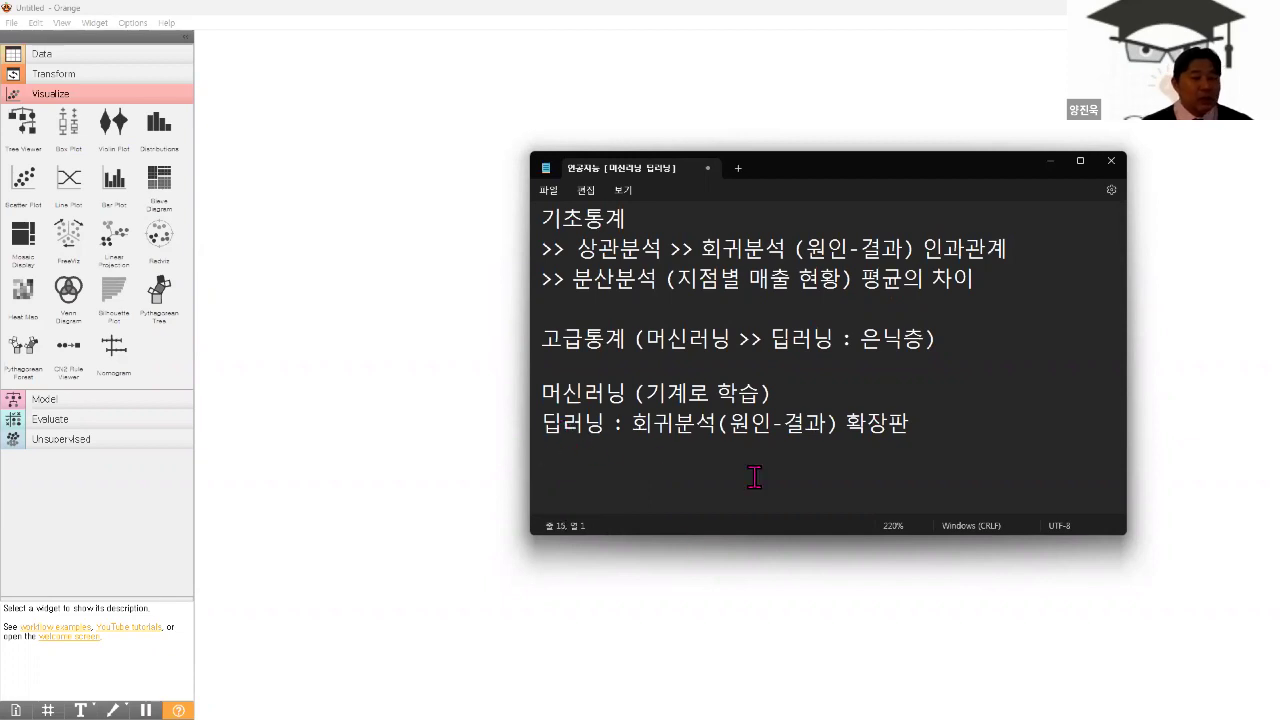
text((뉴)
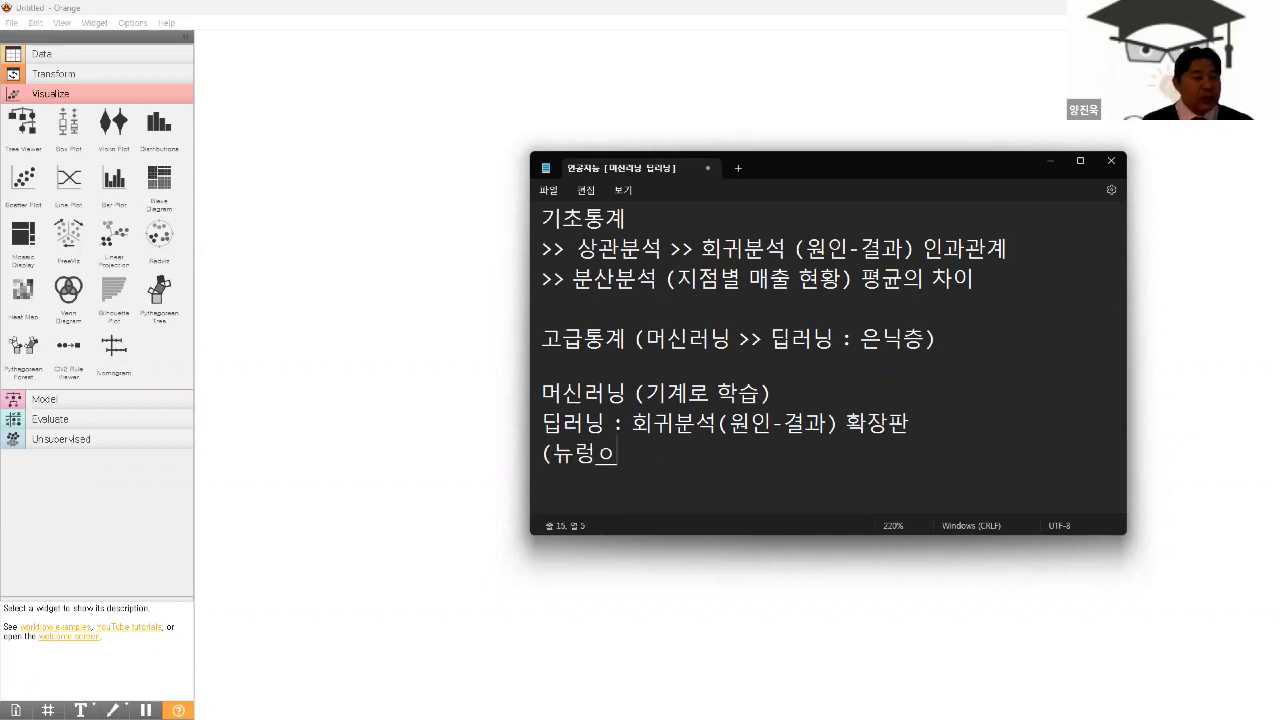
key(BackSpace)
text(뇌 - )
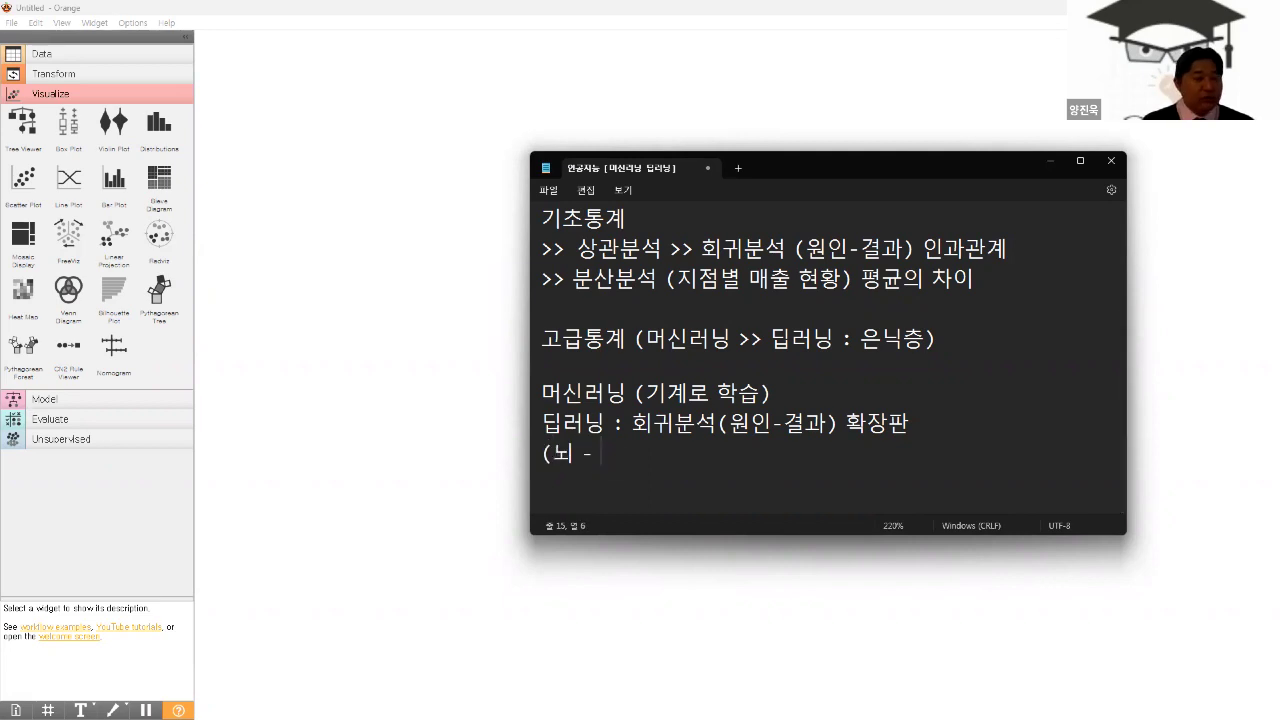
text(뉴런))
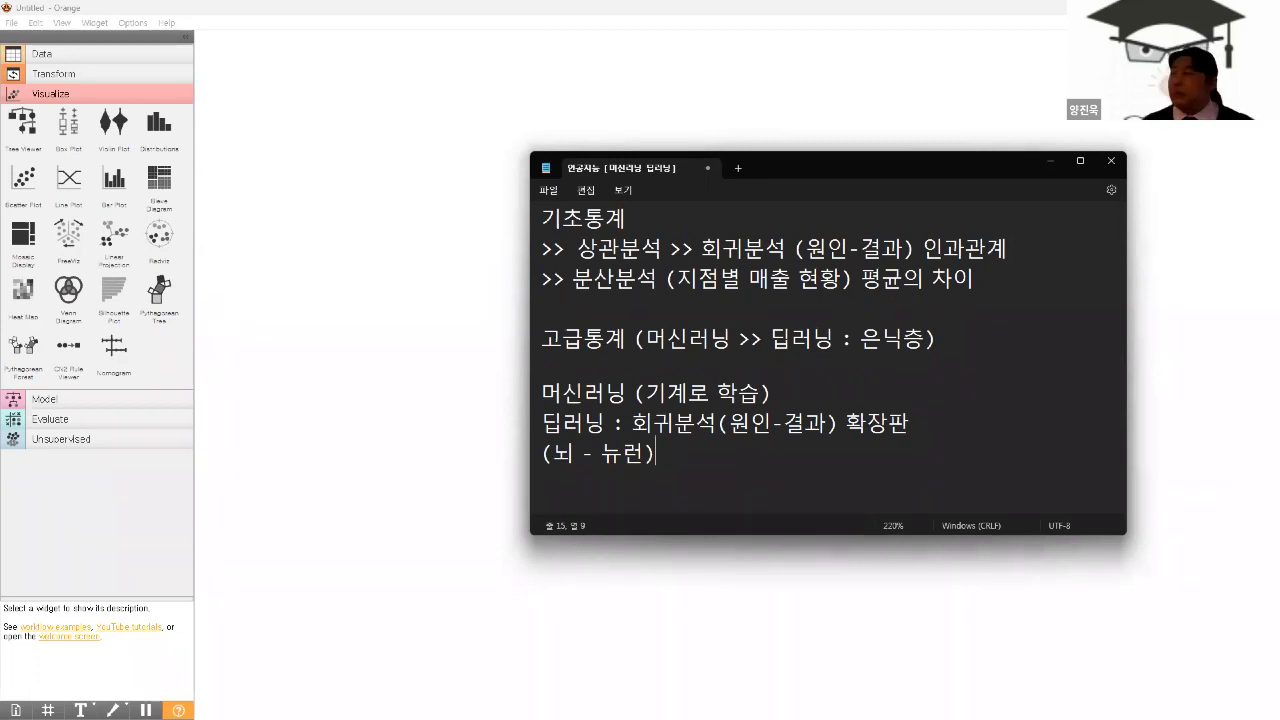
- Continue the "(뇌 - 뉴런)" line with "모방 >> 창조"
text(ㅁ)
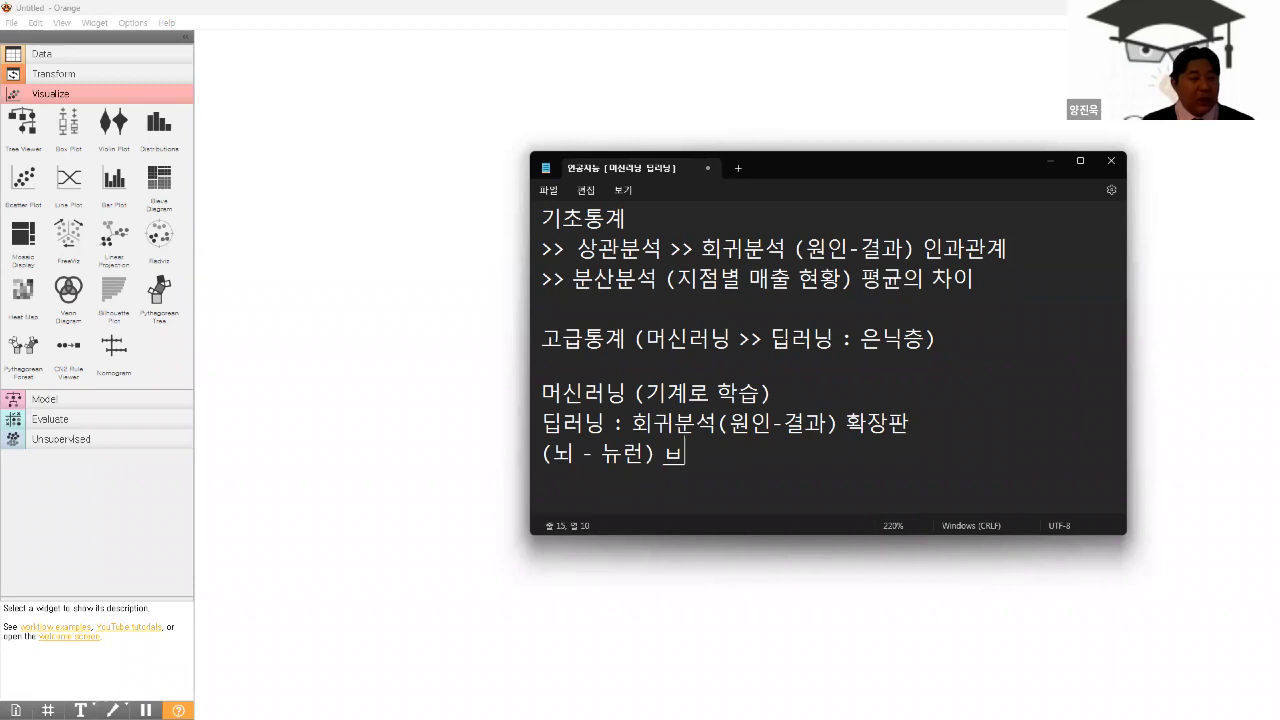
text(모방 )
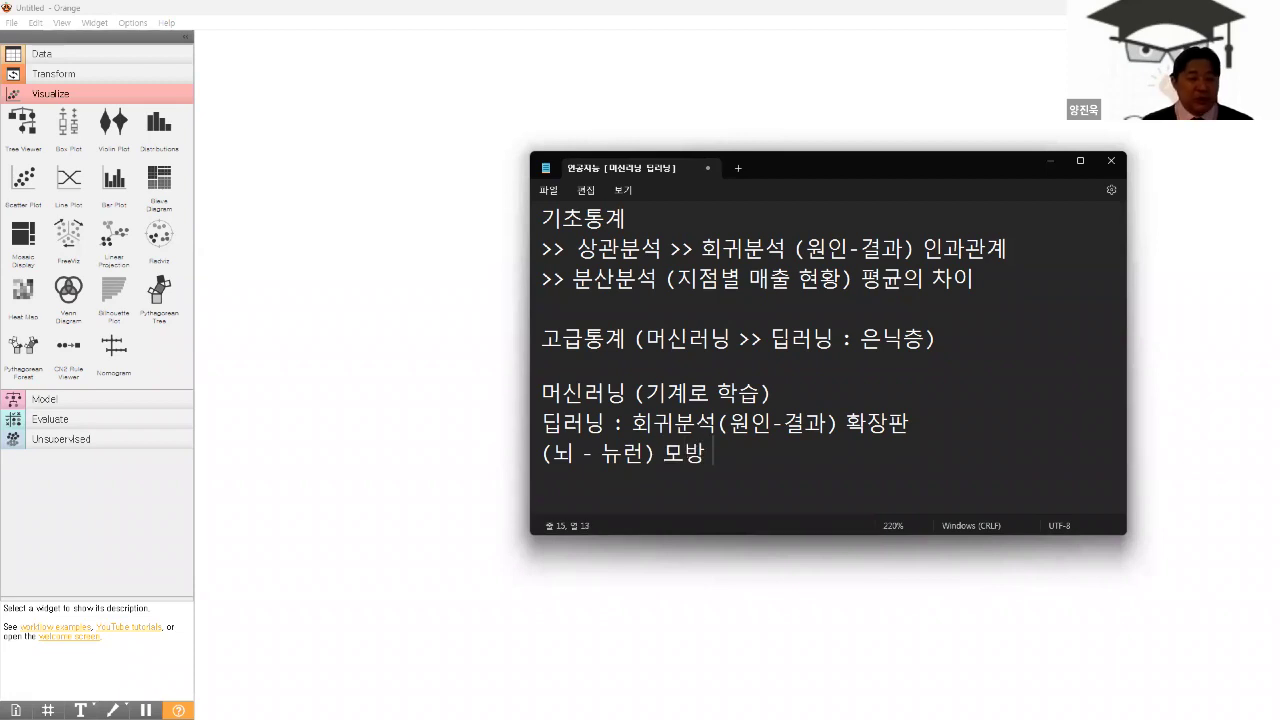
text(>> 창보)
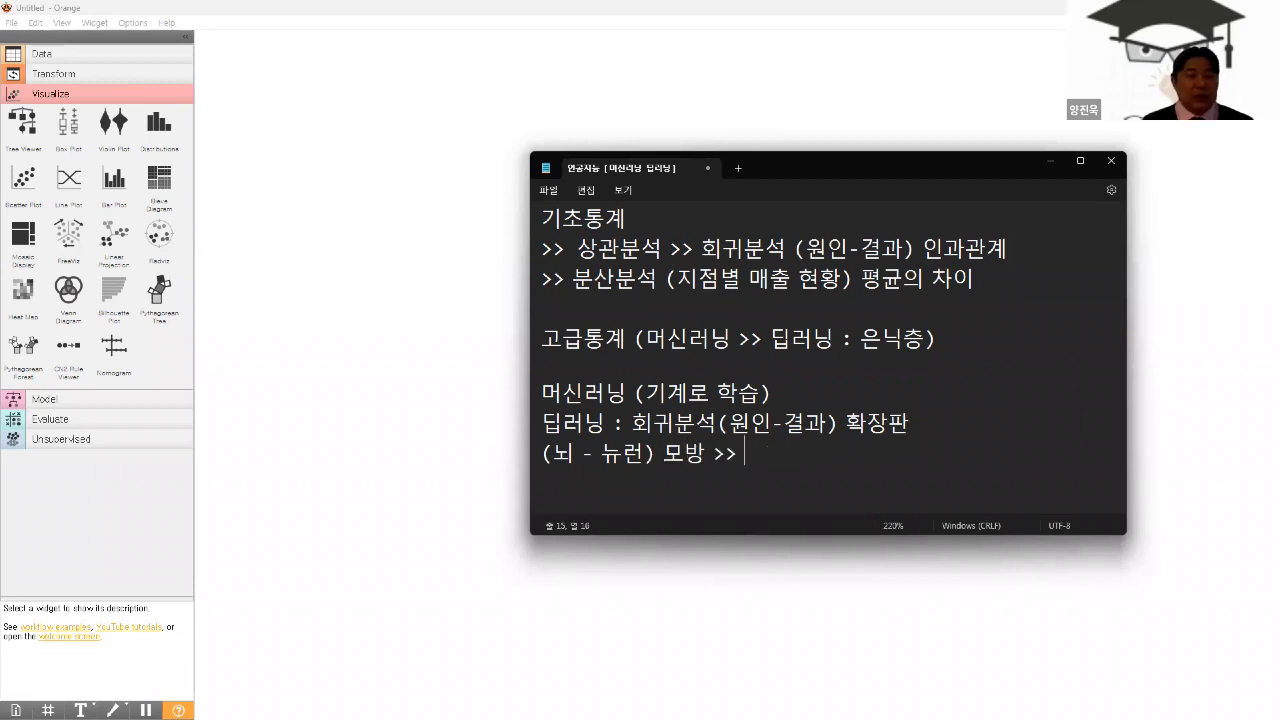
key(BackSpace)
key(BackSpace)
text(도)
key(BackSpace)
key(BackSpace)
text(조)
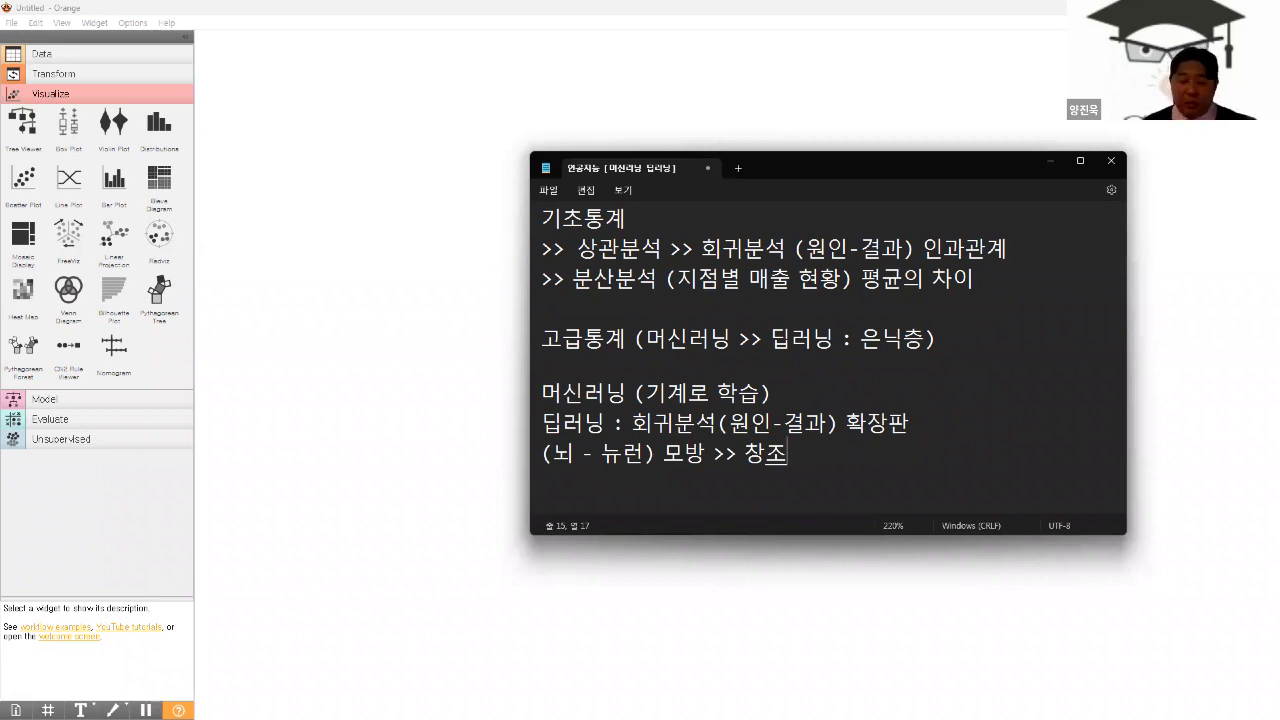
- Leave a blank line below the 뉴런 note and write "분류, 회귀"
key(Return)
key(Return)
text(뷰)
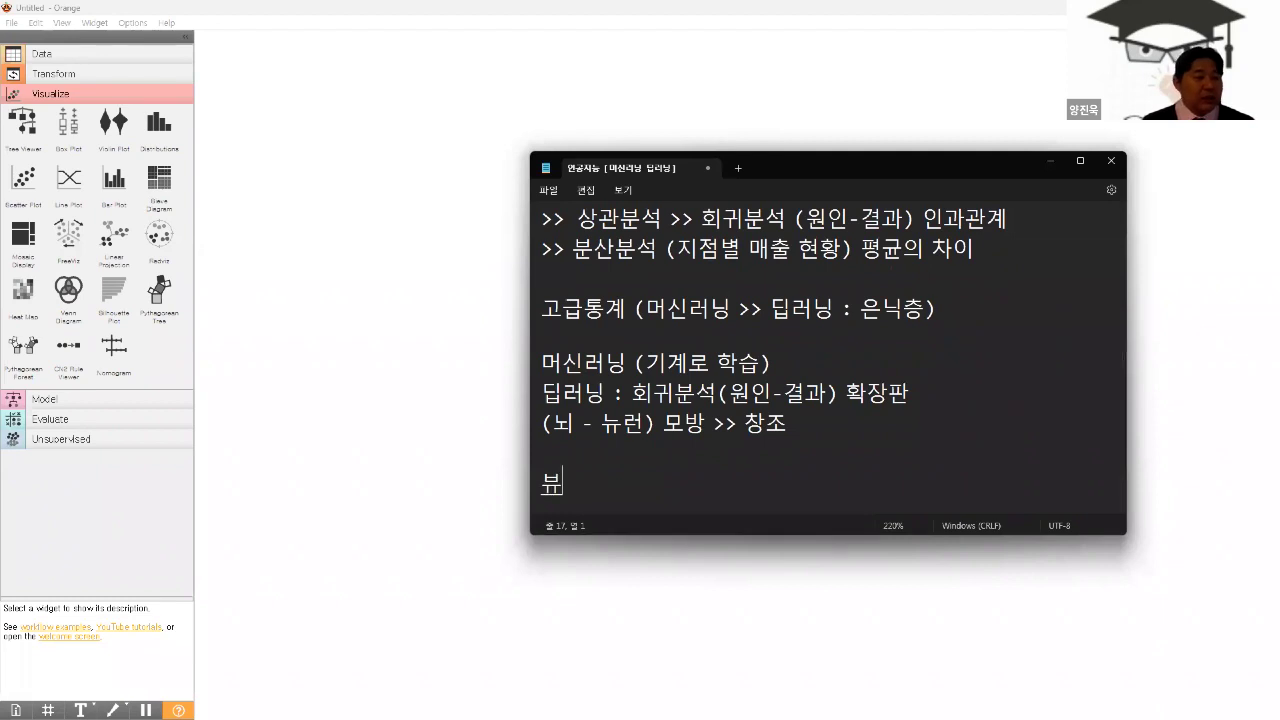
text(류, 회귀)
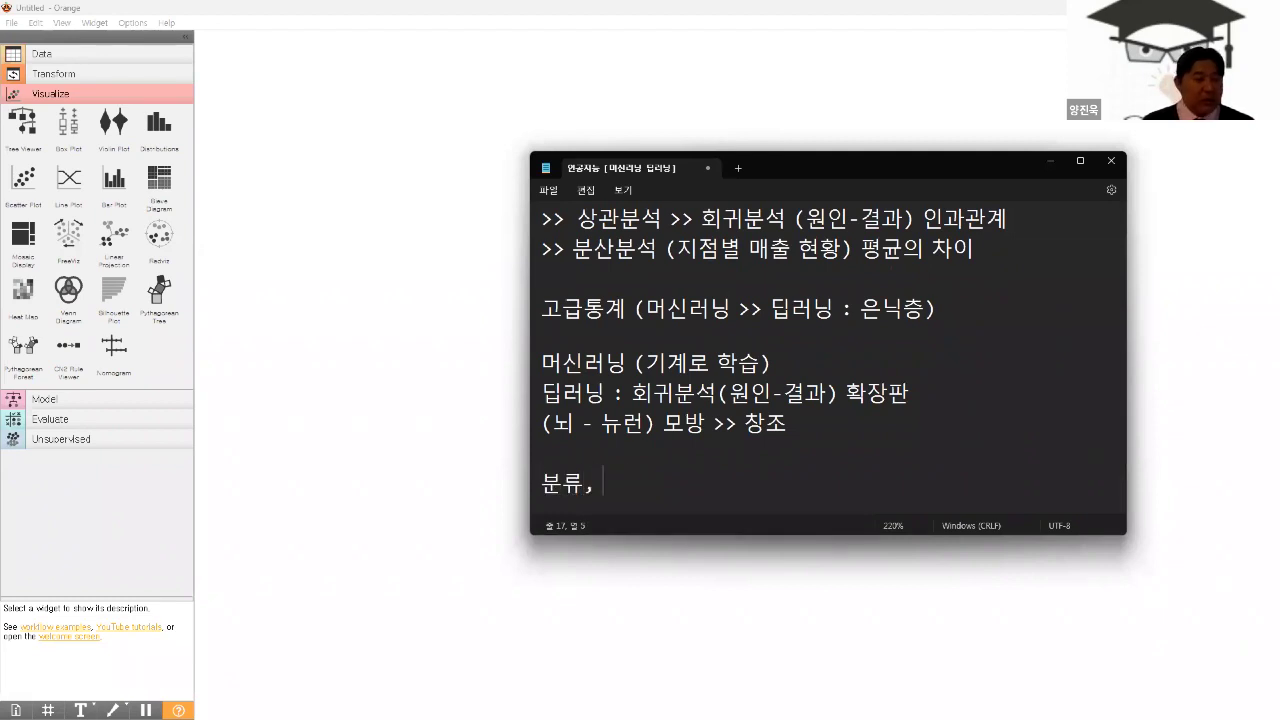
- Leave a blank line under "분류, 회귀" and write "분류 >> 자율주행"
key(Return)
key(Return)
text(분류 )
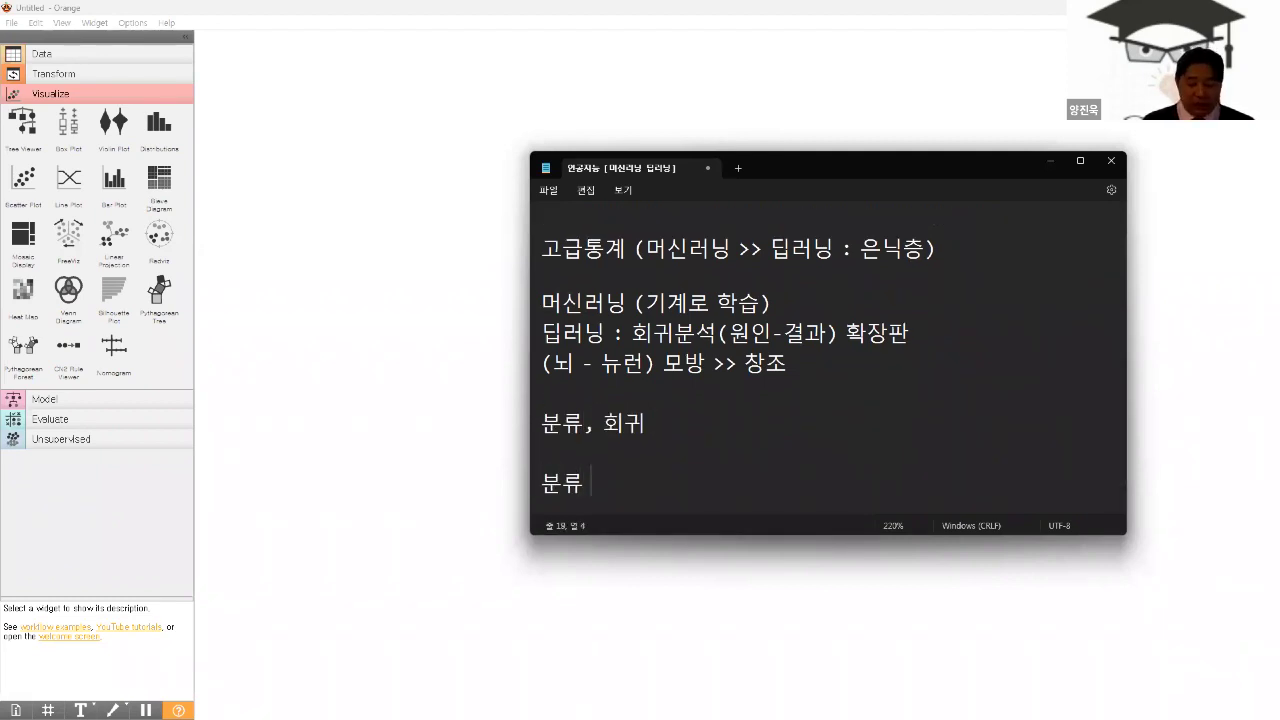
text(>> 자율추)
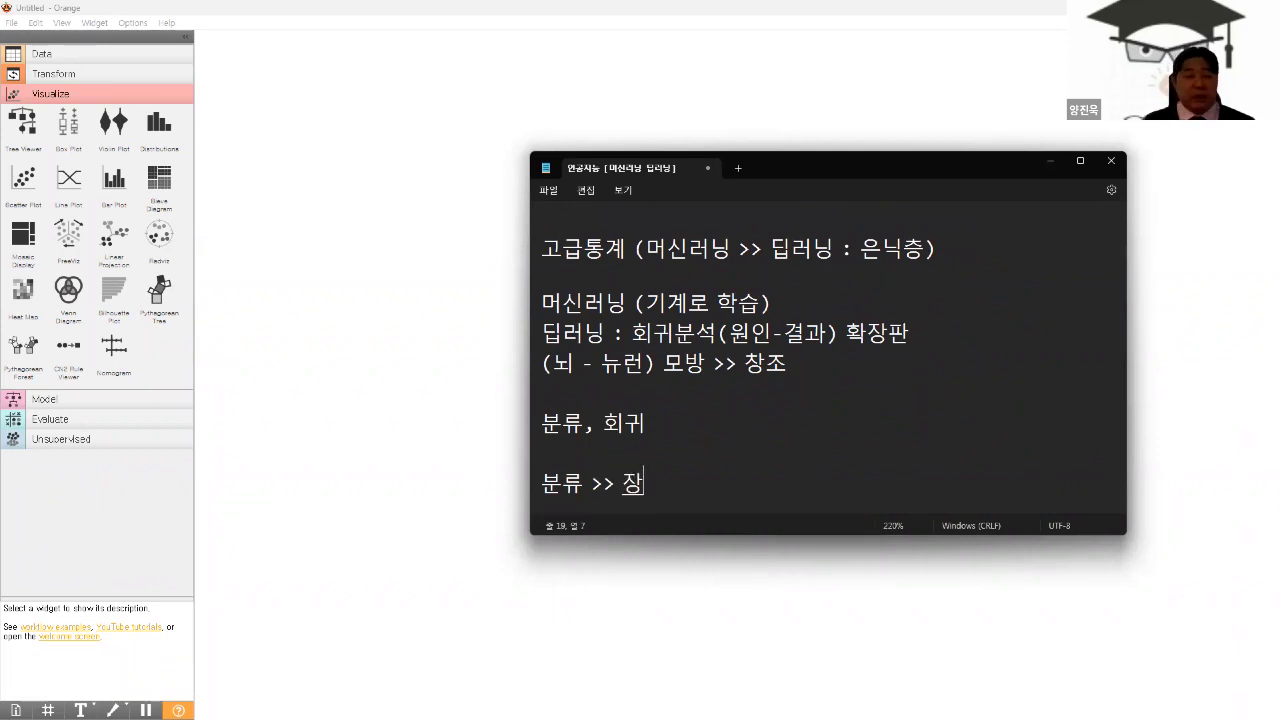
key(BackSpace)
text(주행)
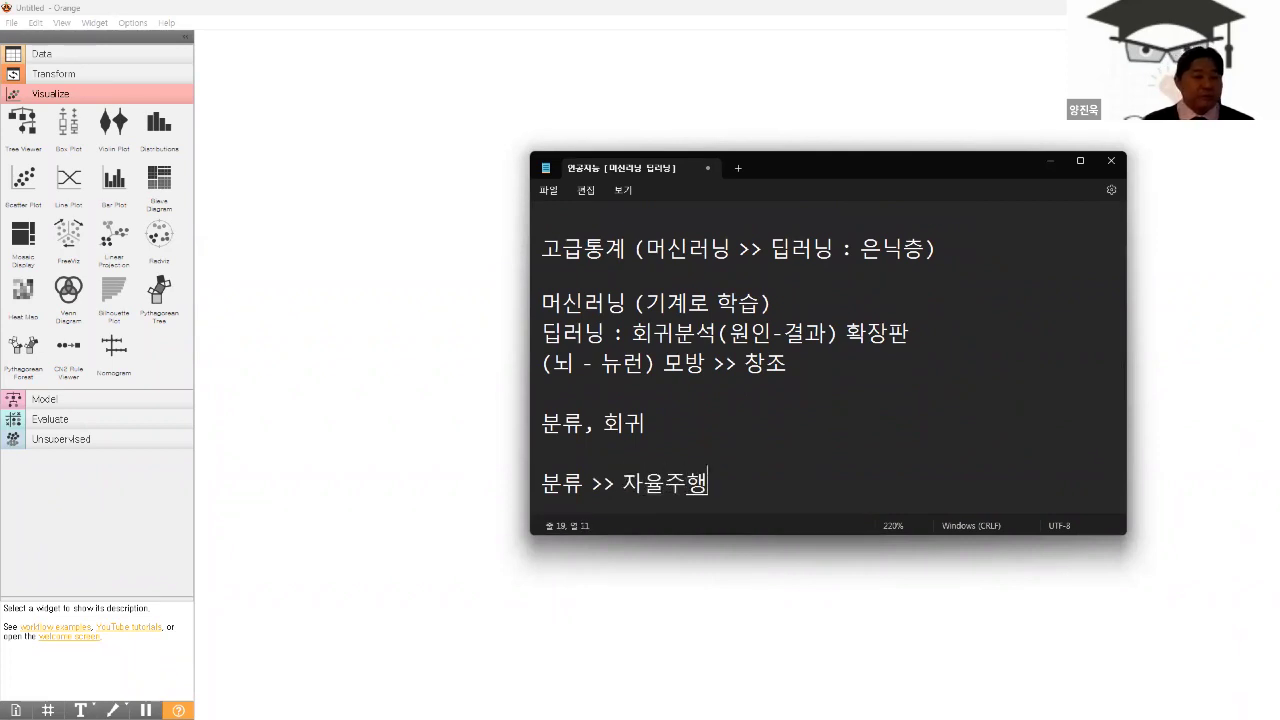
- Extend the 자율주행 line so that it reads "분류 >> 자율주행자 (신호등 색구분)"
text(자 (신호ㄷ)
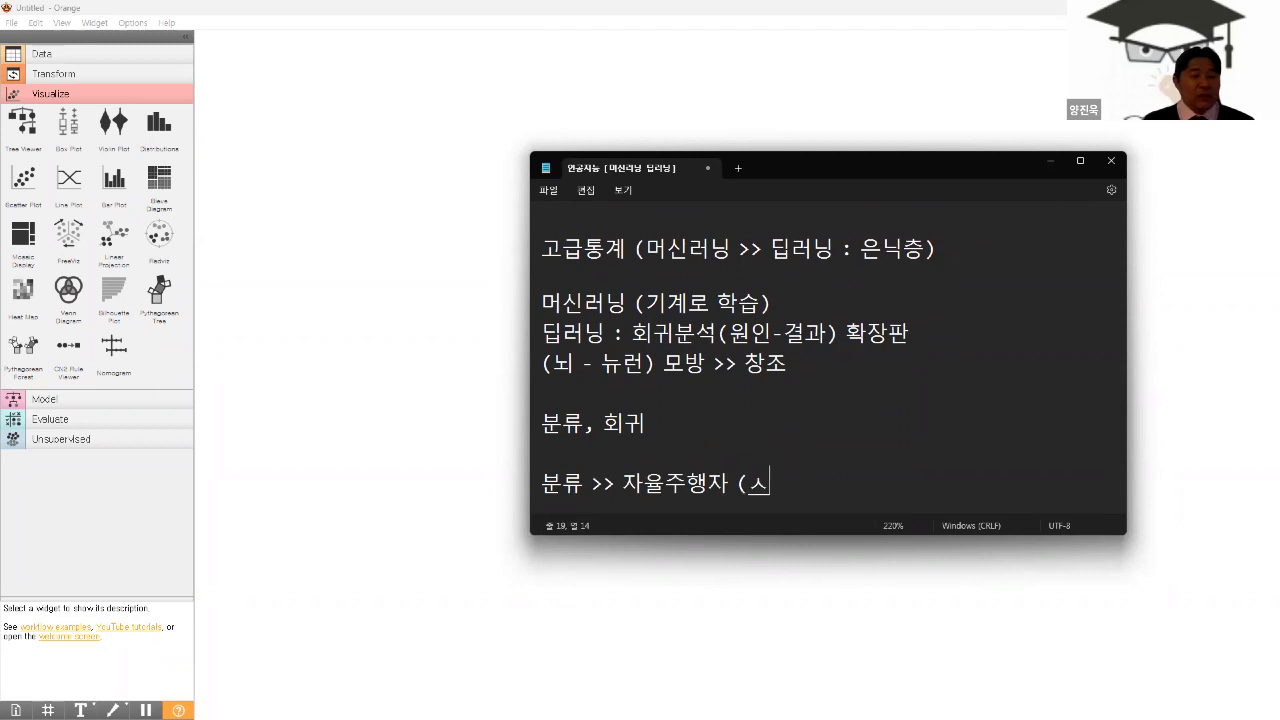
text(등))
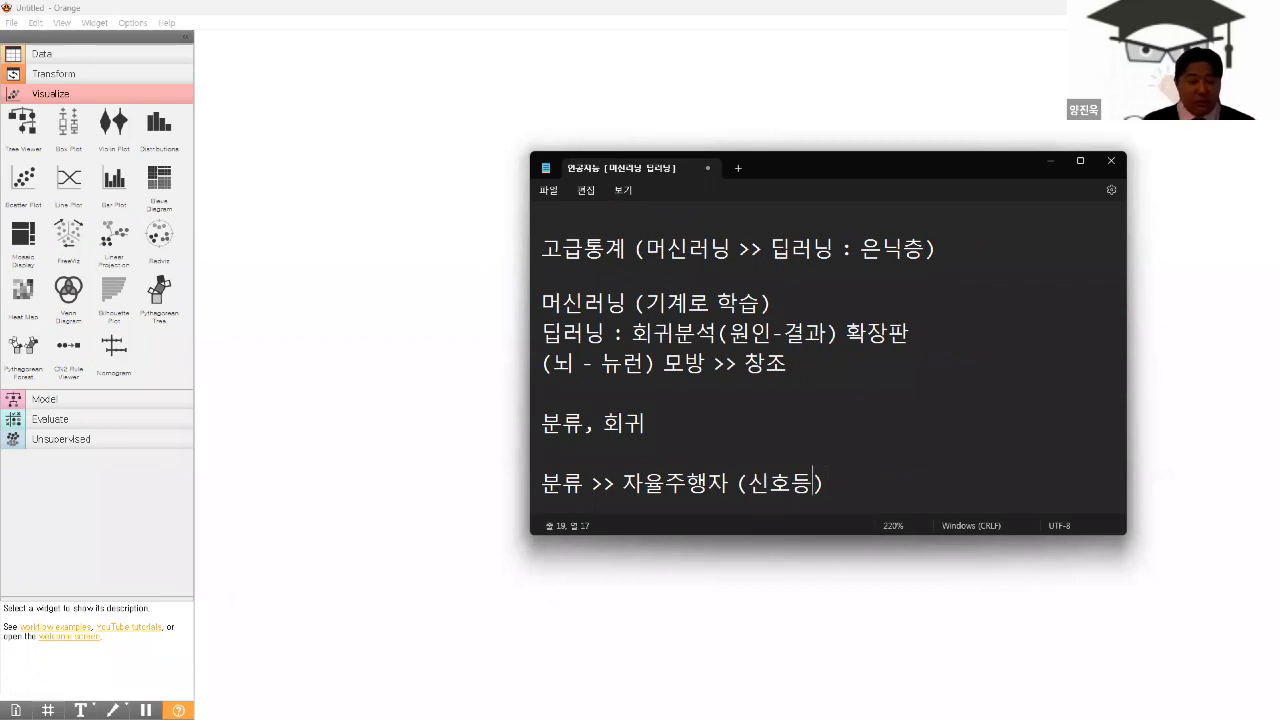
key(Left)
text(- ㅅ)
key(BackSpace)
key(BackSpace)
key(BackSpace)
text(색구분)
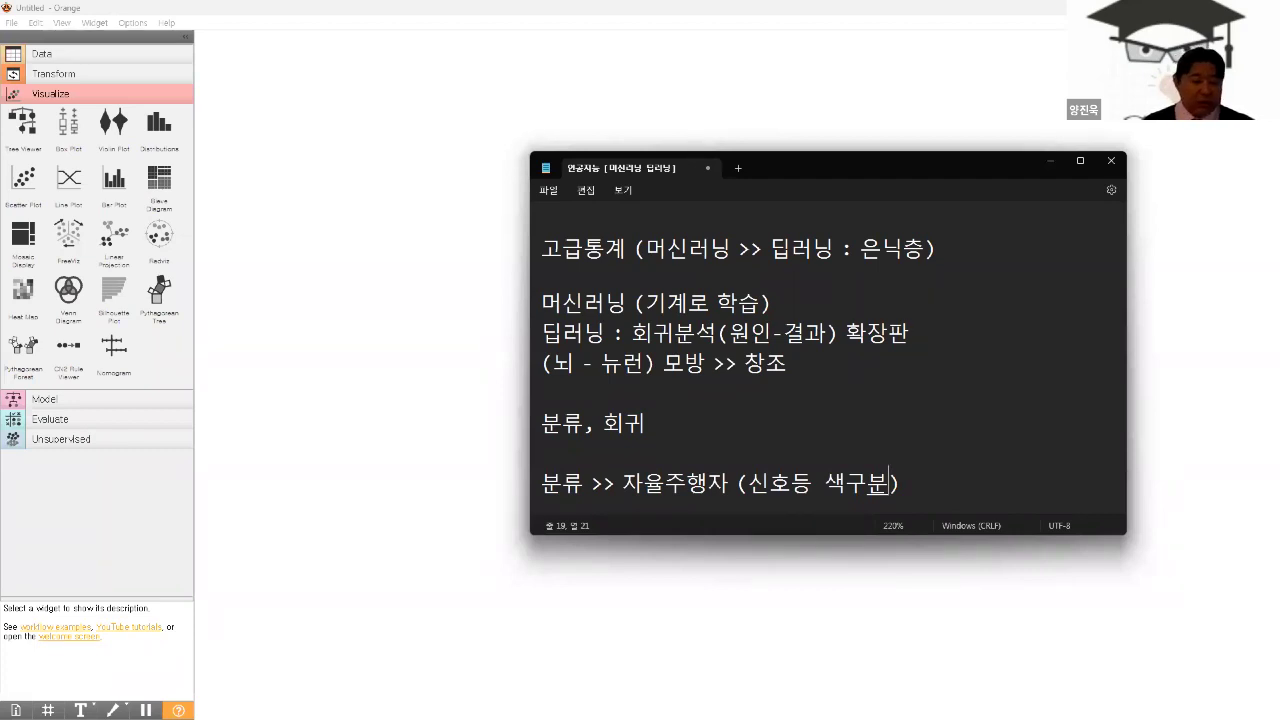
key(Right)
key(End)
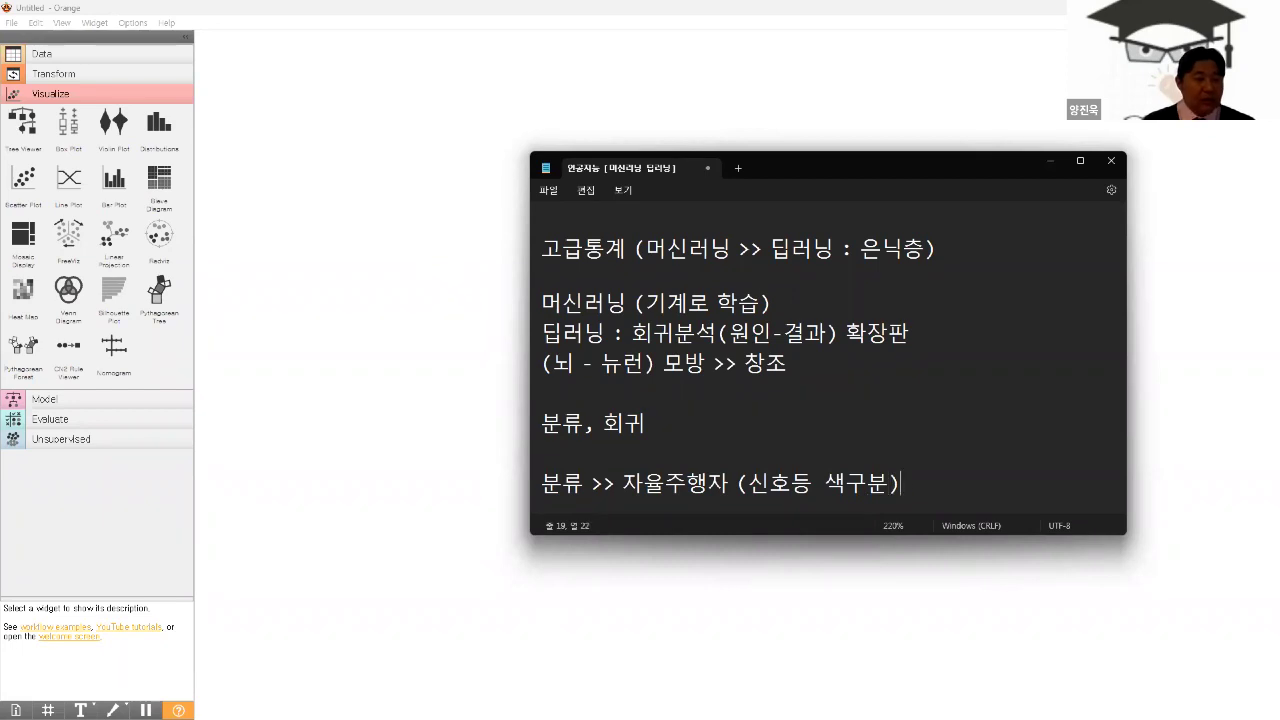
- Add the word "예측" on a new line directly under the 분류 >> 자율주행자 line
key(Return)
text(예측)
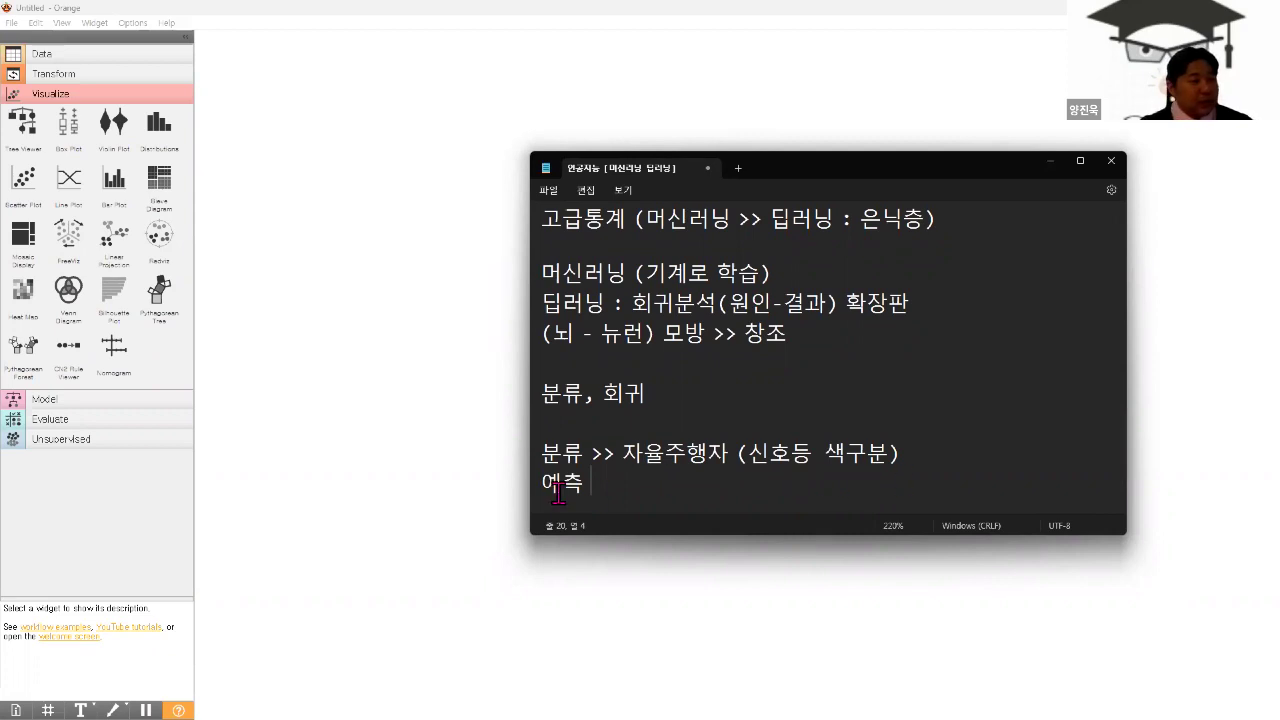
drag(595, 484, 460, 151)
scroll(745, 318, down, 2)
scroll(745, 318, down, 2)
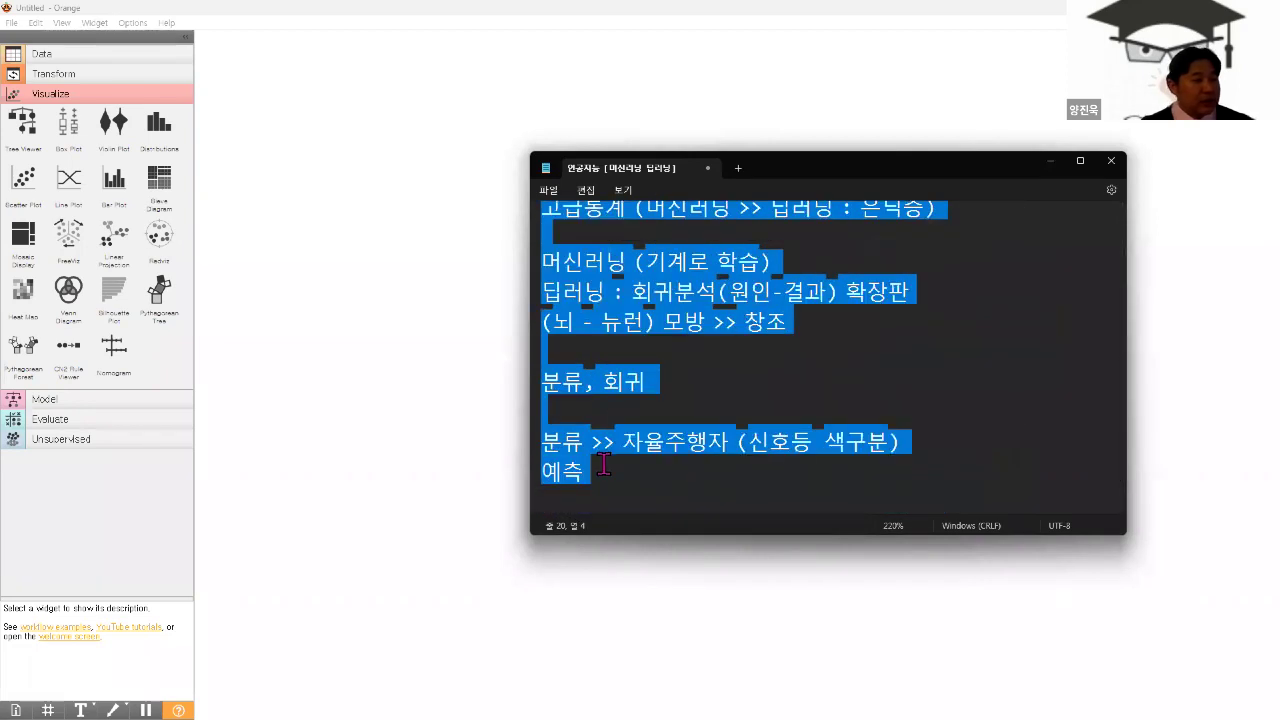
click(661, 480)
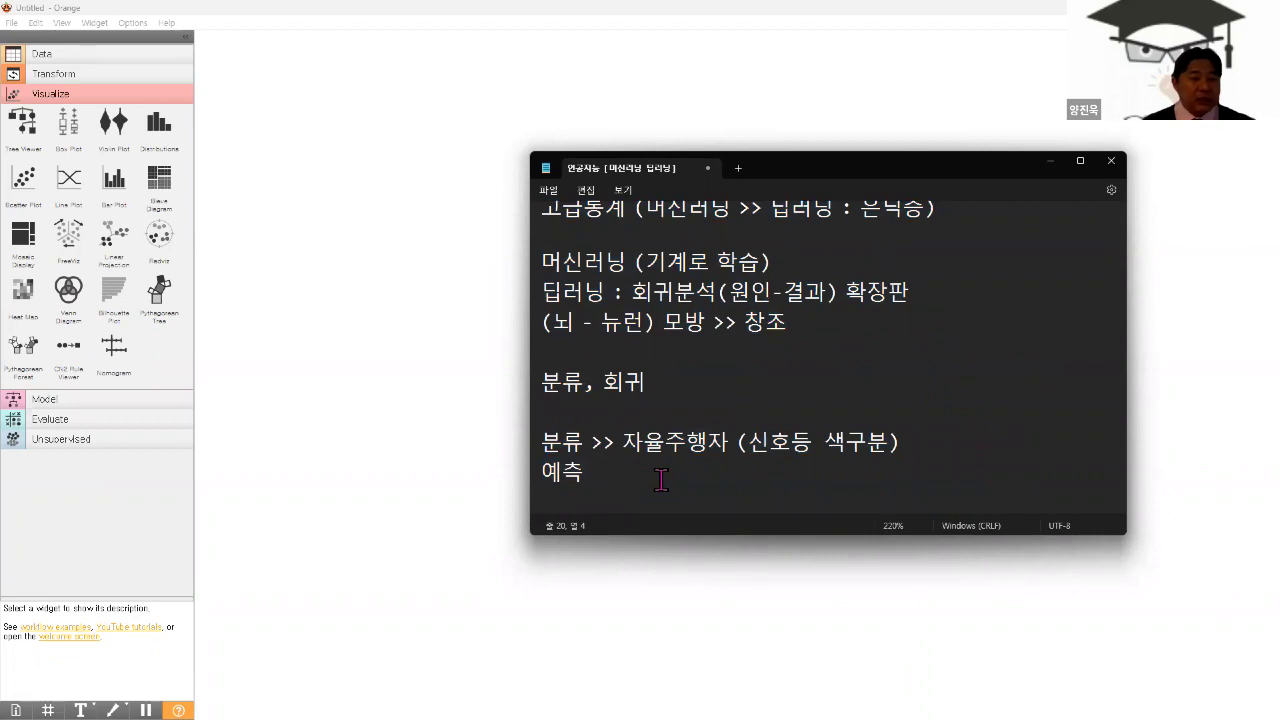
key(Up)
key(Right)
key(Right)
key(Right)
key(Right)
key(Right)
key(Right)
key(Right)
key(Right)
key(Right)
key(Right)
key(Right)
key(Right)
key(Right)
key(Right)
key(Right)
key(Right)
key(Right)
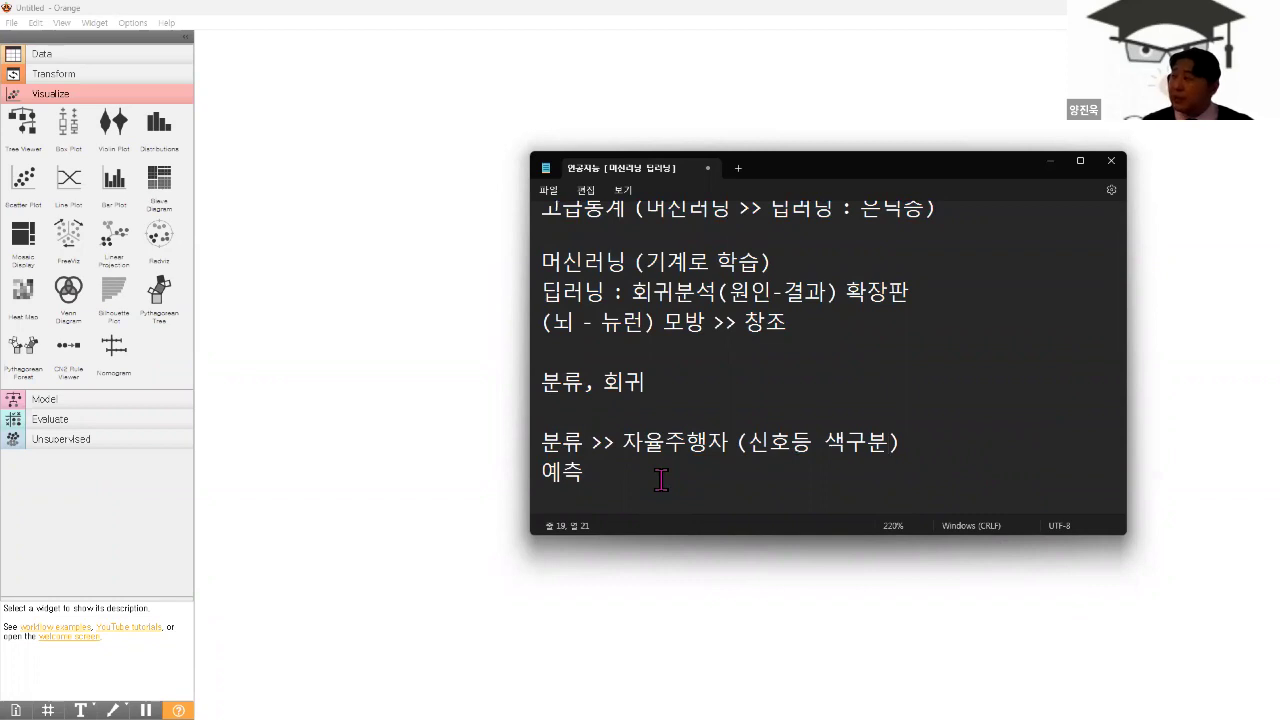
text(: 예)
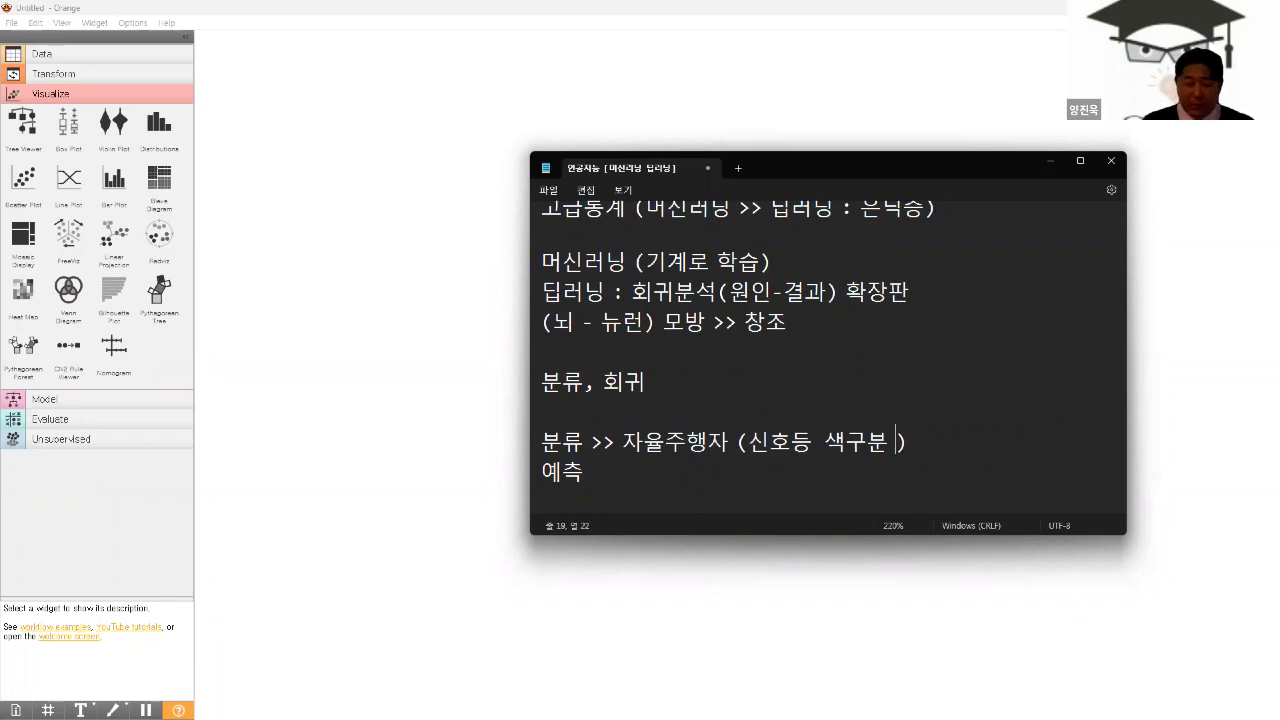
text(측)
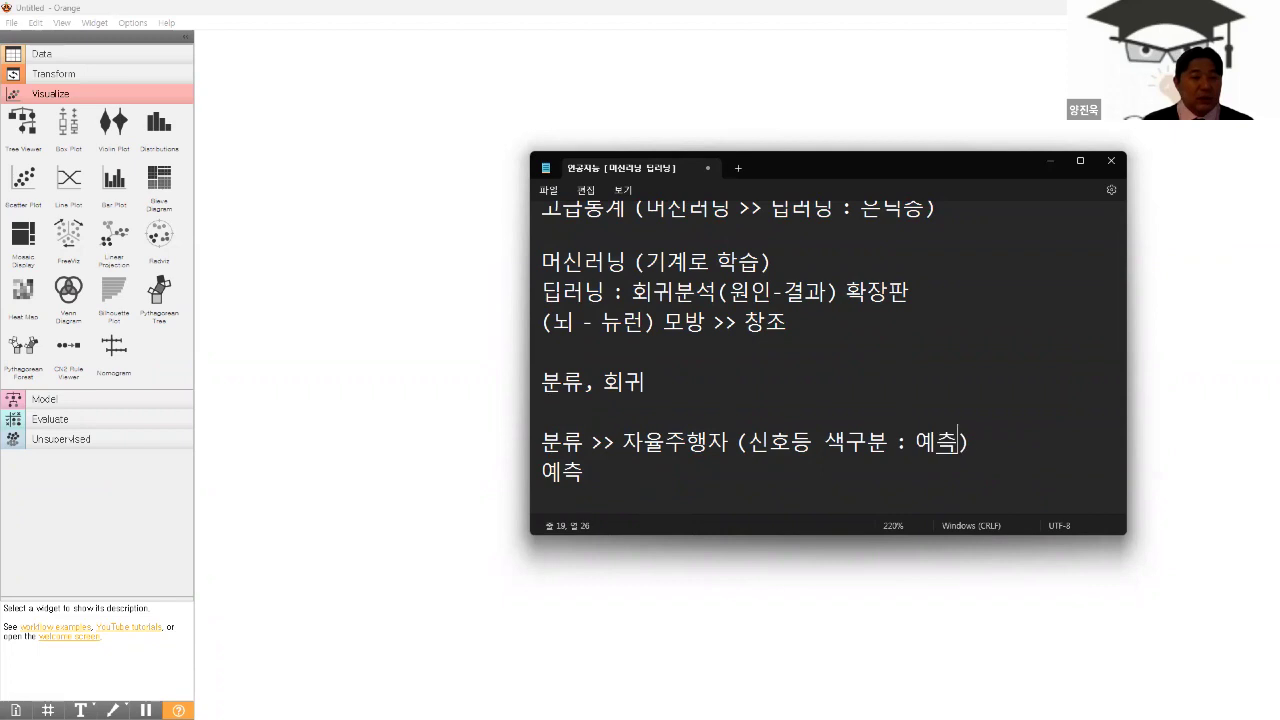
key(BackSpace)
key(BackSpace)
key(BackSpace)
text(색)
key(BackSpace)
key(BackSpace)
key(BackSpace)
key(BackSpace)
key(BackSpace)
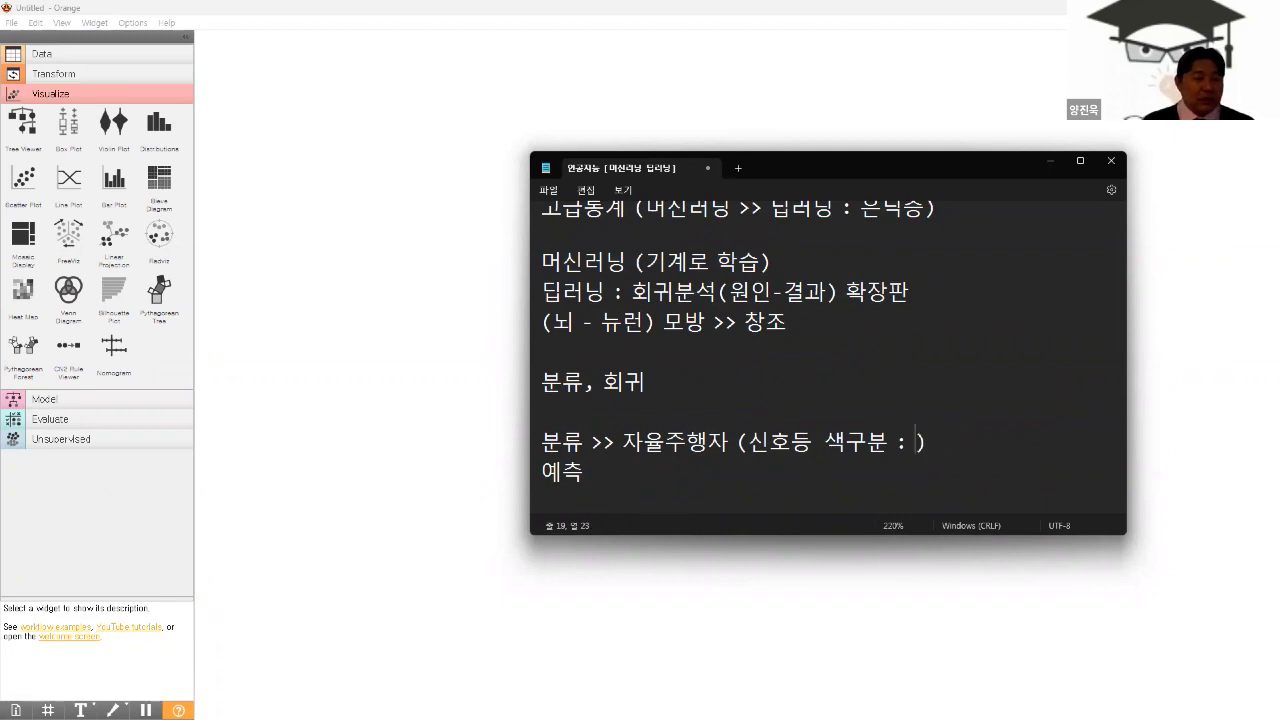
- Expand the note in the 자율주행자 parentheses to "신호등 색예측 >> 색구분 >> 제어"
click(825, 441)
text(색예측 )
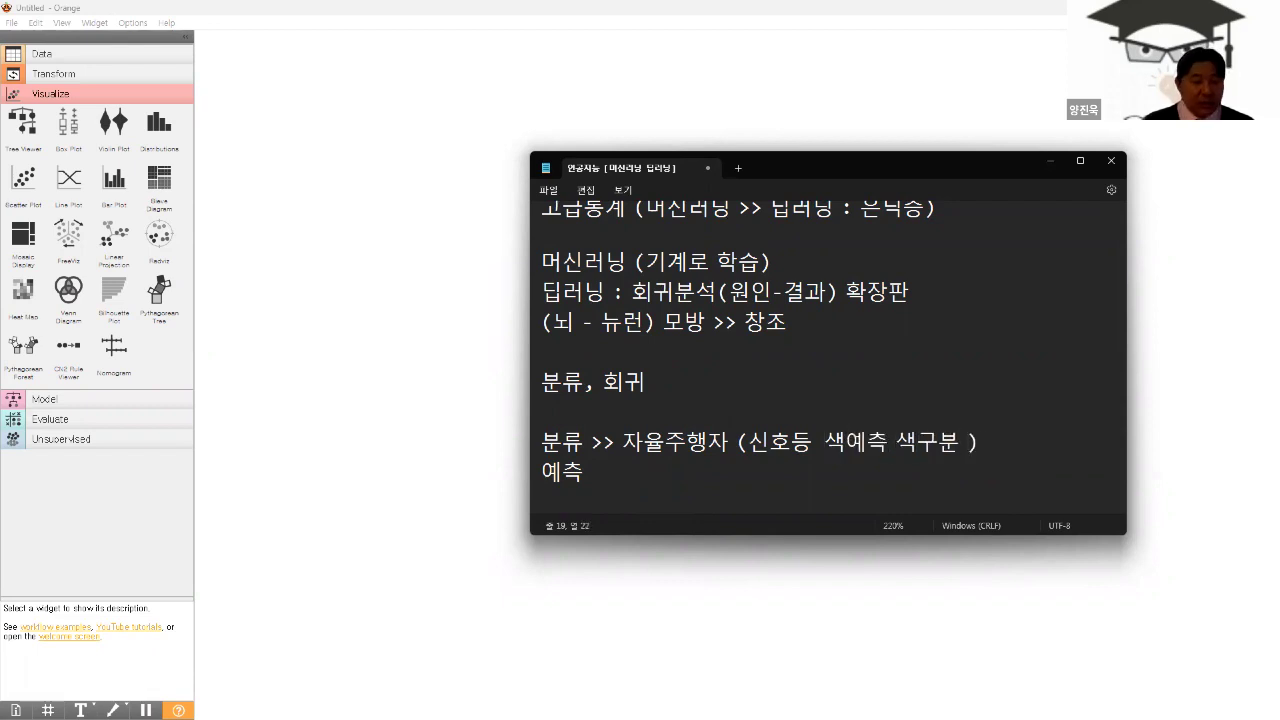
text(>>)
key(Right)
key(Right)
key(Right)
key(Right)
text(>> 제어)
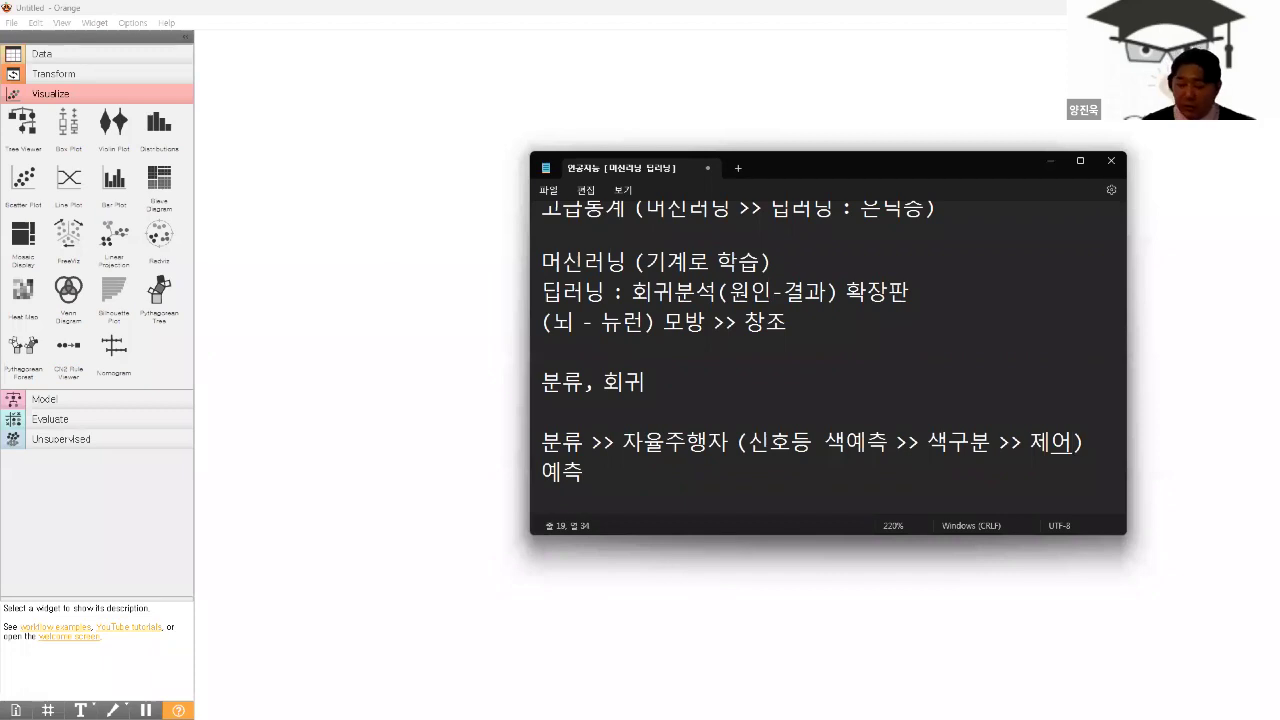
- Continue the 예측 line with ">> 영끌??? >> 주택가격 예측"
click(591, 470)
text(>>)
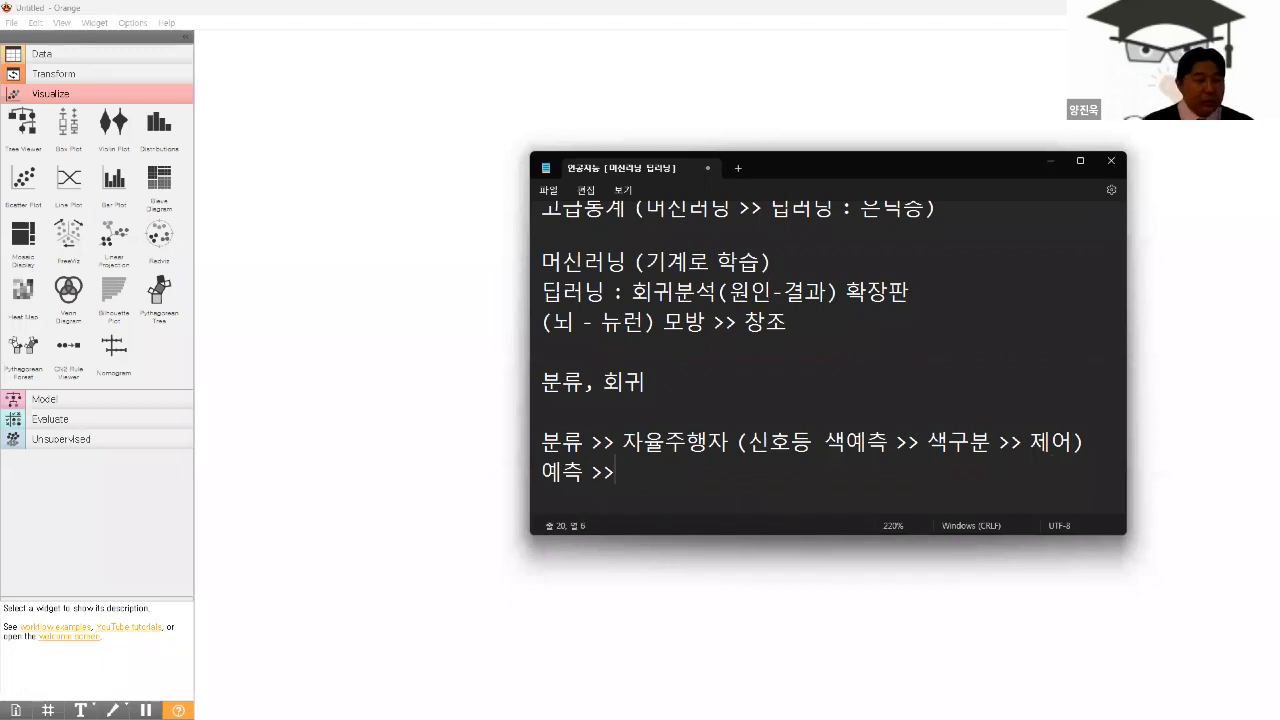
text(영끌???)
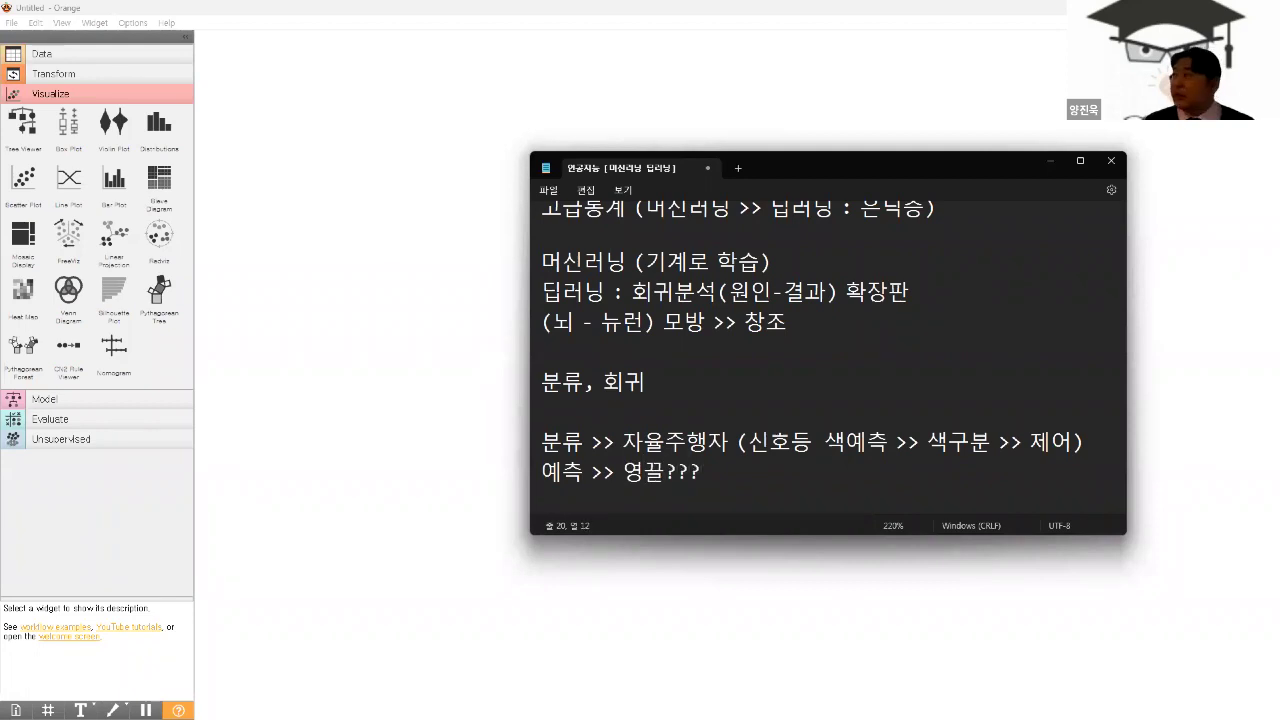
text( >> )
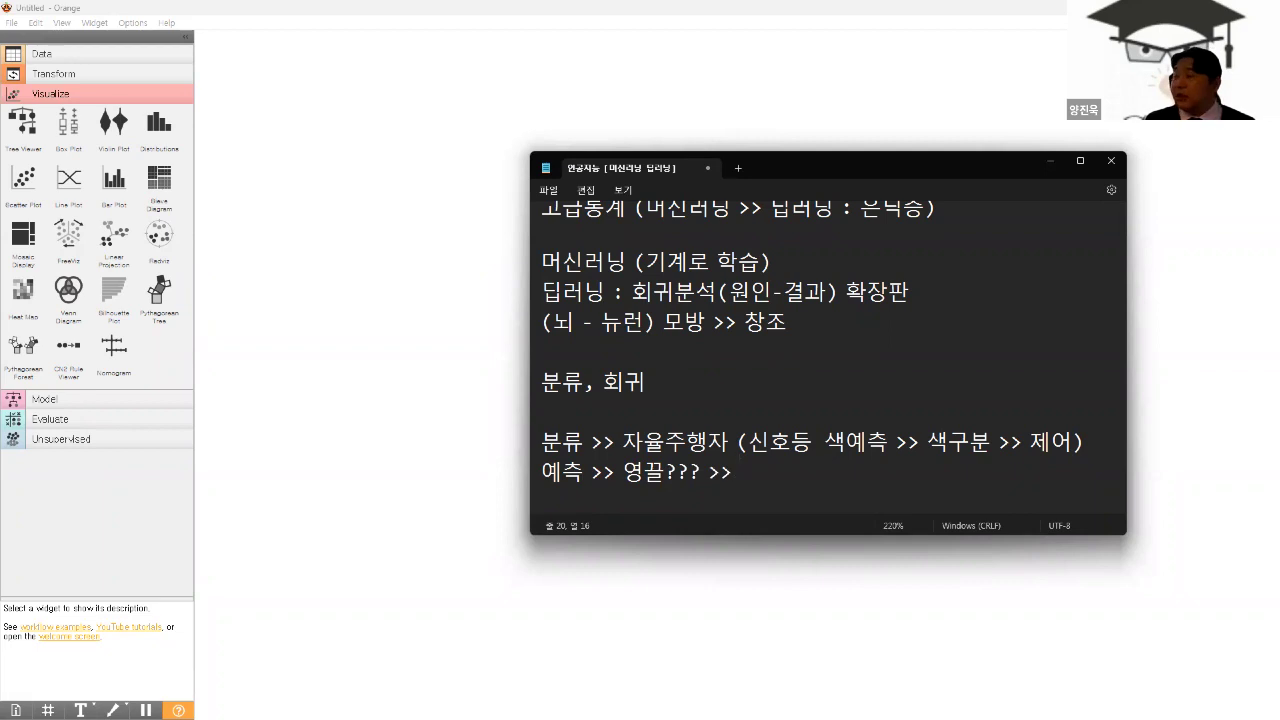
text(주택가격)
key(BackSpace)
key(BackSpace)
text(ㄱ가격 예측)
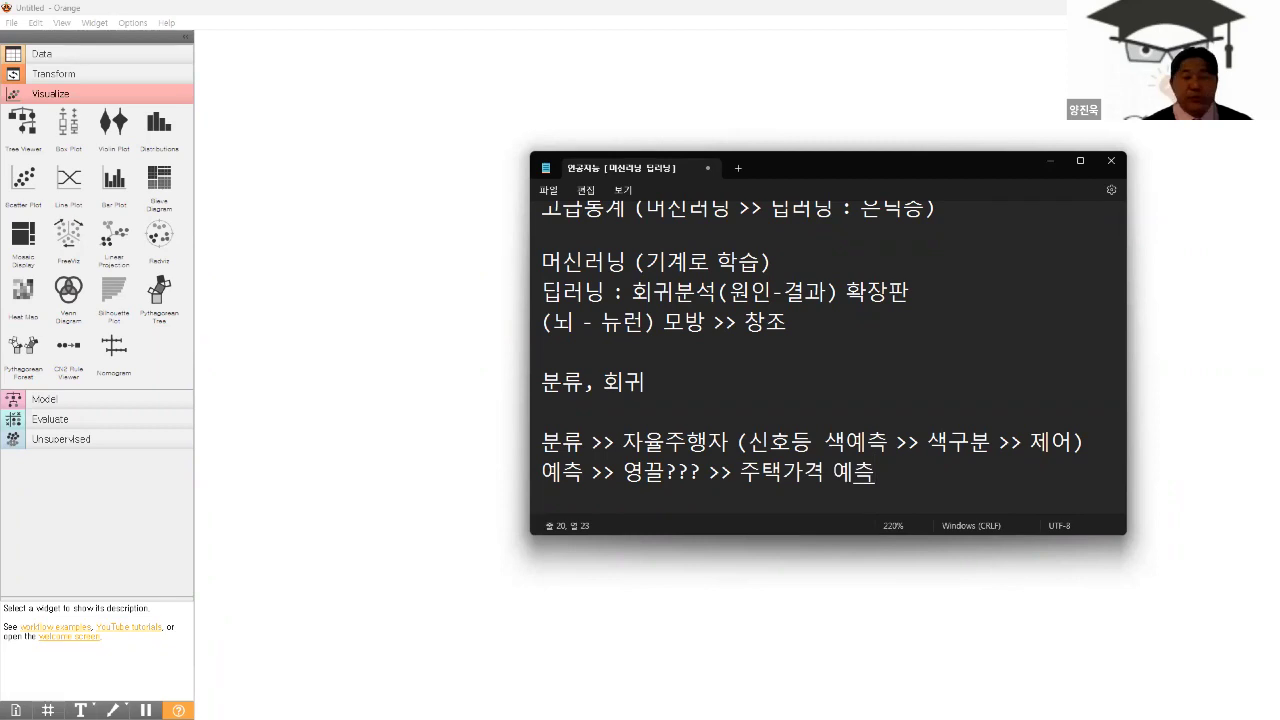
- Leave a blank line below the 예측 line and write "회귀분석 (상관분석 내포) >> 원인과 결과"
key(Return)
key(Return)
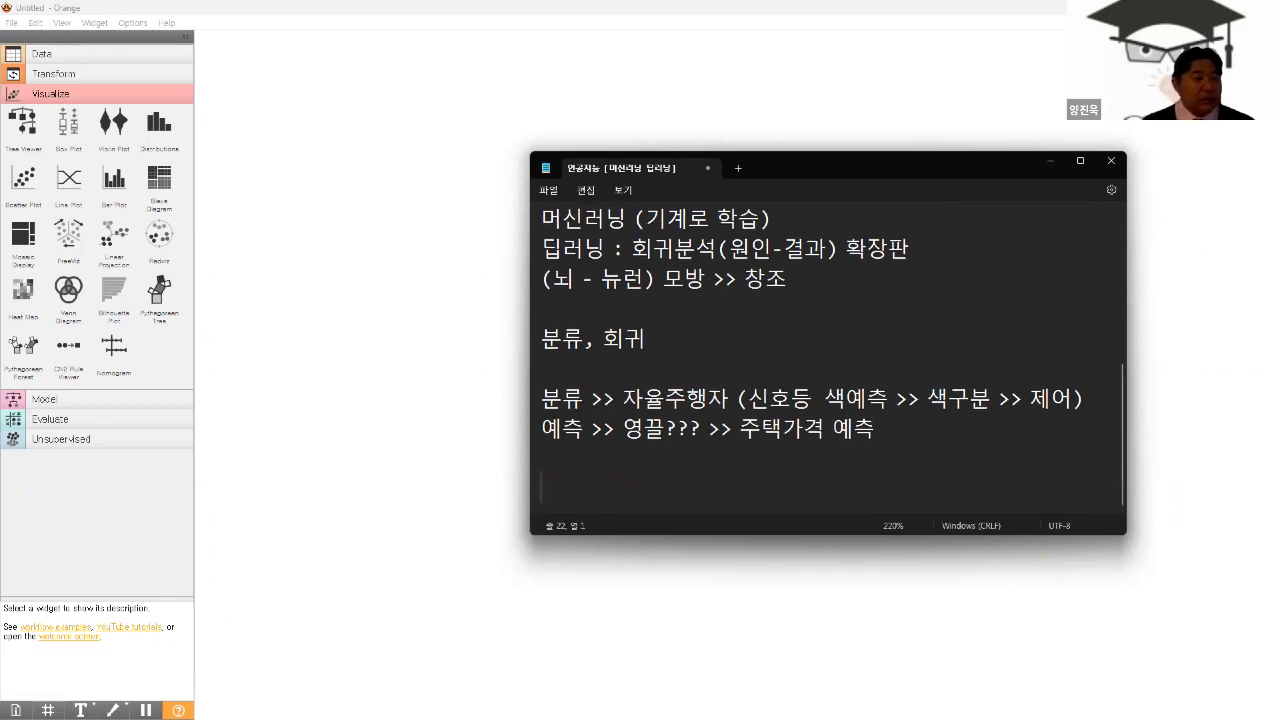
text(회구ㅣ분서)
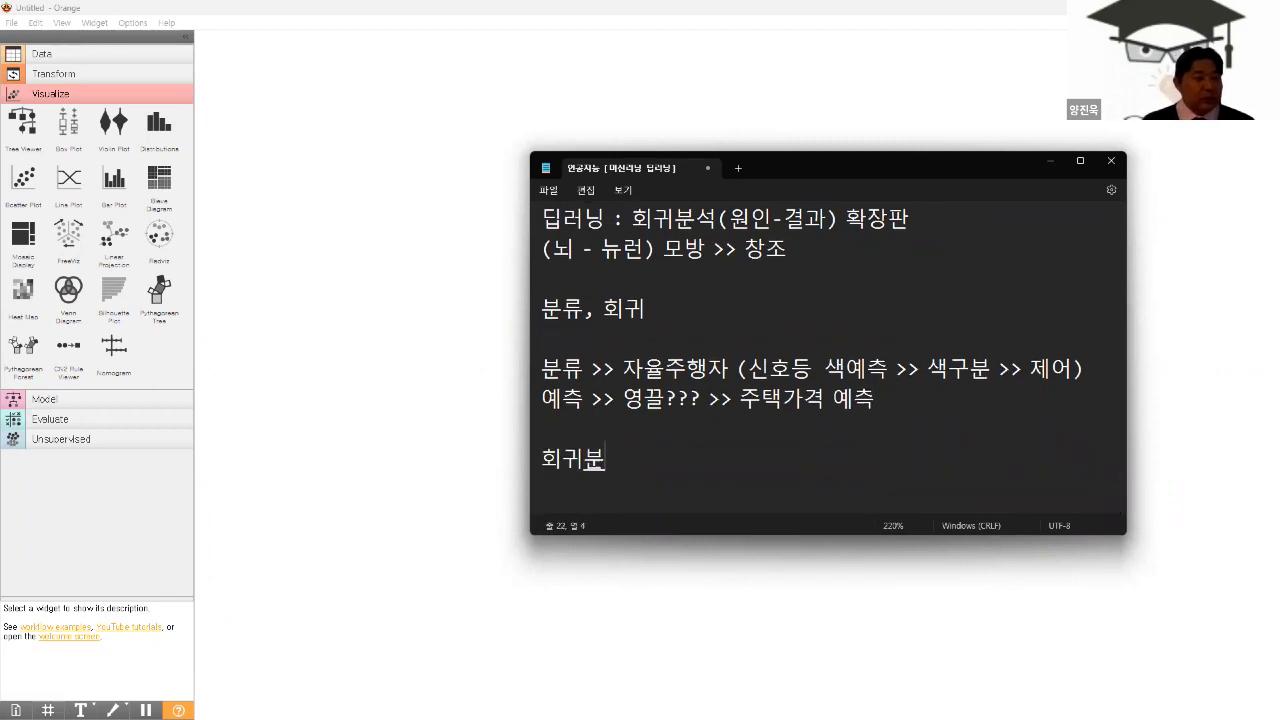
text(ㄱ (상관분석)
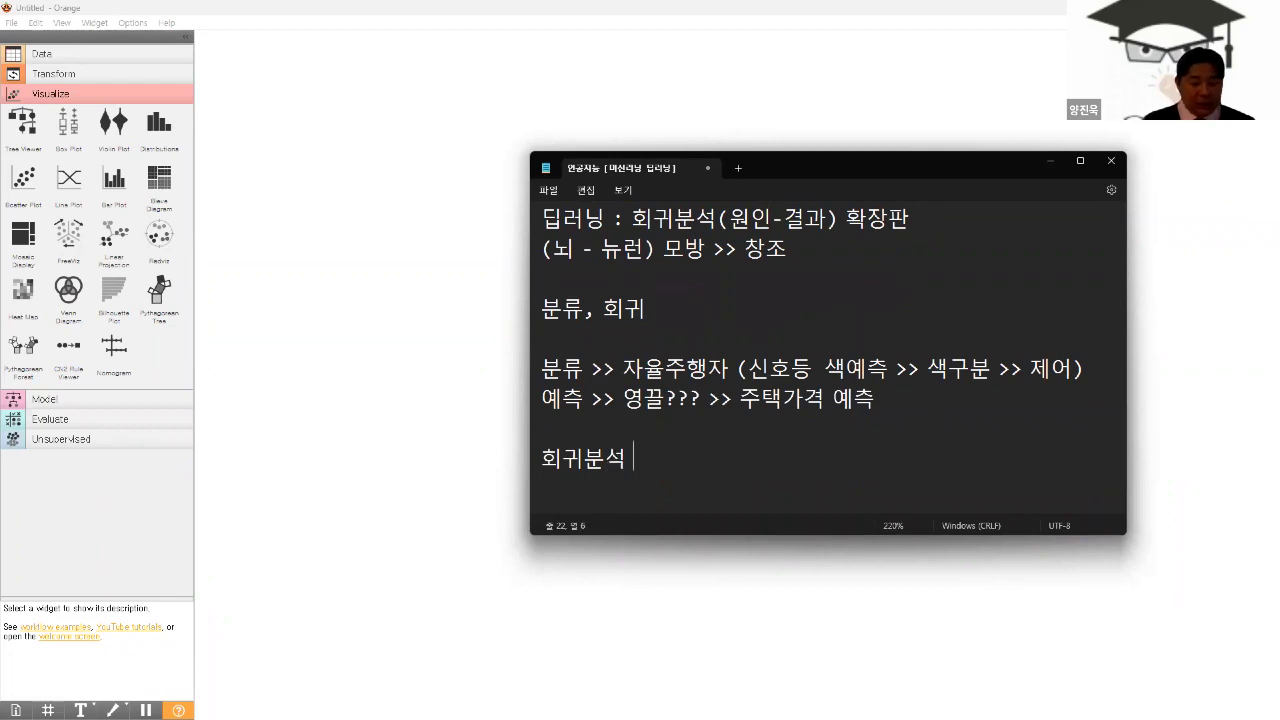
text( 내포) )
text(>> 원ㅇ)
text(ㅣㄴ과)
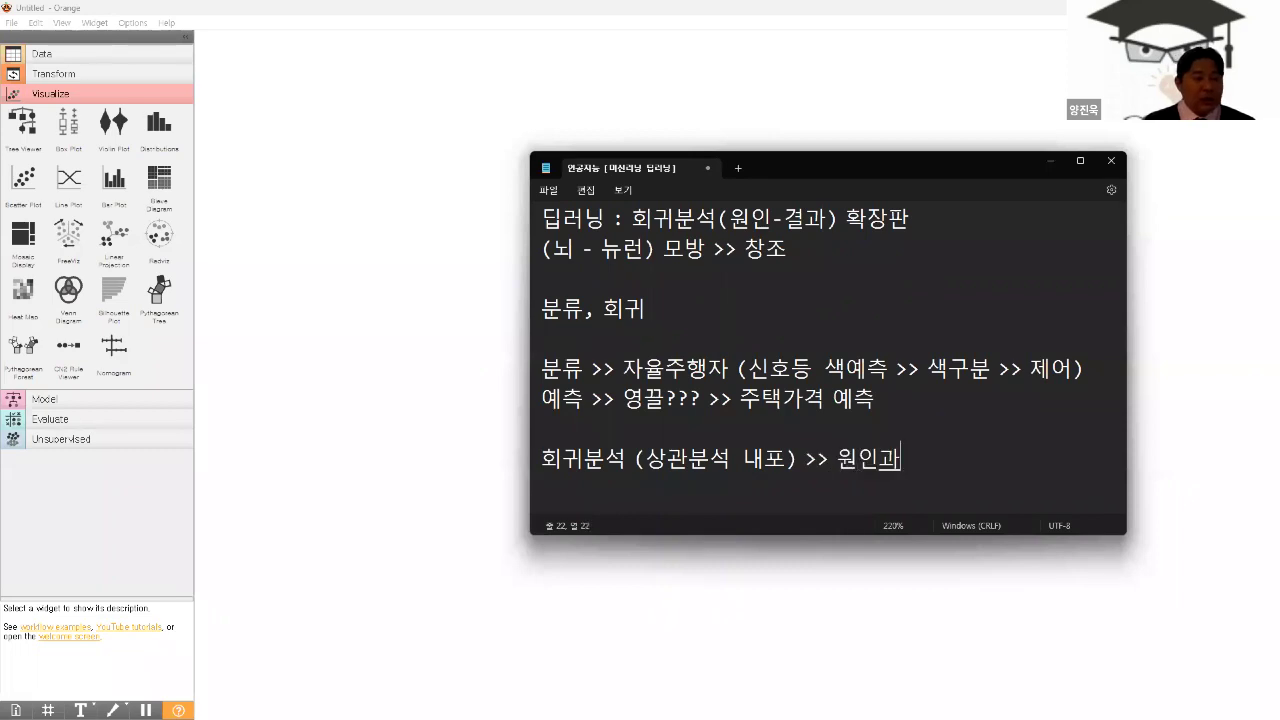
text( 결과)
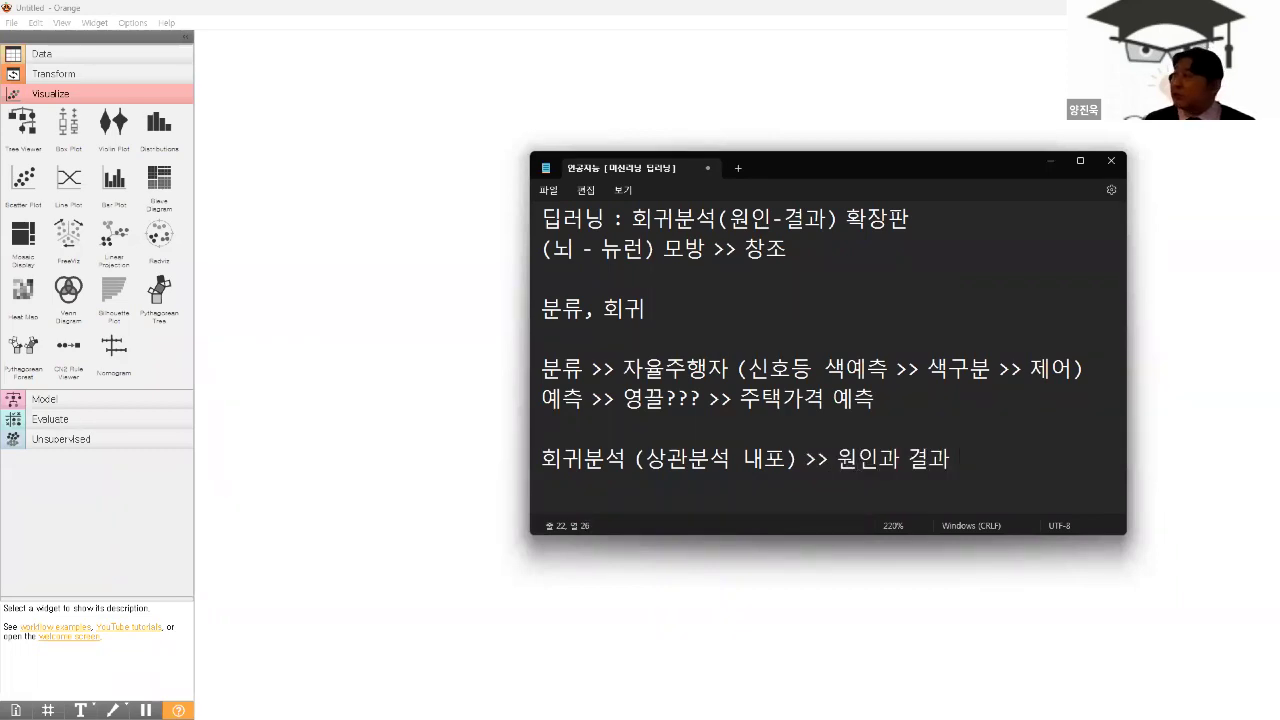
- Add the line "숫자(연속된 숫자) >> 숫자(연속된 숫자)" directly under the 회귀분석 heading
key(Return)
text(아)
key(BackSpace)
key(BackSpace)
text(숫자(연스)
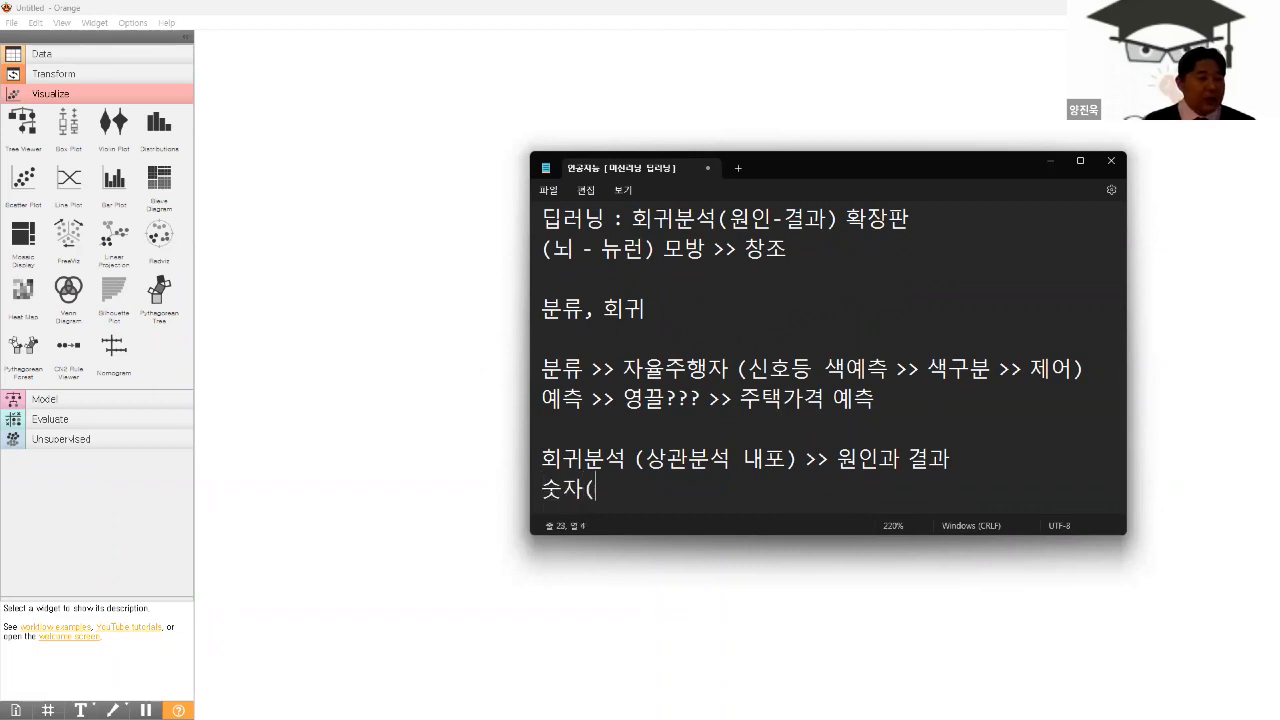
key(BackSpace)
text(속된)
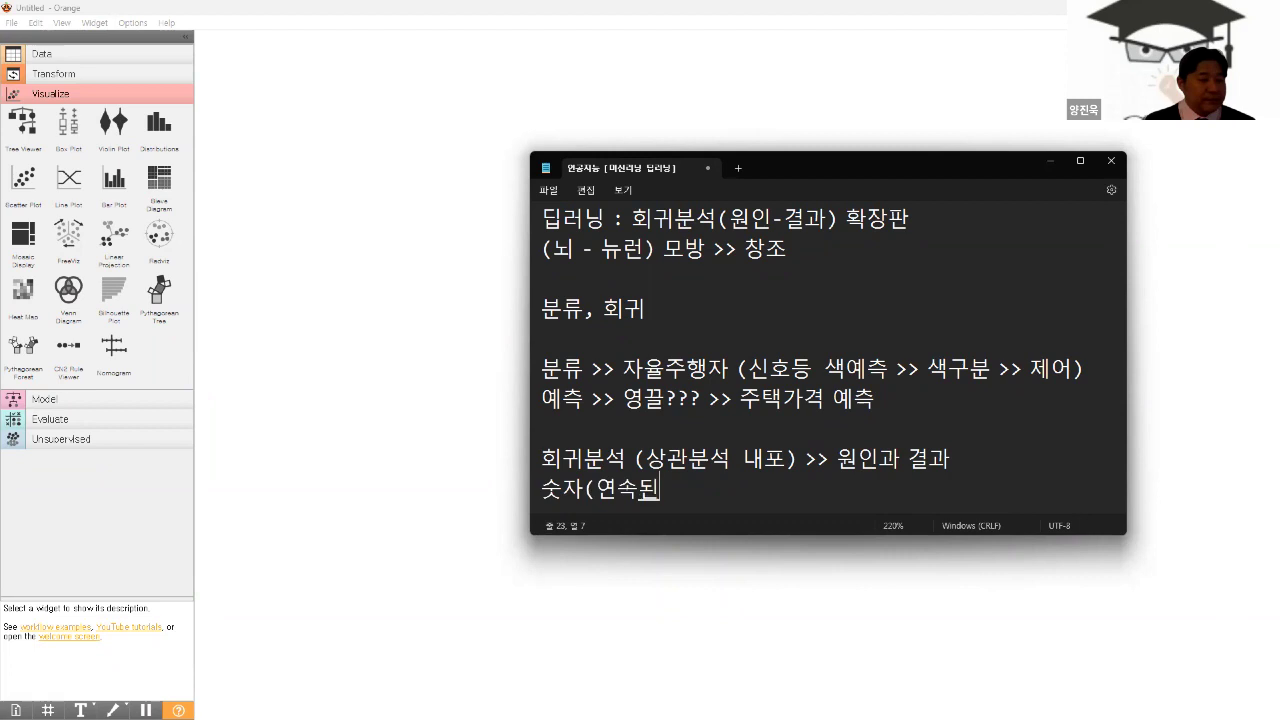
text( 숫ㄱ자)
key(BackSpace)
key(BackSpace)
text(자) )
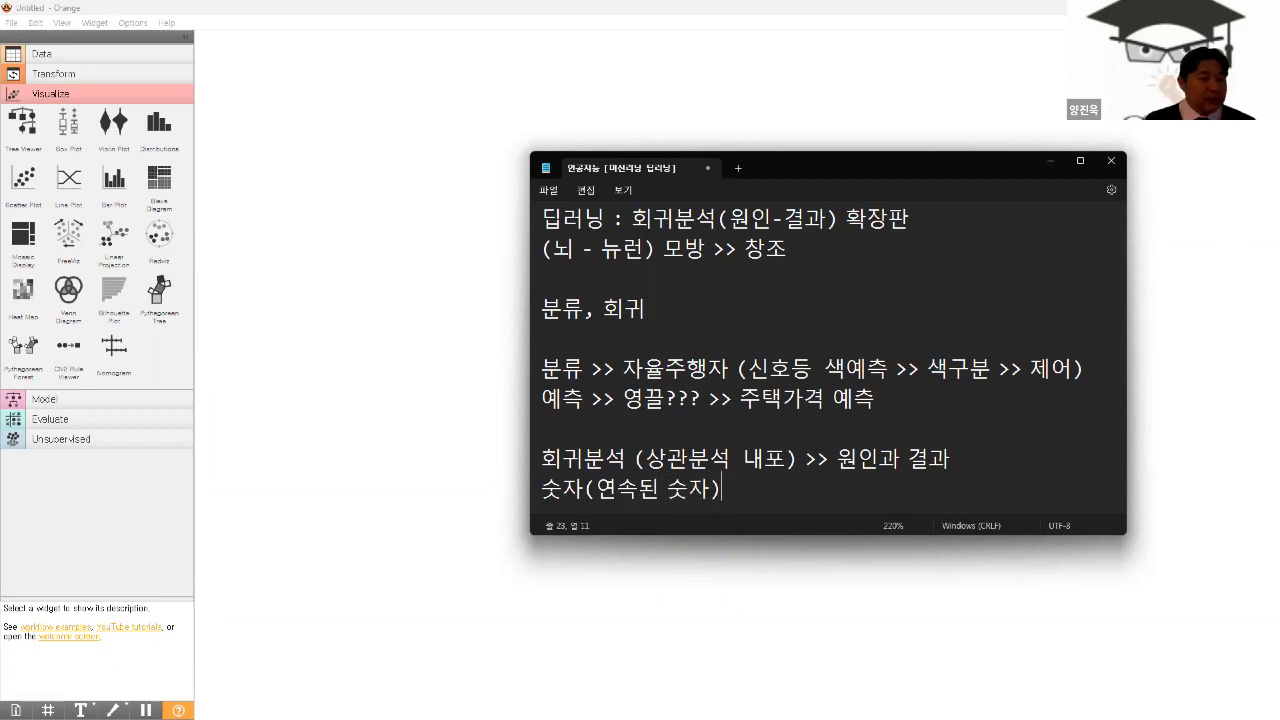
text(>> 숫자)
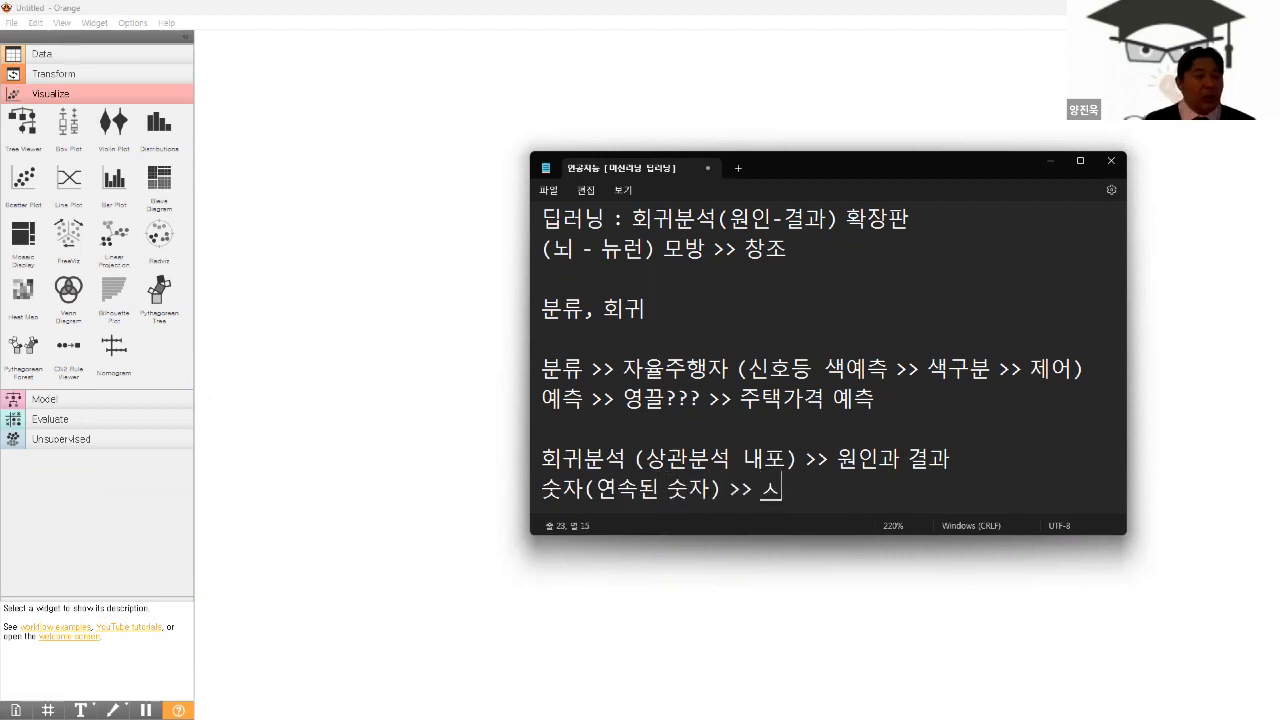
key(Right)
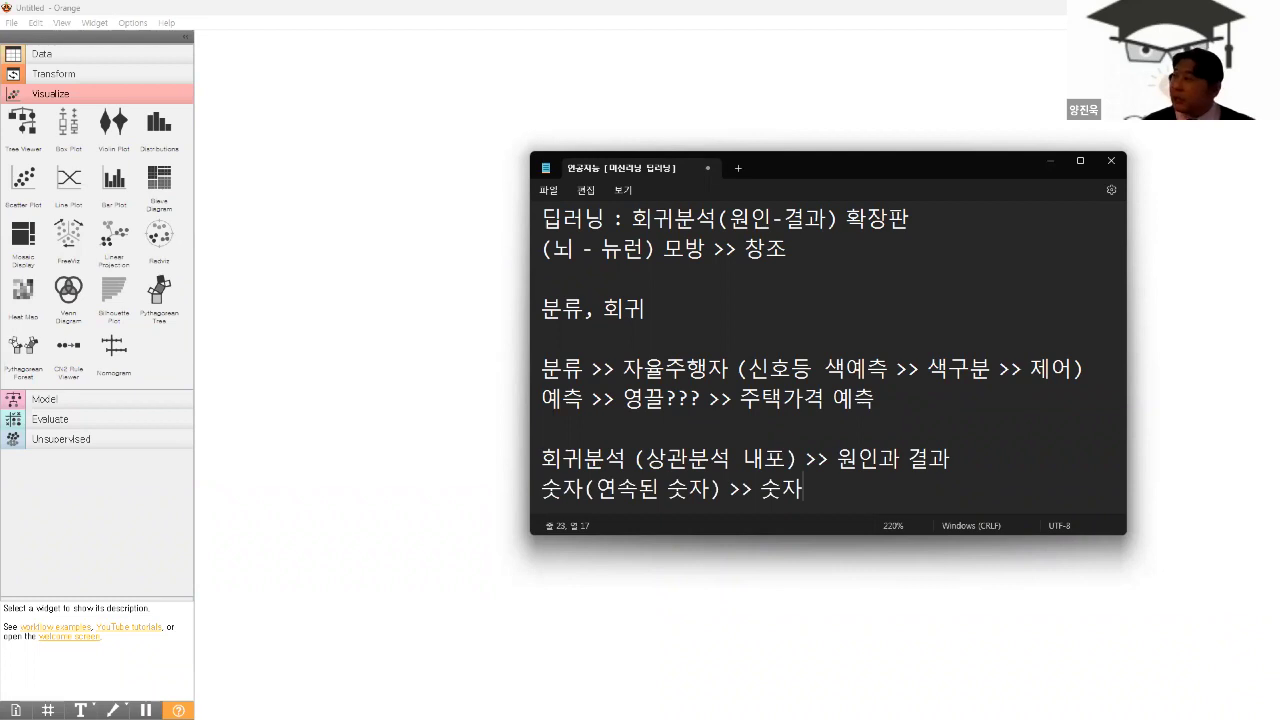
text((연속된 숫자))
- Leave a blank line below the 회귀분석 notes and write "로지스틱 회귀분석 >> 원인과 결과"
key(Return)
key(Return)
text(롷지스틱 ㅎ)
text(회귀분석 )
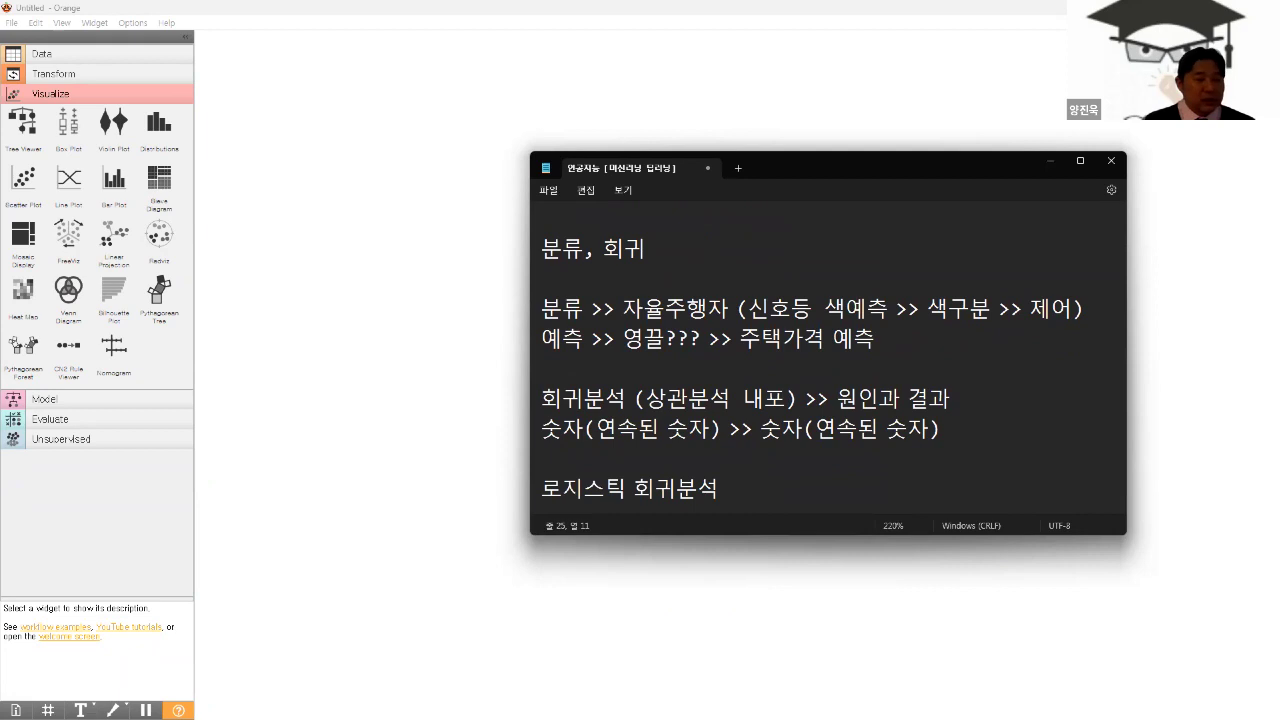
text(>> 연)
key(BackSpace)
text(원)
key(BackSpace)
text(원인과 결과)
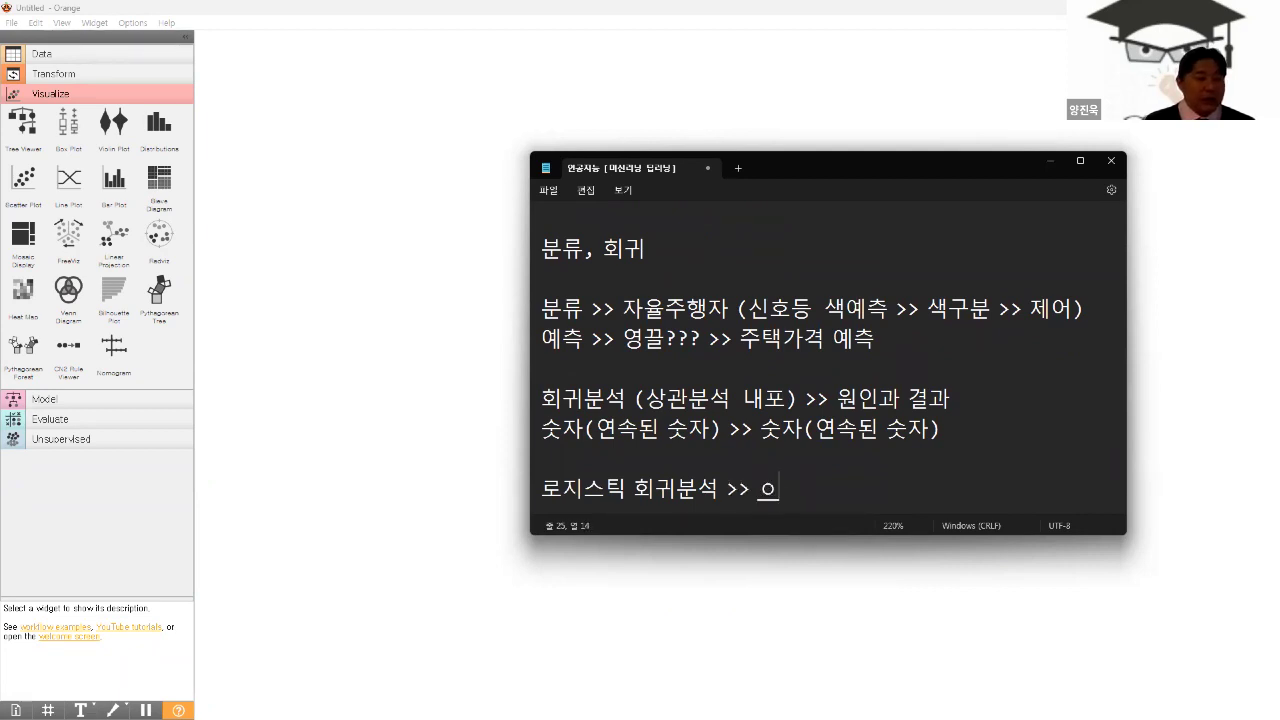
text(()
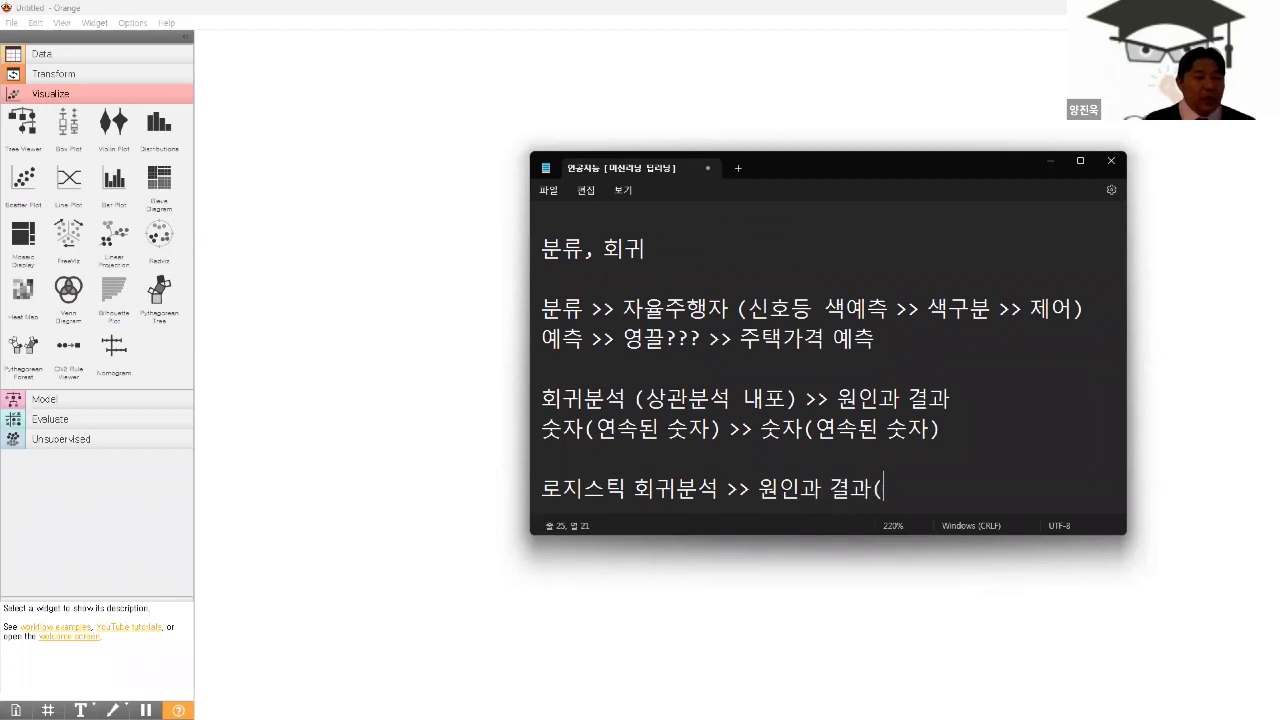
key(BackSpace)
- Start a line directly under the 로지스틱 회귀분석 heading with "숫자(연속된 숫자) >>"
key(Return)
text(숫자()ㅇ)
key(BackSpace)
key(BackSpace)
text(연속된 숫)
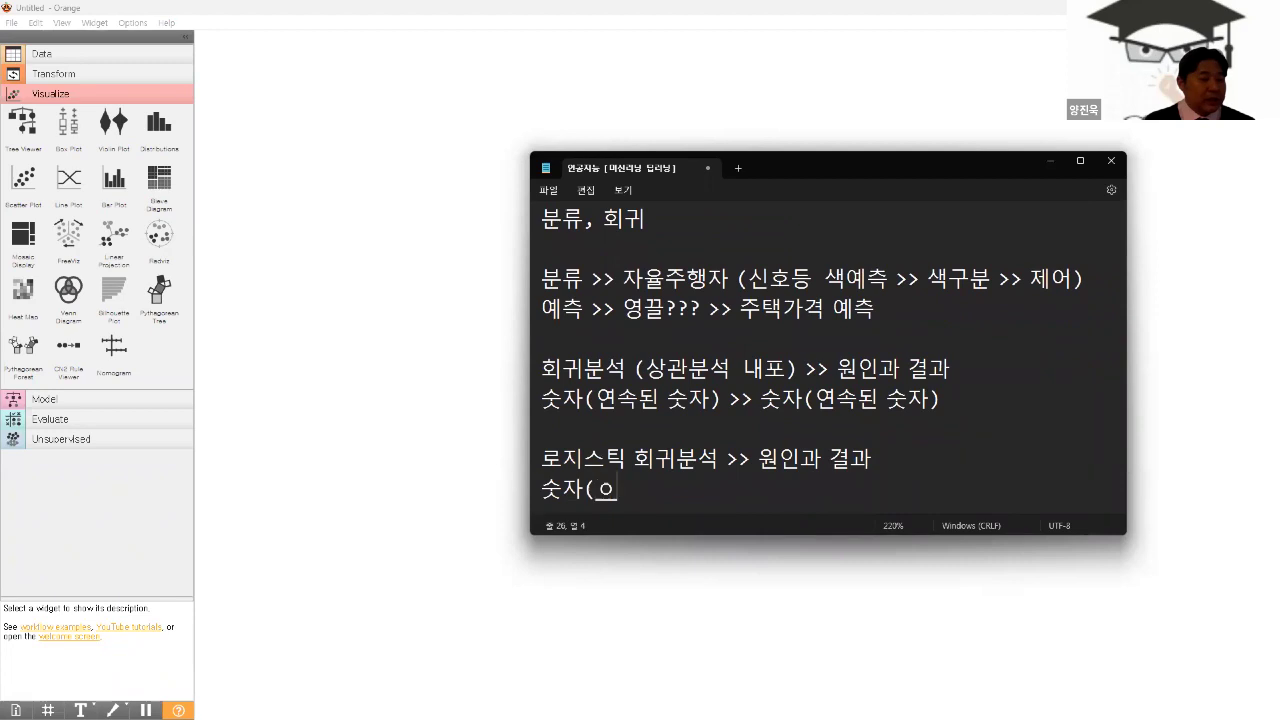
text(자())
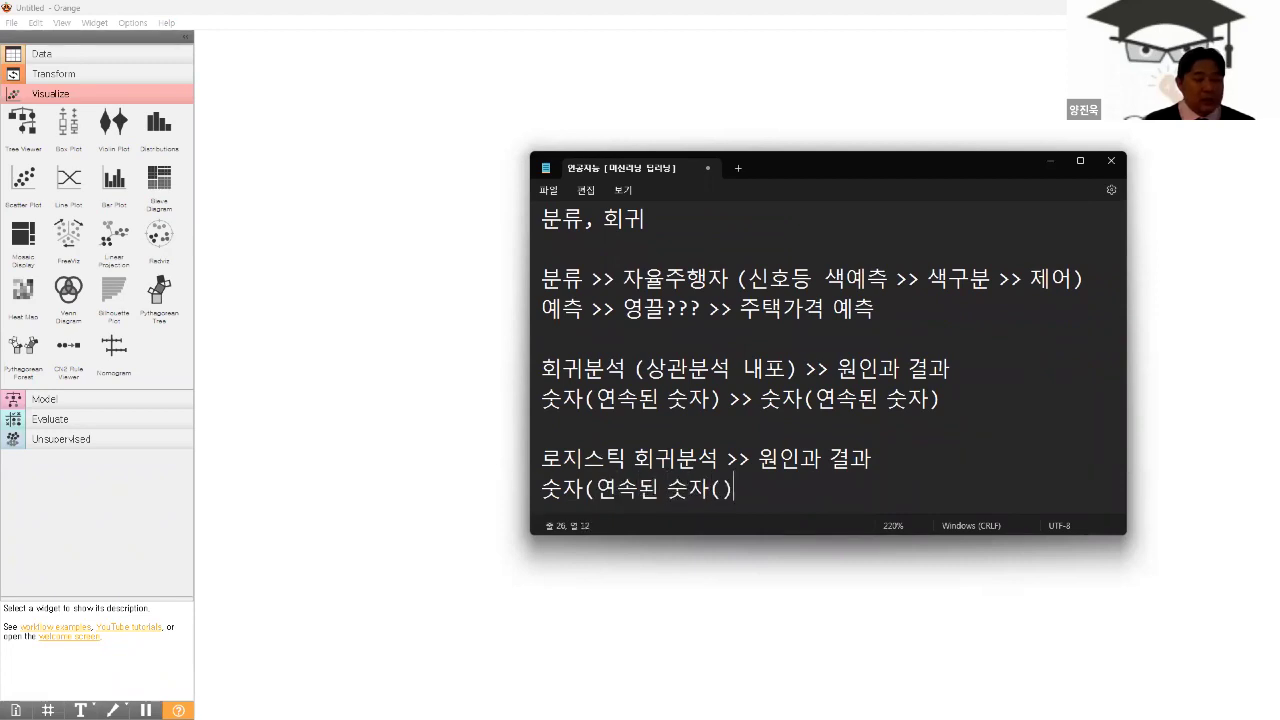
key(BackSpace)
key(BackSpace)
text() >> 스)
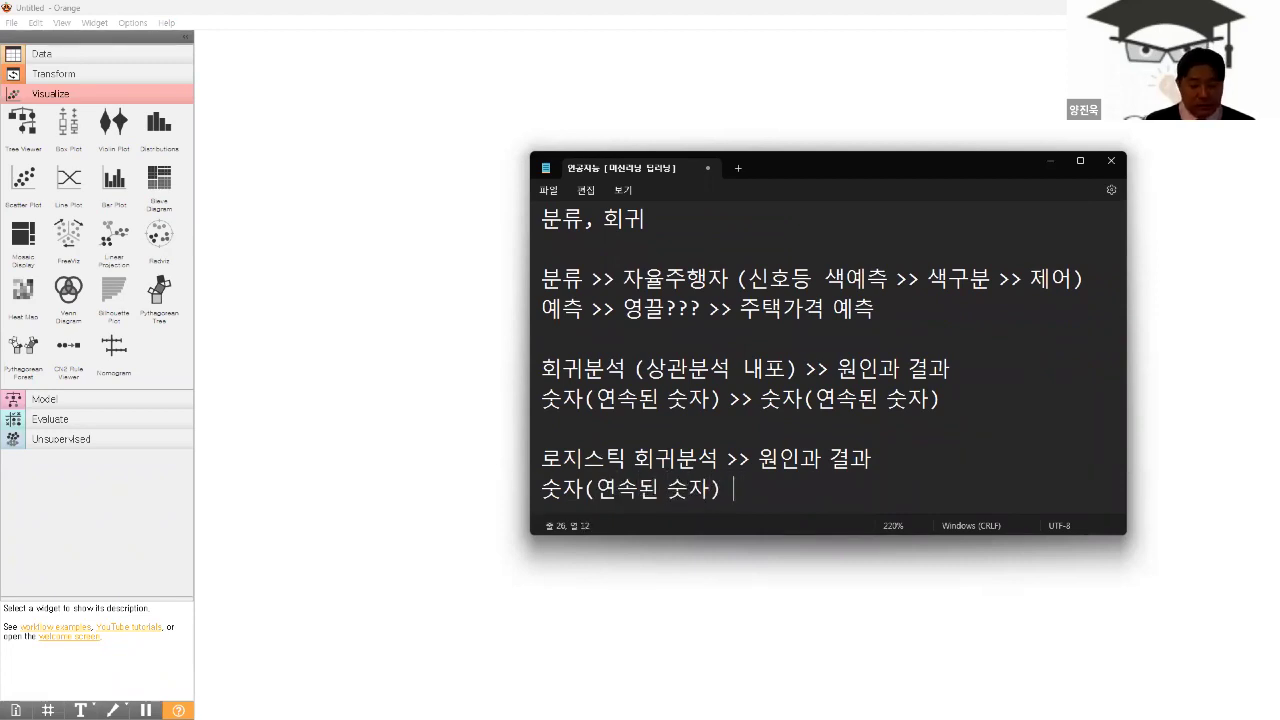
- Complete the line under the 로지스틱 회귀분석 heading with "범주형 데이터(A, B, C)"
key(BackSpace)
key(BackSpace)
text(범주형 데일)
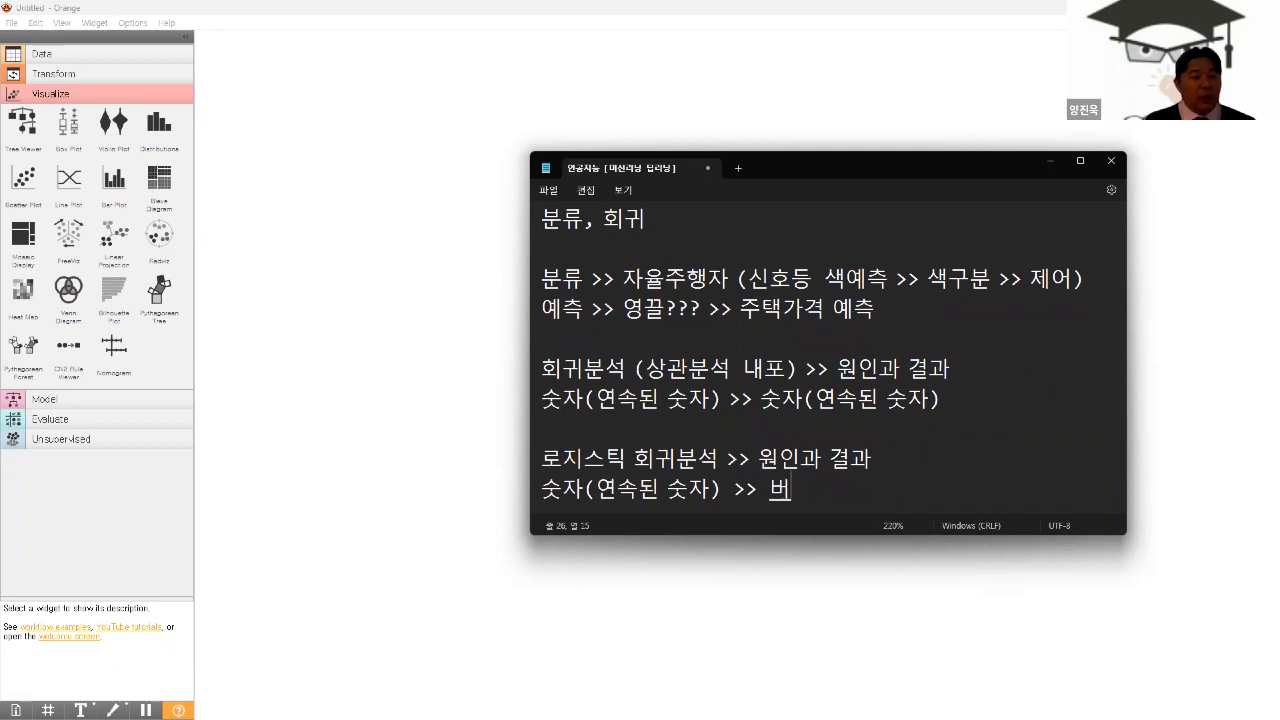
key(BackSpace)
text(터()
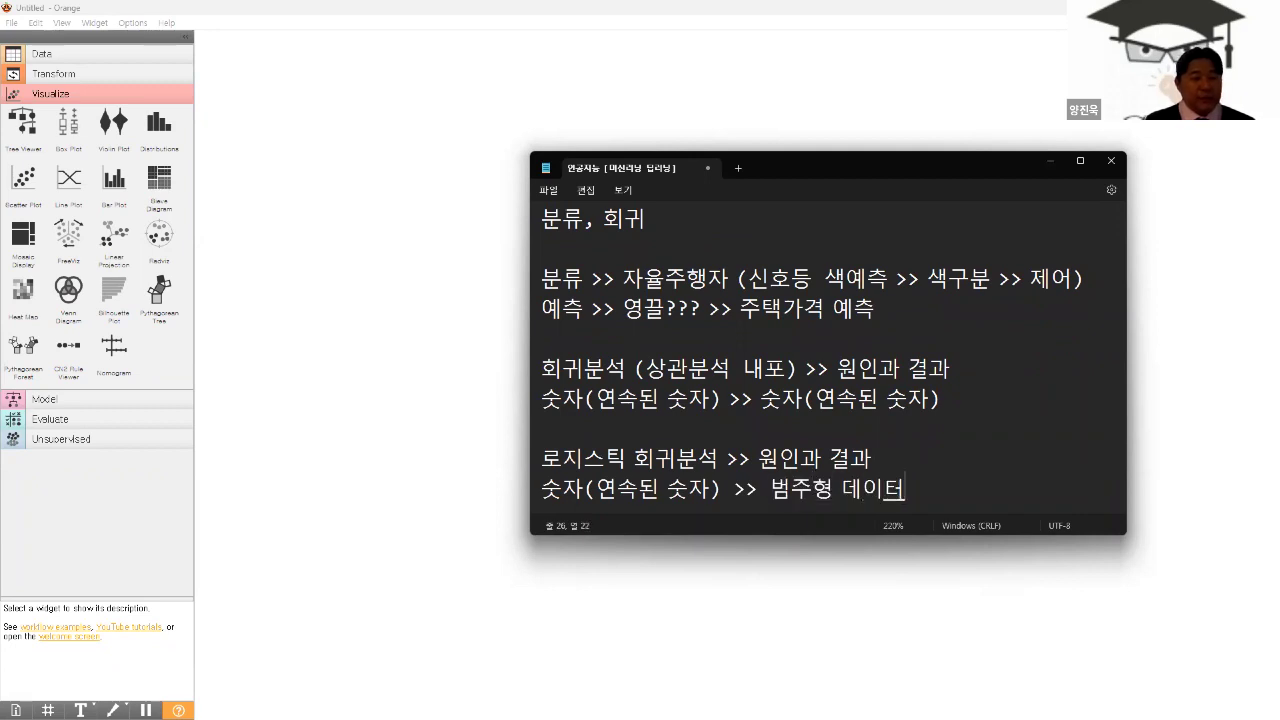
key(BackSpace)
text((a)
key(BackSpace)
text(A, B,C)
key(BackSpace)
key(BackSpace)
text(C))
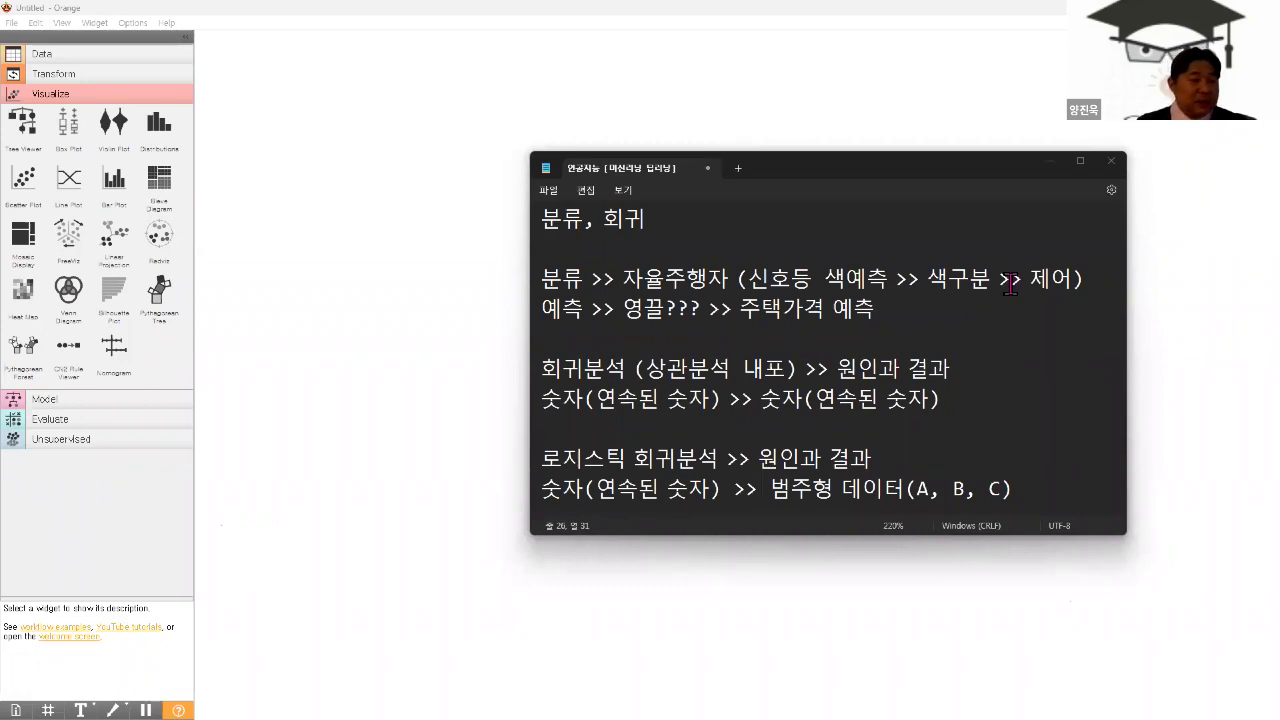
- Insert an extra empty line between the 회귀분석 and 로지스틱 회귀분석 notes and copy "주택가격 예측" from the 예측 line
drag(758, 488, 1162, 509)
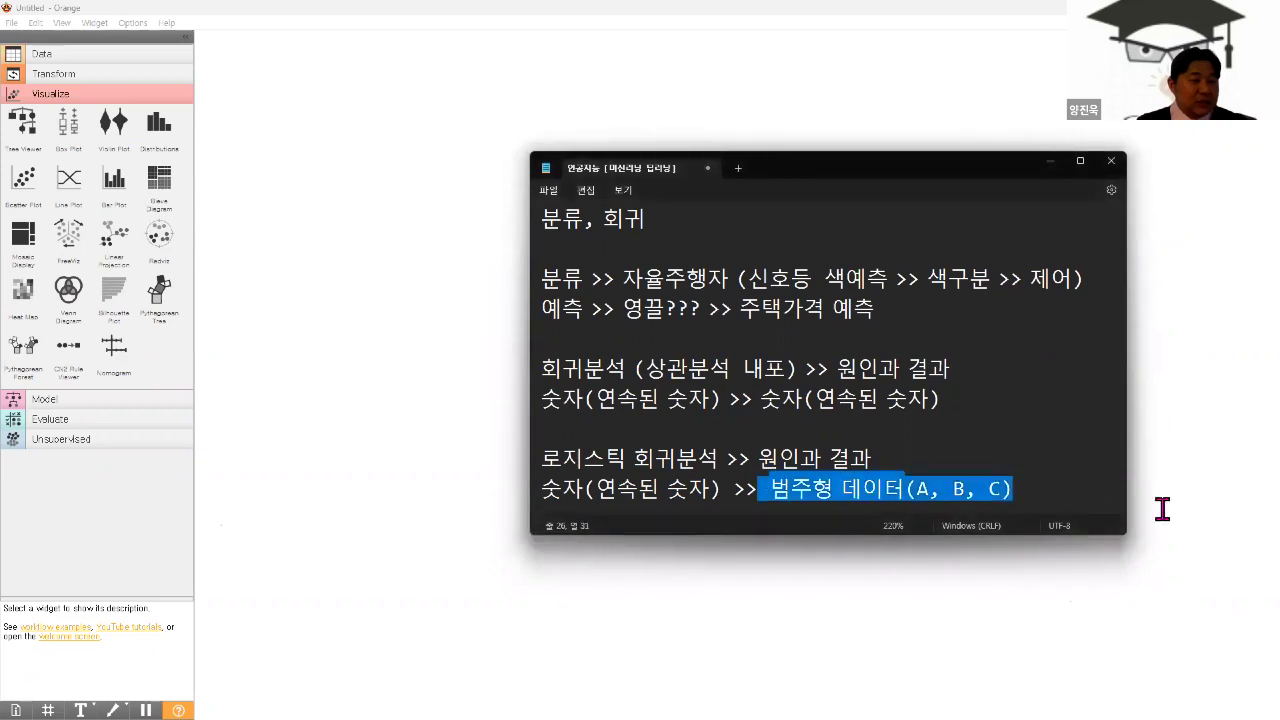
click(1055, 494)
key(Up)
key(Up)
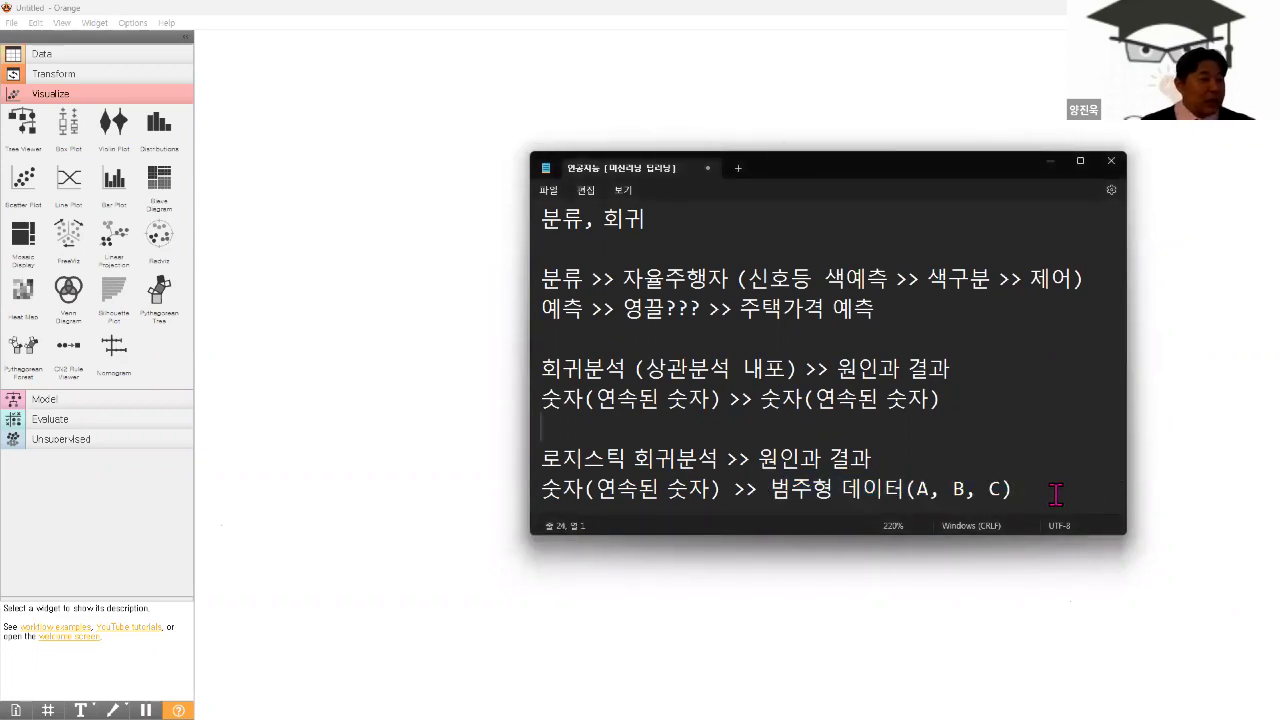
key(Return)
key(Up)
key(Up)
key(Up)
key(Up)
key(Up)
key(Right)
key(Right)
key(Right)
key(Right)
key(Right)
key(Right)
key(Right)
key(Right)
key(Right)
key(Right)
key(Right)
key(Right)
key(Right)
key(Right)
key(Right)
key(shift+Right)
key(shift+Right)
key(shift+Right)
key(shift+Right)
key(shift+Right)
key(shift+Right)
key(ctrl+c)
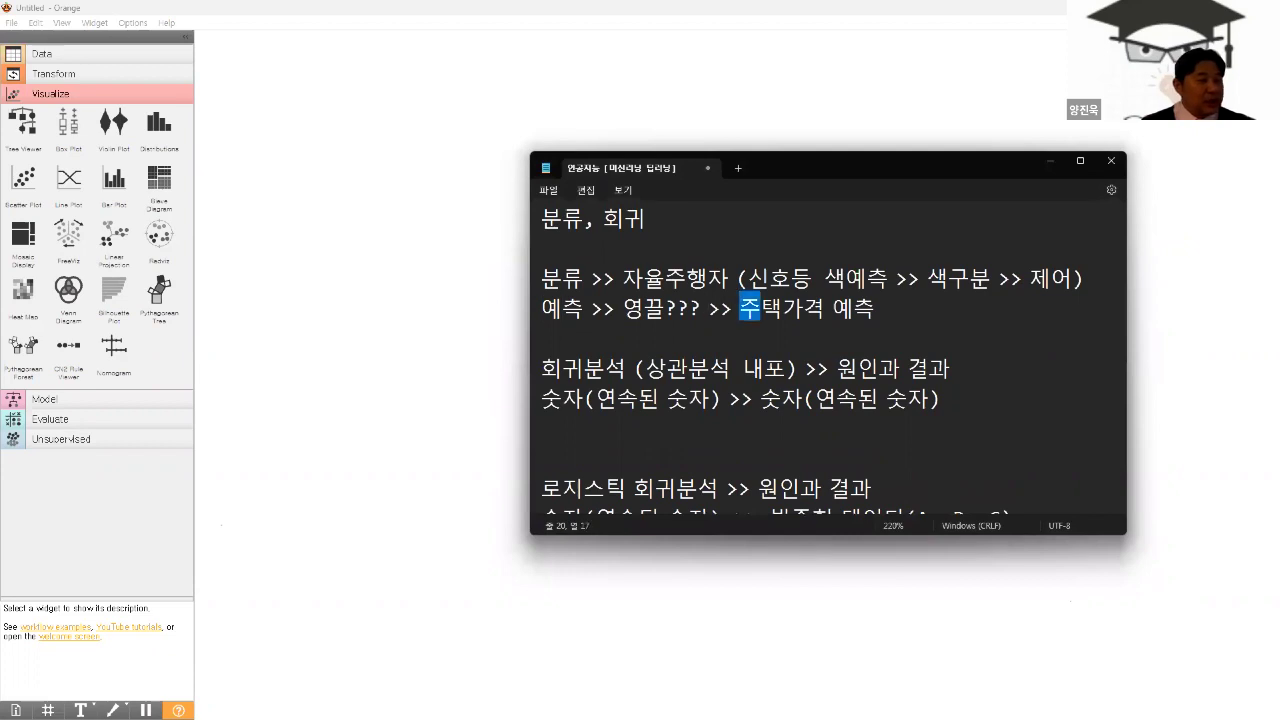
- Write "예)" directly under the 회귀분석 notes and paste "주택가격 예측" after it
key(Down)
key(Down)
key(Down)
key(Down)
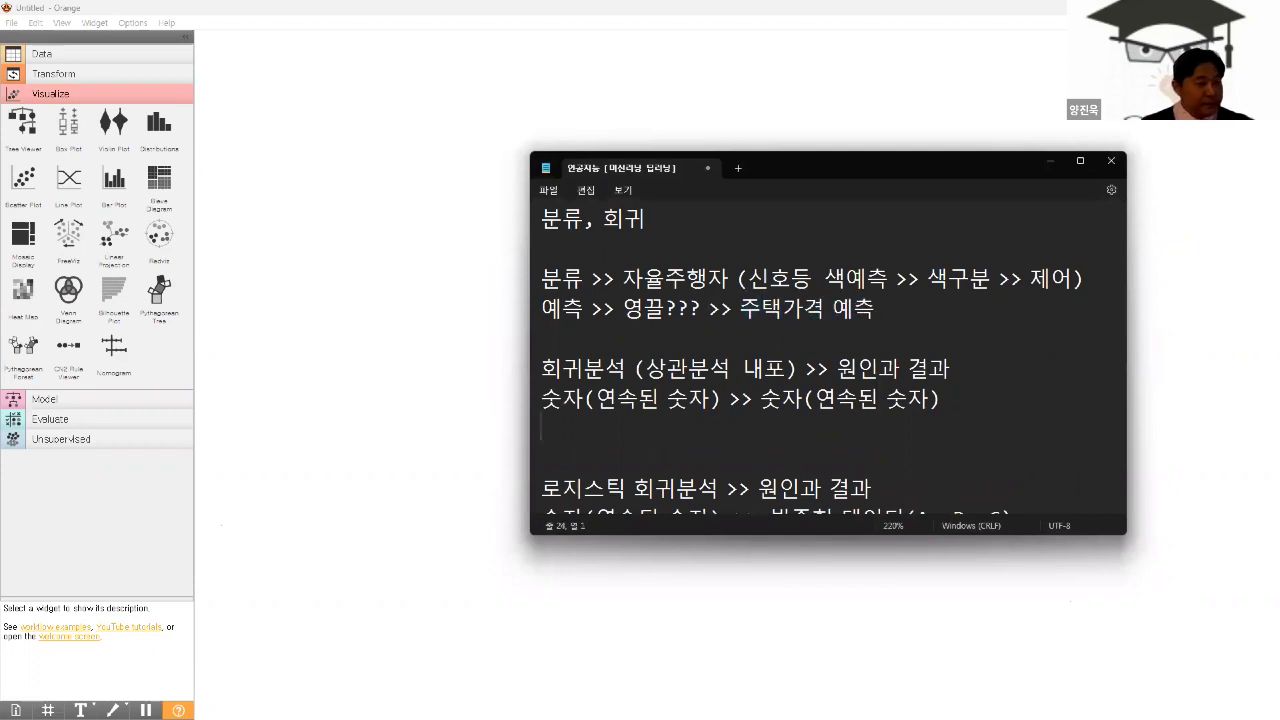
text(Dp)_)
key(BackSpace)
key(BackSpace)
key(BackSpace)
key(BackSpace)
key(Hangul)
text(예))
key(ctrl+v)
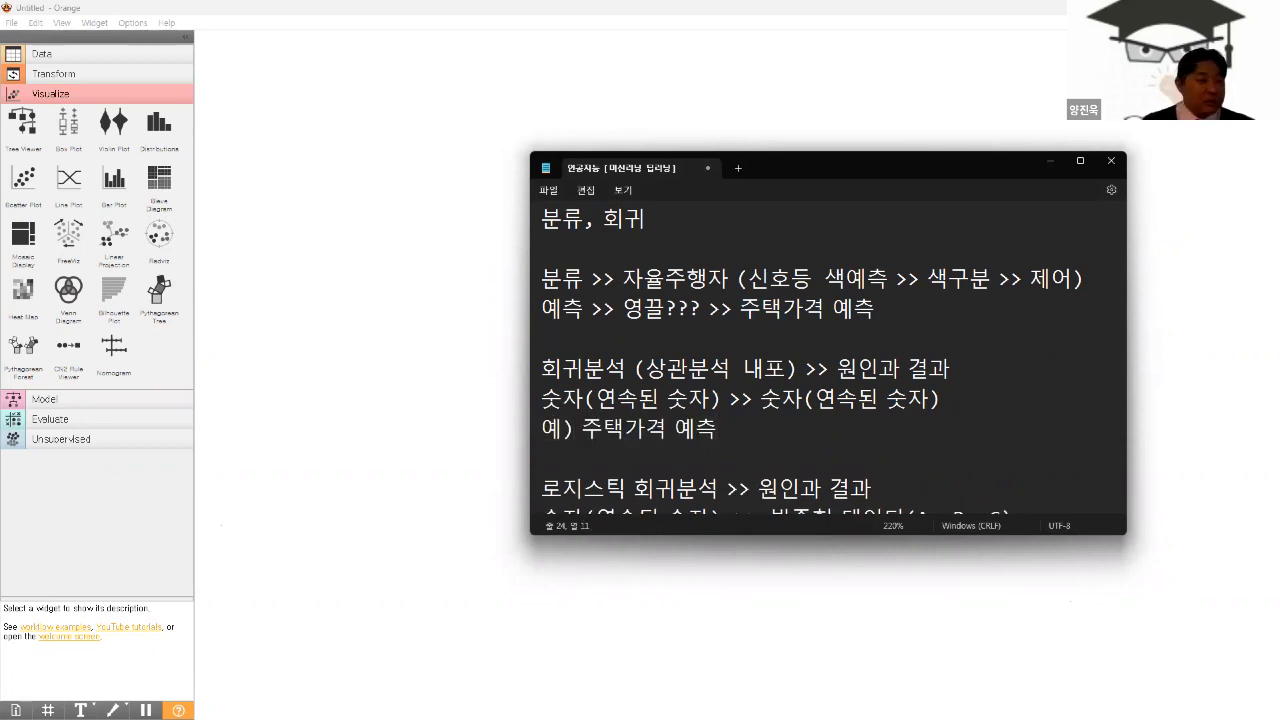
- Start an example line with "예) " directly under the 범주형 데이터 line
key(Down)
key(Down)
key(Down)
key(Down)
text(ㅇㅖ)
key(Hangul_Hanja)
key(Escape)
text() ㅇ)
key(BackSpace)
text(ㅇ)
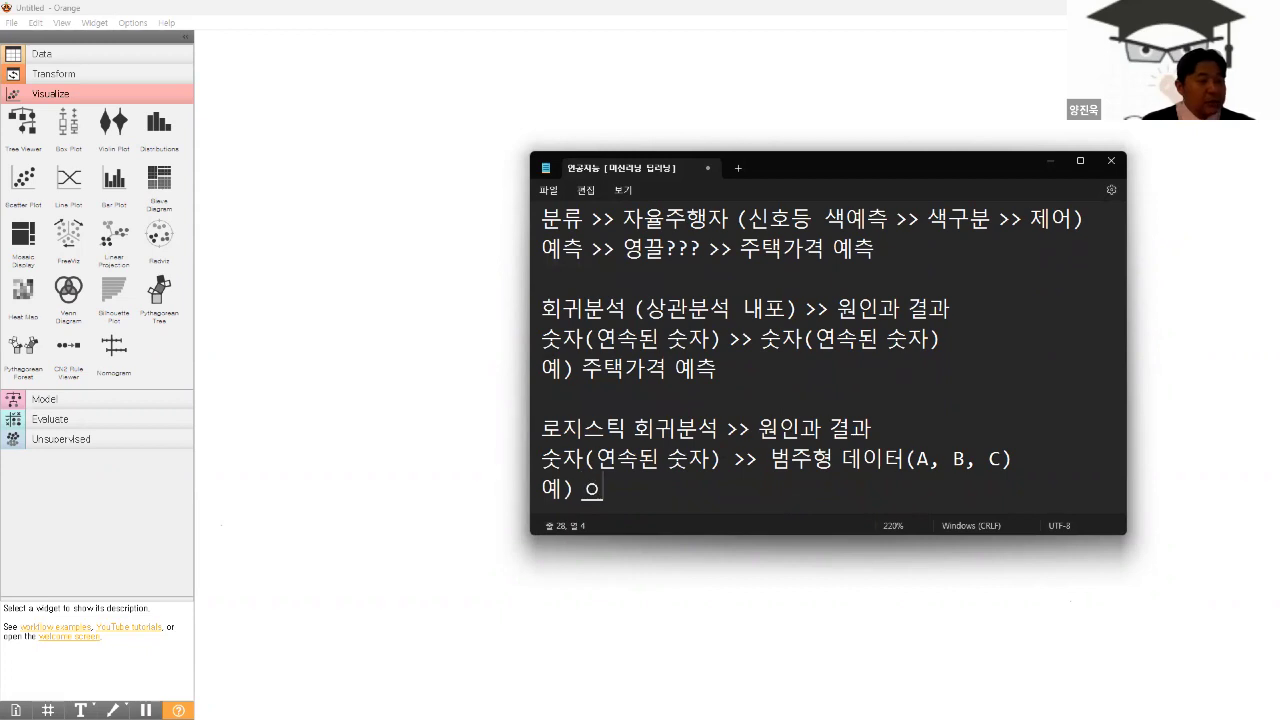
key(BackSpace)
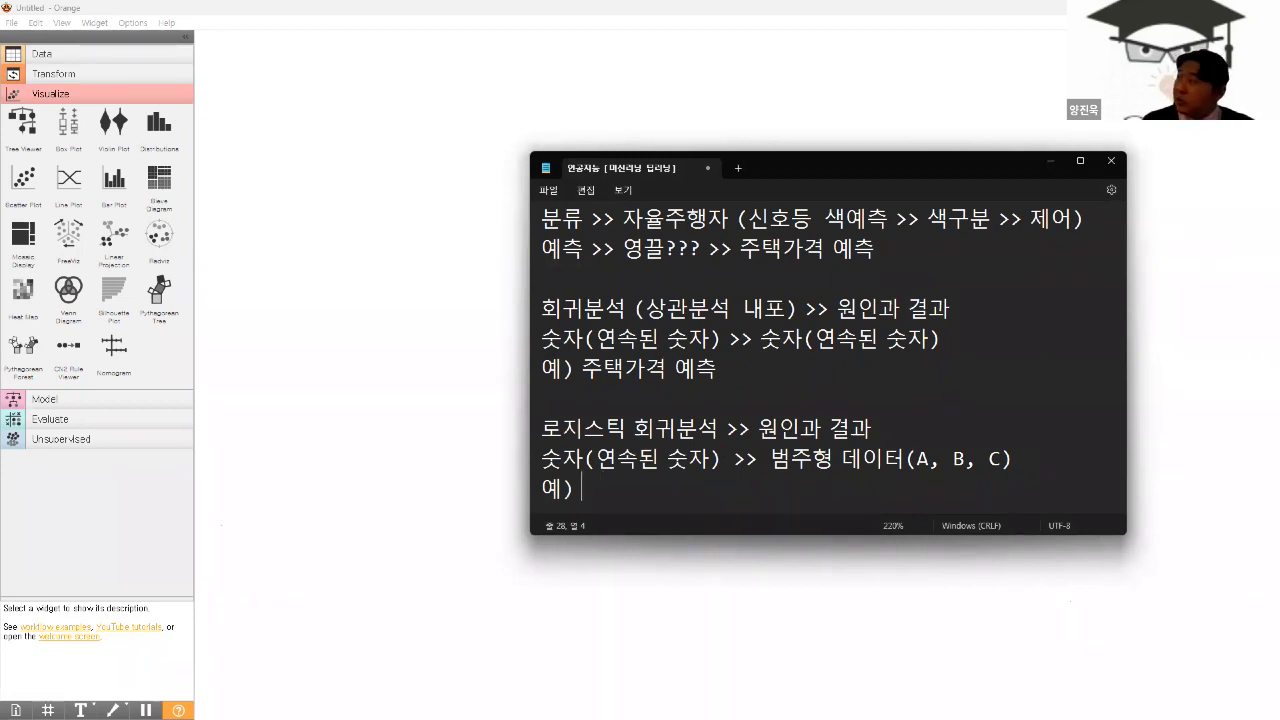
- Continue the 로지스틱 회귀분석 example line with "국가자격시험 60점"
text(자겨)
key(BackSpace)
key(BackSpace)
text(그국)
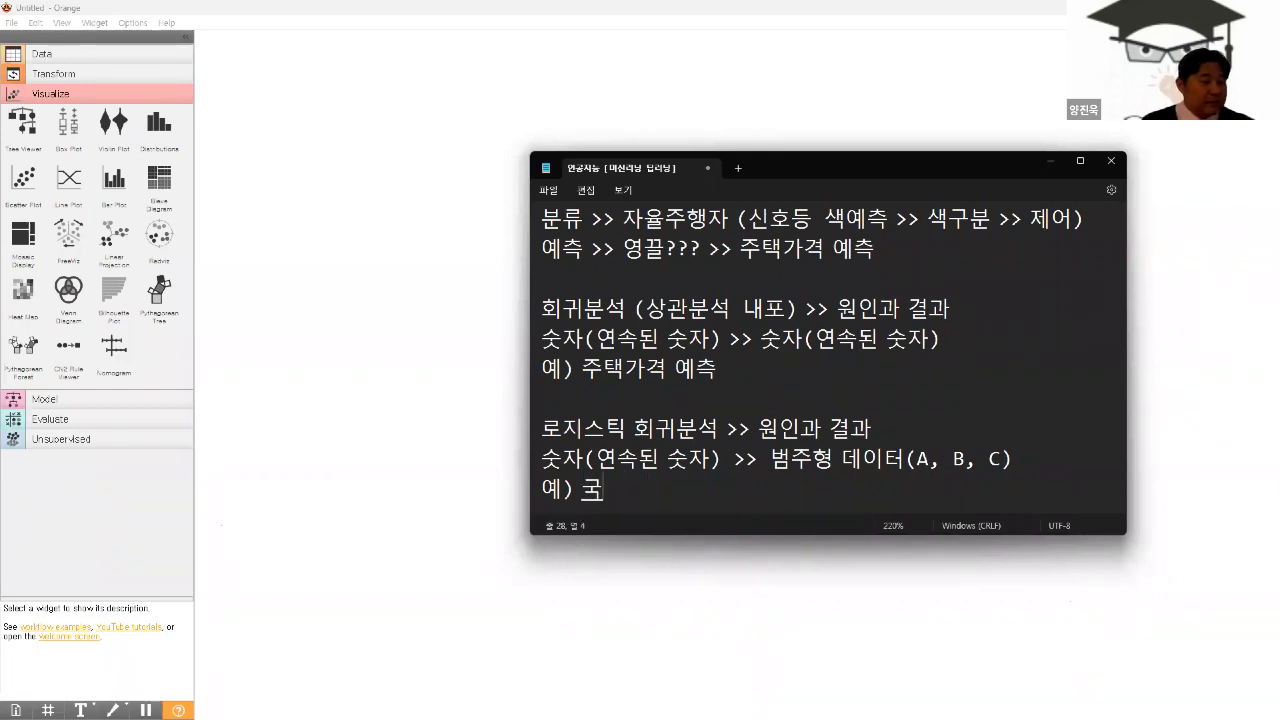
text(가자격시험 )
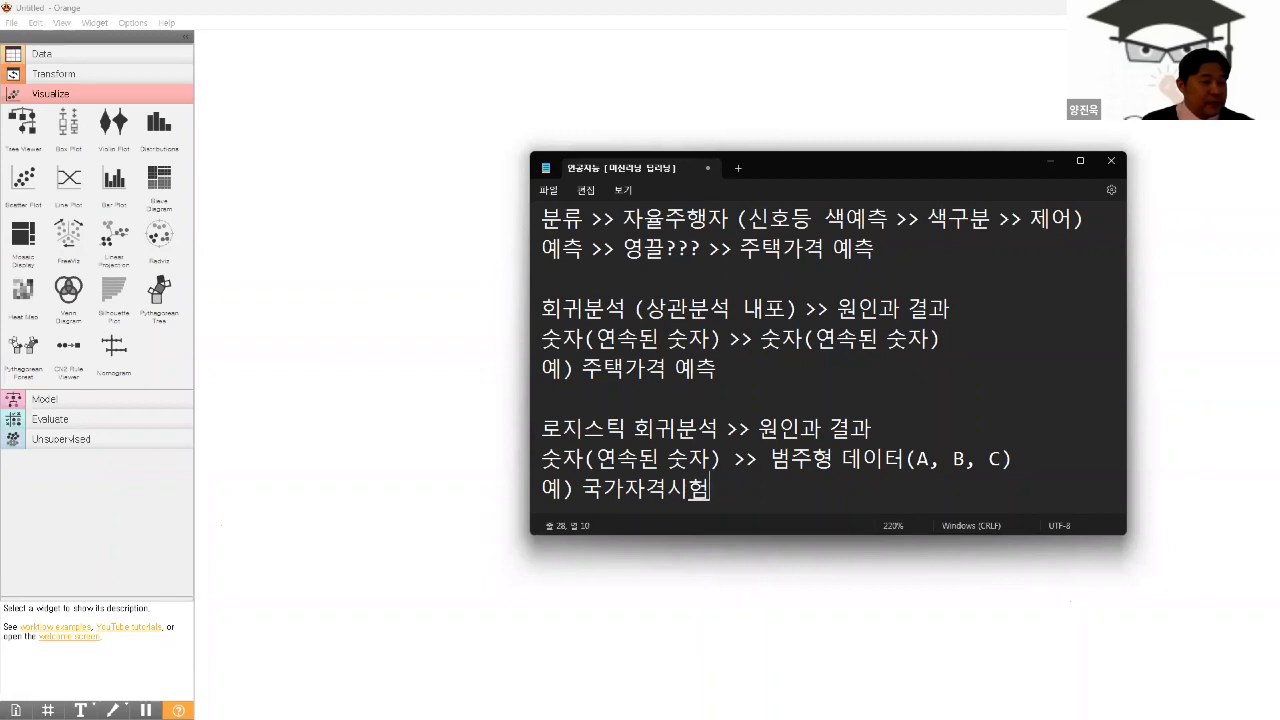
text(60점 )
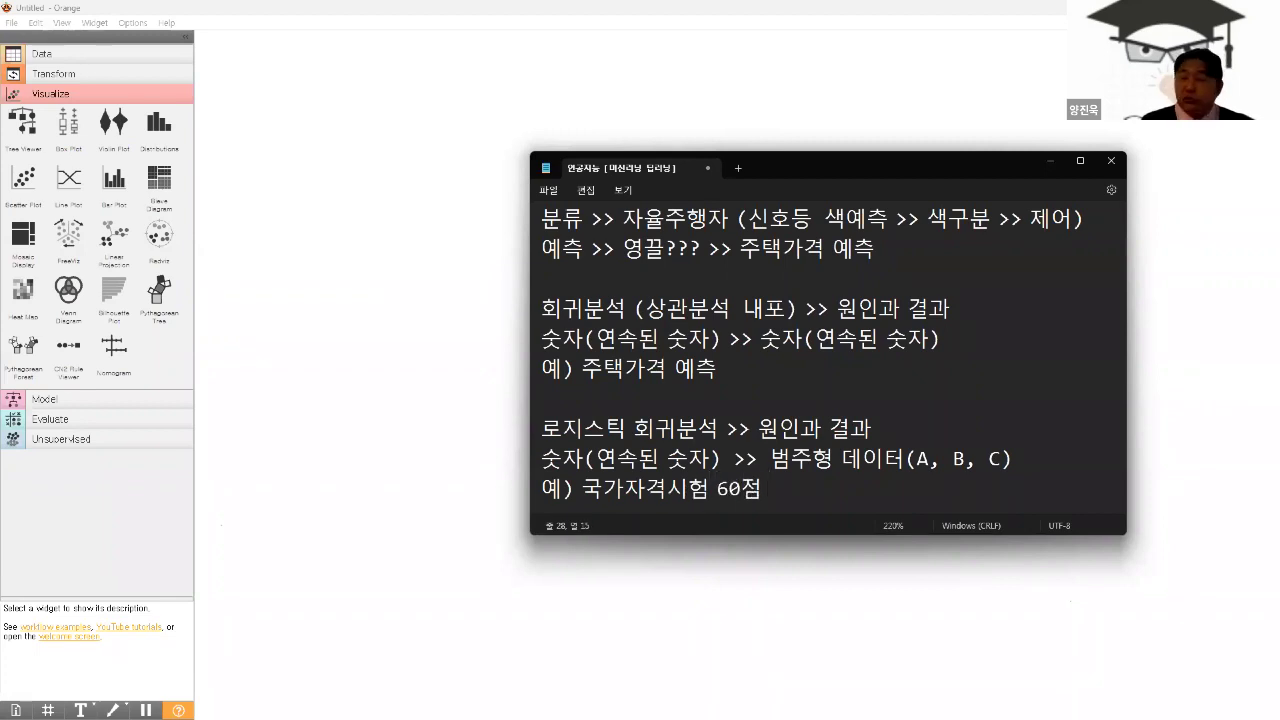
- Complete the 국가자격시험 example with "이상 >> 합격, 미만 >> 불합격"
text(>>)
key(BackSpace)
key(BackSpace)
text(잇상 >> 합격)
text(, 미)
text(만 >> 불)
text(하)
text(ㅂ격)
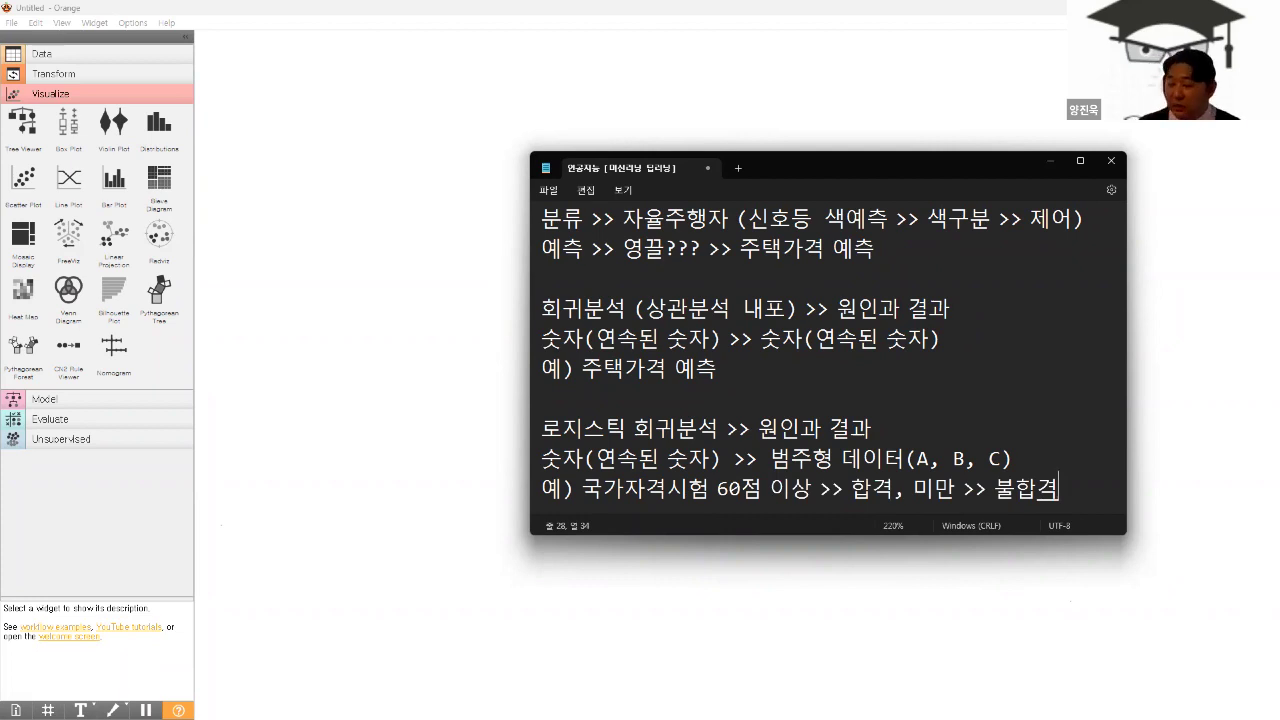
- Leave a blank line below the 국가자격시험 example and write "승비 P(1-P)>> LOGIC"
key(Return)
key(Return)
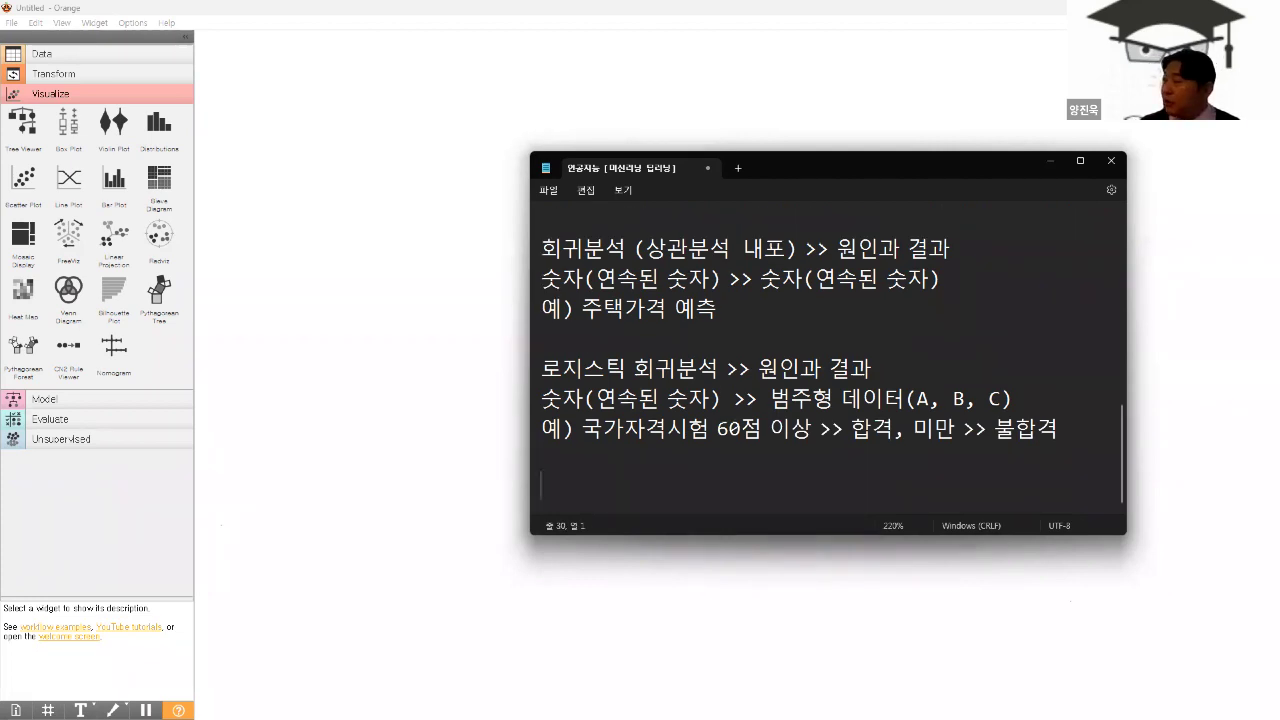
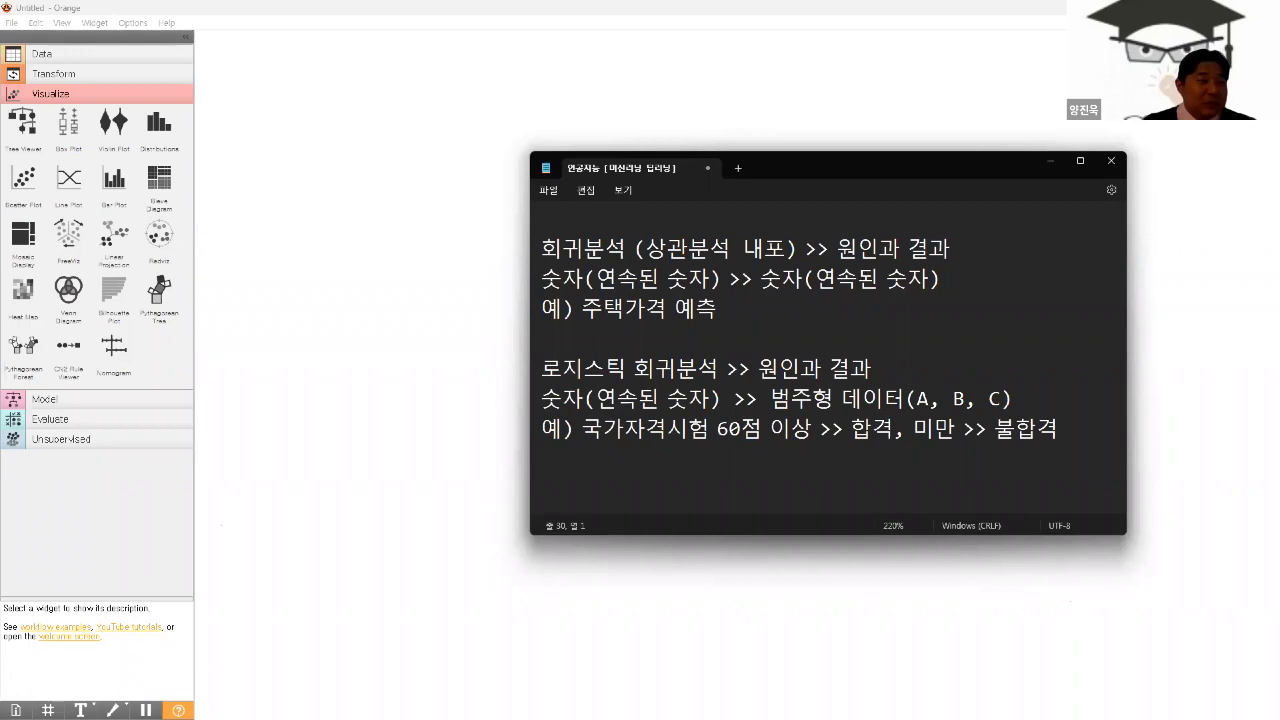
drag(540, 366, 1079, 456)
drag(795, 318, 508, 272)
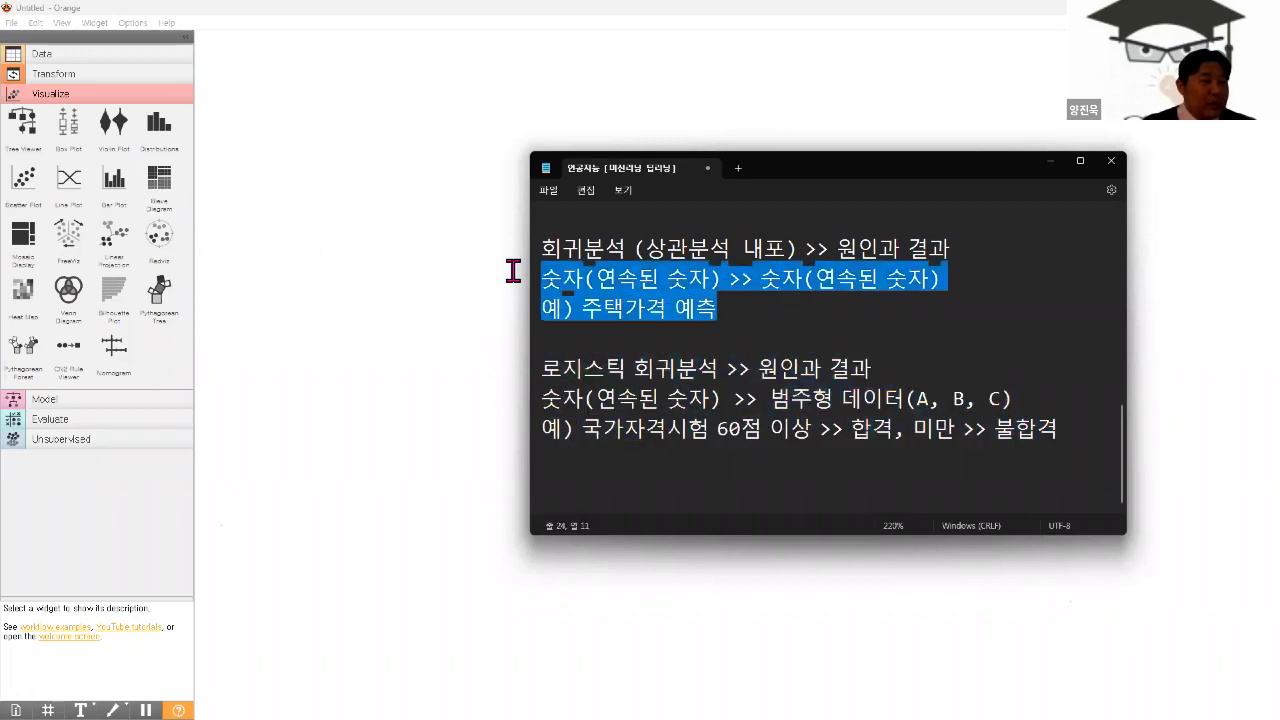
click(607, 366)
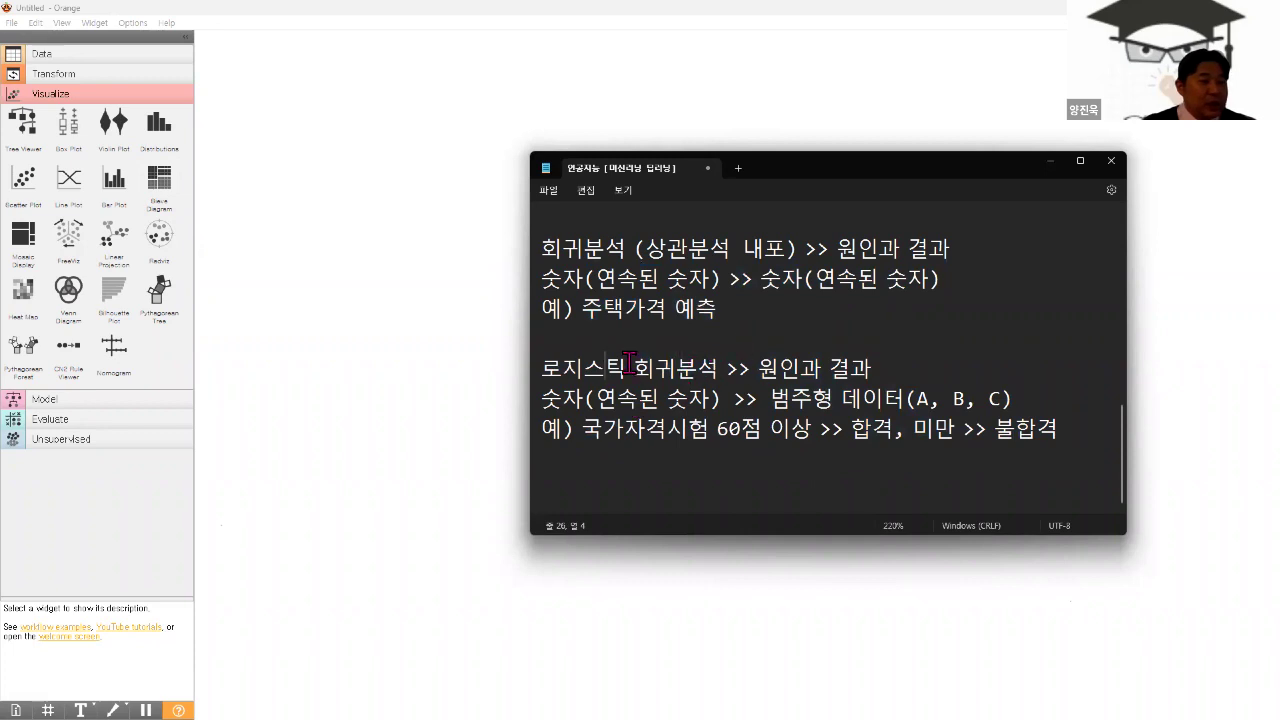
double_click(636, 367)
click(641, 473)
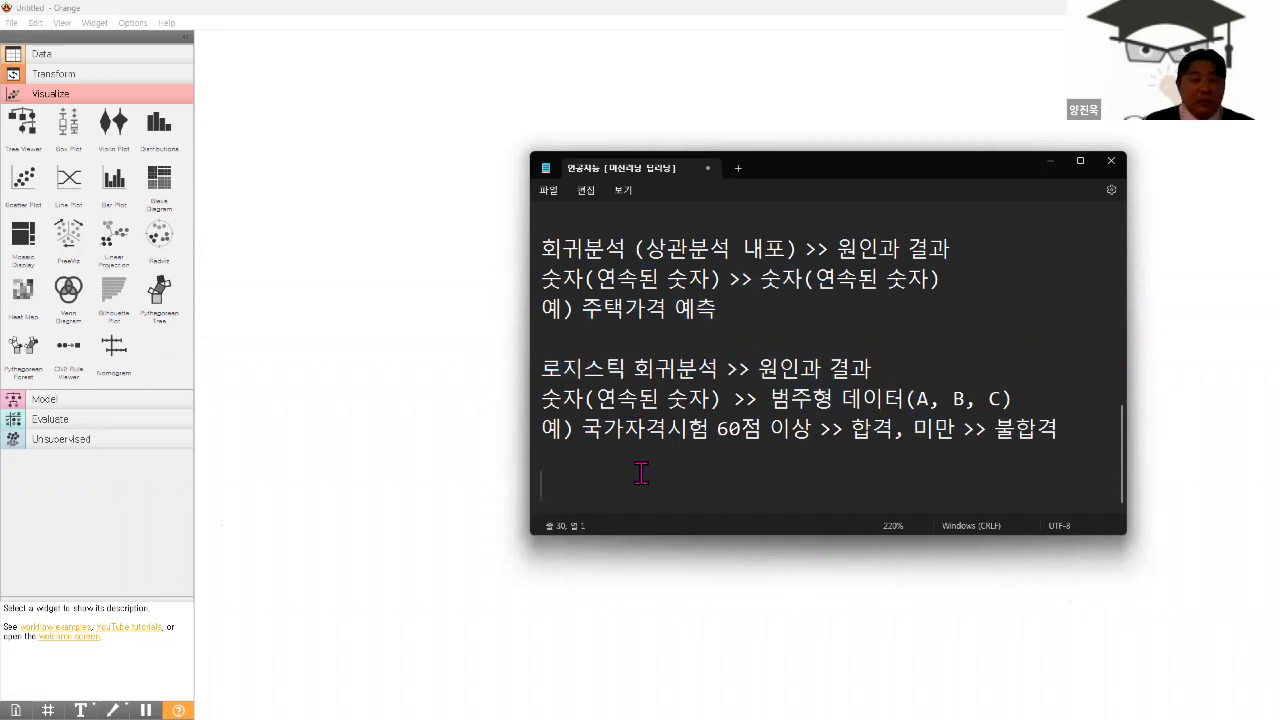
text(승비)
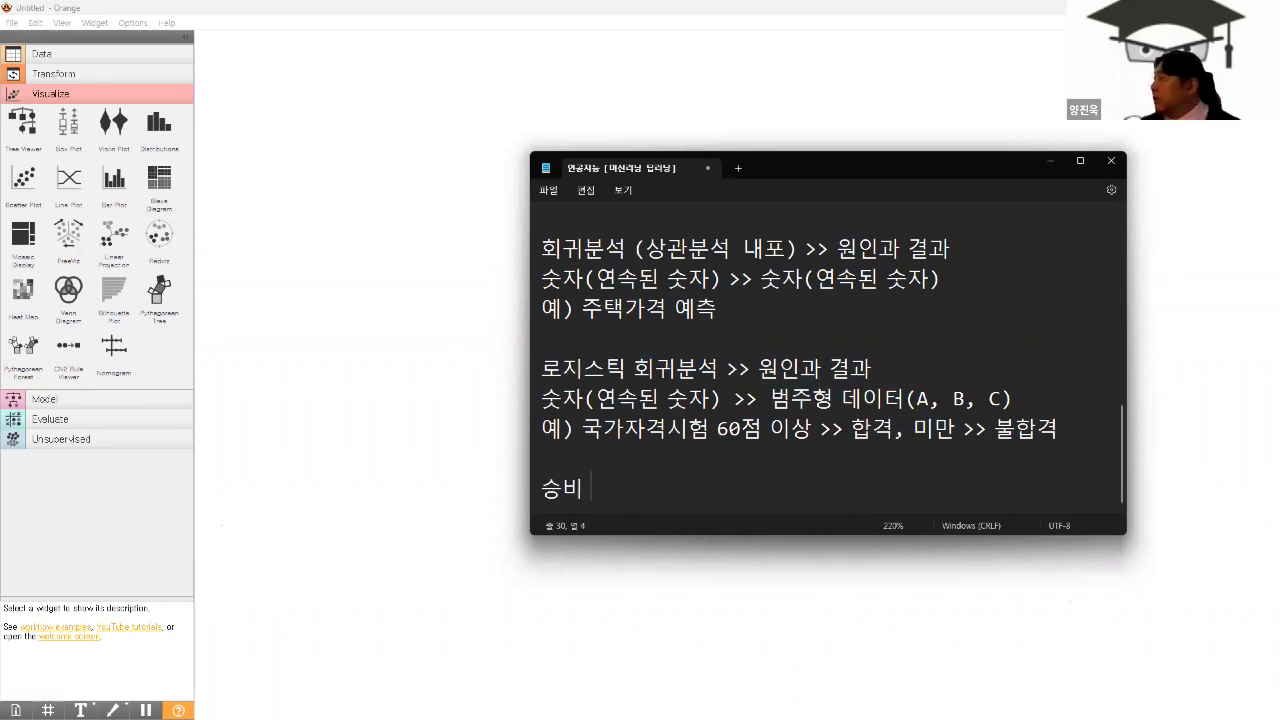
text(P(1-P))
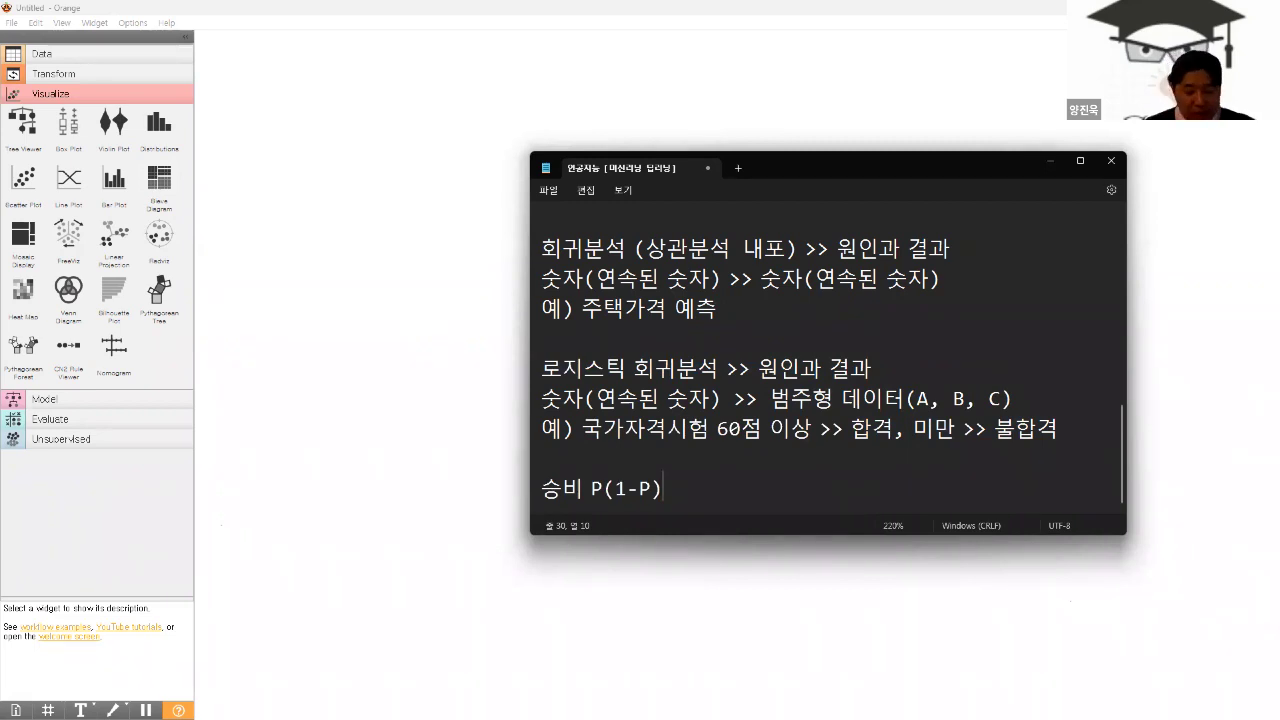
text(>> LOGIC)
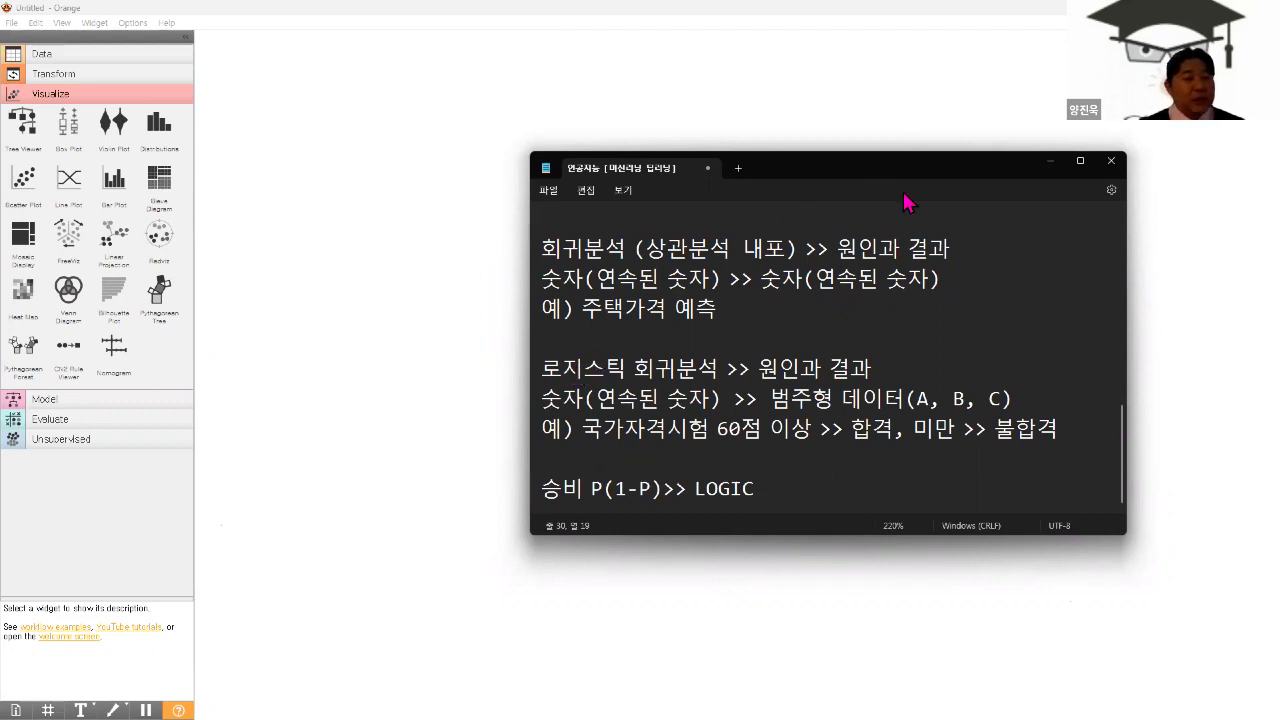
- Minimize the notes, switch to Chrome and search Google for "IRIS DATA" in a new tab
click(1052, 162)
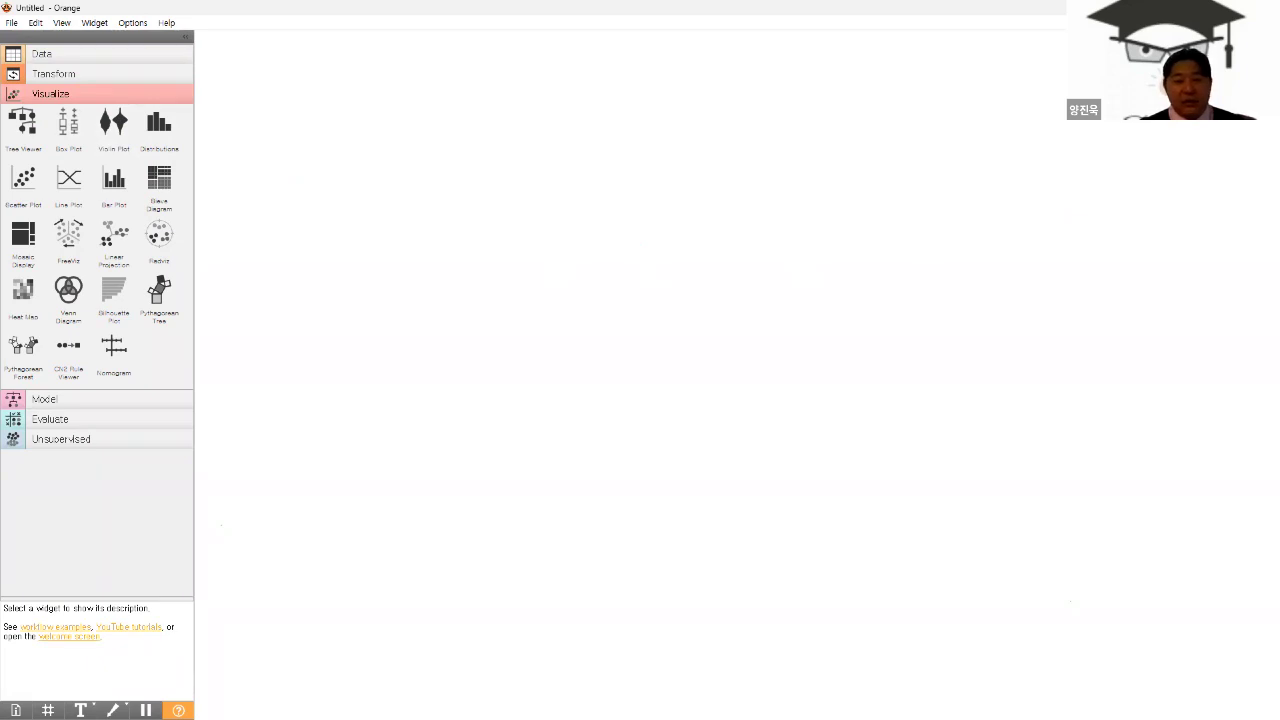
key(alt+Tab)
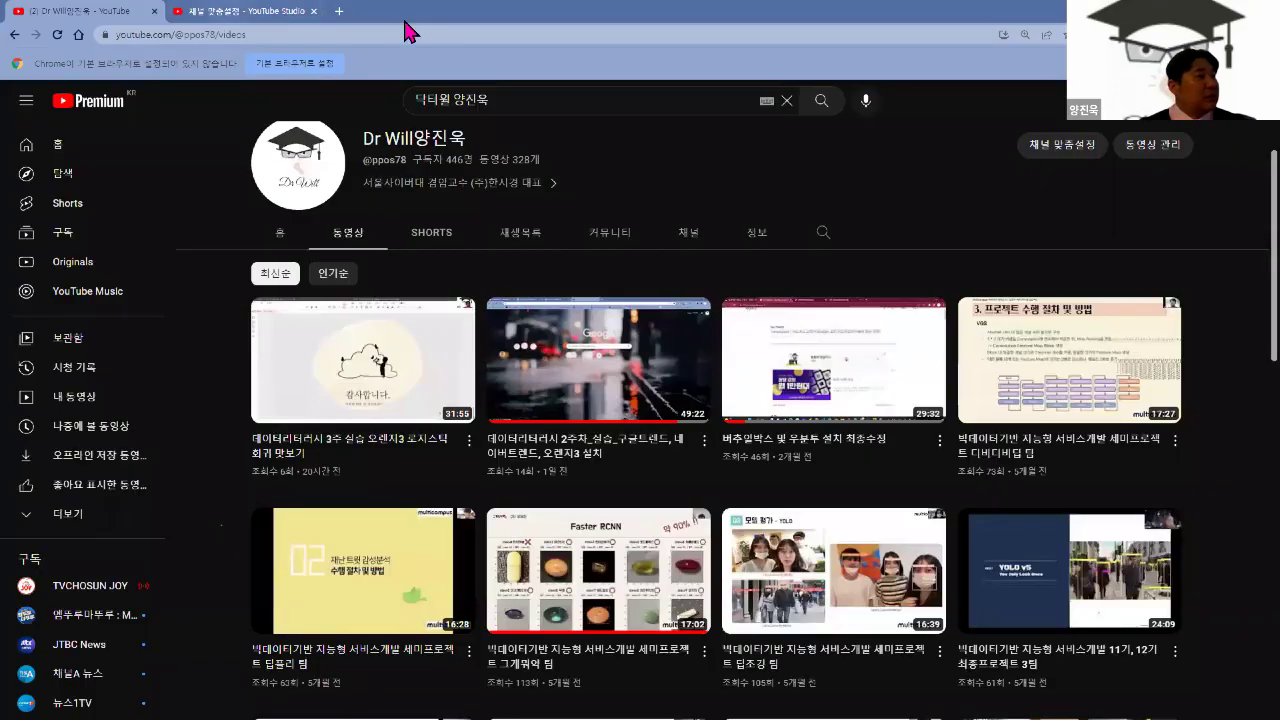
click(339, 11)
text(IRIS)
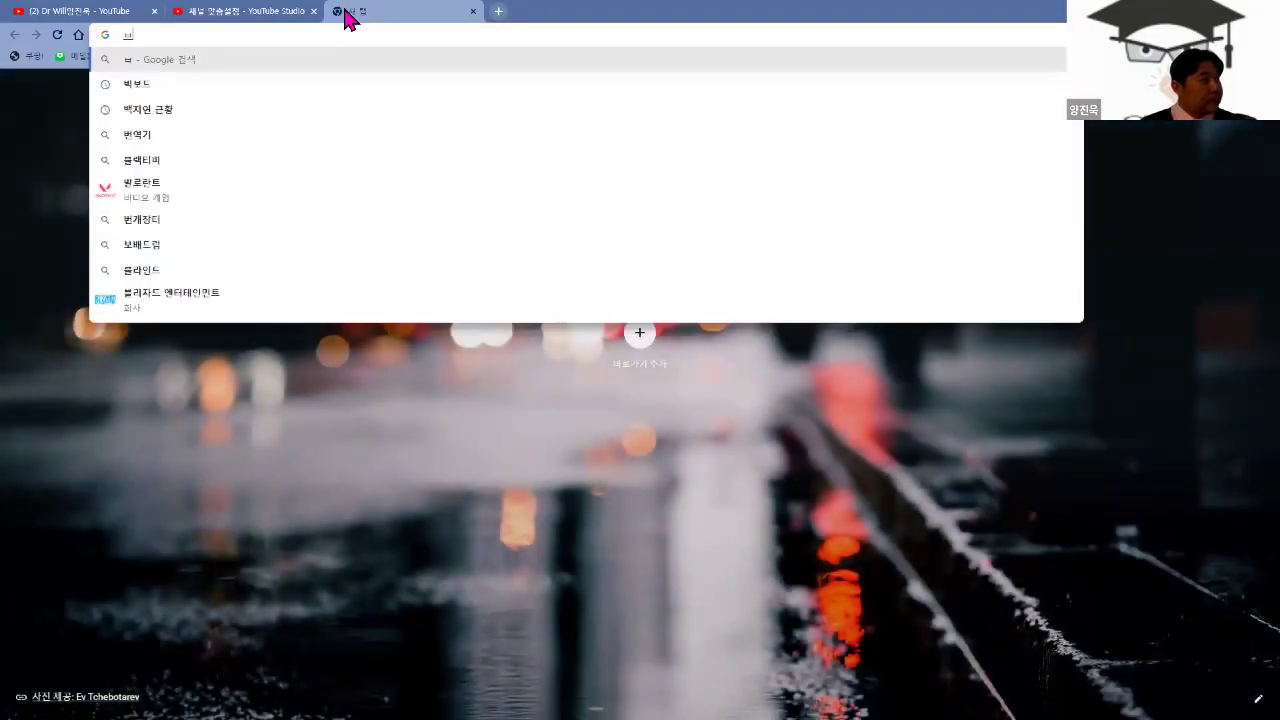
text( DATA)
key(Return)
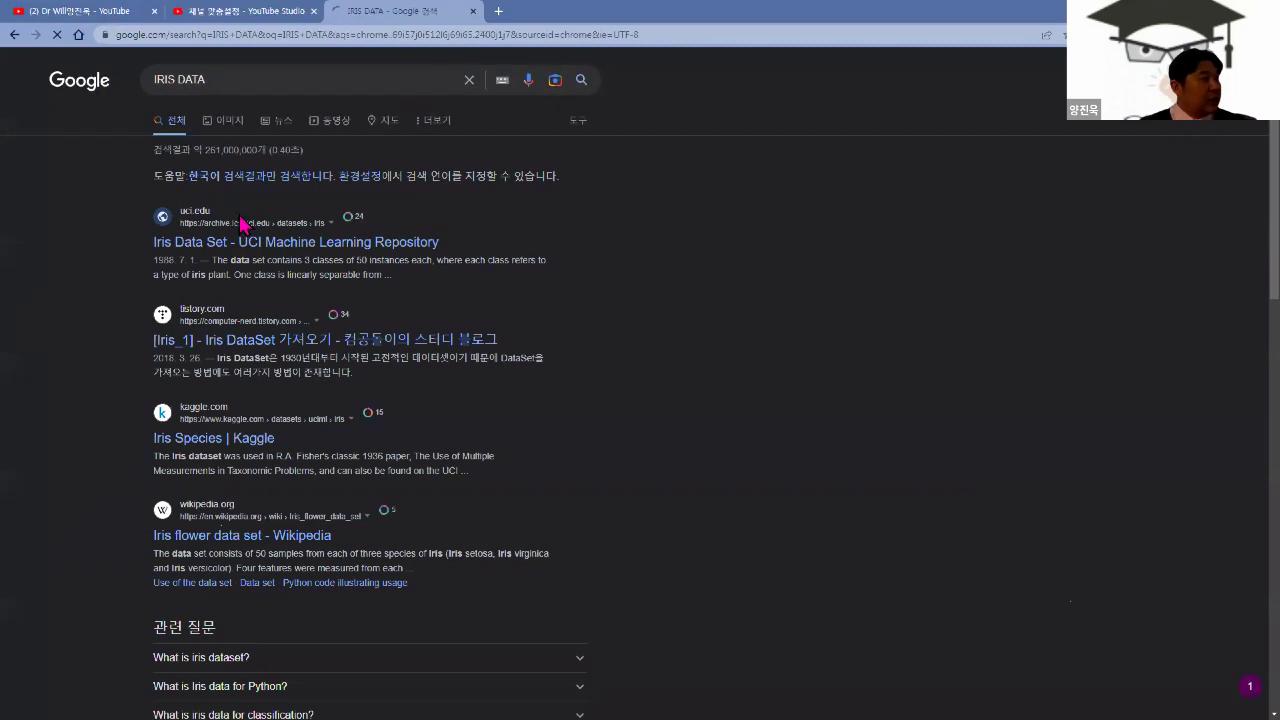
click(238, 124)
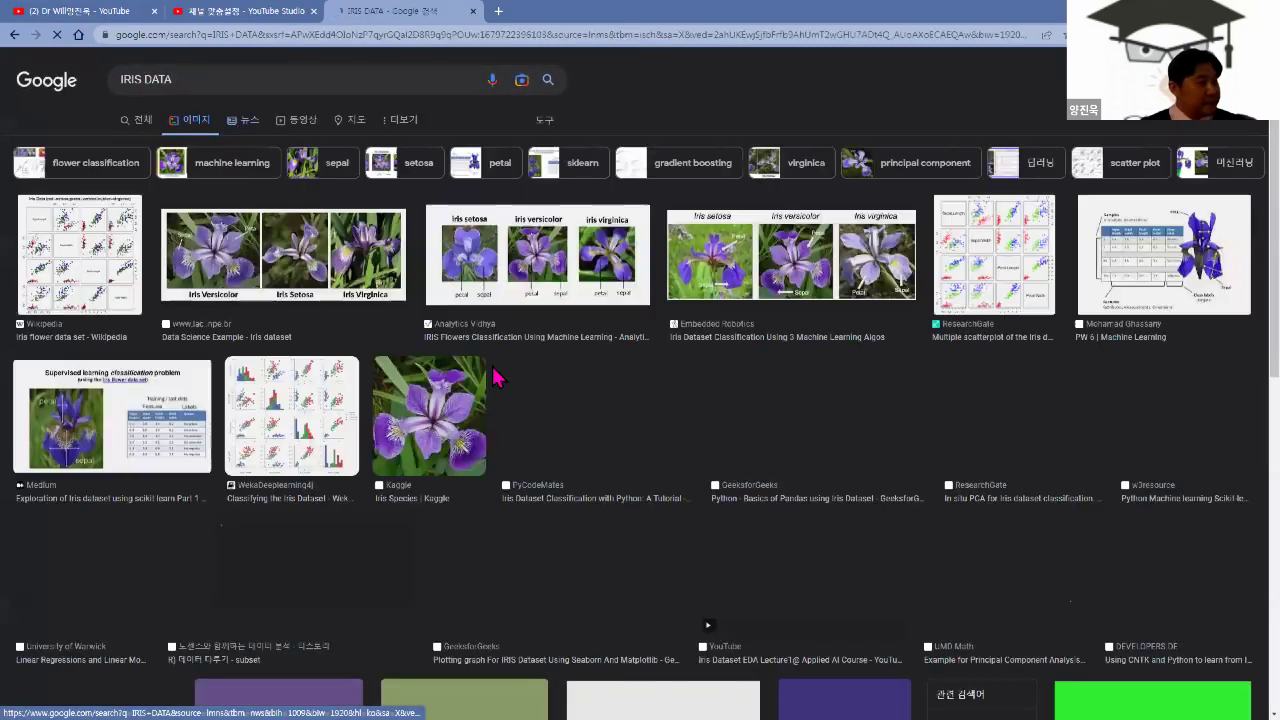
click(250, 278)
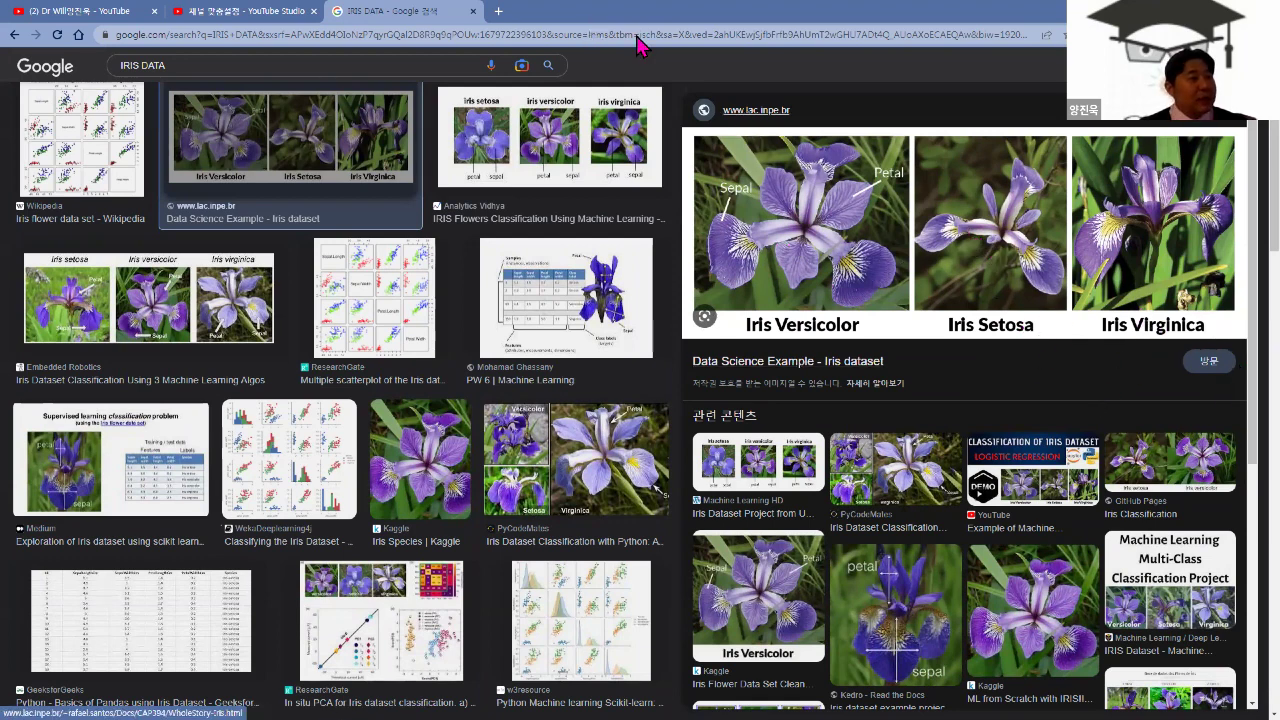
drag(910, 130, 932, 258)
drag(1021, 309, 1077, 338)
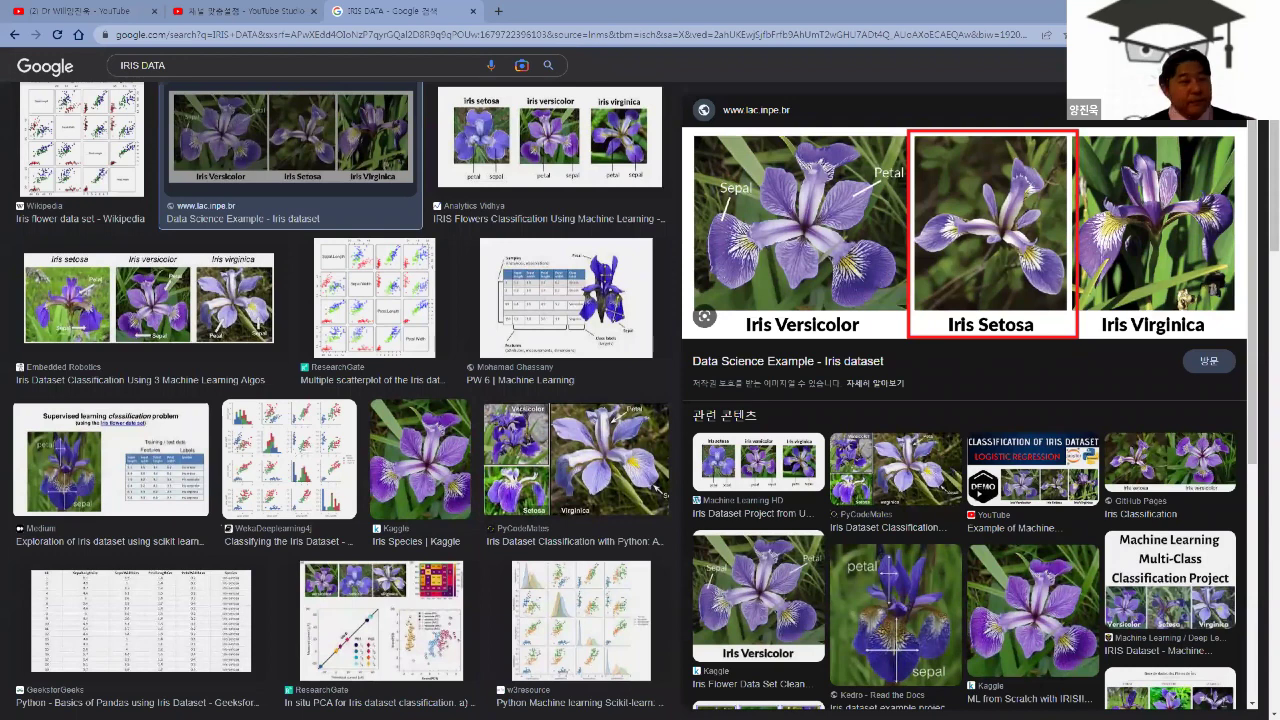
- Switch back to the Notepad notes and add the heading "[ 데이터 ]" below the "승비 P(1-P)>> LOGIC" line, separated by a blank line
key(alt+Tab)
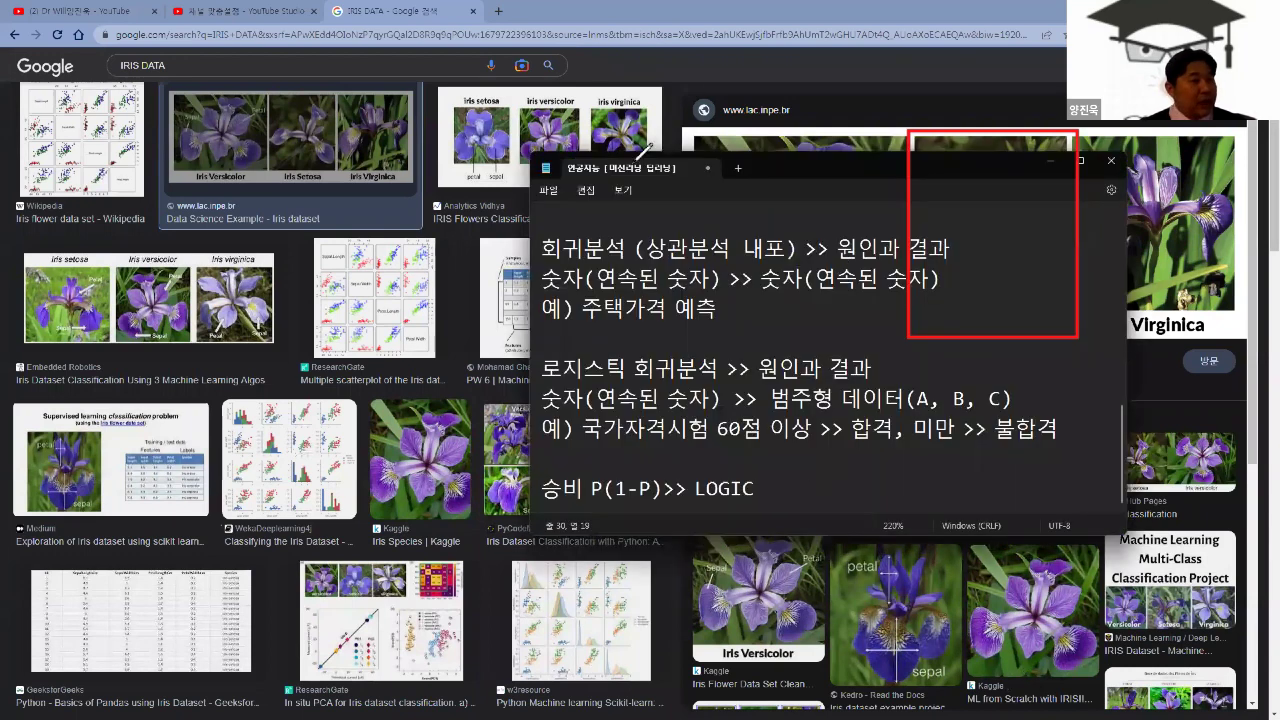
click(762, 486)
scroll(767, 487, up, 1)
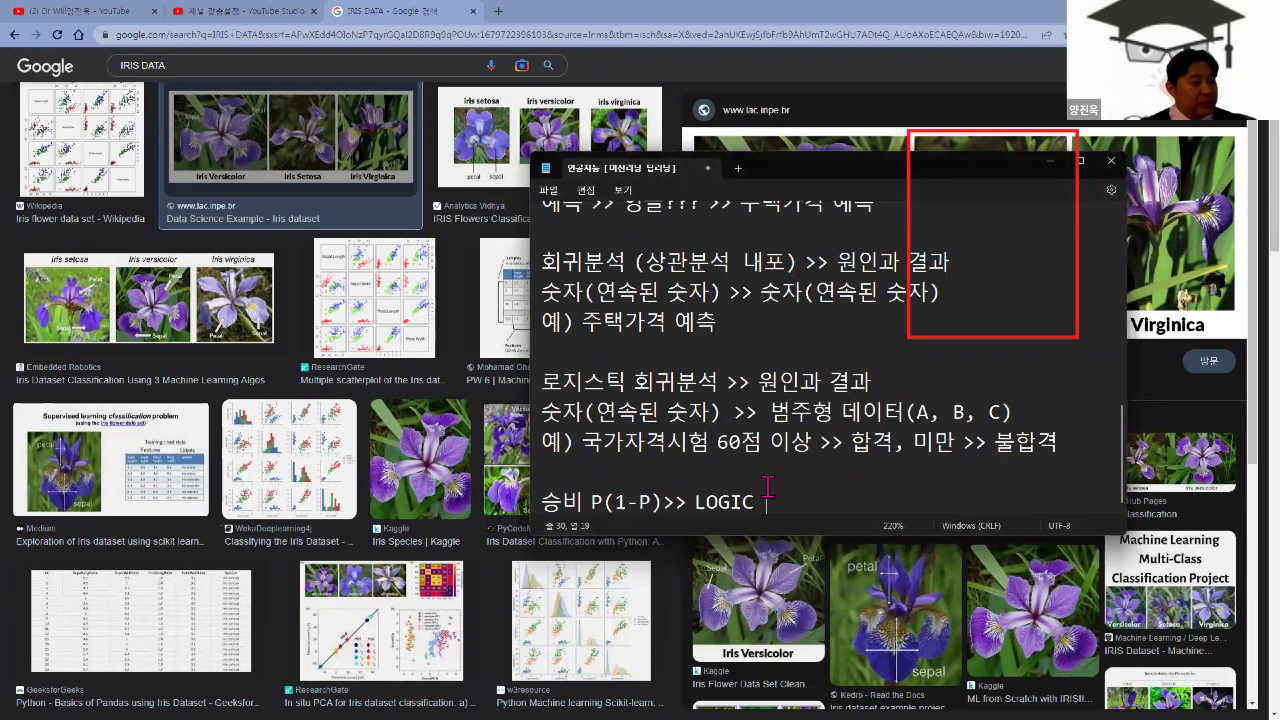
key(Return)
key(Return)
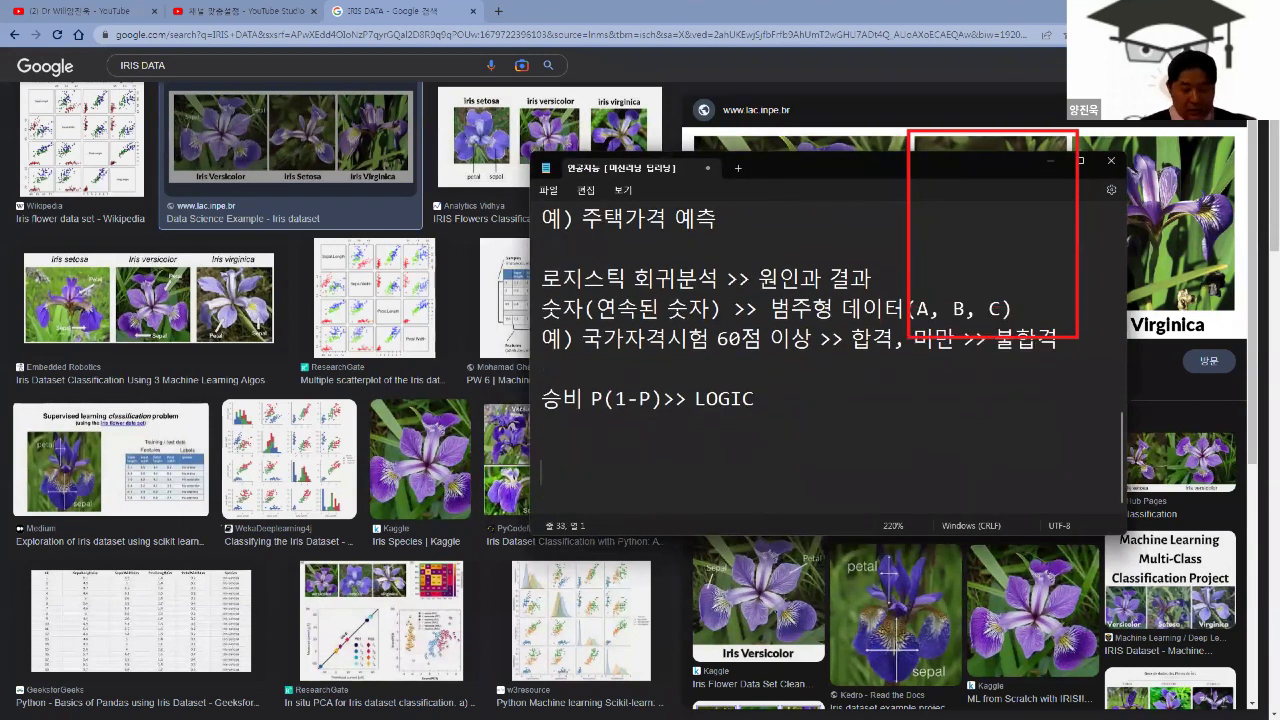
text([ EPDL)
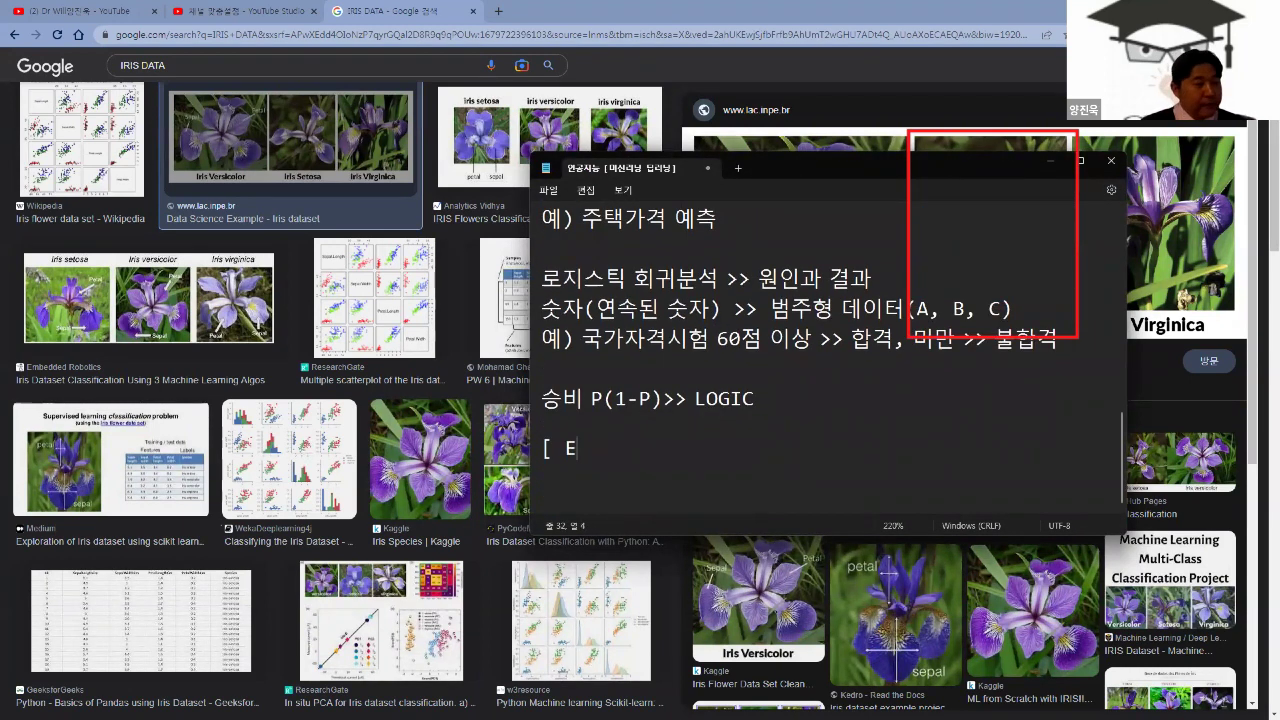
key(BackSpace)
key(BackSpace)
key(BackSpace)
key(BackSpace)
text(데이터 ])
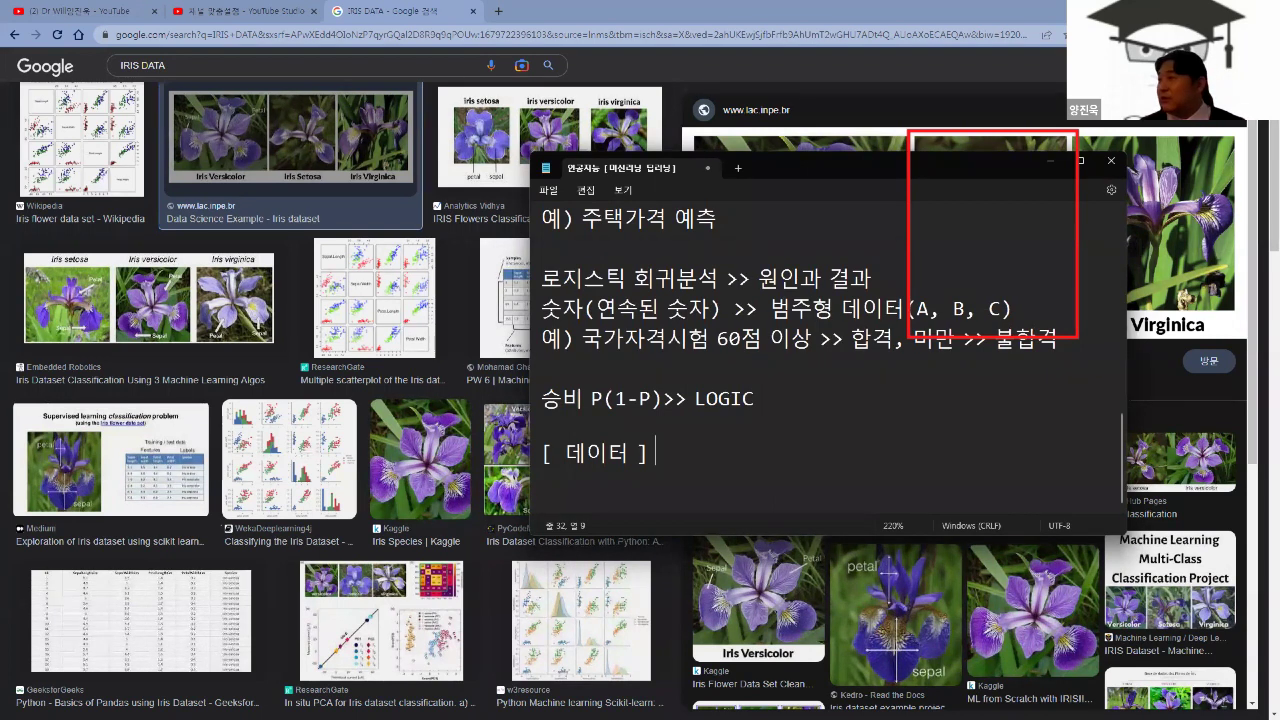
- Add two new lines below the data heading and extend the heading to "[ 데이터 설명 ]"
key(Return)
key(Return)
text(이)
key(BackSpace)
key(Up)
key(Up)
key(End)
key(Left)
text(설여)
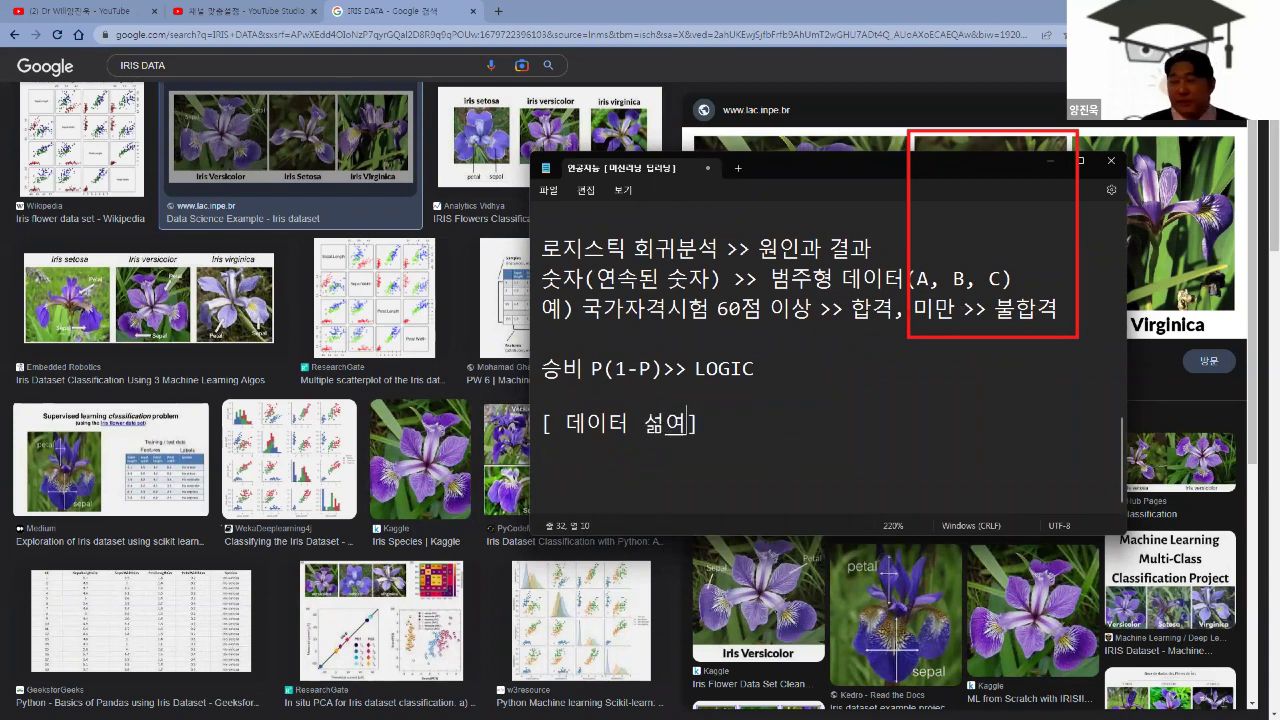
key(BackSpace)
key(BackSpace)
key(BackSpace)
text(성미)
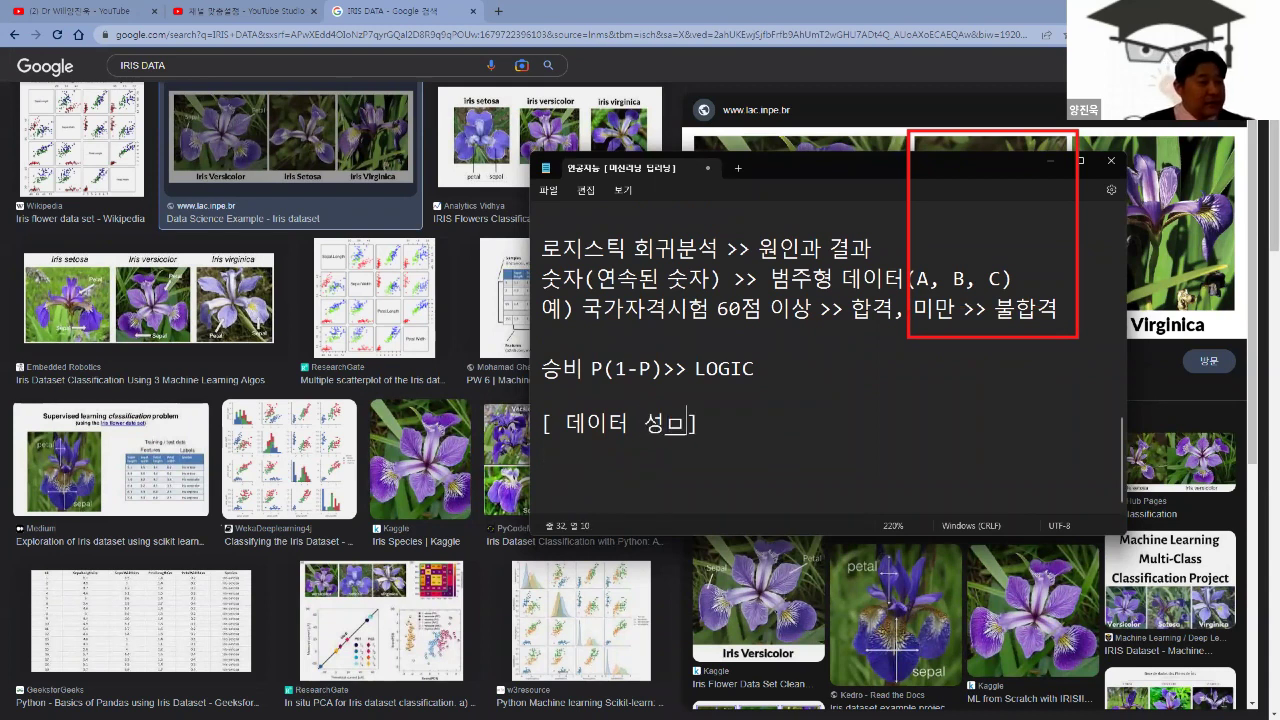
key(BackSpace)
text(설명)
- Write "IRIS 붓꽃 데이터" below the data description heading, leaving one blank line between them
key(Down)
key(Down)
text(OR)
key(BackSpace)
text(IS )
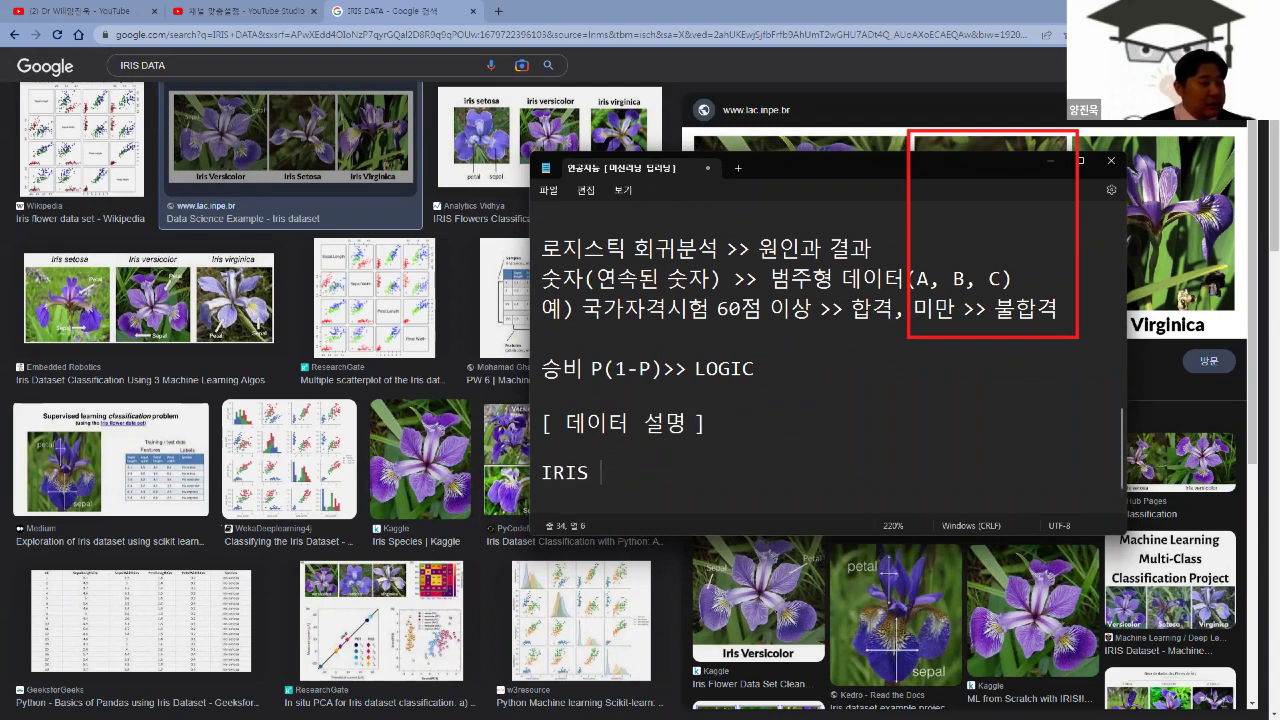
text(붓꼬ㅊ 데이터)
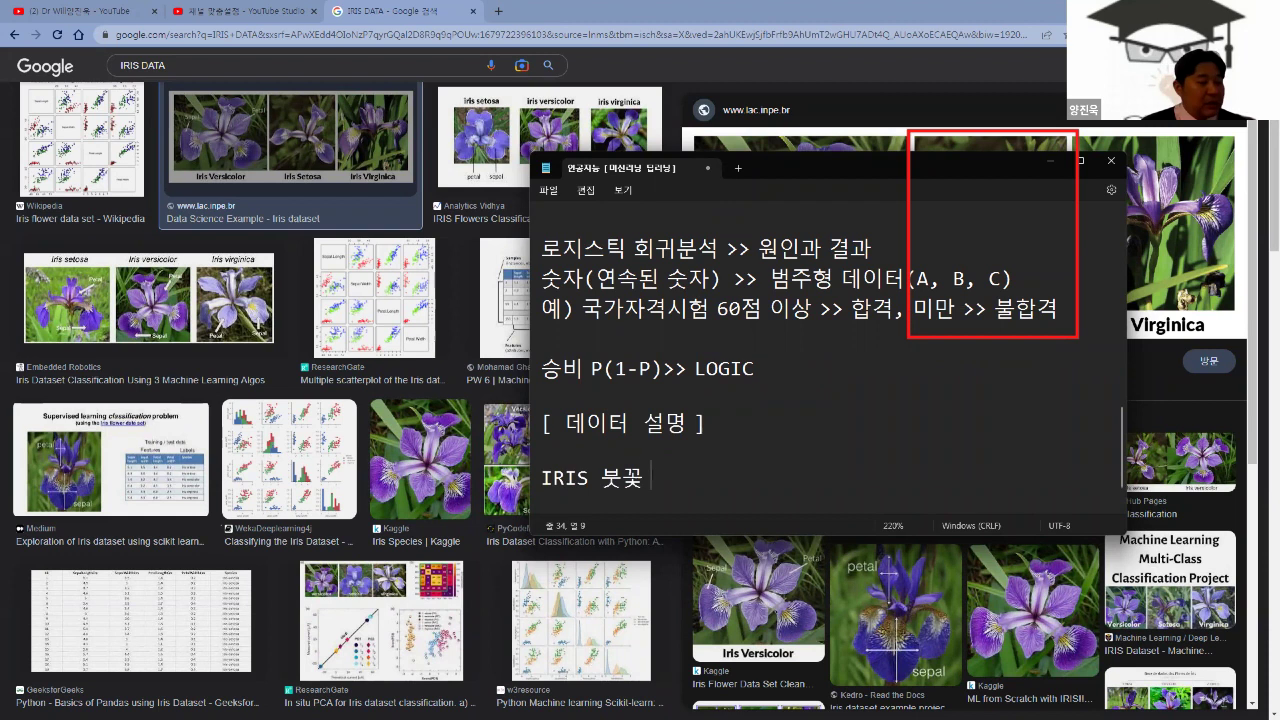
- Begin a new line with "종류 3가지 : SETOSA" and move the notes window clear of the enlarged iris picture
key(Return)
text(종)
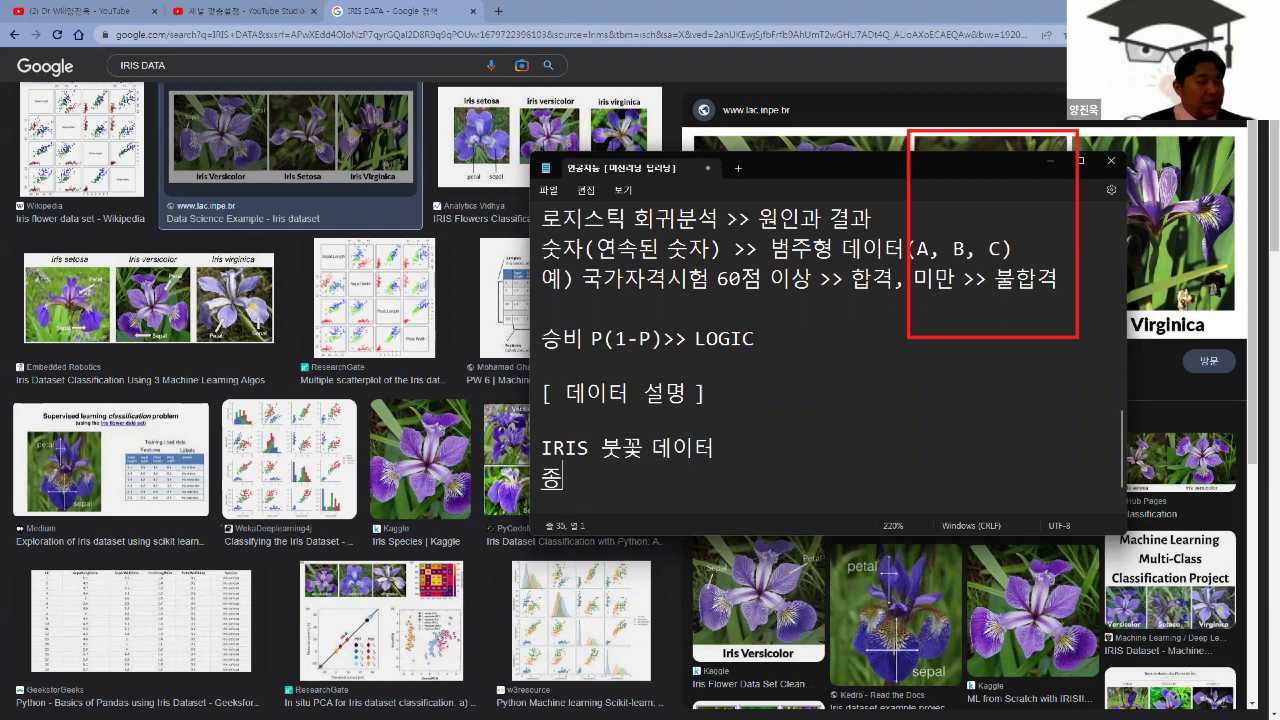
text(류 3가지)
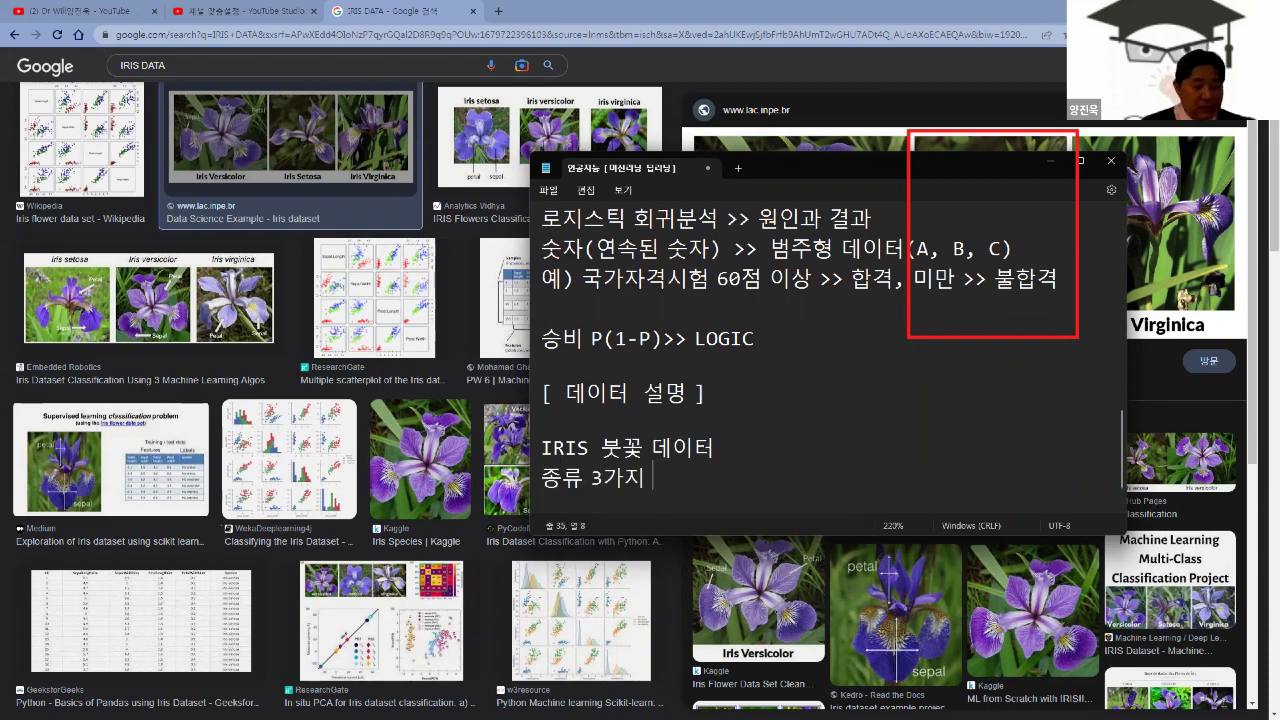
text( :)
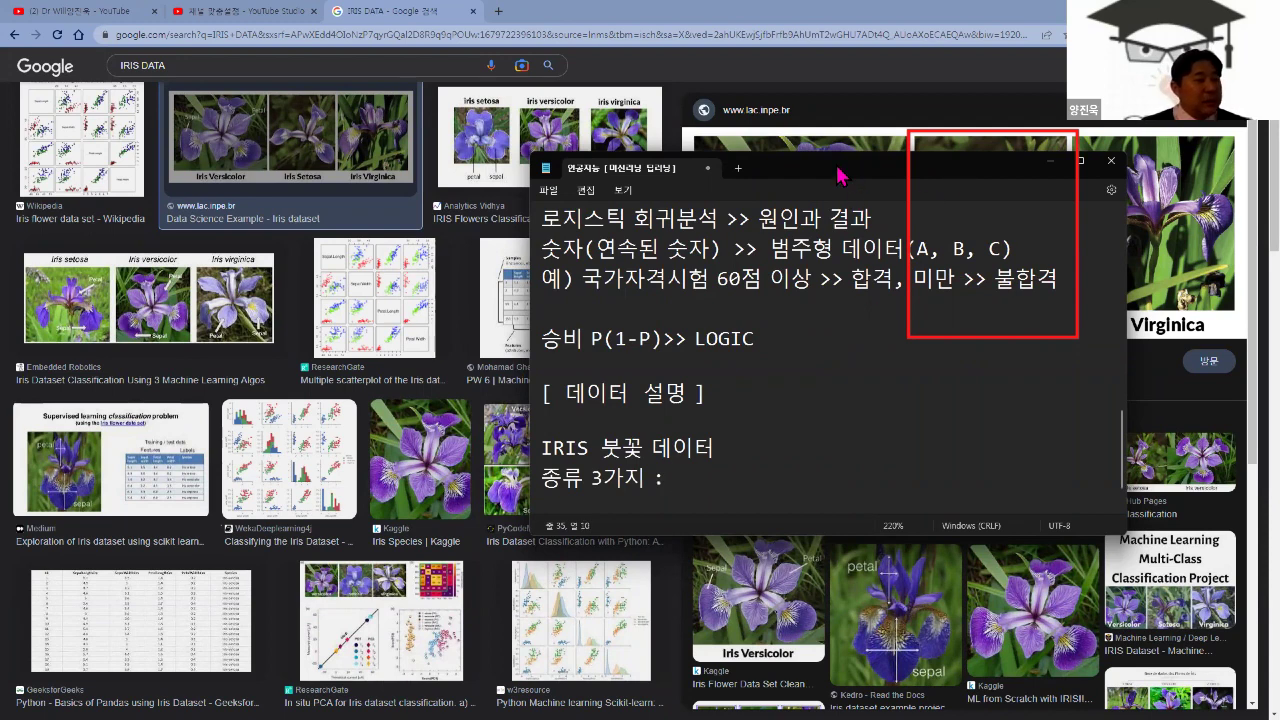
drag(838, 176, 403, 160)
text(.S)
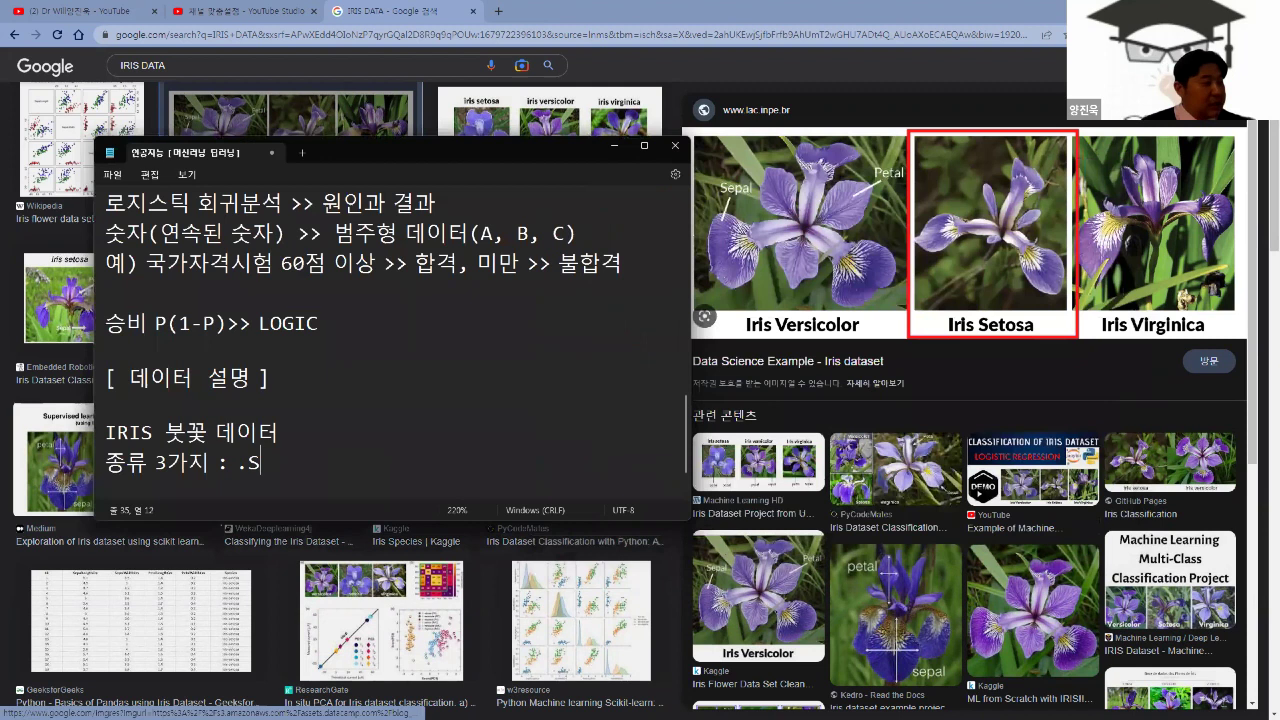
key(BackSpace)
key(BackSpace)
text(SETOSA)
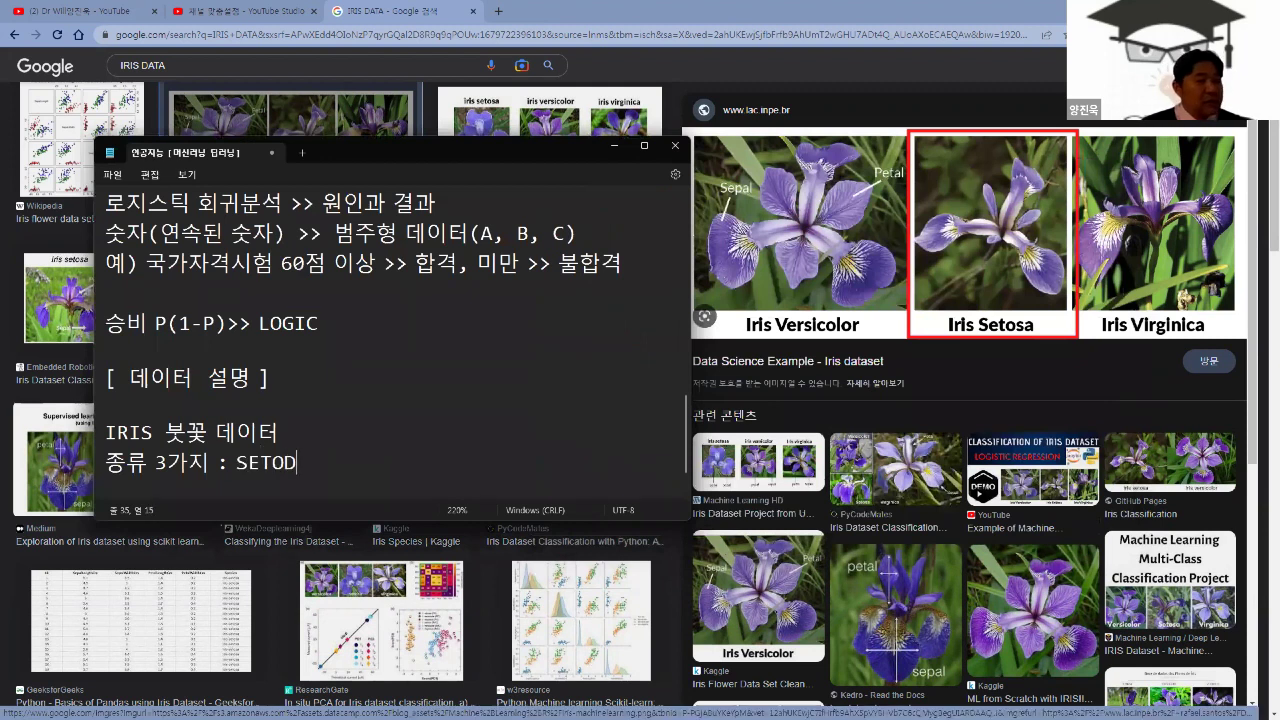
- Continue the species list after SETOSA with ", VERSICOLOR, VIGINICA"
text(, VERSICOLRO)
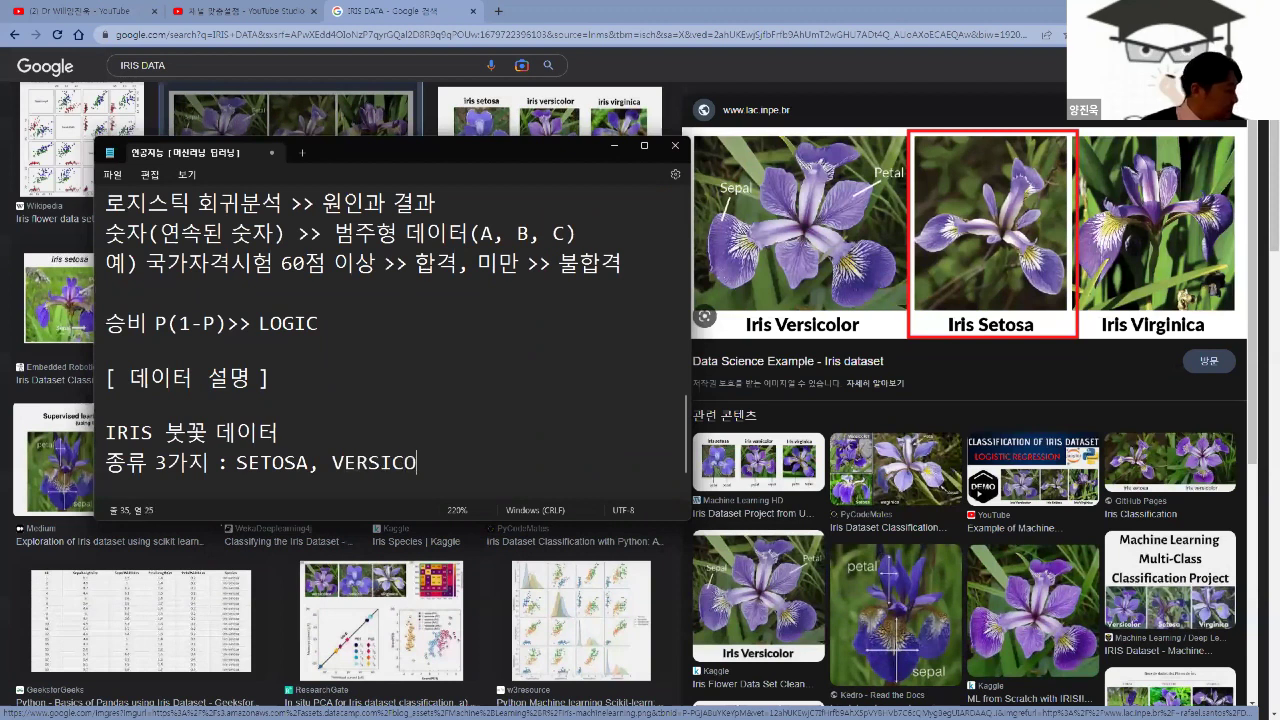
key(BackSpace)
key(BackSpace)
text(OL)
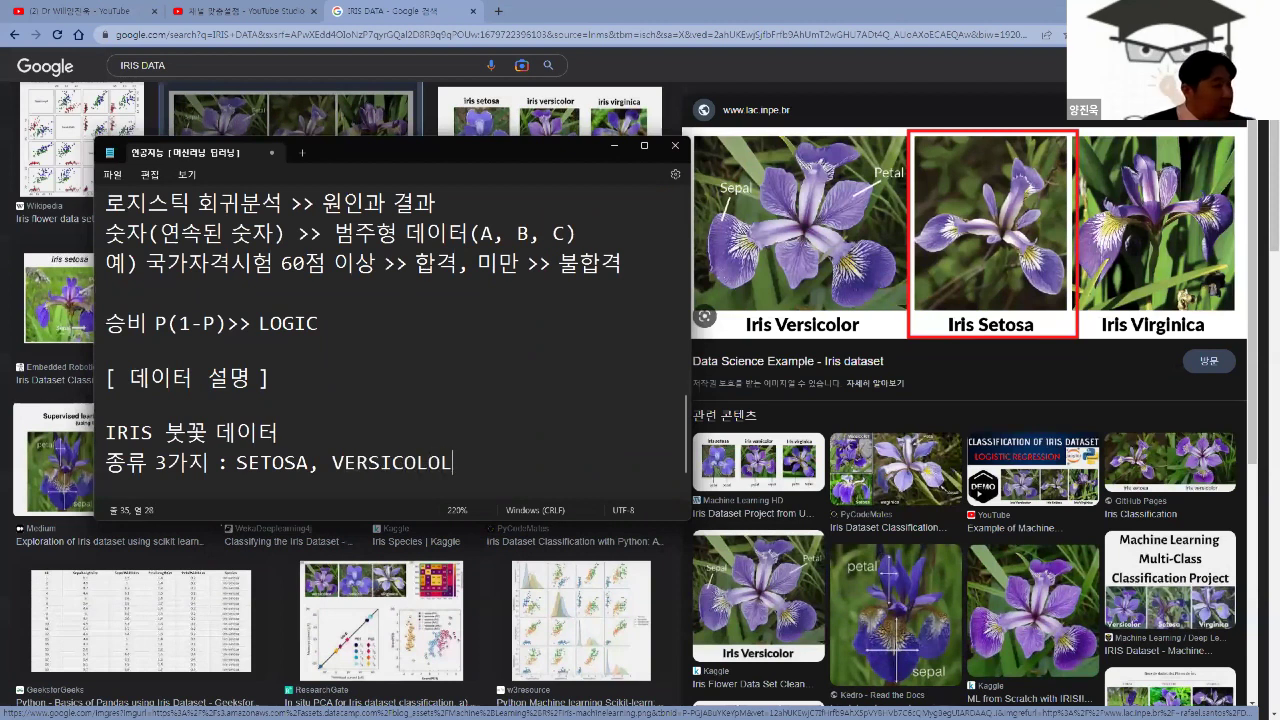
key(BackSpace)
key(BackSpace)
text(OR)
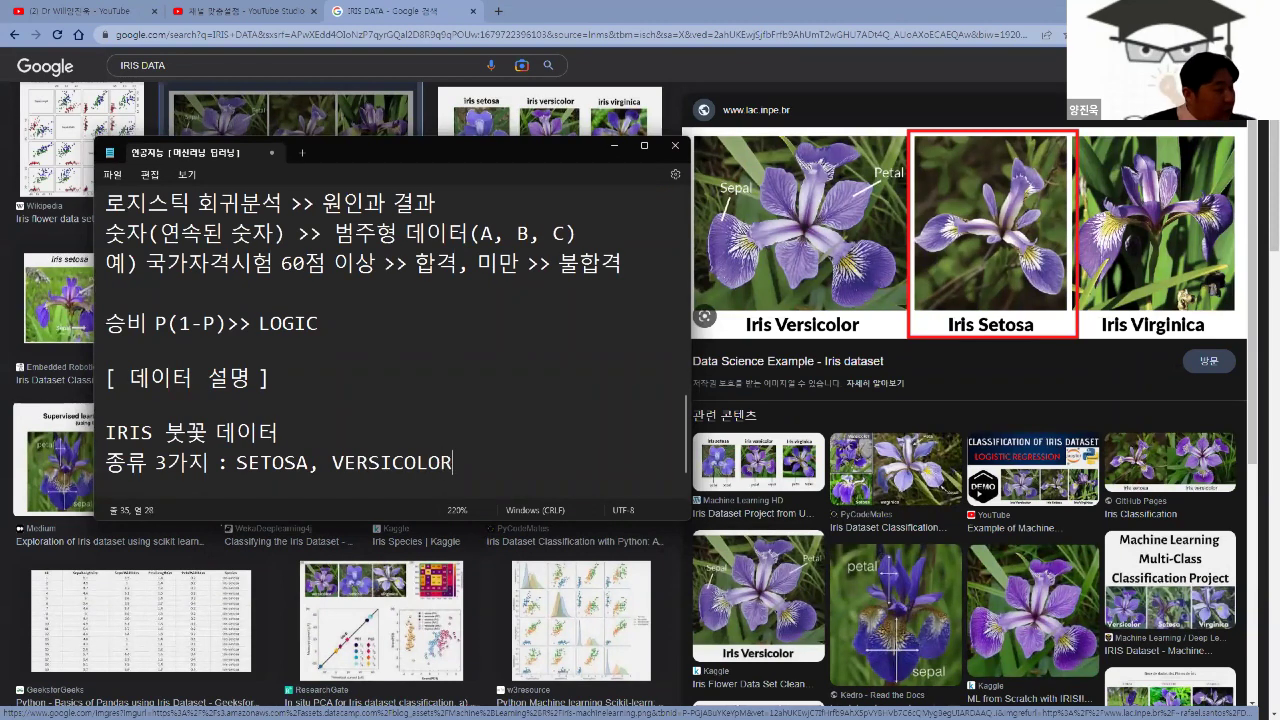
text(, )
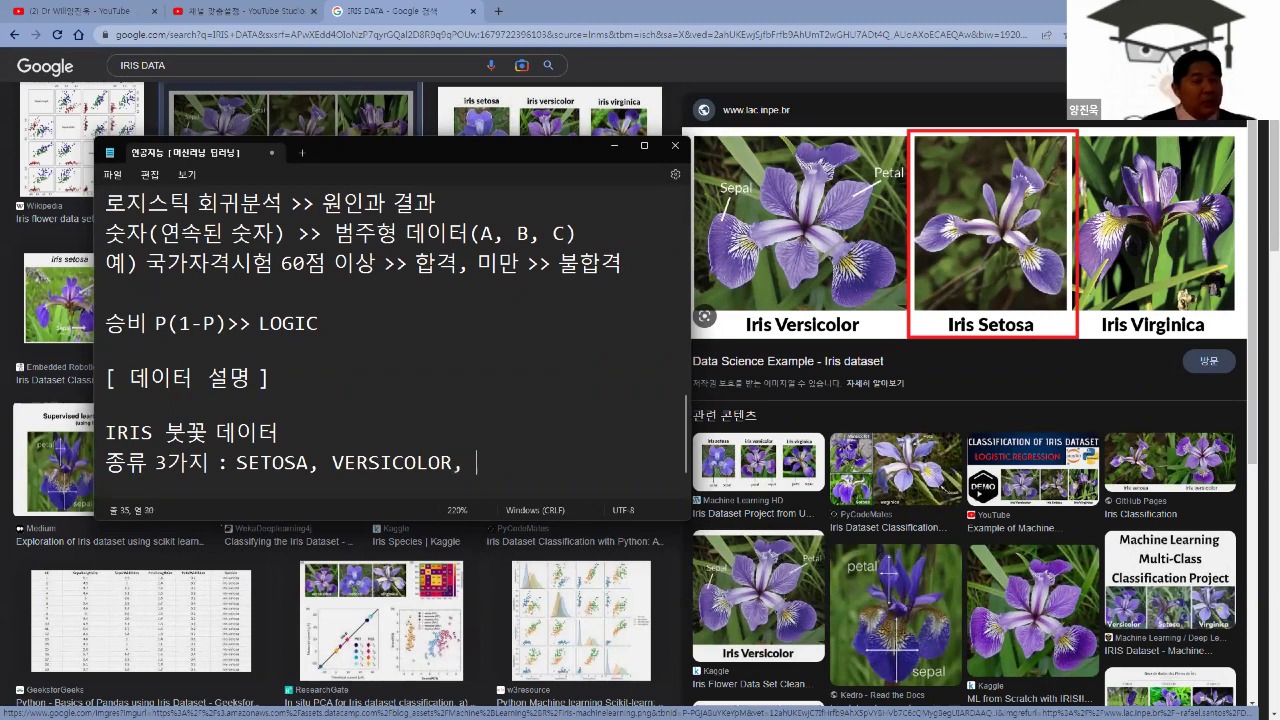
text(VIGINICA)
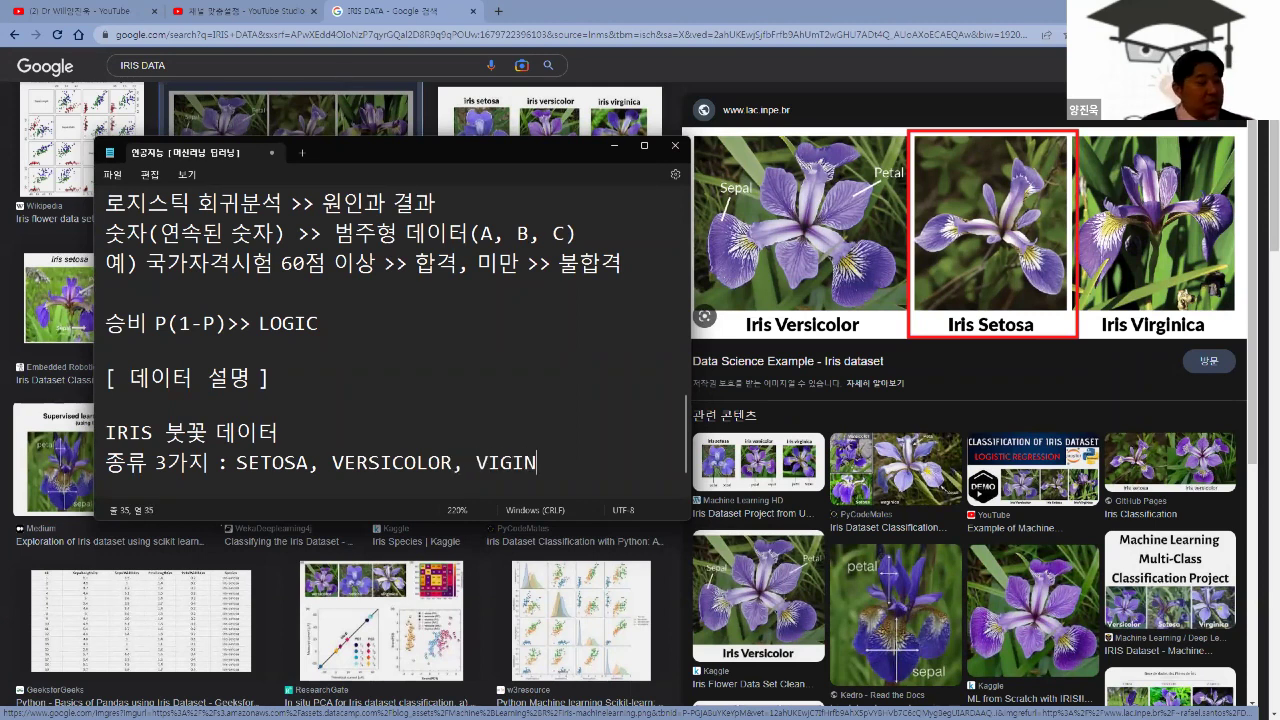
- Add the line ">> 4가지 속성 정보" below the species list and start the following line with "--"
key(Return)
key(Return)
key(BackSpace)
text(>> 4갈)
text(지 속성 정보)
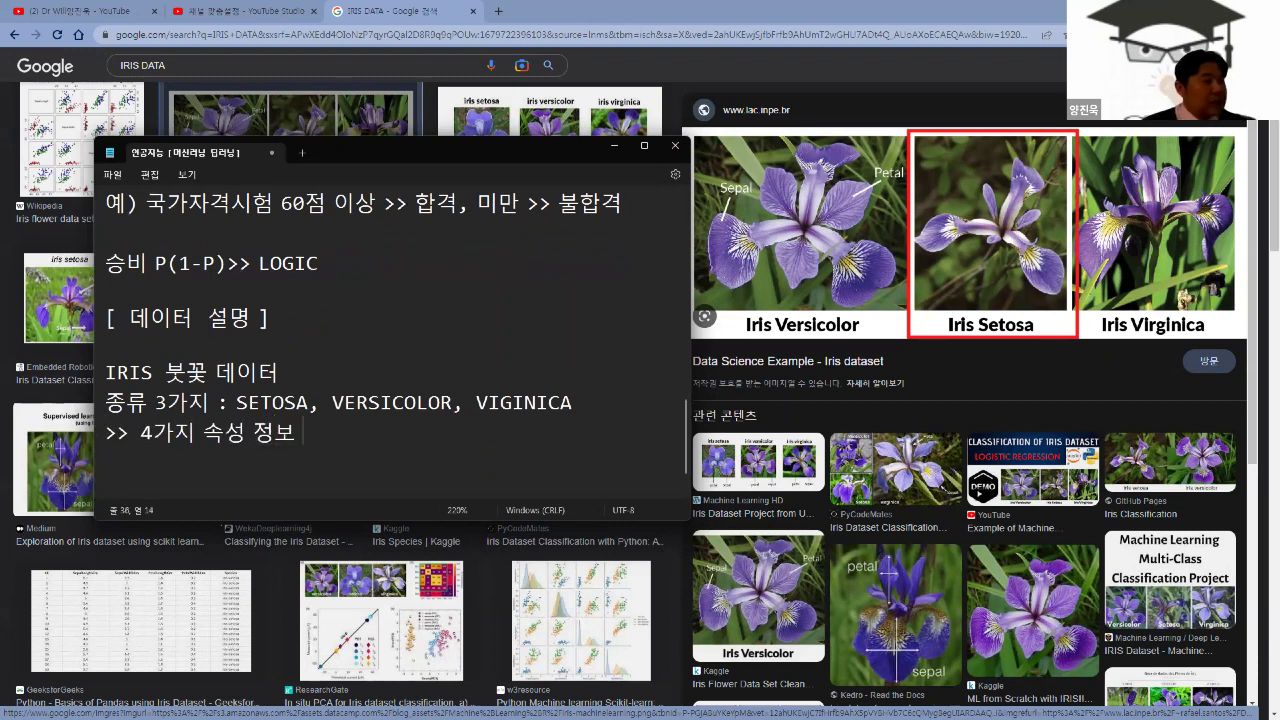
key(Return)
key(BackSpace)
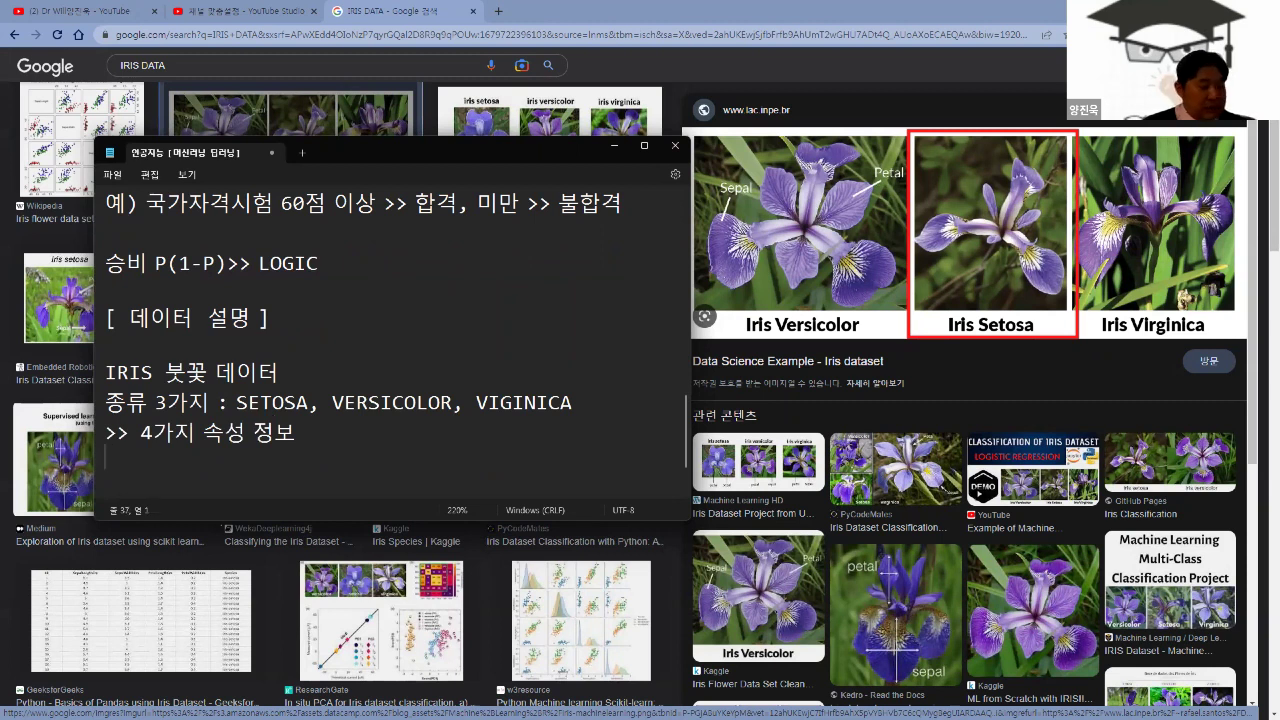
text(--)
- Insert "(특징)" directly after "속성" in the 4가지 line and return to the dashed line
key(Up)
key(Right)
key(Right)
key(Right)
key(Right)
key(Right)
key(Right)
key(Right)
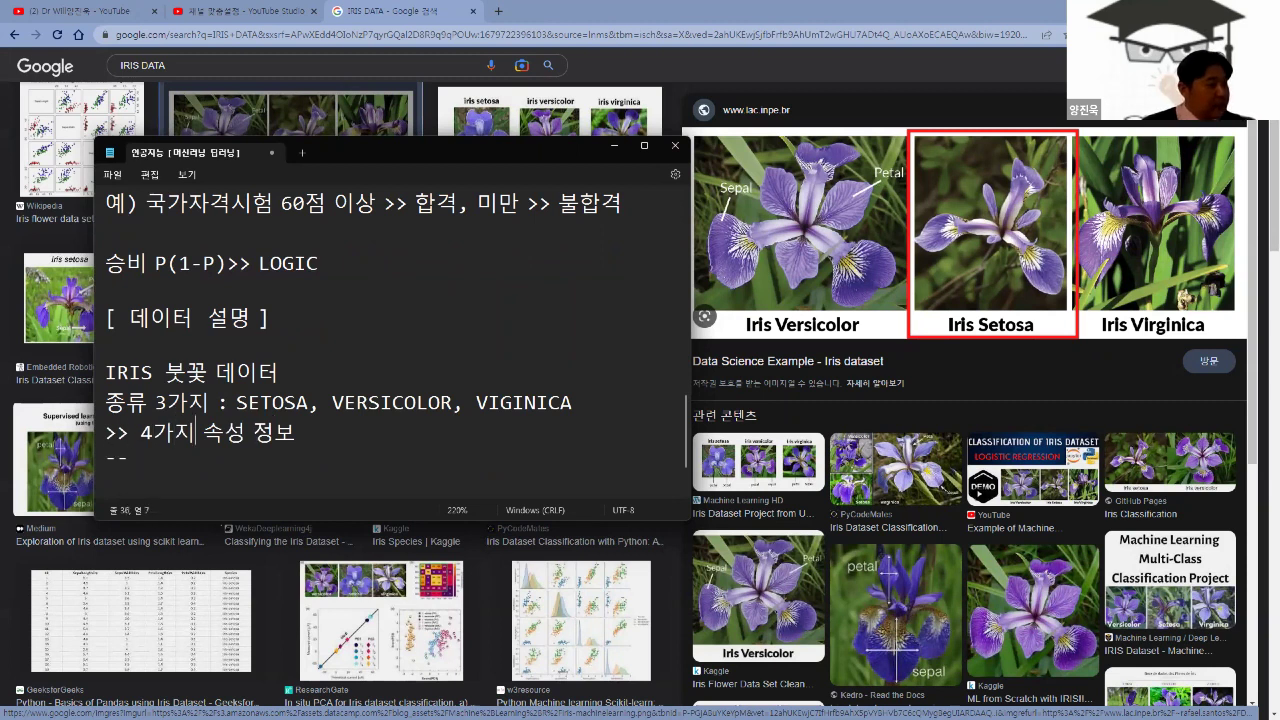
text((트)
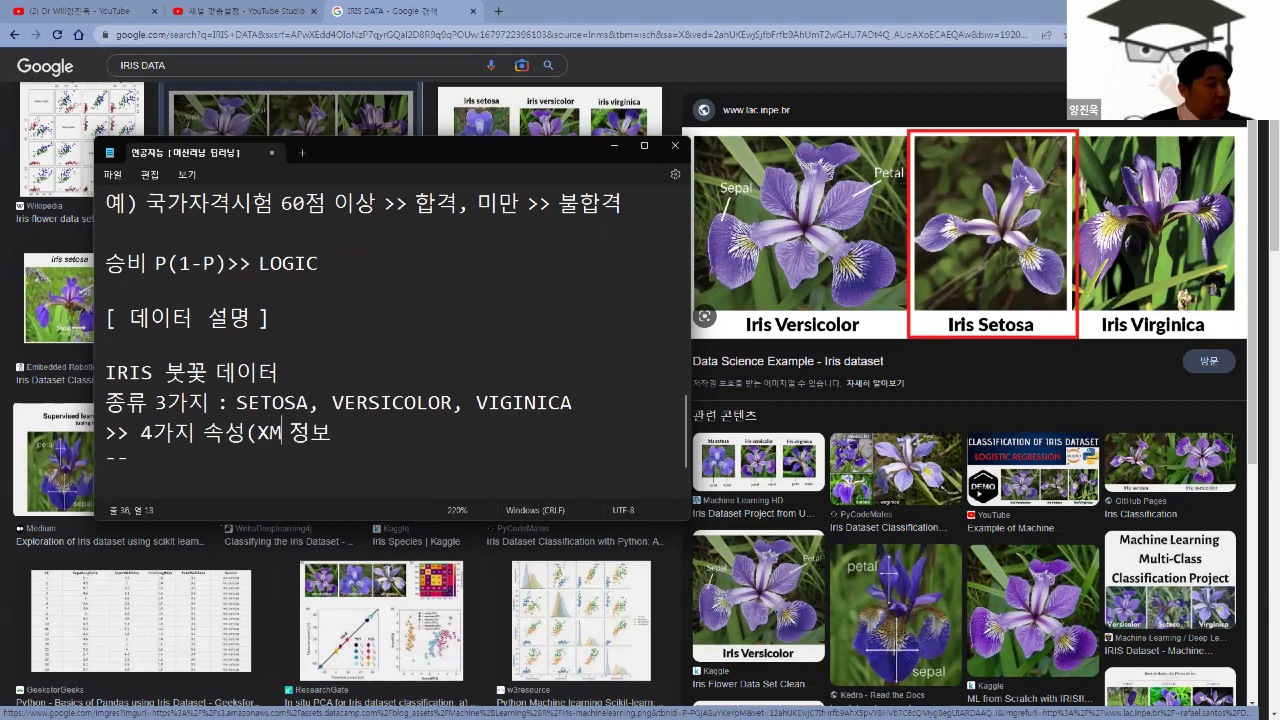
text(특징))
key(Down)
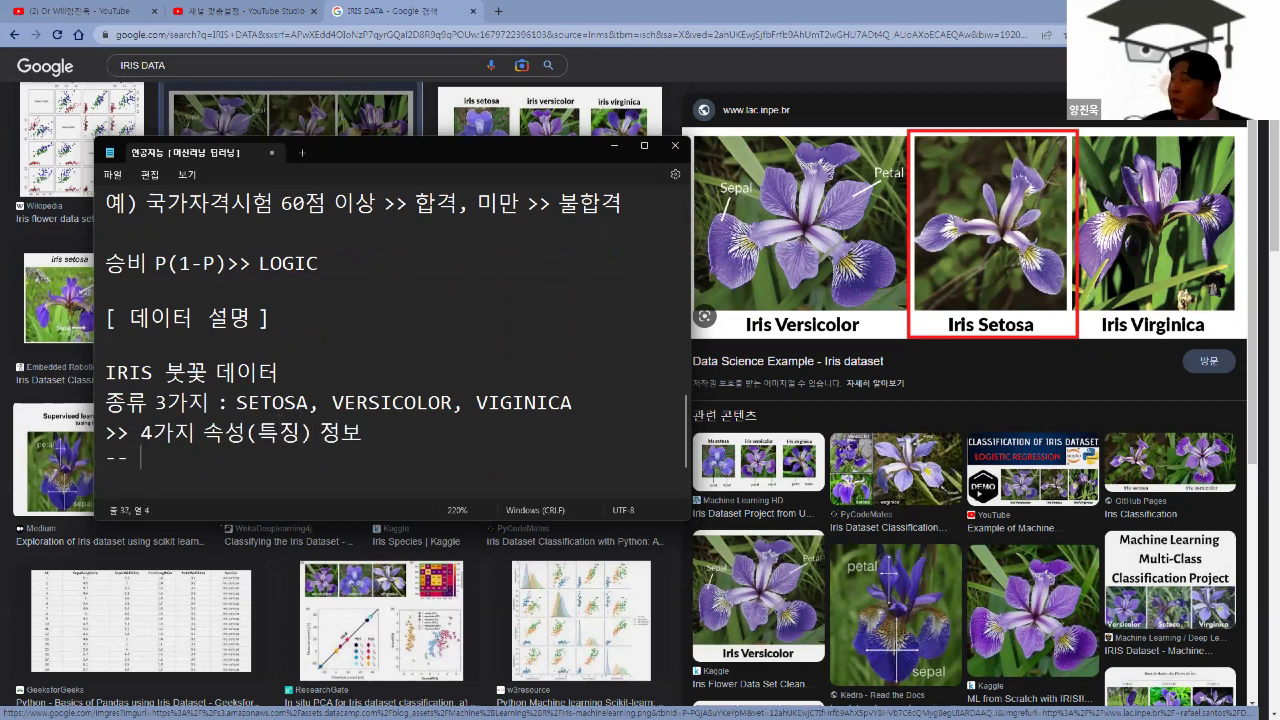
- Write the petal attributes "꽃잎 길이, 꽃잎 너비" after the dashes
text(강의)
key(BackSpace)
key(BackSpace)
text(꼬)
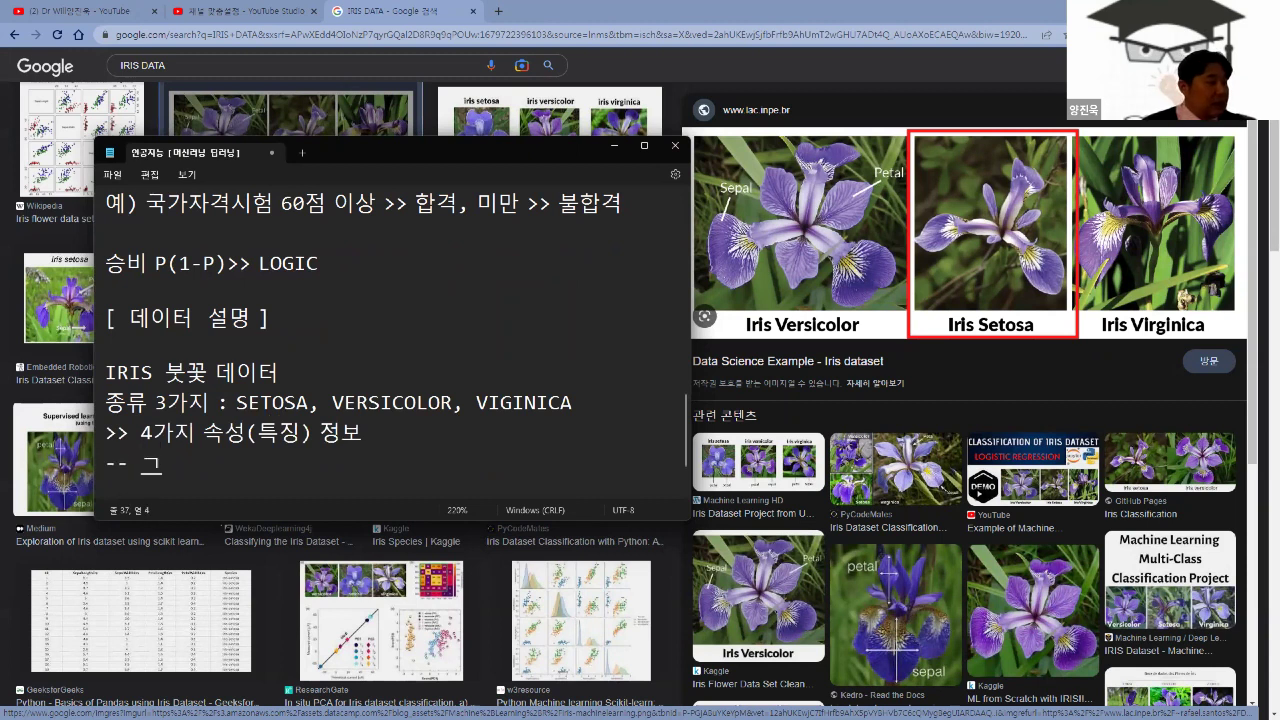
text(꽃잎 기르)
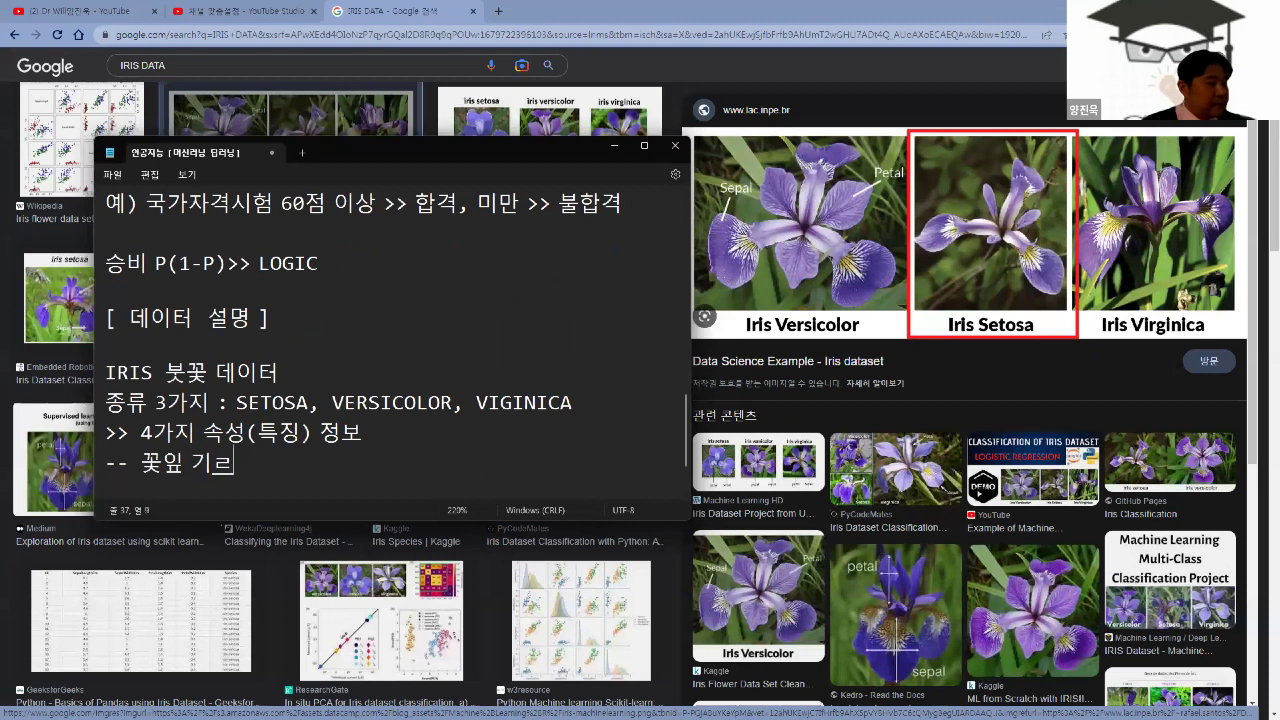
key(BackSpace)
text(이, 꽃잎 널)
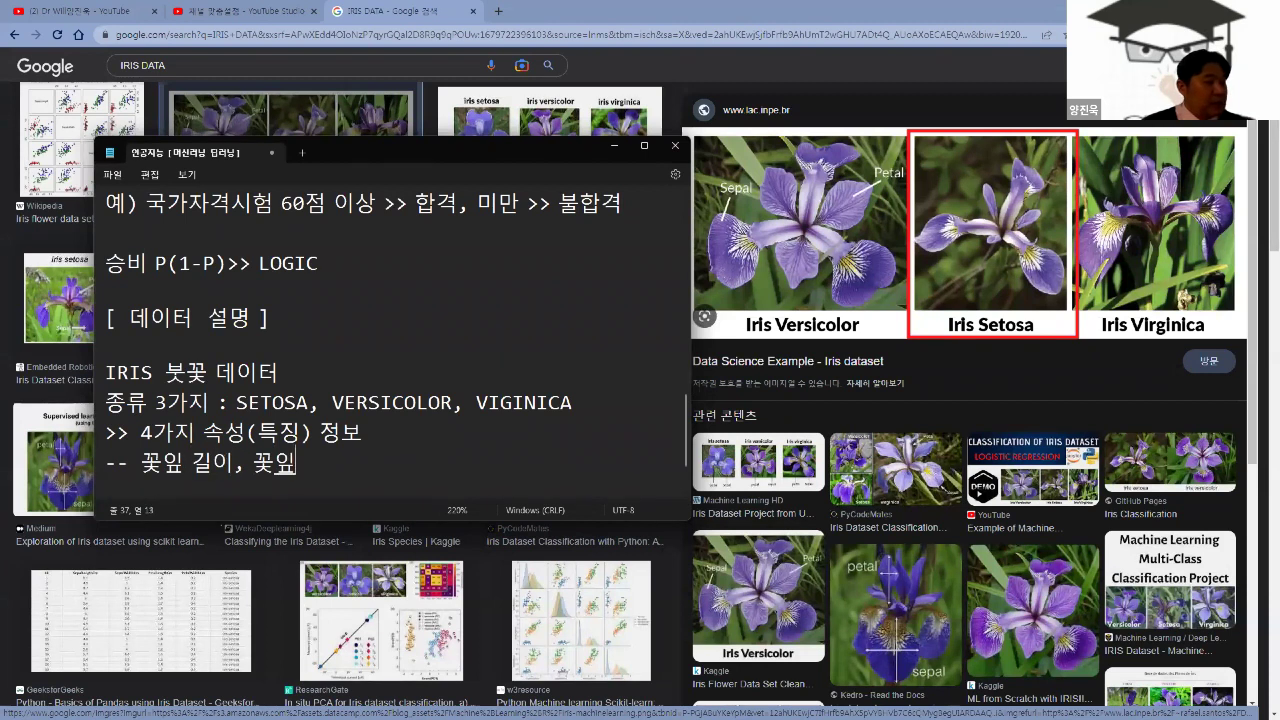
key(BackSpace)
text(비)
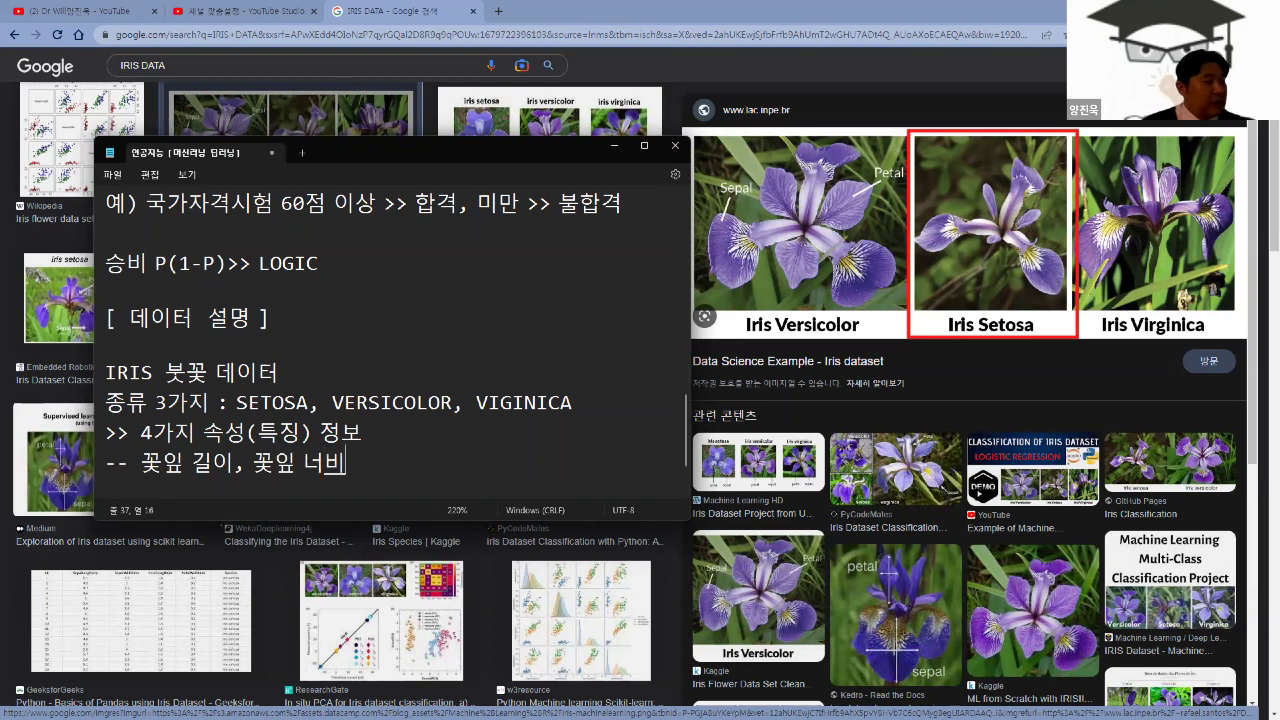
- Complete the attribute line with ", 꽃받침 길이, 꽃받침 넓이"
text(, 꽃)
text(받)
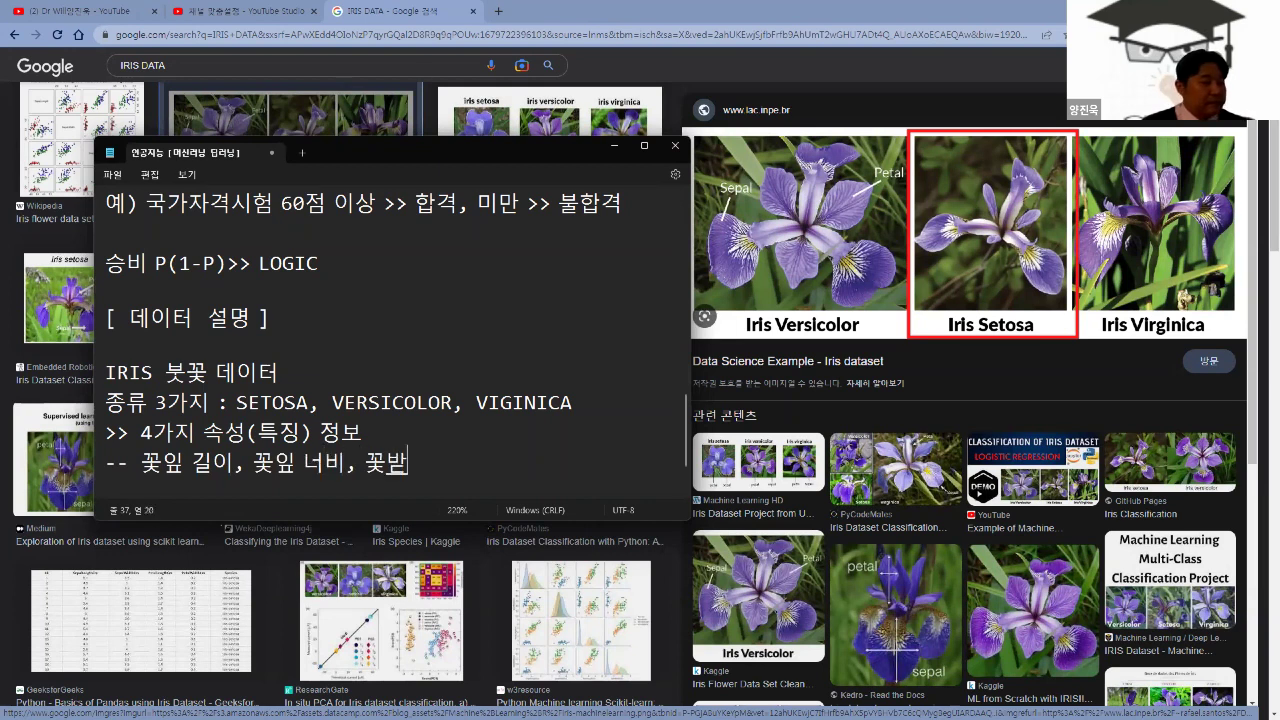
text(침 길이, )
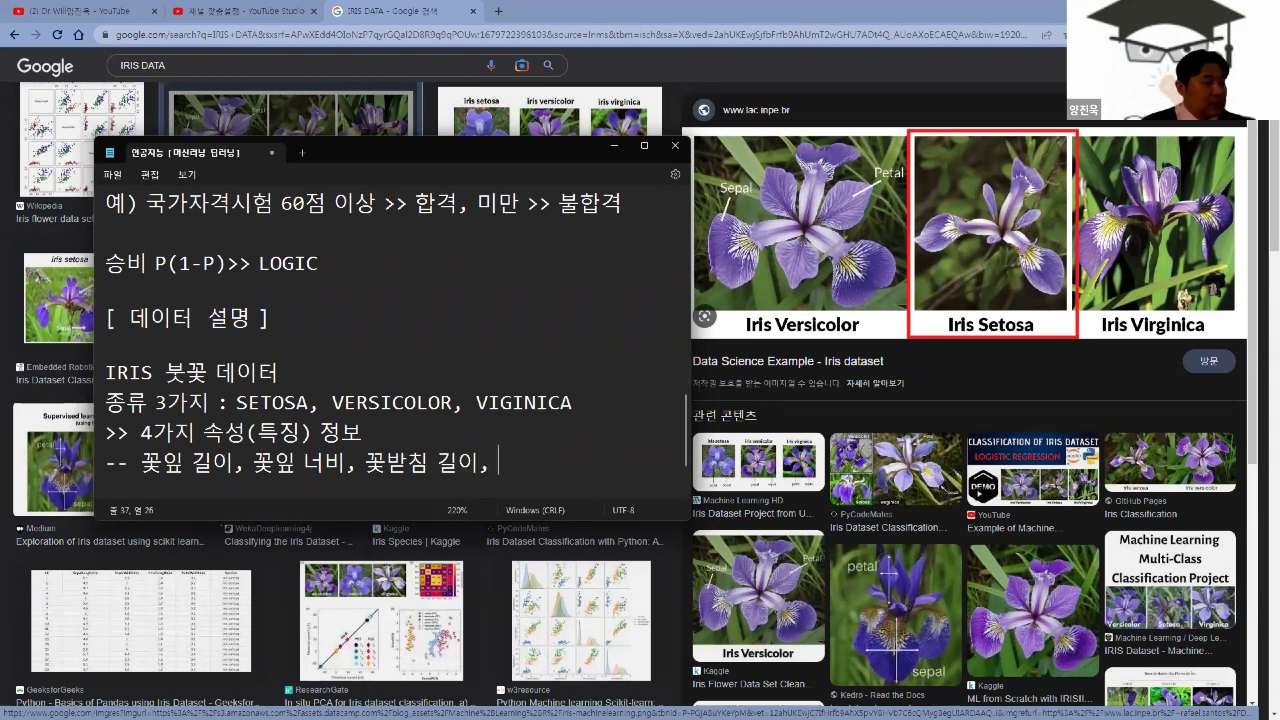
text(꽃바침 )
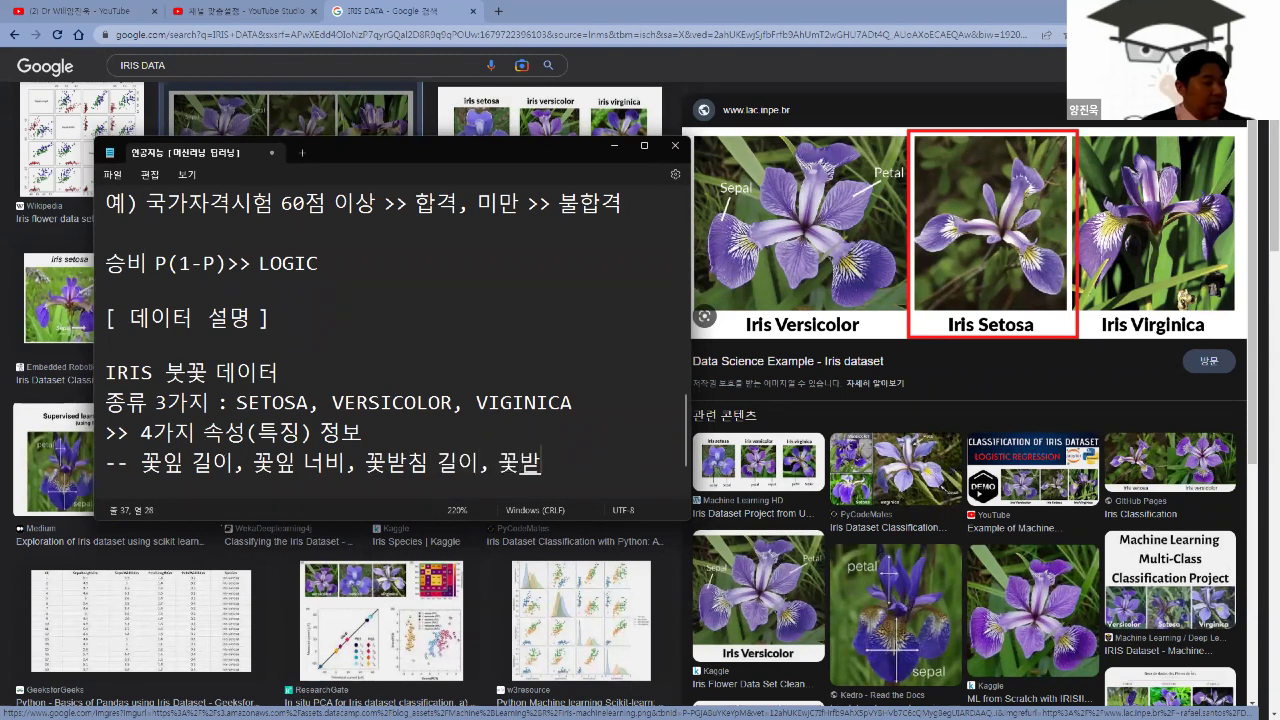
text(너비)
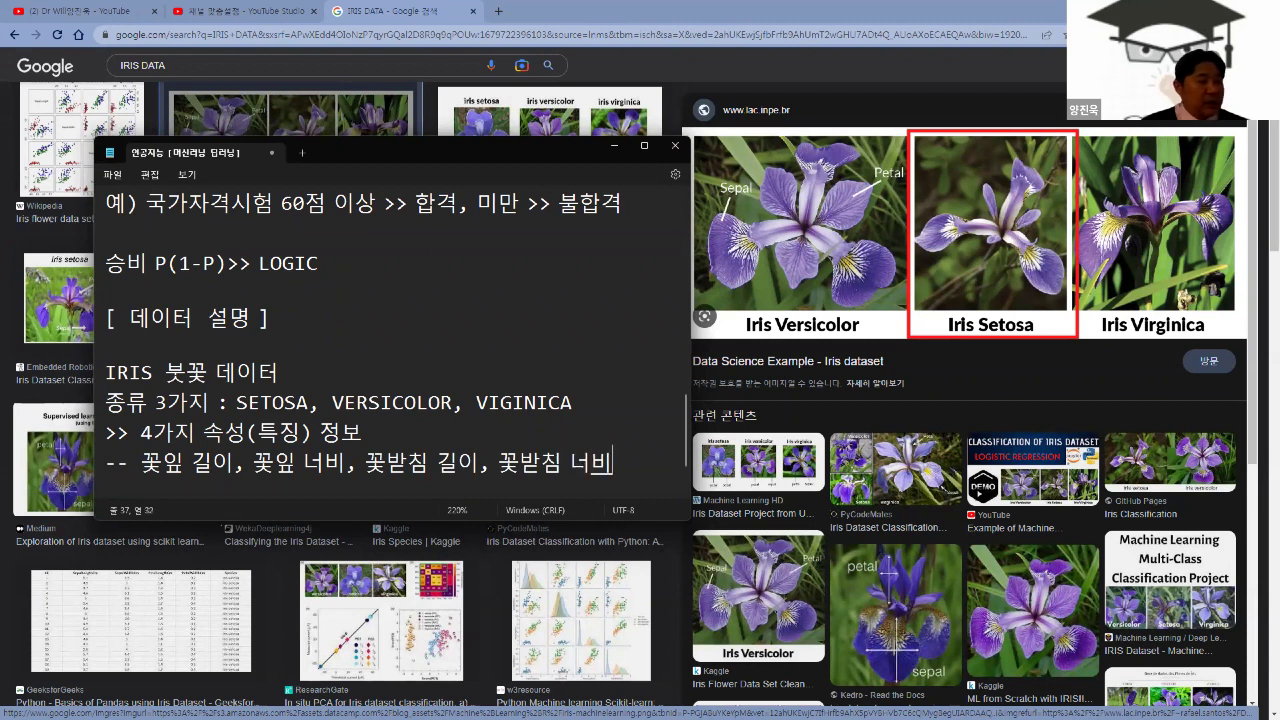
key(BackSpace)
key(BackSpace)
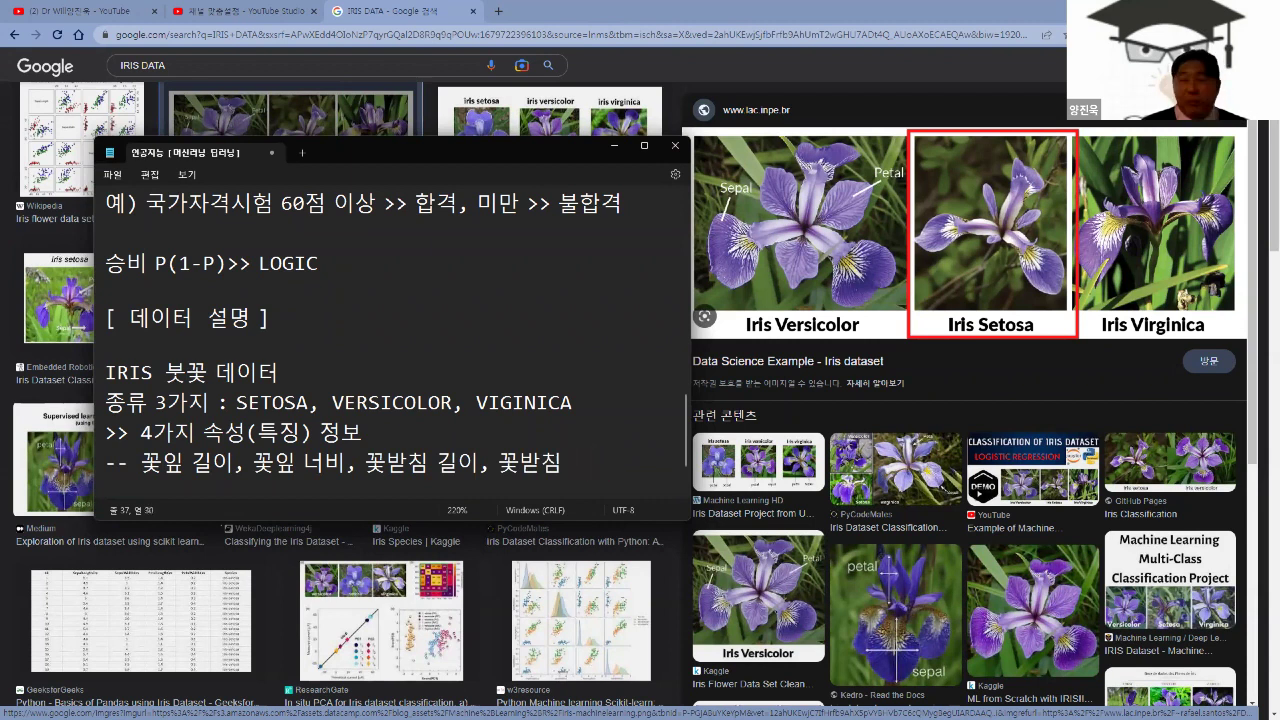
text(넓이)
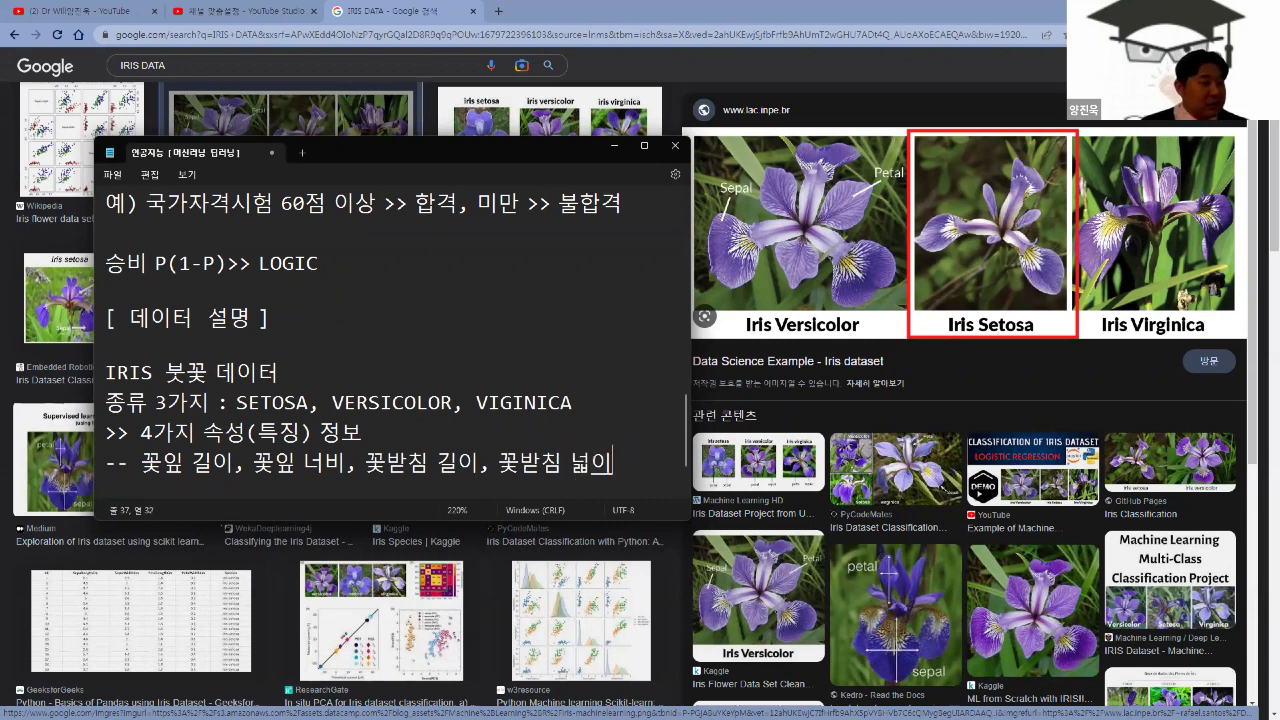
- Replace "너비" with "넓이" in the petal attribute of the dashed line and return to the line's end
click(357, 461)
key(Left)
key(BackSpace)
key(BackSpace)
text(넓)
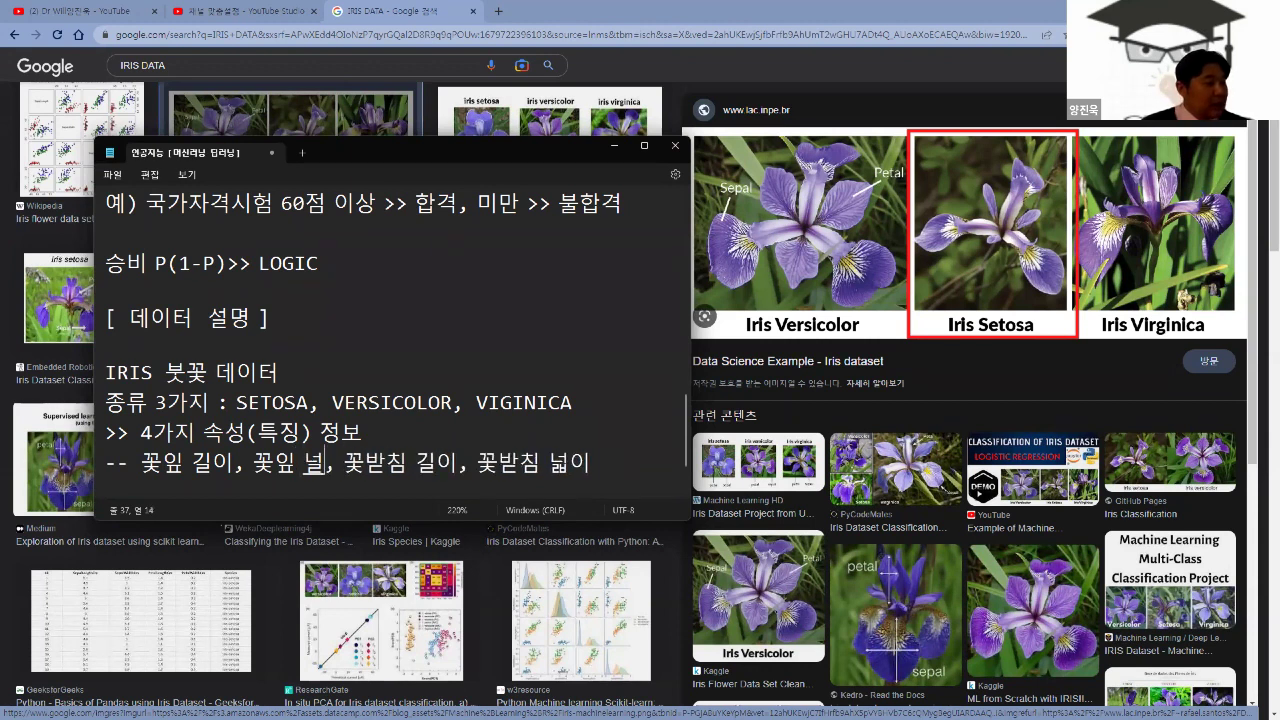
text(이)
key(Right)
key(End)
- Start a new line below the attribute list with ">> 분류 :", keeping blank lines beneath it
key(Return)
key(Return)
key(Return)
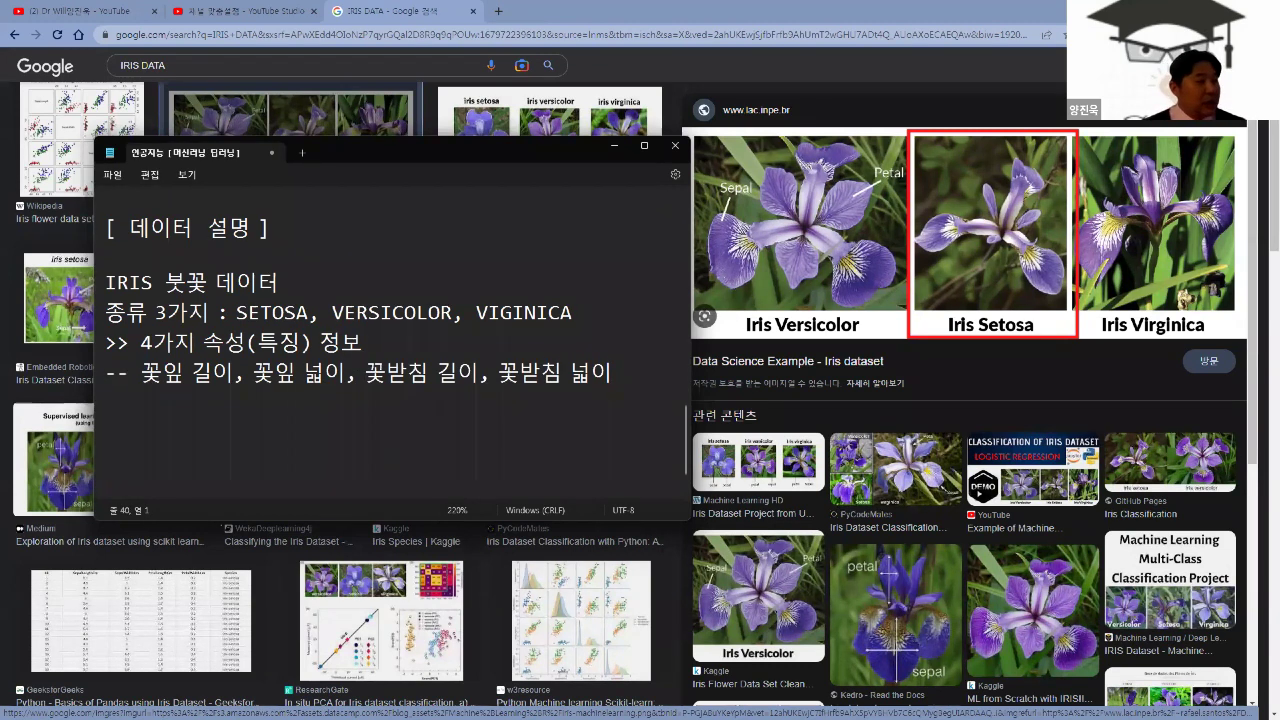
key(Up)
key(Up)
text(>> 분류)
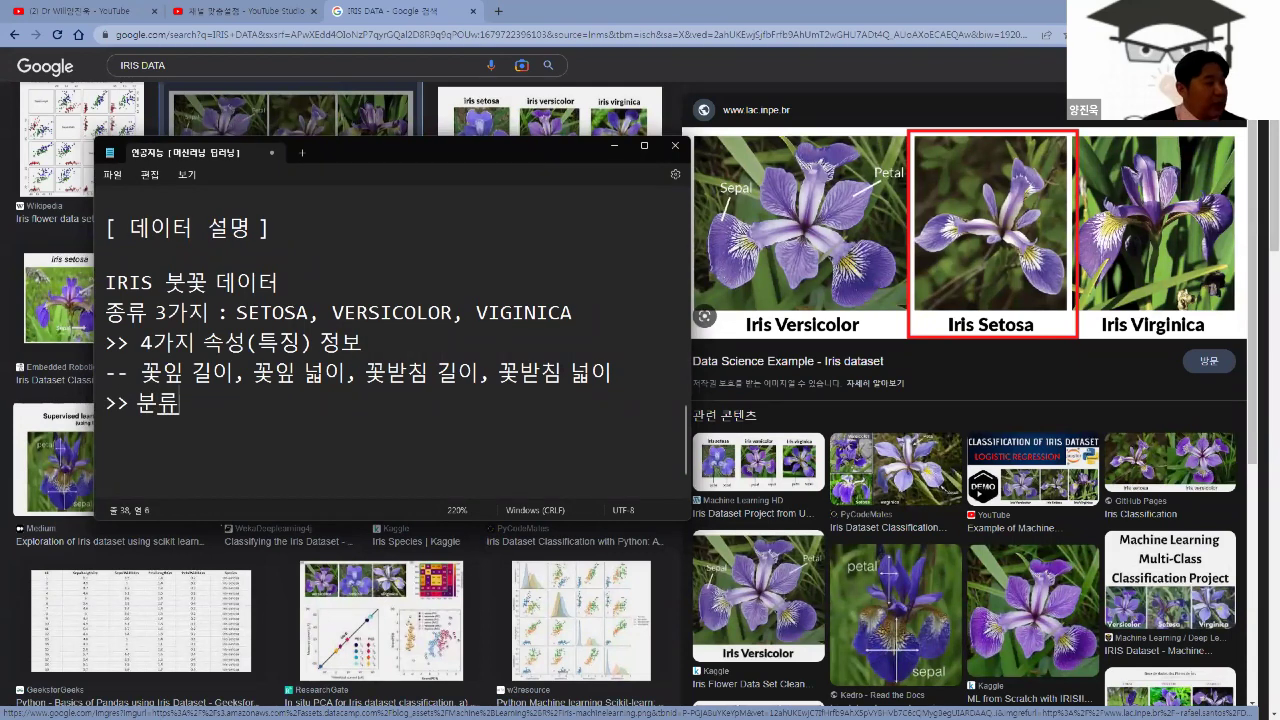
text( :)
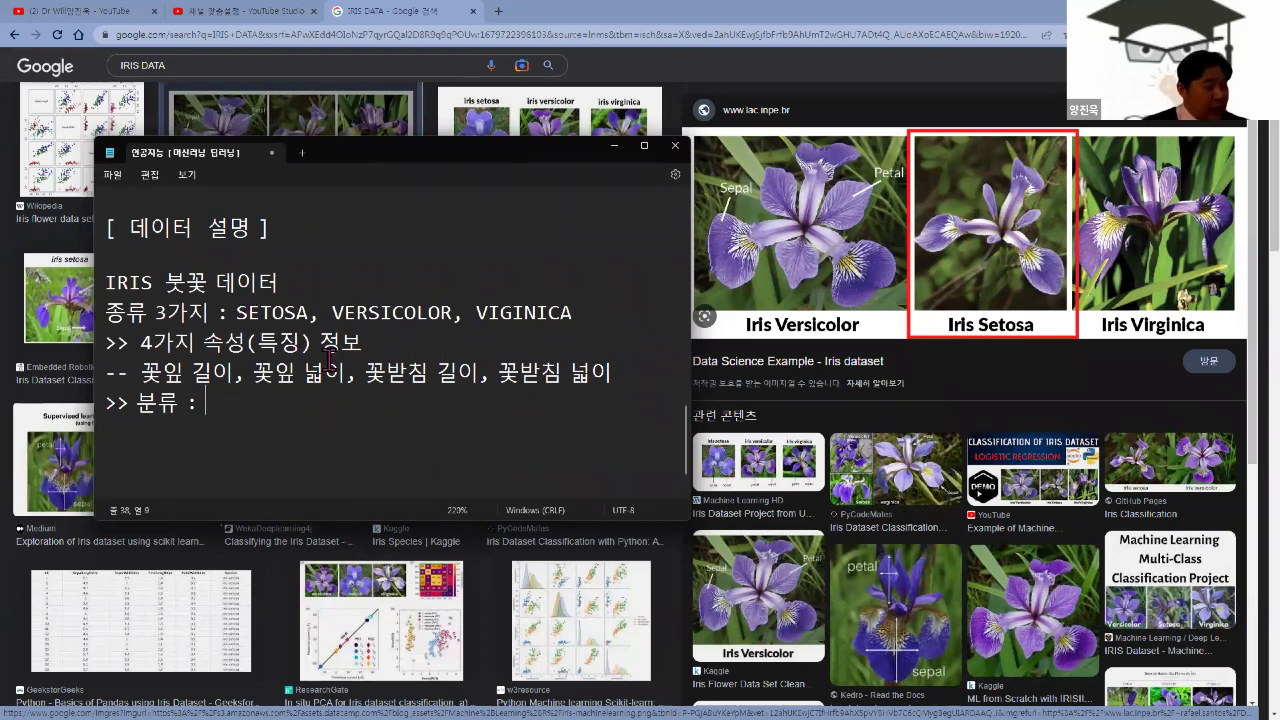
- Write "붓꽃 3가지" after the colon of the 분류 line
text(붓꼬)
key(BackSpace)
key(BackSpace)
key(BackSpace)
text(붓꽃 )
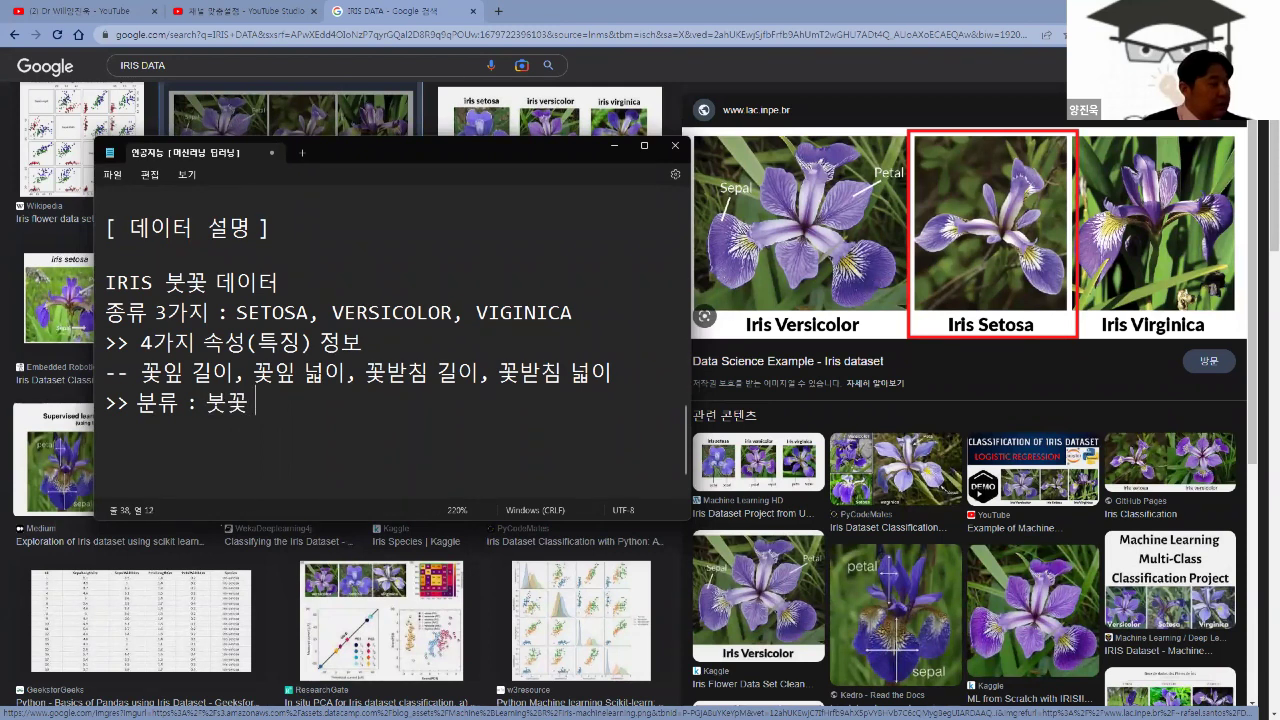
text(ㅈㅗㅇ)
key(BackSpace)
key(BackSpace)
text(3가지)
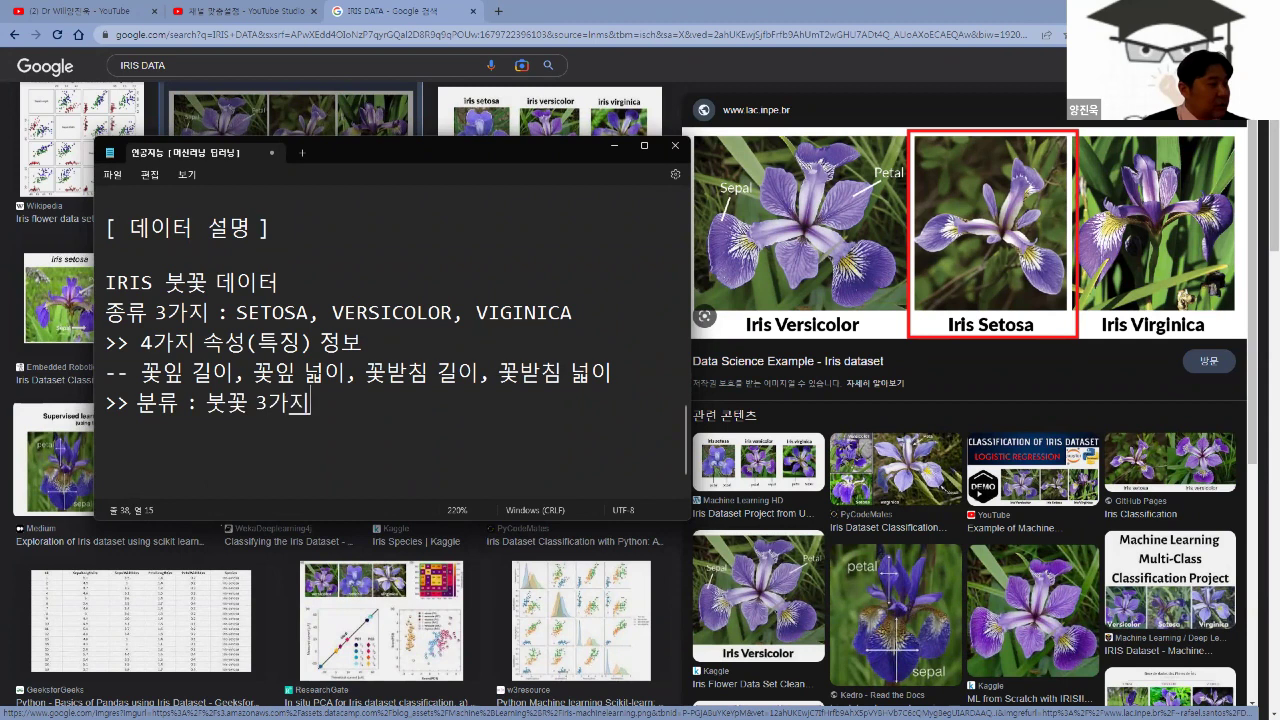
- Complete the 분류 line with " 중 하나를 예측하는 것"
text( 주ㅇ 하나로 ㅂㅓㄹ)
key(BackSpace)
key(BackSpace)
key(BackSpace)
key(BackSpace)
key(BackSpace)
text(를 ㅁㅏㅈㅊㅜ)
key(BackSpace)
key(BackSpace)
key(BackSpace)
text(ㅇㅖㅊㅡㄱㅎㅏㄴㅡㄴ ㄱㅓㅅ)
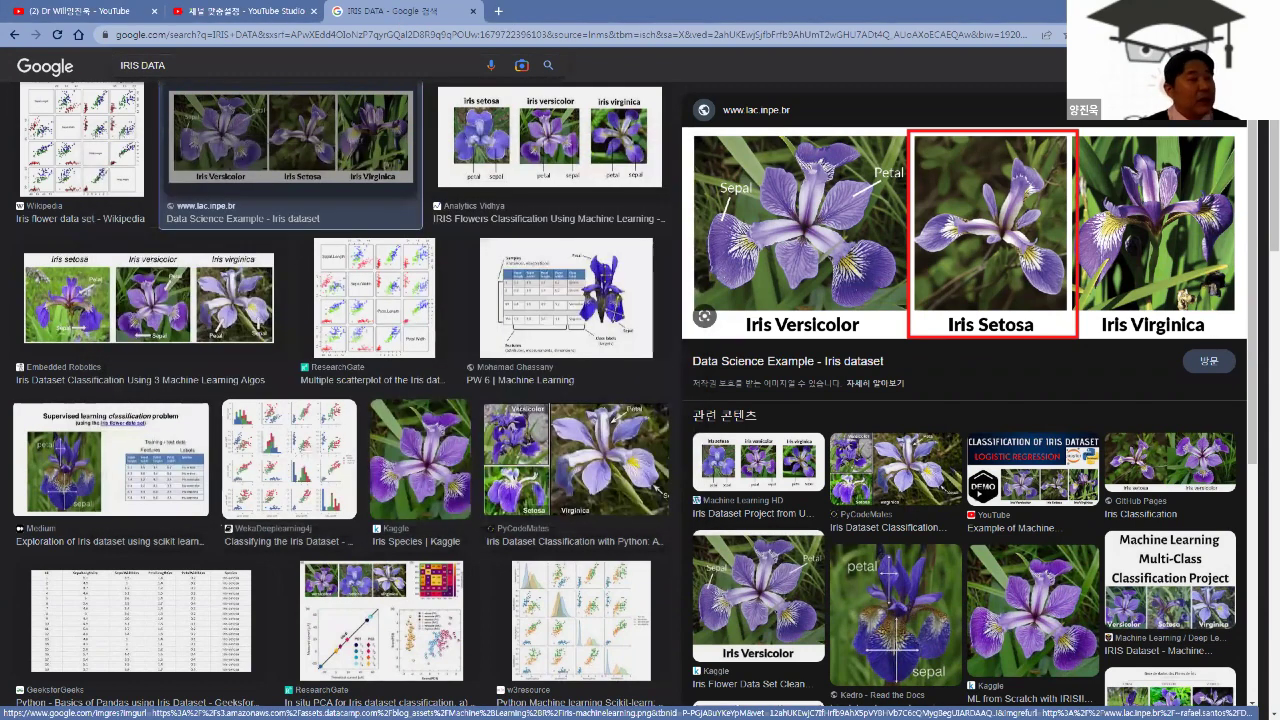
- Switch to Orange and show the Data widget category
key(alt+Tab)
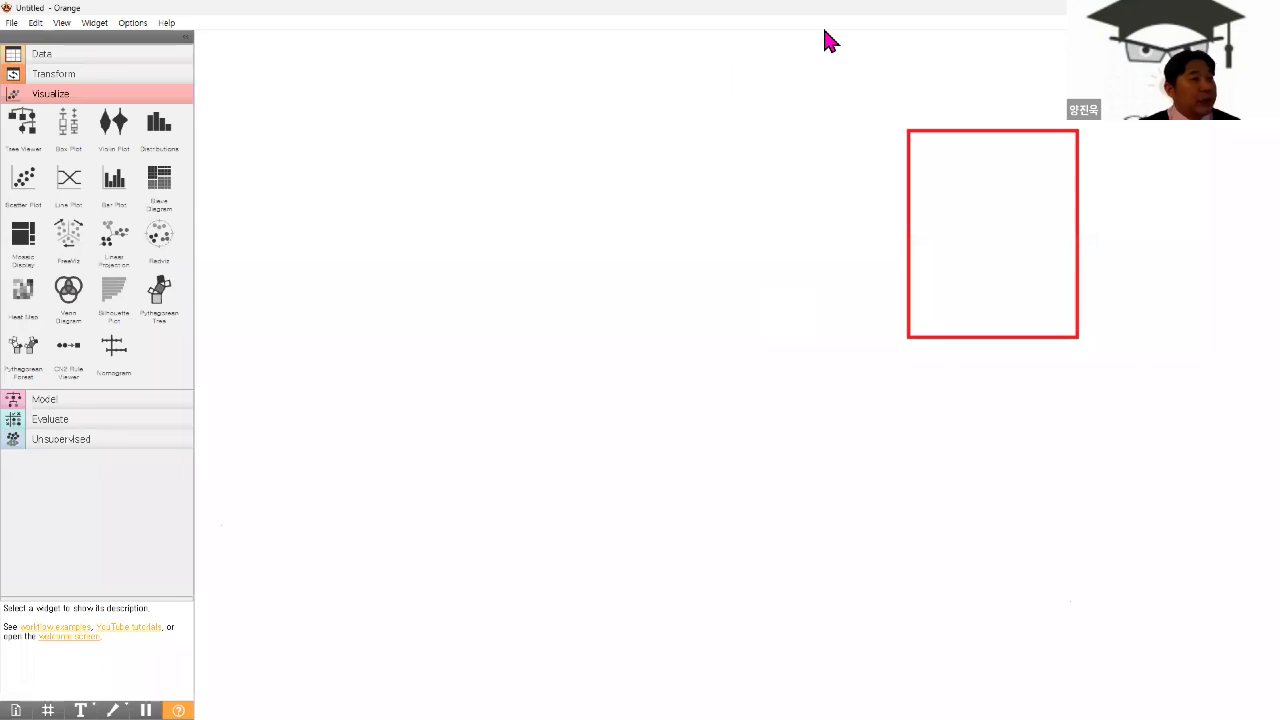
click(68, 56)
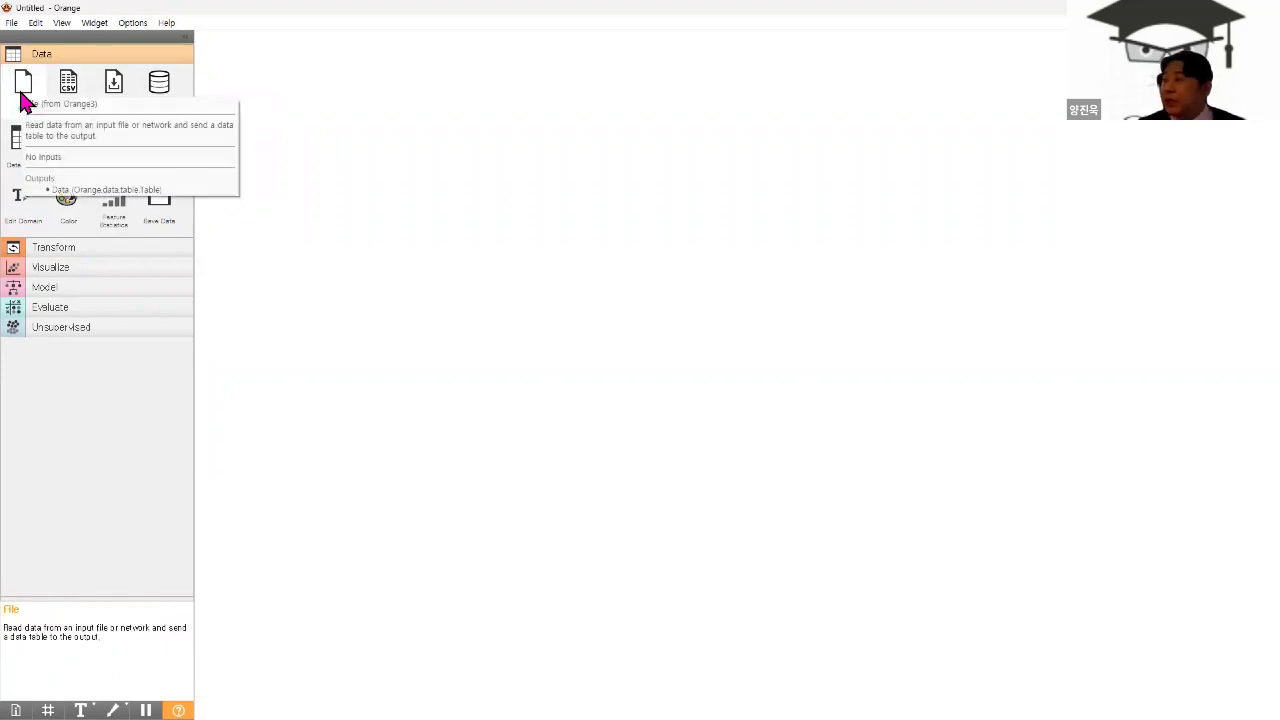
drag(22, 98, 366, 217)
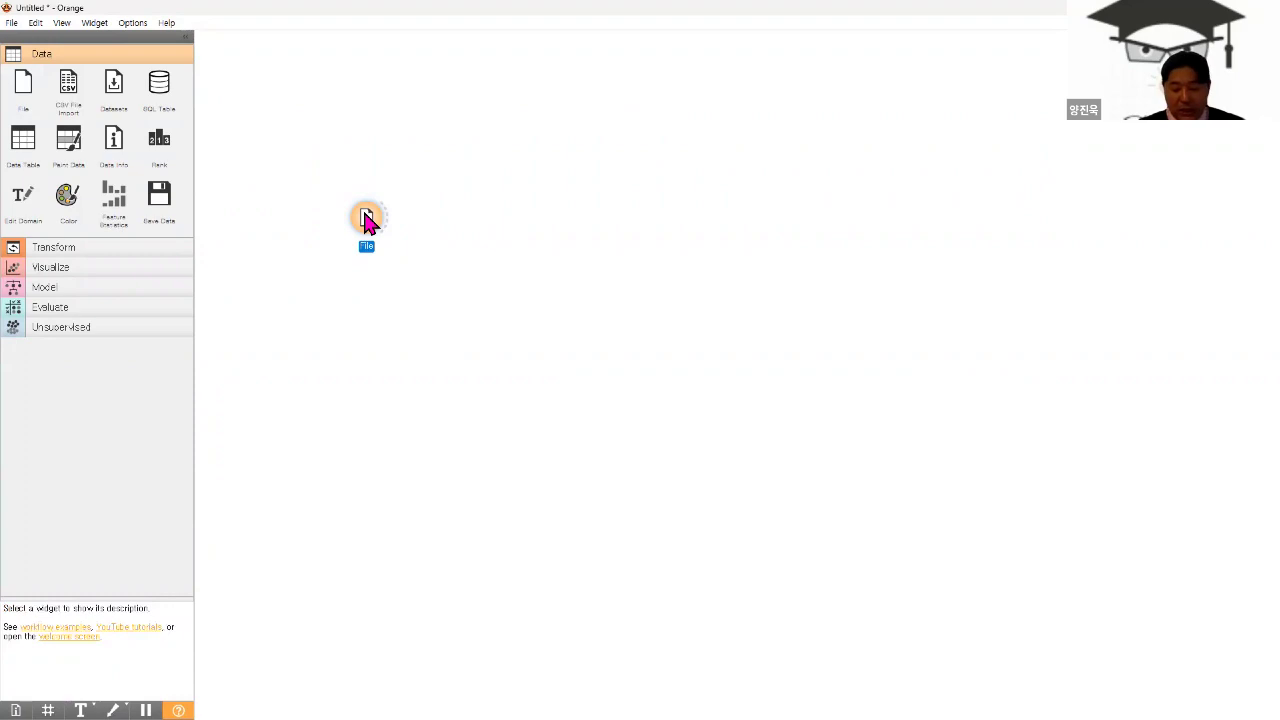
key(Delete)
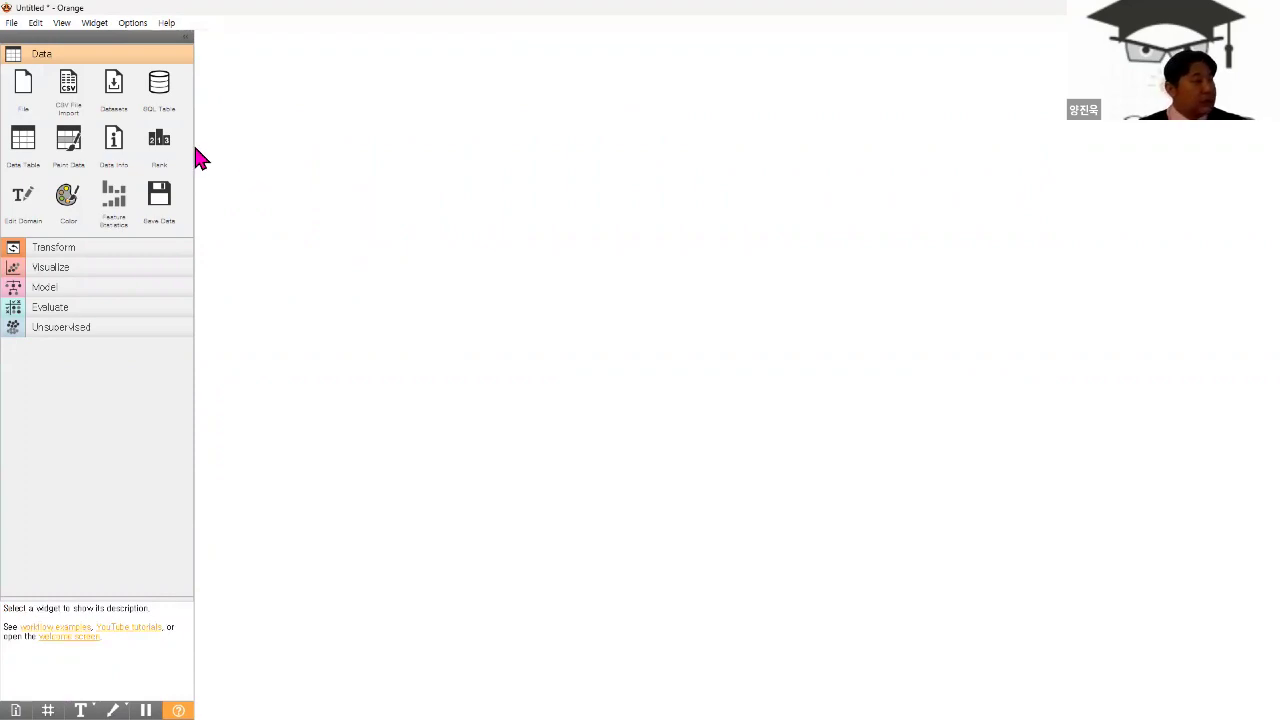
drag(24, 90, 338, 218)
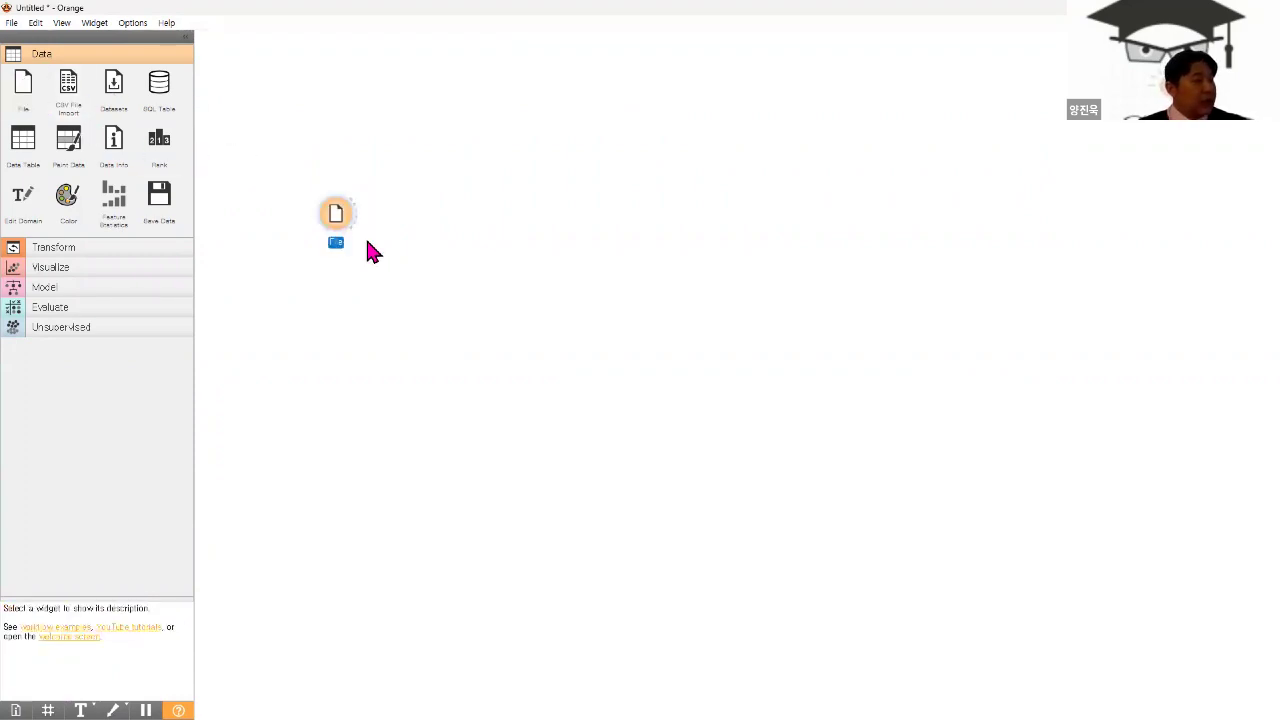
right_click(338, 228)
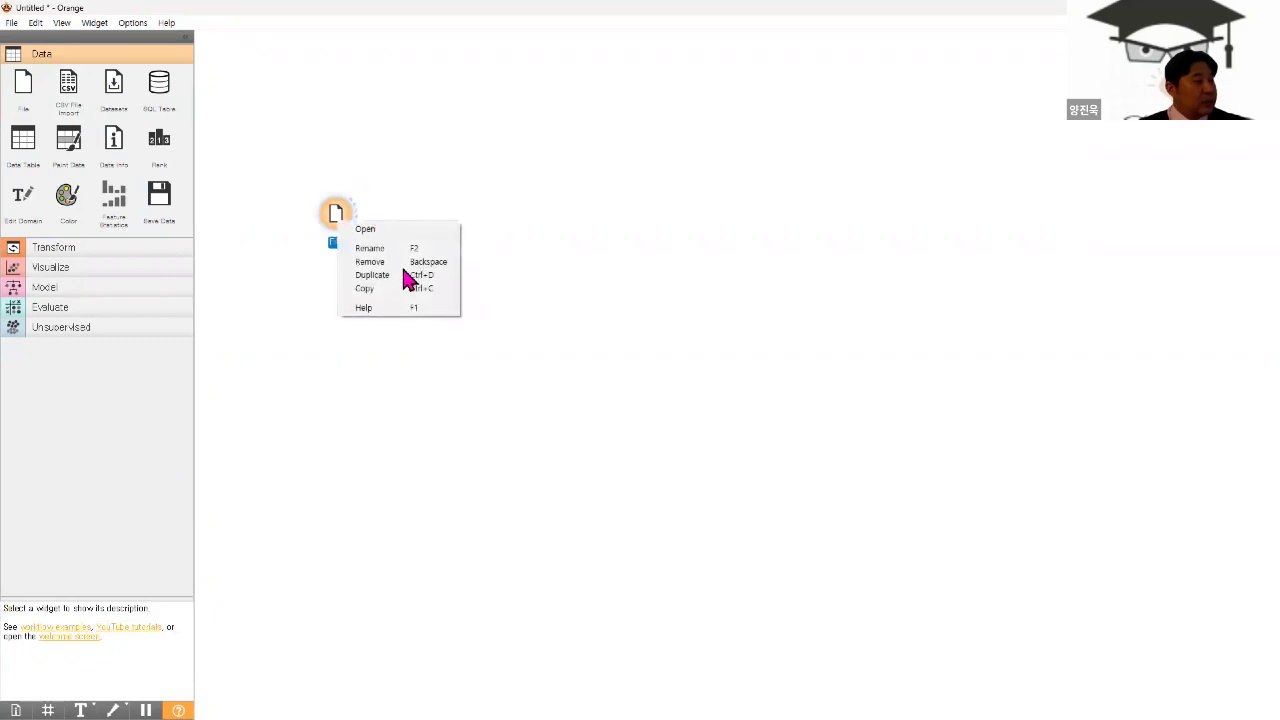
click(370, 262)
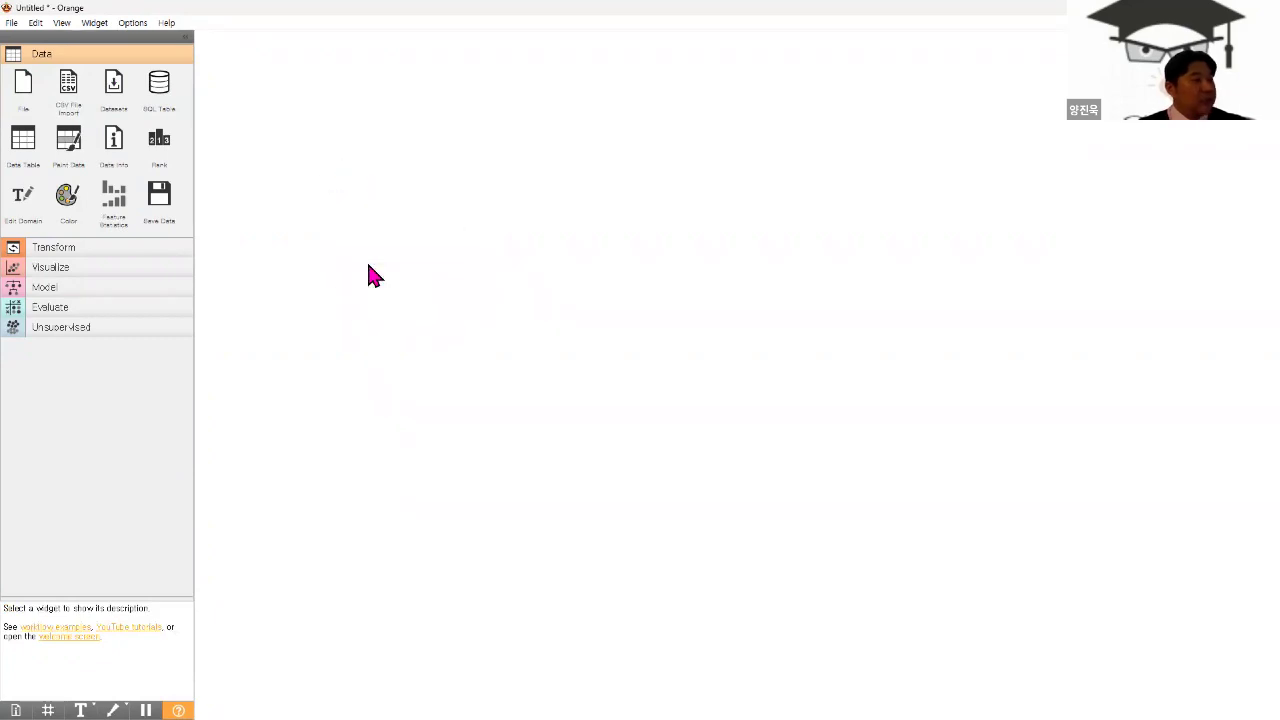
- Add a File widget to the canvas, remove the extra File (1) copy, and reposition the remaining widget
double_click(23, 106)
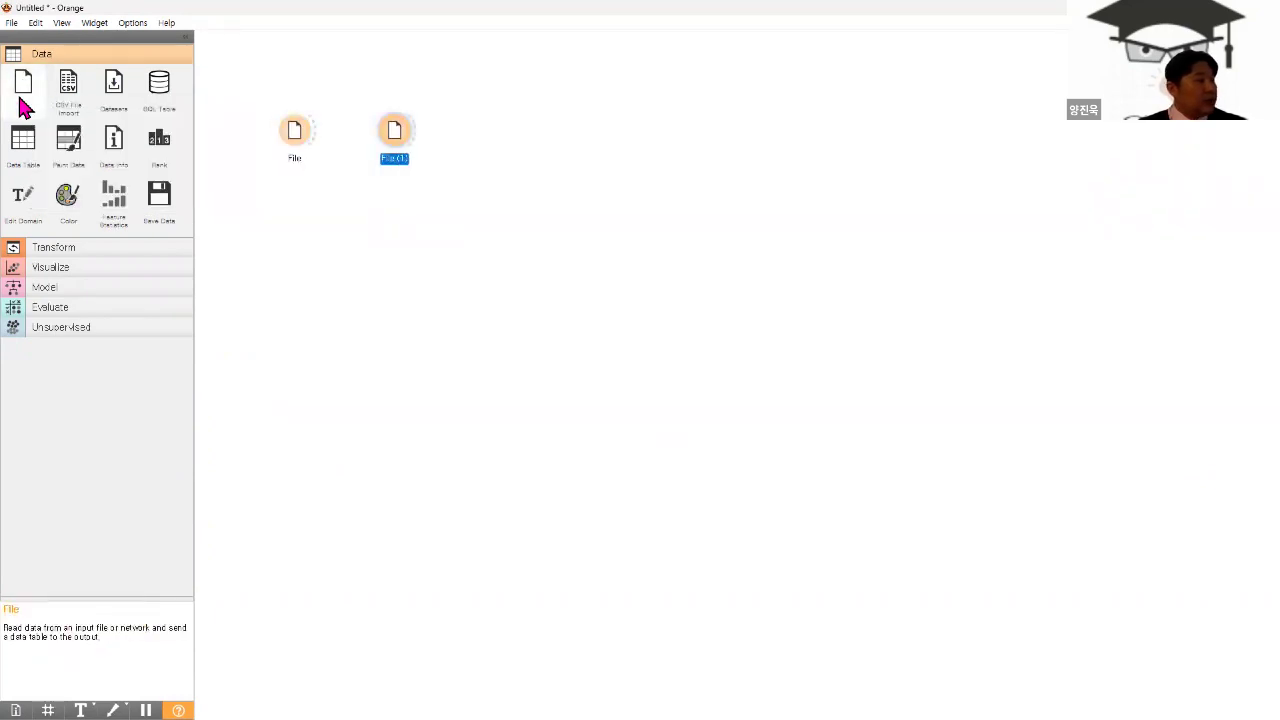
right_click(397, 137)
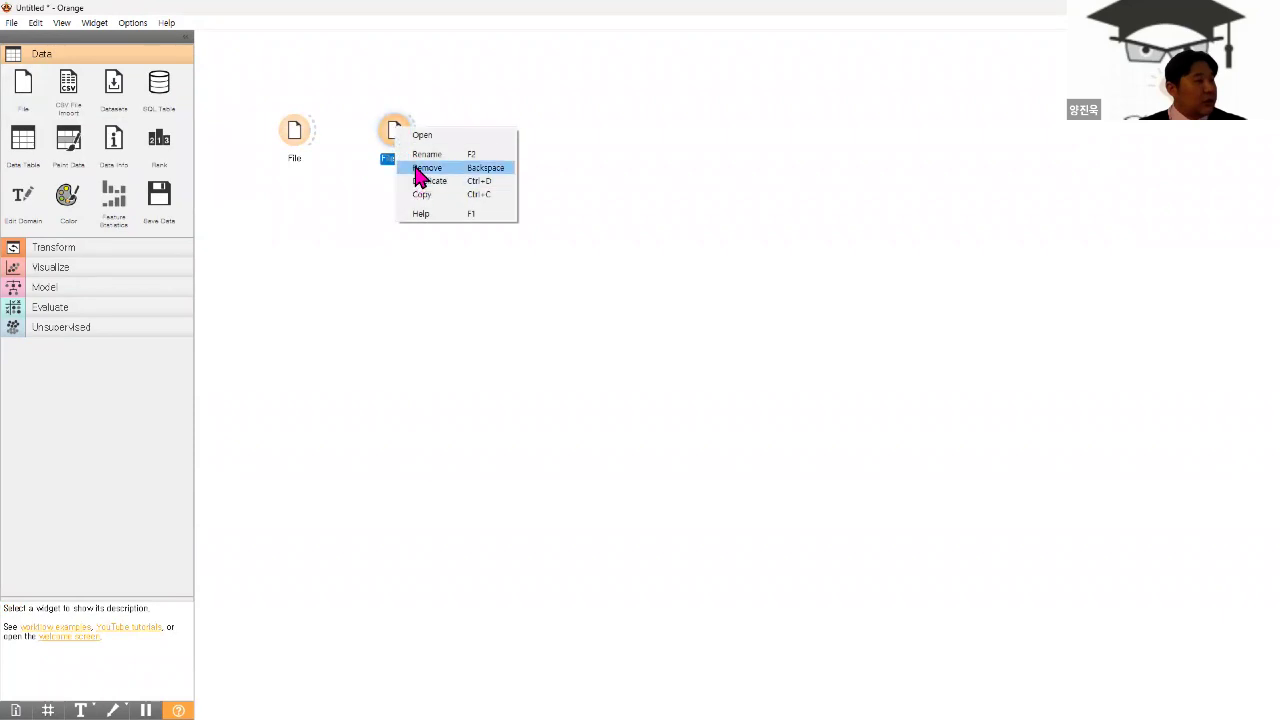
click(414, 168)
drag(300, 143, 324, 180)
drag(378, 251, 488, 412)
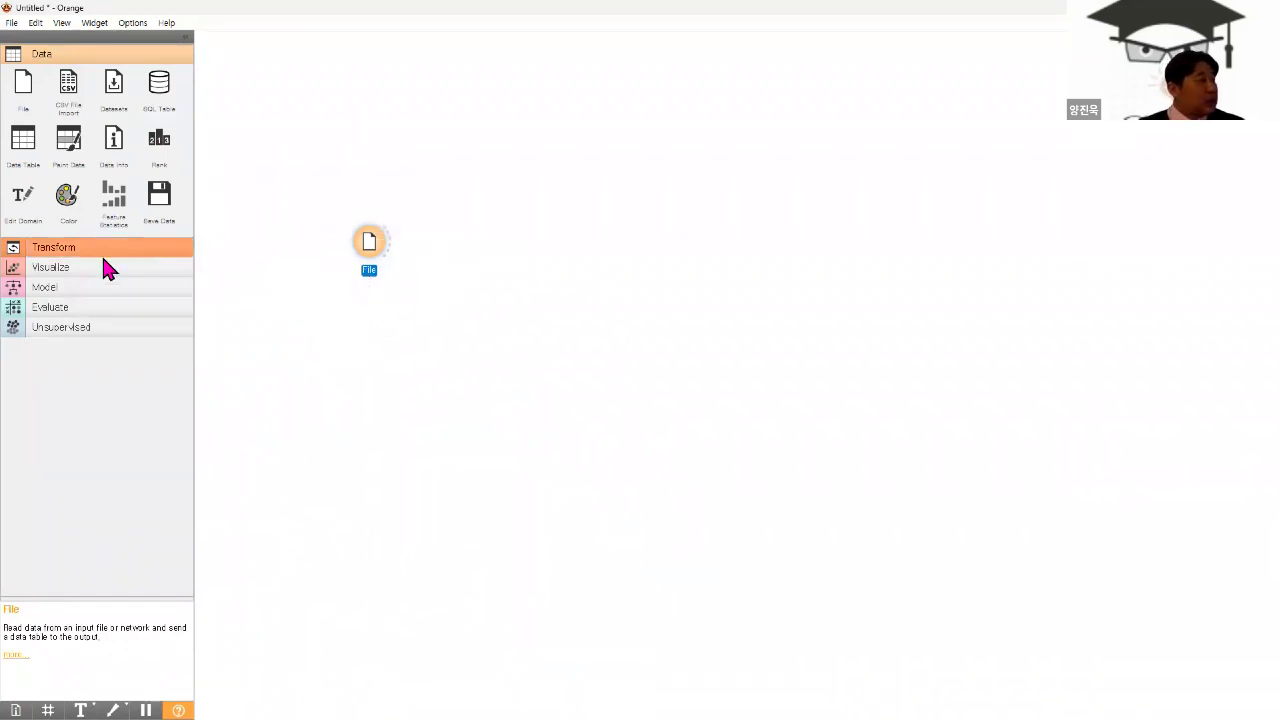
- Open the File widget on the canvas to show its data source settings
right_click(362, 247)
click(387, 247)
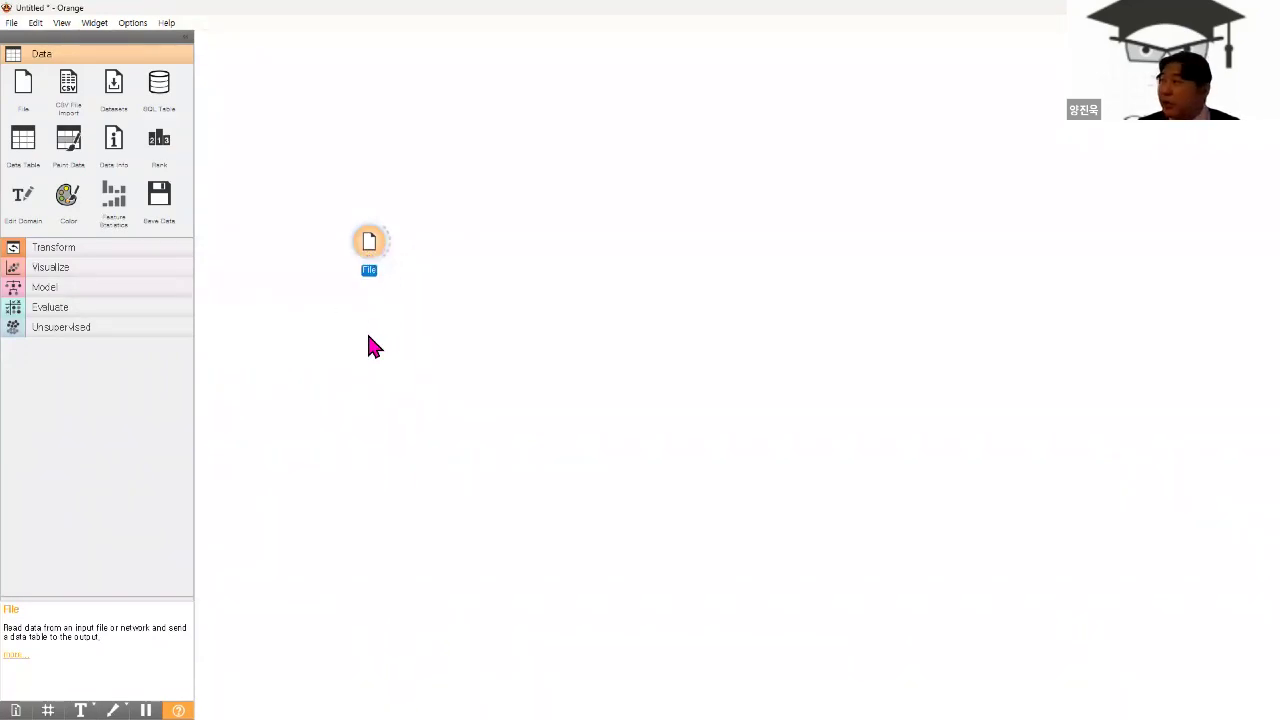
double_click(370, 244)
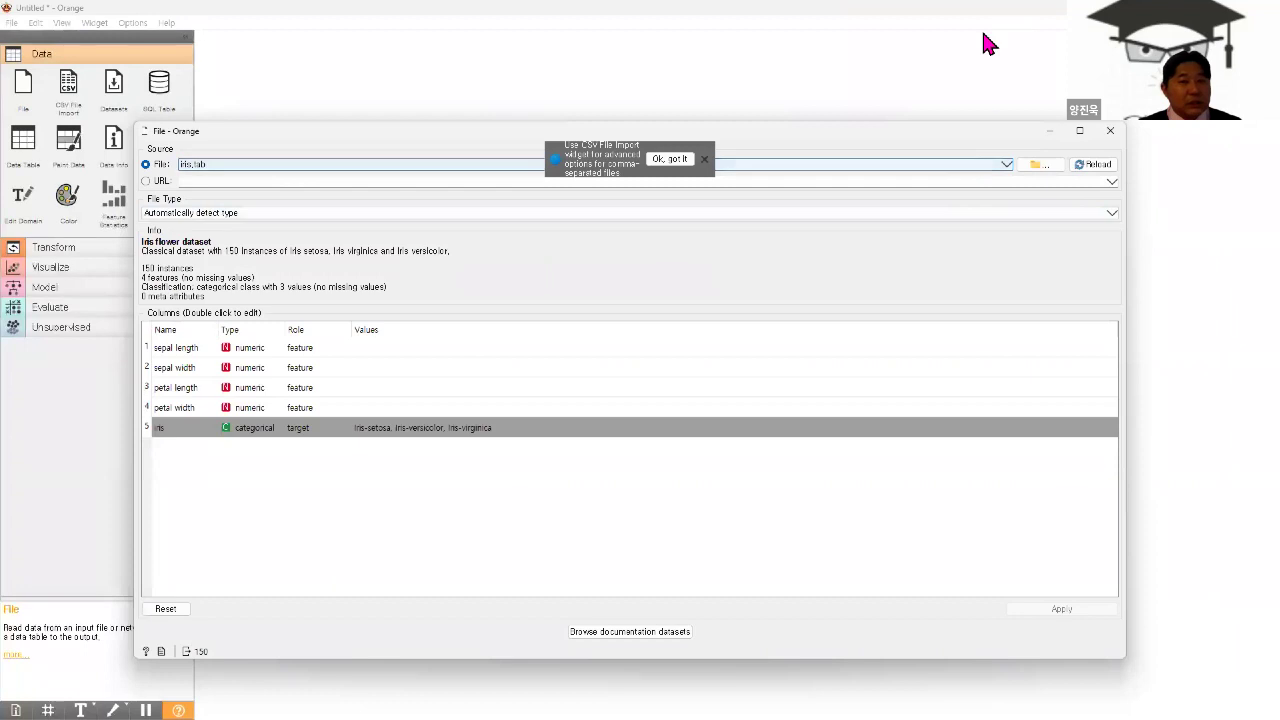
- Choose iris.tab as the File widget's source, dismissing the CSV import hint and shifting the widget's window
click(1031, 164)
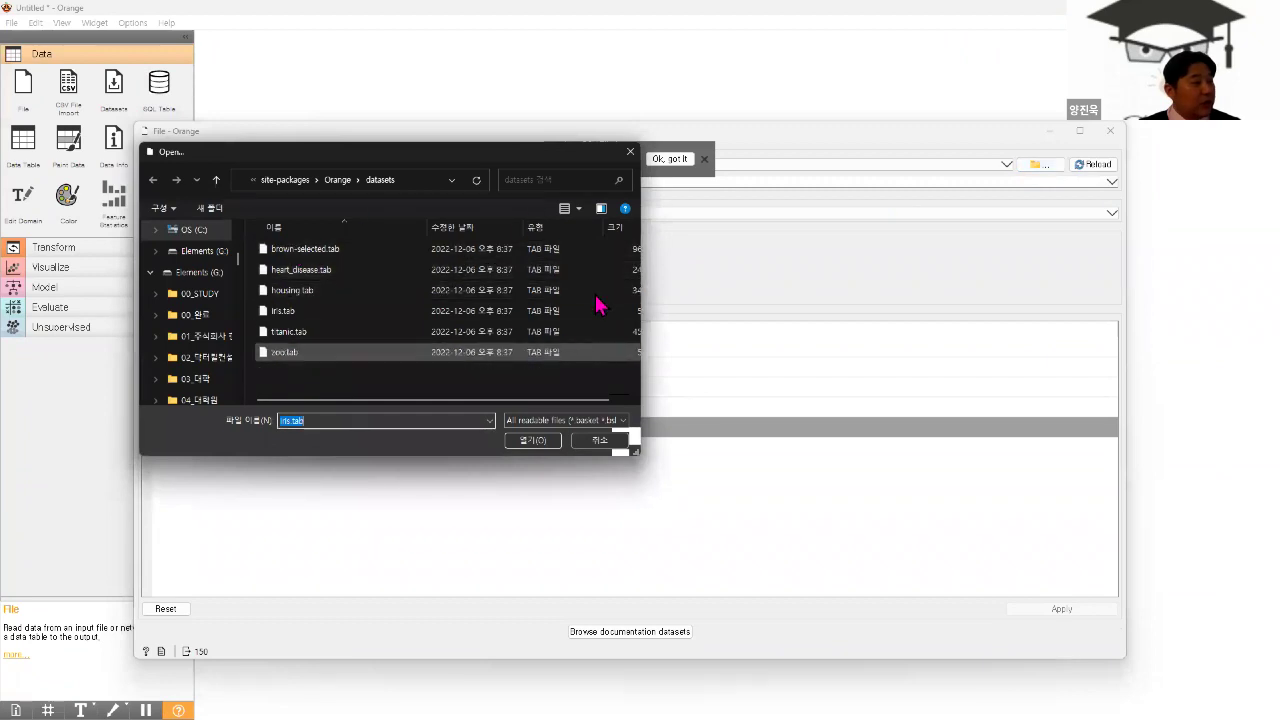
click(630, 151)
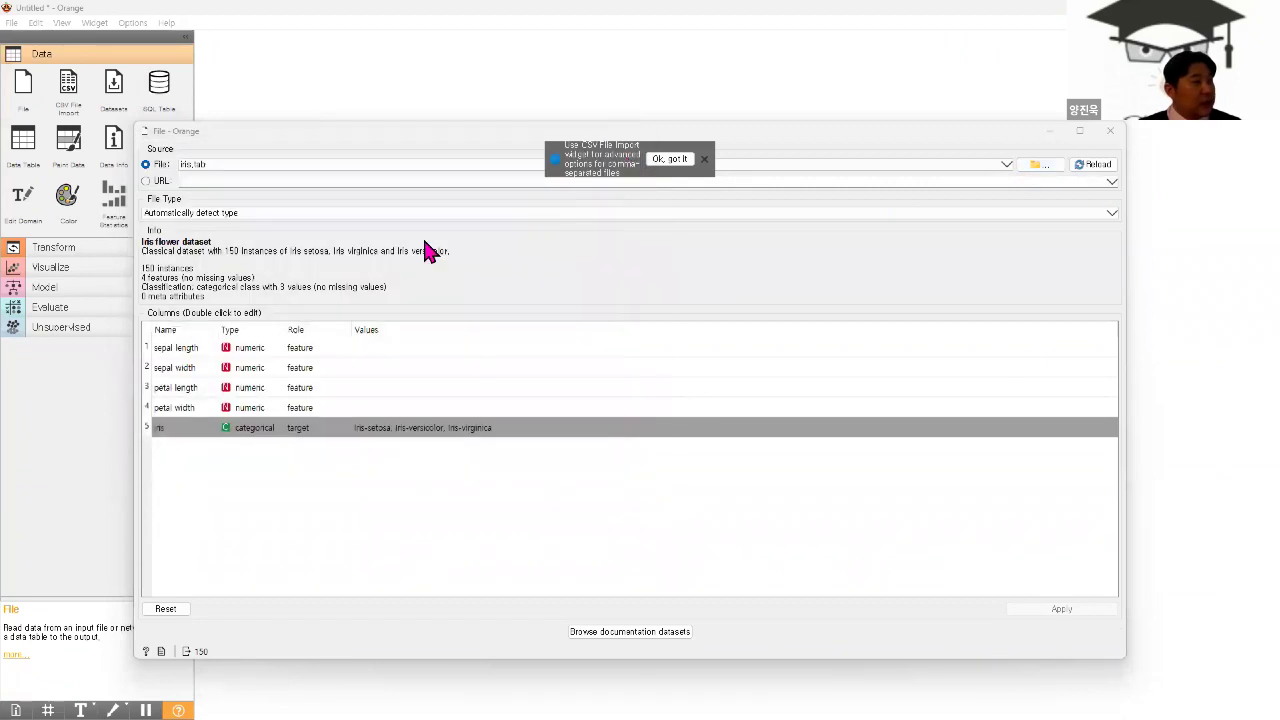
click(243, 163)
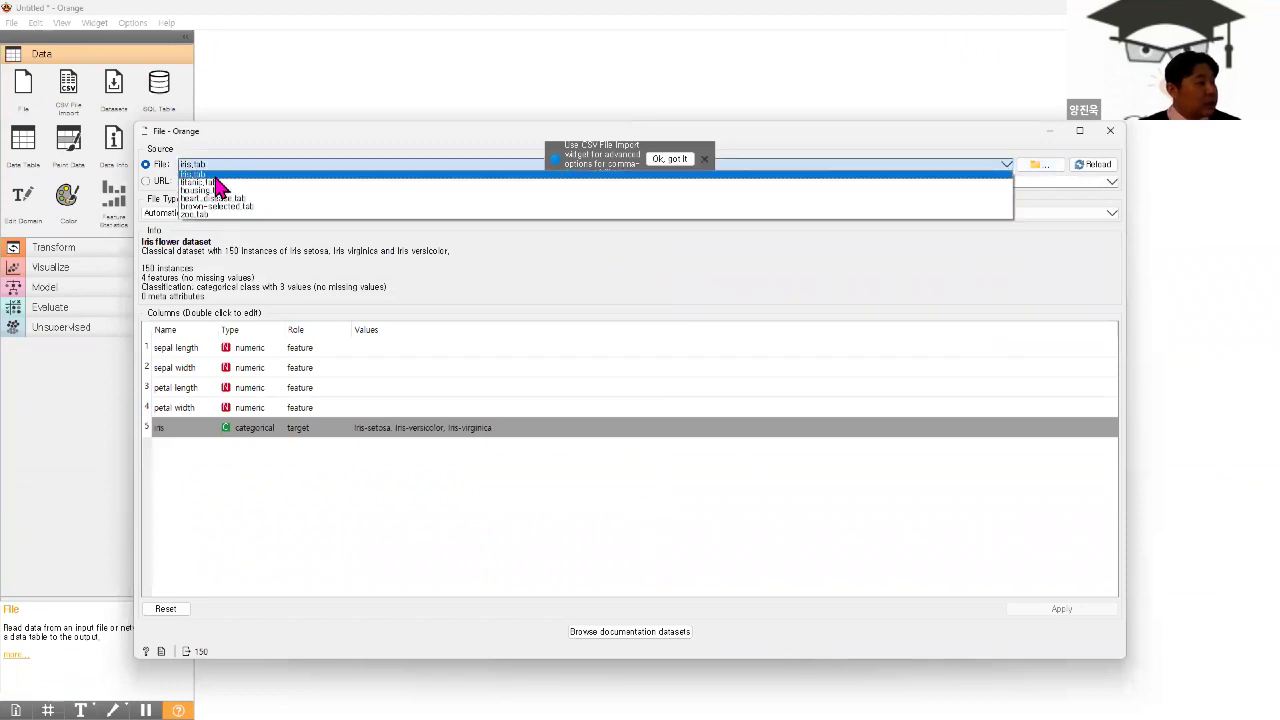
click(215, 175)
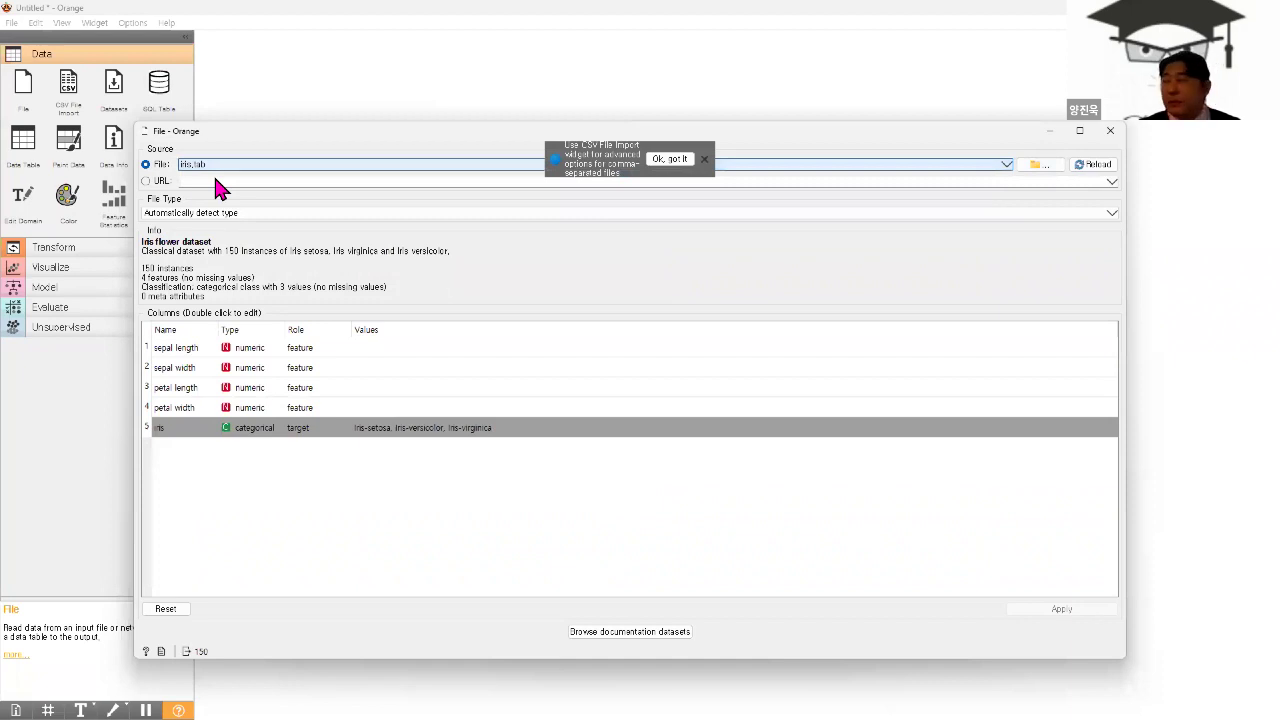
click(704, 159)
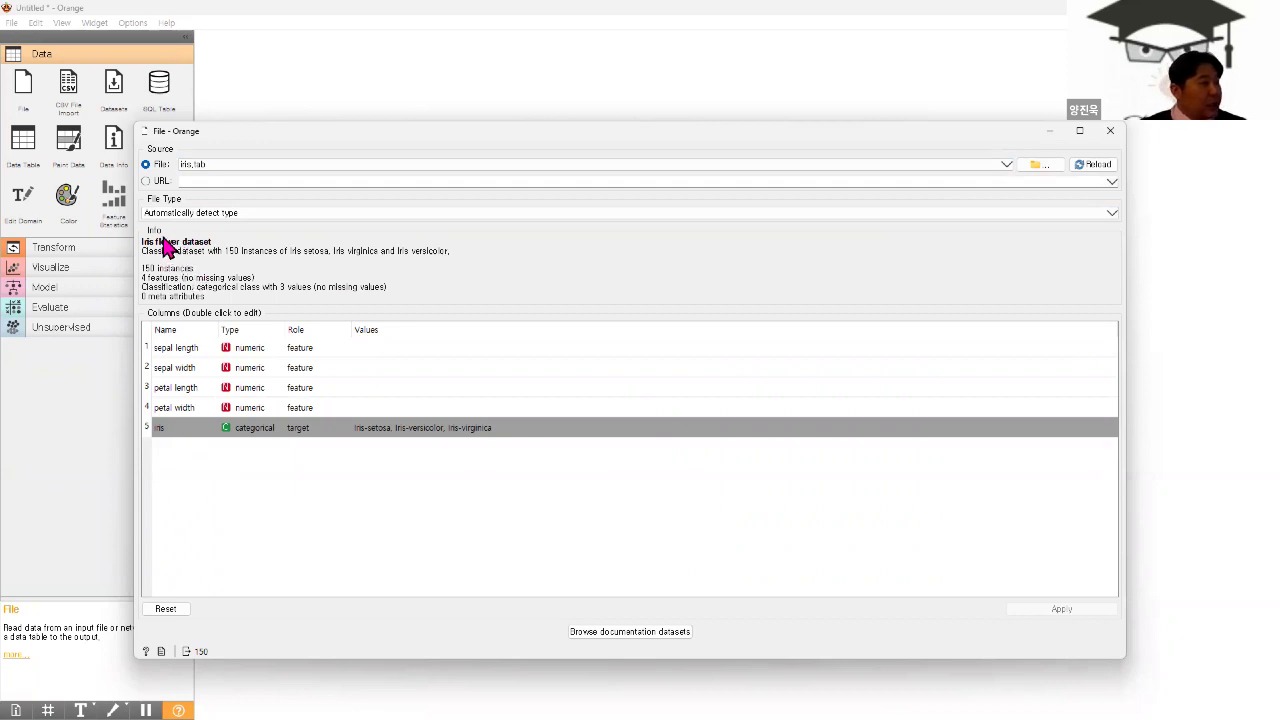
drag(530, 122, 647, 111)
- Box the Info heading in red and write the on-screen note "df = read.csv()" beside the dataset information
drag(200, 199, 224, 221)
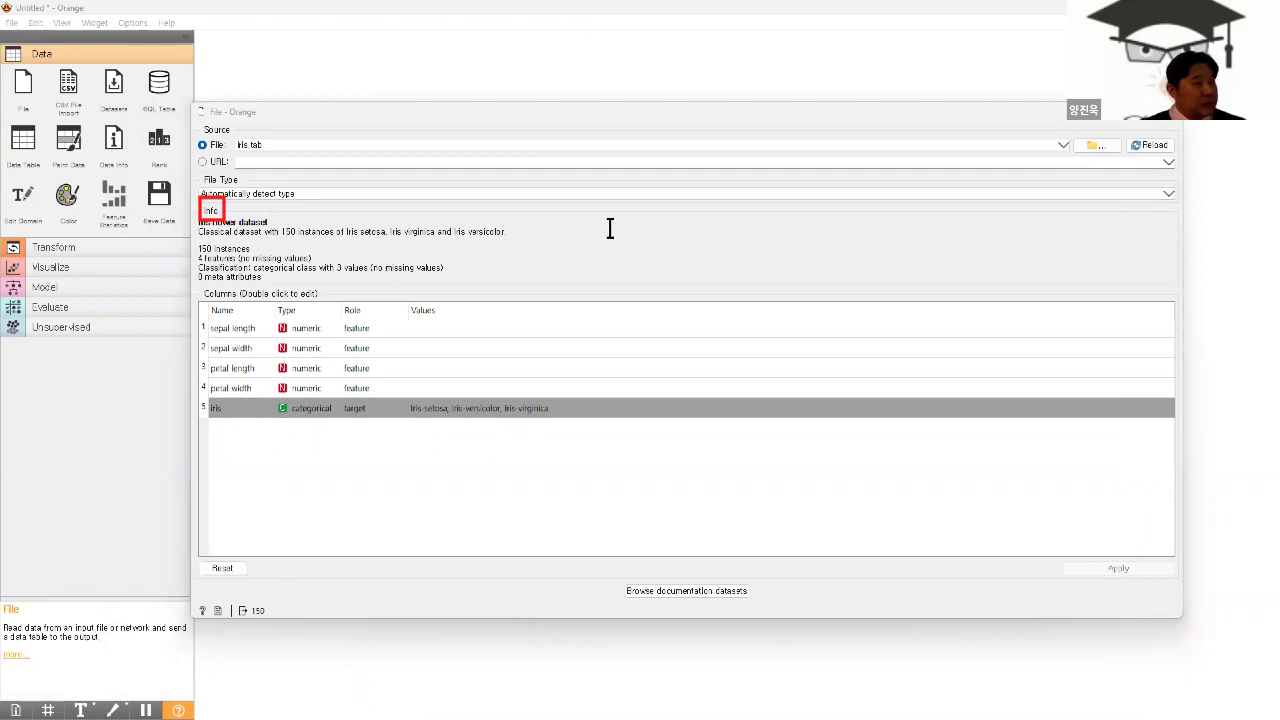
click(681, 228)
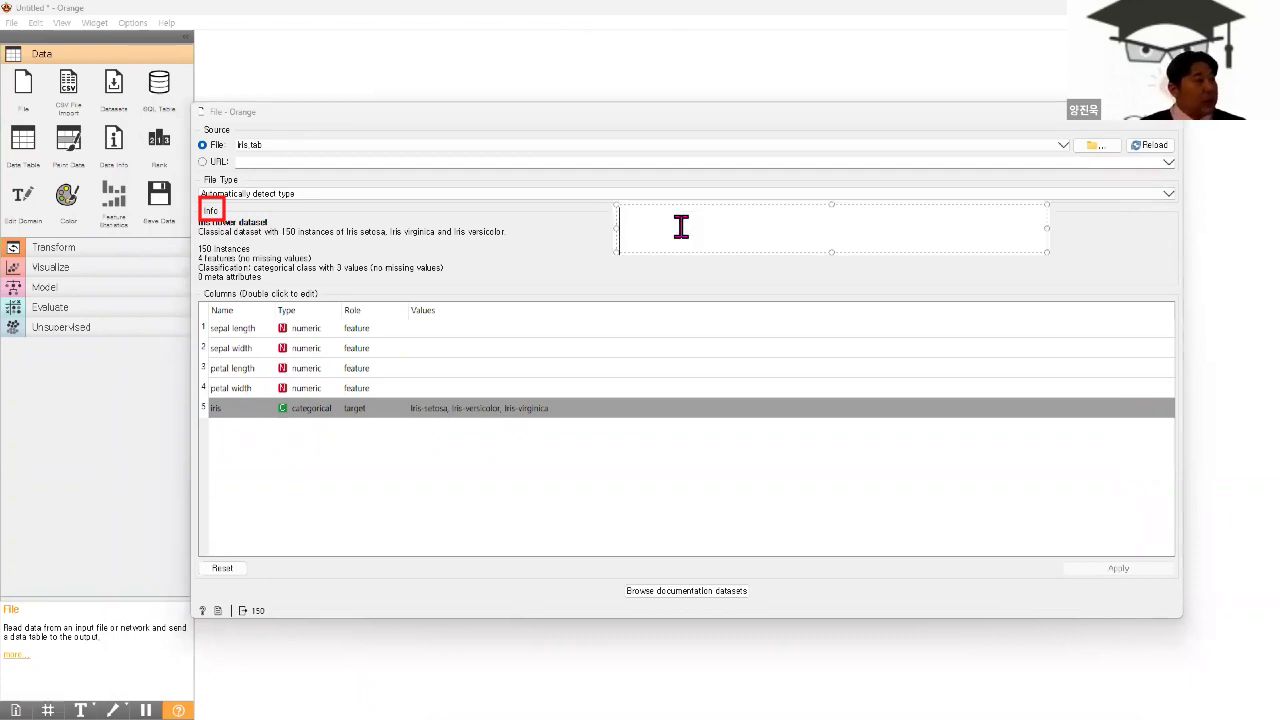
text(ㄹ)
key(BackSpace)
key(BackSpace)
text(DF)
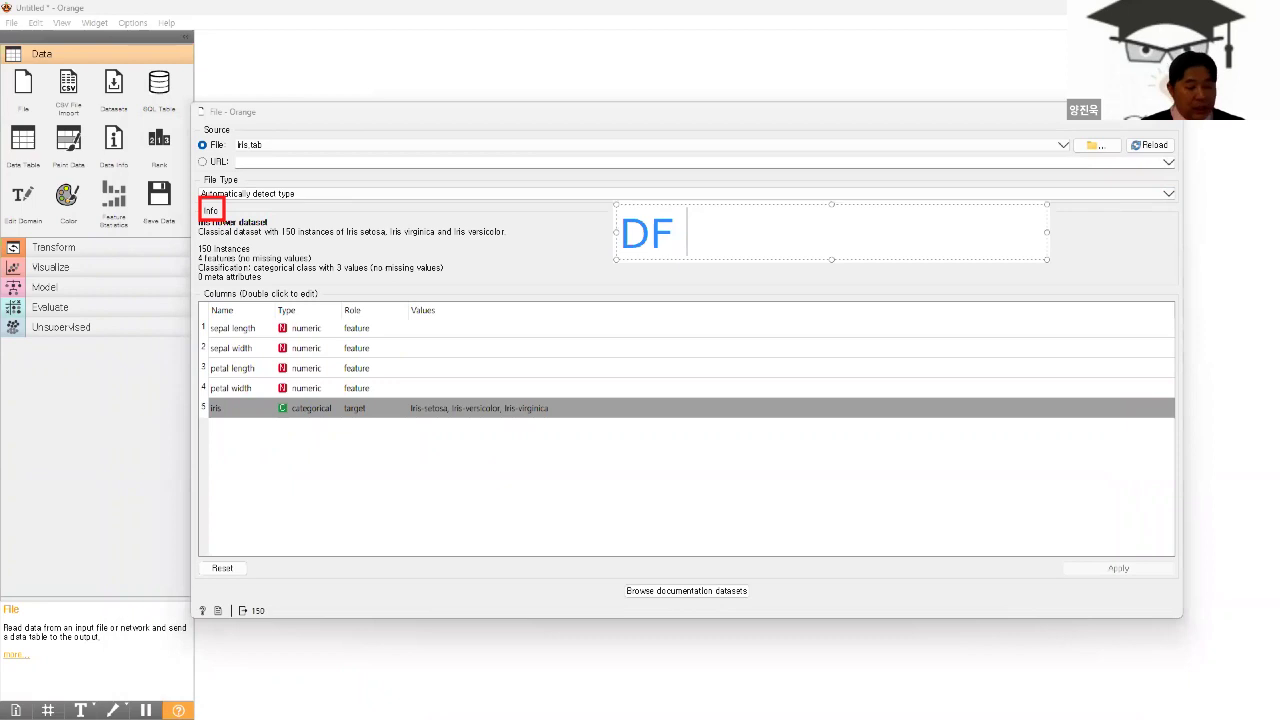
key(BackSpace)
key(BackSpace)
text(df = res)
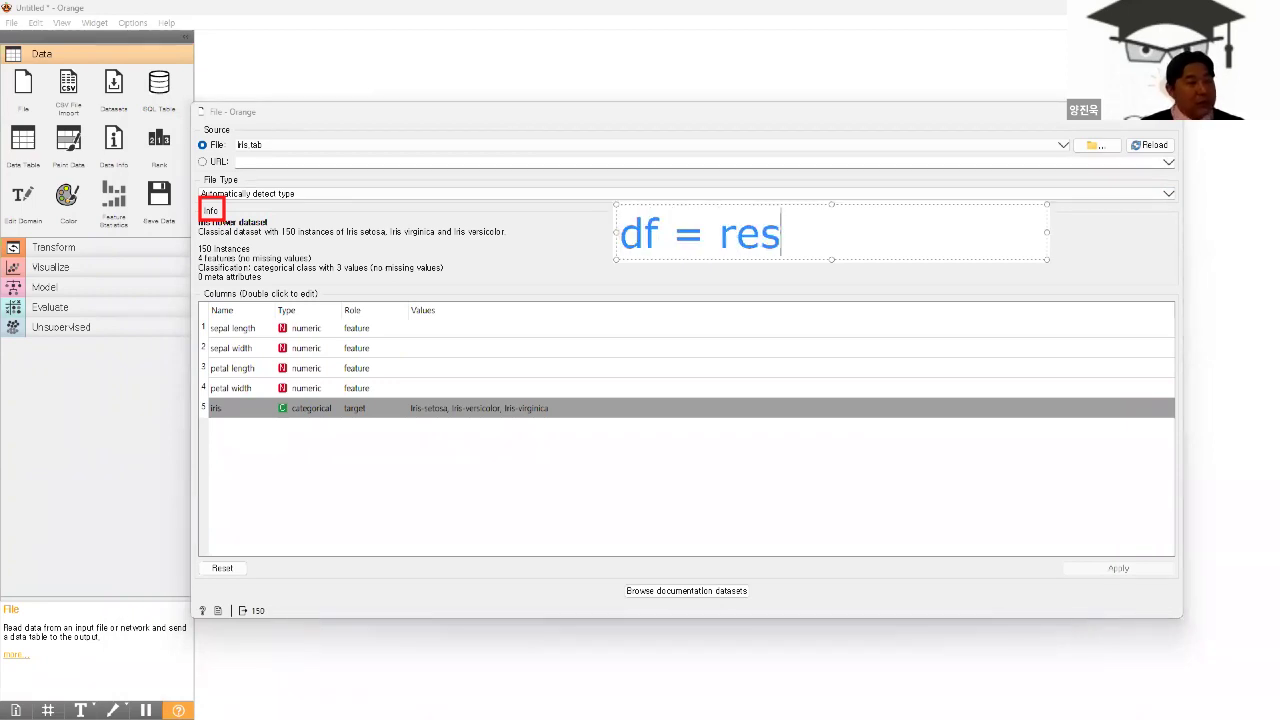
key(BackSpace)
text(ad.cs)
key(BackSpace)
text(d./)
key(BackSpace)
text(csv())
- Add "df.info()" as the note's second line, then clear the on-screen annotations
key(Return)
text(df,)
key(BackSpace)
text(.info())
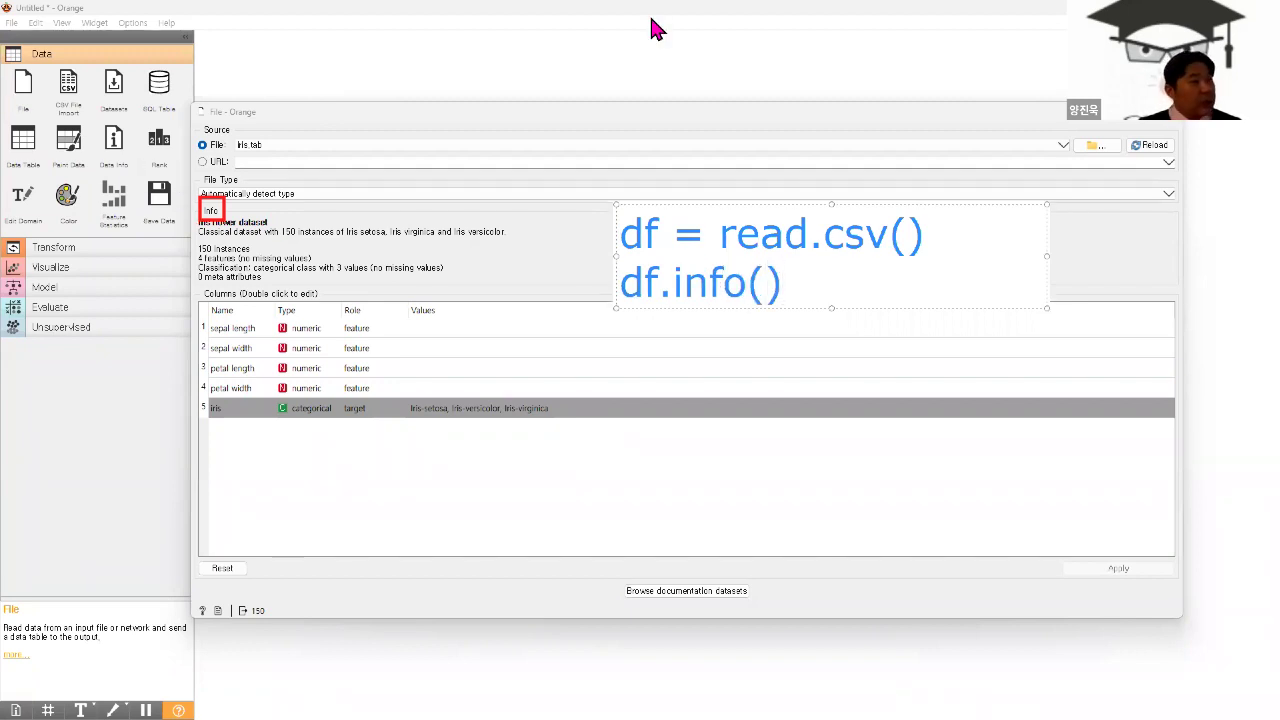
key(Escape)
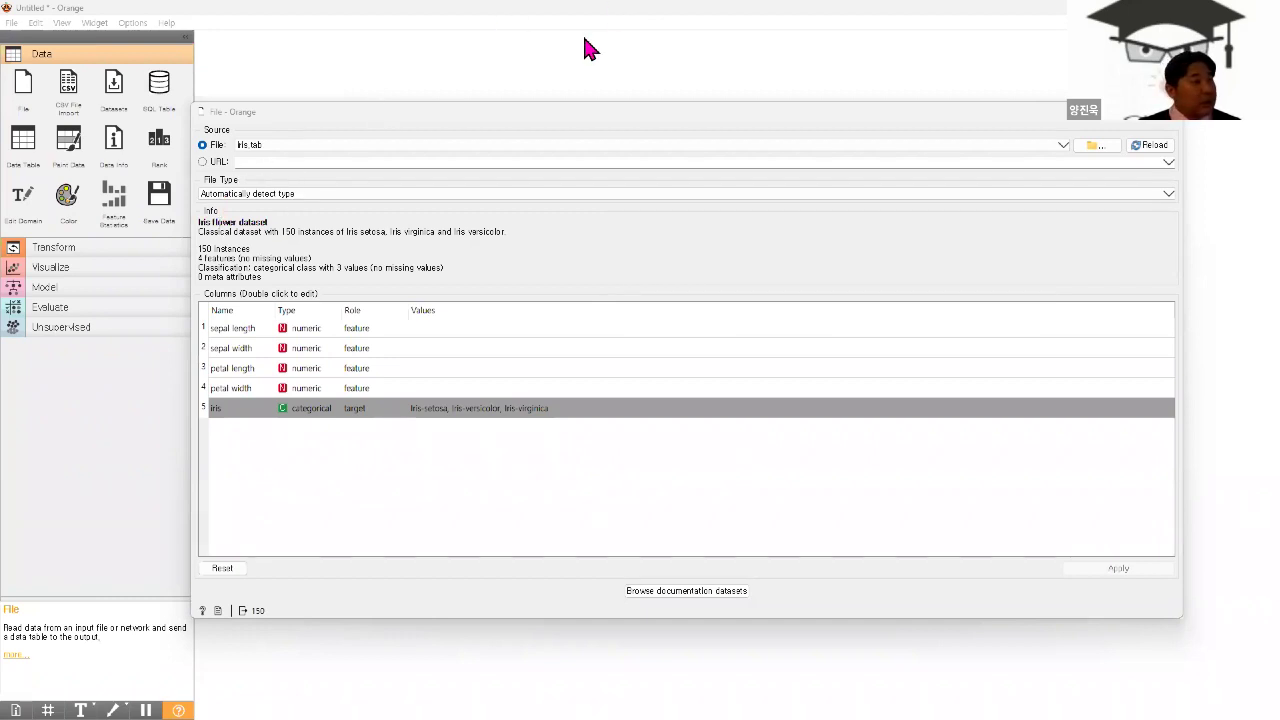
- Mark the dataset title, the 150 instances and the three iris species in the Info text with a red pen
drag(199, 224, 268, 223)
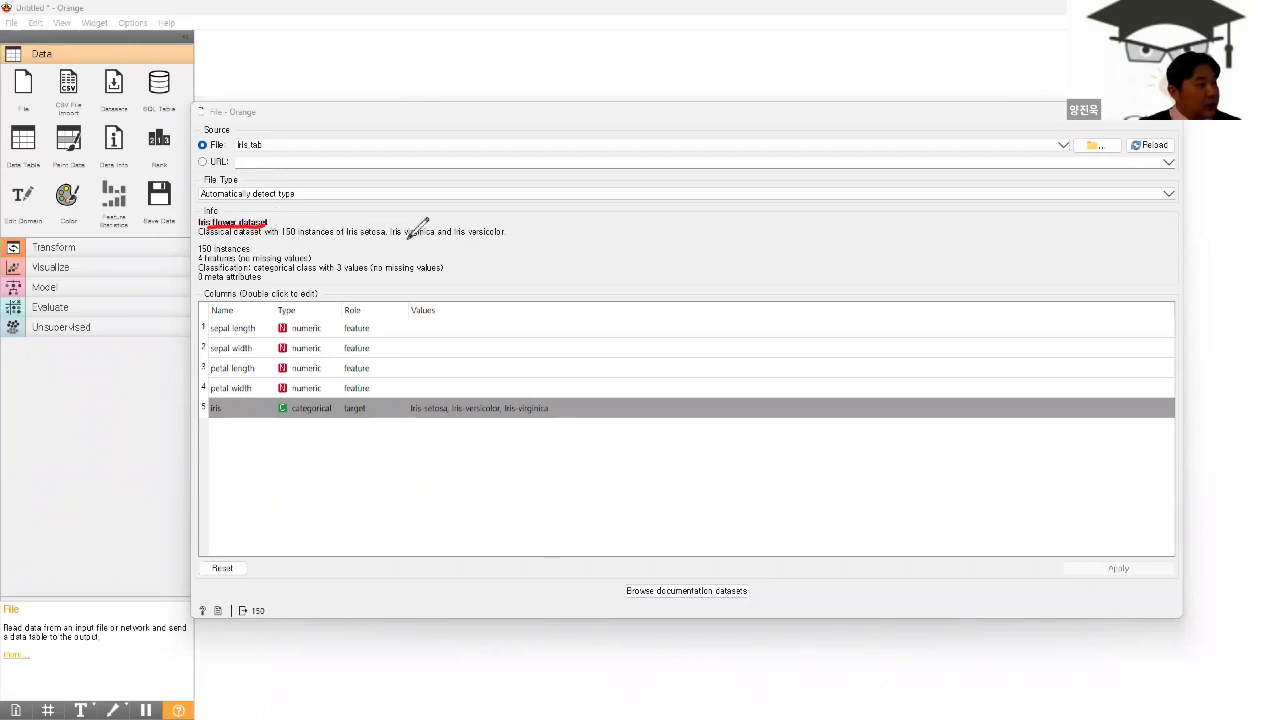
mouse_move(369, 237)
mouse_down()
mouse_move(508, 243)
mouse_move(514, 208)
mouse_move(388, 206)
mouse_move(360, 237)
mouse_up()
drag(272, 240, 322, 240)
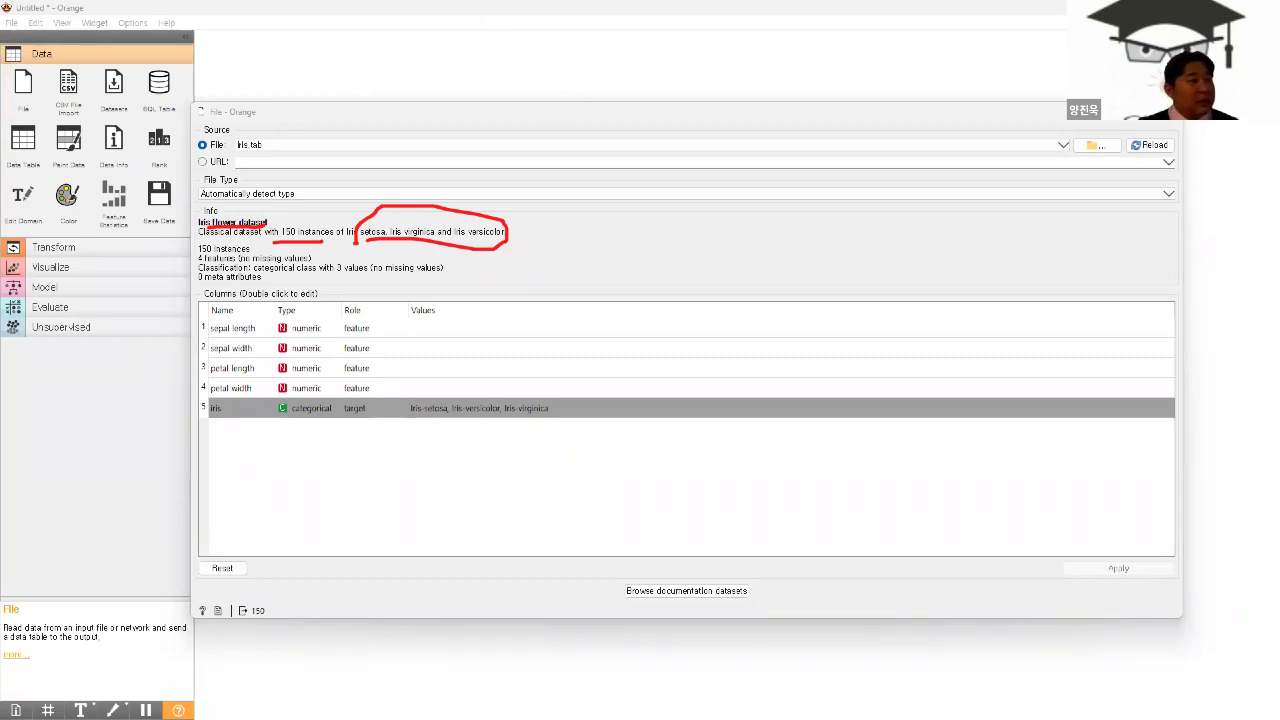
- Switch to the web browser and search for "google translator" in a new tab
key(alt+Tab)
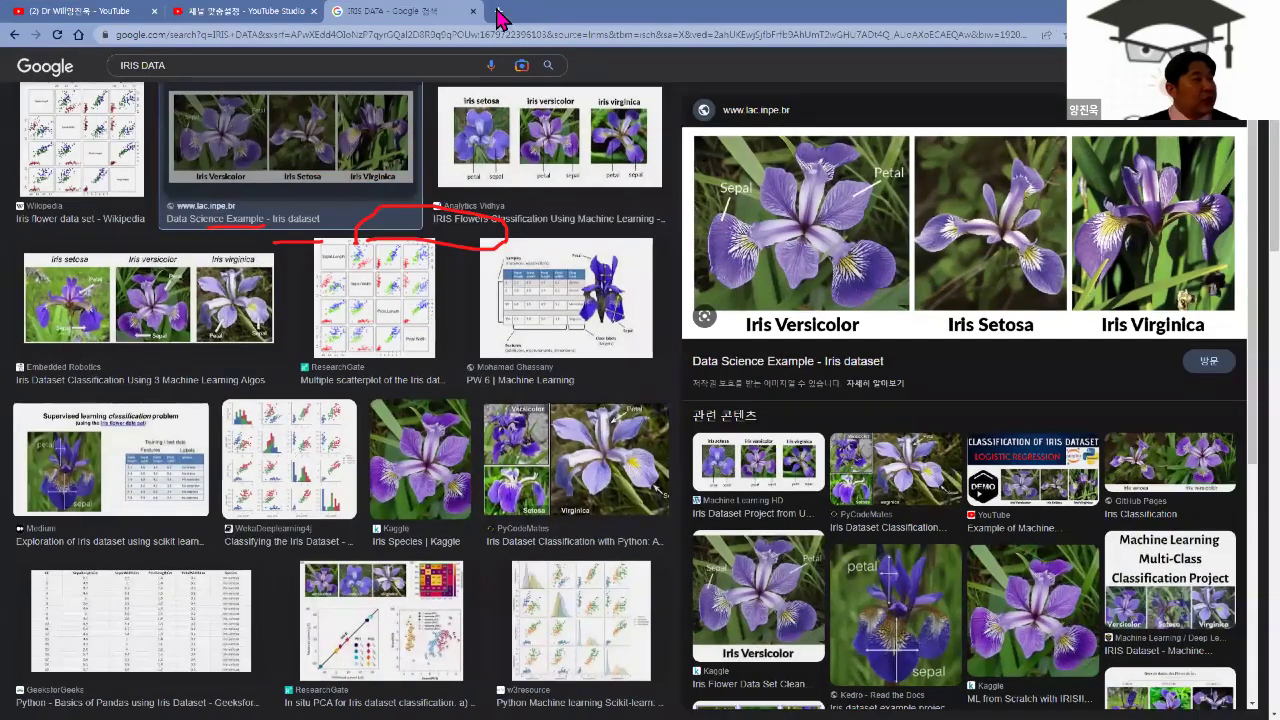
click(497, 12)
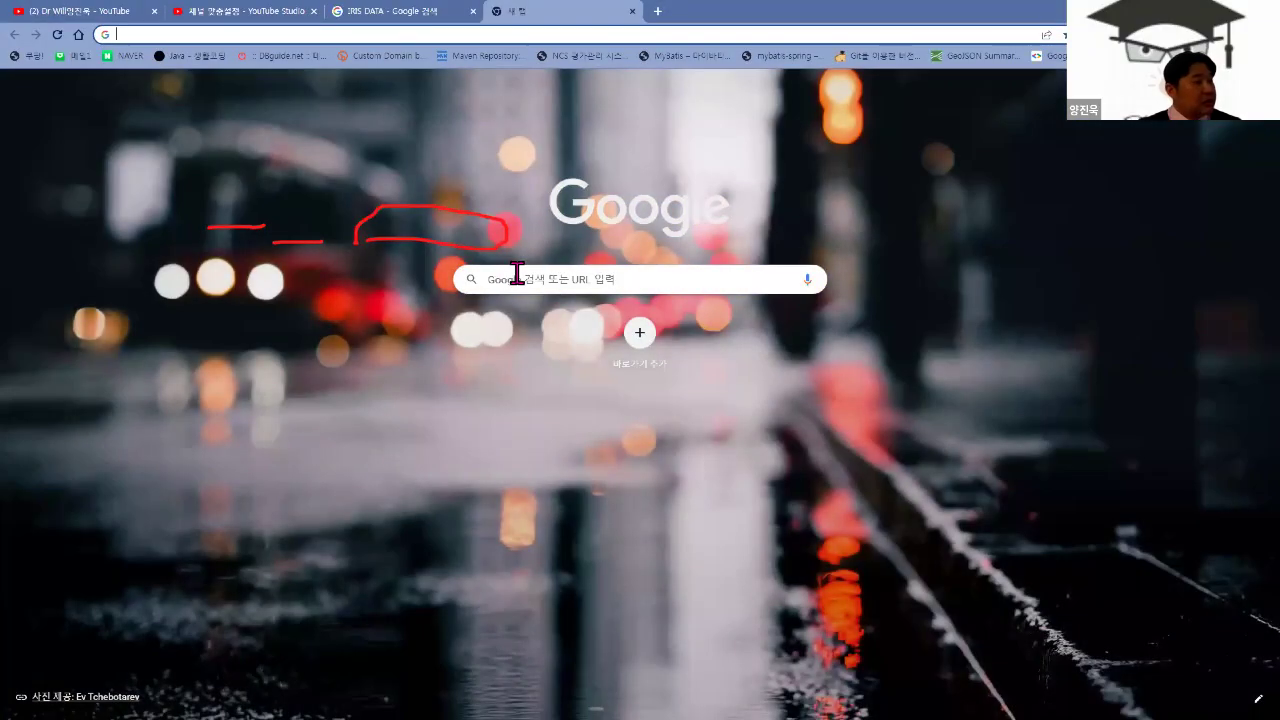
text(g)
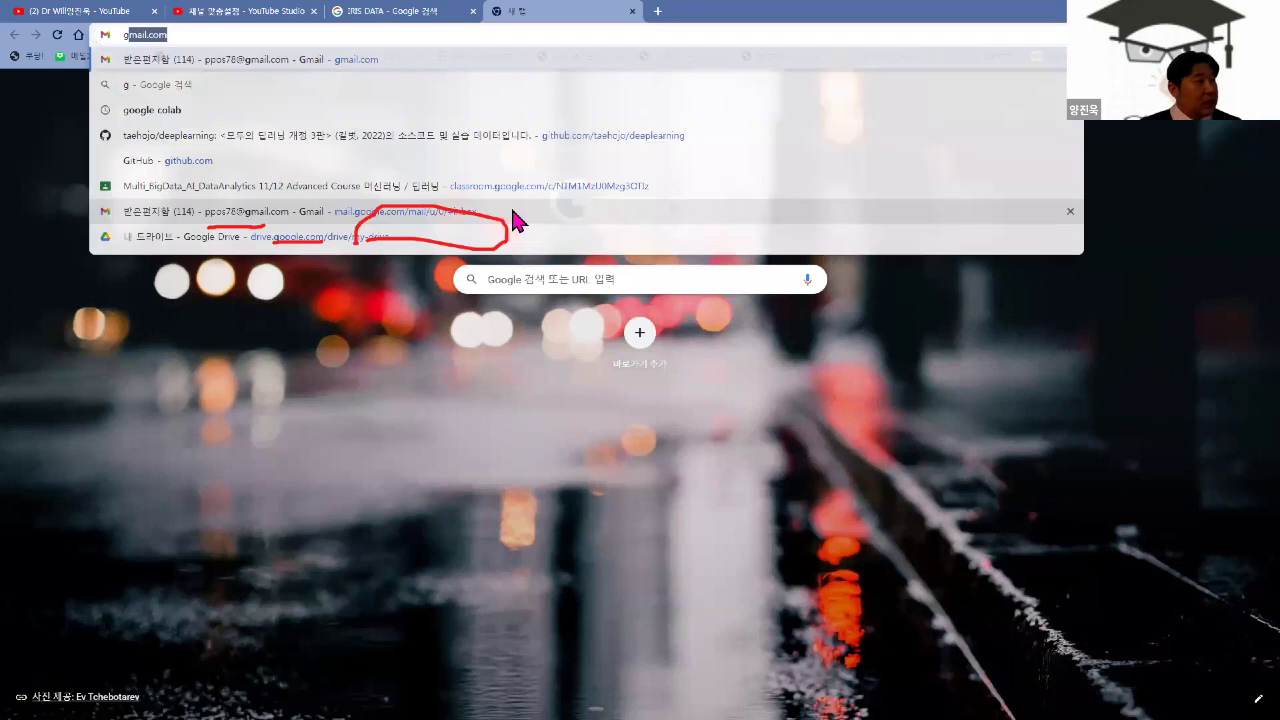
text(oogle trans)
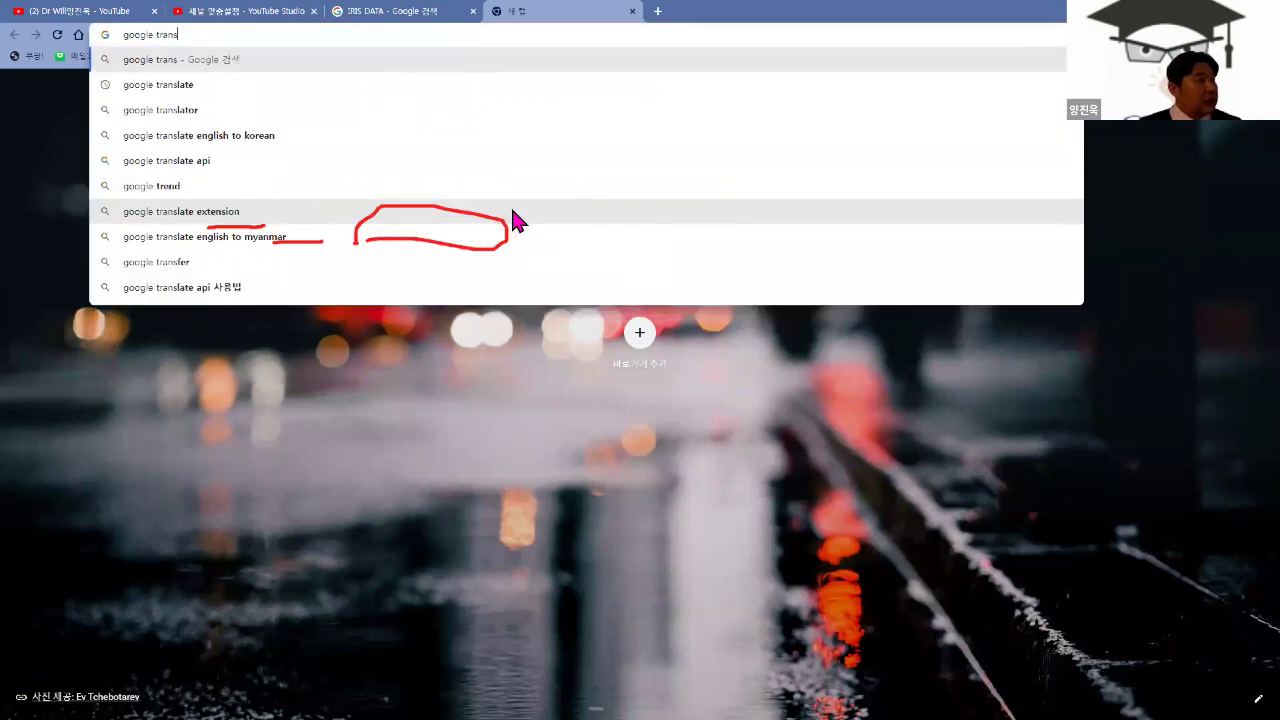
text(latior)
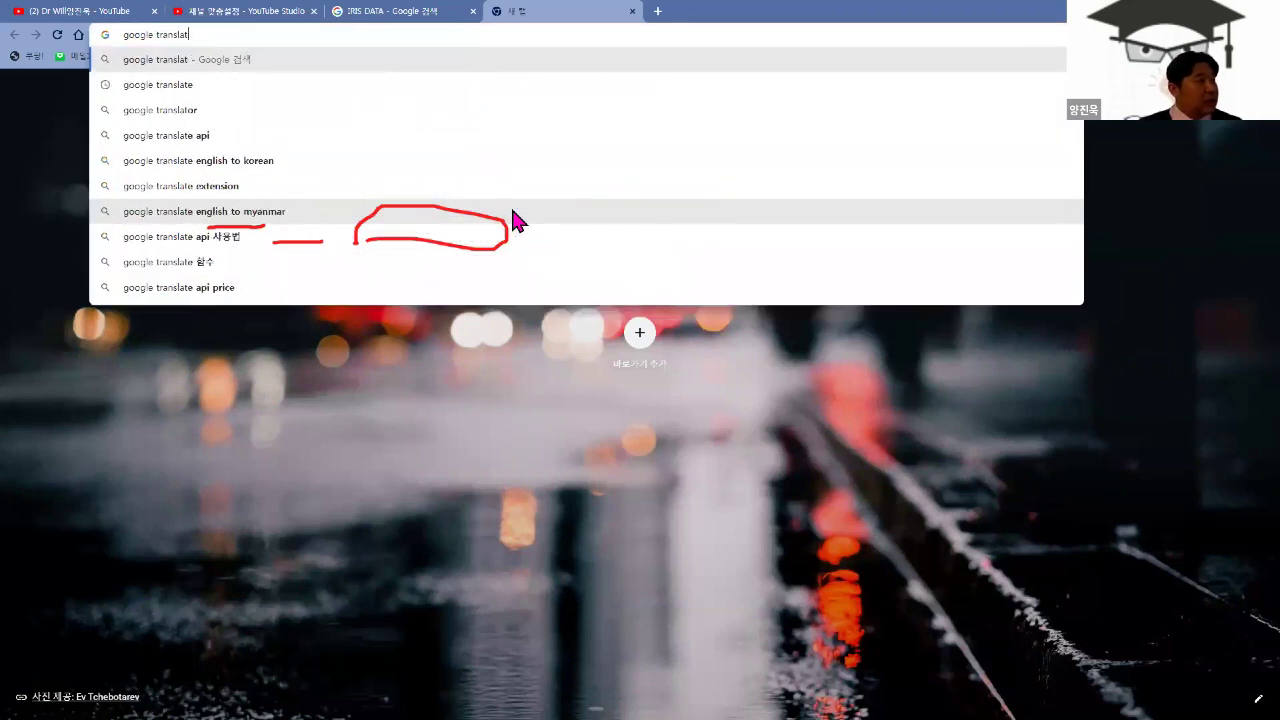
key(Return)
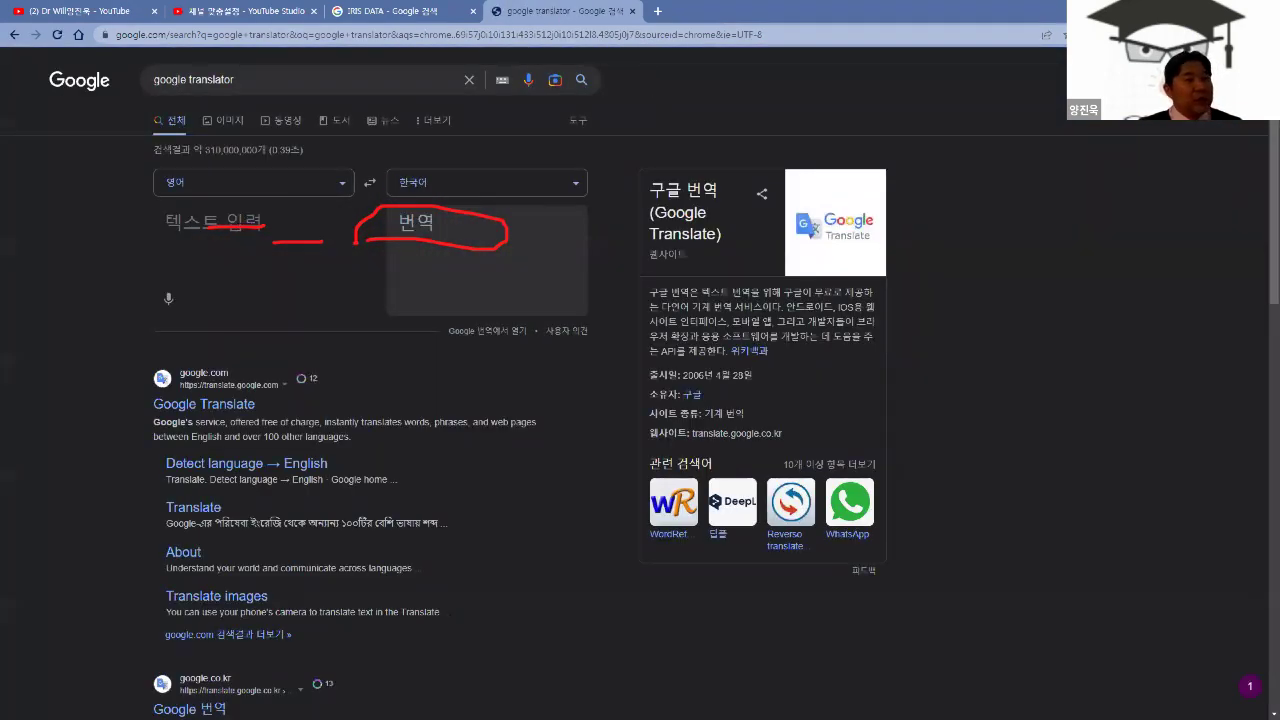
- Back in Orange, underline the instances, features, categorical class and missing-values details in the Info text in red, clearing the marks
key(alt+Tab)
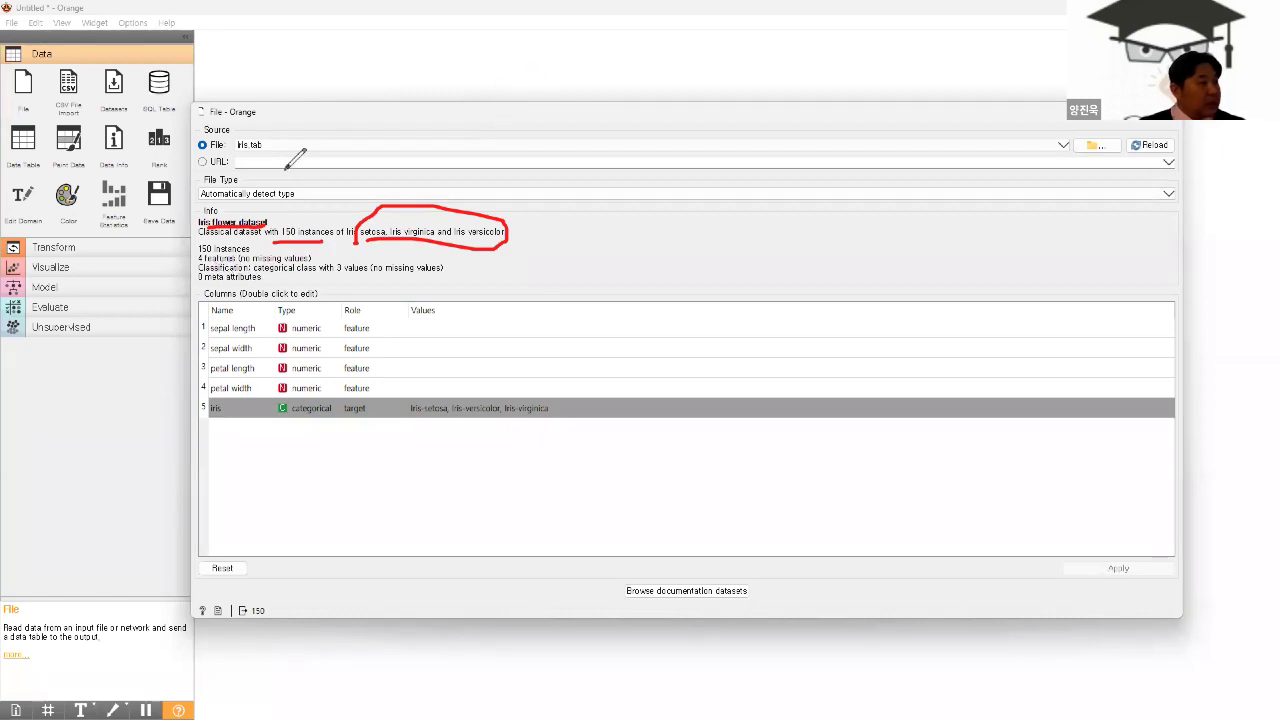
drag(190, 253, 320, 259)
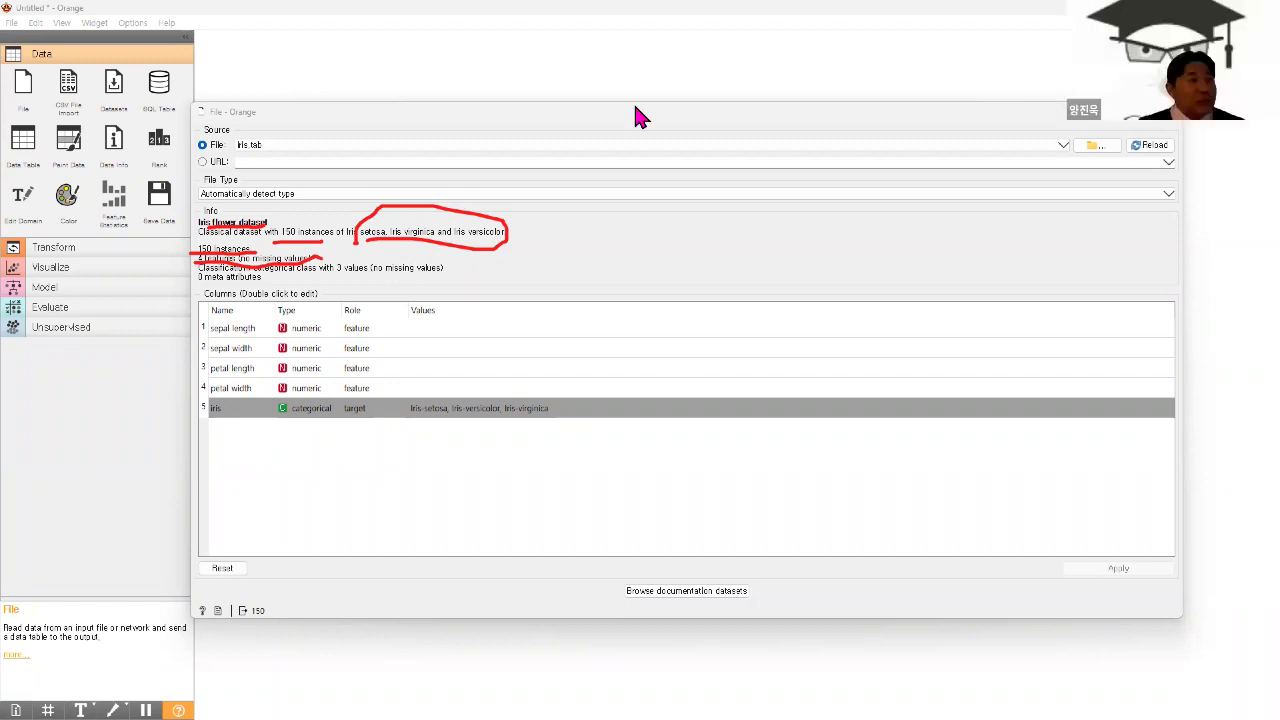
key(e)
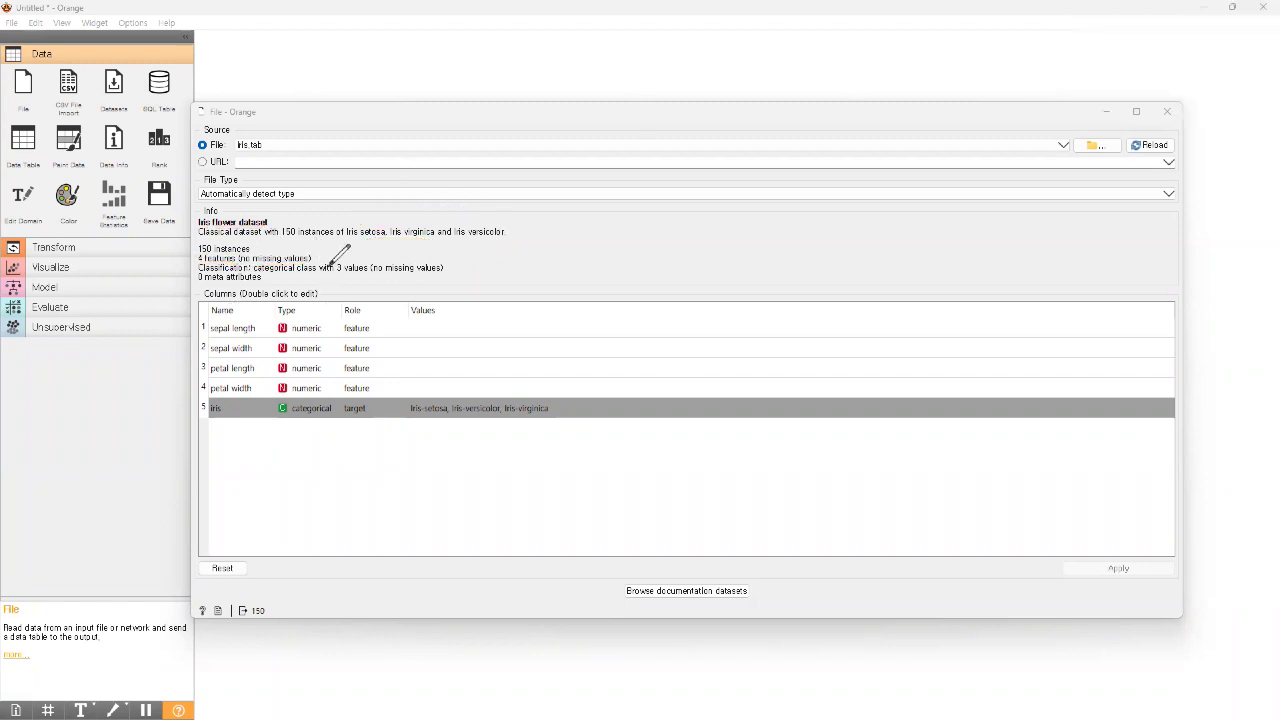
drag(260, 280, 314, 280)
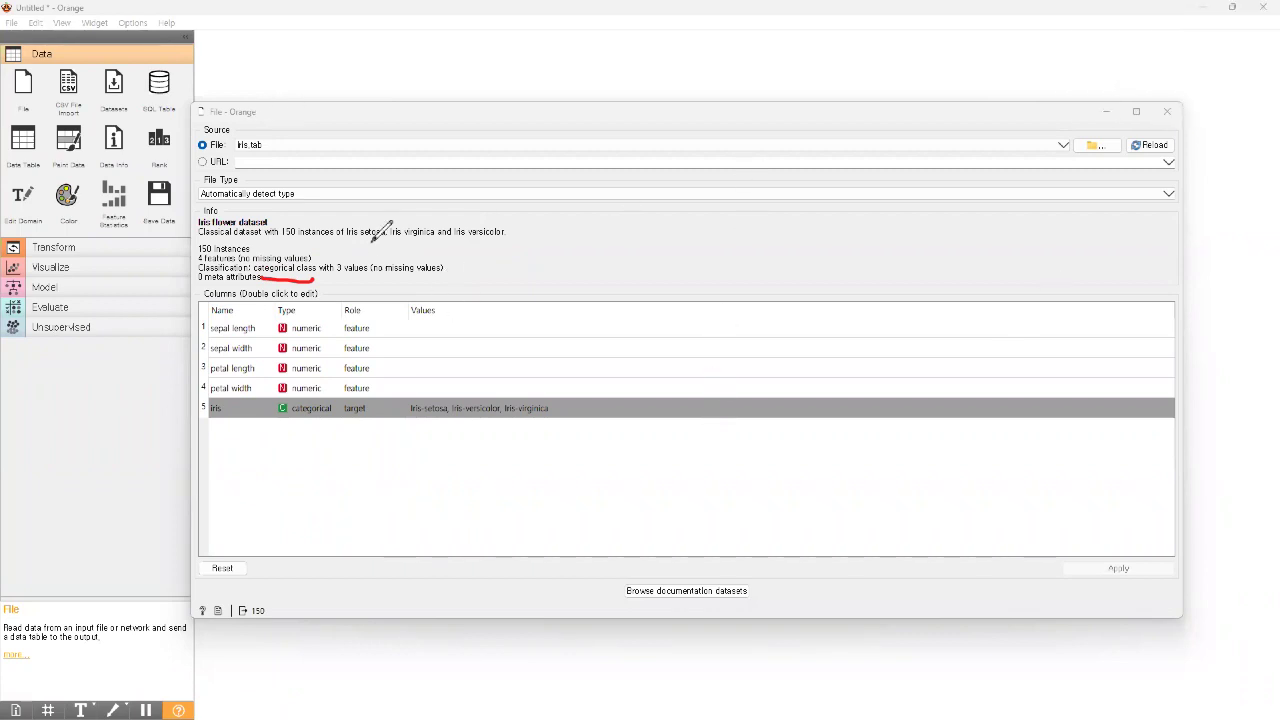
drag(368, 281, 444, 280)
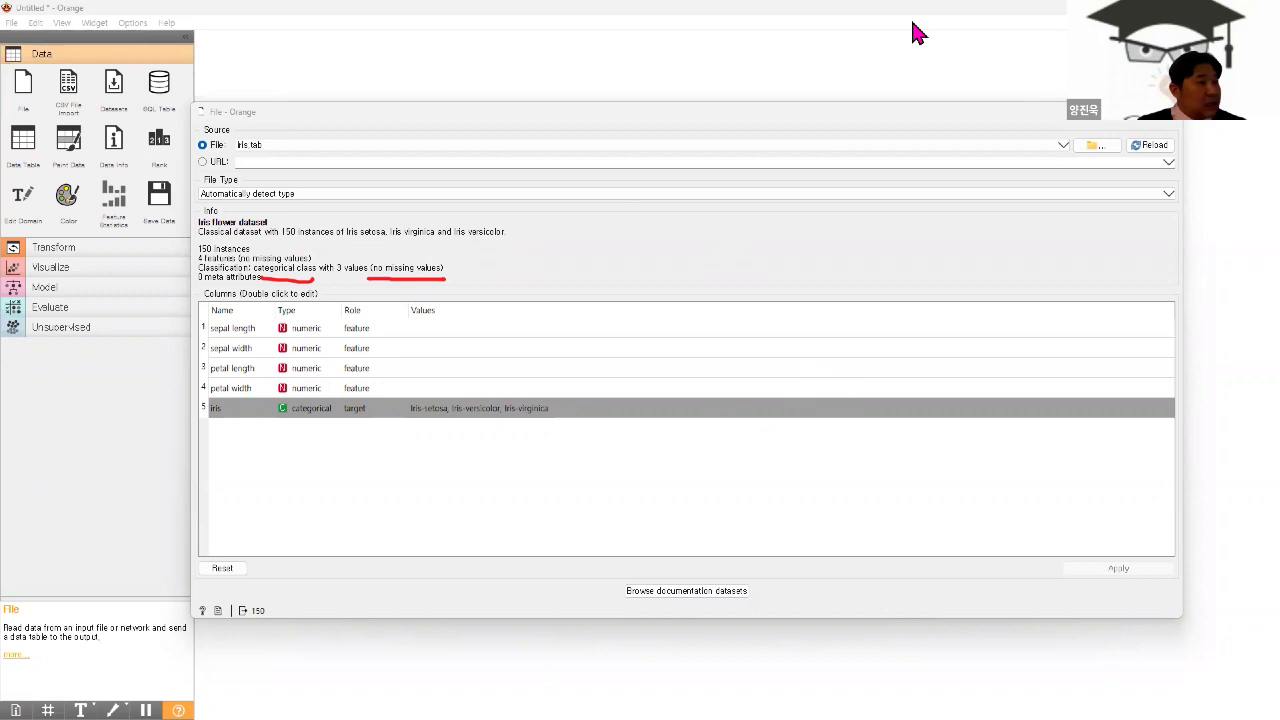
key(Escape)
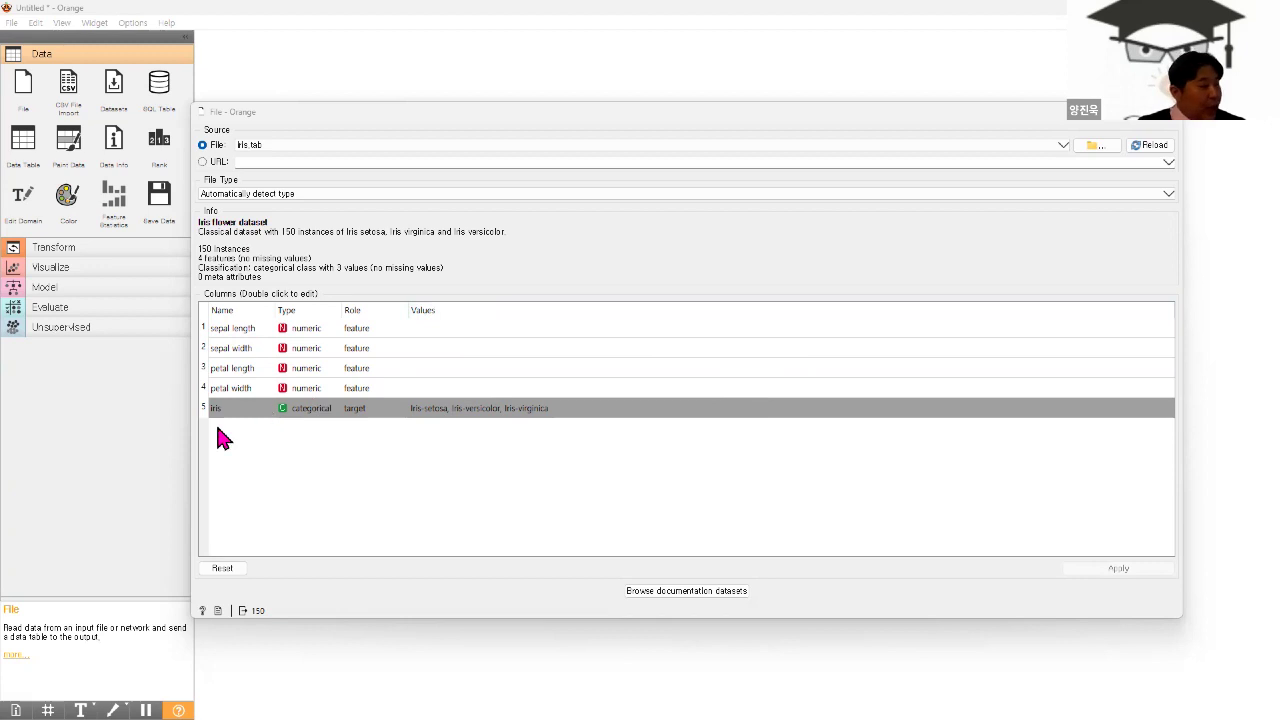
- Inspect the data type options offered for the iris and petal length columns
double_click(305, 410)
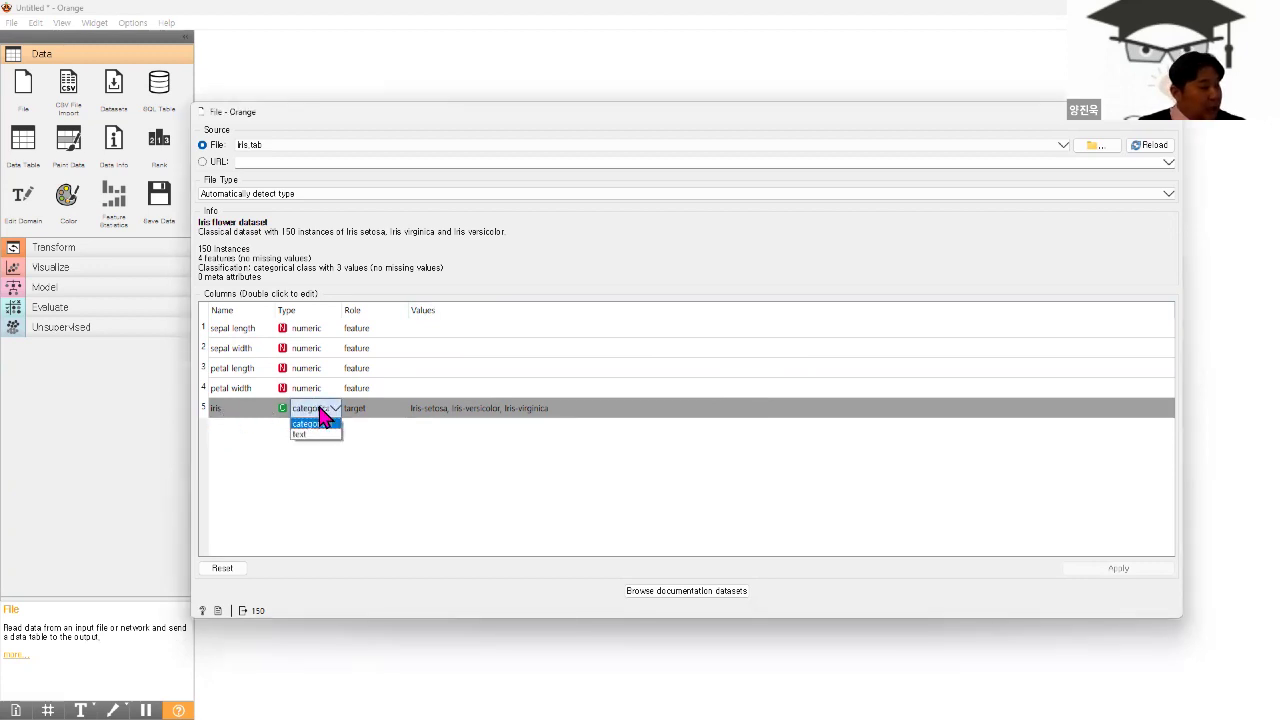
click(325, 363)
double_click(327, 368)
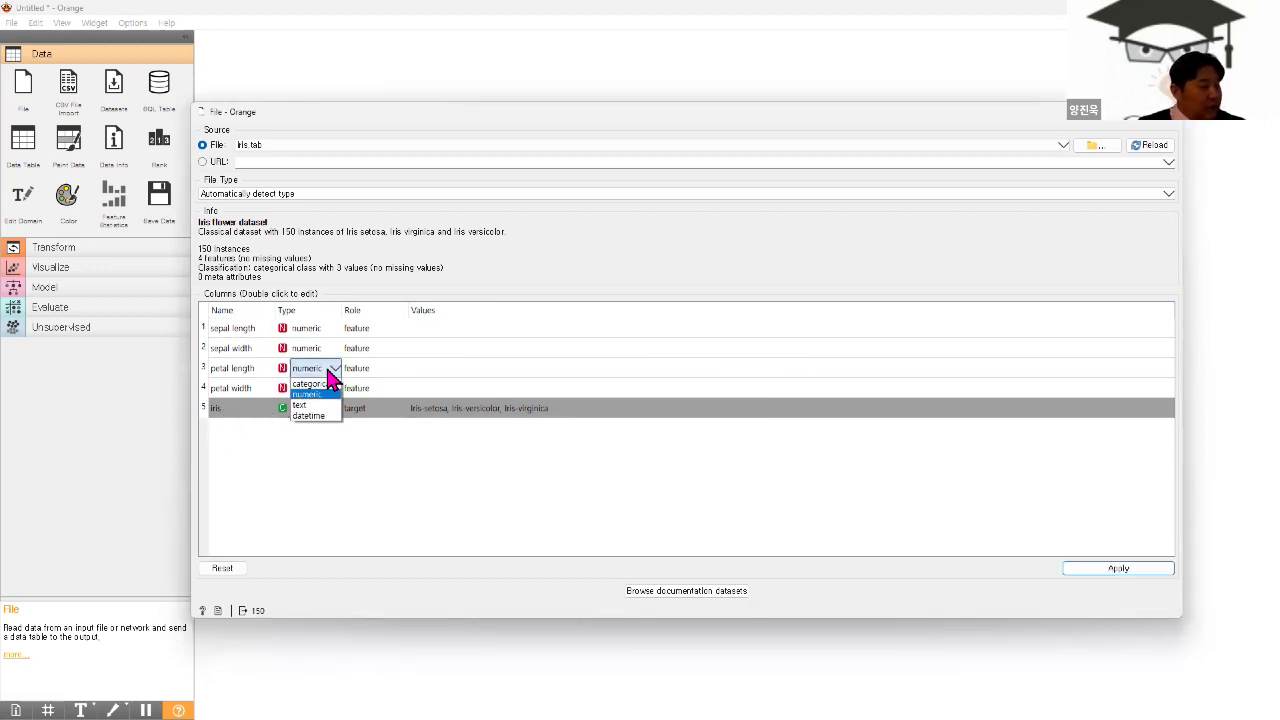
click(453, 462)
- Change the iris column's type to text and return it to categorical
double_click(285, 410)
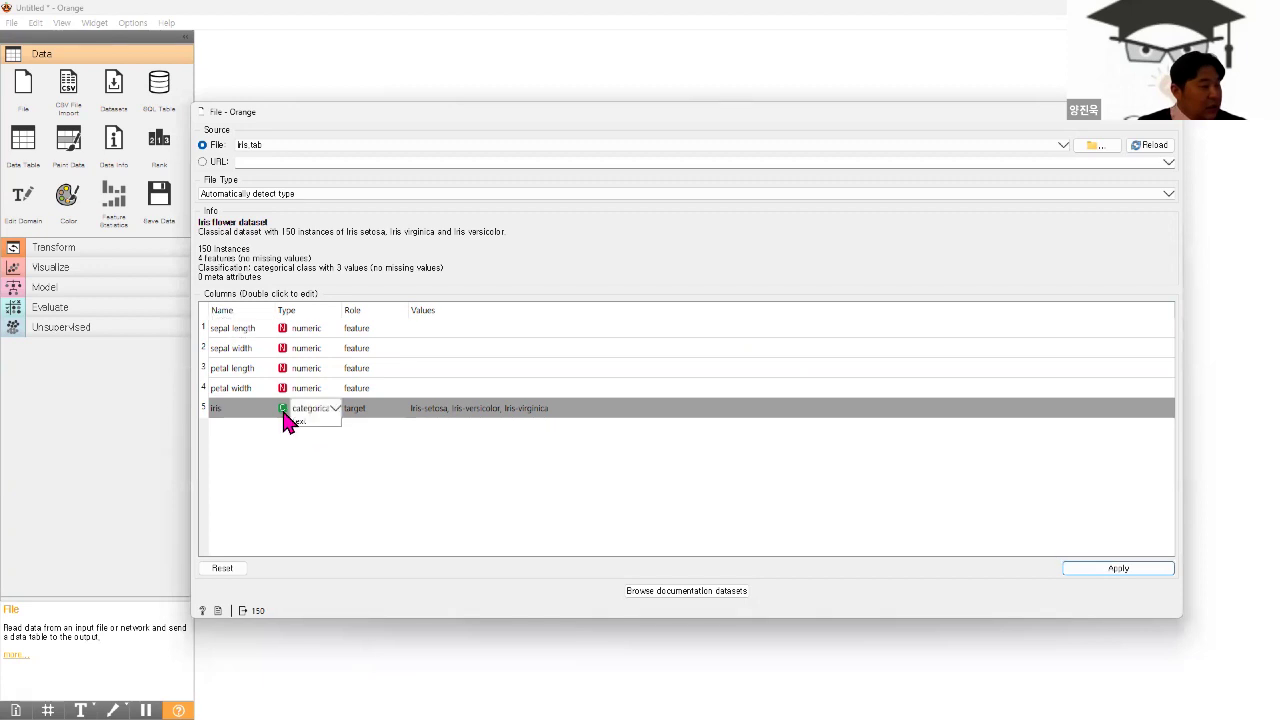
click(406, 480)
double_click(304, 412)
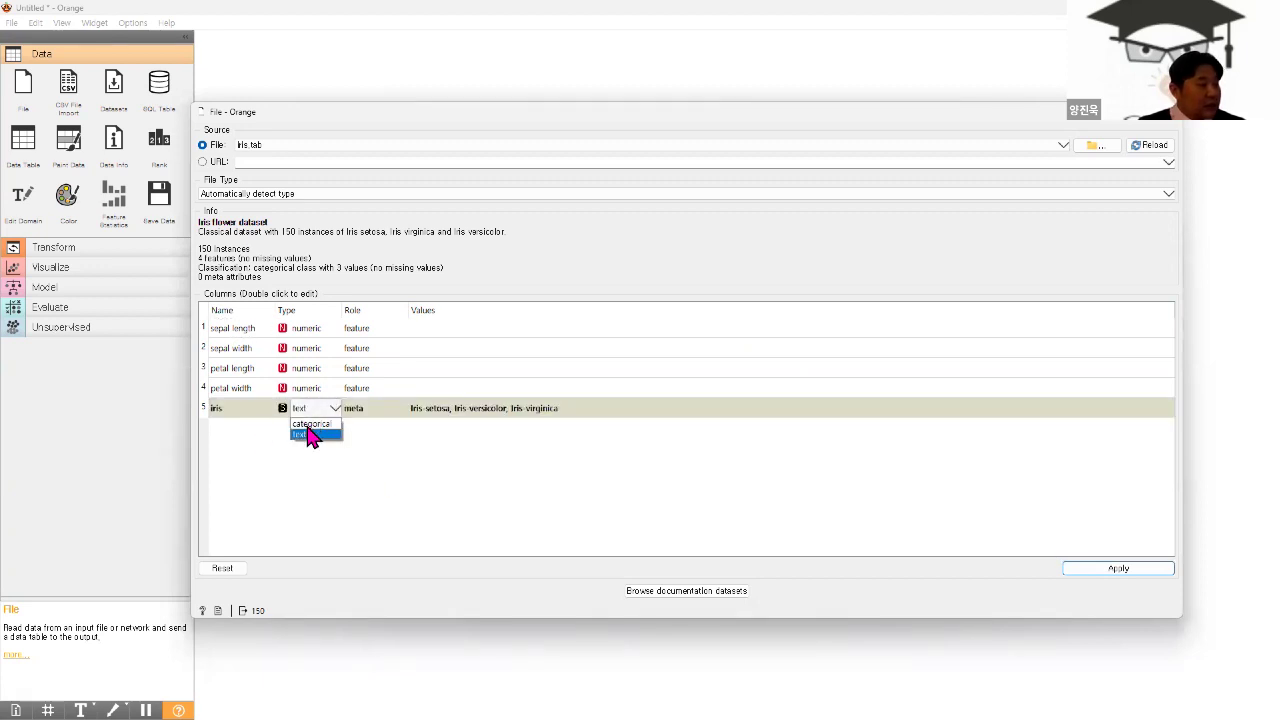
click(309, 432)
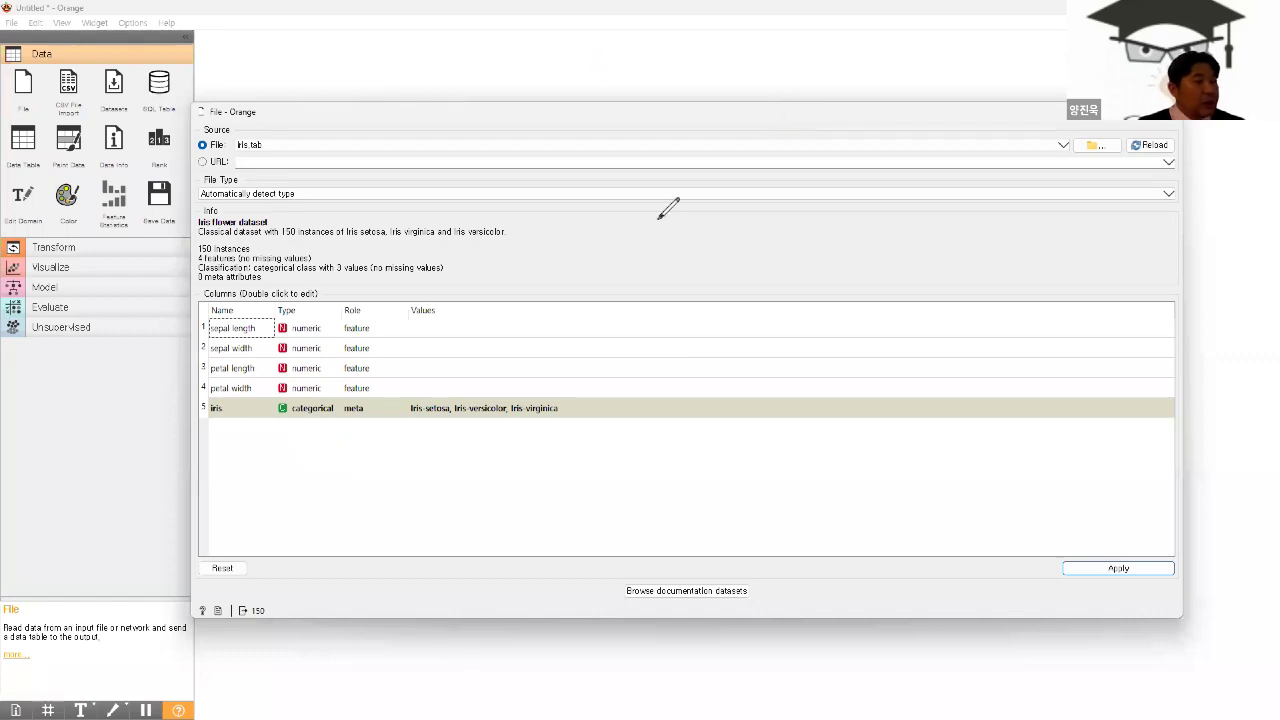
- Write the on-screen note "astype('float32')" beside the dataset information
click(562, 34)
click(712, 244)
text(as)
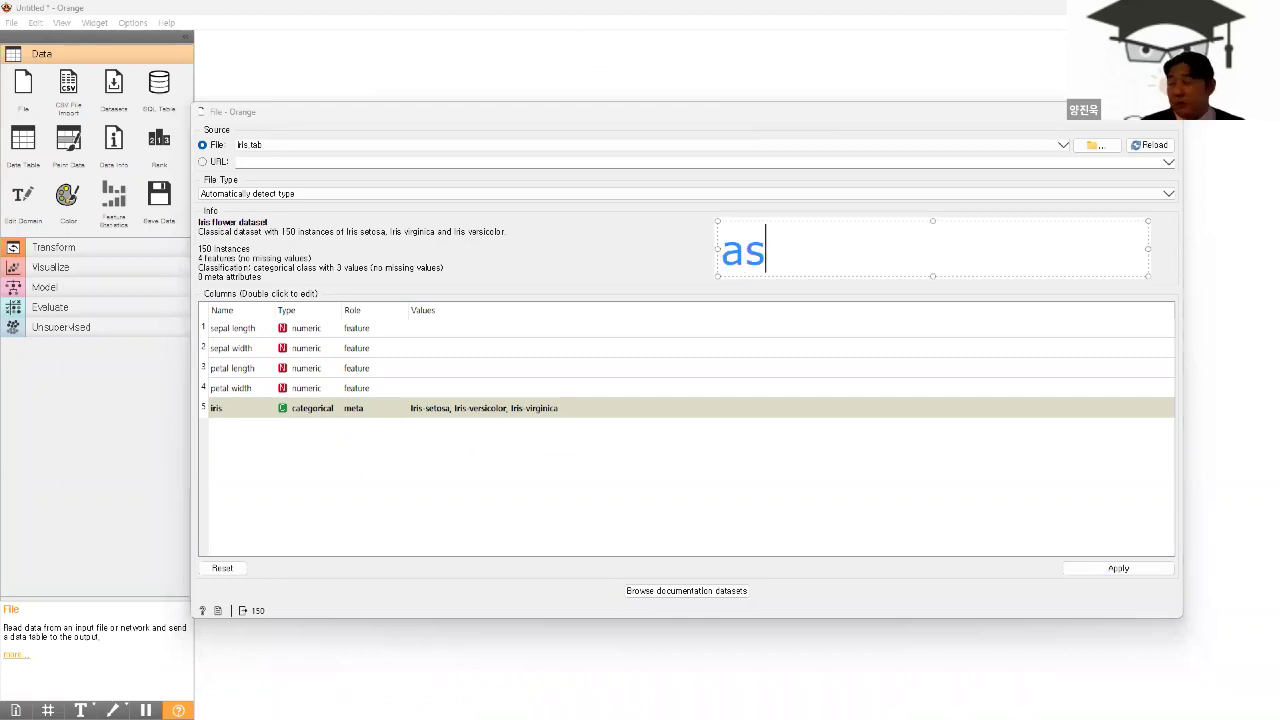
text(type.)
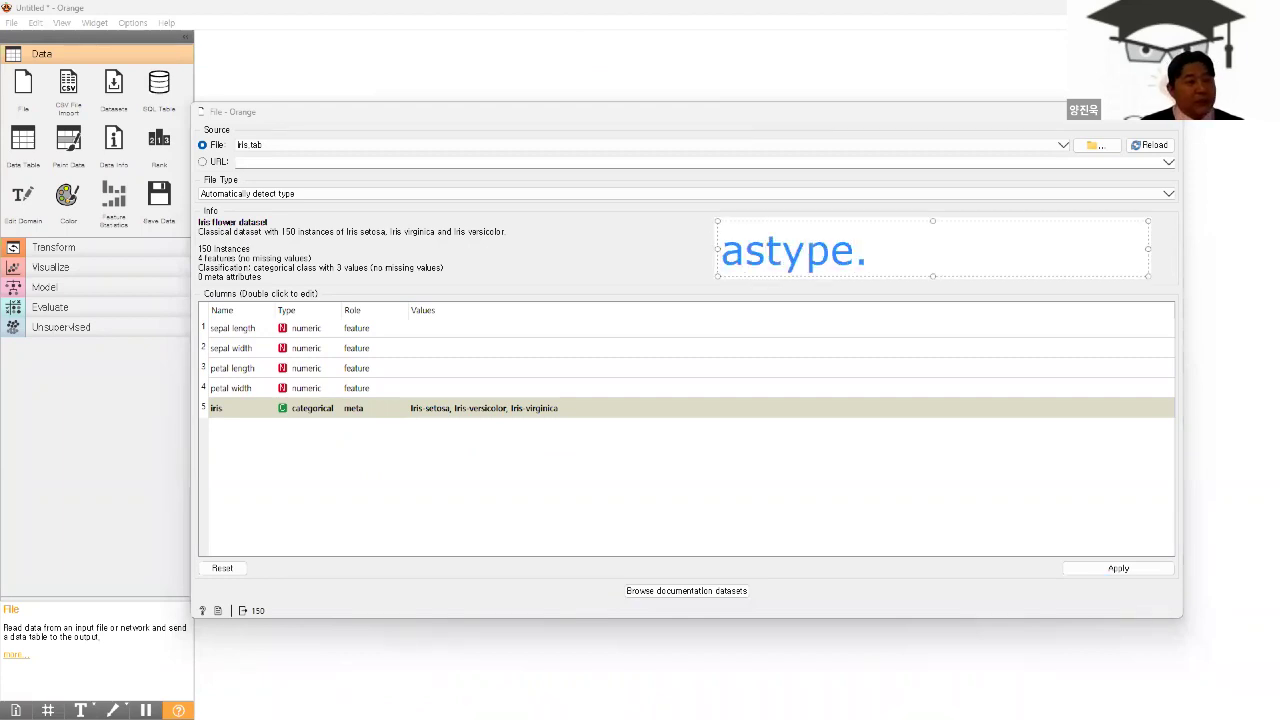
key(BackSpace)
text(())
key(BackSpace)
text('floast)
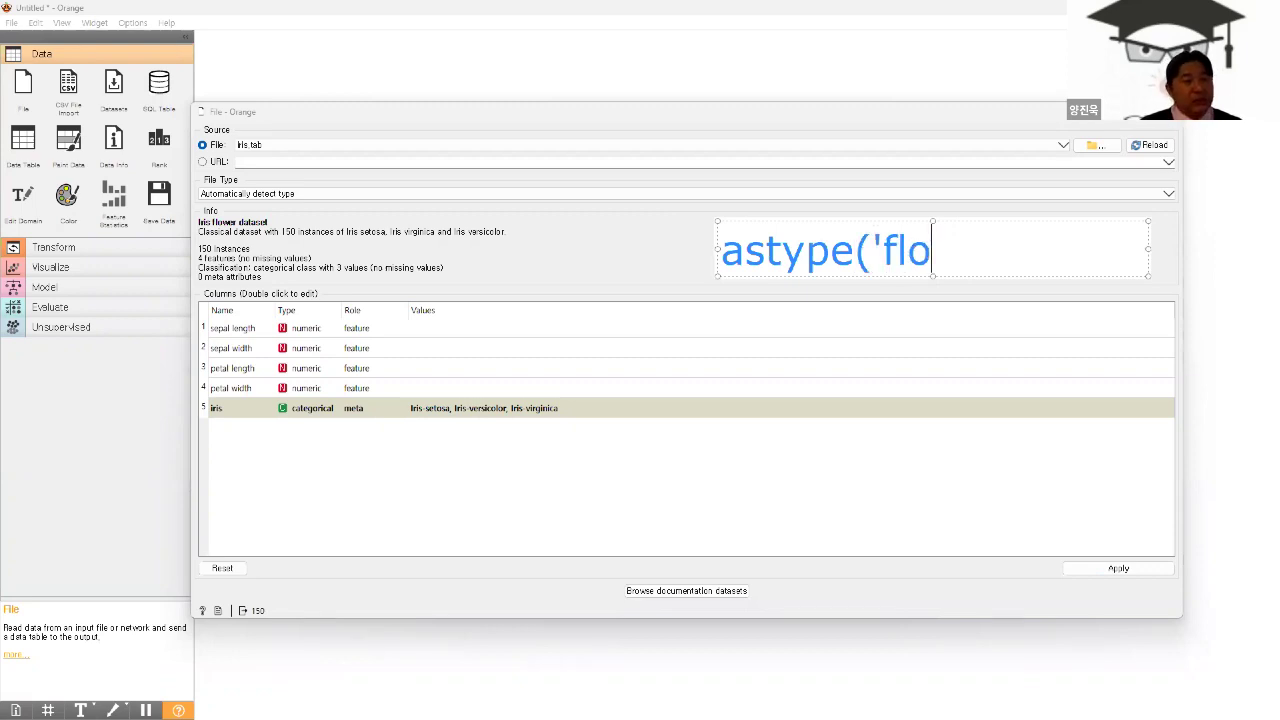
key(BackSpace)
key(BackSpace)
text(t32'))
- Erase the whole on-screen note and leave annotation mode
key(BackSpace)
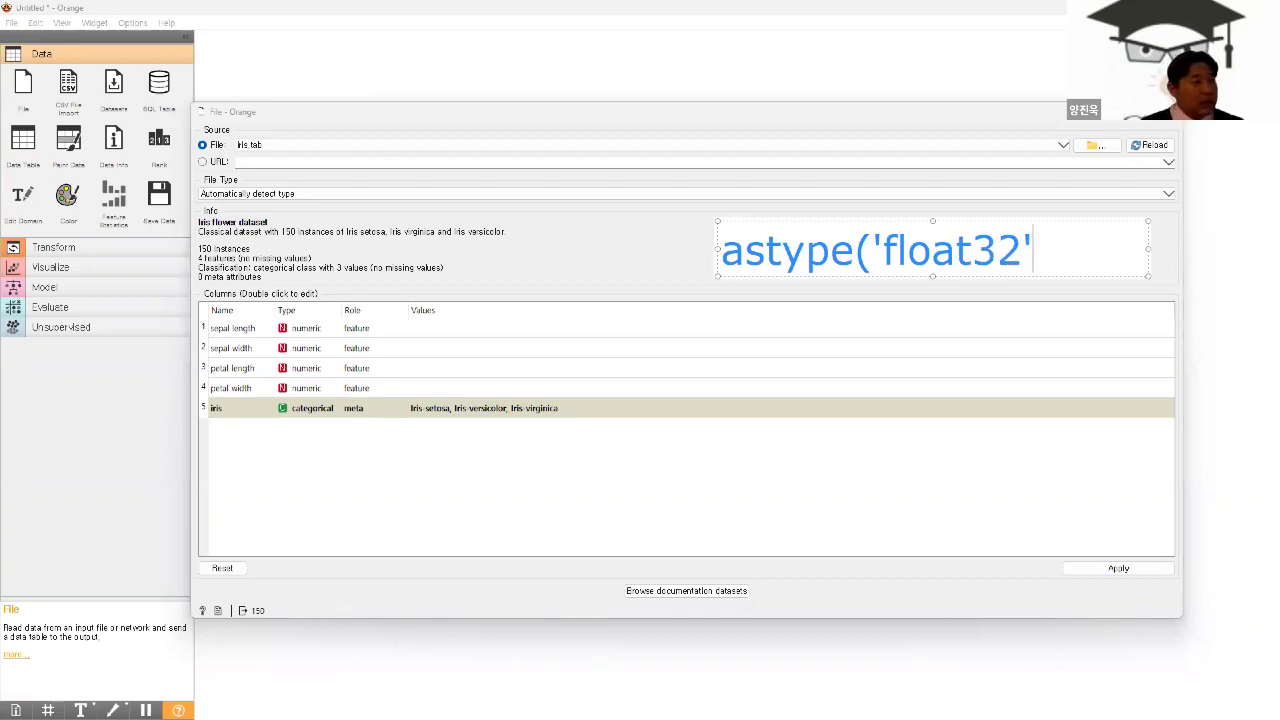
key(BackSpace)
key(BackSpace)
key(BackSpace)
key(BackSpace)
key(BackSpace)
key(BackSpace)
key(BackSpace)
key(BackSpace)
key(BackSpace)
key(BackSpace)
key(BackSpace)
key(BackSpace)
key(BackSpace)
key(BackSpace)
key(BackSpace)
key(BackSpace)
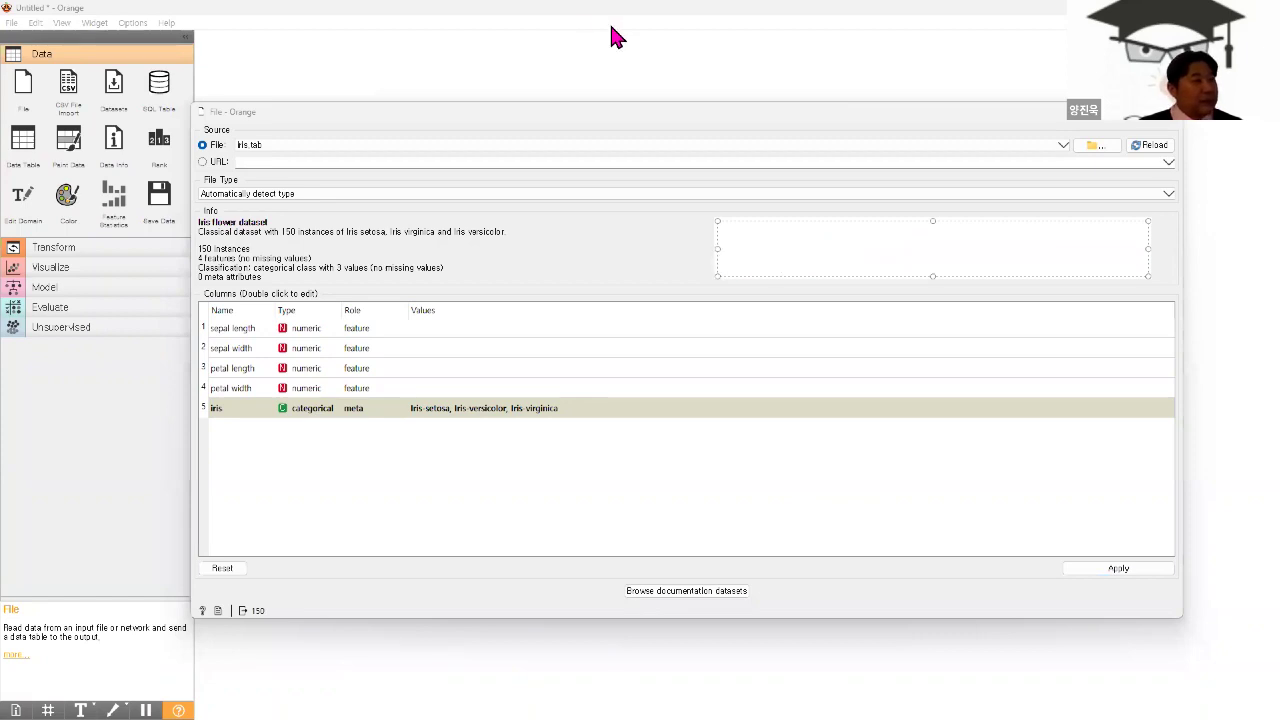
click(479, 32)
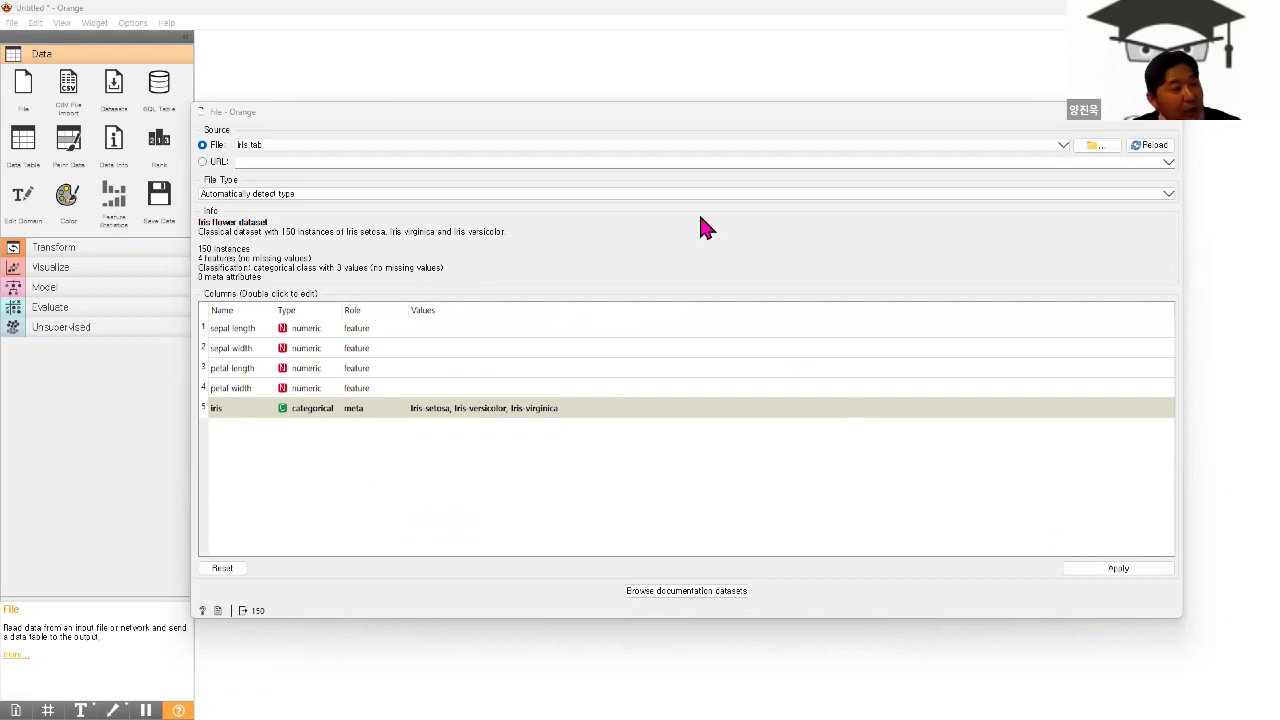
- Apply the column changes and close the File widget's window
click(1133, 569)
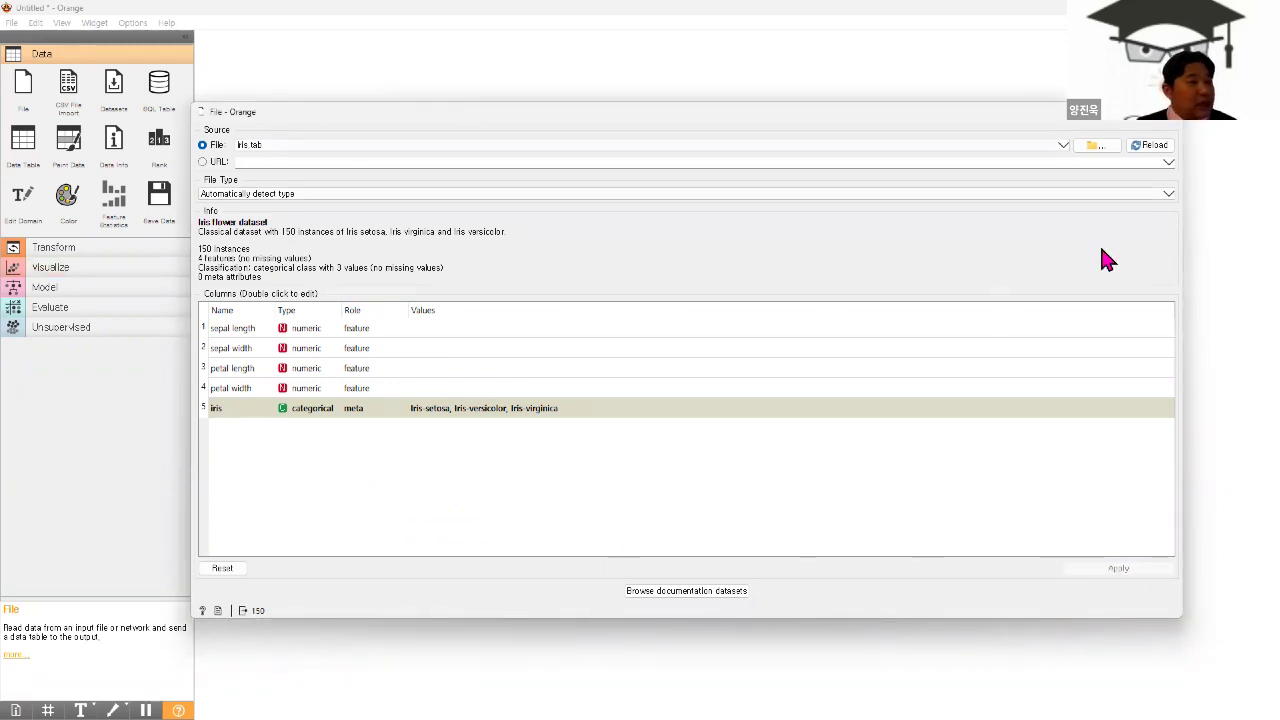
click(1172, 112)
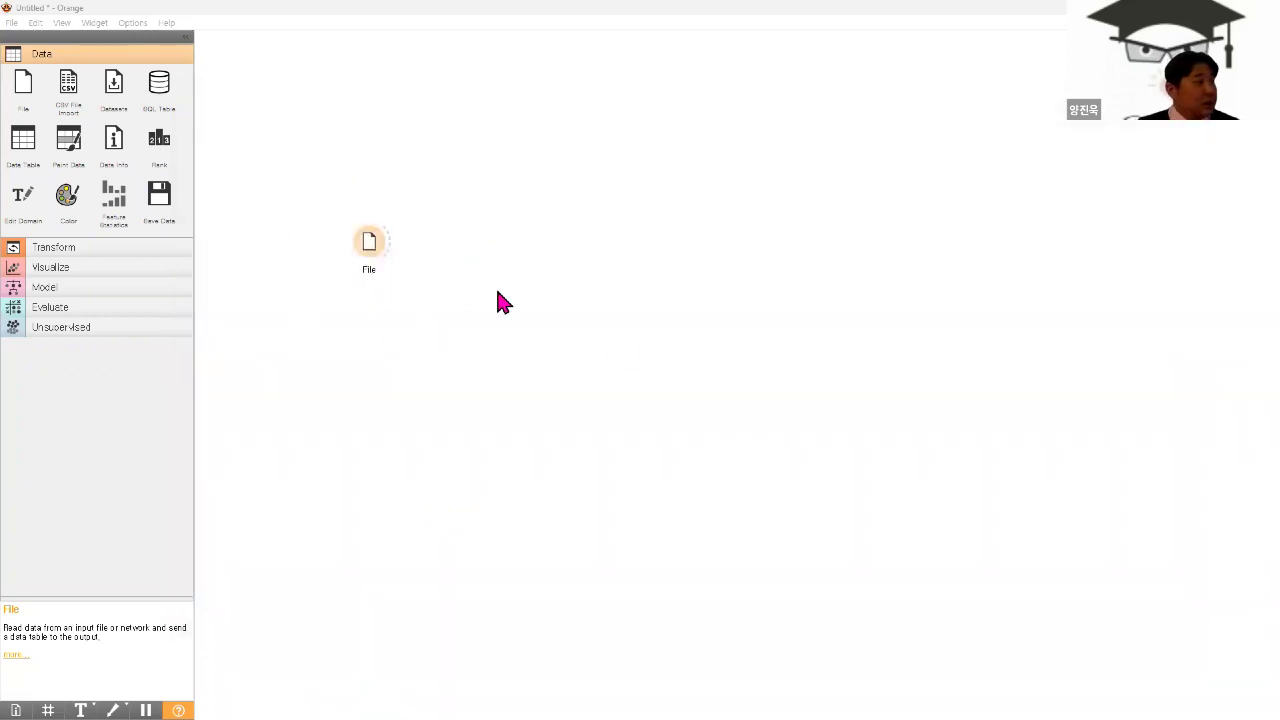
click(42, 252)
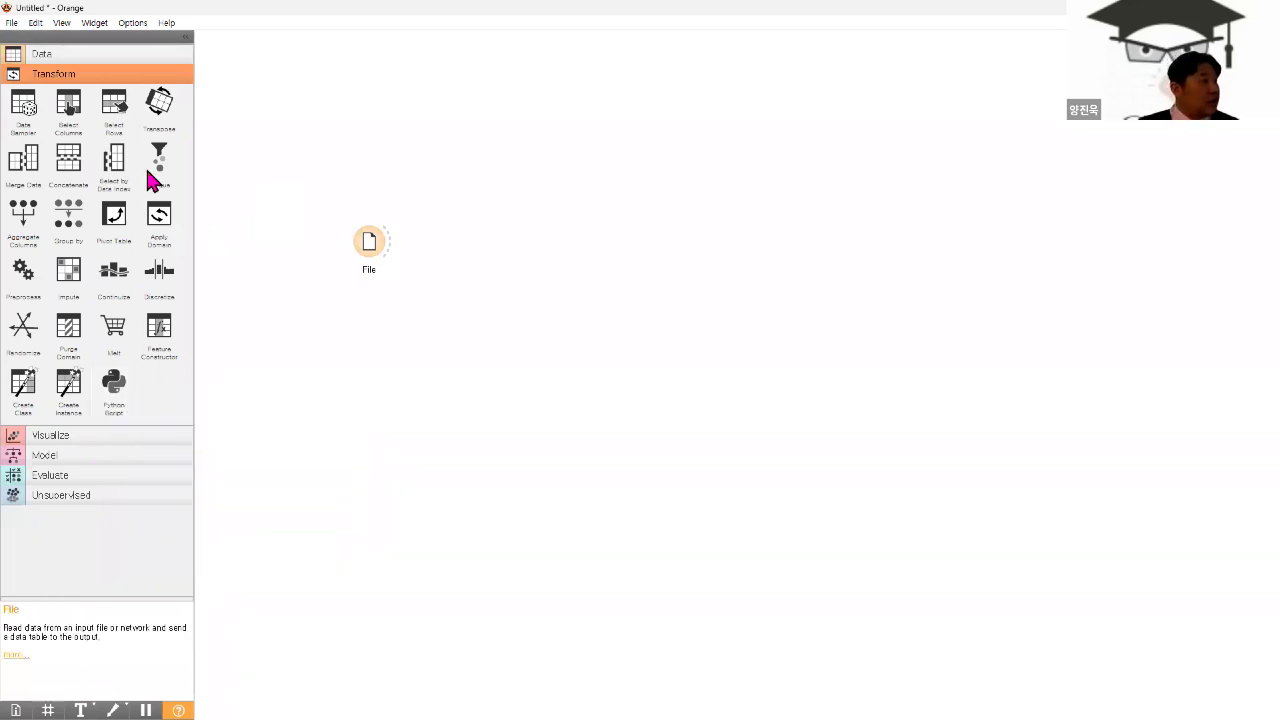
click(4, 142)
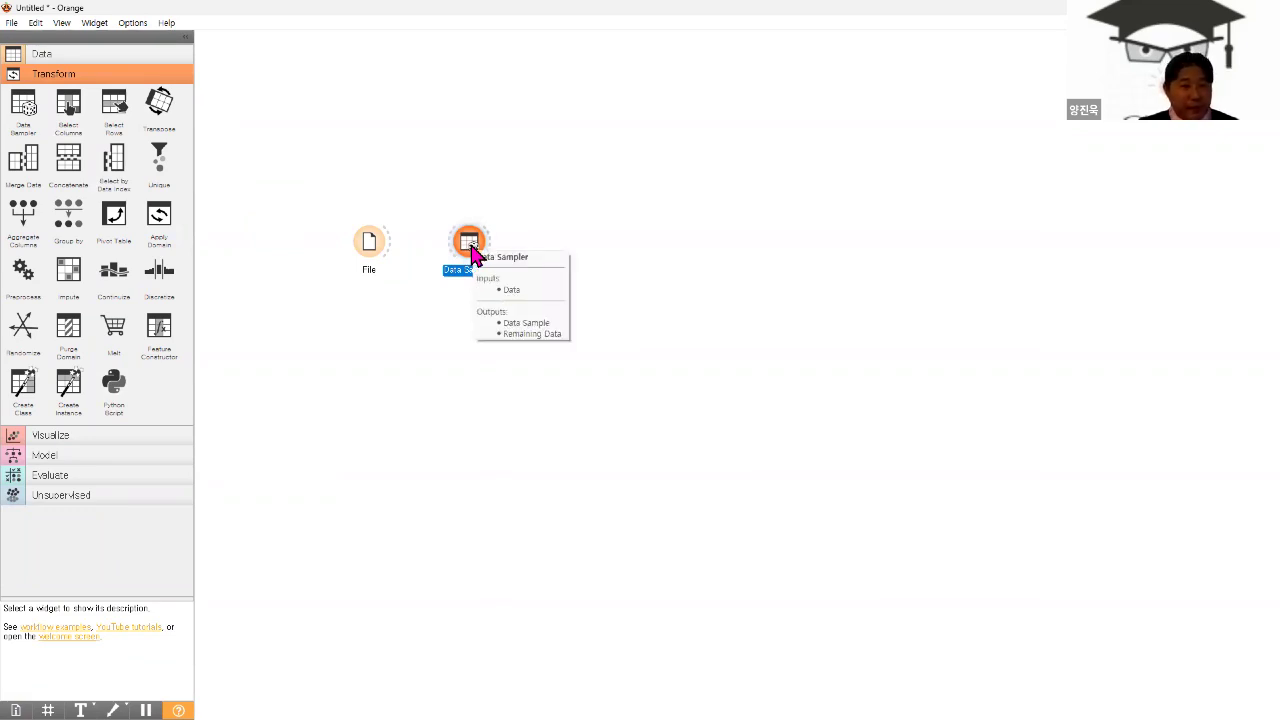
right_click(473, 250)
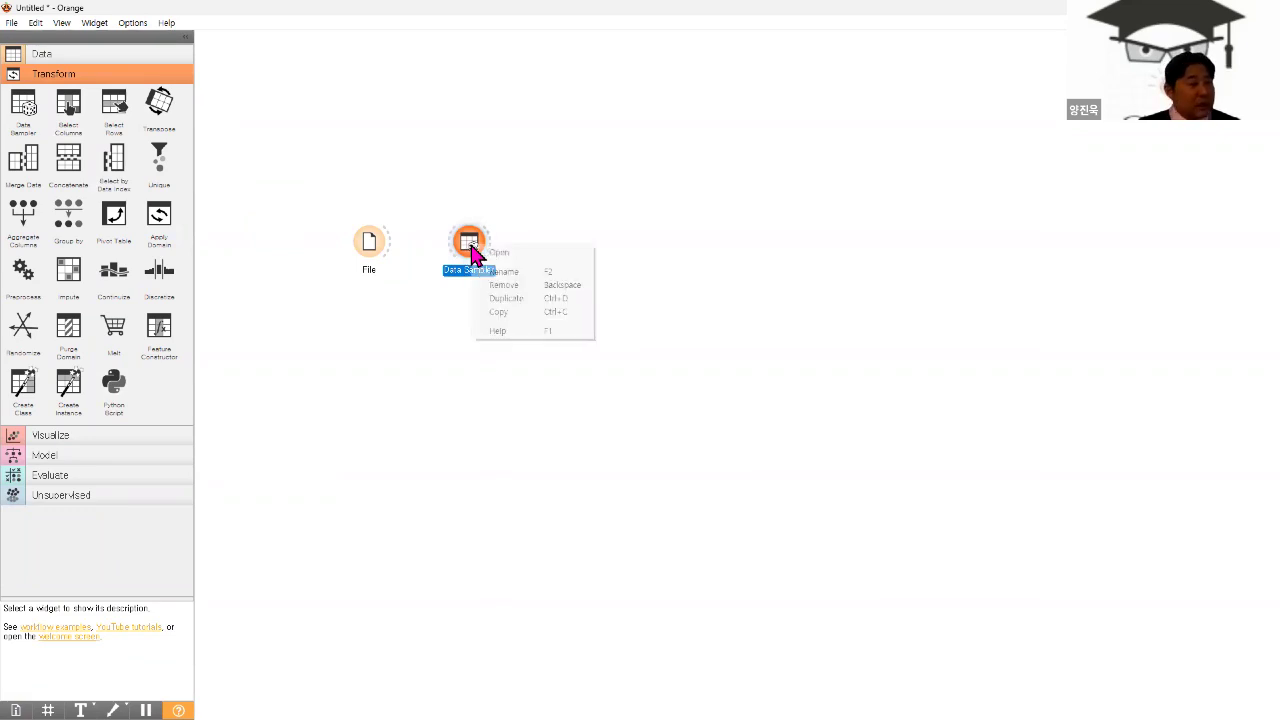
click(507, 288)
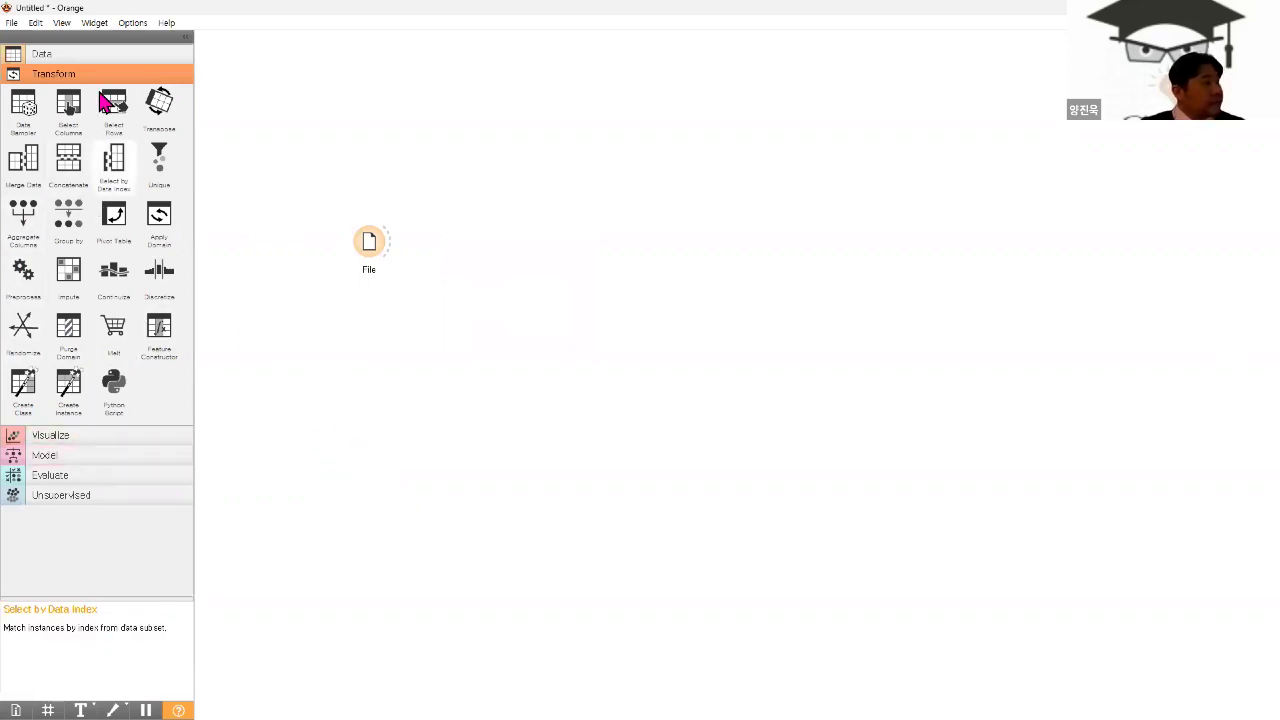
click(57, 58)
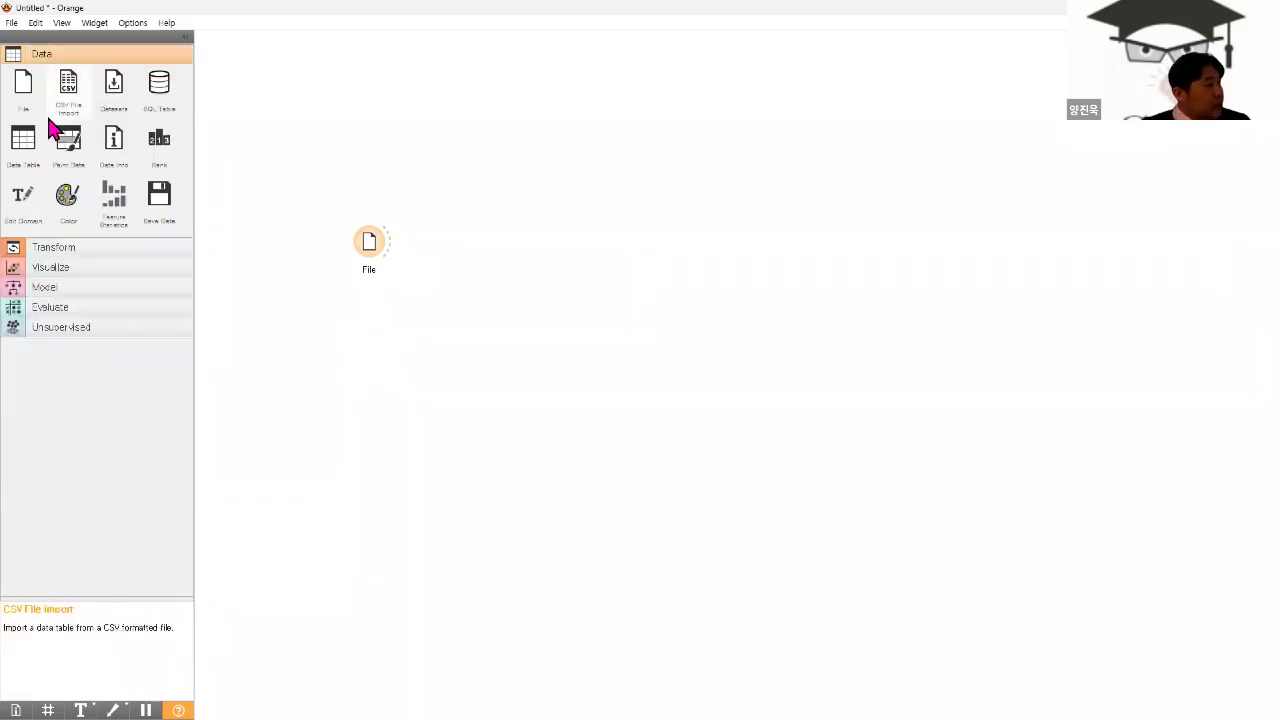
mouse_move(27, 140)
mouse_down()
mouse_move(385, 170)
mouse_move(49, 141)
mouse_move(20, 150)
mouse_up()
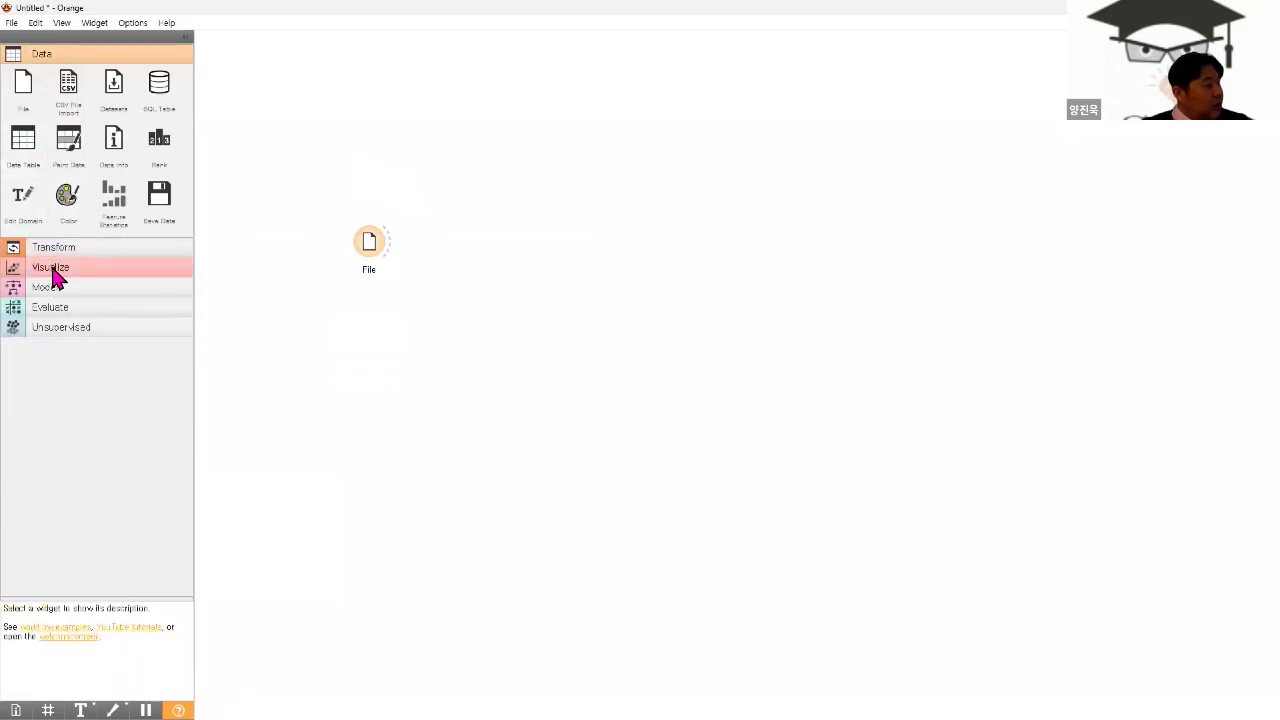
- Add a Scatter Plot widget beside the File widget on the canvas, deleting the two surplus copies
click(53, 270)
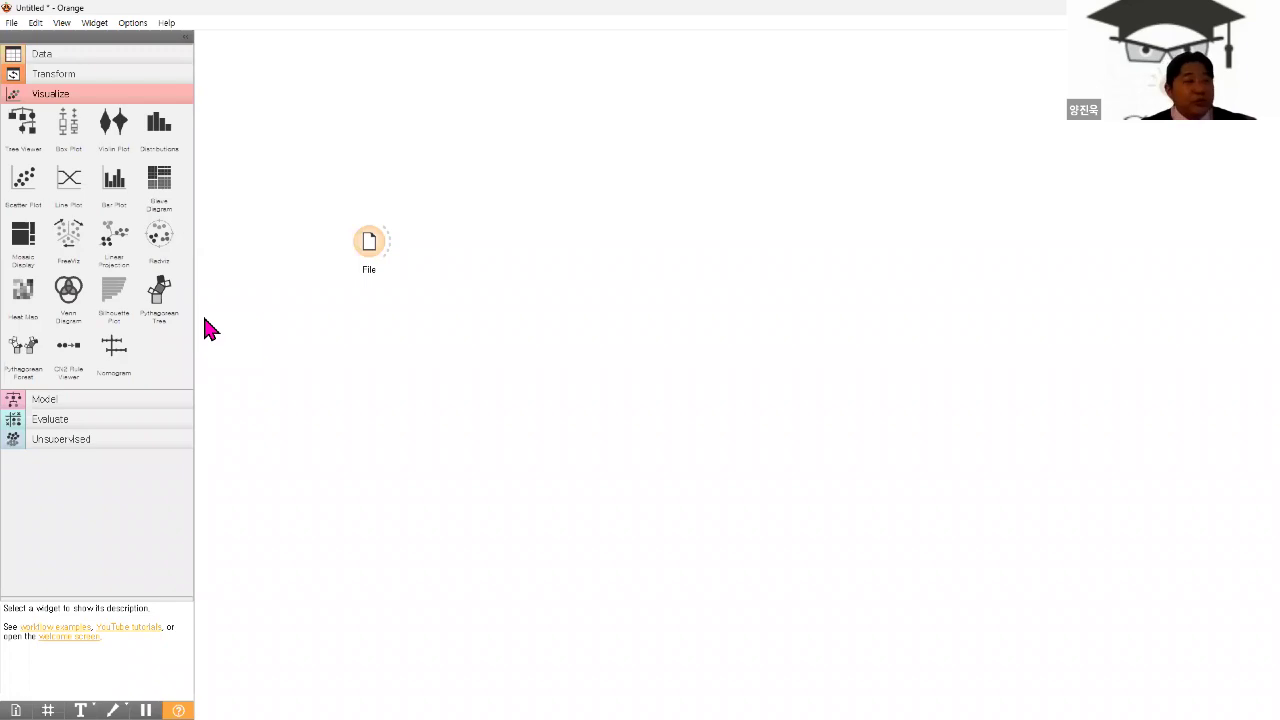
click(25, 195)
click(25, 195)
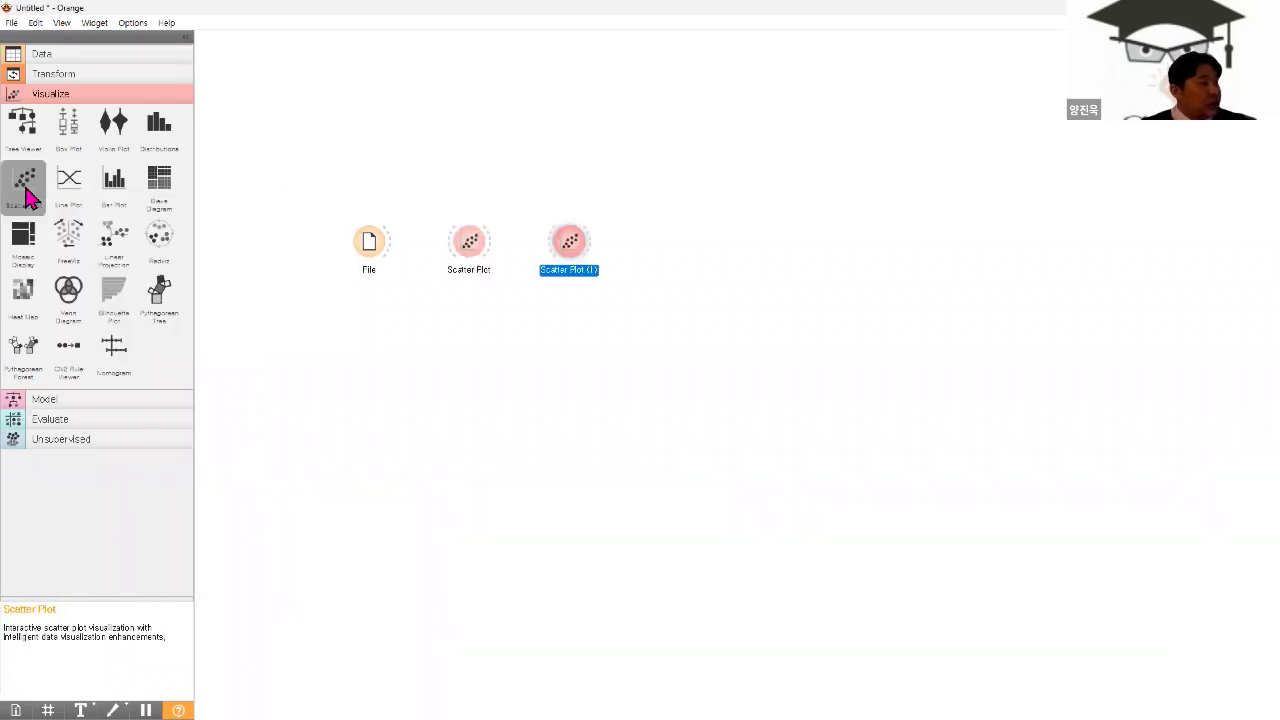
click(25, 195)
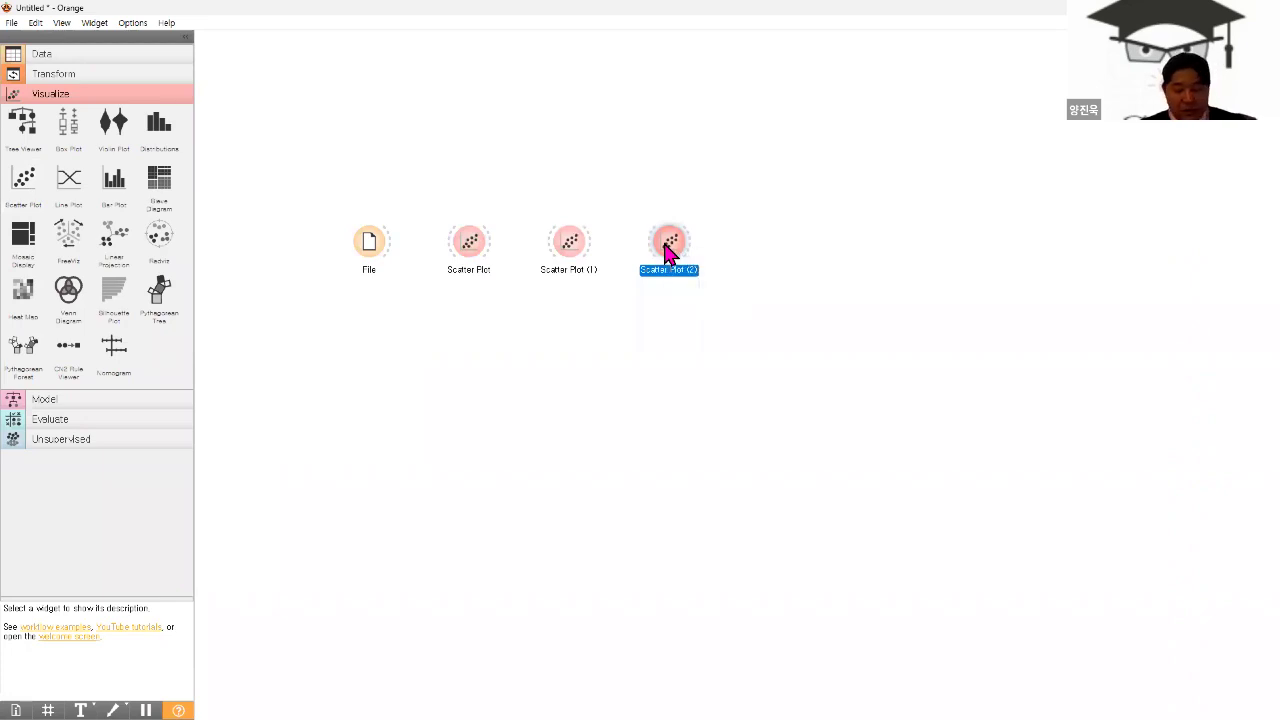
key(Delete)
click(570, 248)
key(Delete)
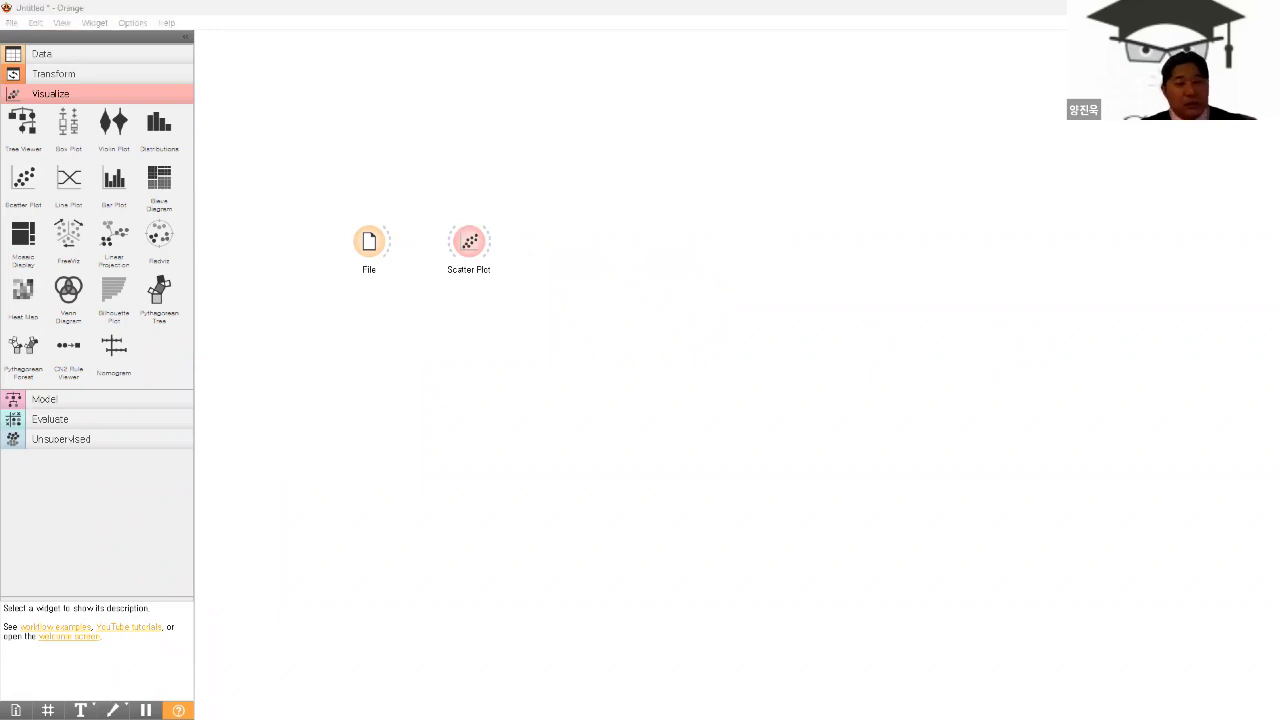
- Switch to the Notepad notes, move the window clear of the widgets, and add a "scatter plot" heading below the data description
key(alt+Tab)
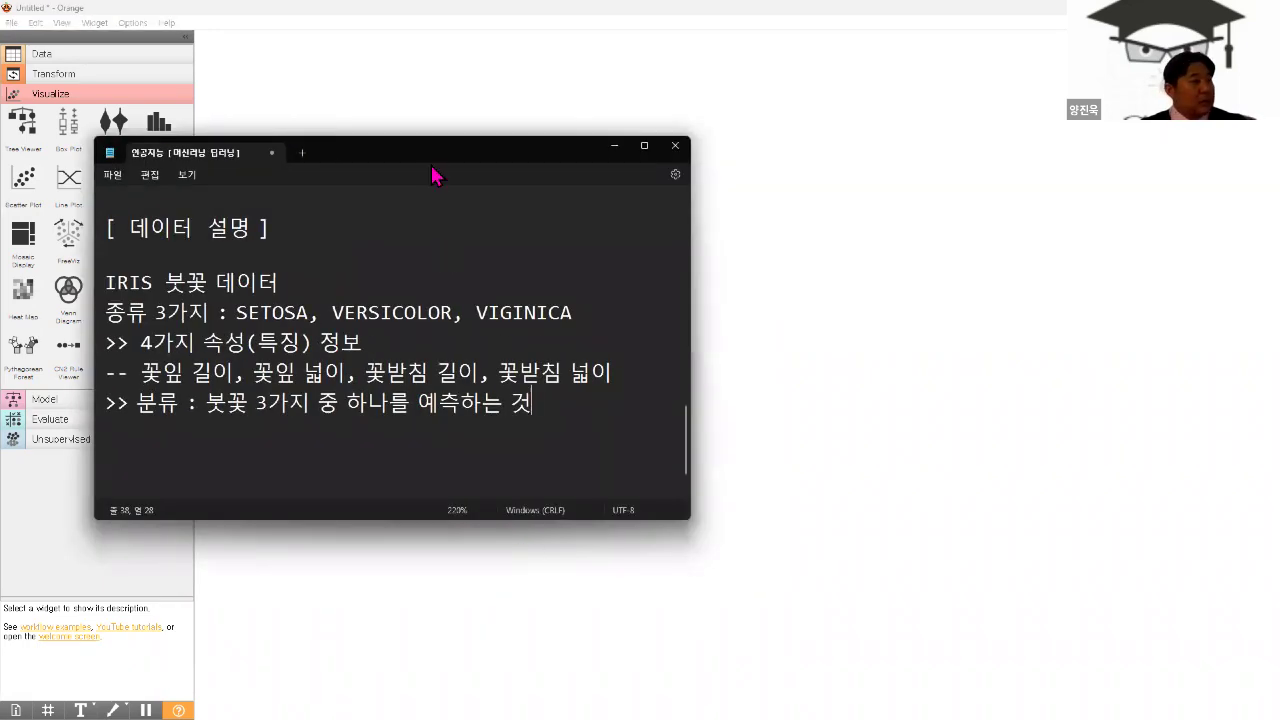
drag(503, 145, 1022, 161)
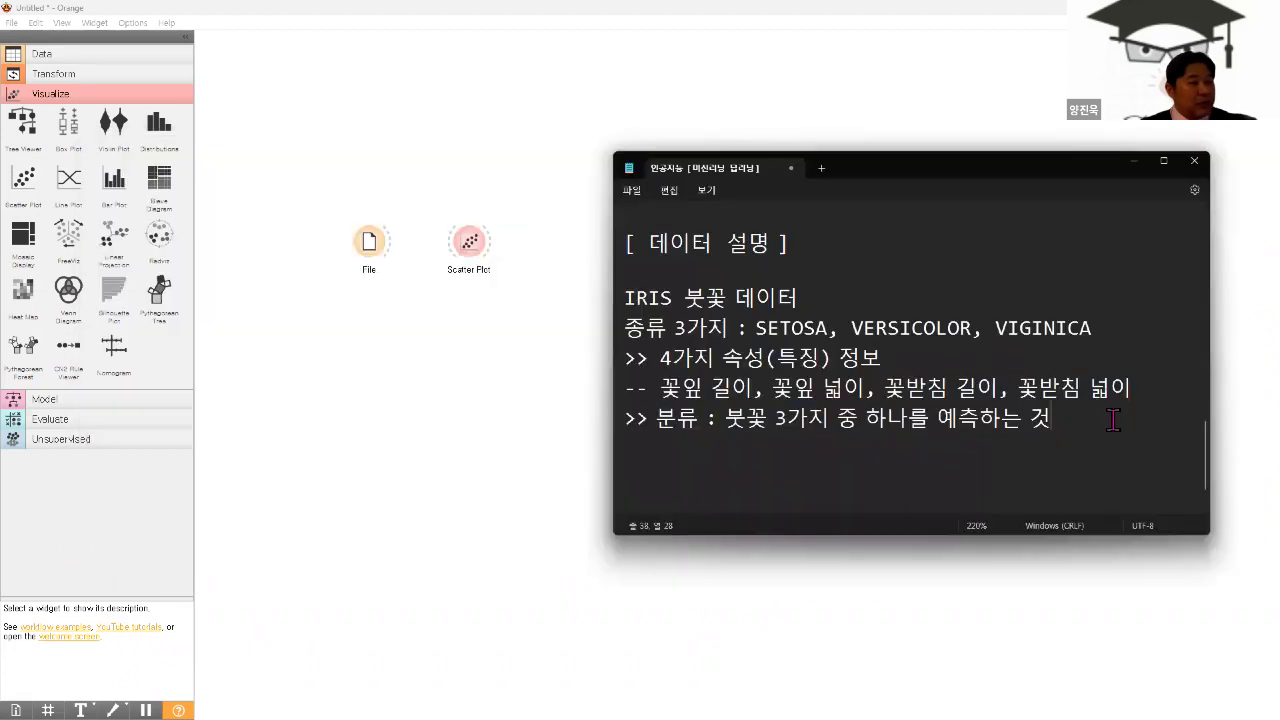
key(Return)
key(Return)
text(s)
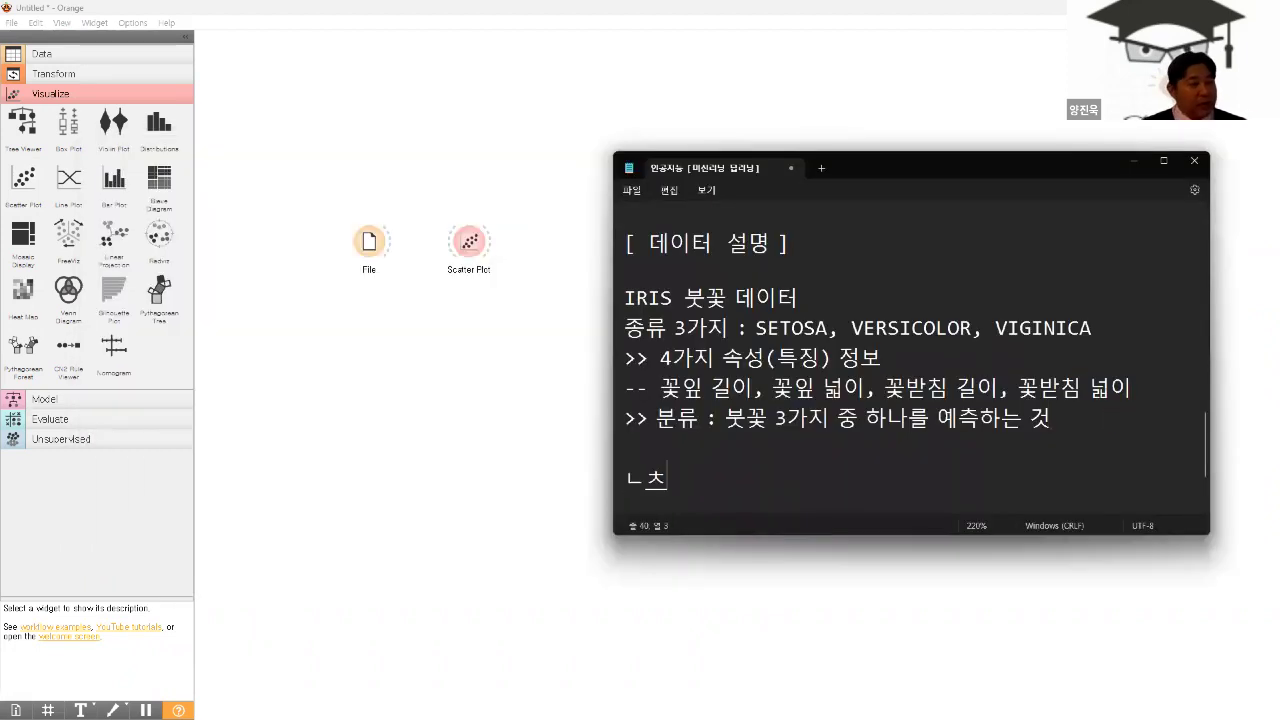
text(catte)
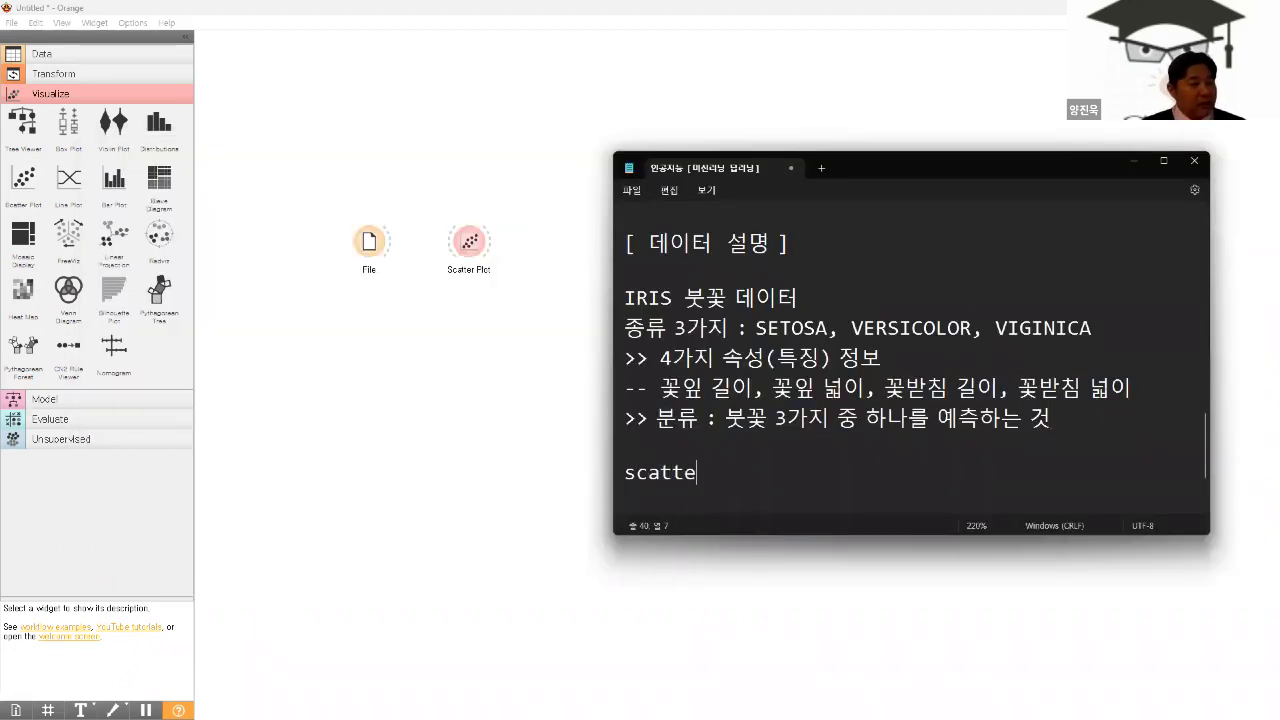
text(r plot)
key(Return)
key(Return)
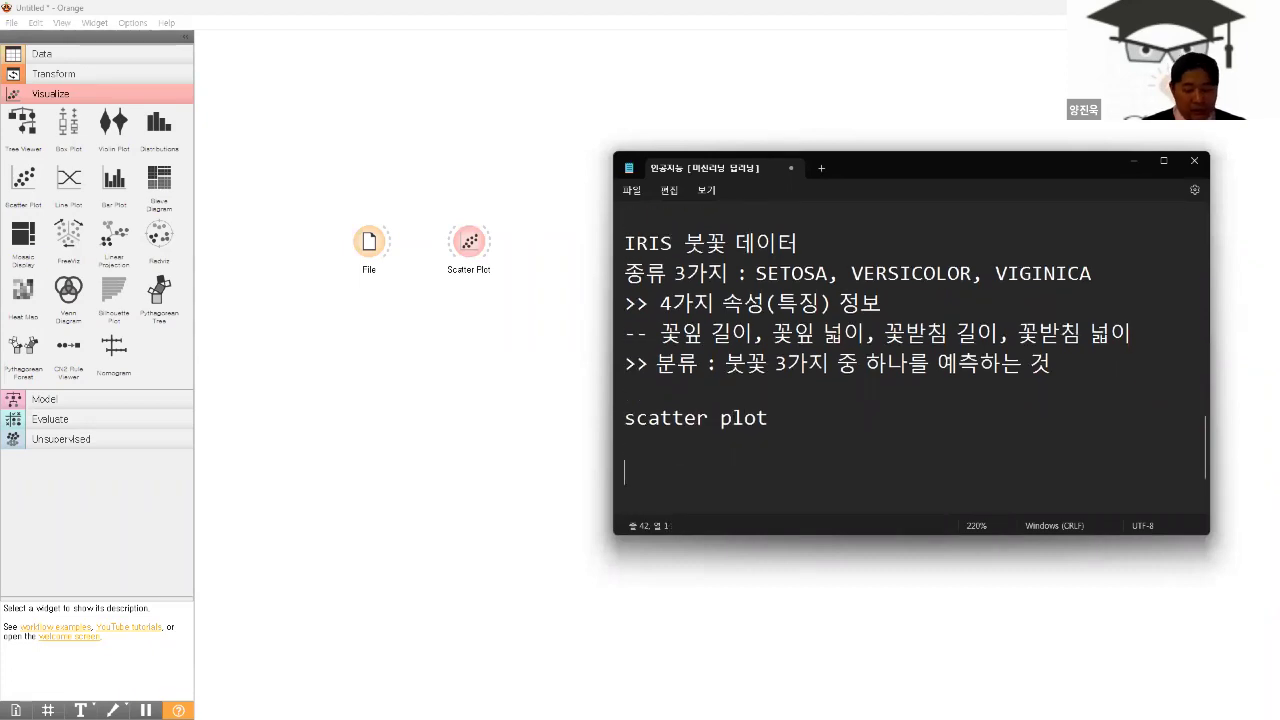
- Write the definition line "scatter : 흩어지다" below the "scatter plot" heading
text(scatter)
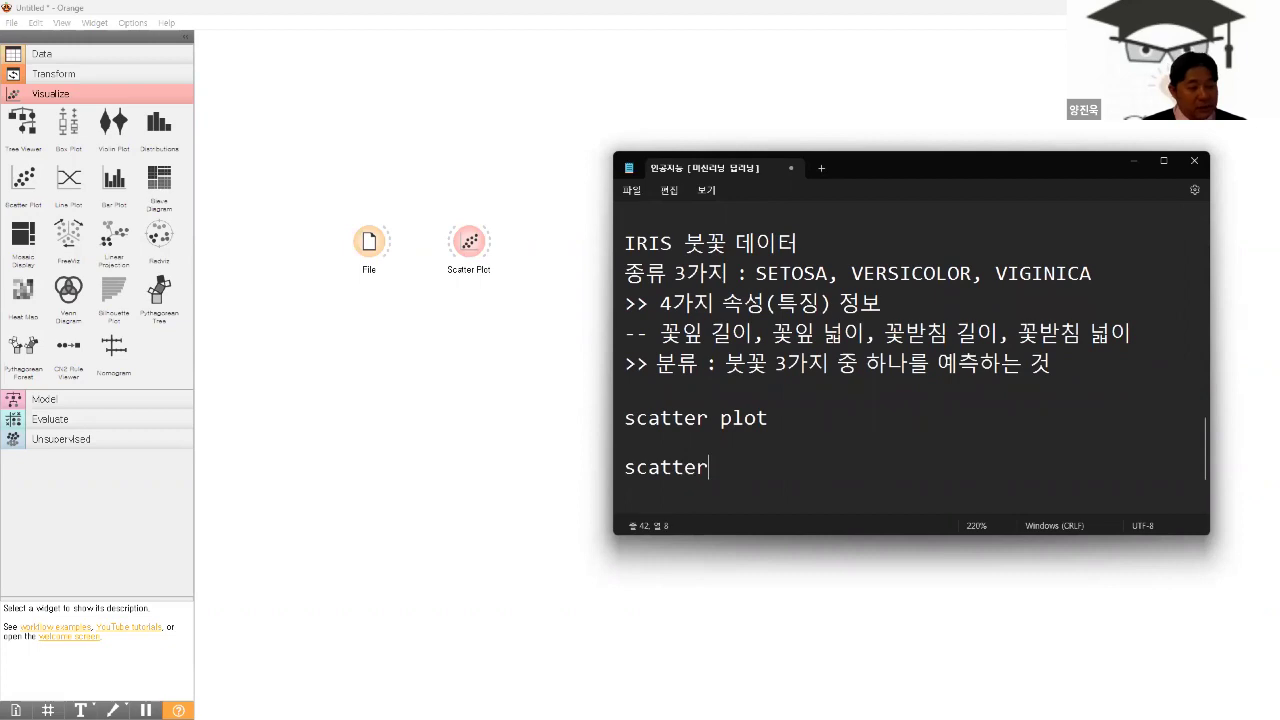
text( : 플트)
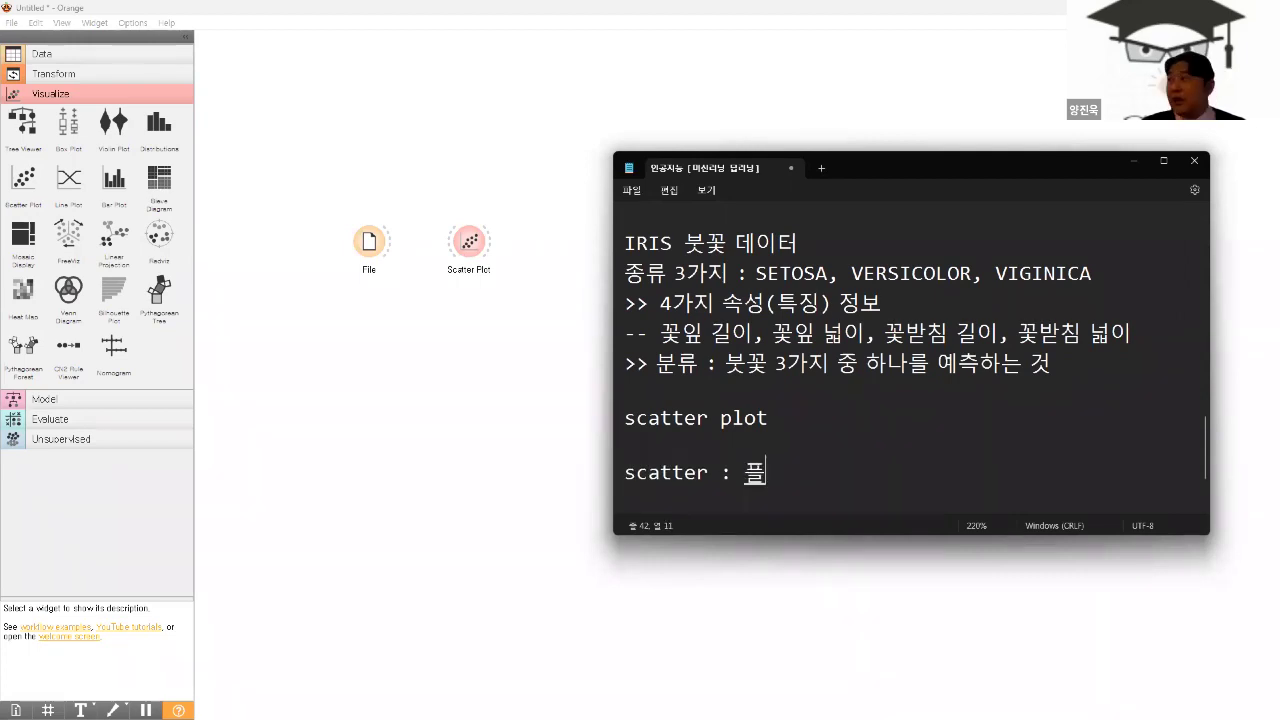
key(BackSpace)
key(BackSpace)
key(BackSpace)
text(흐)
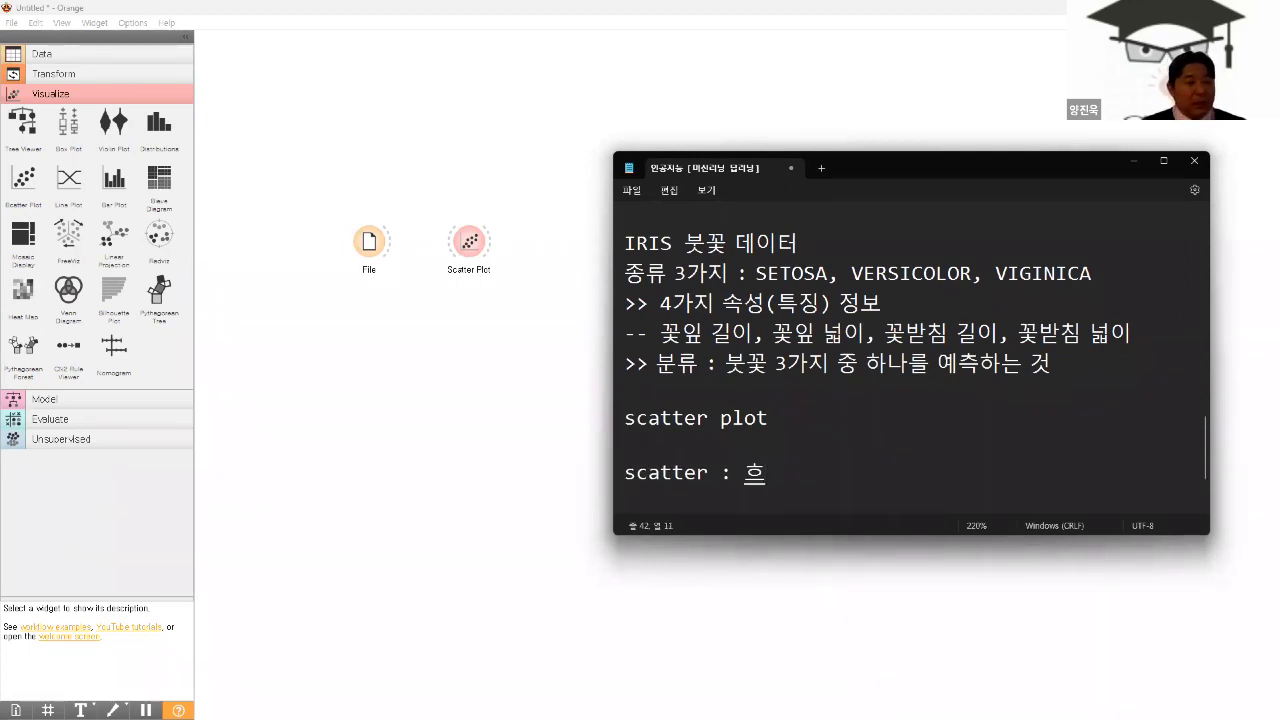
text(ㅌㅇㅓㅈㅣㄴ)
key(BackSpace)
text(ㄷㅏ)
key(Return)
key(Return)
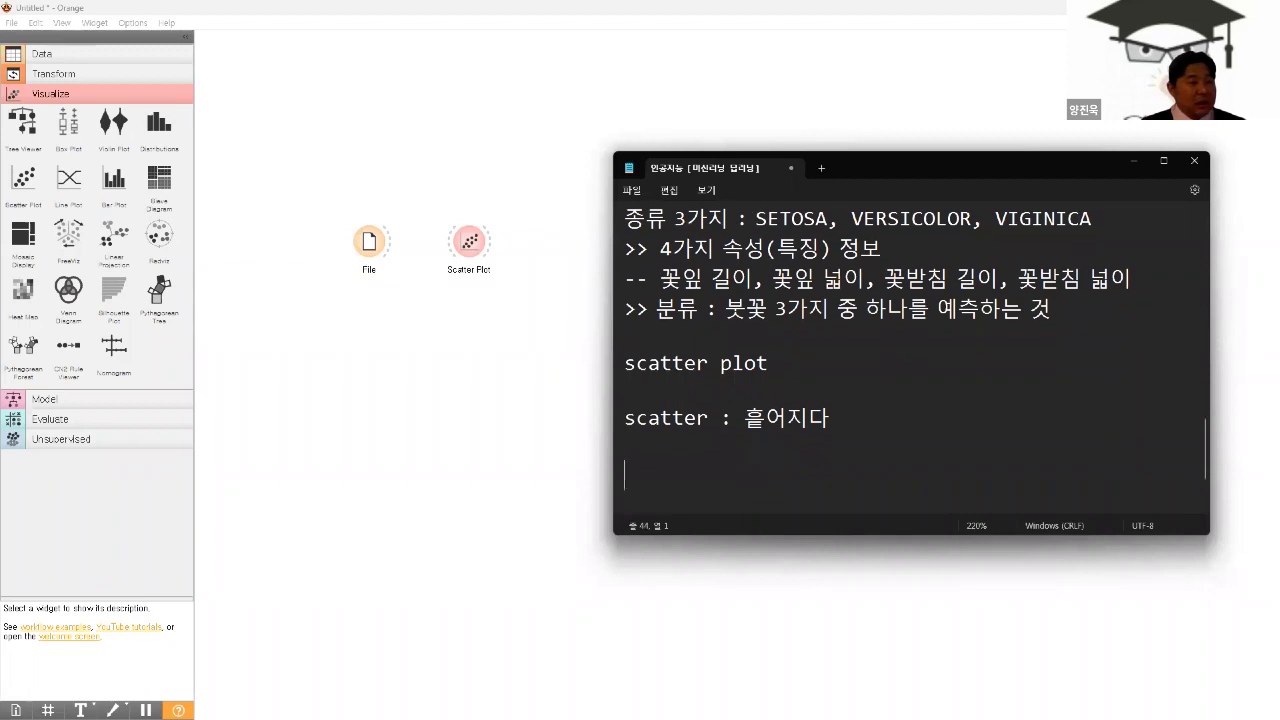
text(ㅅㅣㄹㄷㅔ)
key(BackSpace)
key(BackSpace)
key(BackSpace)
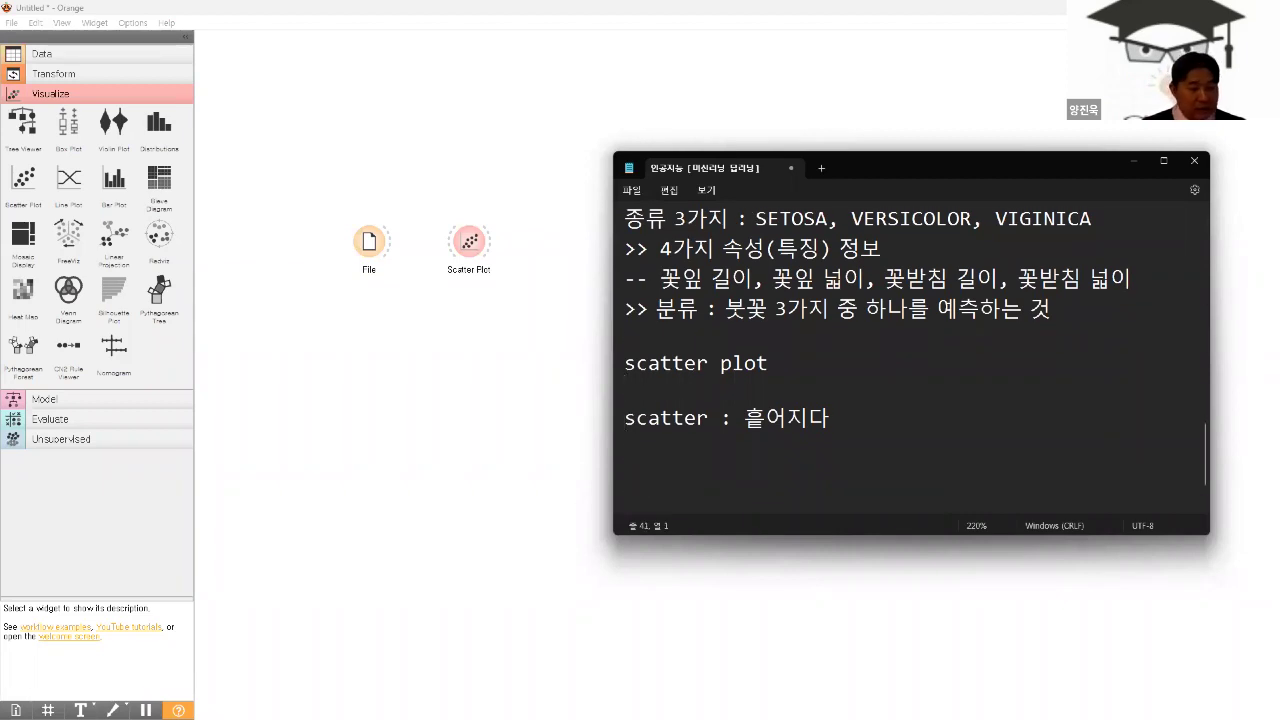
- Prefix the scatter definition with a dash and write "실데이터를 흩어져서 표현한 그래프" directly under the "scatter plot" heading
text(-)
key(Up)
text(실)
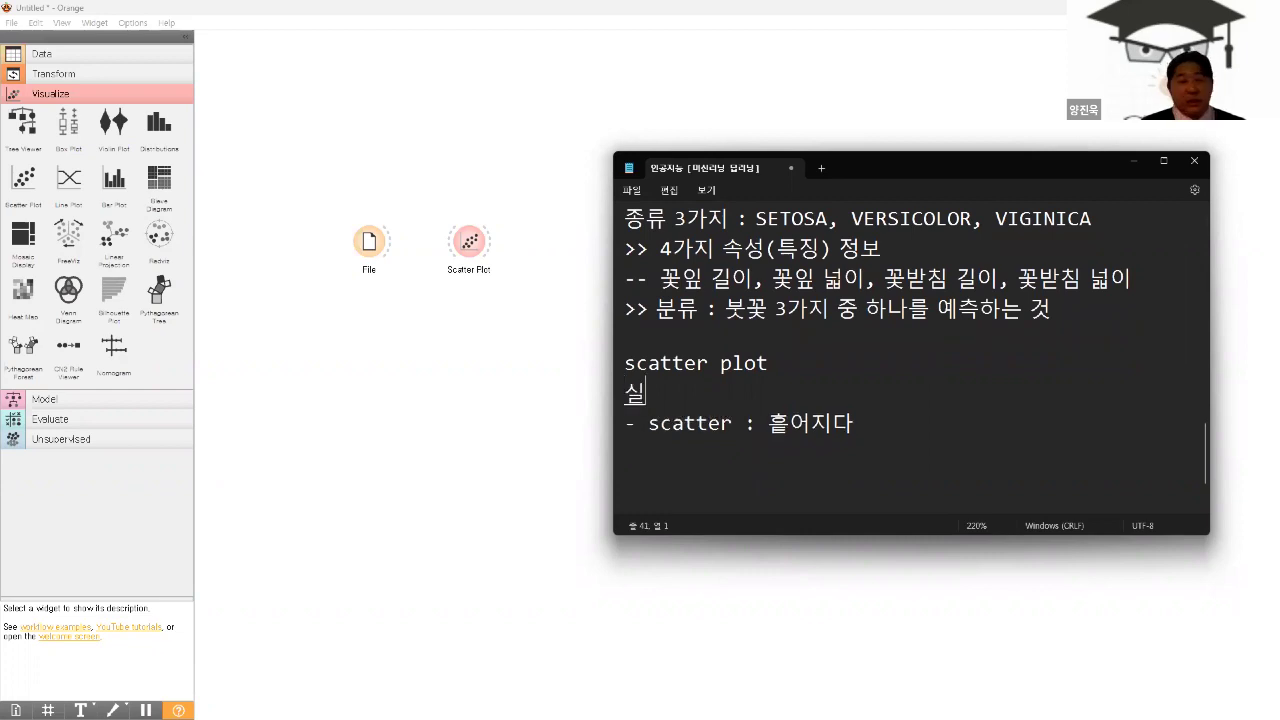
text(데이터를 ㅎ흩어졋)
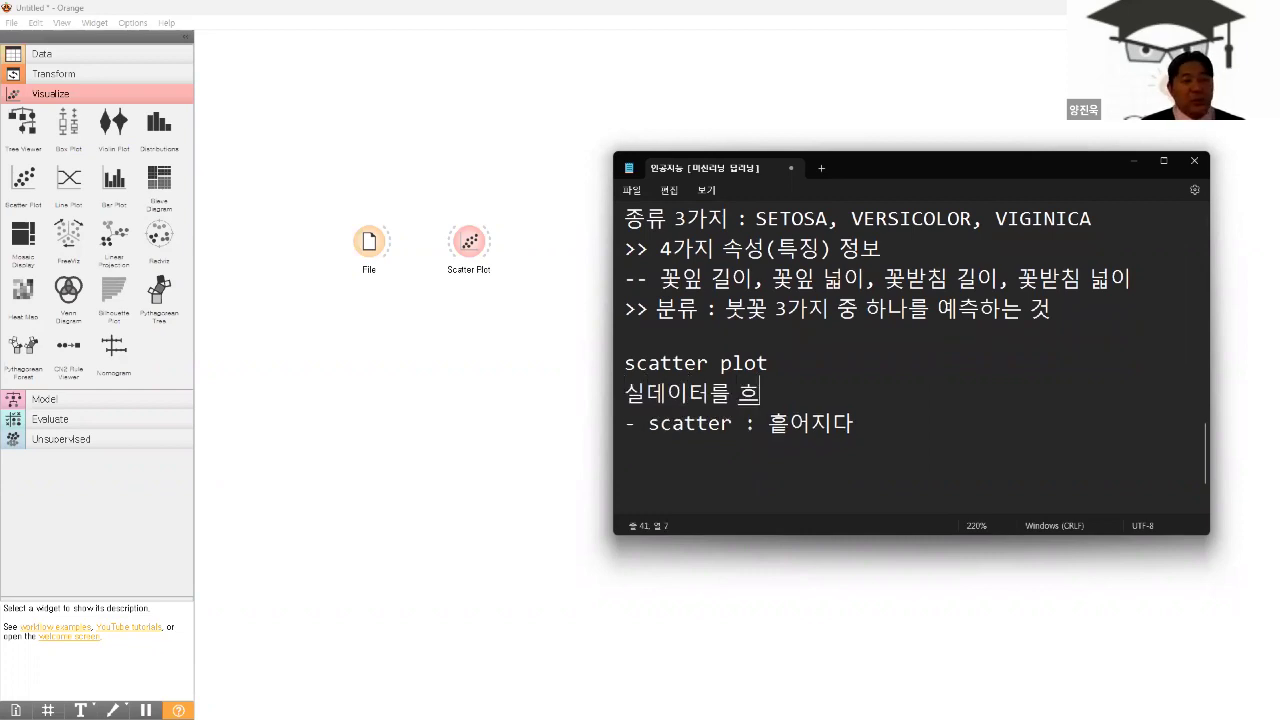
text(서 표)
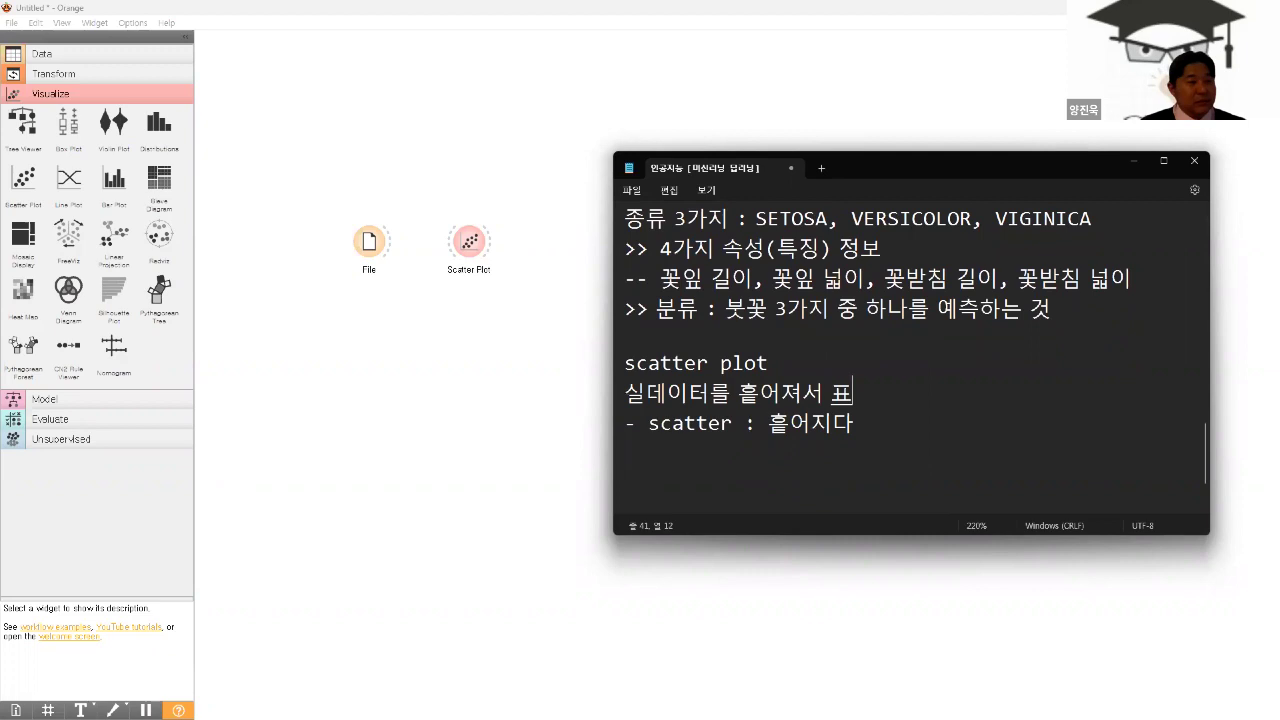
text(현한 그래프)
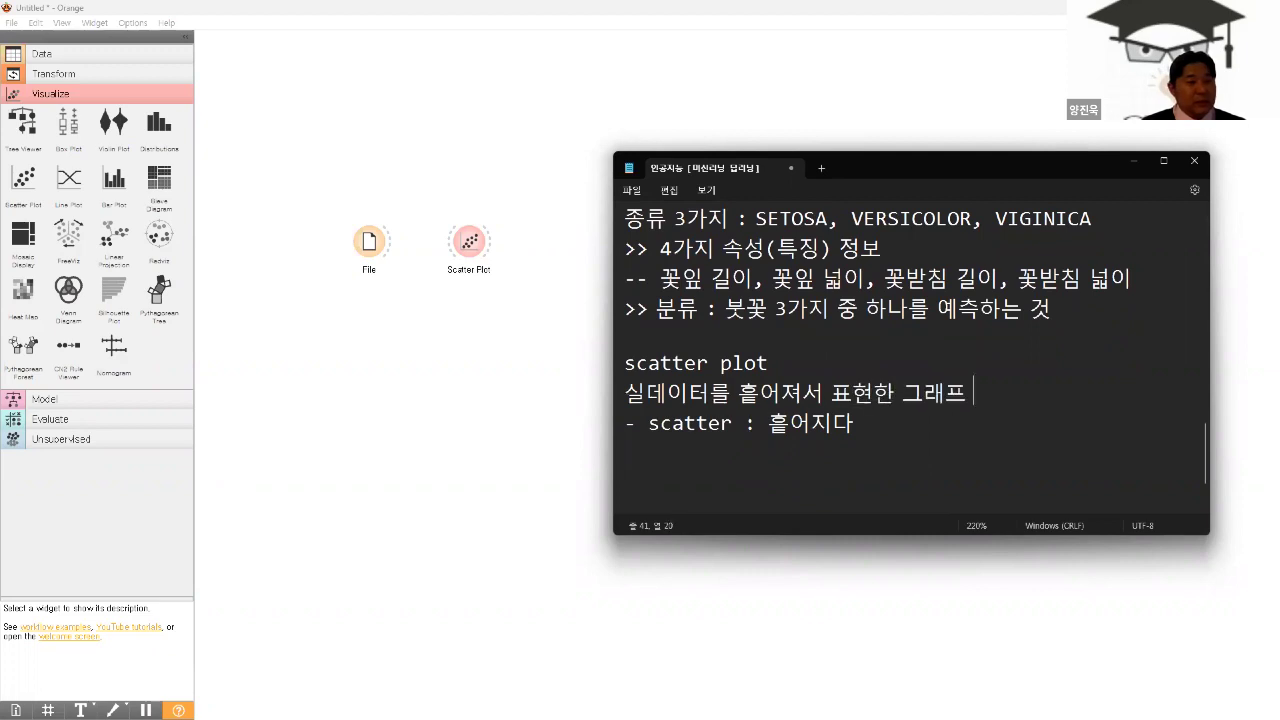
- Add the term "산점도" on its own line below the graph description, and minimize the notes window
key(Return)
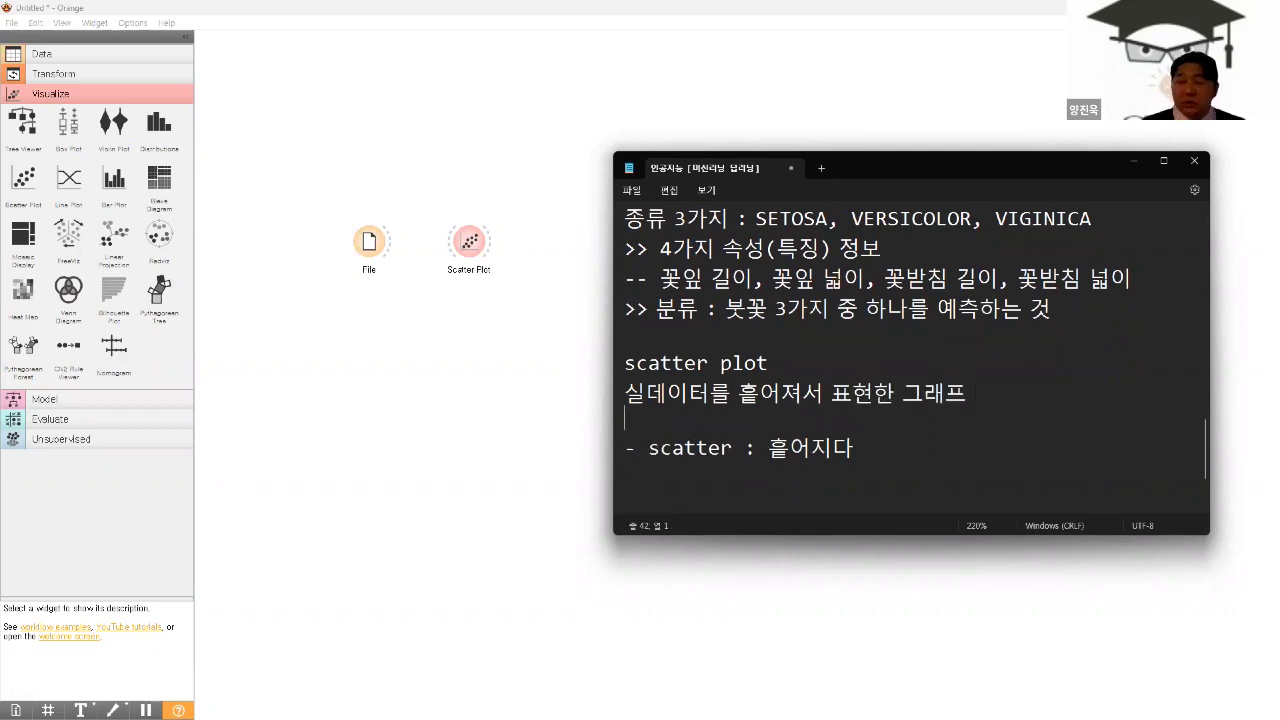
text(>>)
key(BackSpace)
key(BackSpace)
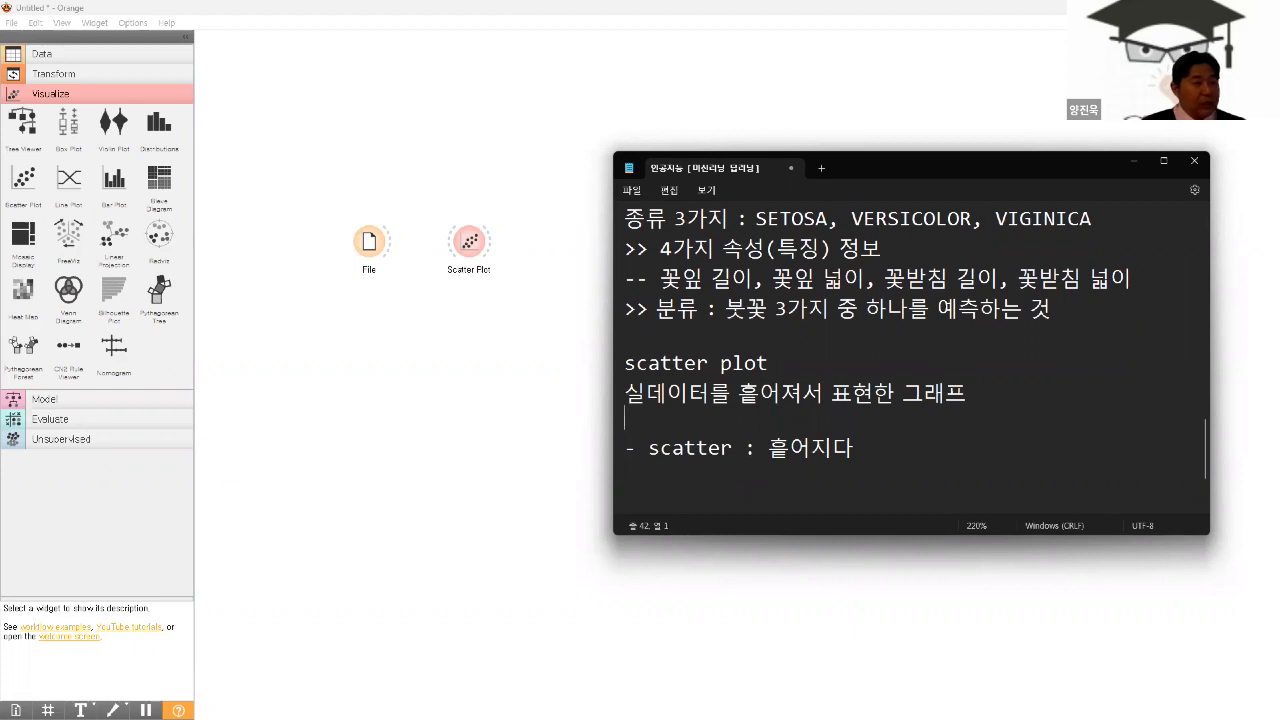
text(산점도)
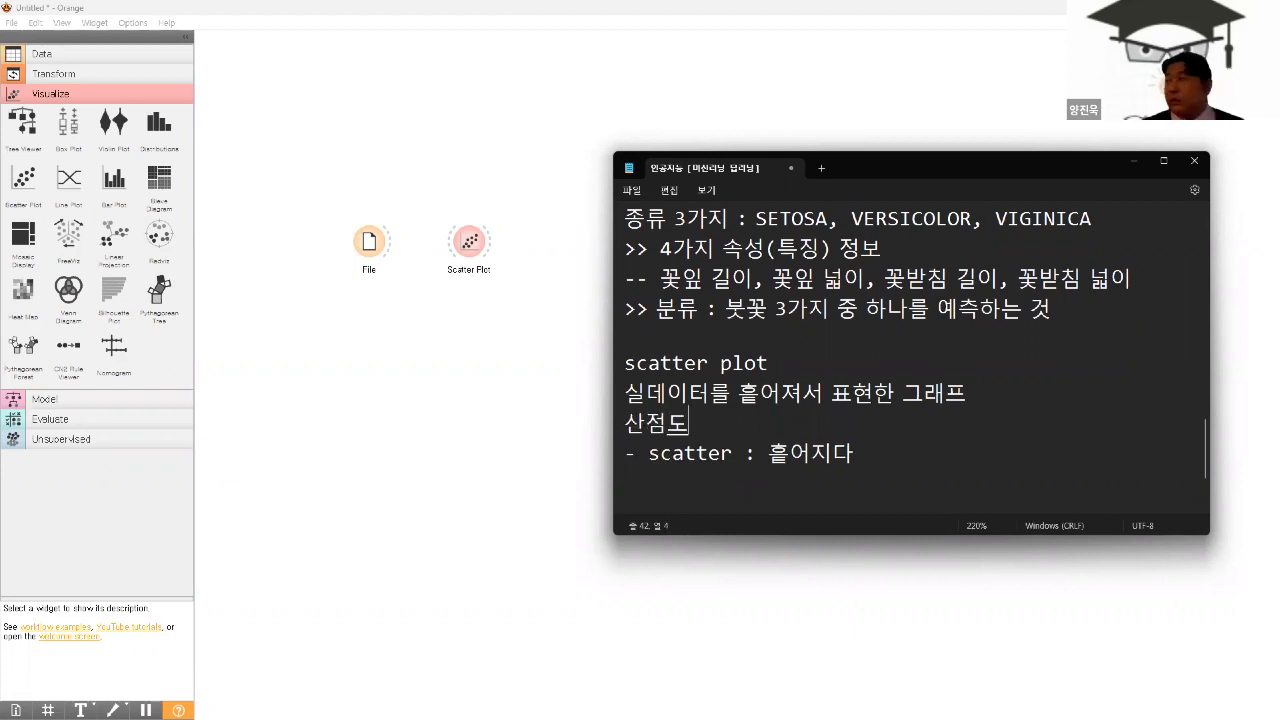
key(Return)
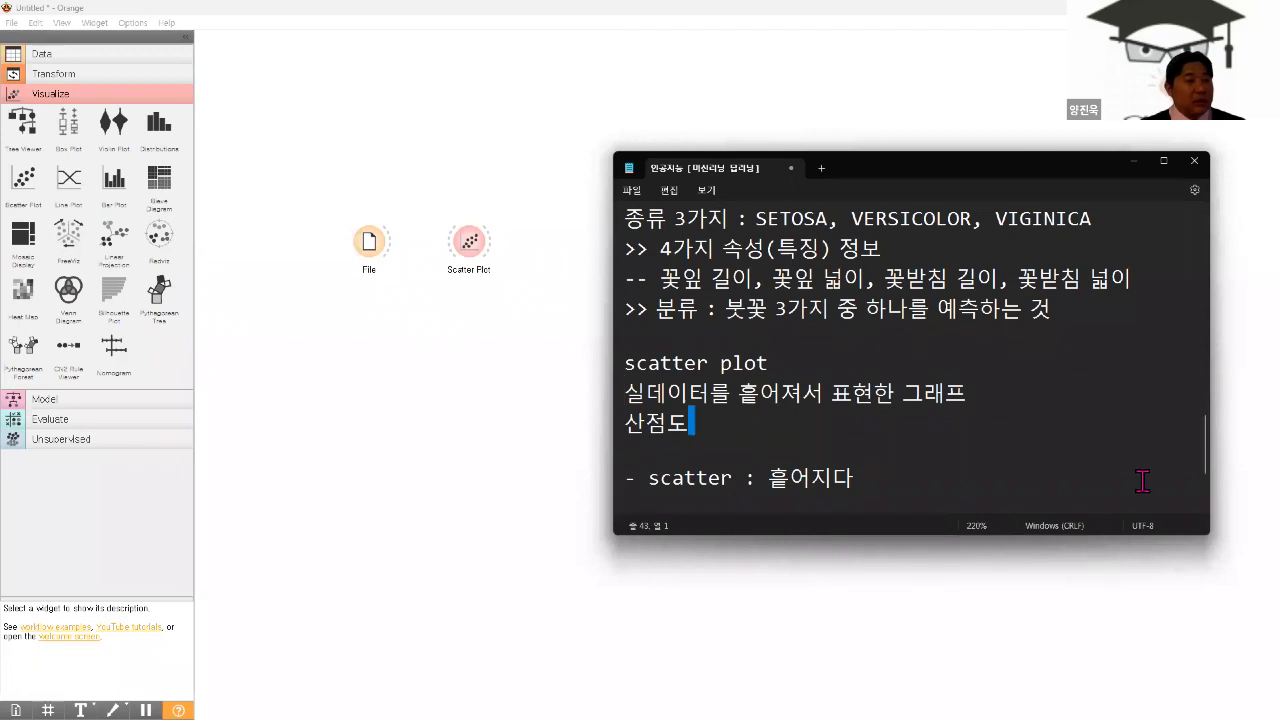
click(1134, 162)
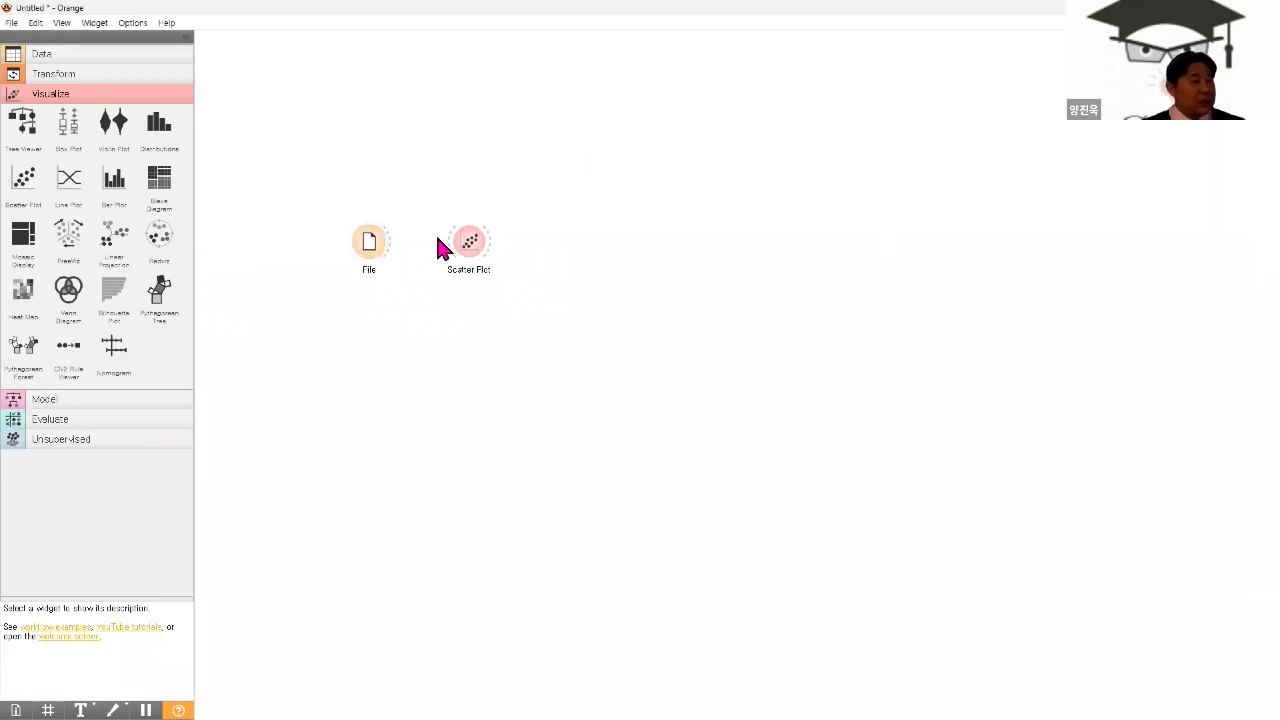
- Move the Scatter Plot widget diagonally below File, and sketch the data flow through both widgets on screen, erasing the sketch once explained
drag(469, 254, 430, 333)
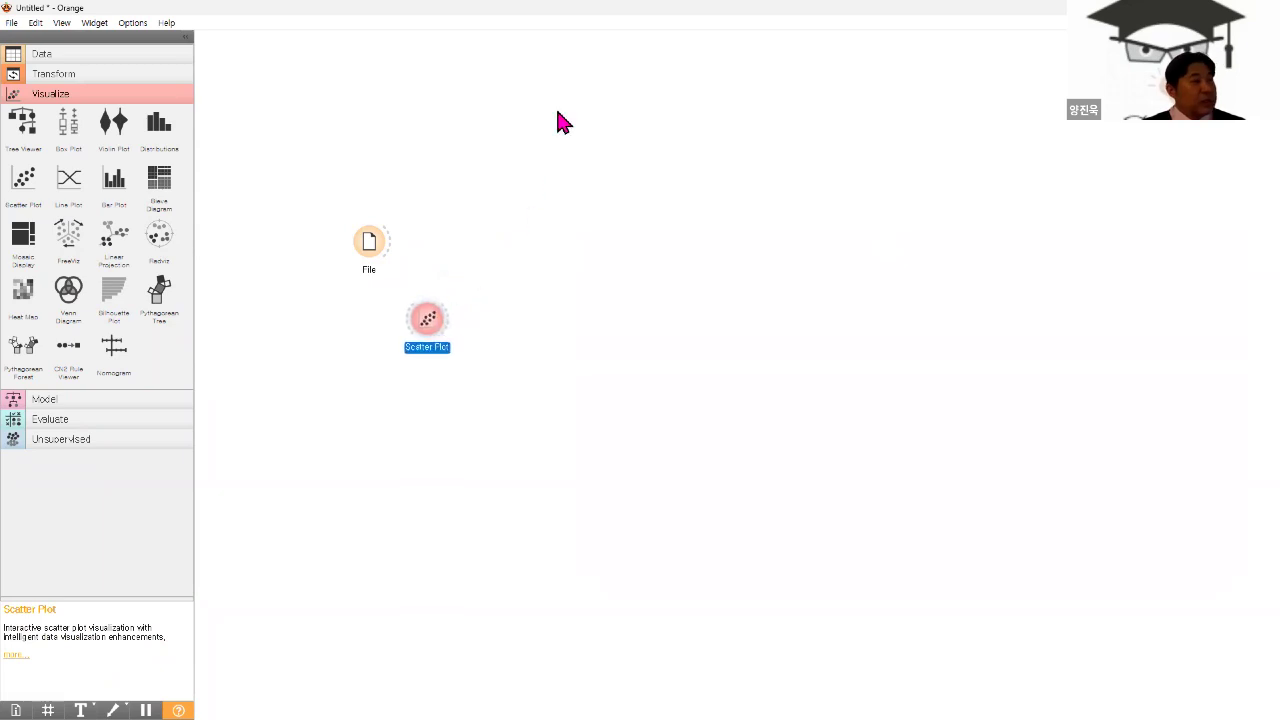
key(ctrl+2)
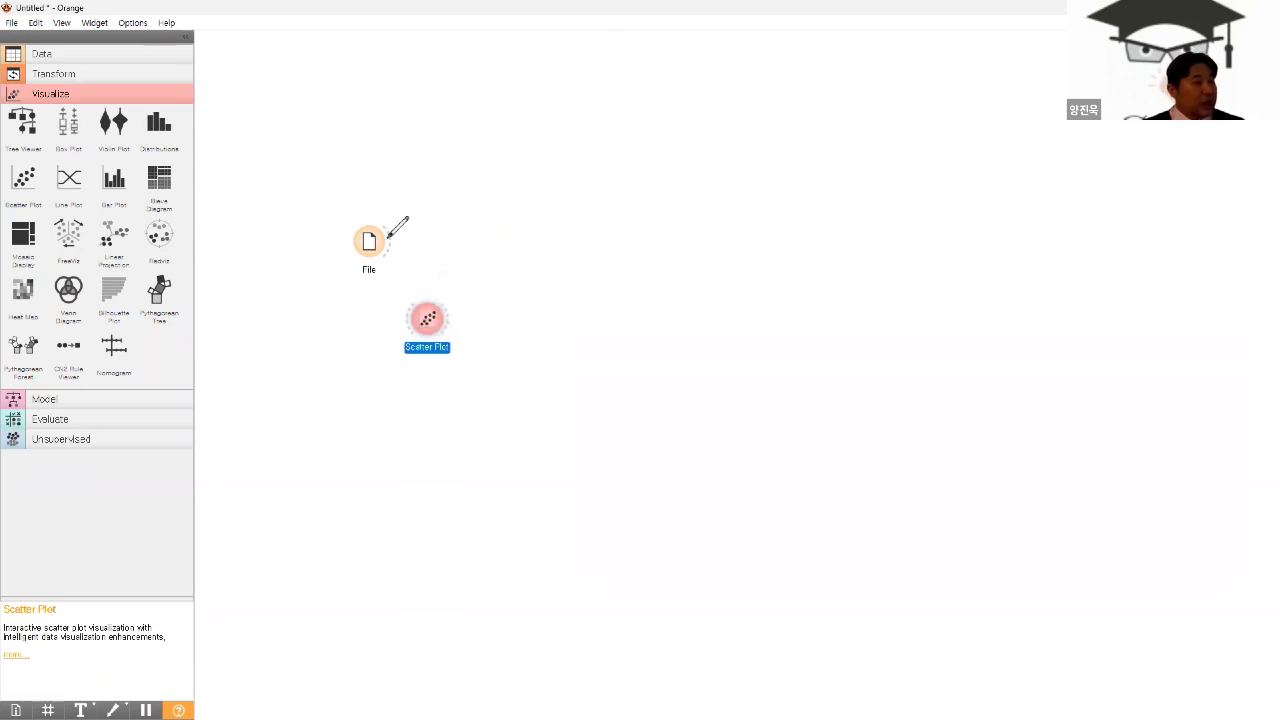
mouse_move(384, 257)
mouse_down()
mouse_move(427, 232)
mouse_move(431, 279)
mouse_move(408, 316)
mouse_move(440, 302)
mouse_move(416, 313)
mouse_move(431, 323)
mouse_move(506, 266)
mouse_move(540, 288)
mouse_up()
mouse_move(411, 251)
mouse_down()
mouse_move(414, 229)
mouse_move(404, 250)
mouse_up()
drag(592, 265, 553, 322)
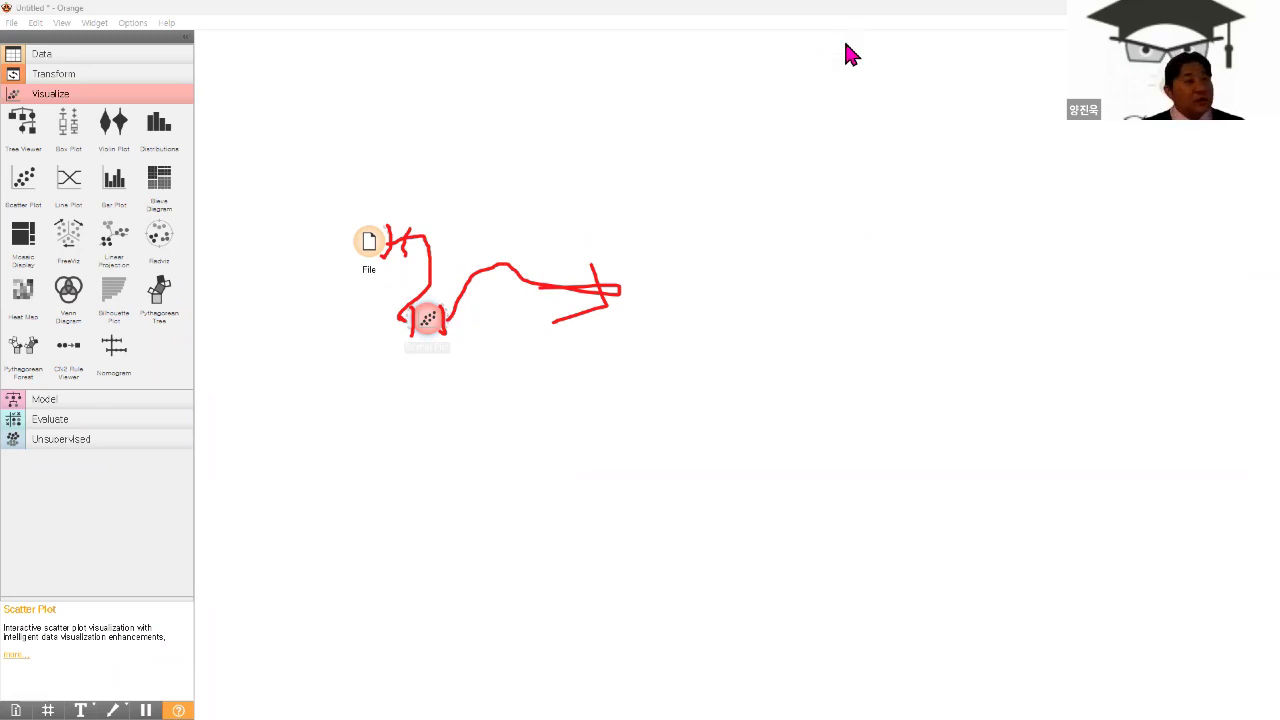
key(e)
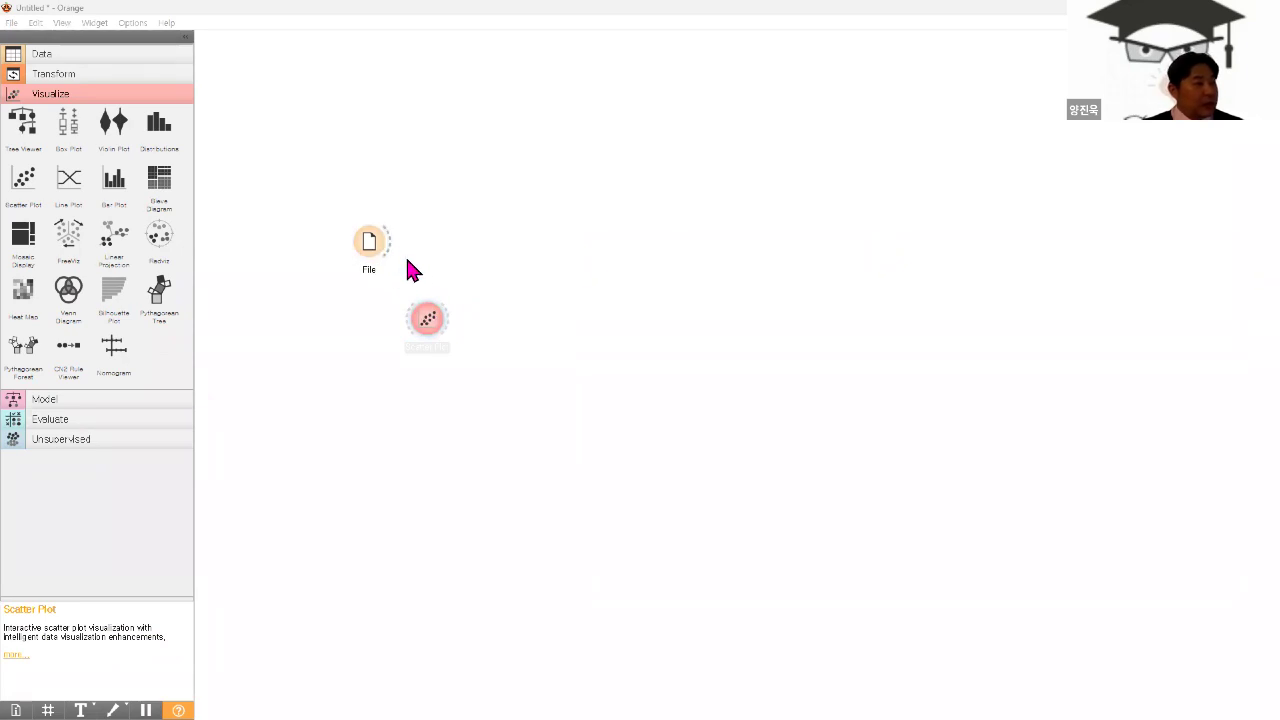
- Connect the File widget's output to the Scatter Plot widget's input and open the scatter plot
drag(389, 251, 410, 321)
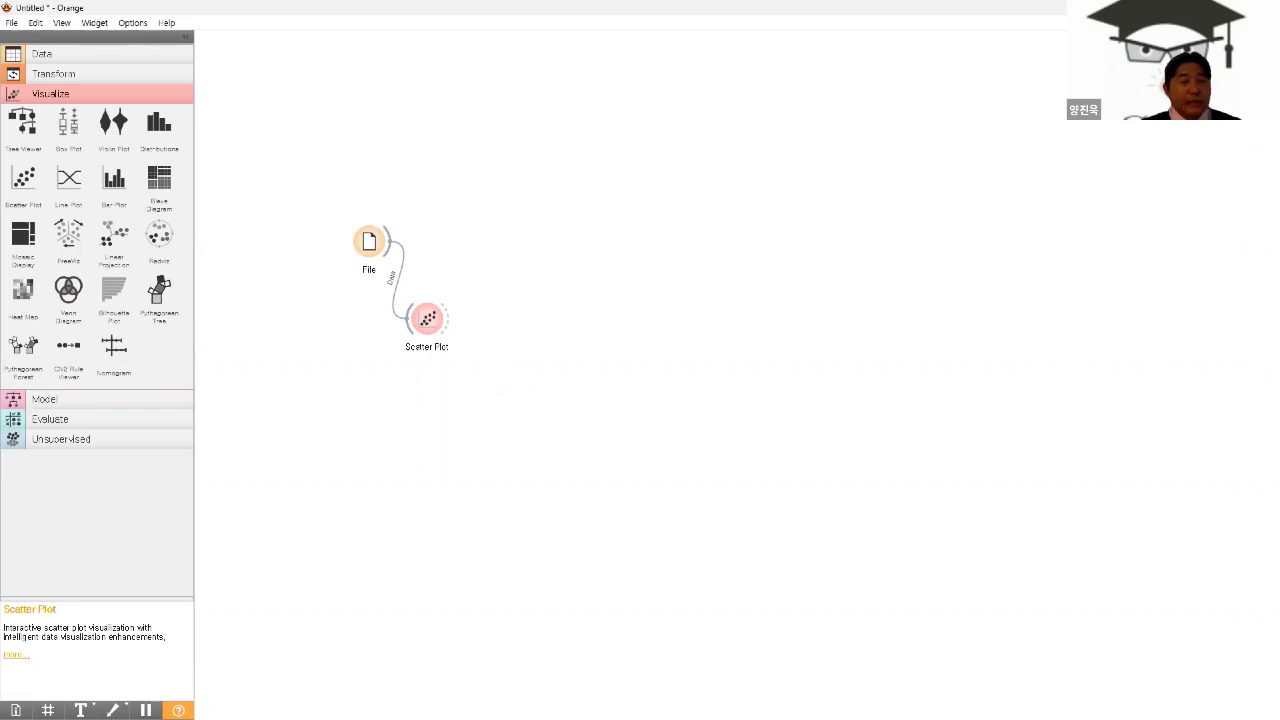
double_click(432, 322)
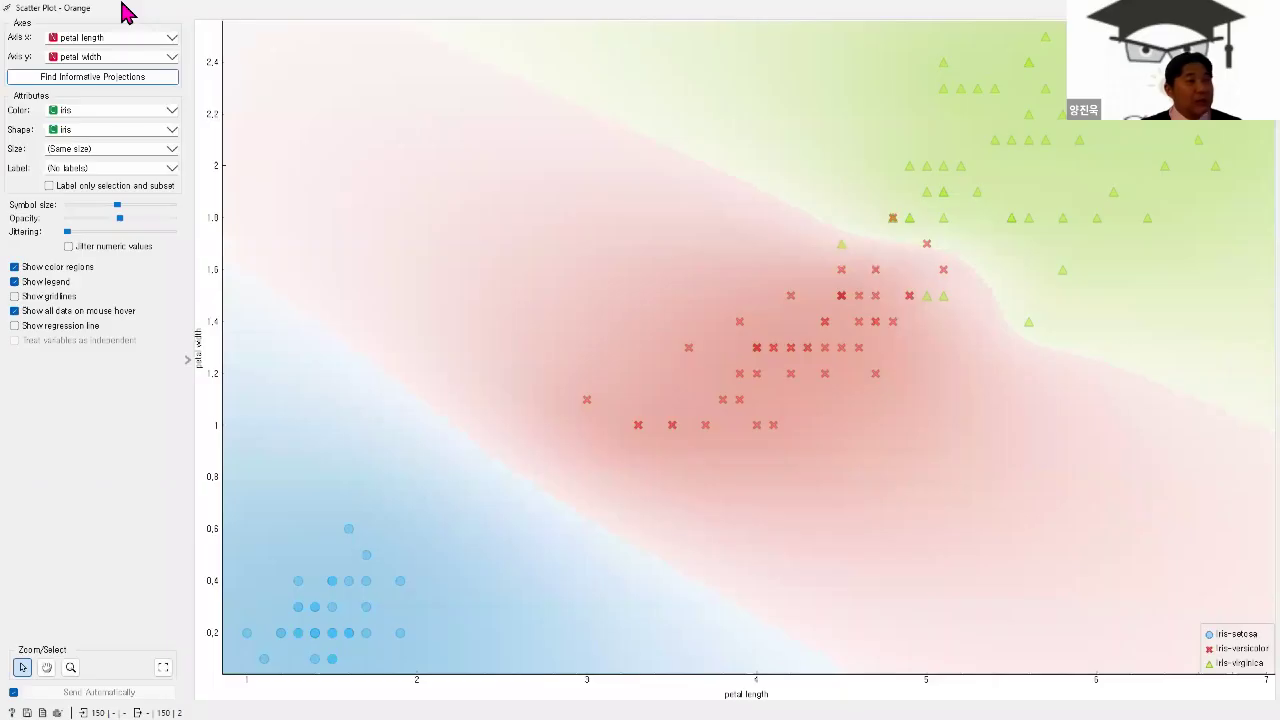
- Arrange the windows so the reduced Scatter Plot window sits in front of the maximized workflow canvas
key(super+Down)
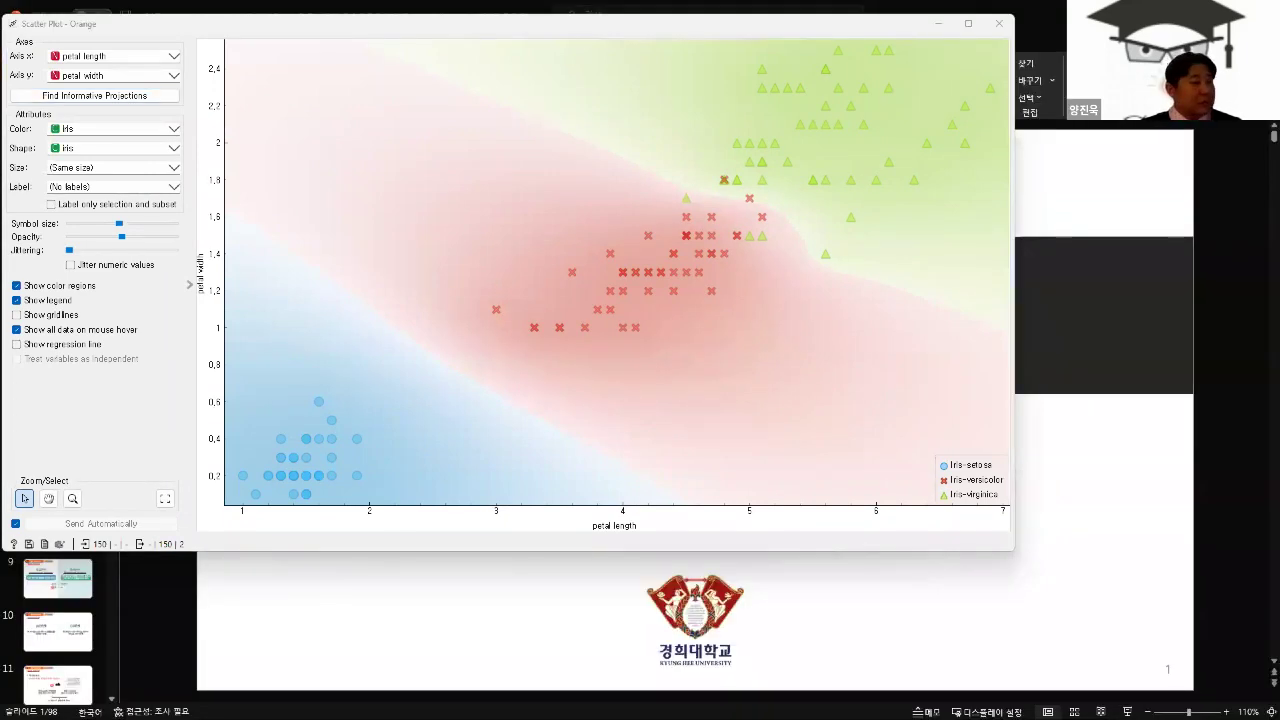
key(alt+Tab)
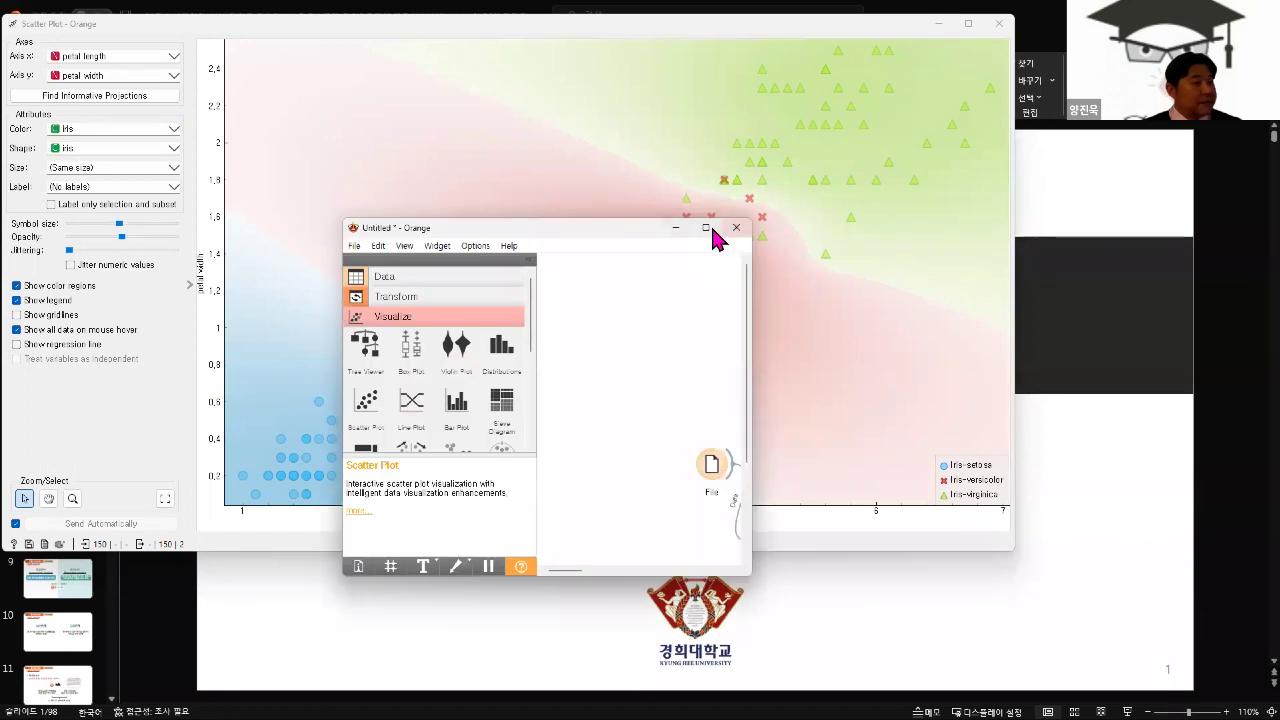
click(706, 229)
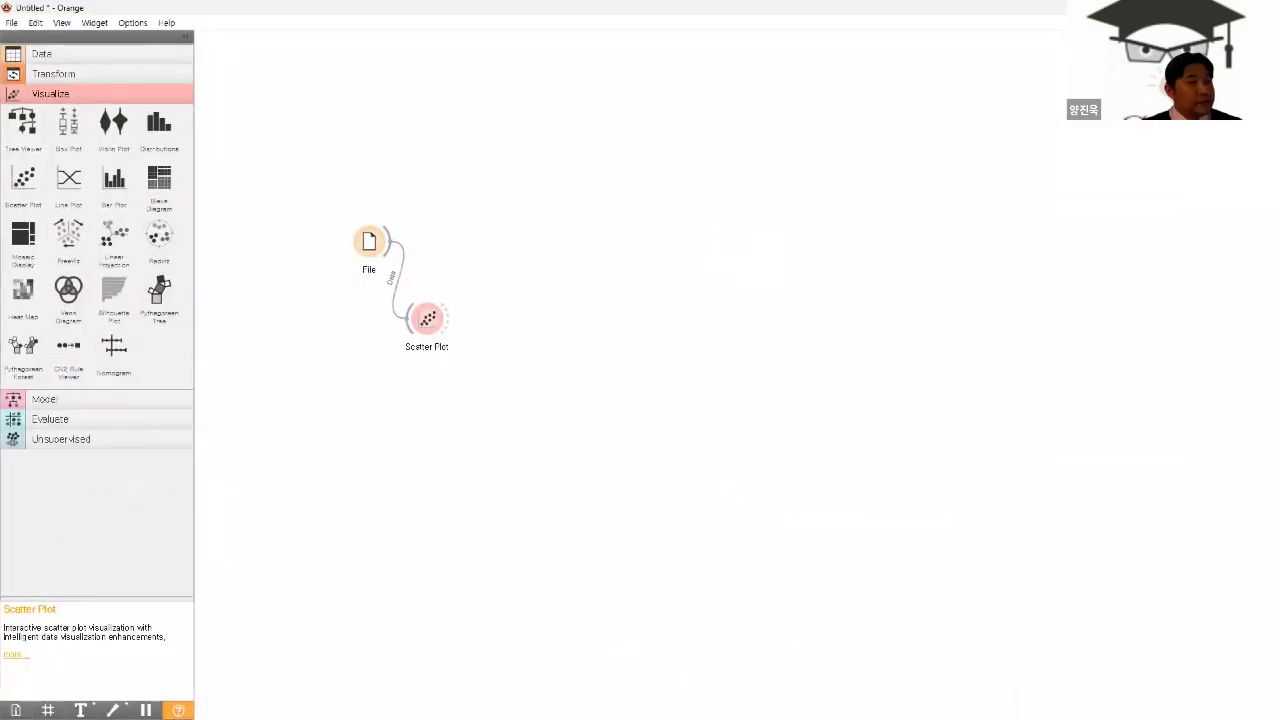
key(super+Down)
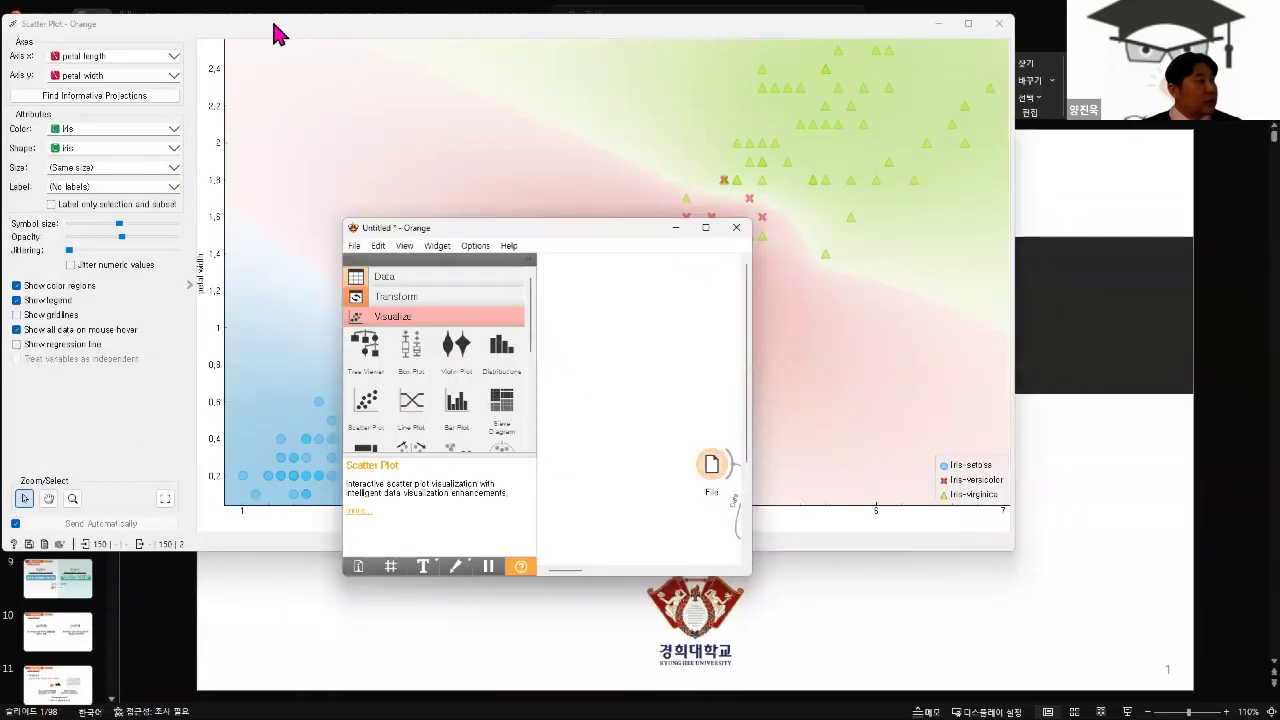
click(280, 38)
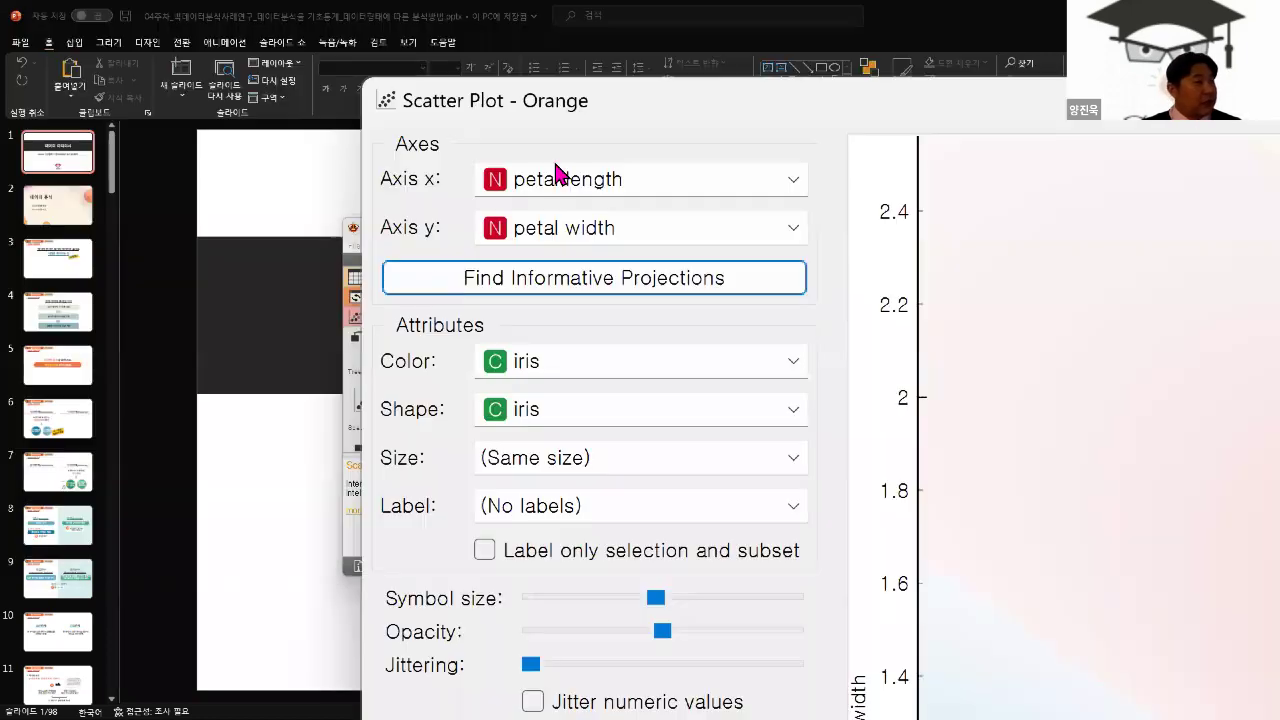
click(350, 233)
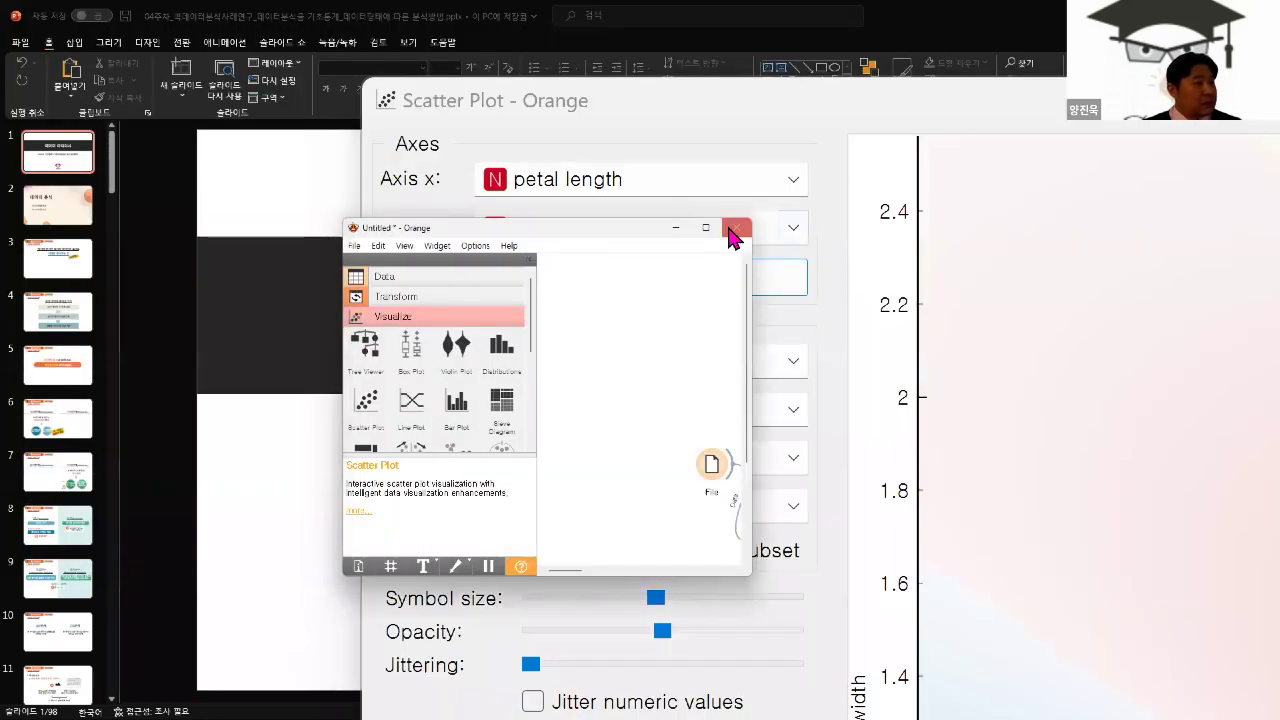
drag(617, 220, 222, 150)
click(861, 95)
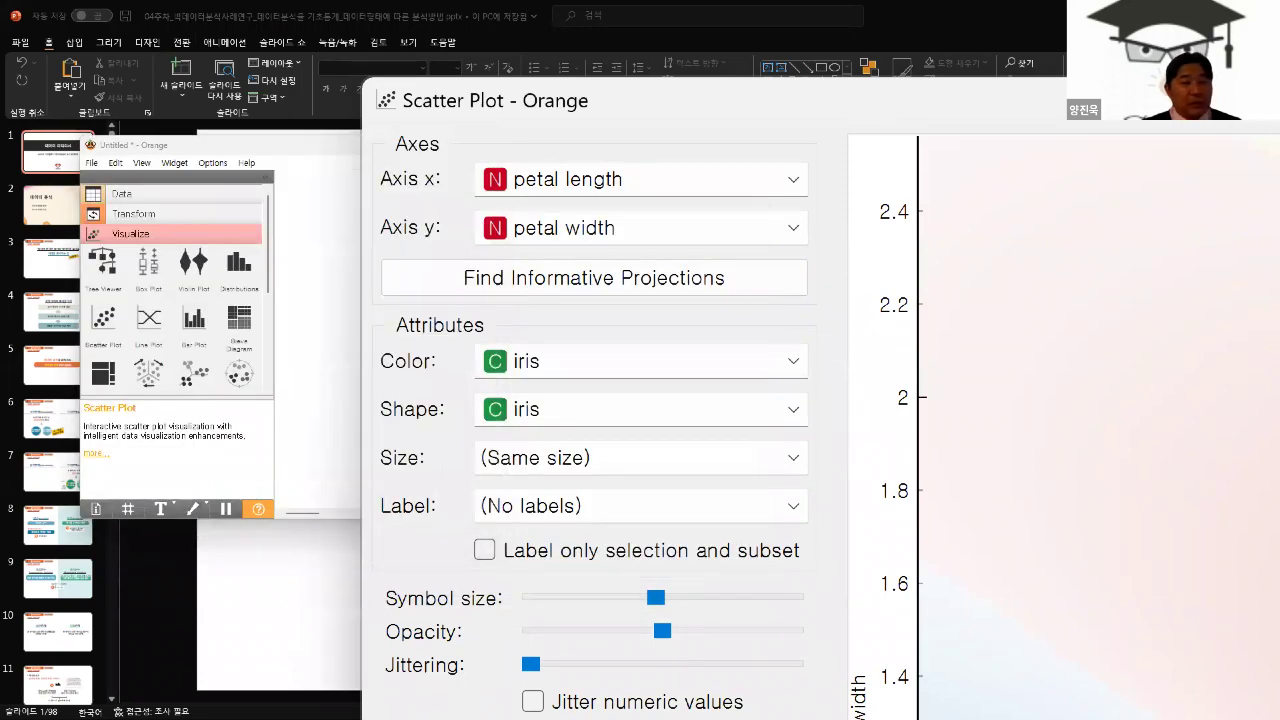
key(Escape)
click(444, 144)
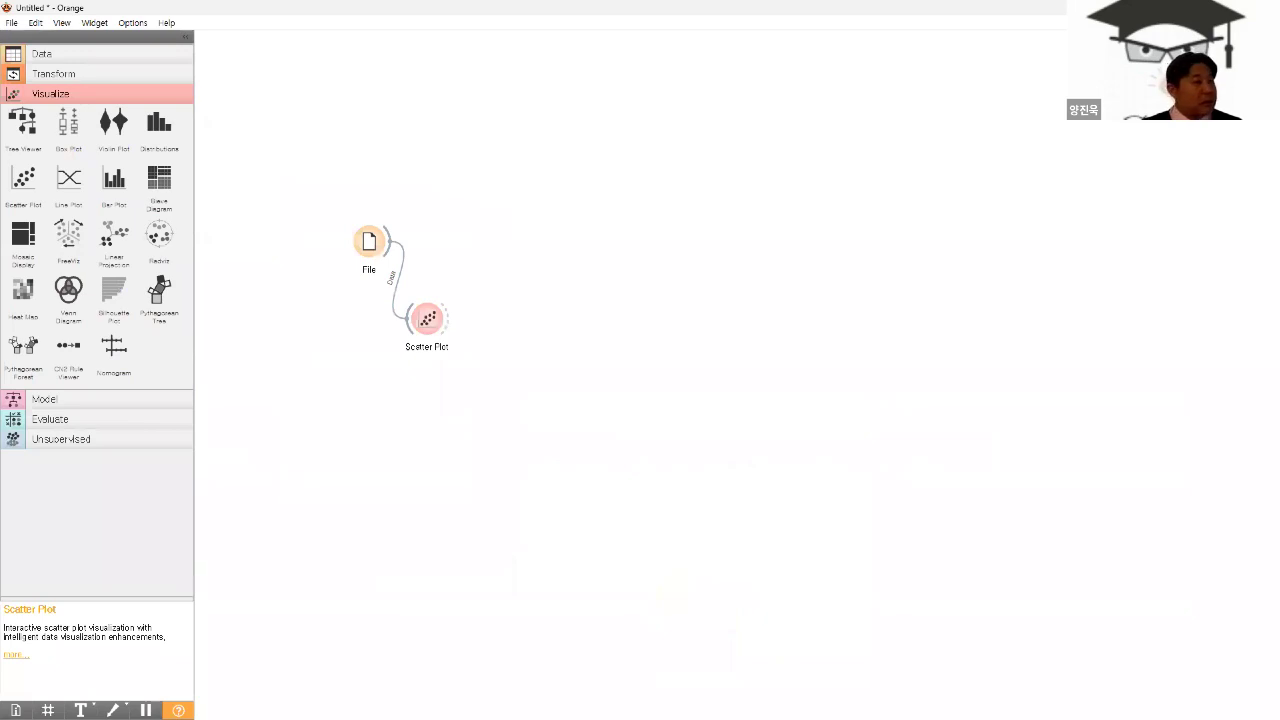
key(Return)
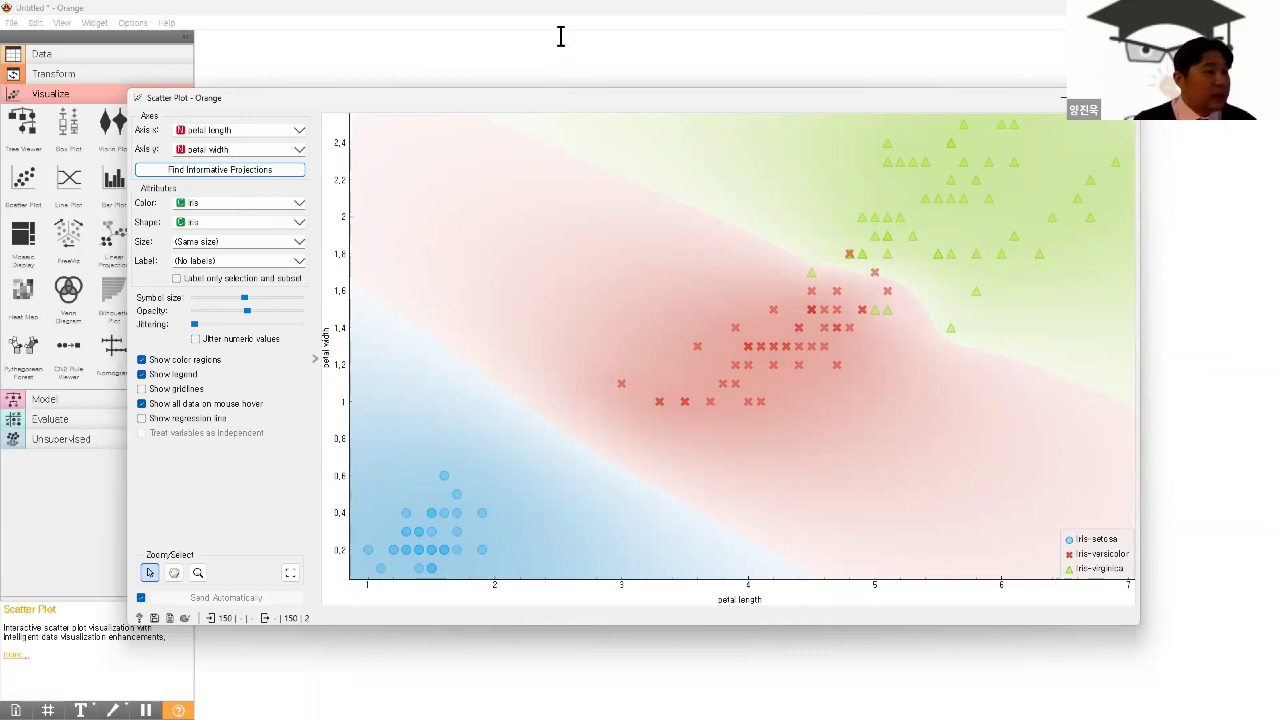
- Write "df.plot()" as an on-screen text annotation over the scatter plot, and erase it
click(697, 323)
text(df.)
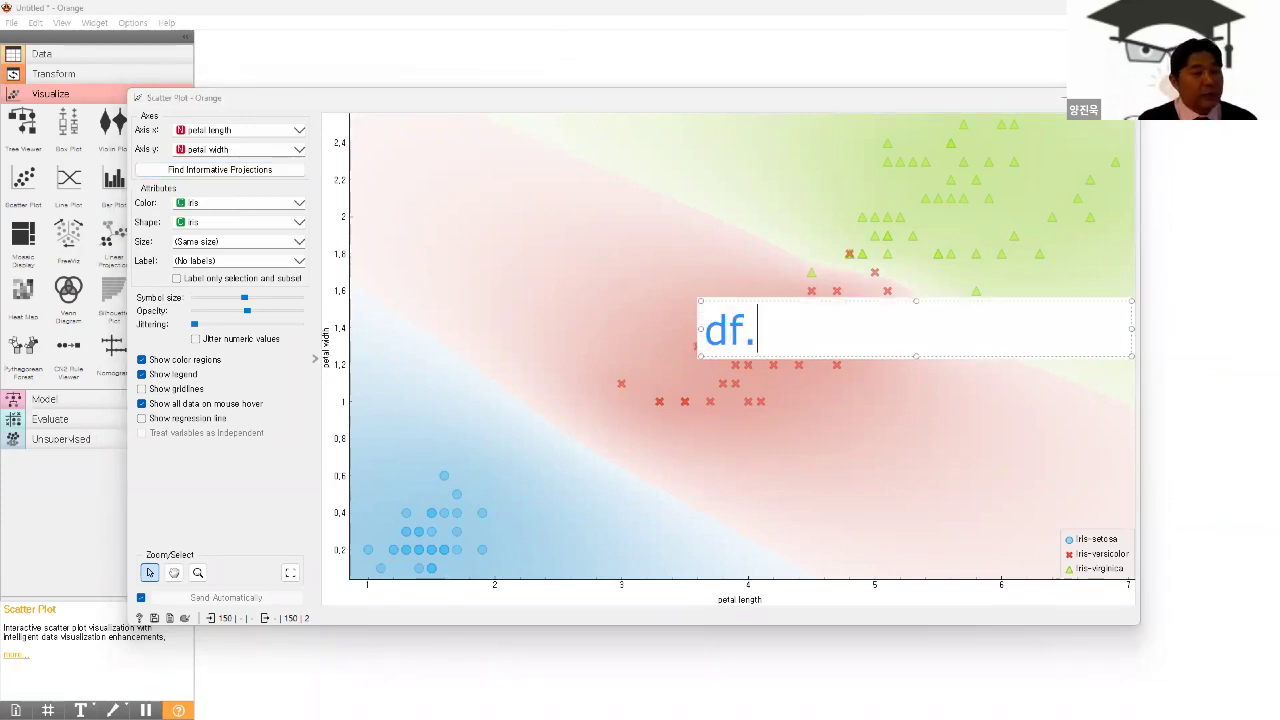
text(plot())
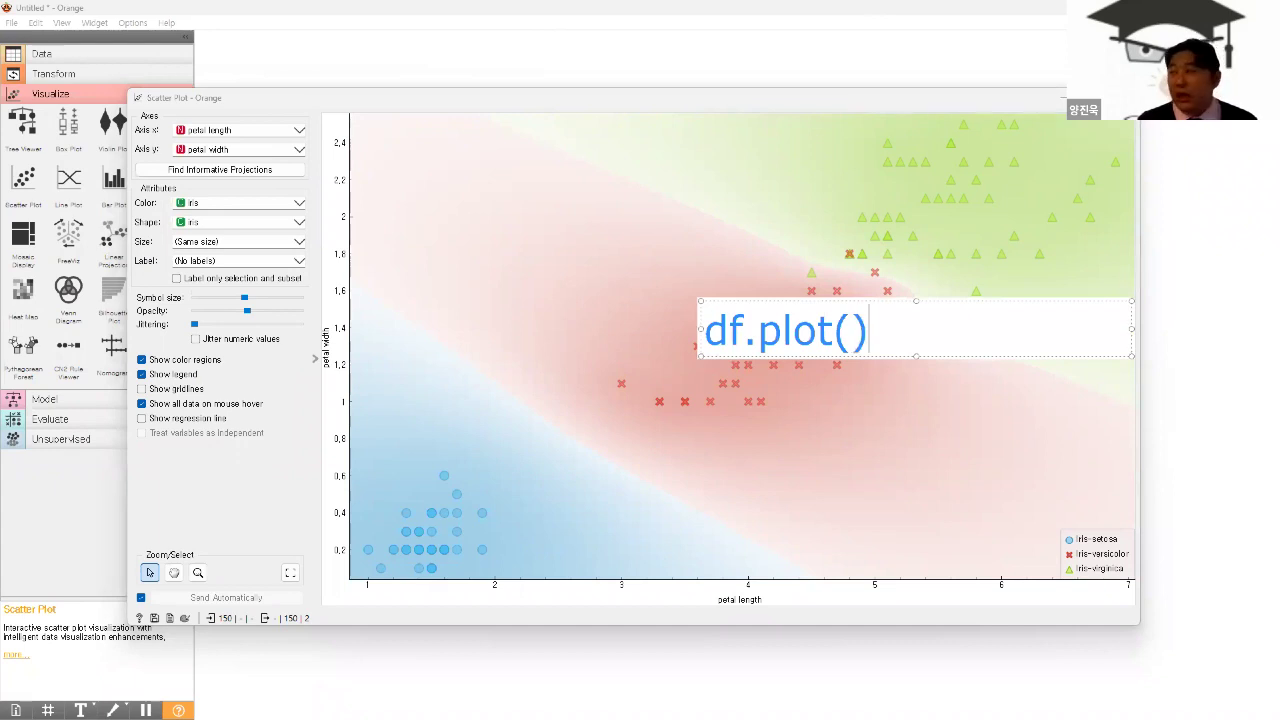
key(BackSpace)
key(BackSpace)
key(BackSpace)
key(BackSpace)
key(BackSpace)
key(BackSpace)
key(BackSpace)
key(BackSpace)
key(BackSpace)
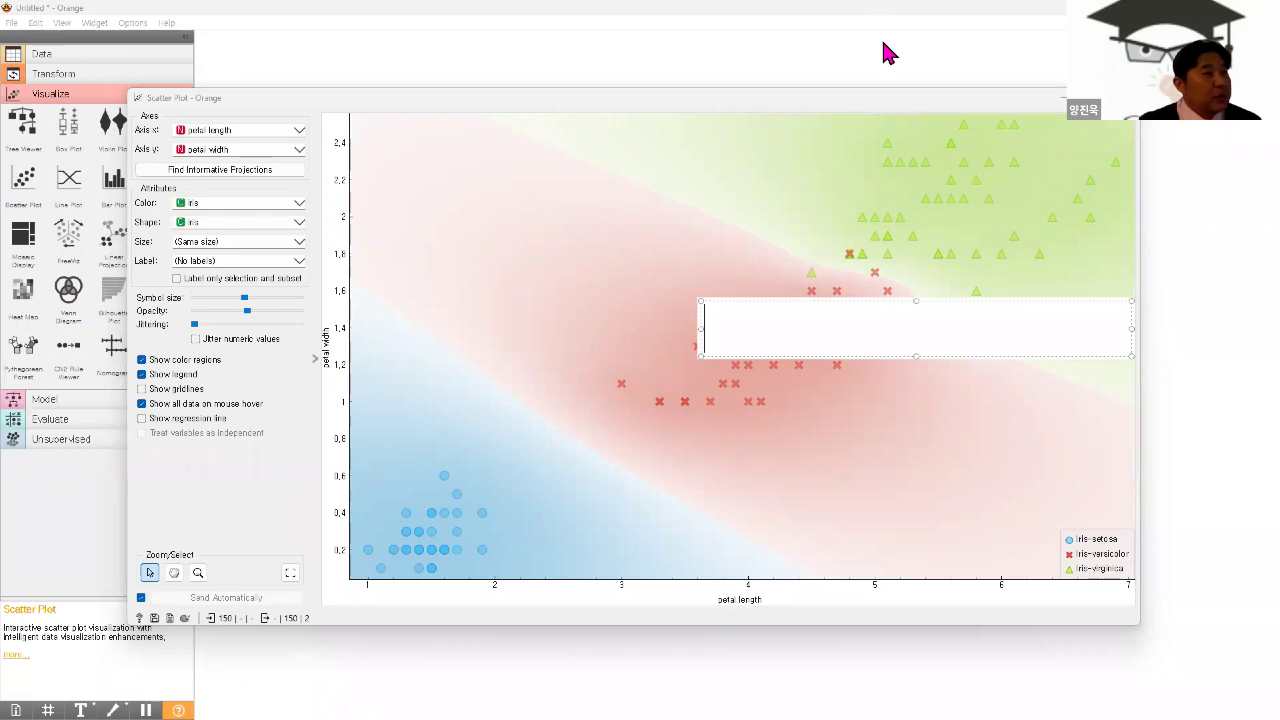
click(856, 62)
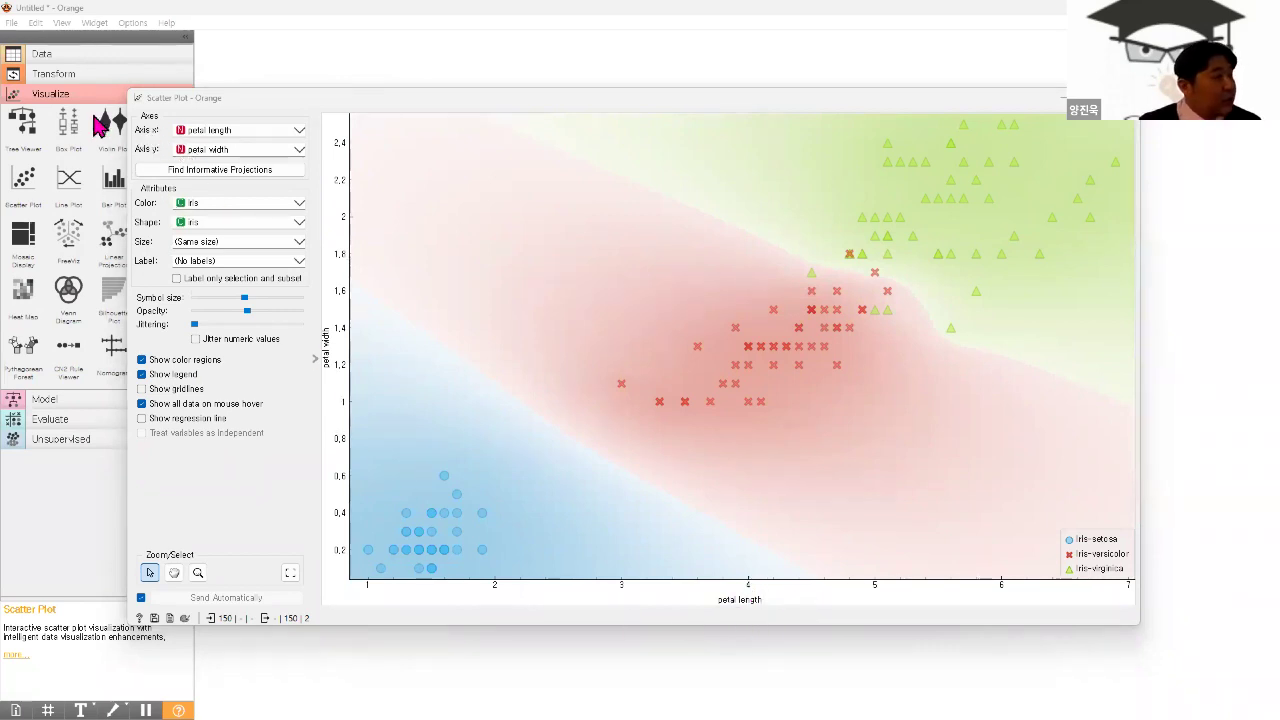
- Switch the scatter plot's x axis to sepal width, and return it to petal length
click(300, 131)
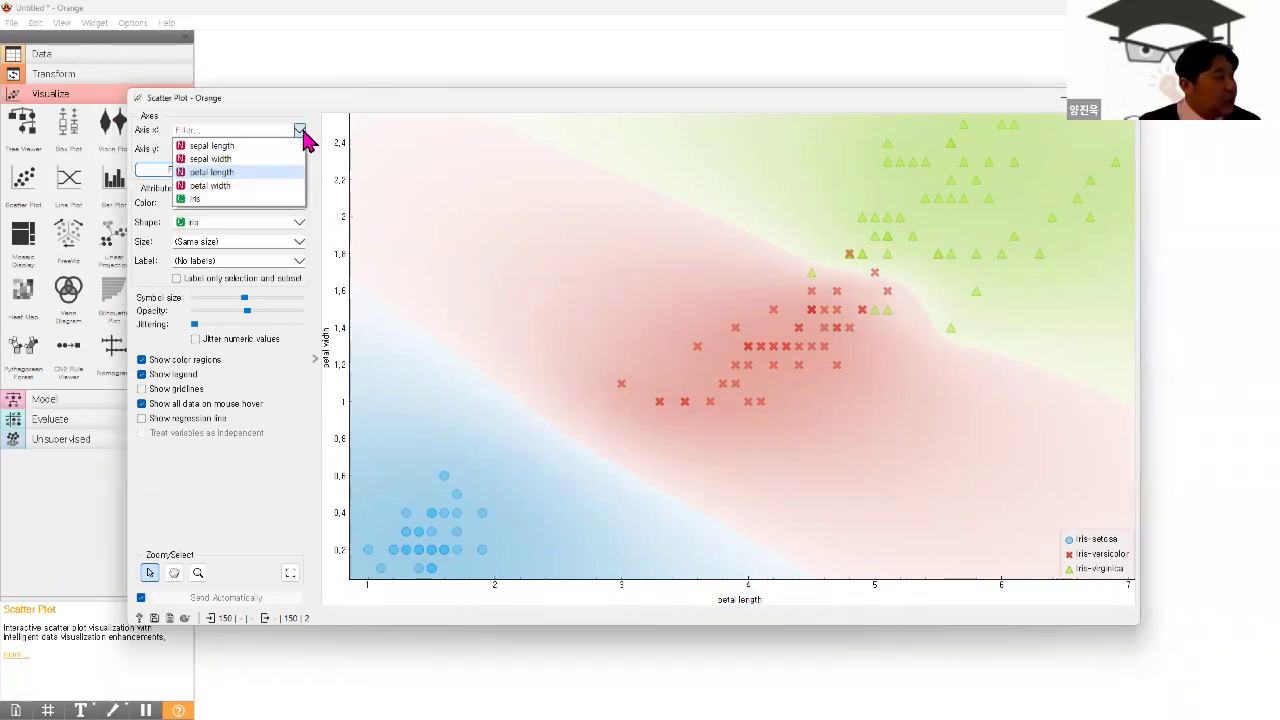
click(286, 159)
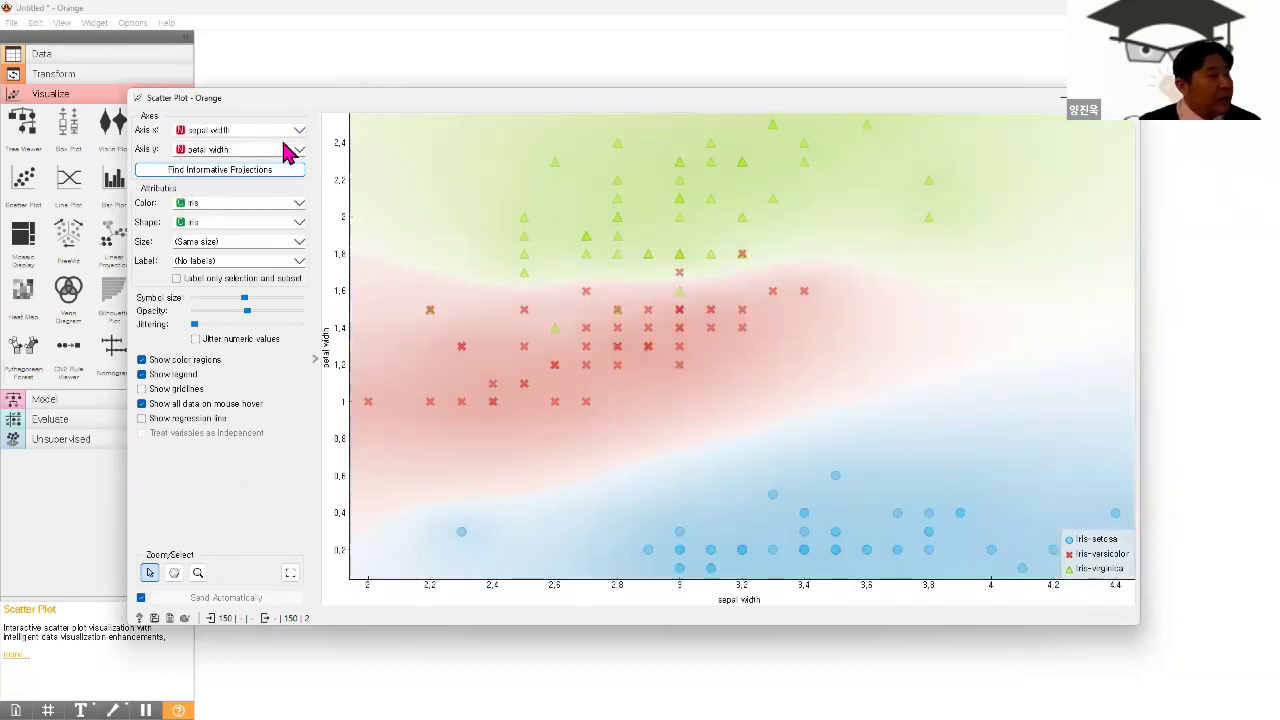
click(296, 132)
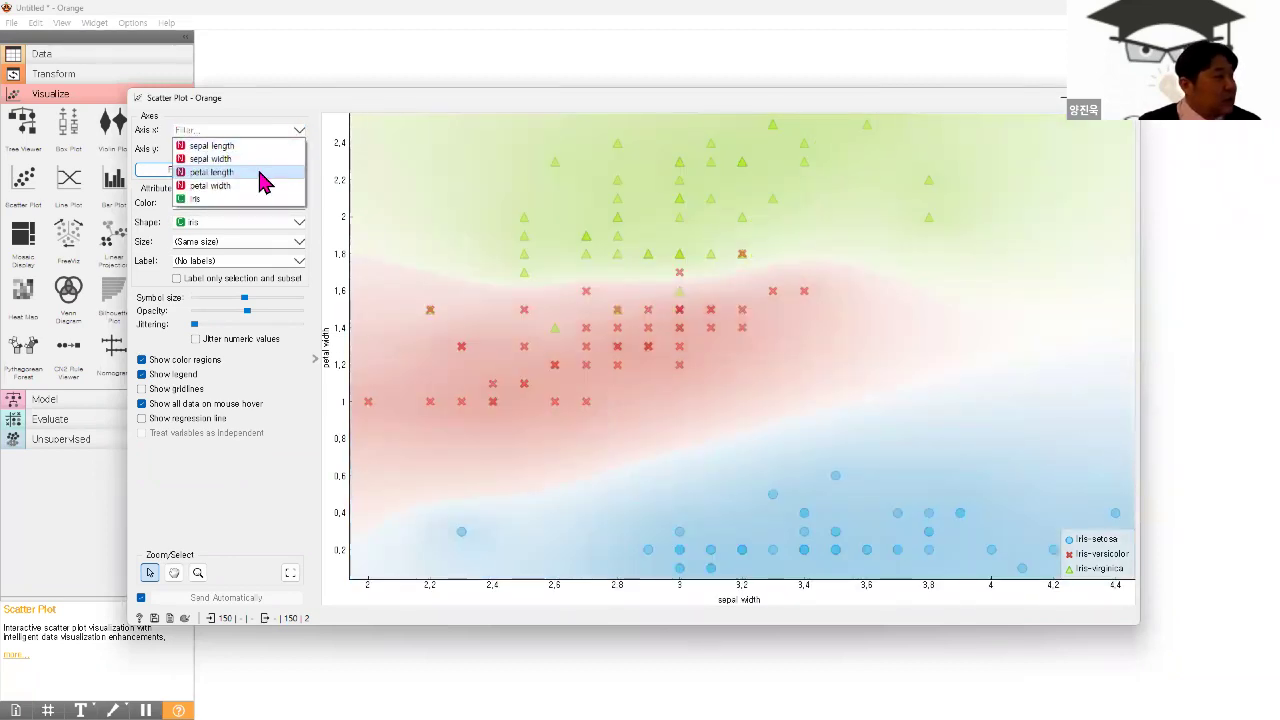
click(262, 180)
click(250, 132)
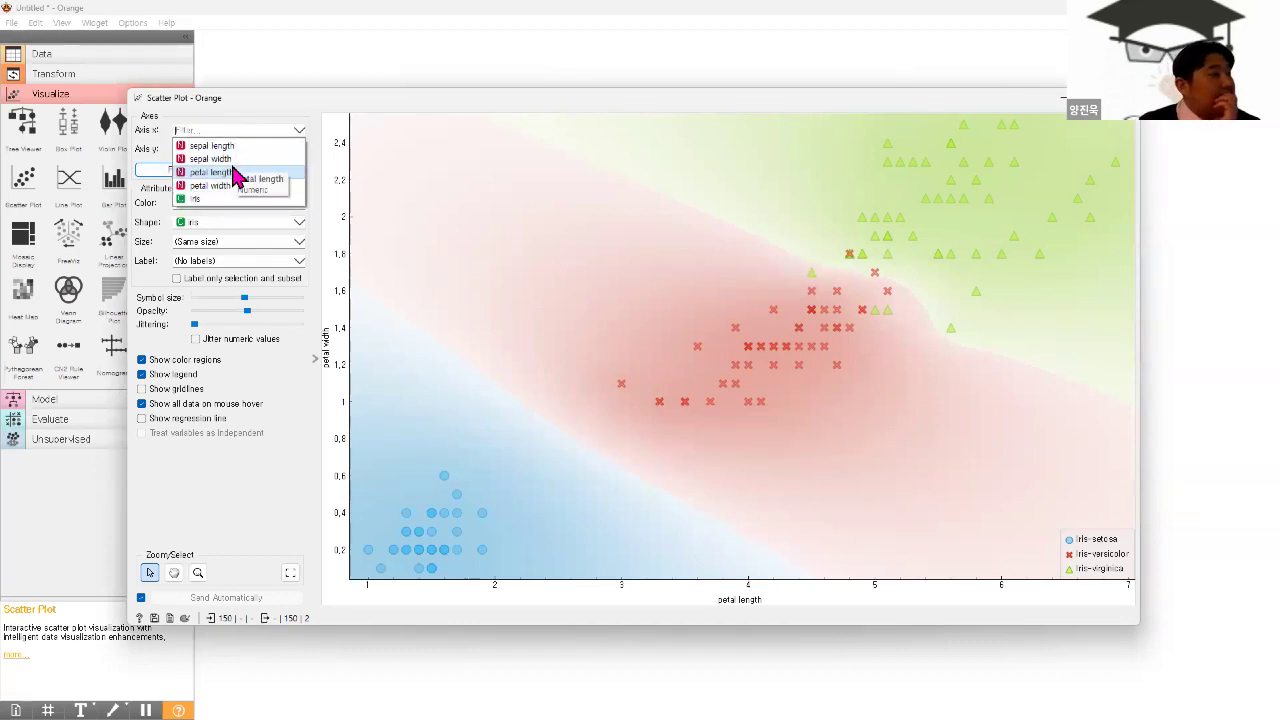
click(249, 175)
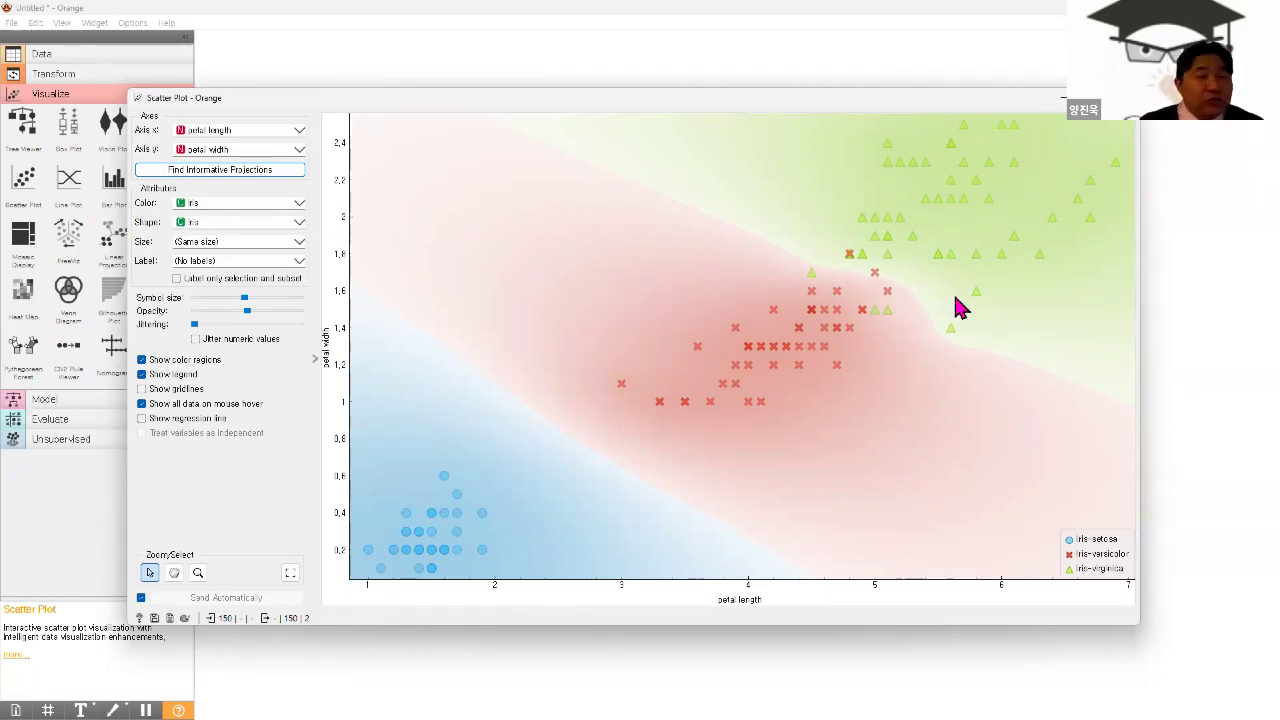
- Plot sepal length on the x axis against sepal width on the y axis
mouse_move(798, 376)
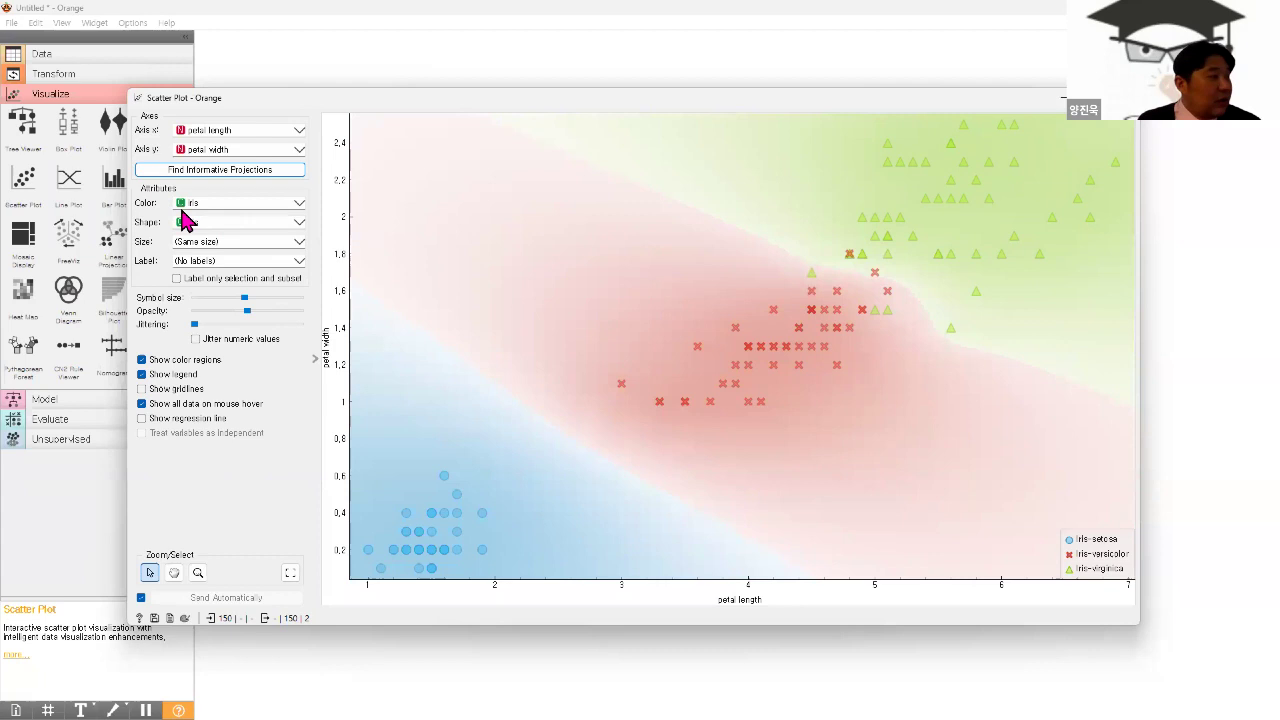
click(215, 205)
click(216, 208)
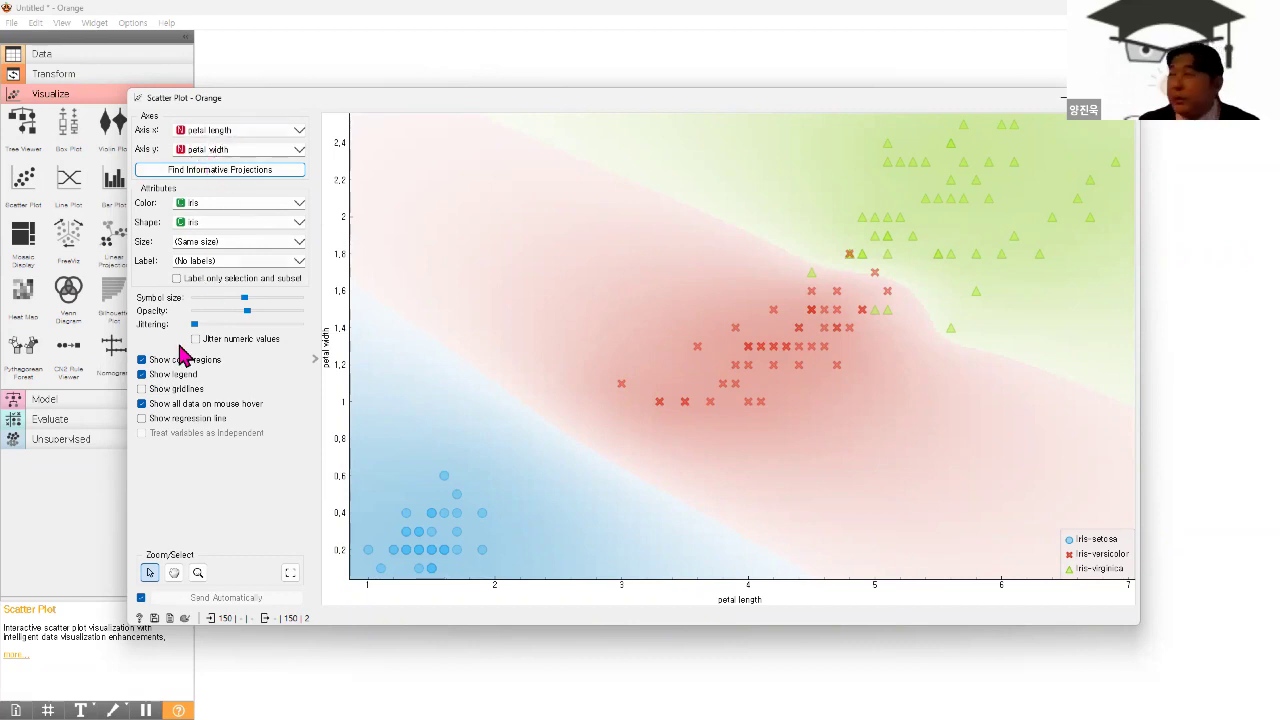
click(254, 138)
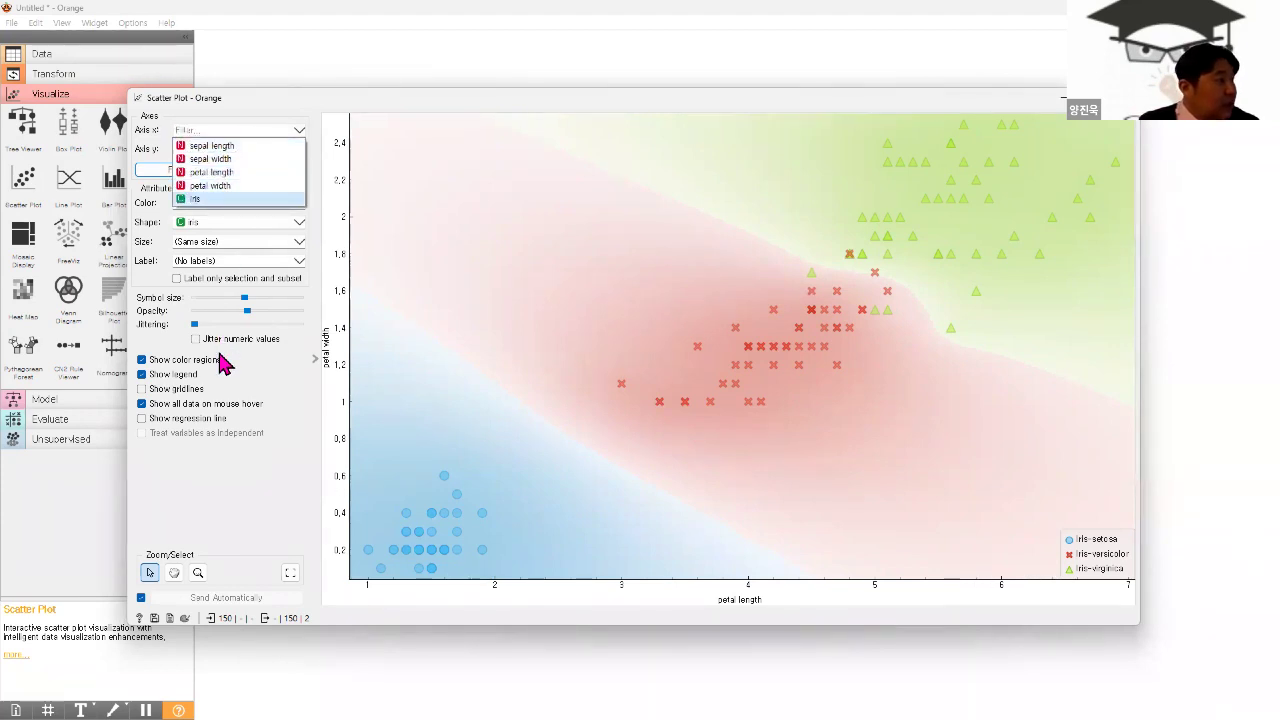
click(222, 364)
click(252, 133)
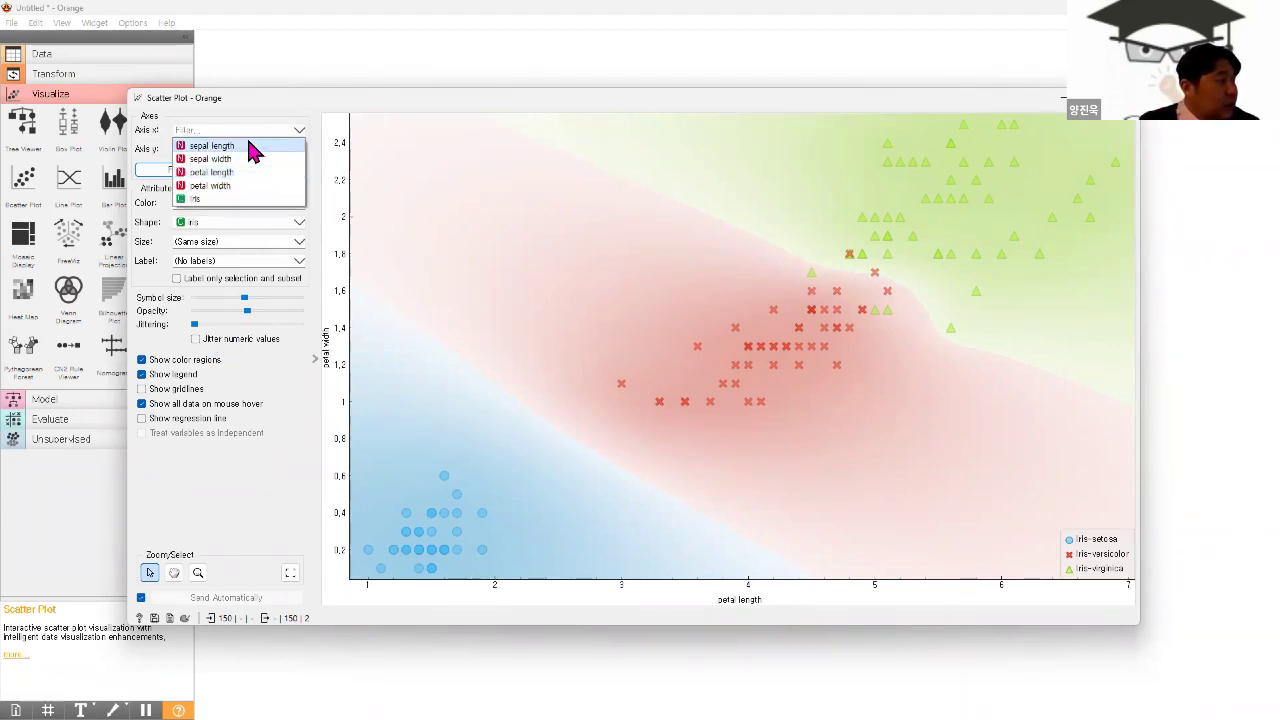
click(245, 146)
click(236, 152)
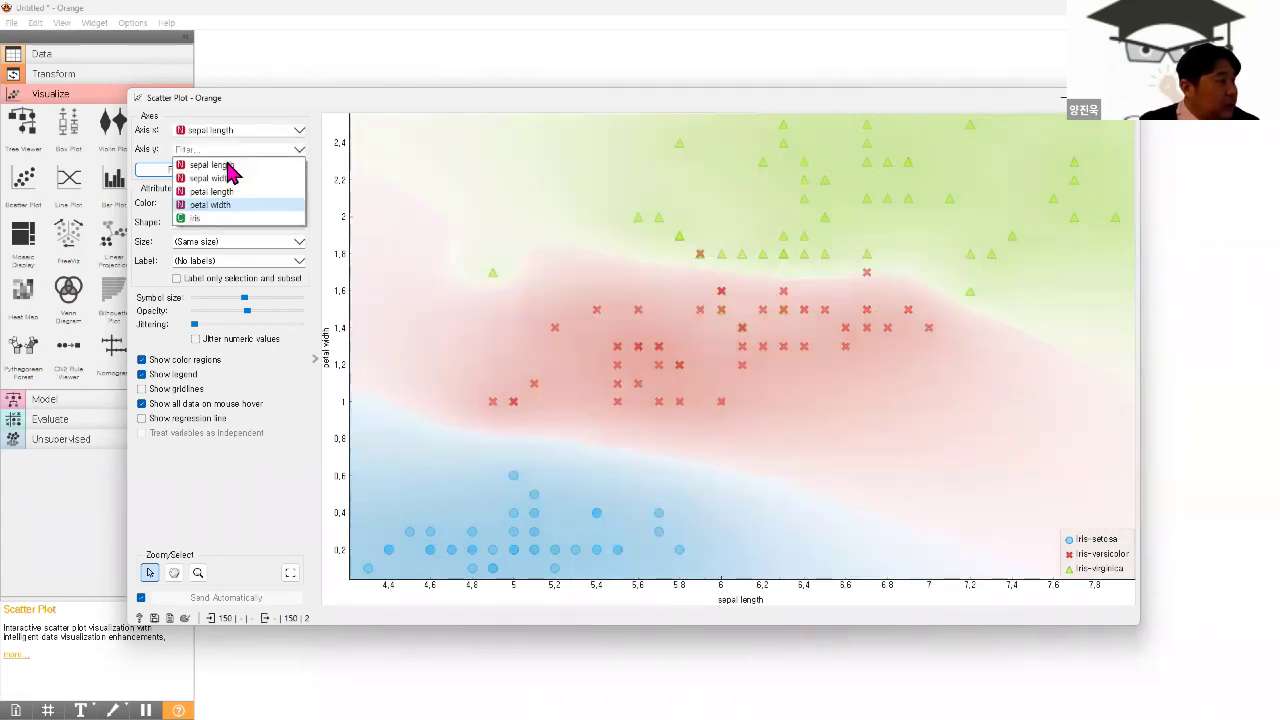
click(229, 178)
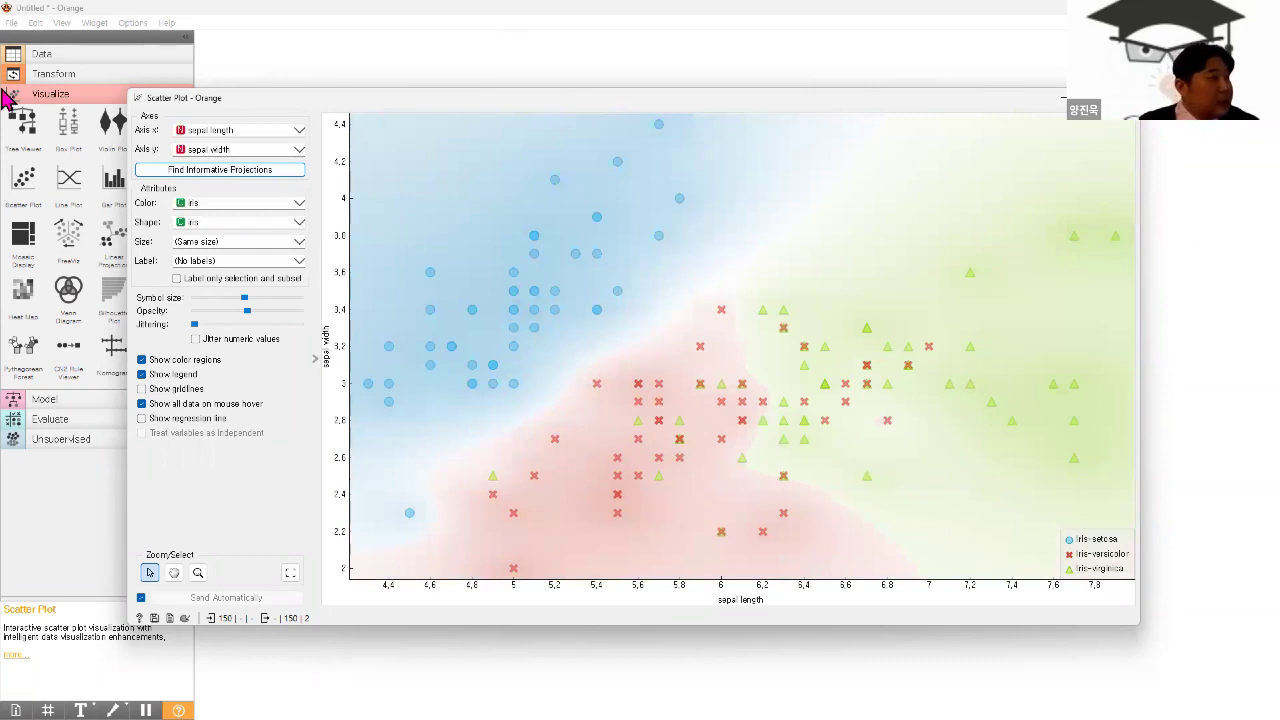
- Outline the axis settings with a red rectangle on screen, and review the x-axis variable choices, keeping sepal length
drag(116, 100, 366, 188)
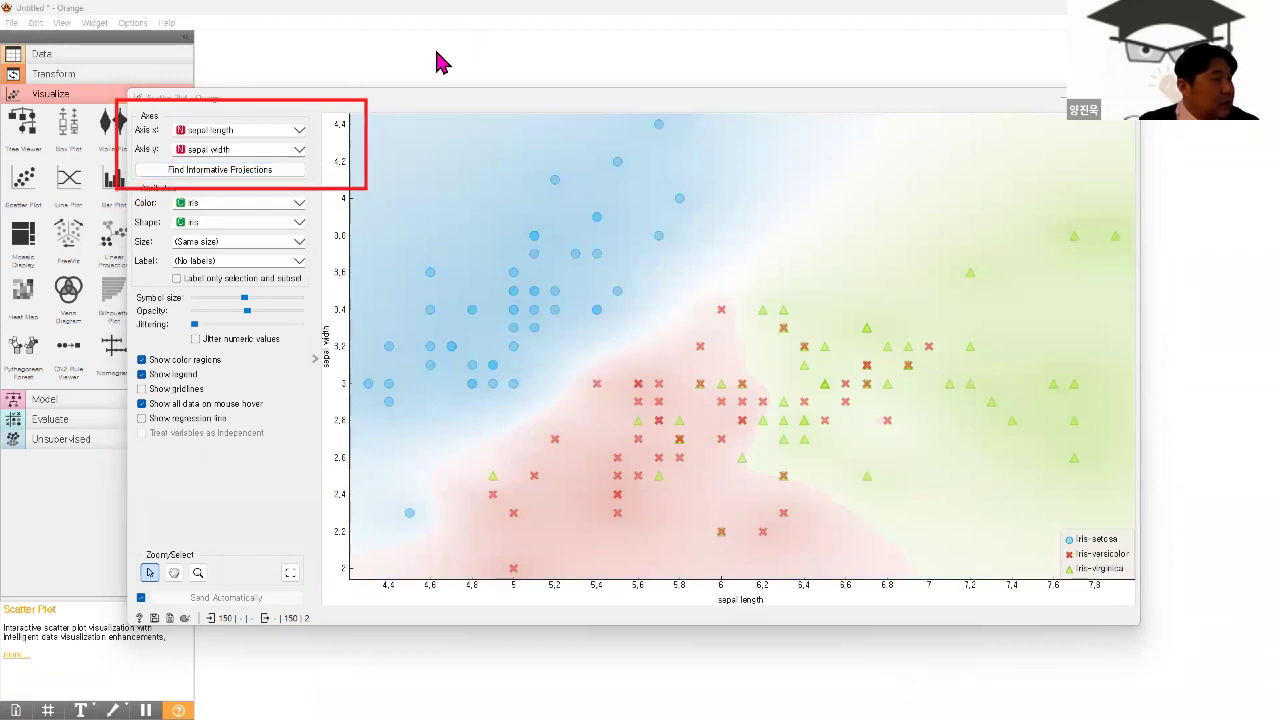
click(300, 133)
click(302, 133)
click(297, 126)
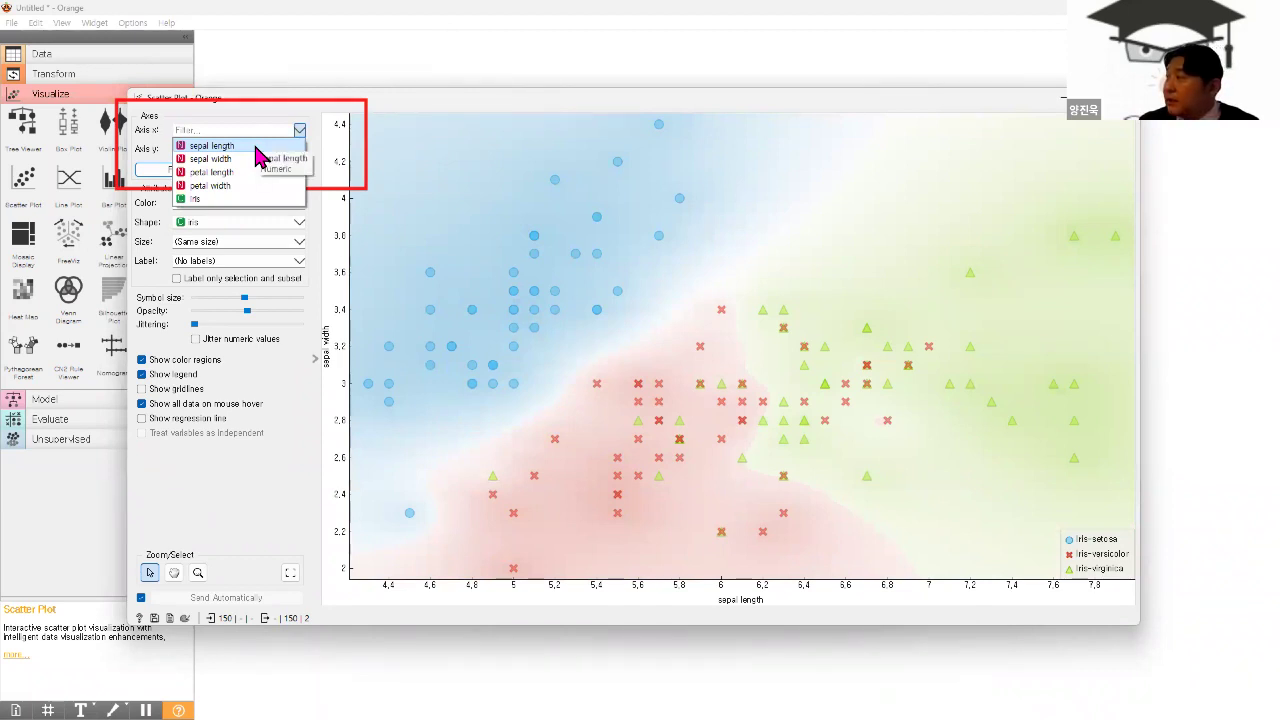
click(257, 148)
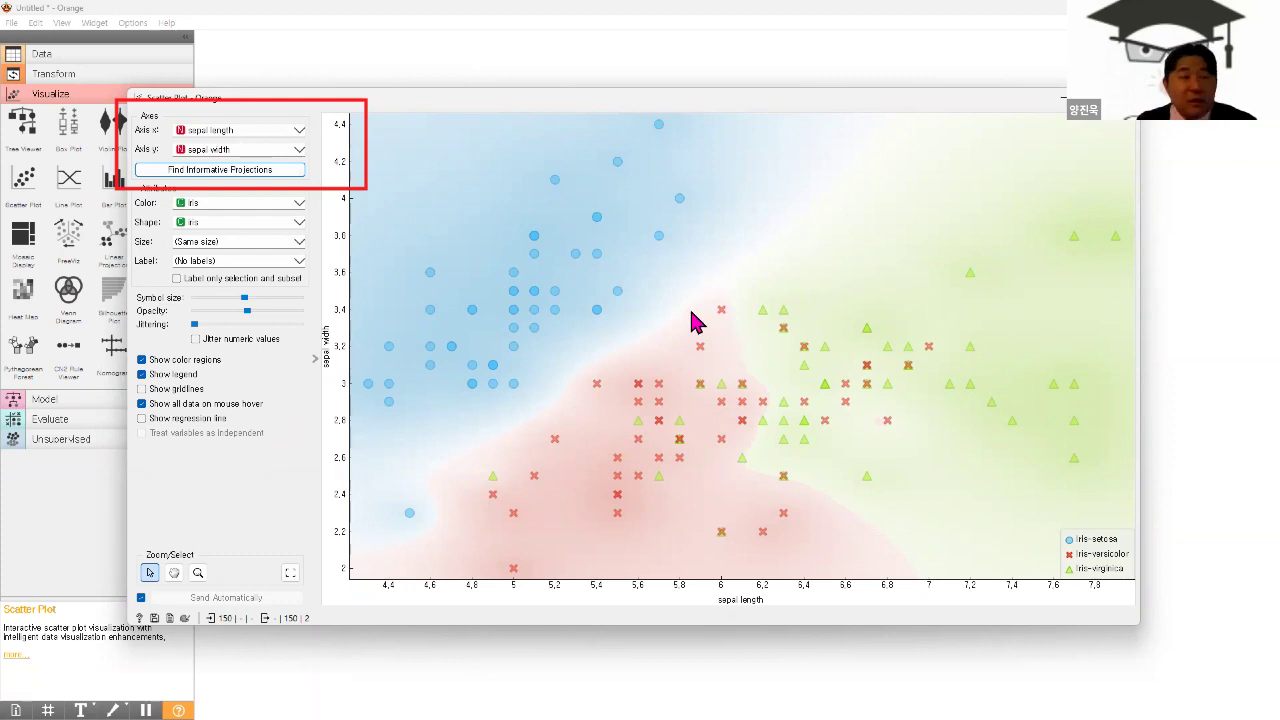
- Set the scatter plot's x axis to petal length and its y axis to petal width
click(198, 131)
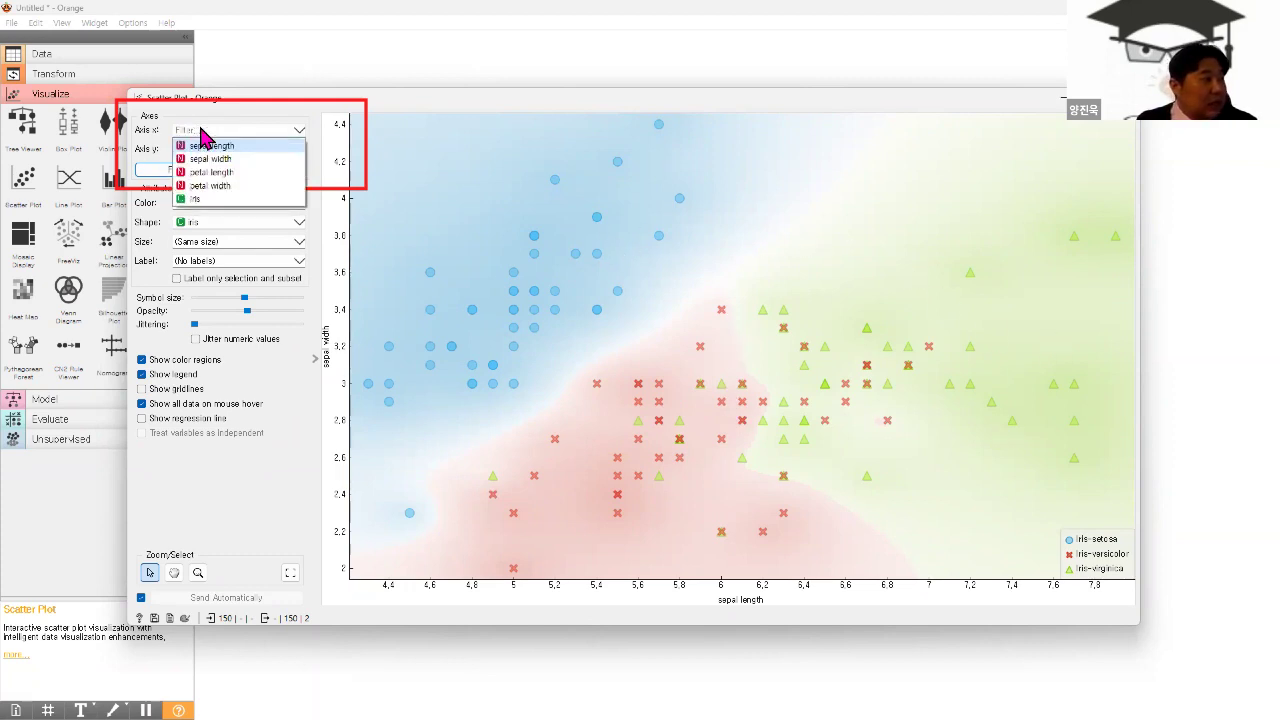
click(206, 173)
click(210, 151)
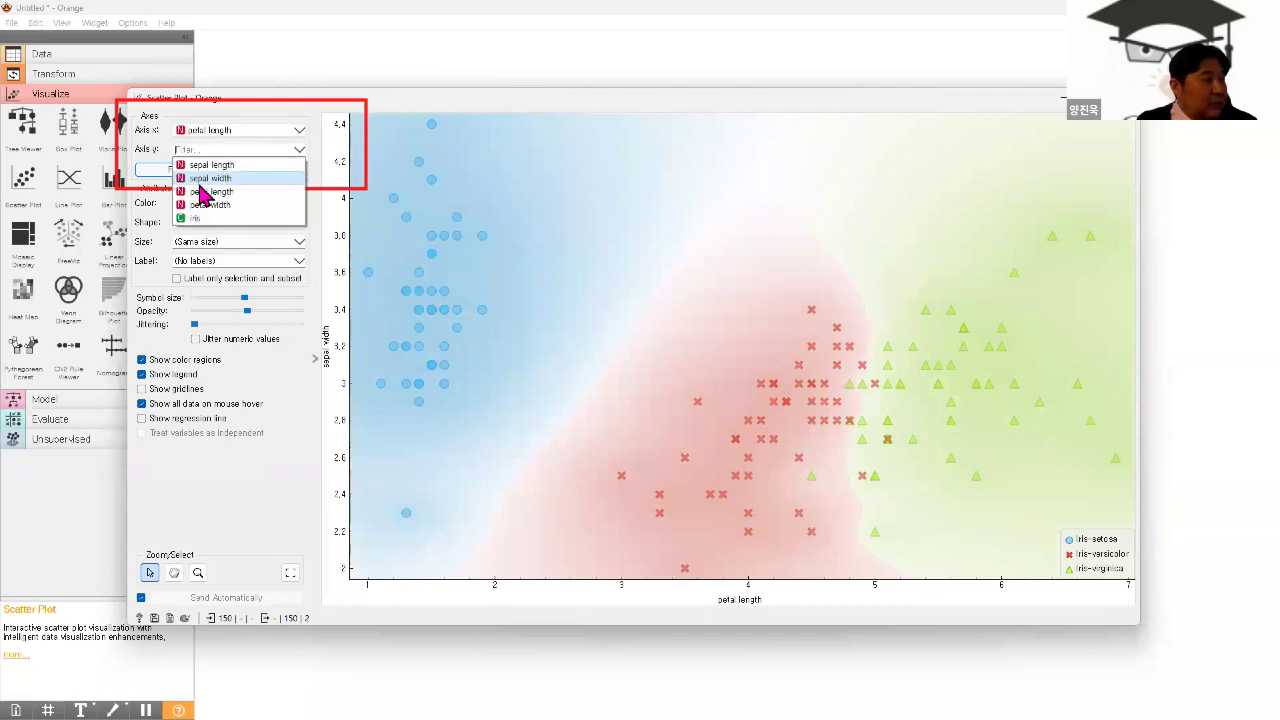
click(200, 204)
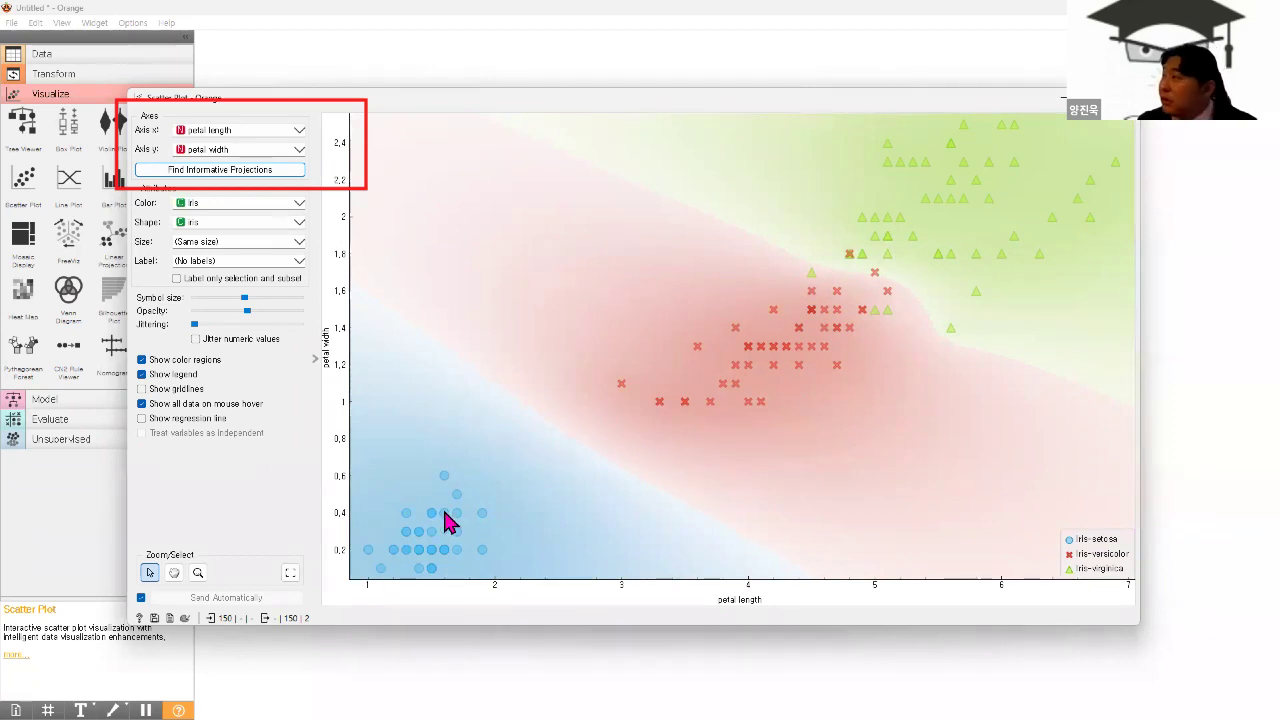
mouse_move(446, 520)
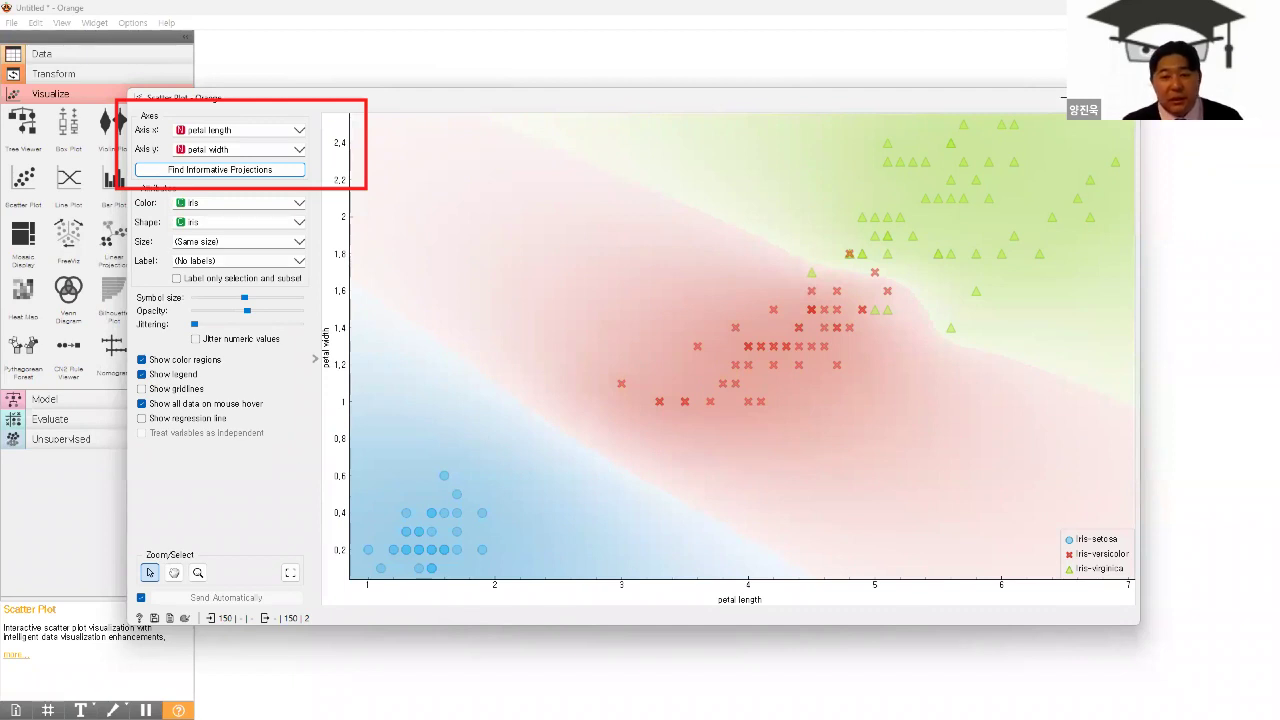
- Switch to the Notepad notes and review them from the opening heading down to the scatter plot section
key(alt+Tab)
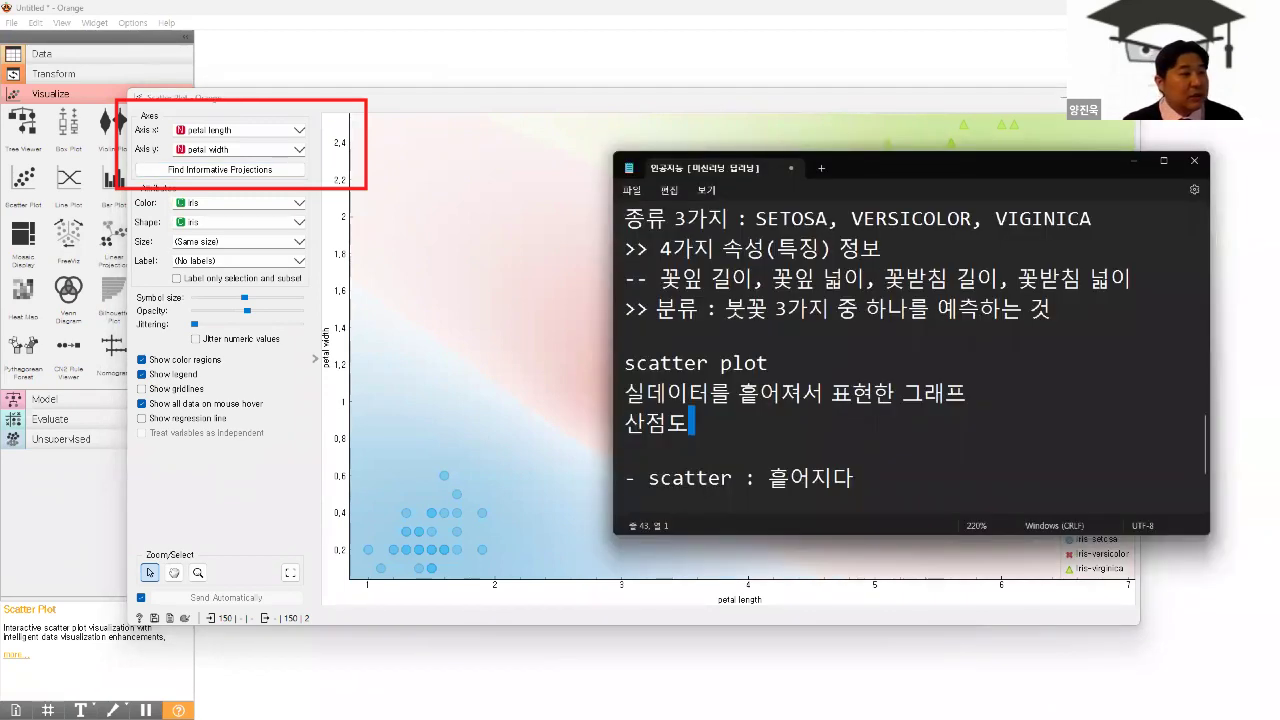
scroll(962, 357, up, 2)
scroll(962, 357, up, 3)
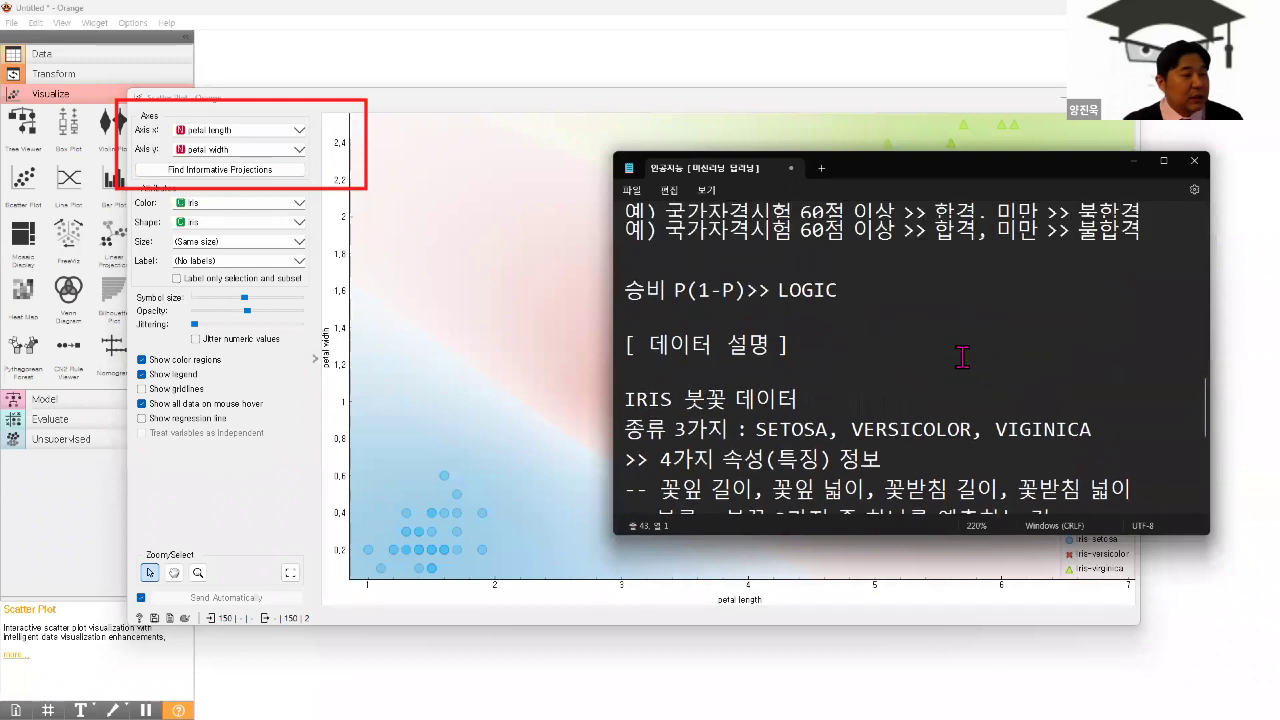
scroll(880, 400, down, 5)
drag(880, 400, 362, 60)
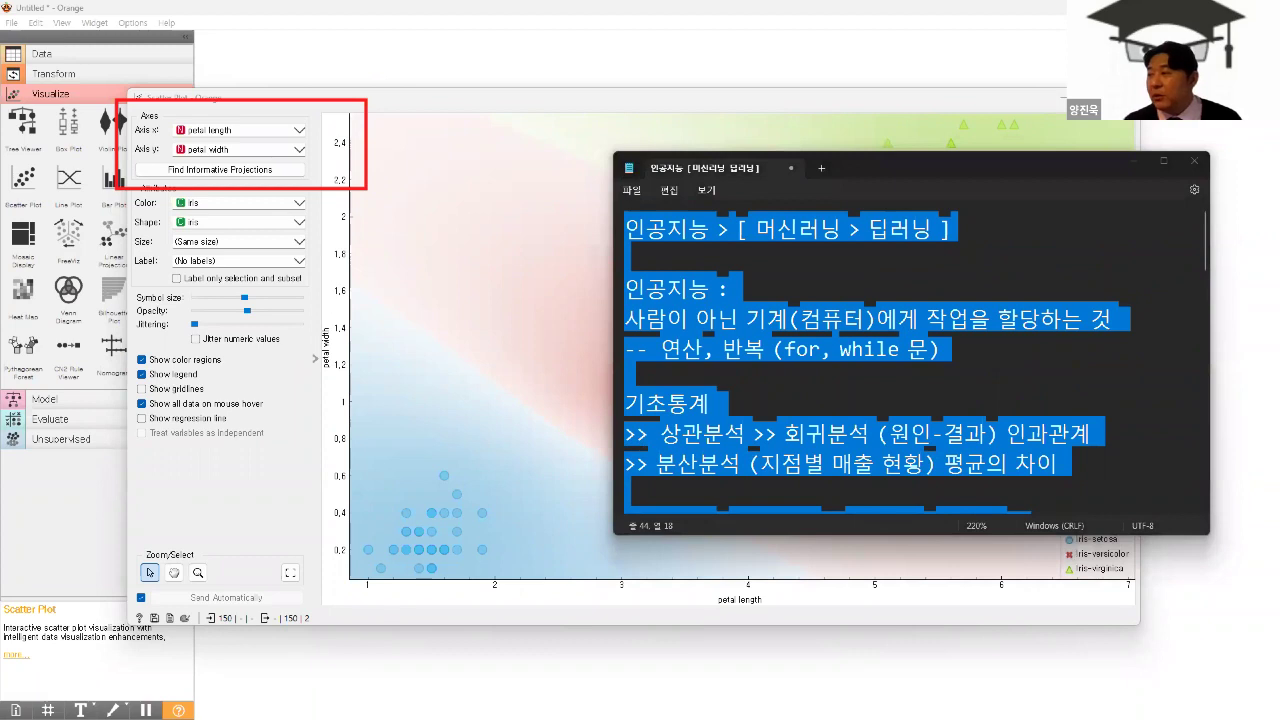
click(916, 268)
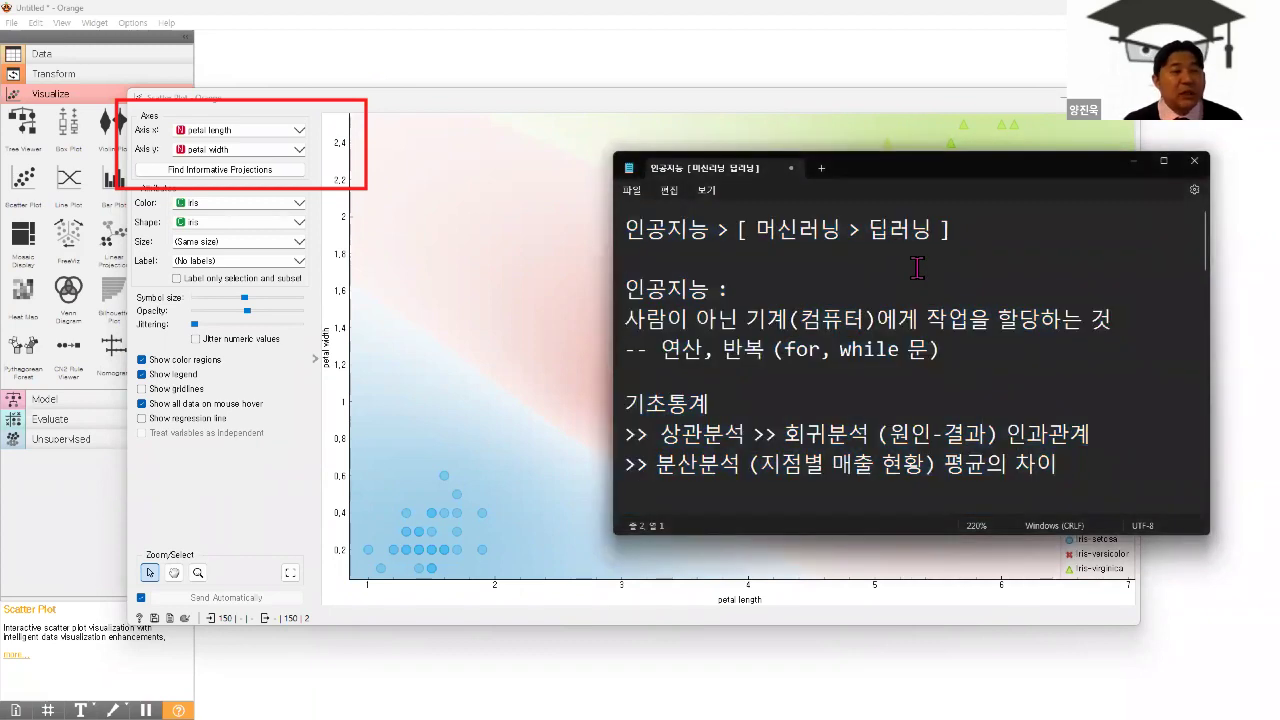
scroll(916, 268, down, 1)
scroll(916, 268, down, 15)
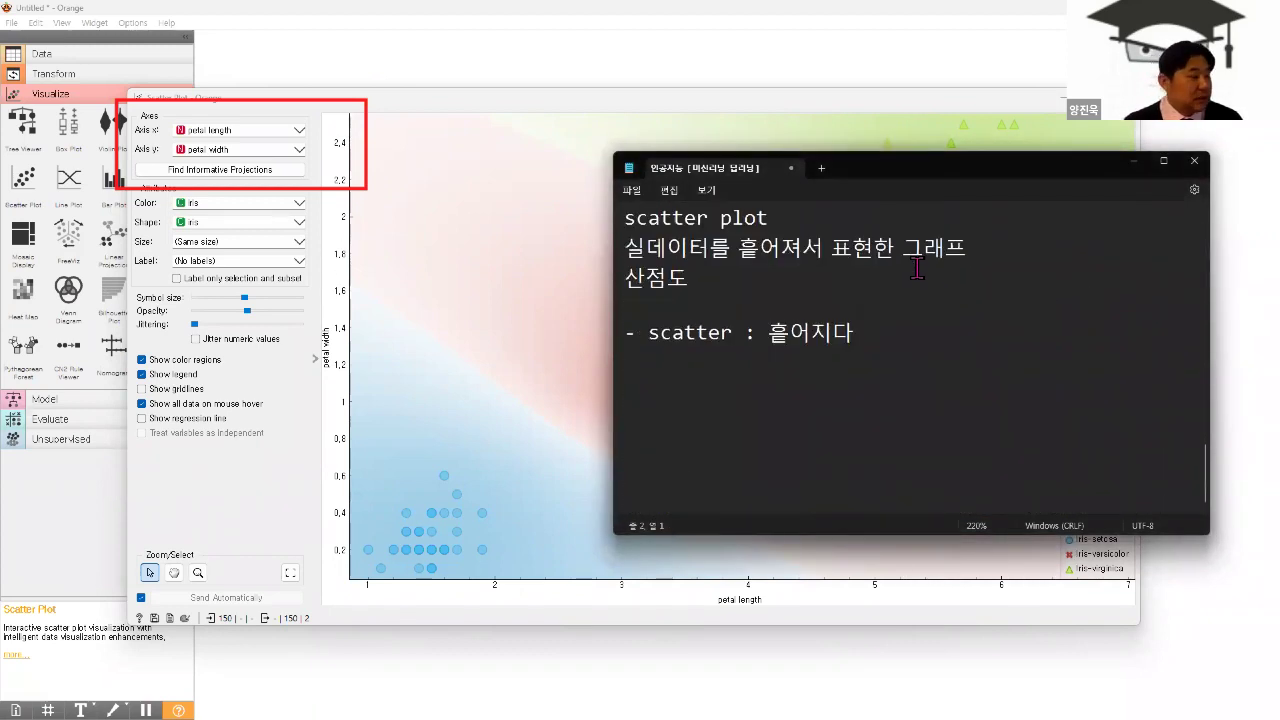
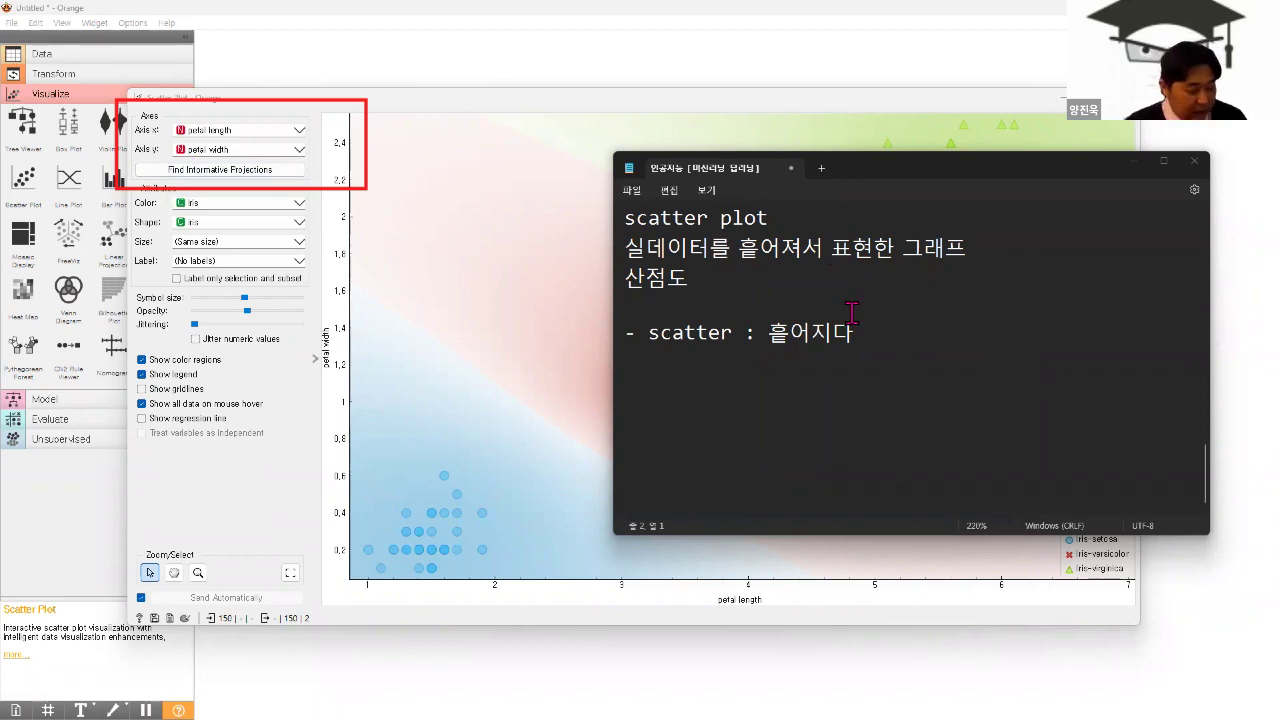
- Add the line "- axes : 축" below the scatter definition in the notes, and clear the red on-screen outline
click(862, 333)
key(Return)
key(Return)
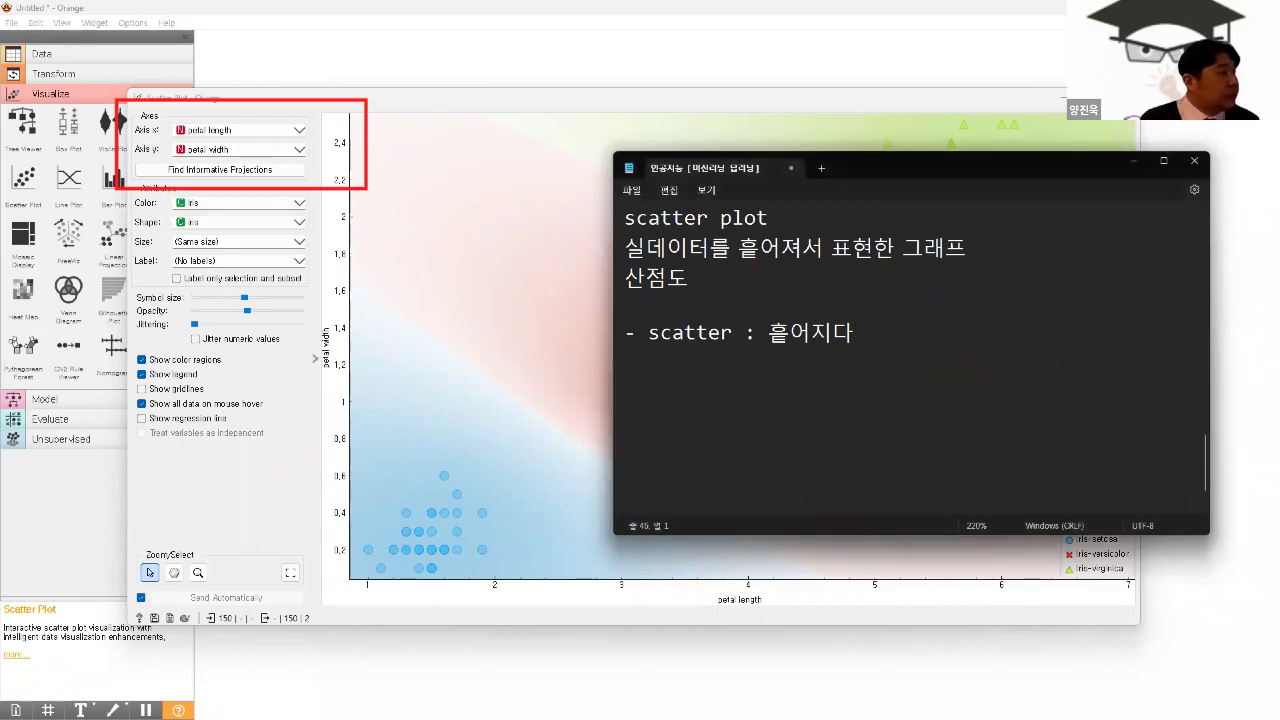
text(도트)
key(BackSpace)
key(BackSpace)
click(855, 320)
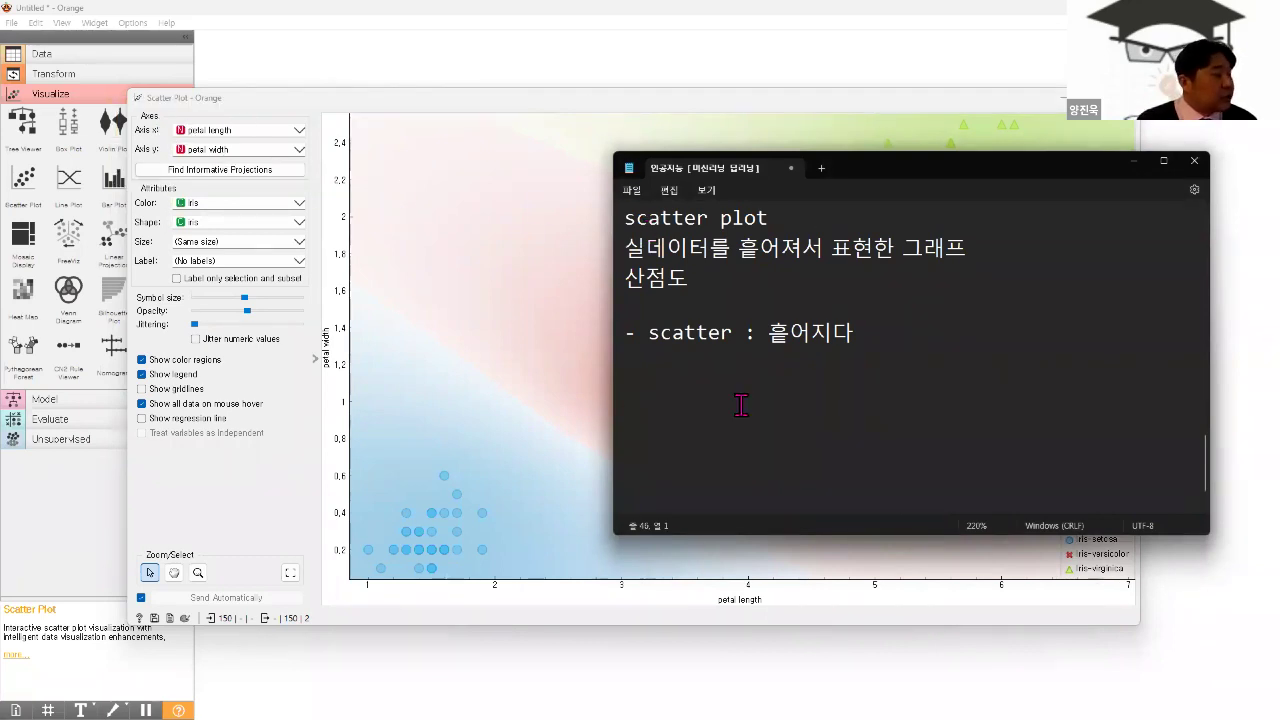
text(ㅁ)
key(BackSpace)
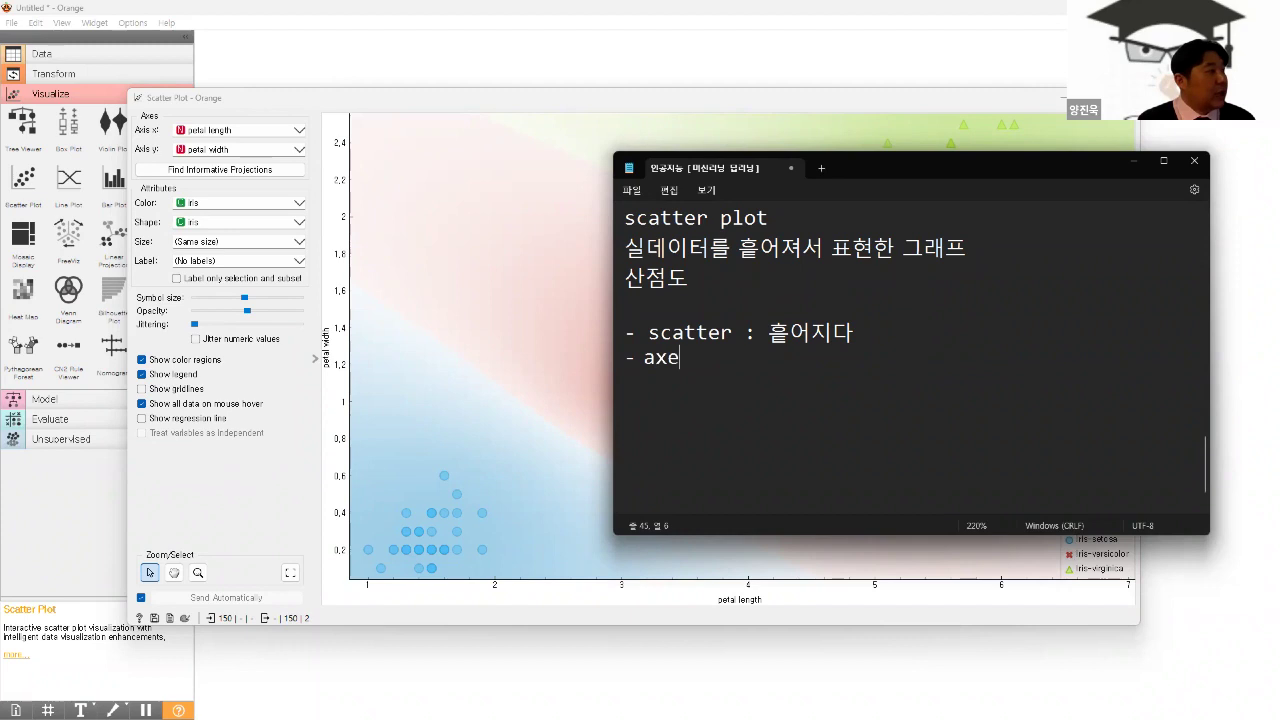
text(축)
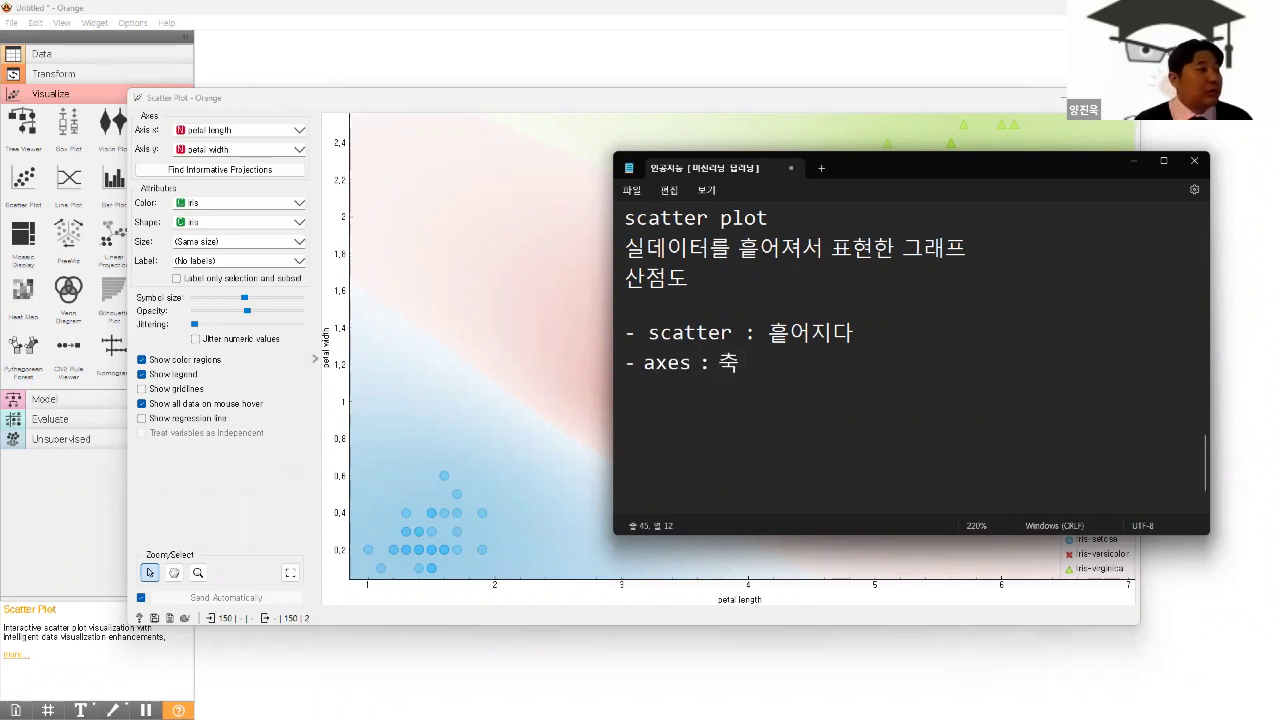
- Add the line "- attribute 속성" below the axes definition in the notes
key(Return)
key(Return)
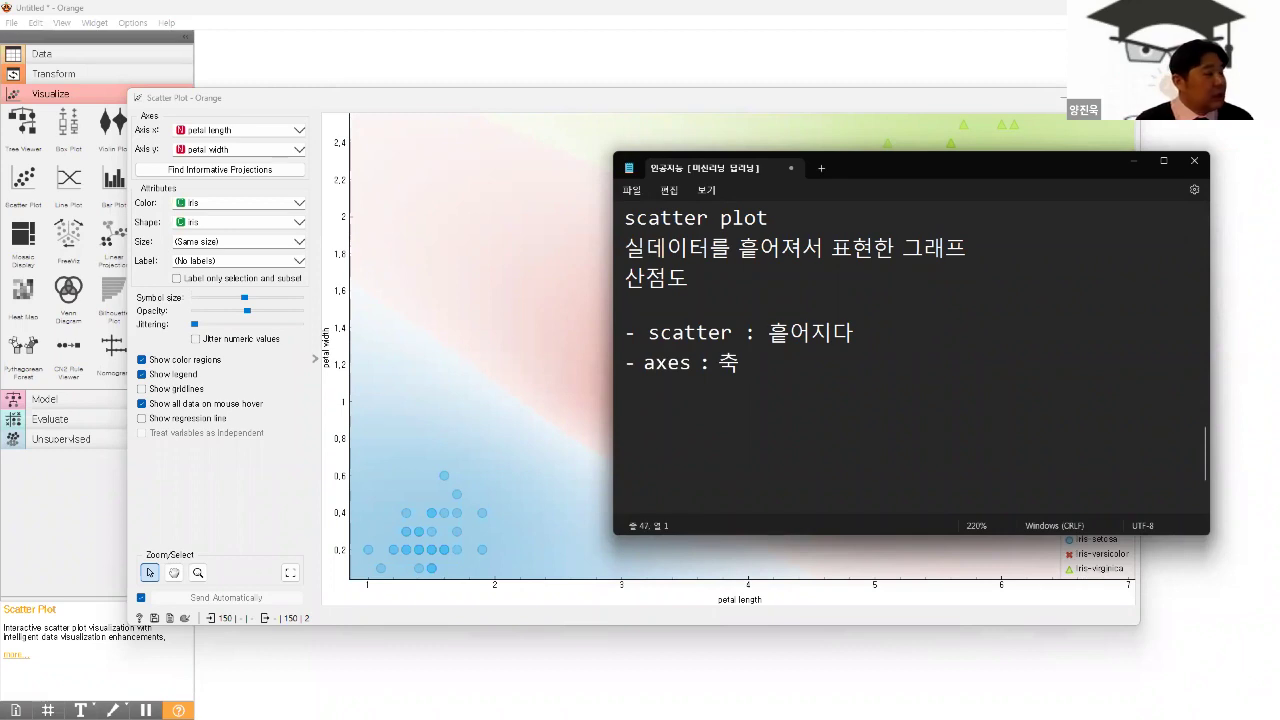
text(- attribv)
key(BackSpace)
key(BackSpace)
text(bute )
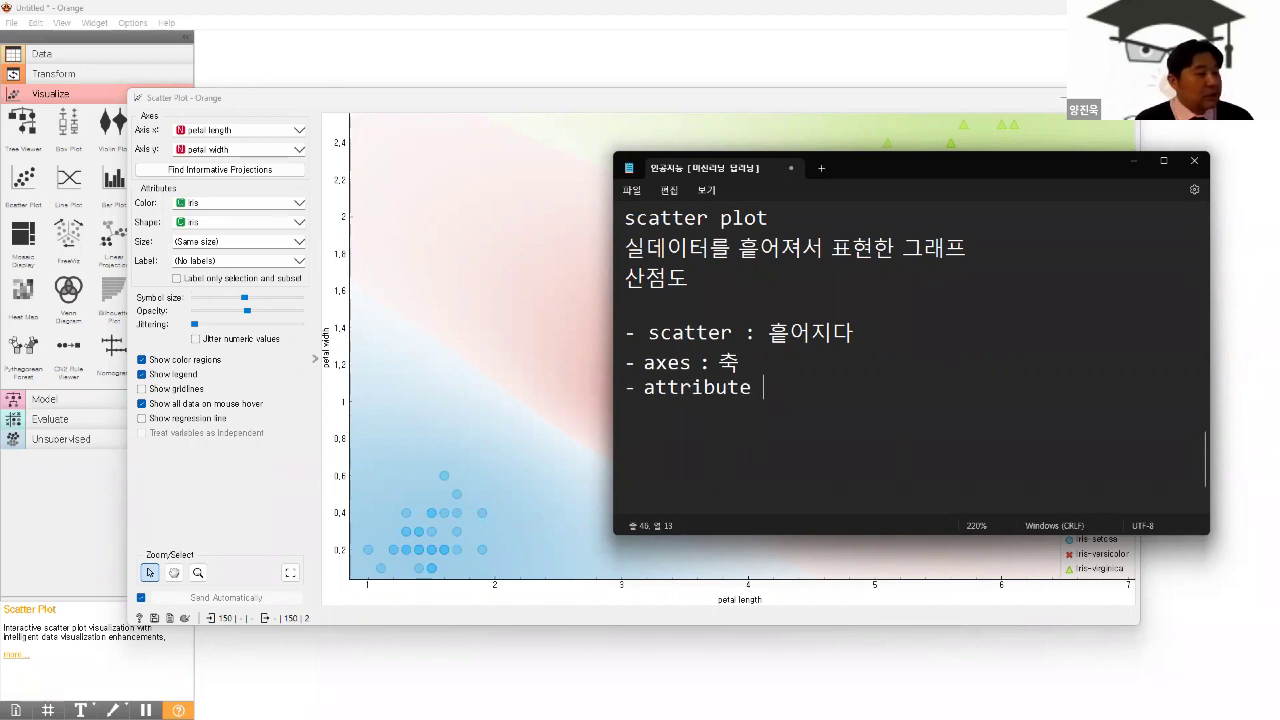
text(속성)
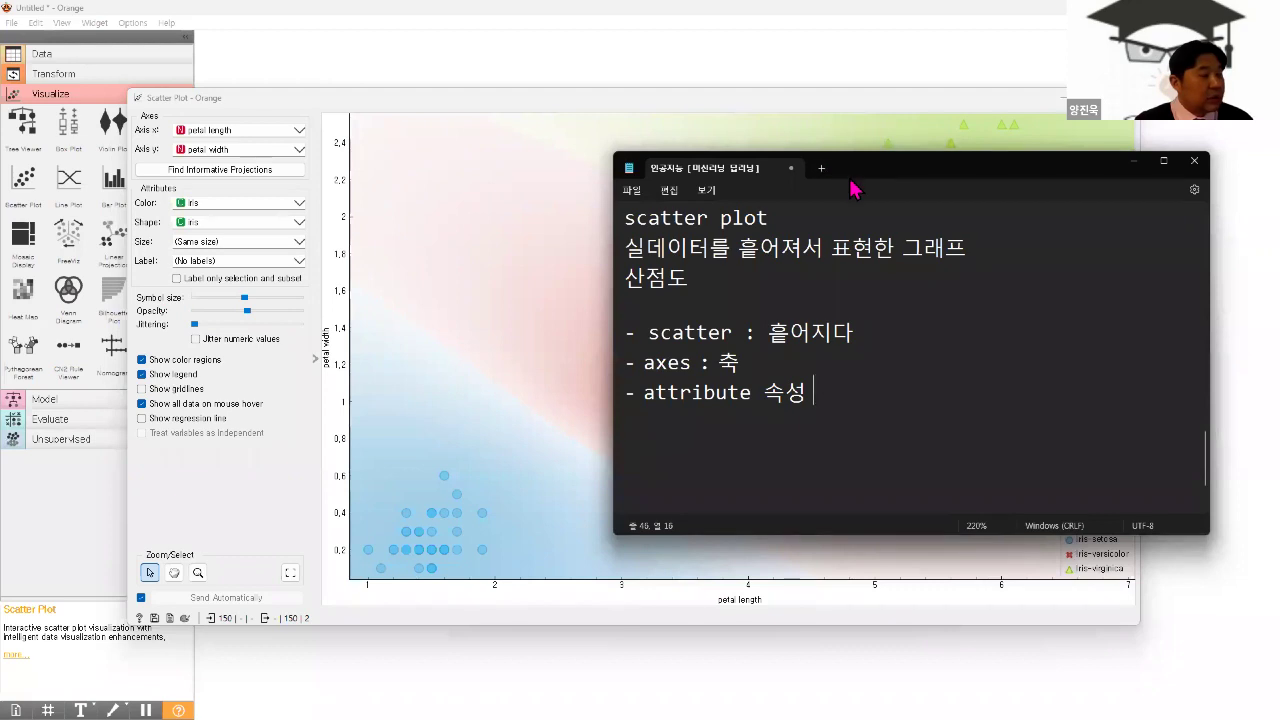
- Move the notes window lower, away from the plot settings, and reduce the scatter plot's symbol size
drag(853, 190, 855, 364)
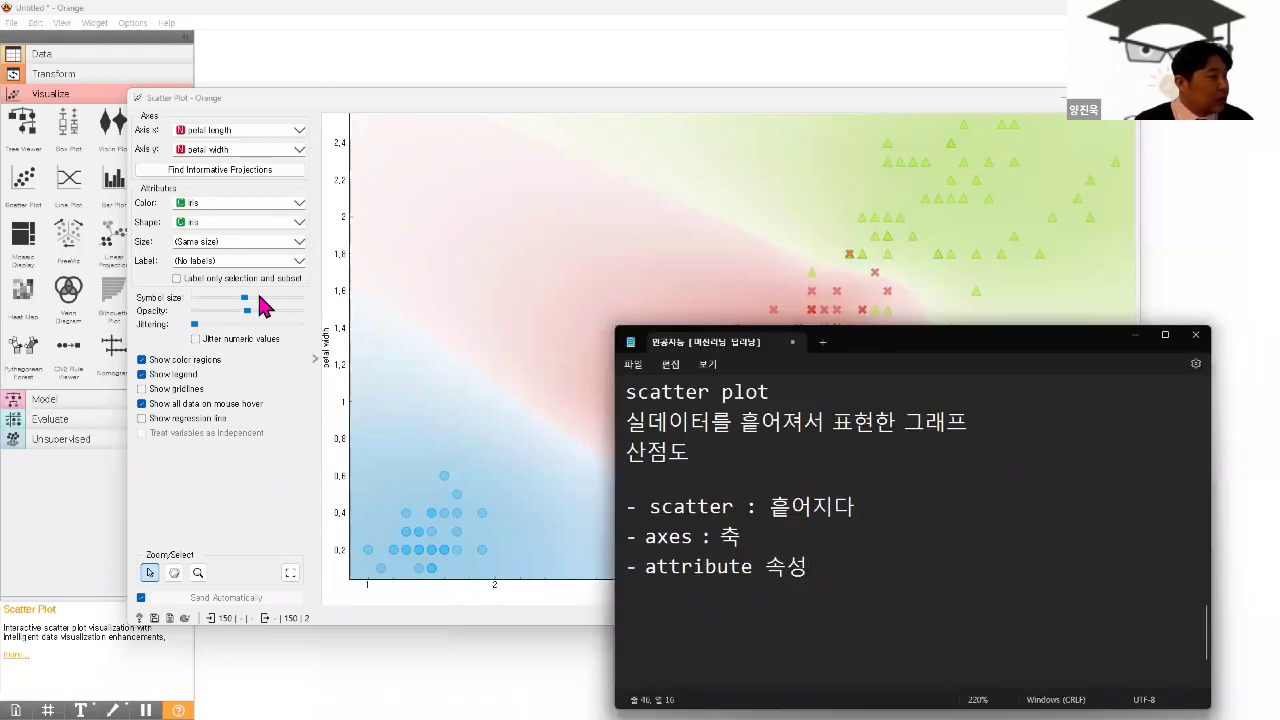
mouse_move(246, 298)
mouse_down()
mouse_move(266, 299)
mouse_move(222, 298)
mouse_up()
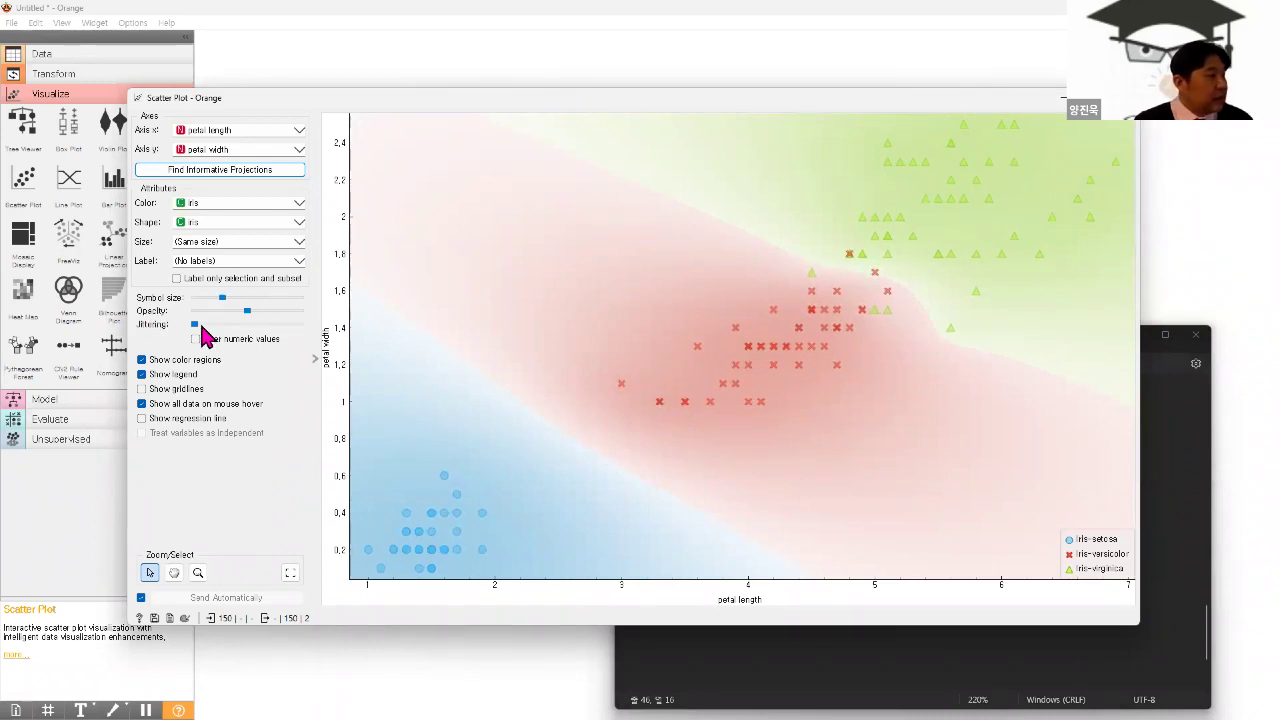
- Add the line "- opacity : 투명도" below the attribute definition in the notes and move the notes window back up
click(737, 668)
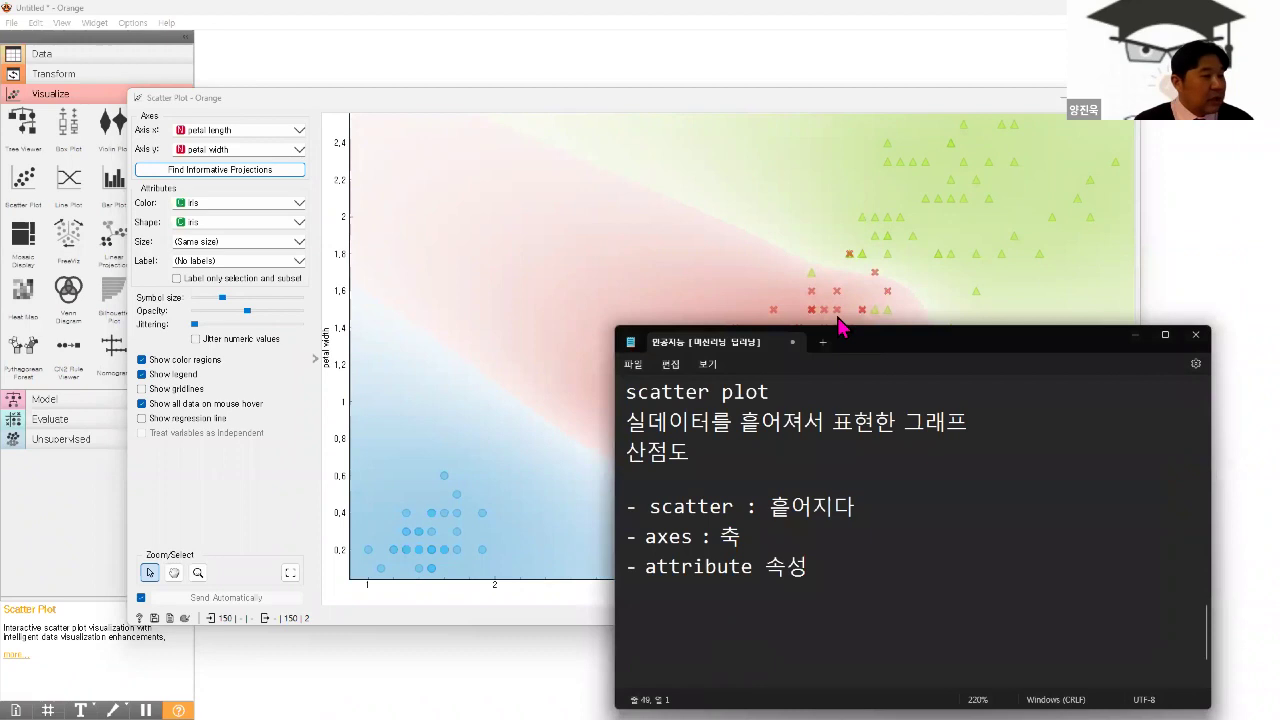
drag(865, 289, 905, 152)
text(- ㅁ)
key(BackSpace)
key(Hangul)
text(pac)
key(BackSpace)
key(BackSpace)
key(BackSpace)
text(opacity : 투명도)
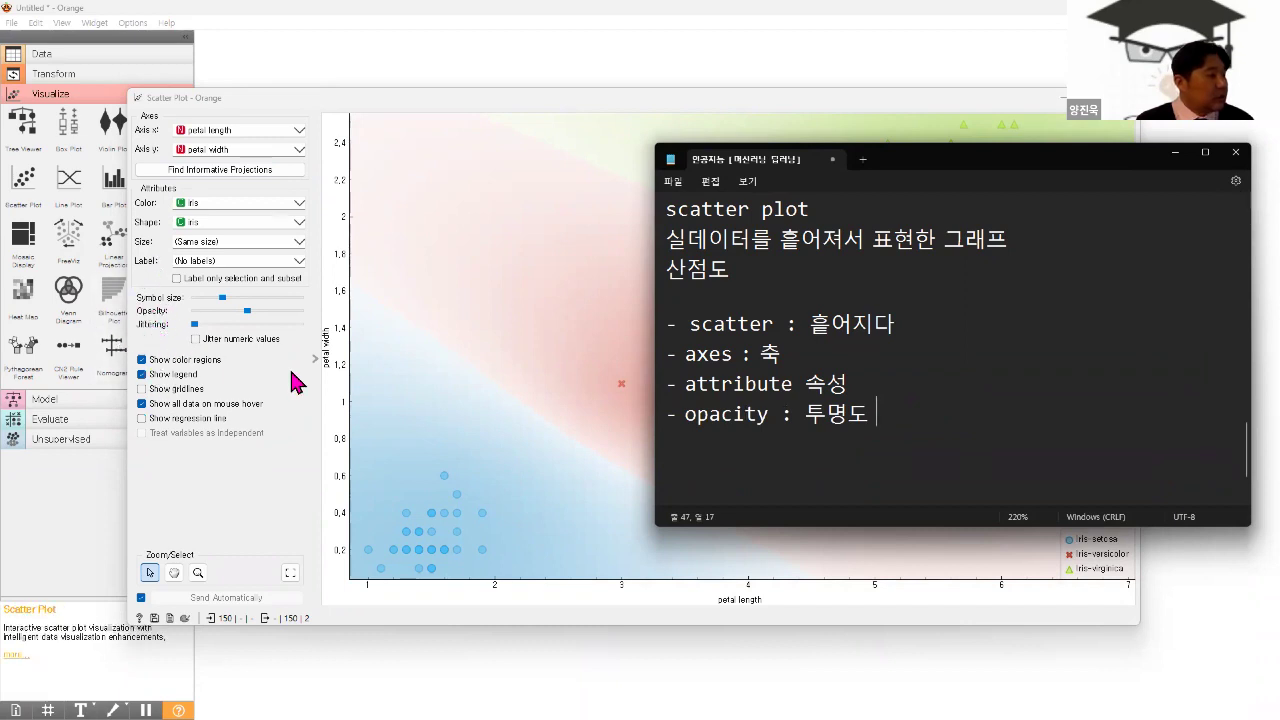
- Raise the scatter plot's symbol opacity slightly and try out the jittering options, leaving jittering at its minimum
click(474, 350)
mouse_move(247, 311)
mouse_down()
mouse_move(278, 316)
mouse_move(223, 326)
mouse_move(255, 322)
mouse_up()
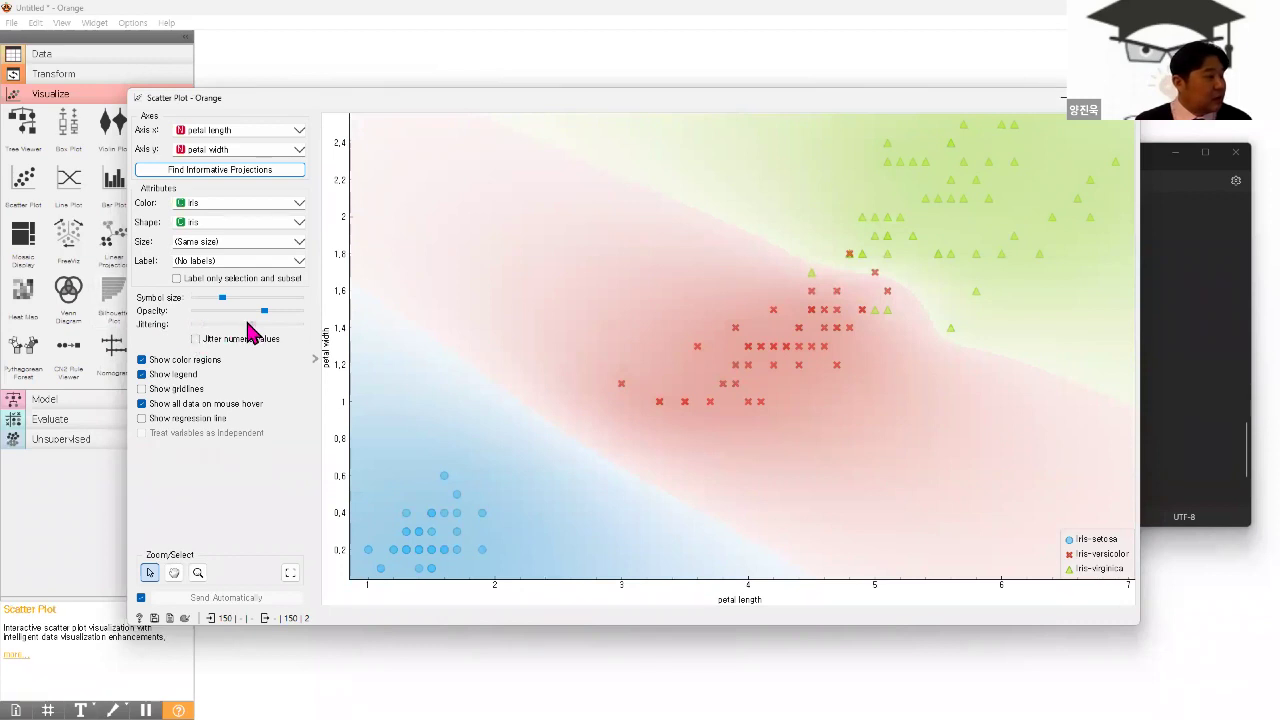
click(196, 339)
click(196, 339)
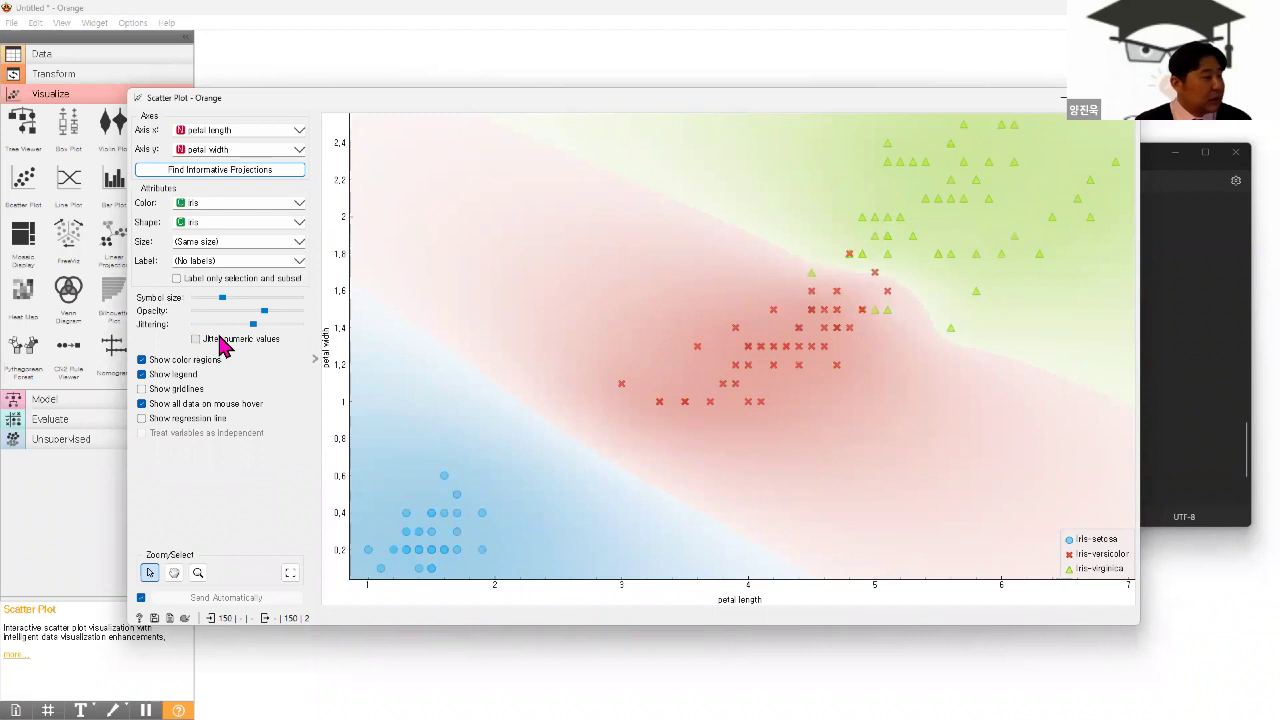
click(200, 325)
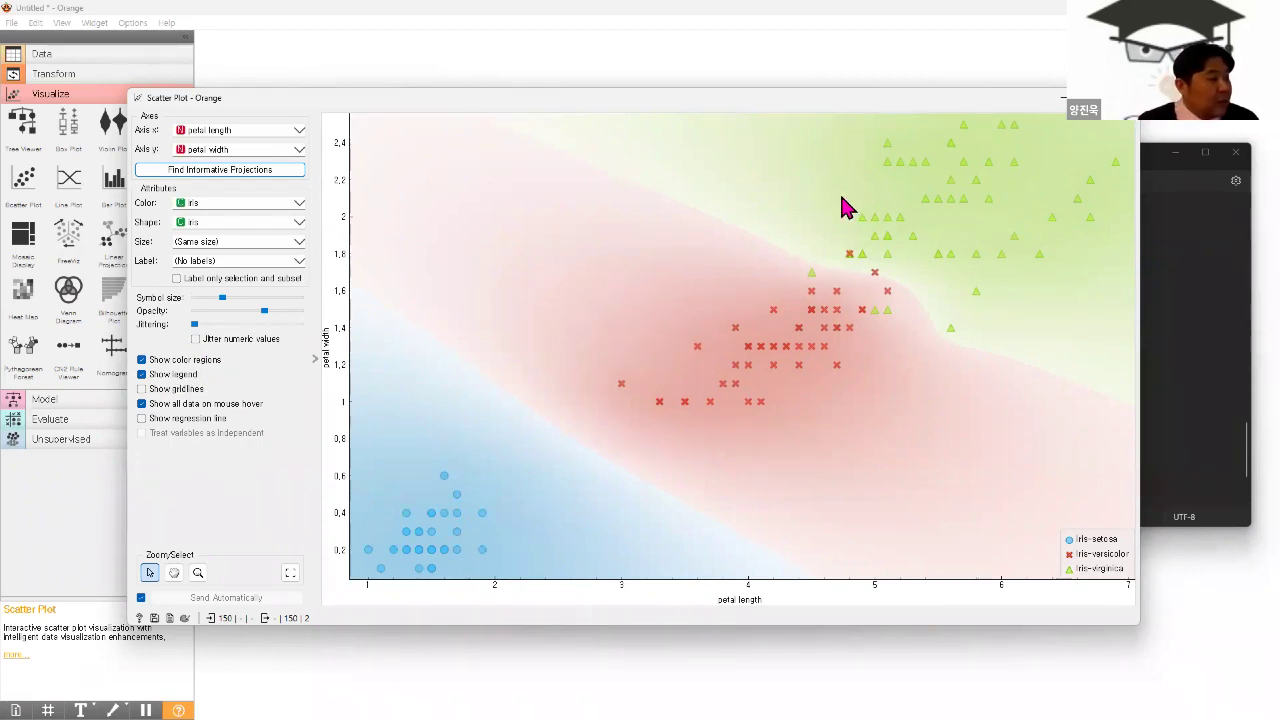
- Turn the color regions off and on repeatedly to compare the plot with and without them, leaving them shown
click(143, 363)
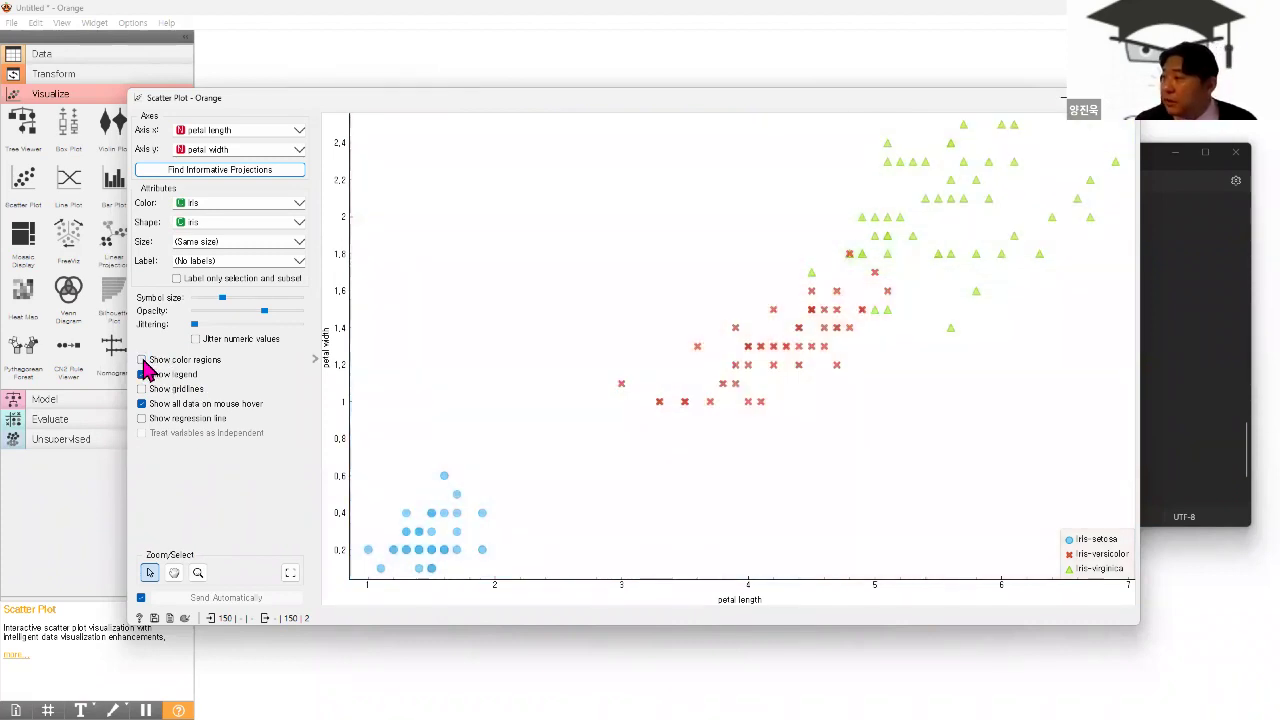
click(143, 362)
click(143, 362)
click(143, 362)
click(143, 362)
click(143, 362)
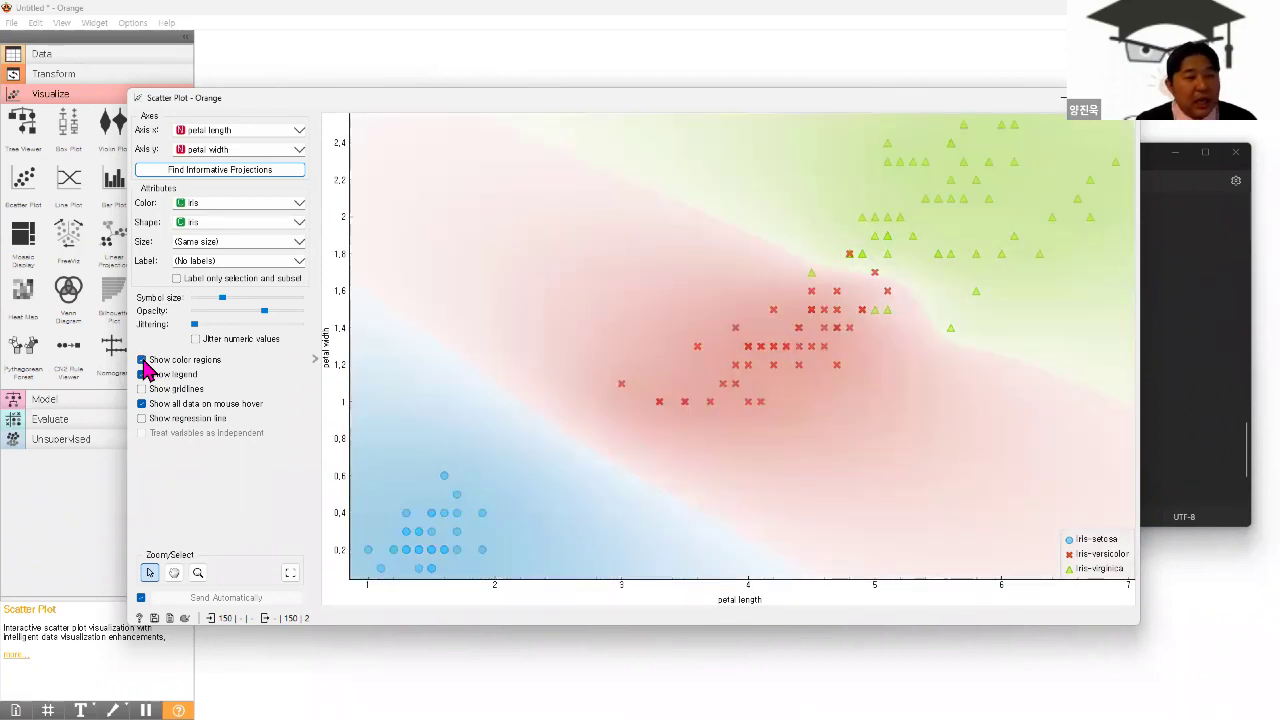
click(143, 362)
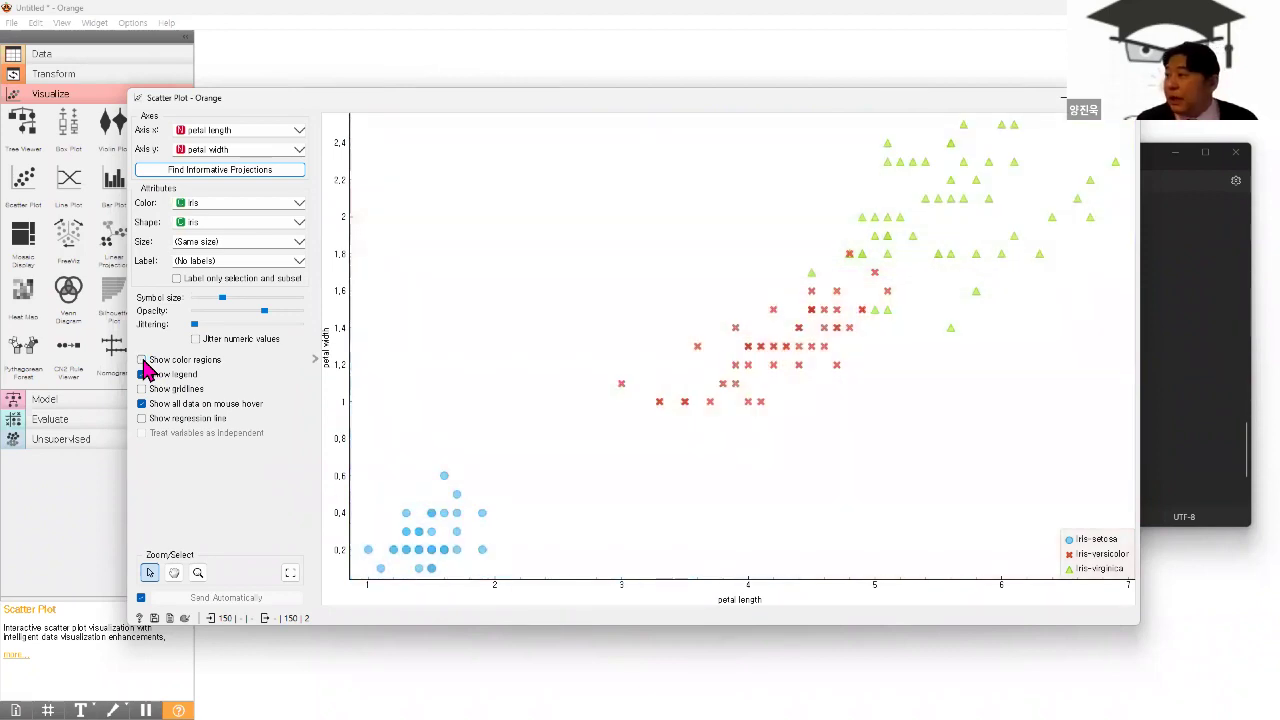
click(144, 366)
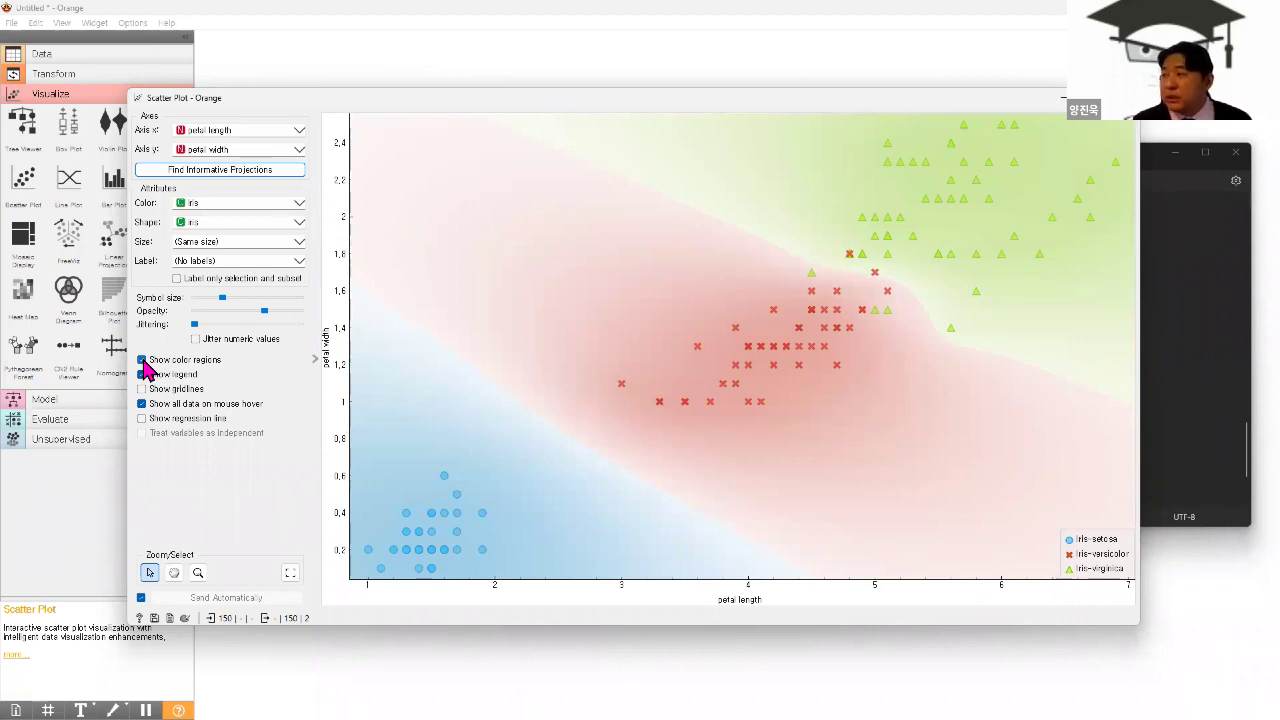
click(144, 362)
click(143, 361)
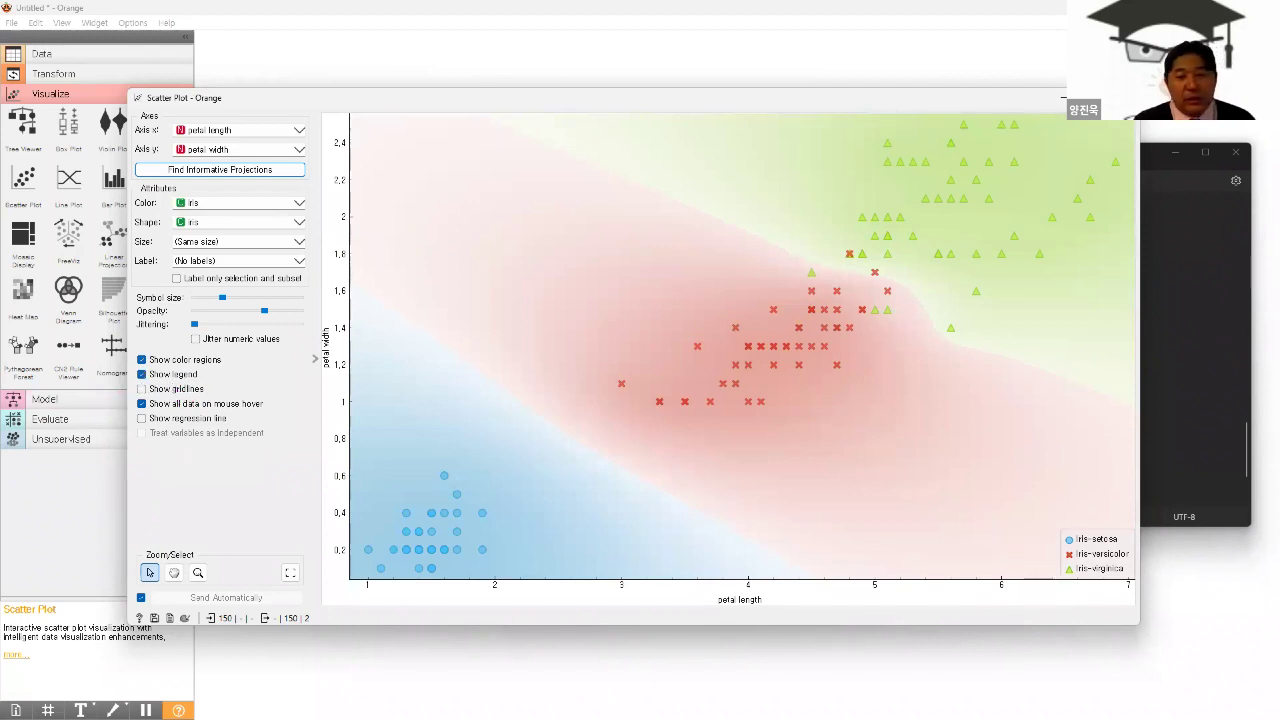
- Switch to the Notepad notes and add the line "- legend : 범례" below the opacity definition
key(alt+Tab)
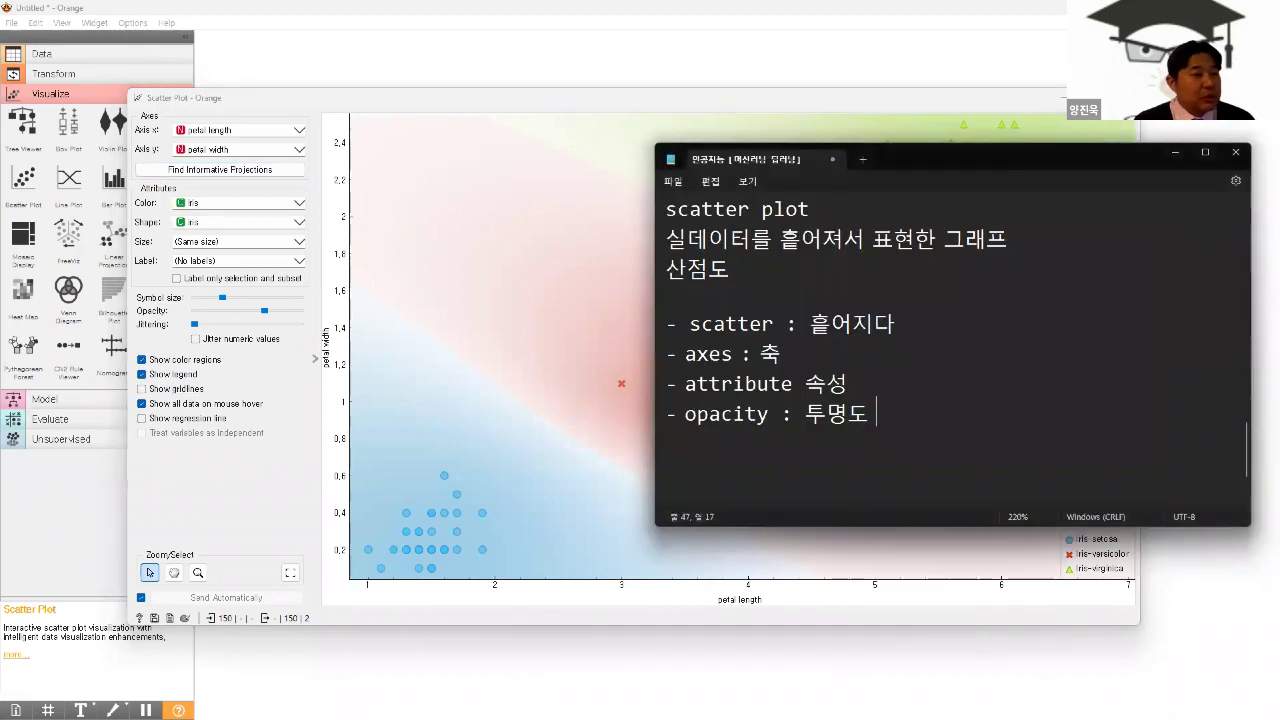
text(- leg)
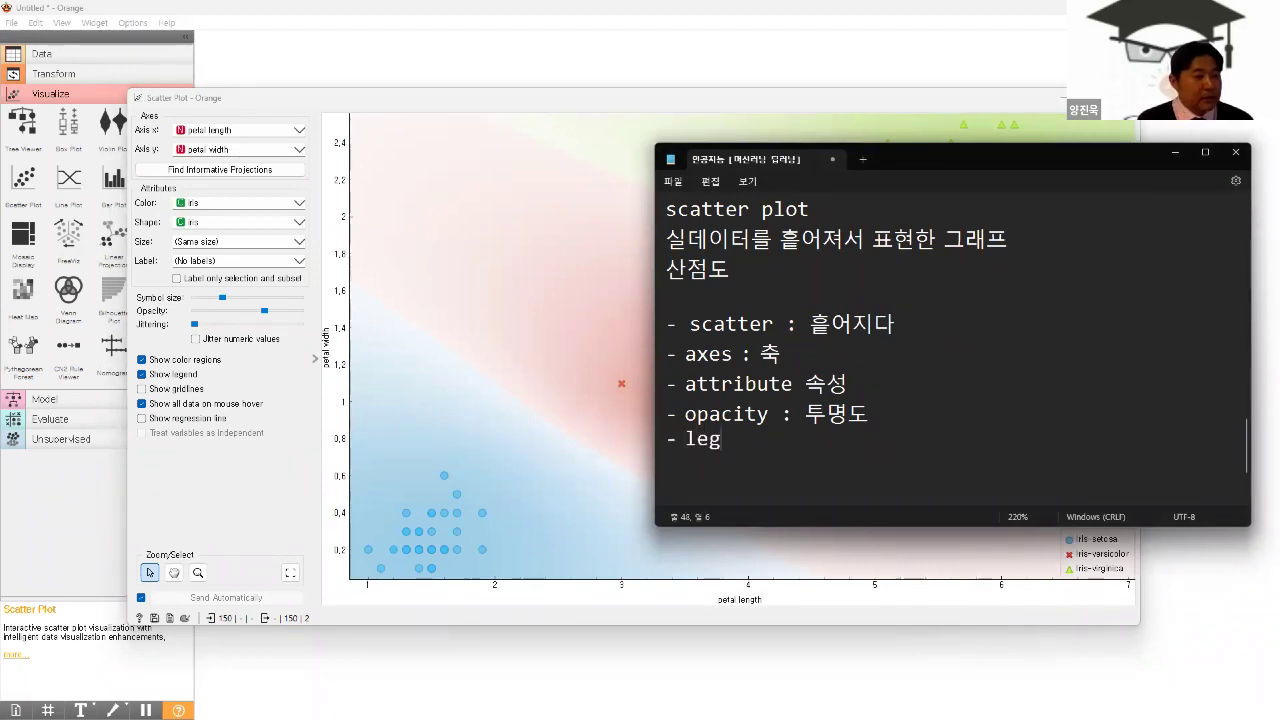
text(end)
key(BackSpace)
text(nd)
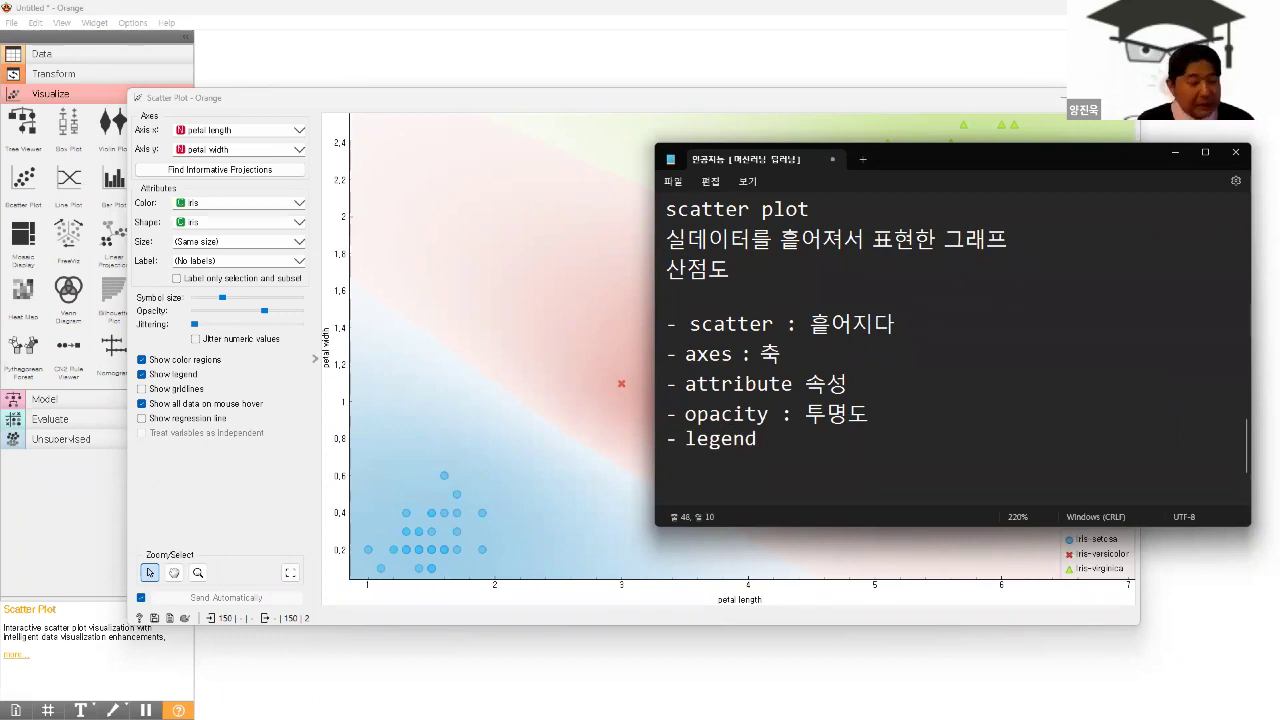
text(qja)
key(BackSpace)
key(BackSpace)
key(BackSpace)
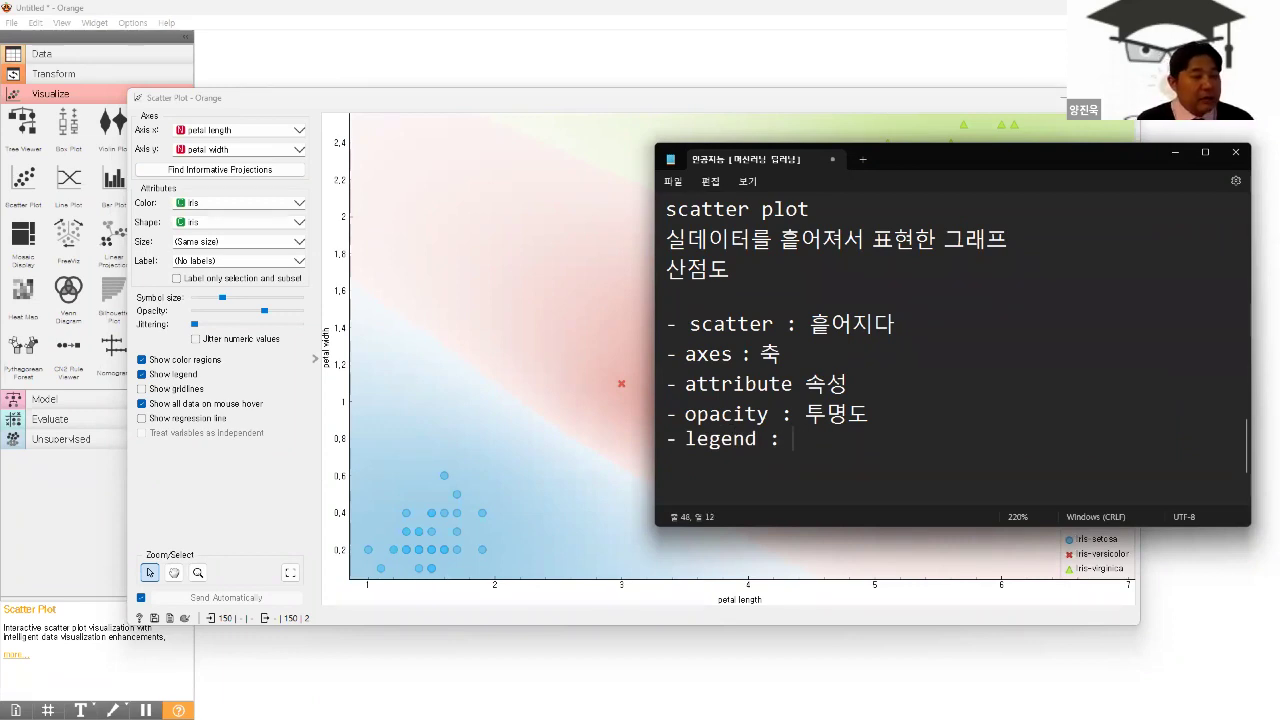
key(Hangul)
text(범례)
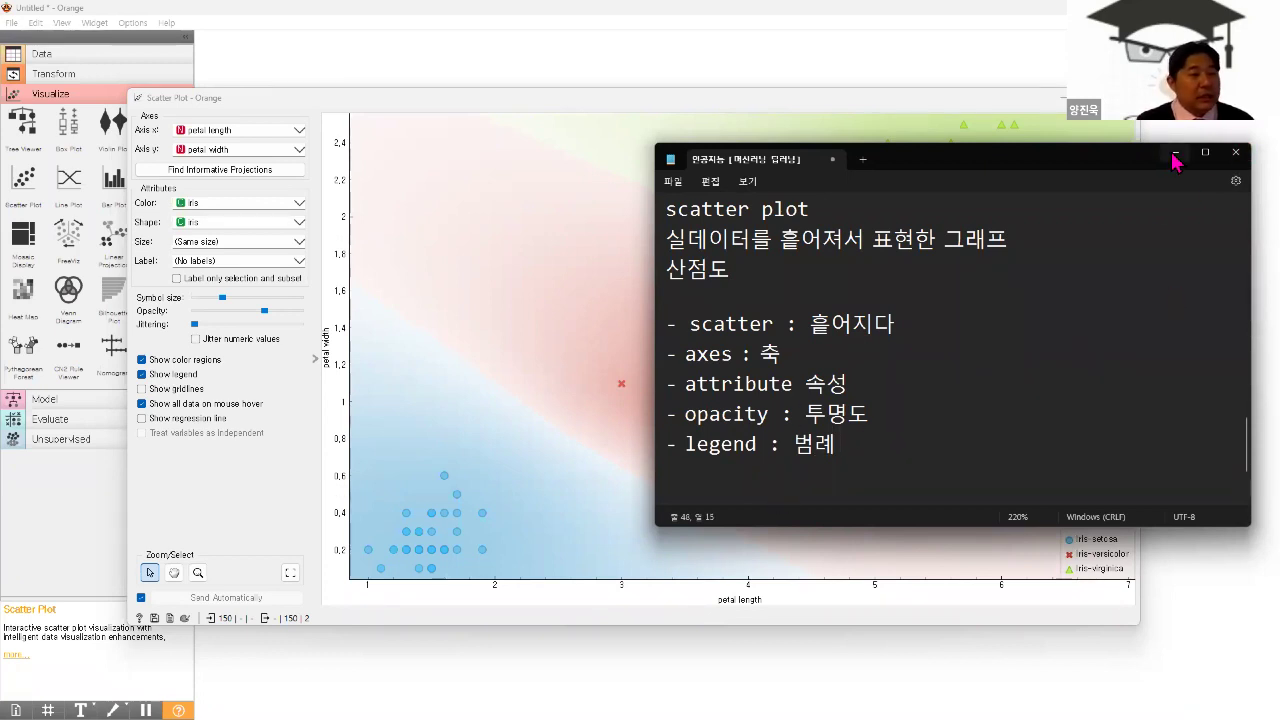
- Minimize the notes and demonstrate the scatter plot's legend by hiding it and showing it again
click(1173, 155)
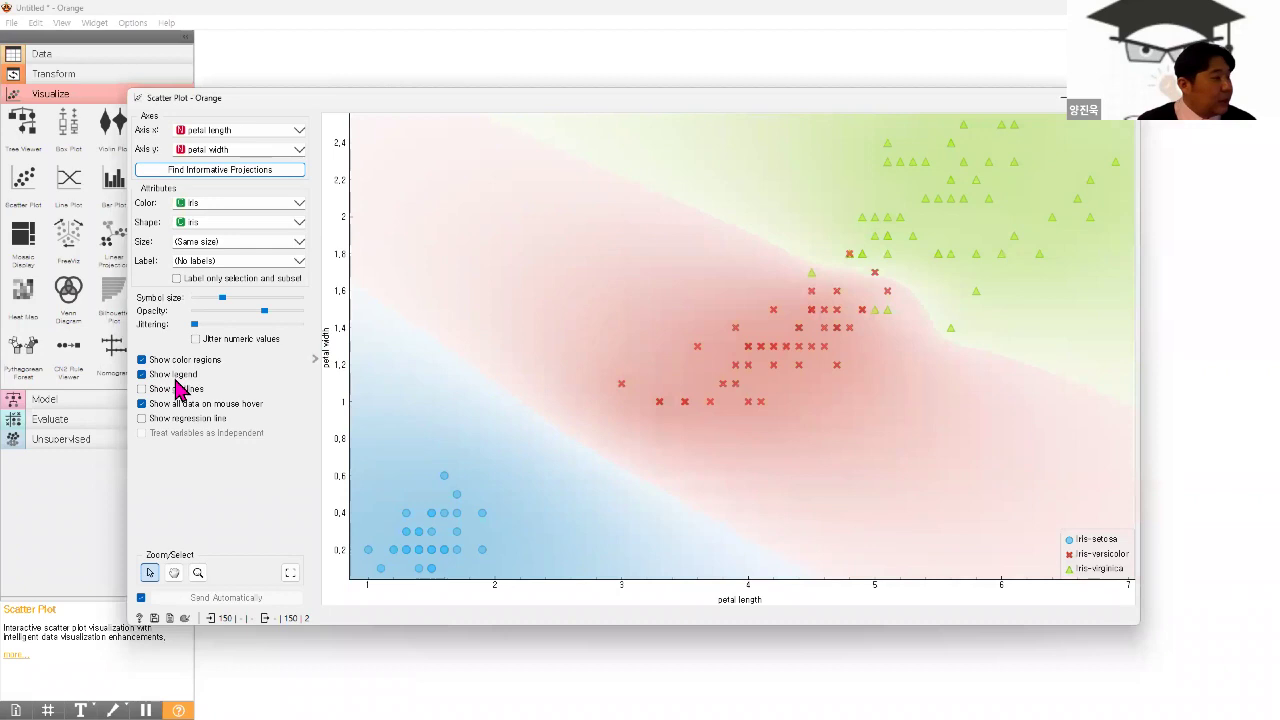
click(142, 374)
click(142, 374)
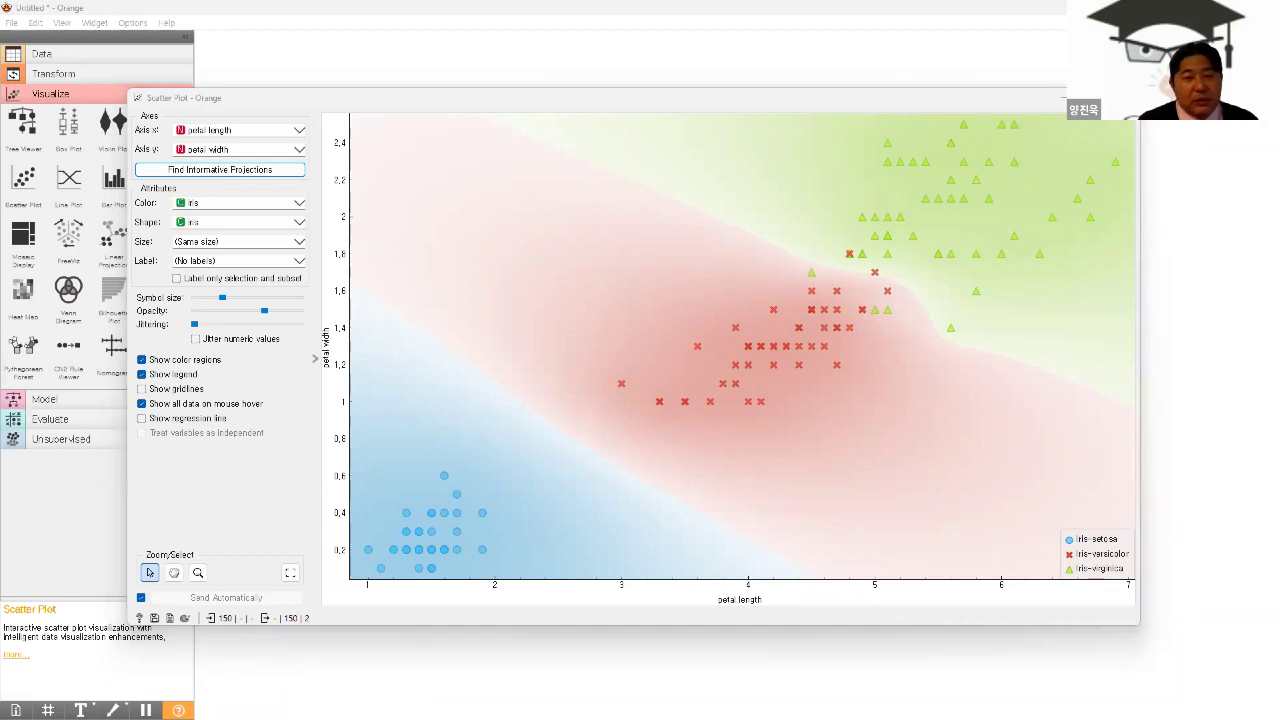
- Bring the Notepad notes back and add the line "- grid : 격자" below the legend definition
key(alt+Tab)
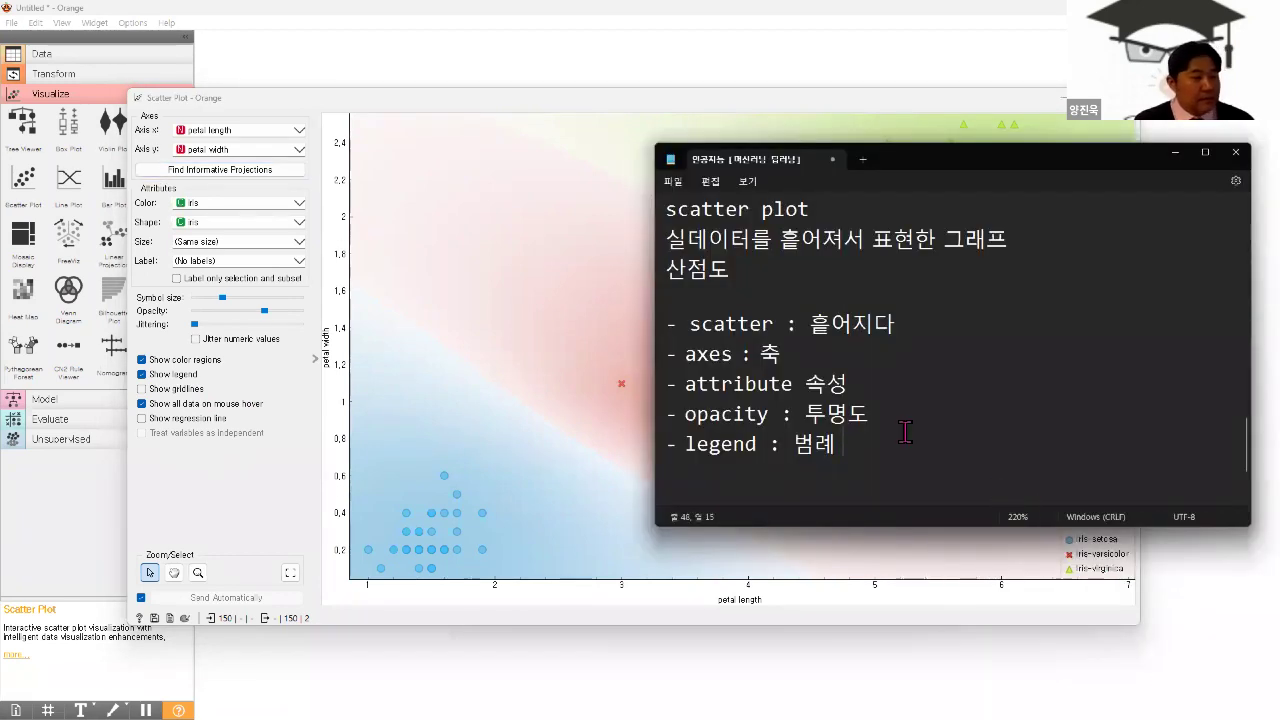
key(Return)
text(- ㅎ)
key(BackSpace)
key(Hangul)
text(grid :)
key(Hangul)
text(격)
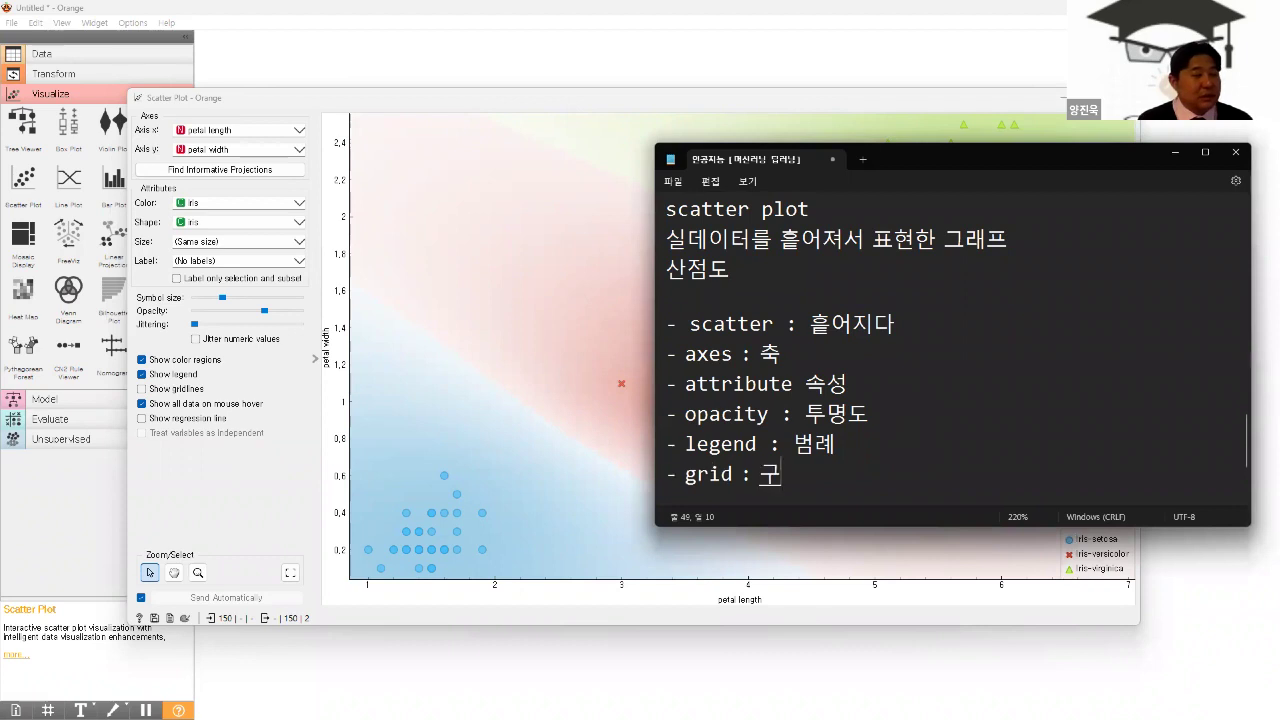
text(자)
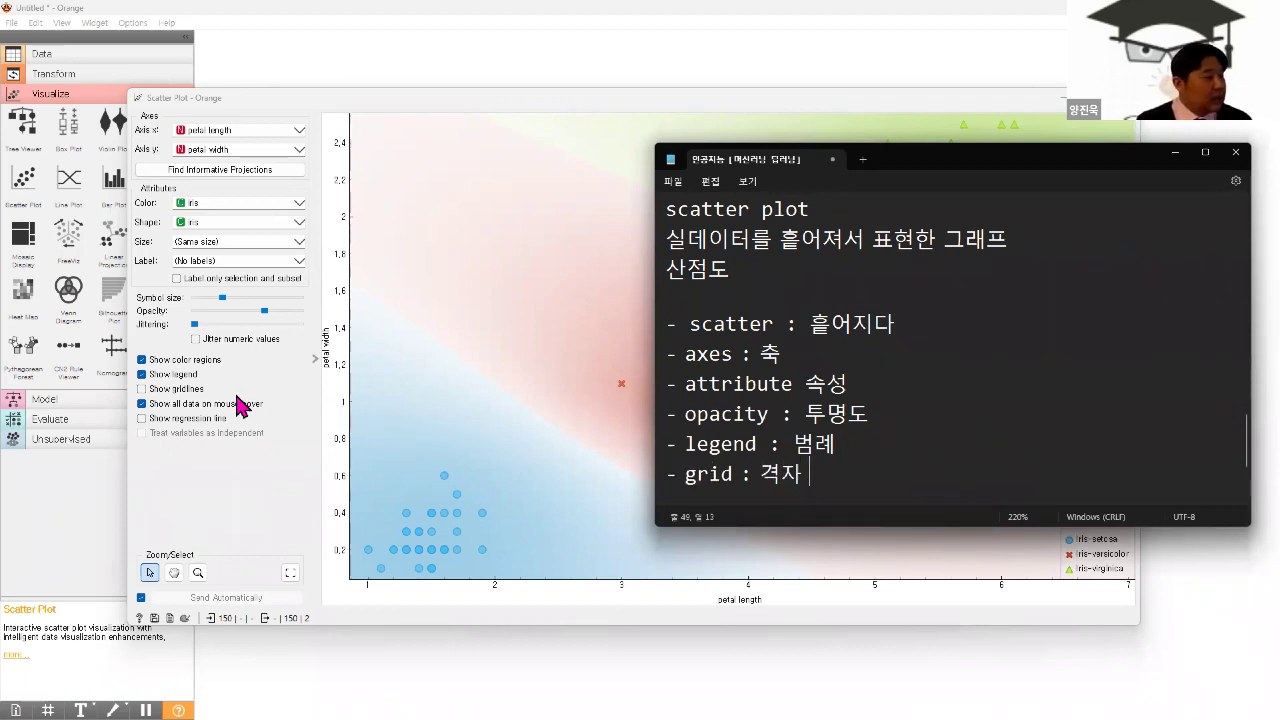
- Demonstrate the gridlines on the scatter plot by switching them on and off, leaving them hidden
click(195, 393)
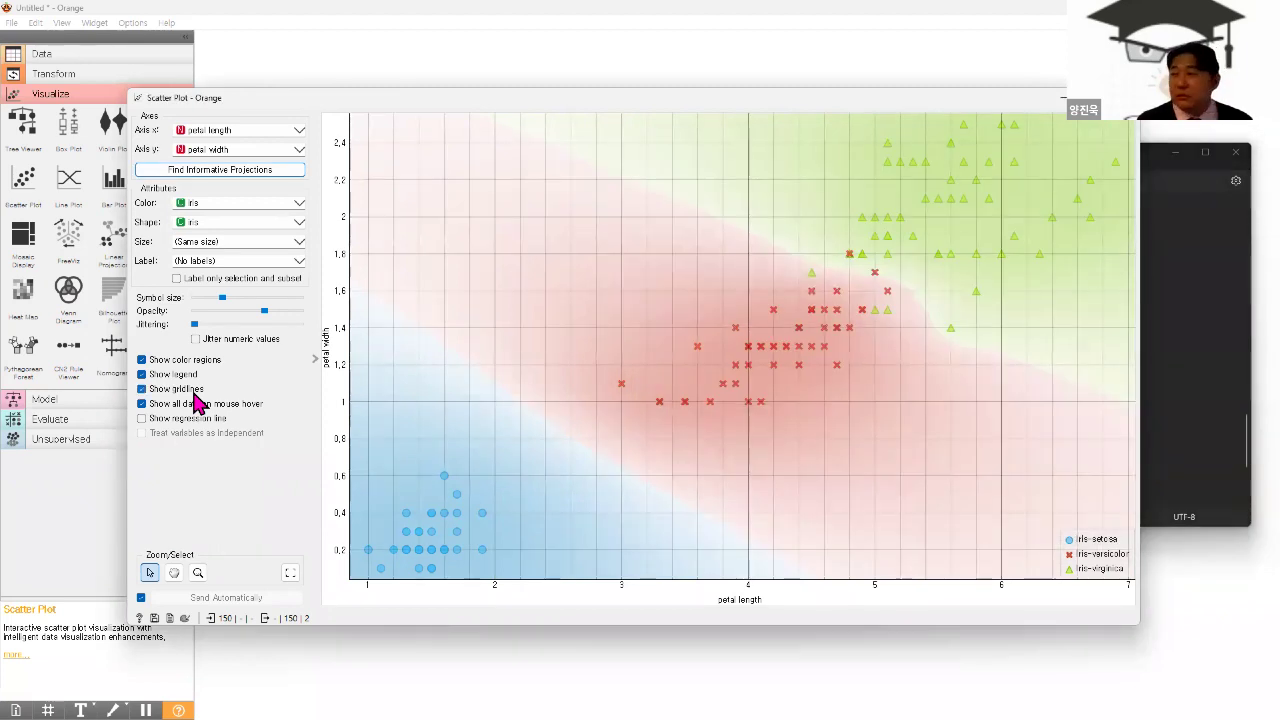
click(195, 393)
click(195, 393)
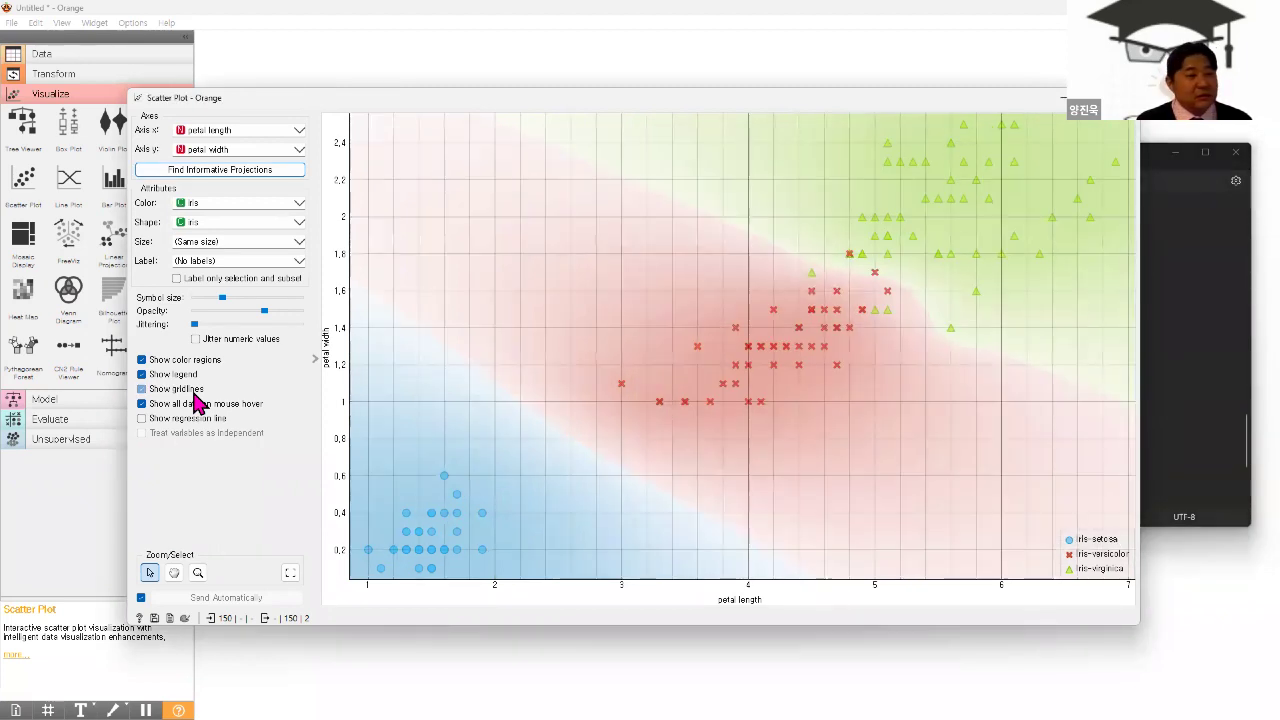
click(194, 395)
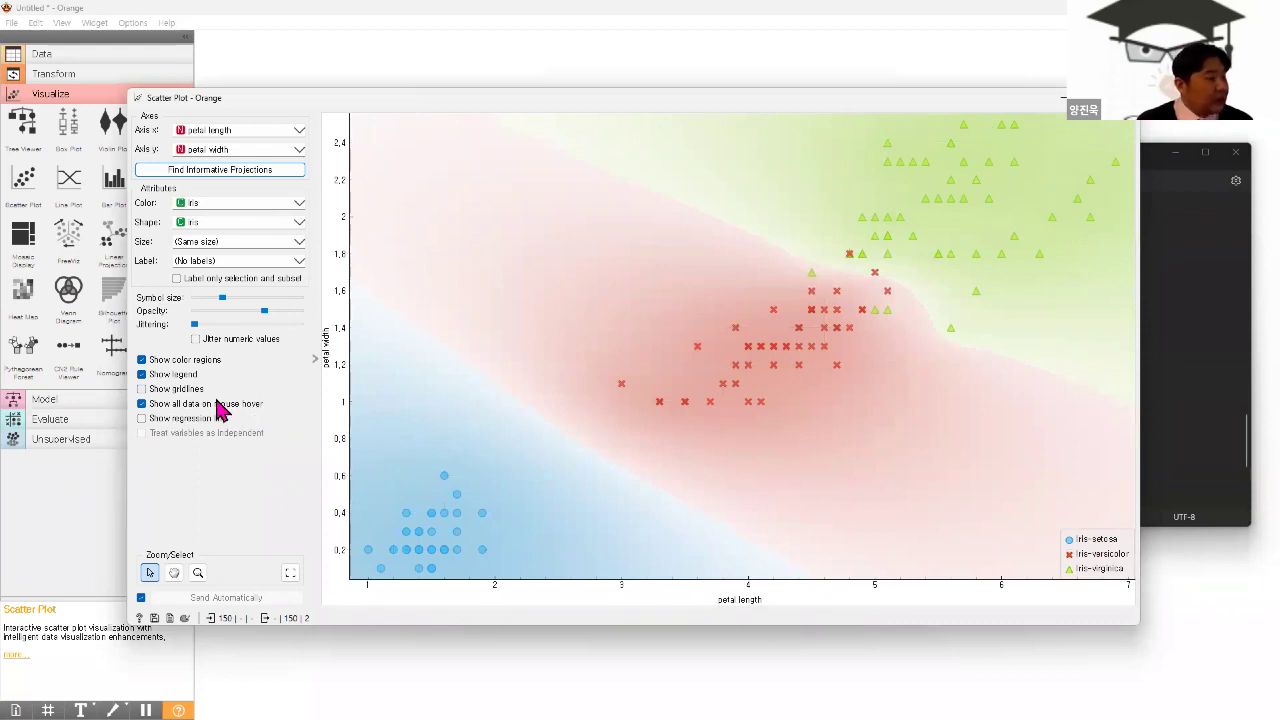
- Try selecting a single Iris-versicolor point, and reset the plot view to fit all the data
click(811, 292)
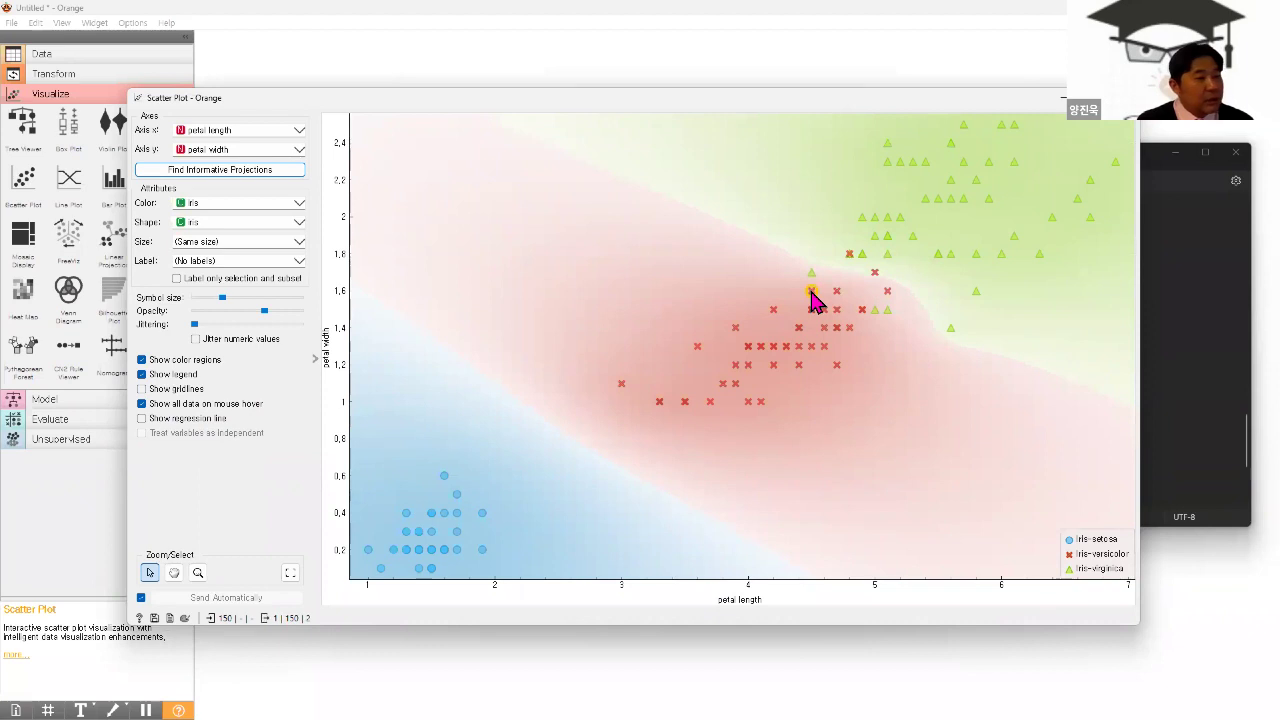
scroll(812, 300, up, 3)
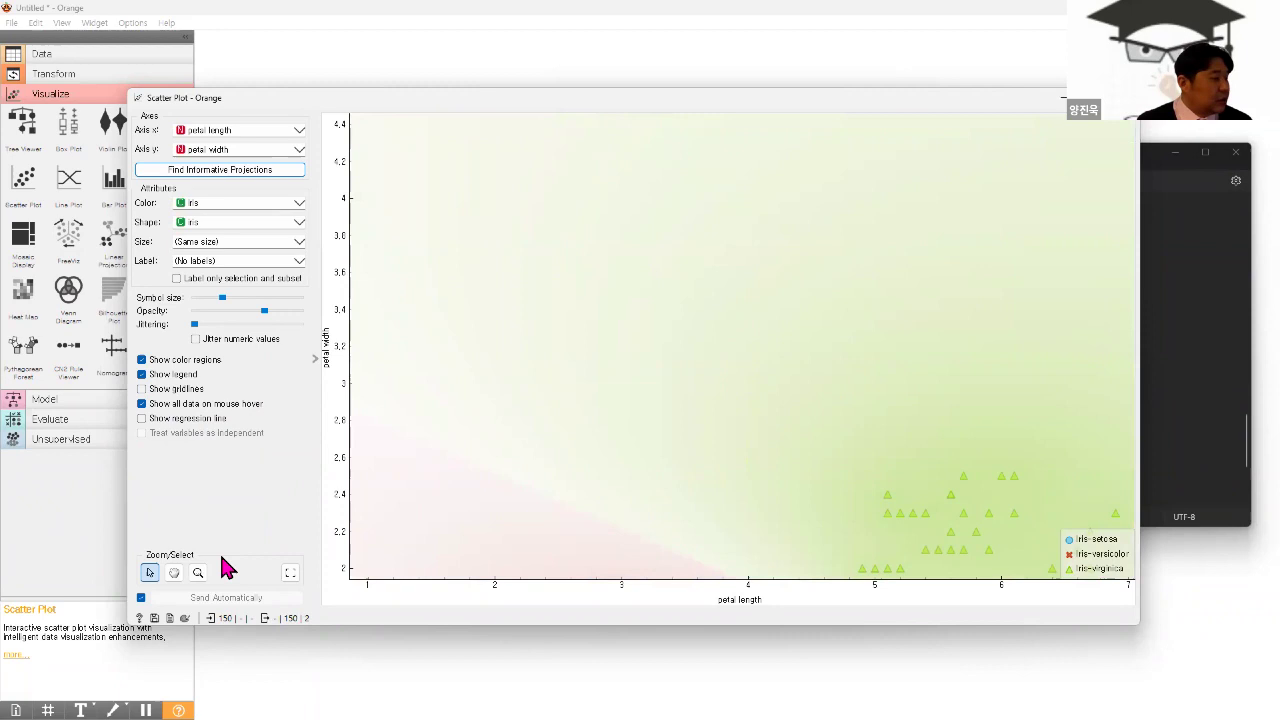
click(290, 573)
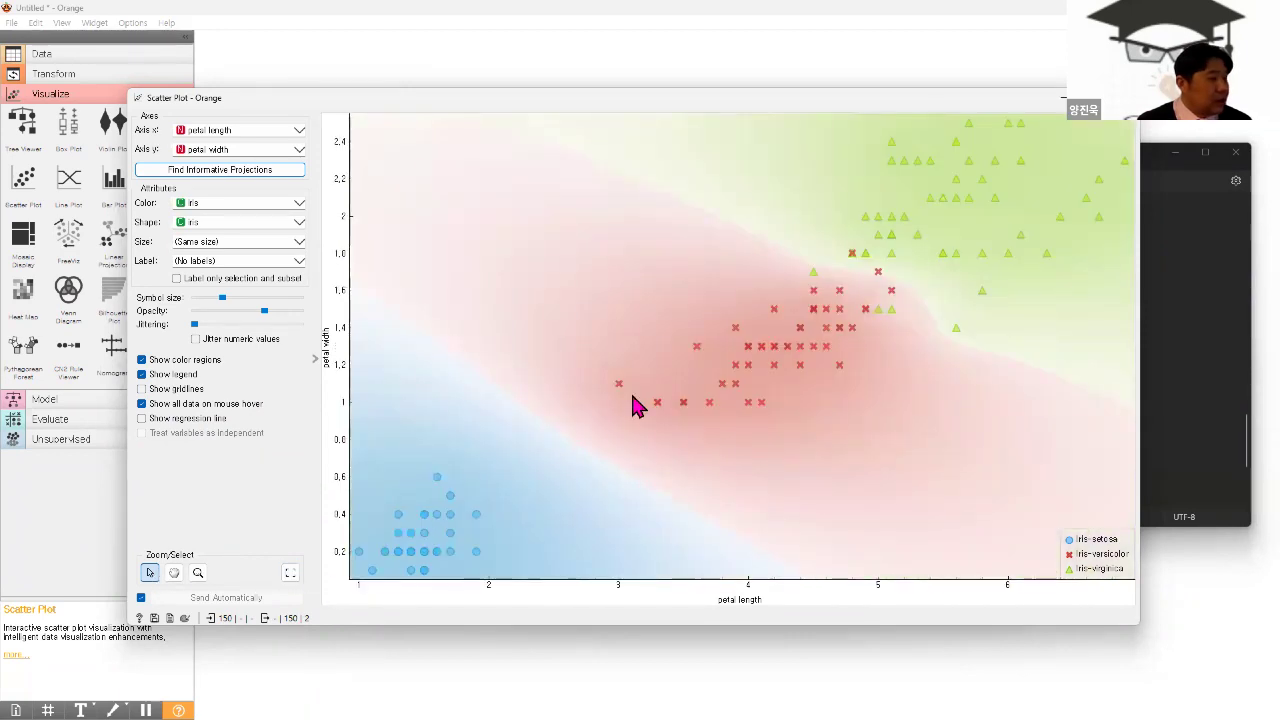
- Pan the scatter plot slightly to shift the visible area, and return to the selection tool
click(173, 573)
drag(909, 323, 744, 465)
click(149, 574)
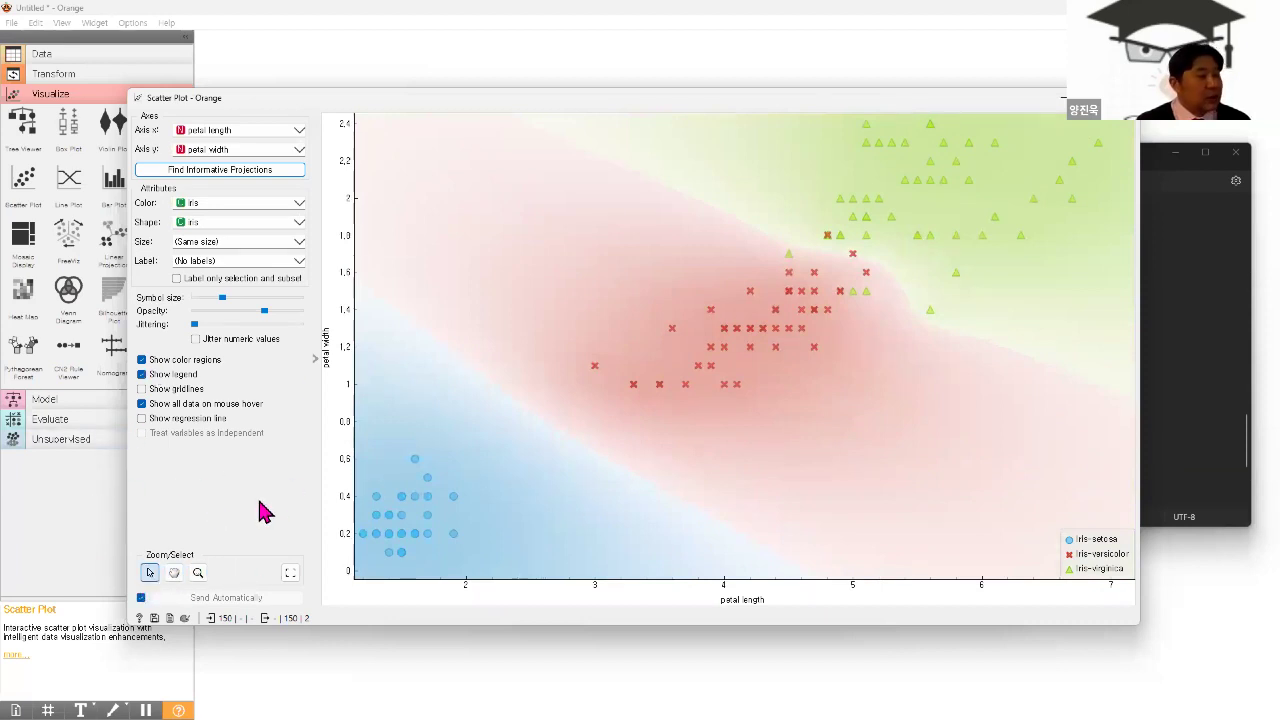
drag(749, 374, 716, 394)
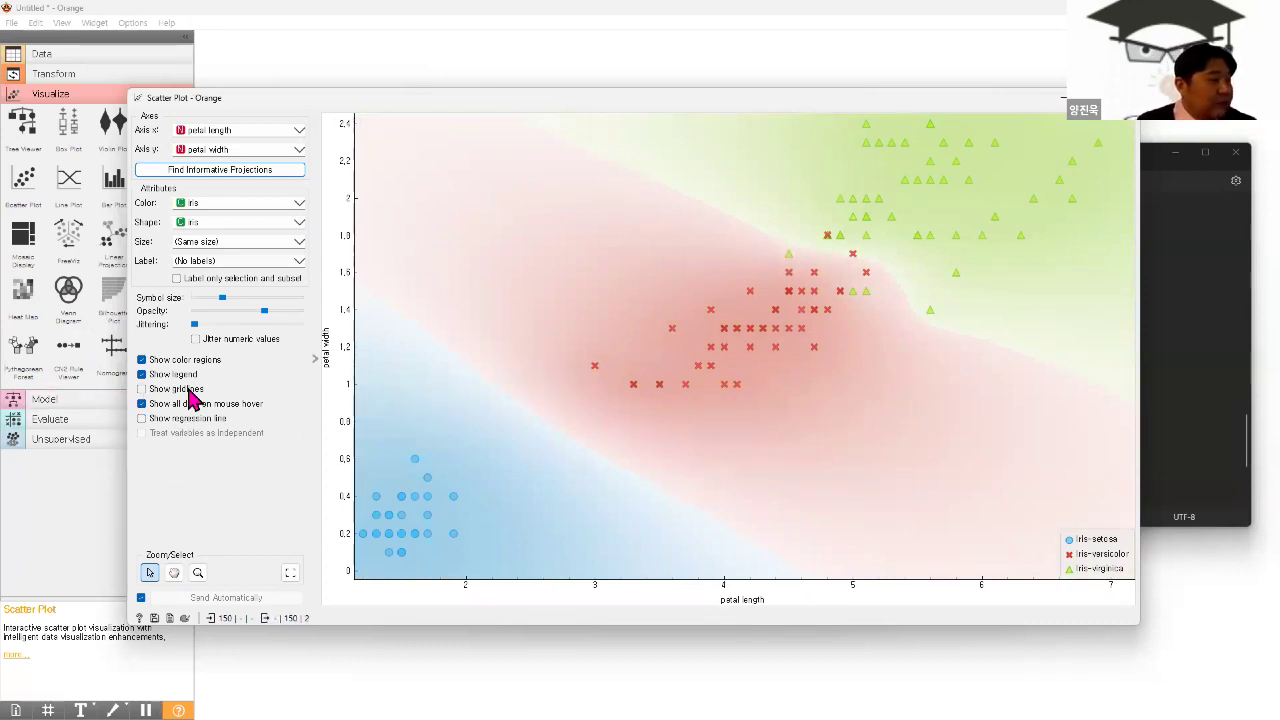
- Show the regression lines on the scatter plot, and add the line "- regression : 회귀" below the grid definition in the Notepad notes
click(142, 419)
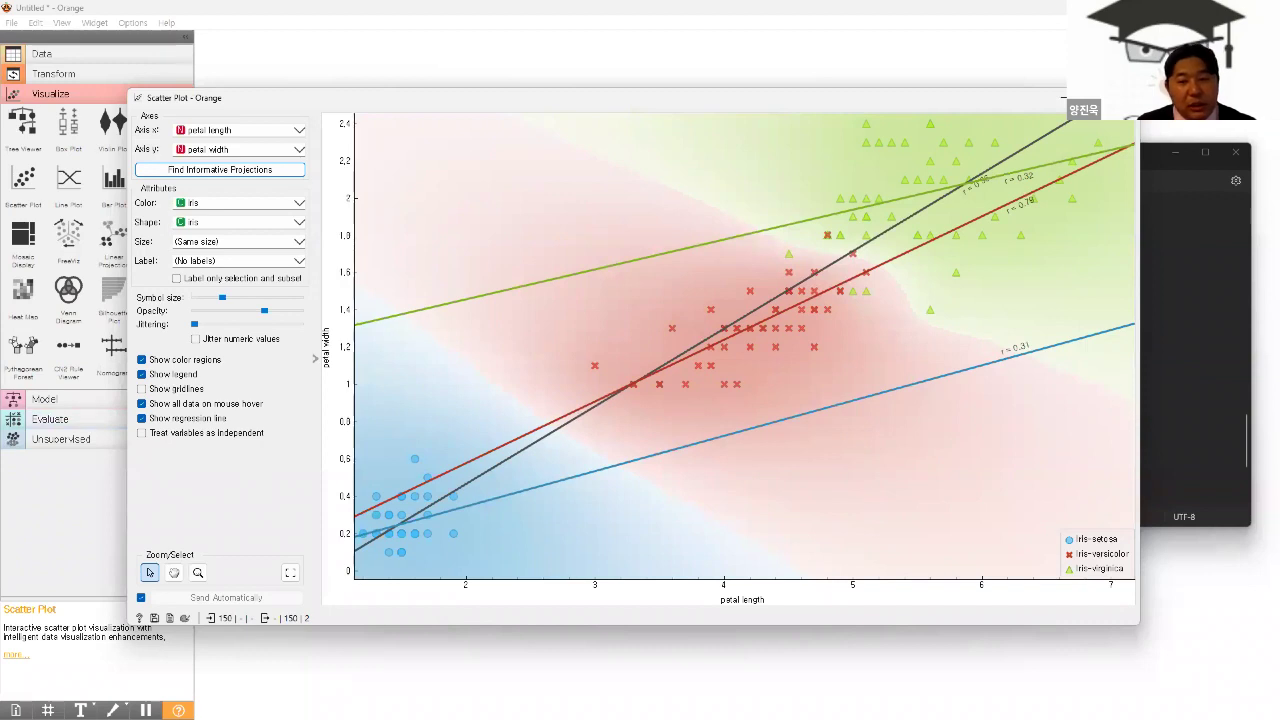
click(830, 715)
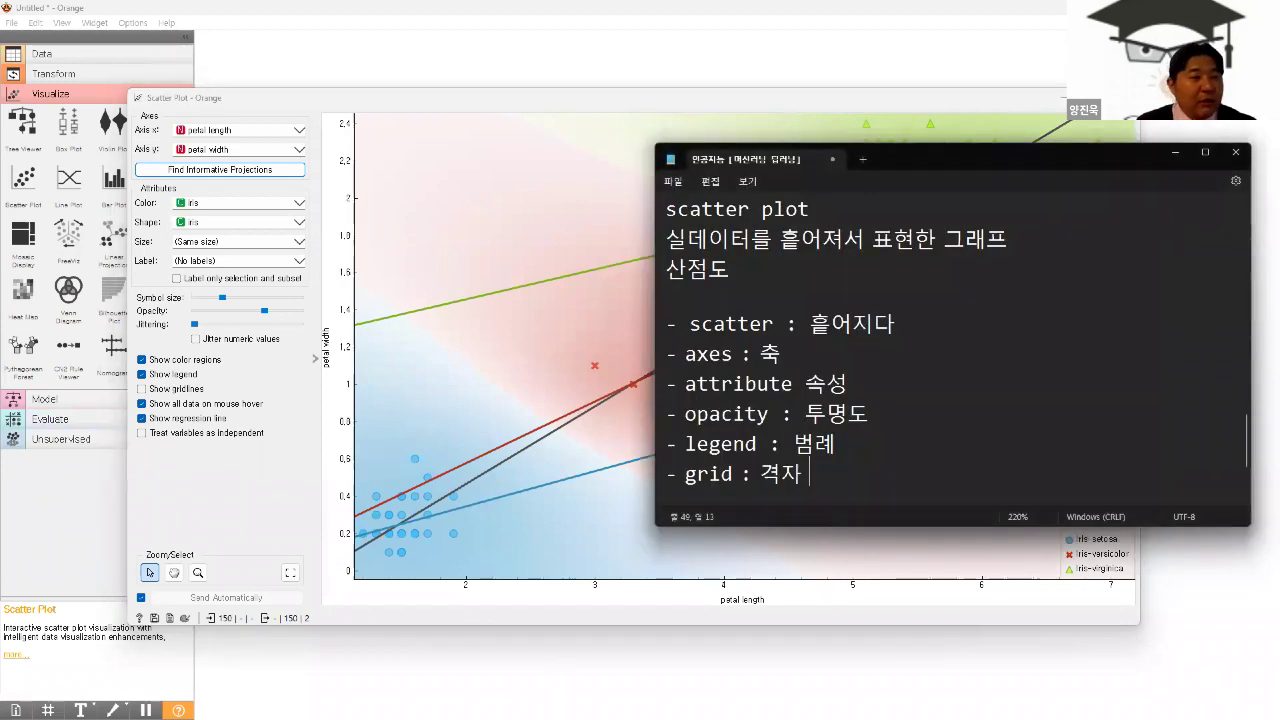
key(Return)
key(Return)
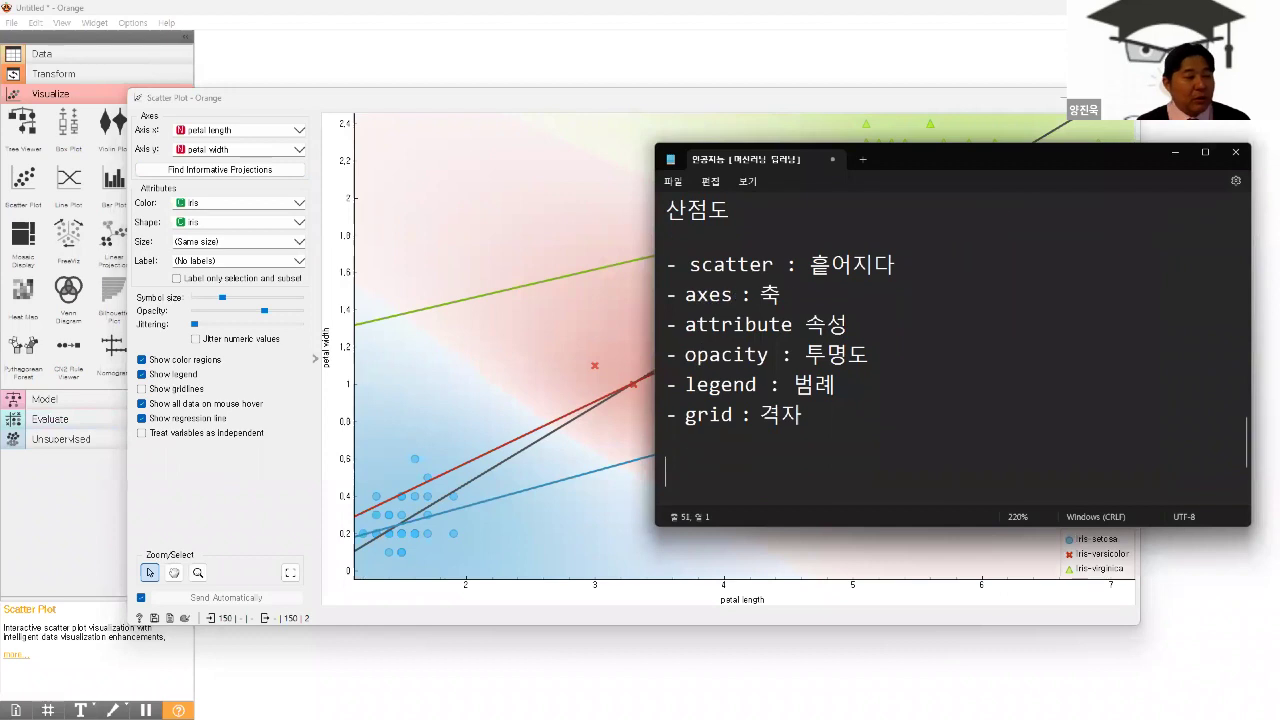
text(- ㄱ드)
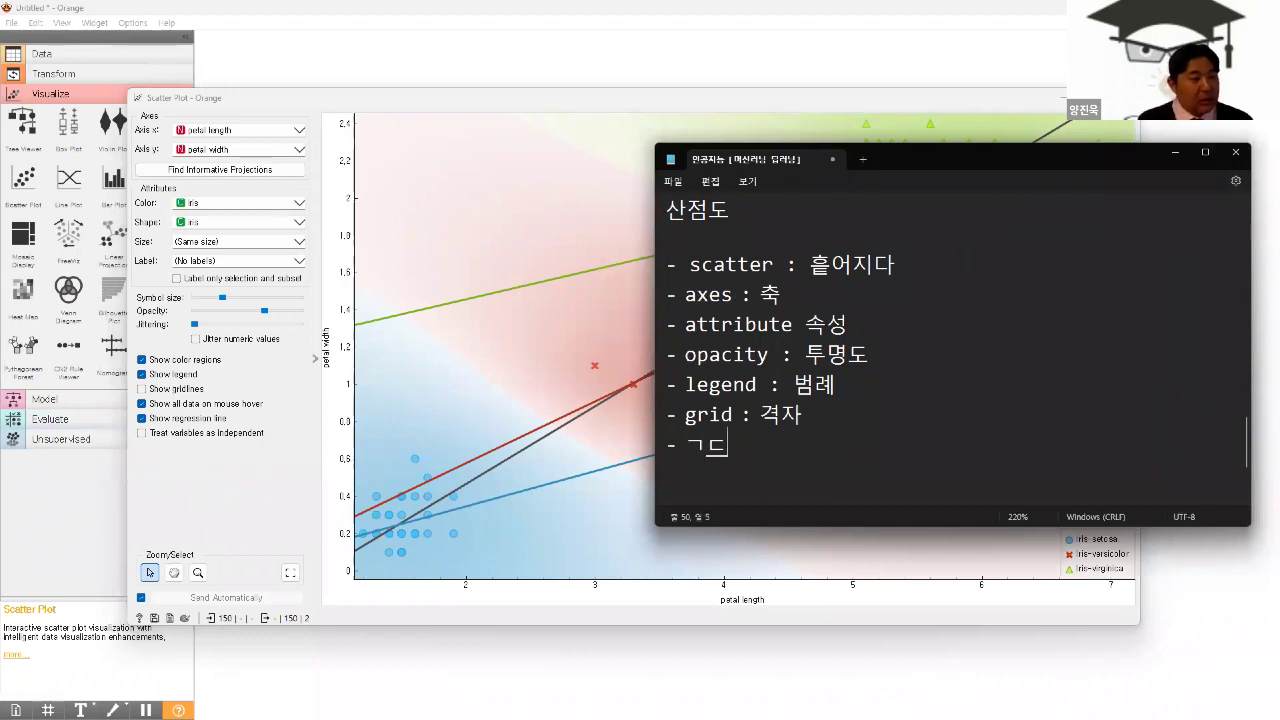
text(gression : )
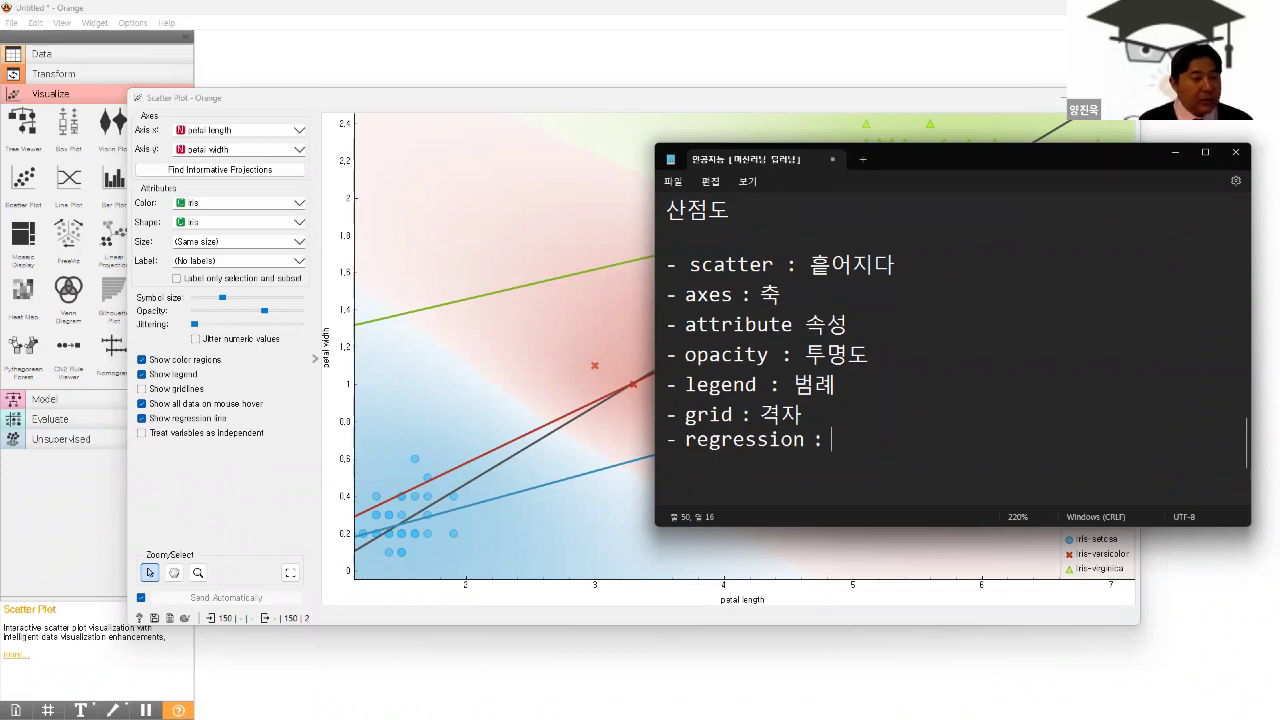
text(회귀)
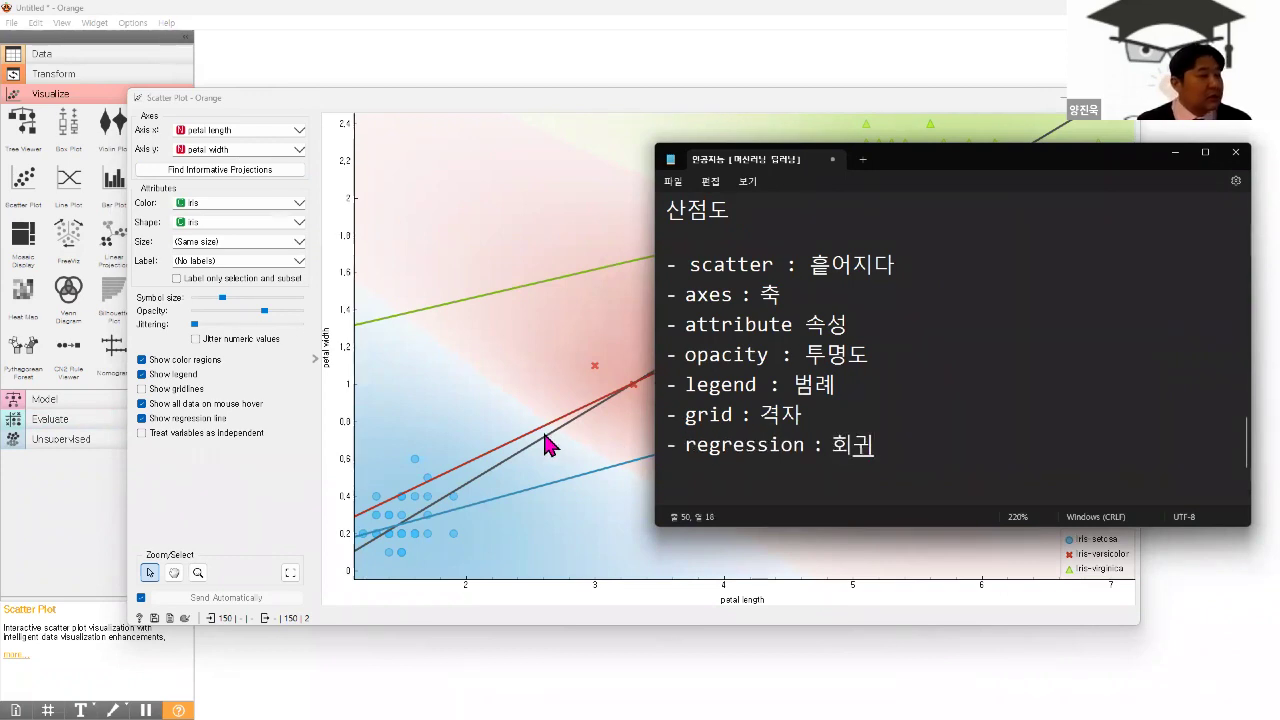
- Put the notes away, hide the scatter plot's regression lines and close the plot window
click(1175, 153)
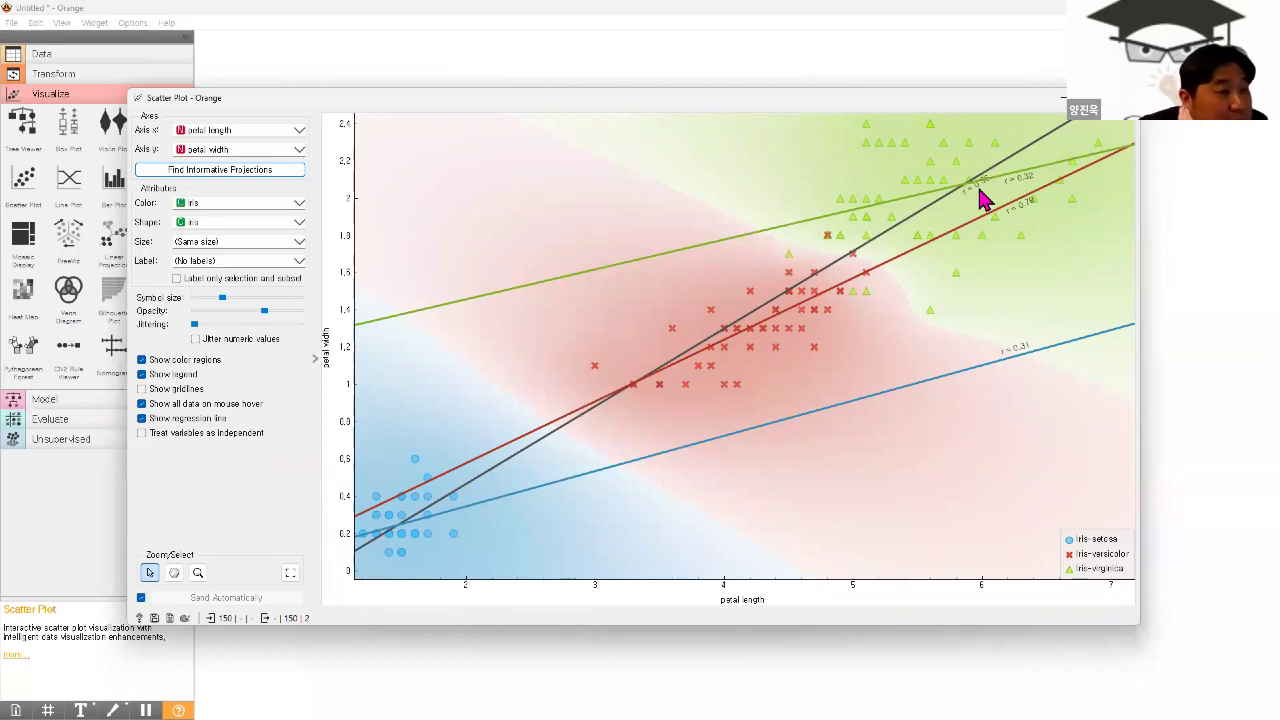
click(142, 419)
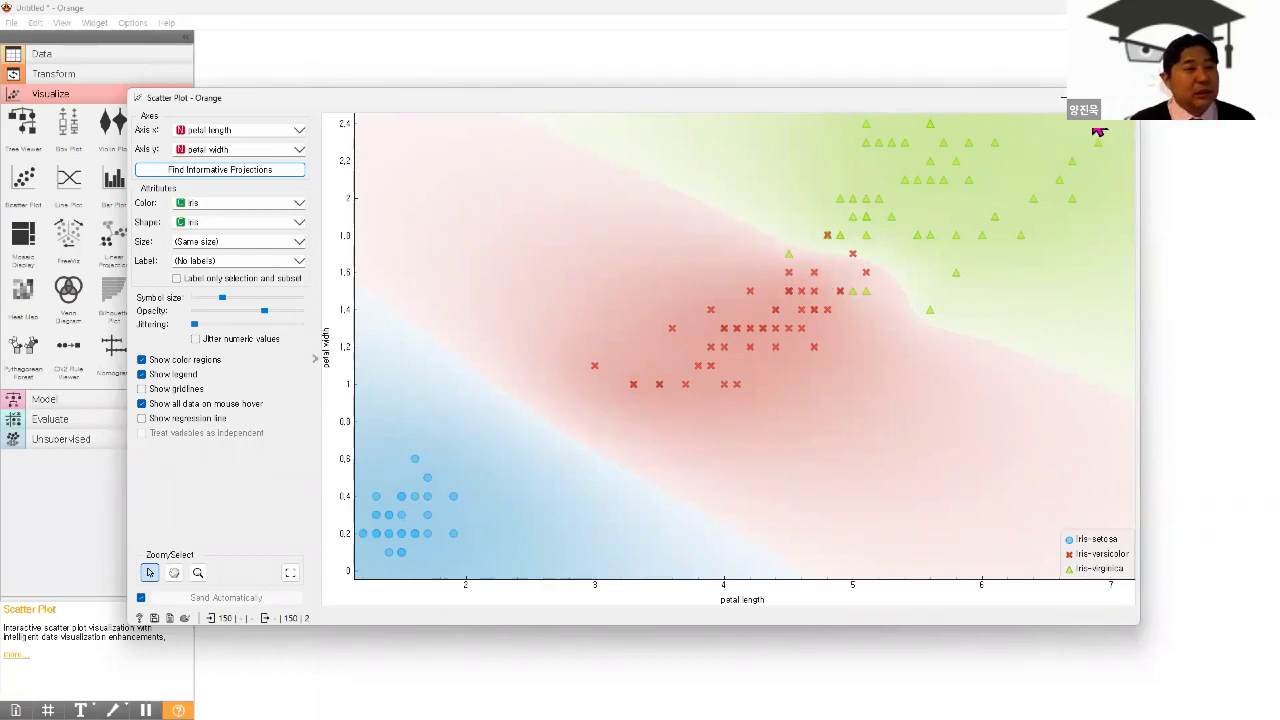
key(ctrl+w)
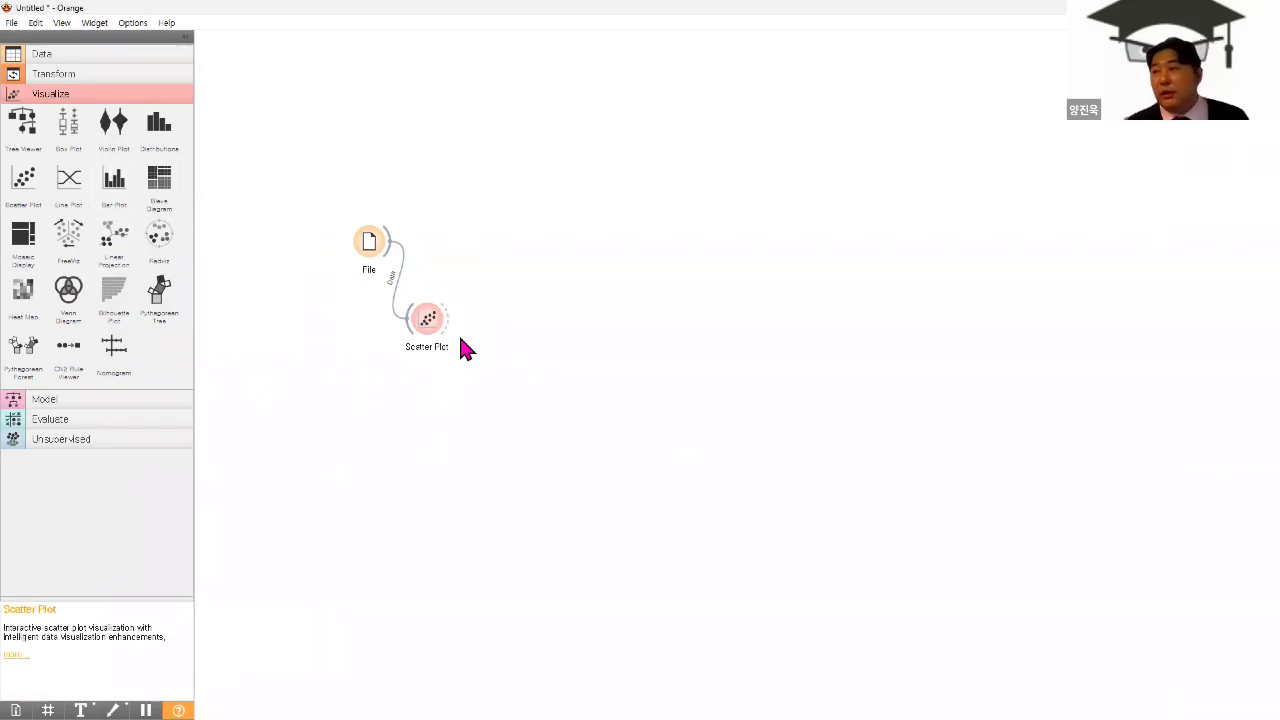
- Add a Data Table widget to the canvas above the Scatter Plot widget and connect the File widget's output to it
click(80, 58)
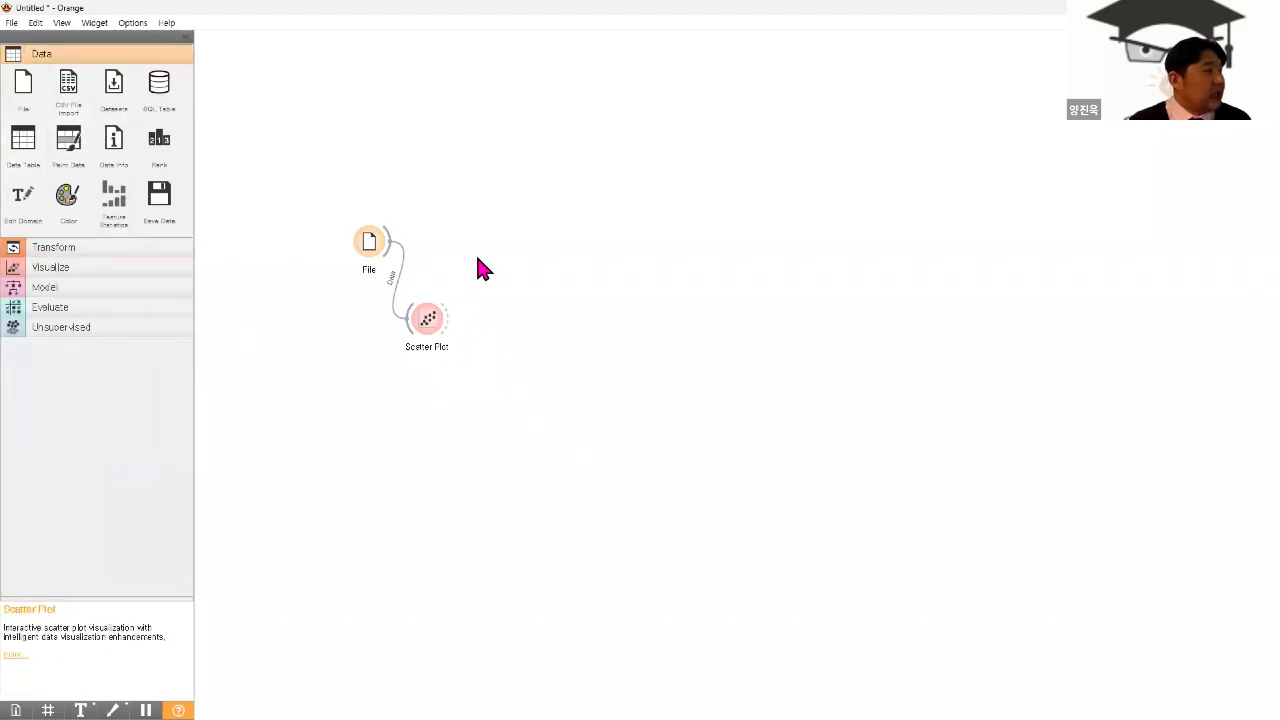
right_click(425, 327)
click(262, 195)
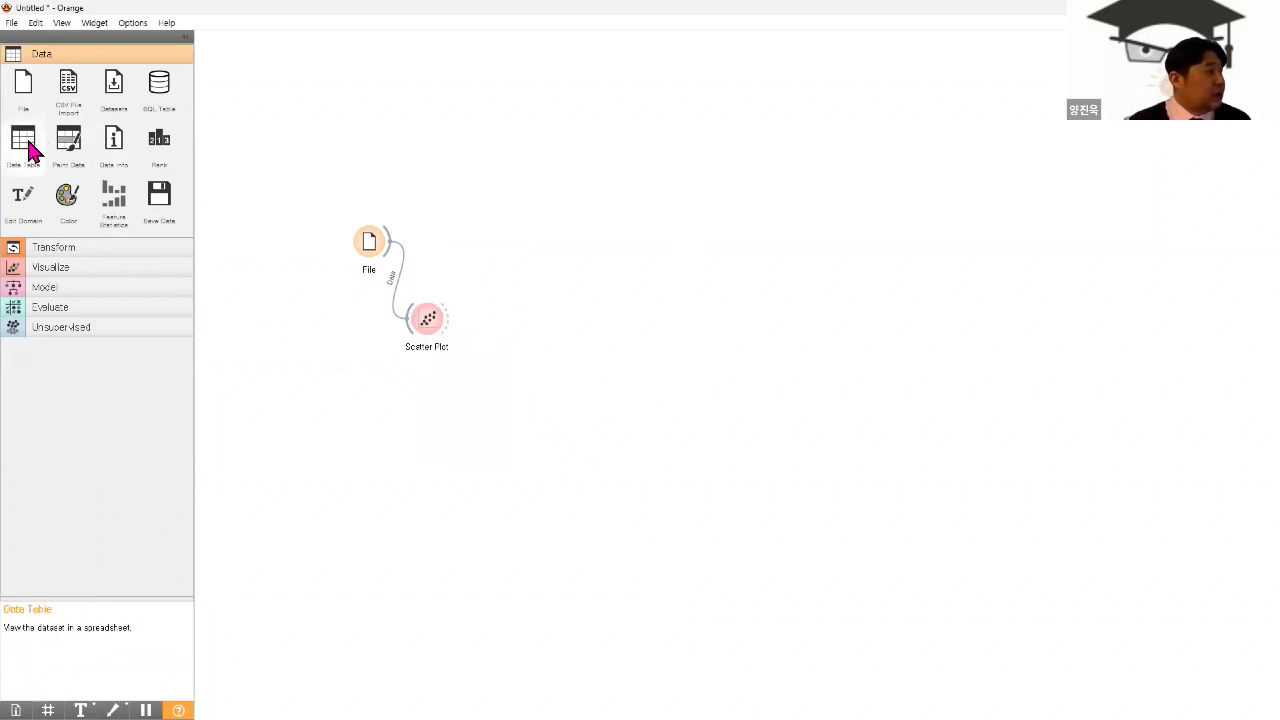
drag(46, 132, 491, 236)
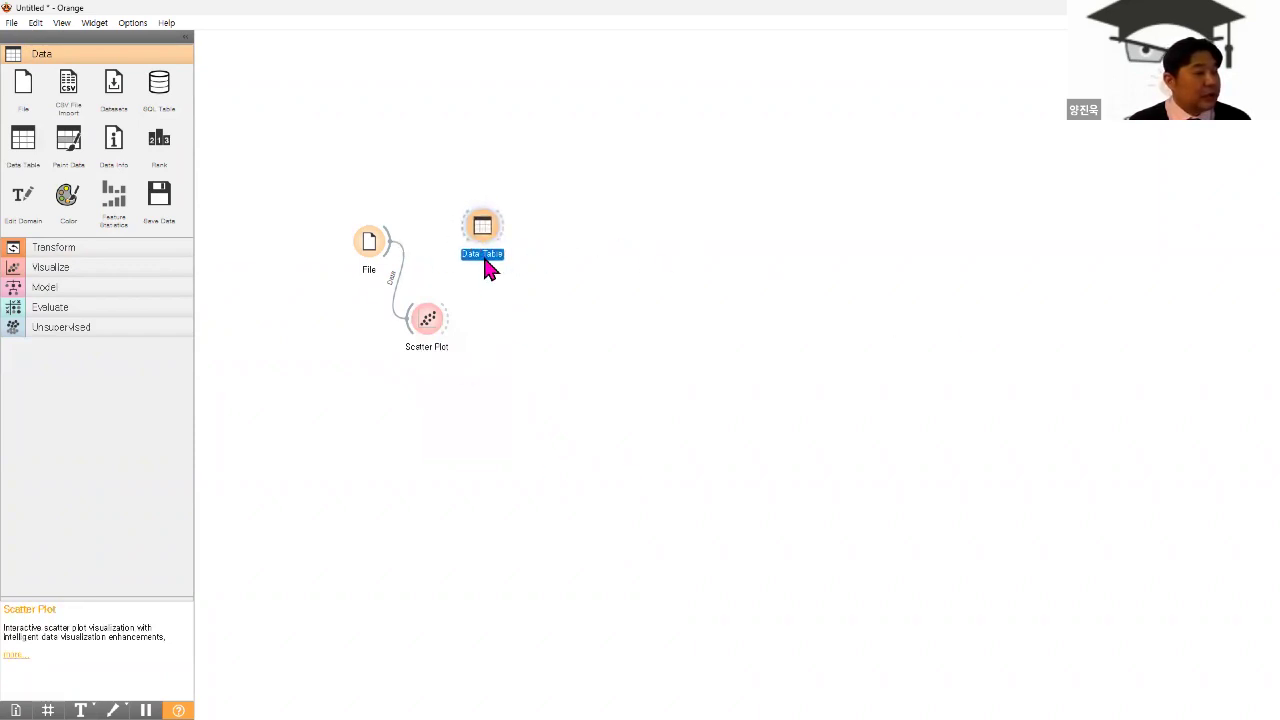
drag(486, 229, 490, 205)
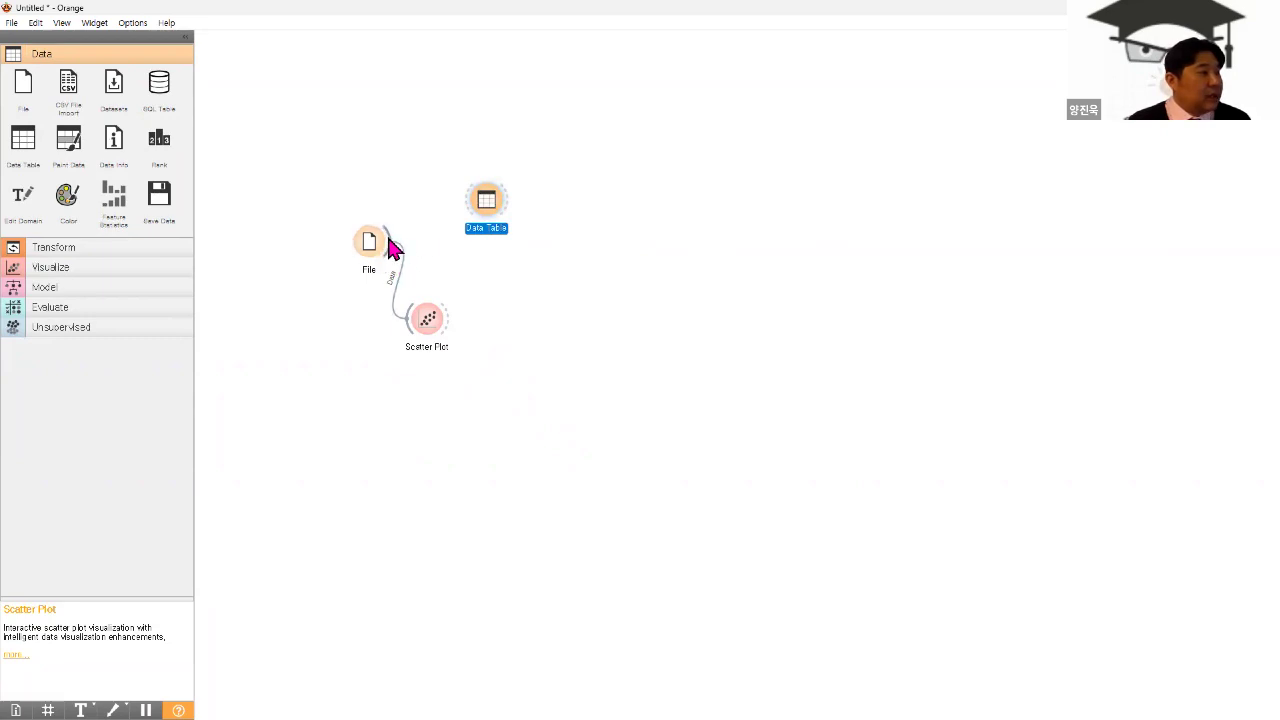
drag(389, 239, 468, 206)
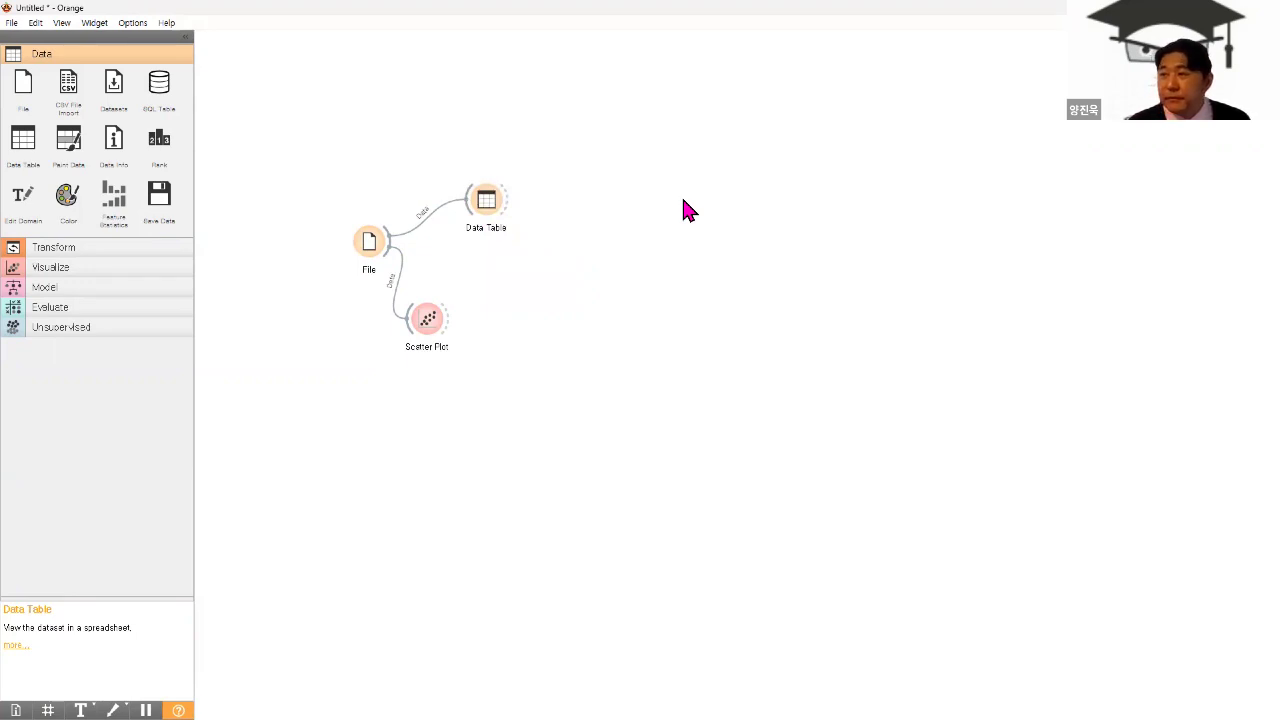
mouse_move(497, 214)
mouse_down()
mouse_move(525, 272)
mouse_move(502, 140)
mouse_move(511, 232)
mouse_move(526, 240)
mouse_move(541, 196)
mouse_move(514, 223)
mouse_up()
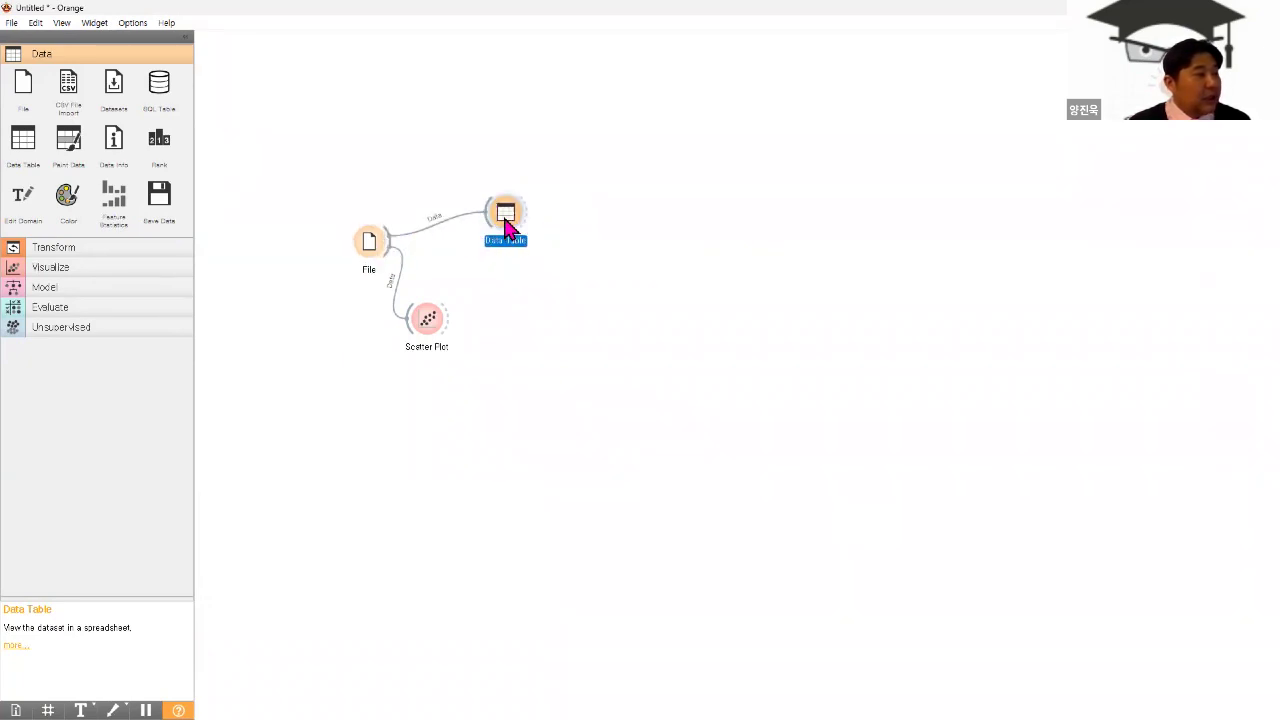
- Open the Data Table widget and place its window over the workflow canvas, beside the widgets
double_click(510, 228)
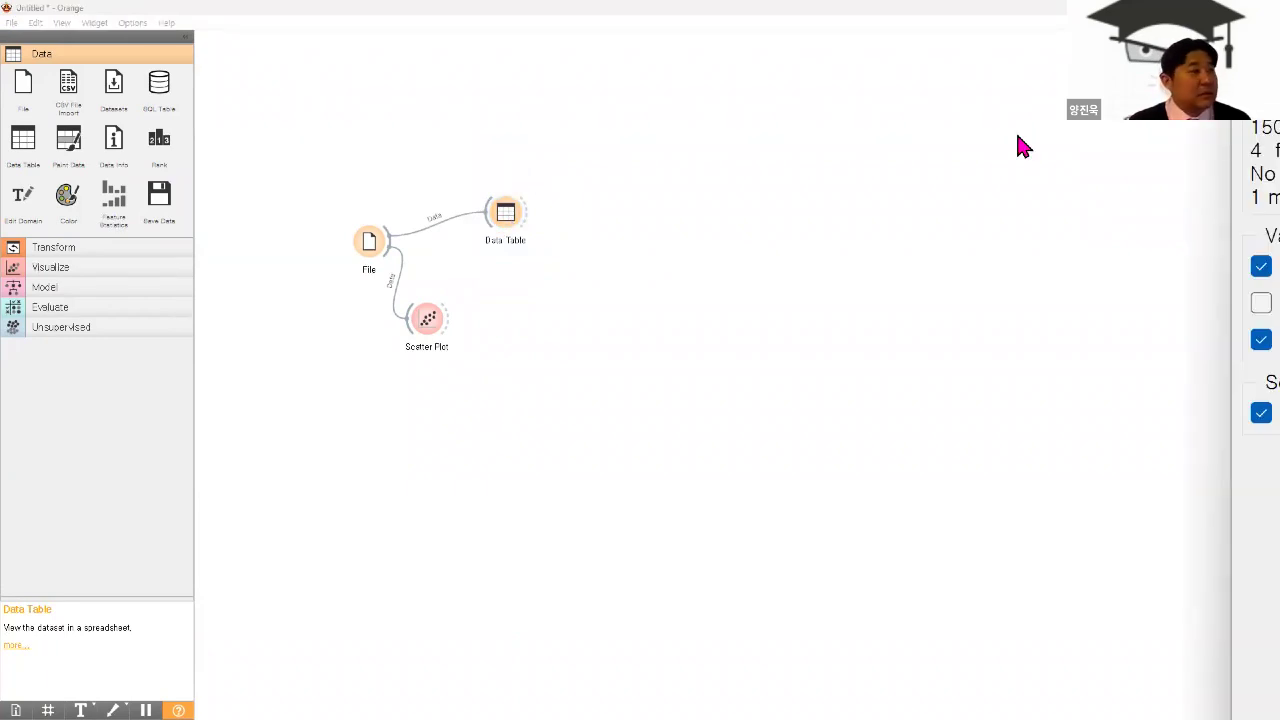
key(super+Left)
key(super+Up)
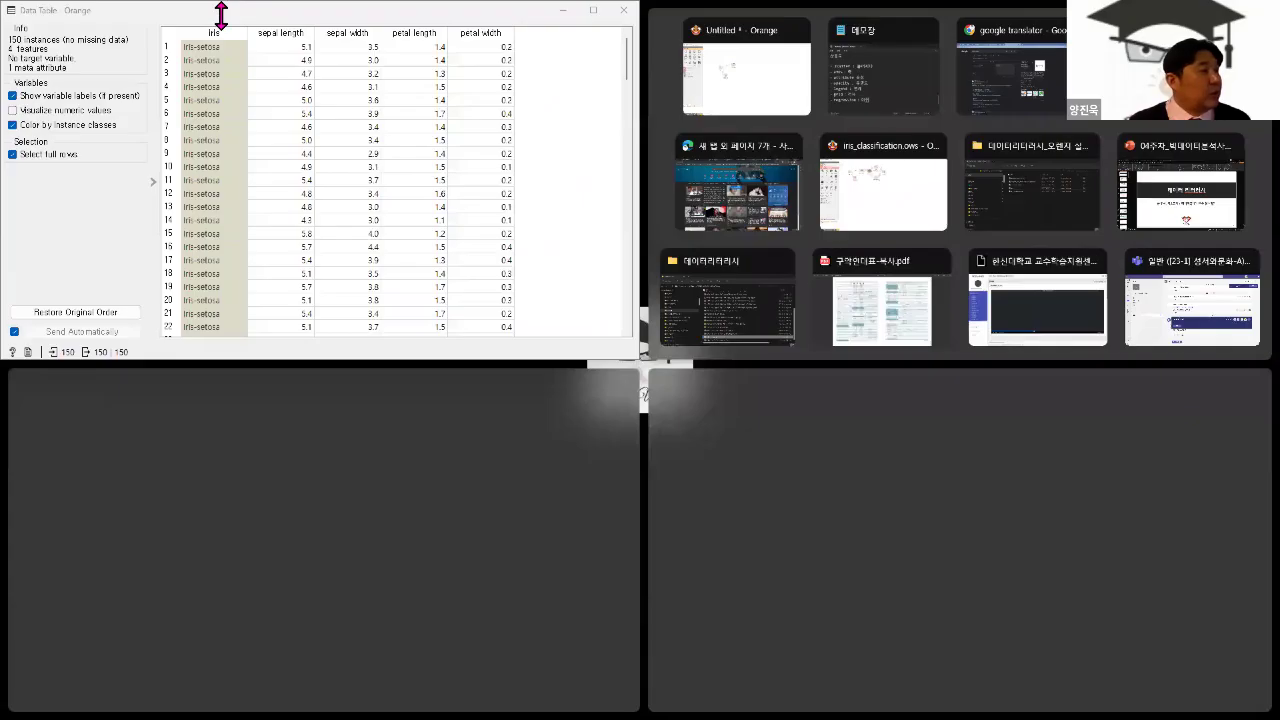
drag(221, 15, 923, 180)
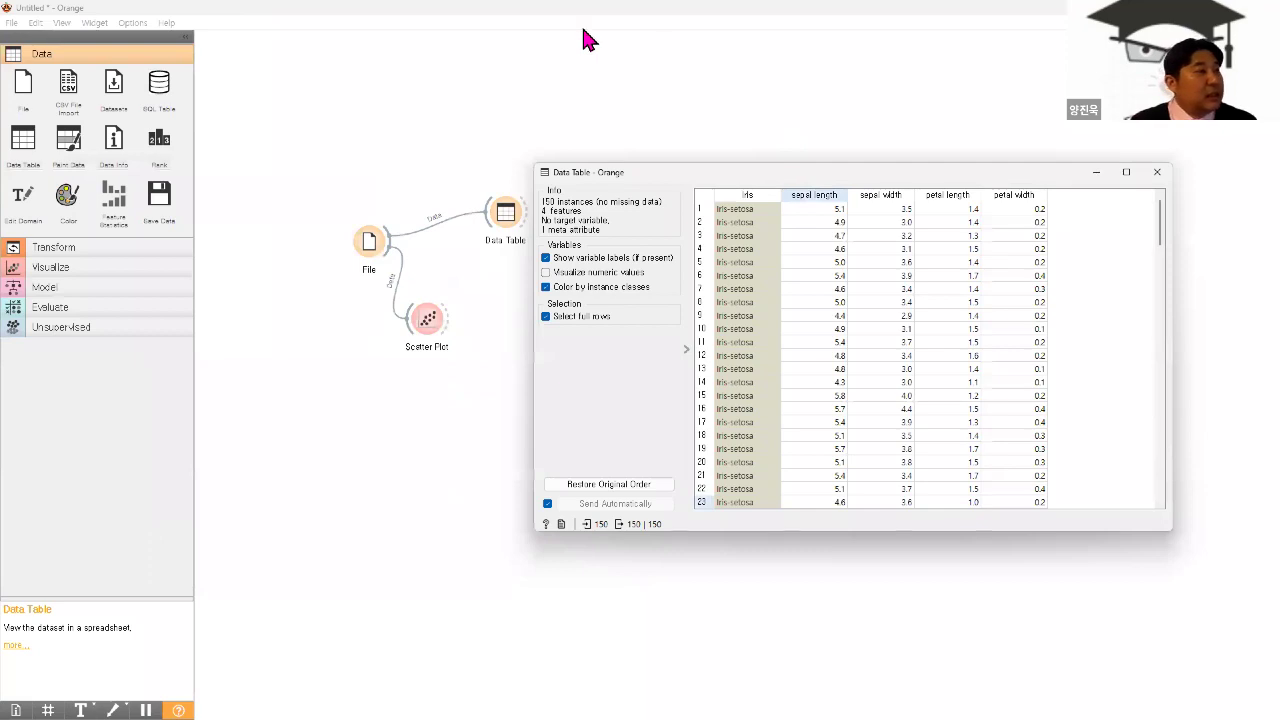
- Mark the sepal and petal column headers and the Info and Variables sections in red, and turn on Visualize numeric values
drag(768, 162, 1055, 212)
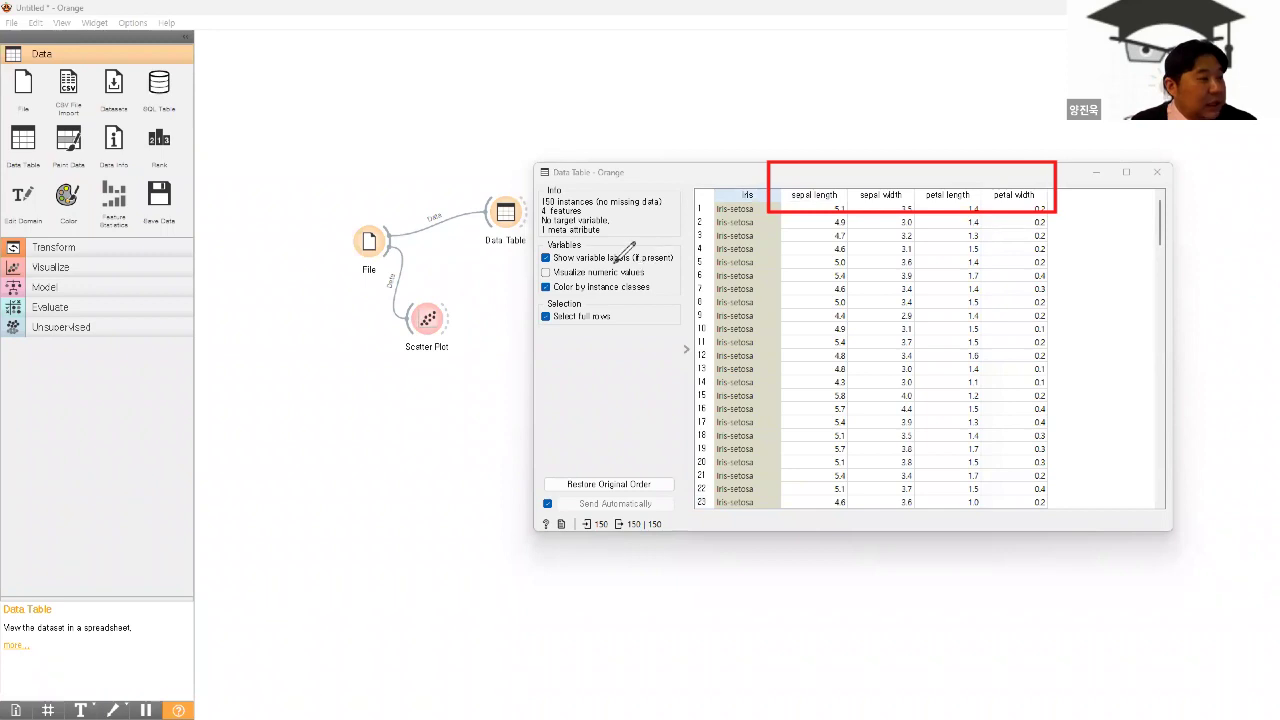
mouse_move(552, 188)
mouse_down()
mouse_move(574, 168)
mouse_move(549, 190)
mouse_move(543, 236)
mouse_move(586, 250)
mouse_up()
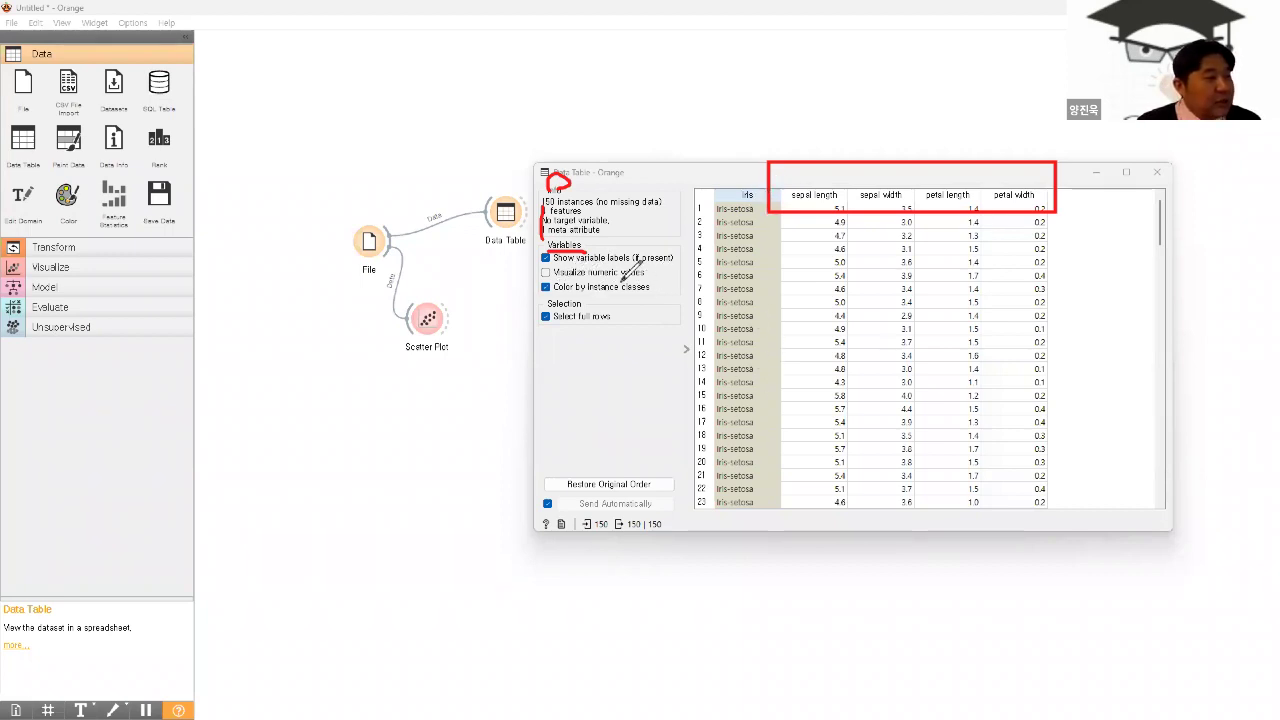
click(548, 276)
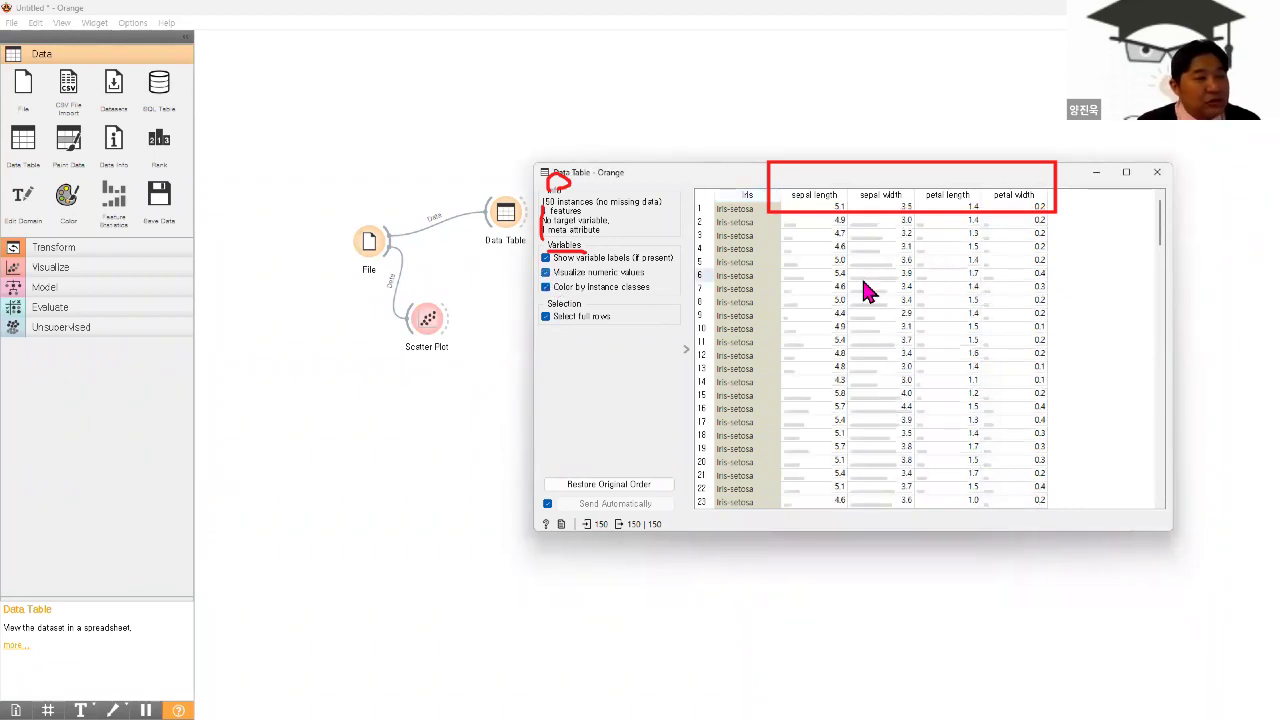
- Turn off Visualize numeric values in the Data Table, and toggle Color by instance classes off and back on
click(546, 273)
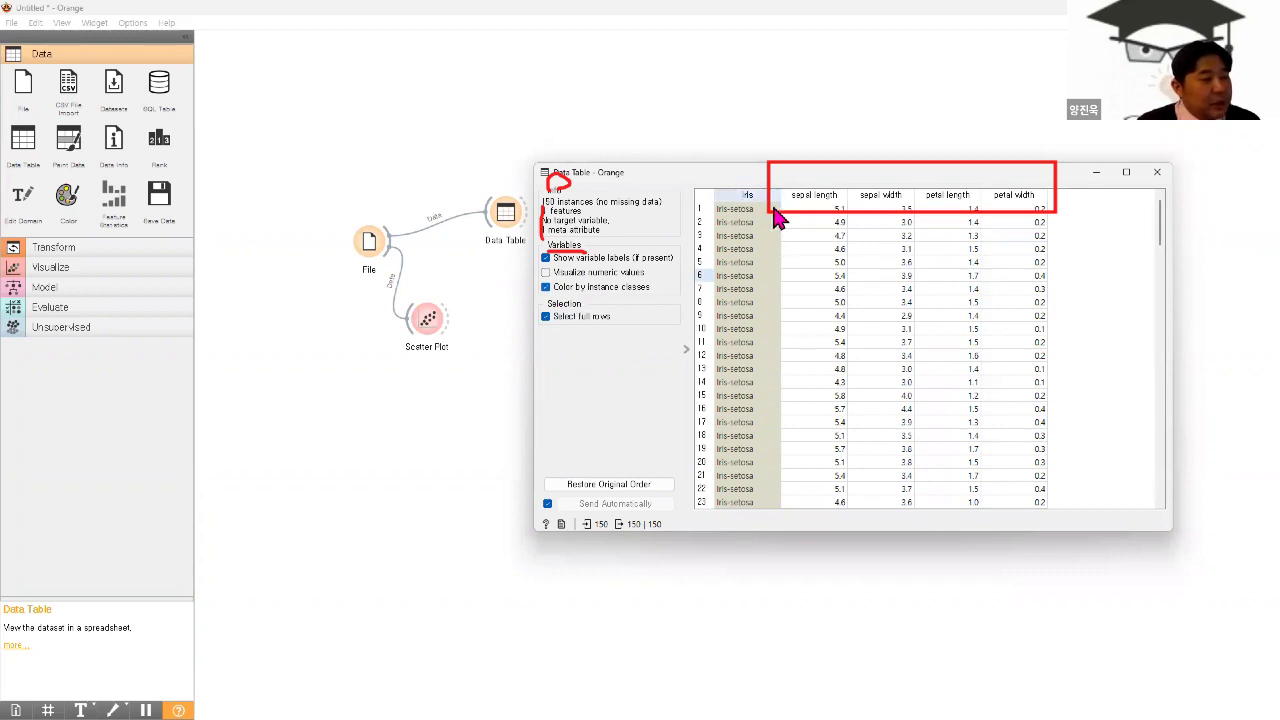
click(546, 289)
click(546, 288)
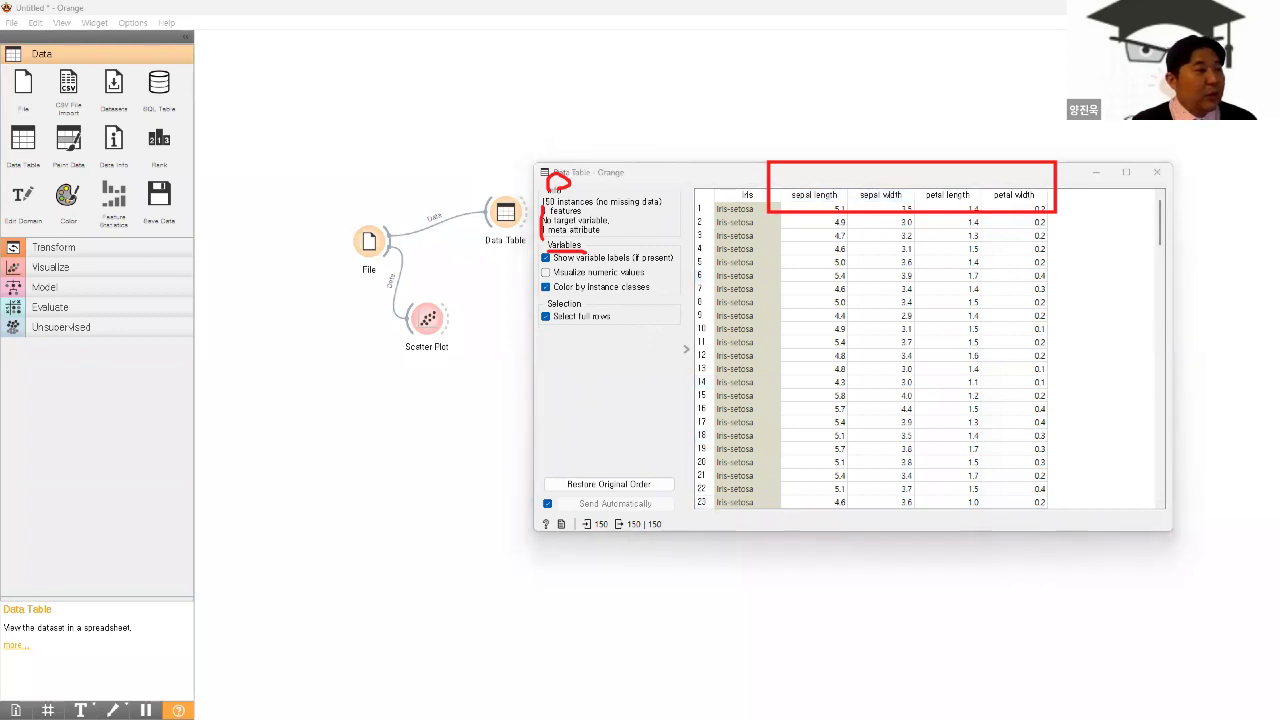
- Switch to the Notepad notes and arrange them side by side with the Data Table window
key(alt+Tab)
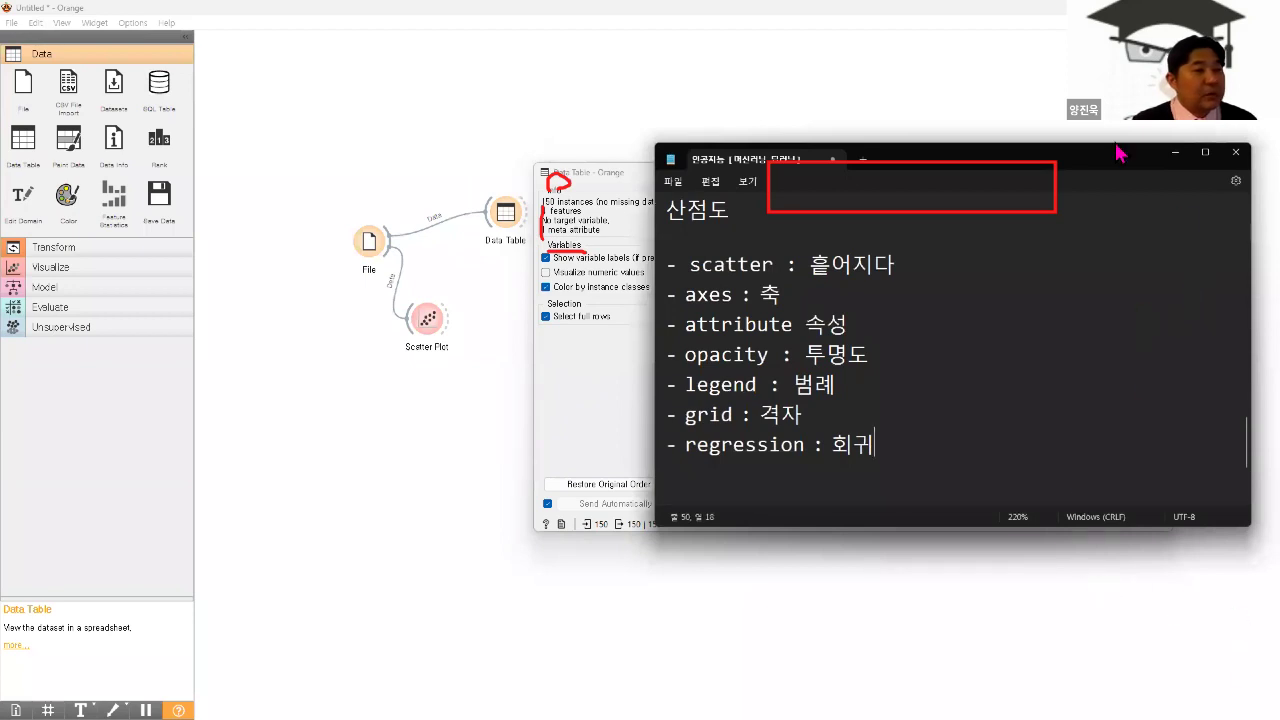
drag(1114, 157, 1108, 165)
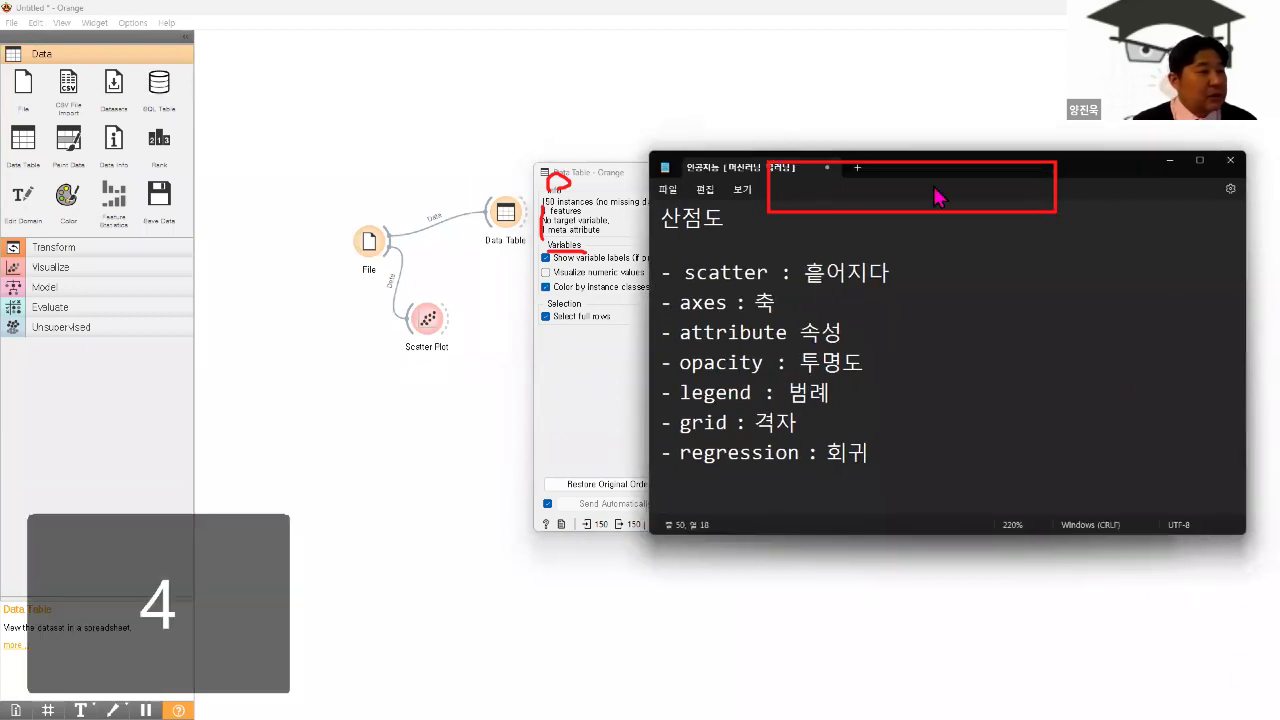
drag(959, 166, 346, 106)
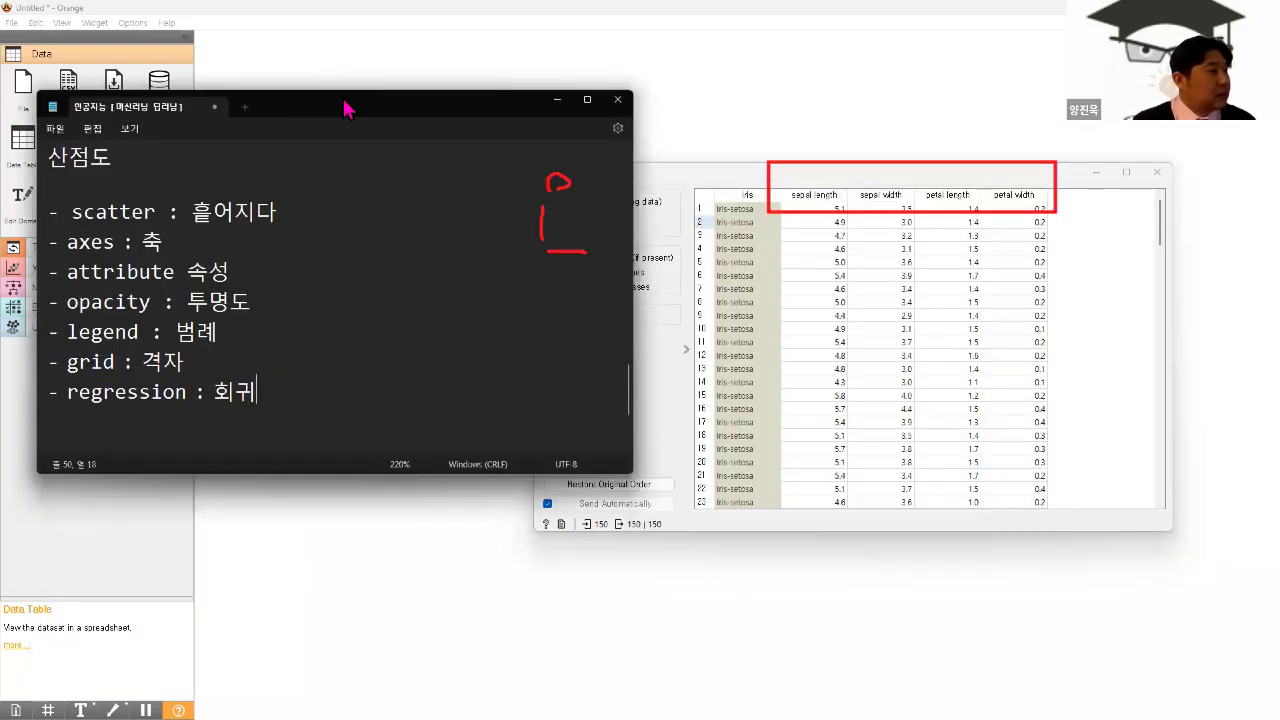
click(664, 168)
drag(667, 165, 749, 70)
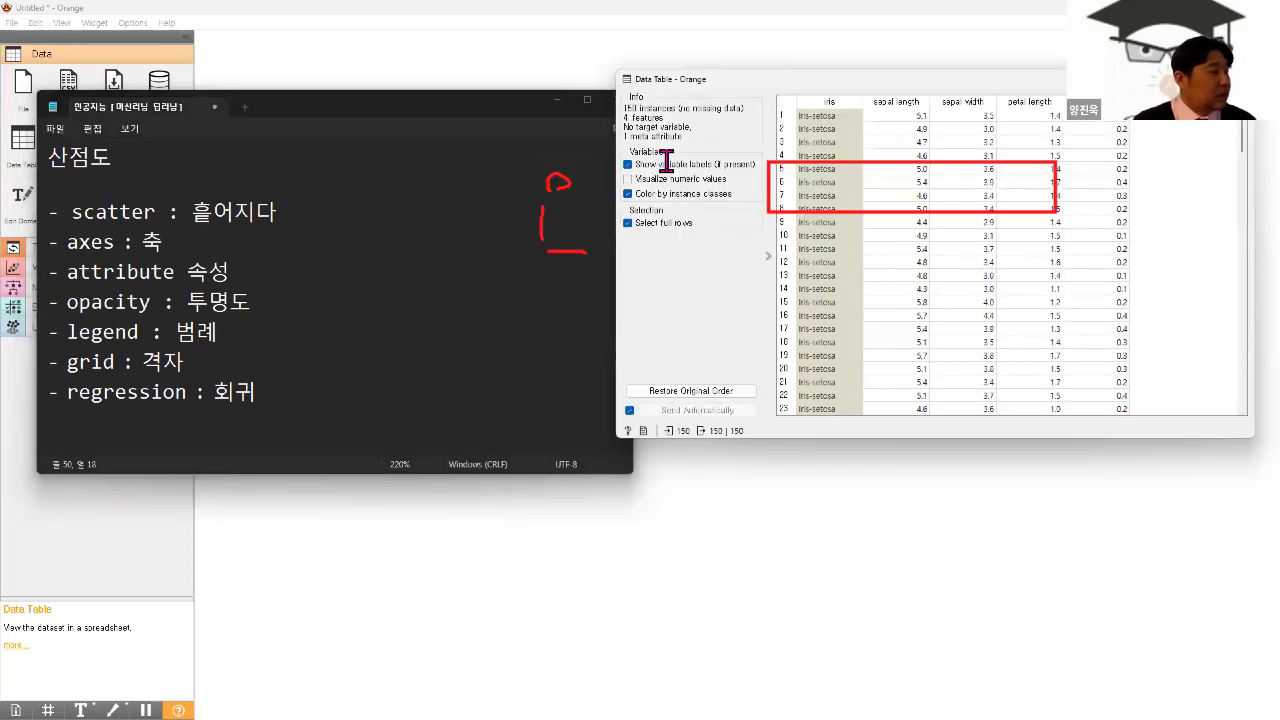
click(438, 113)
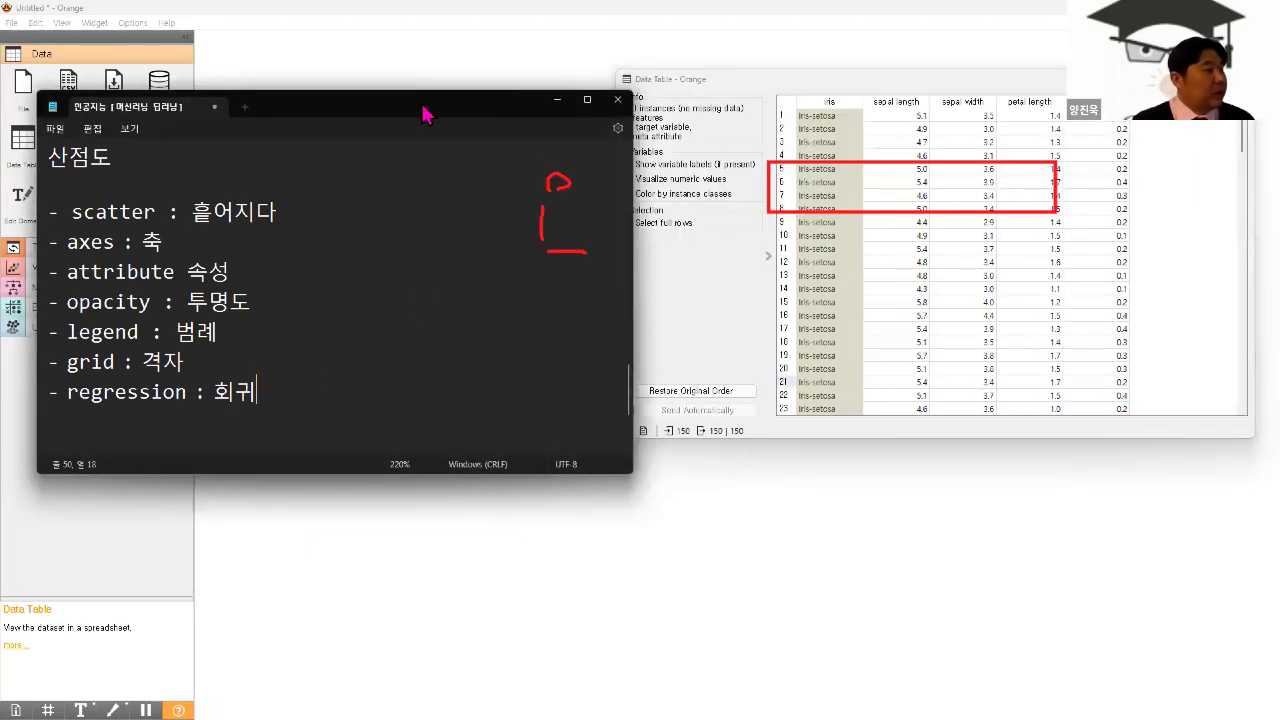
drag(420, 115, 386, 97)
- Add the glossary line "- vaiables : 변수" below the regression entry in the notes
key(Return)
text(- ㅍㅁ)
key(BackSpace)
key(BackSpace)
key(Hangul)
text(vaiable)
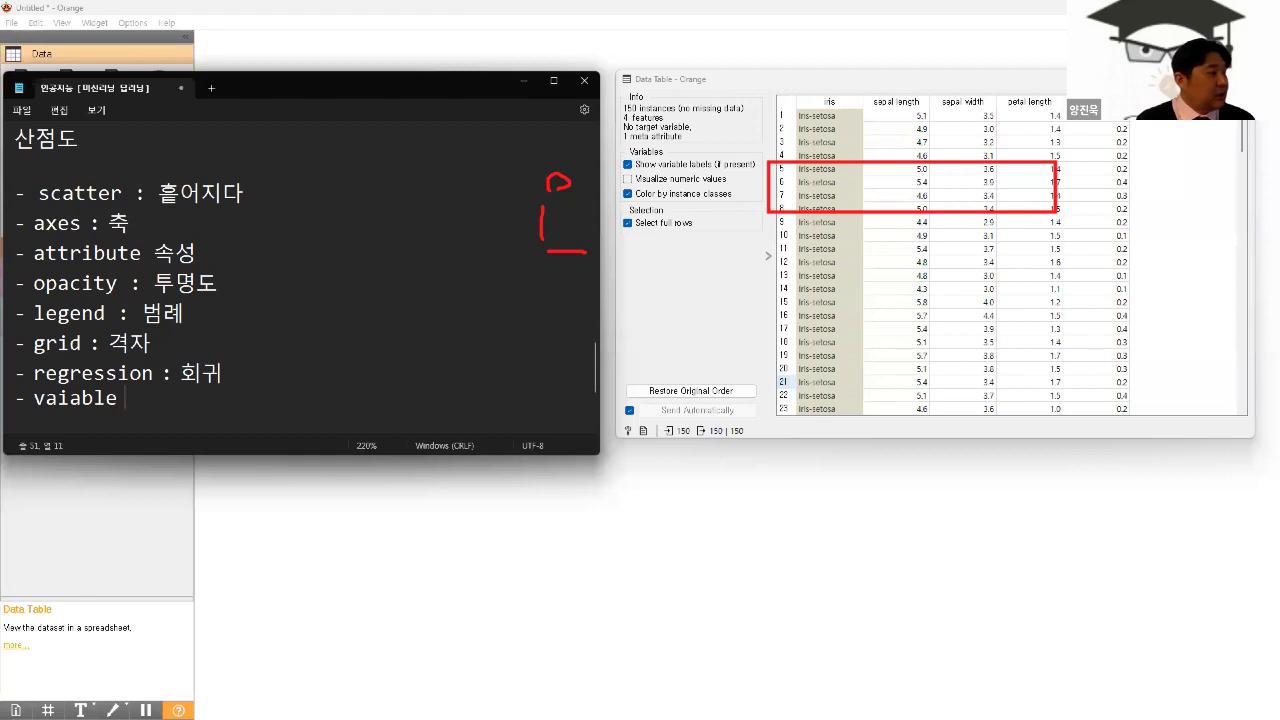
text(s : 변수)
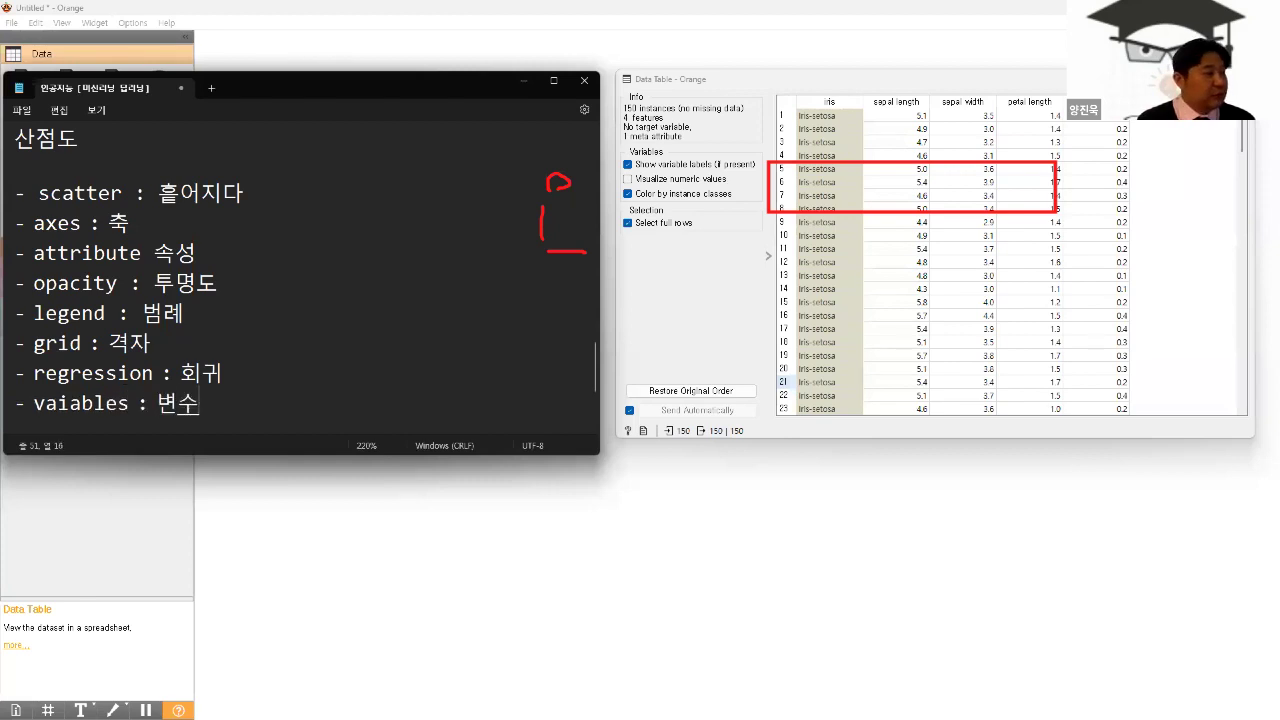
- Extend the 변수 entry with "(변하는 수 ) y = 2x, x가 변수" and leave a blank line below it
key(Return)
key(Return)
key(BackSpace)
key(BackSpace)
text((변하는 )
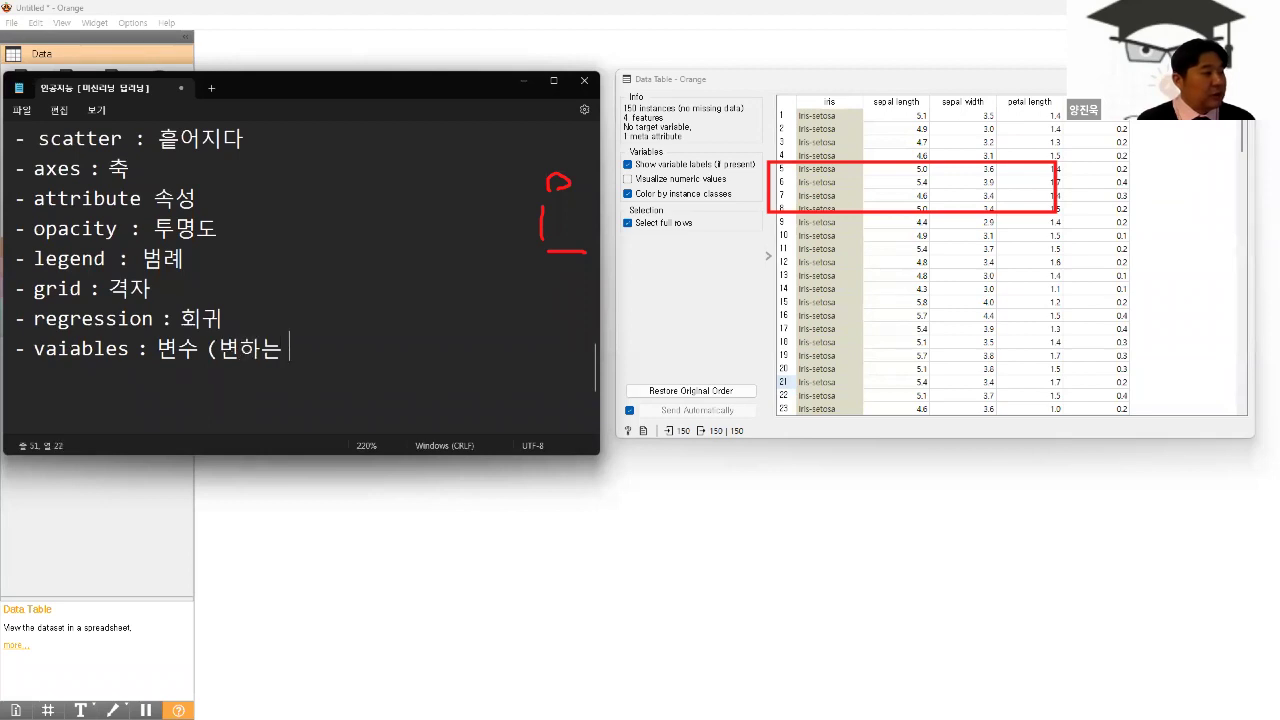
text(수 ) yu)
key(BackSpace)
text(= 2x)
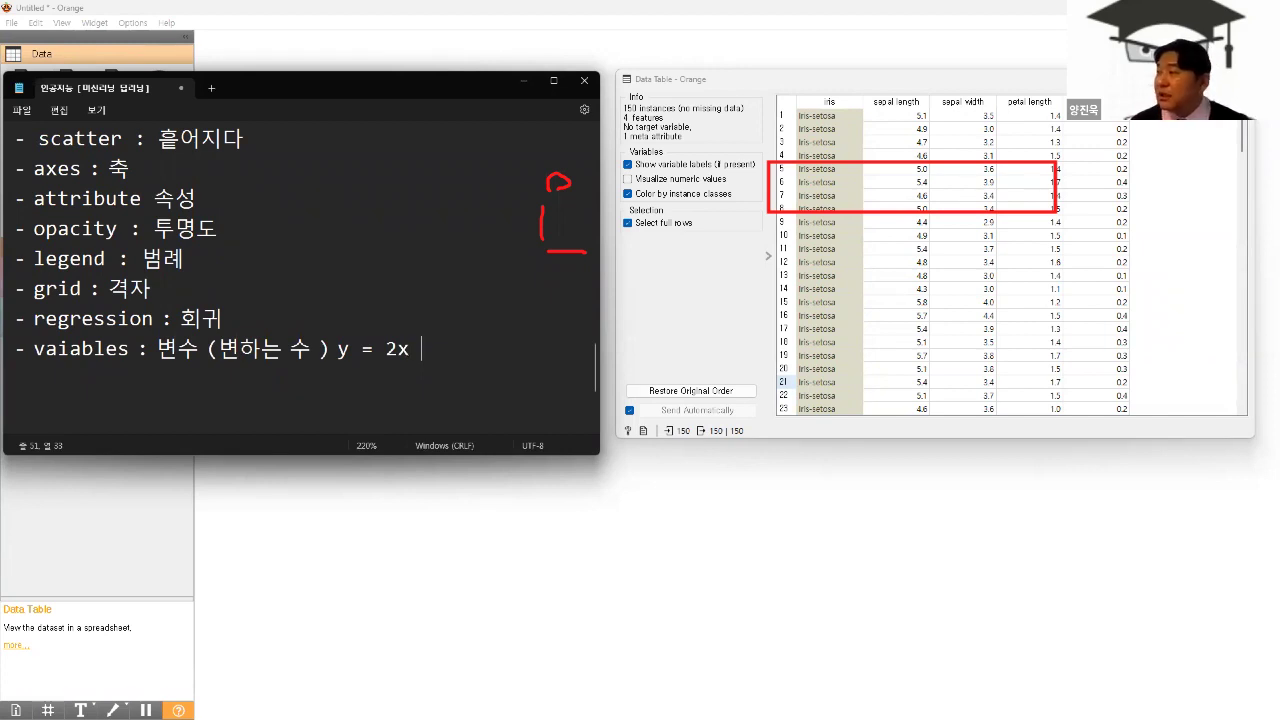
key(BackSpace)
text(, x)
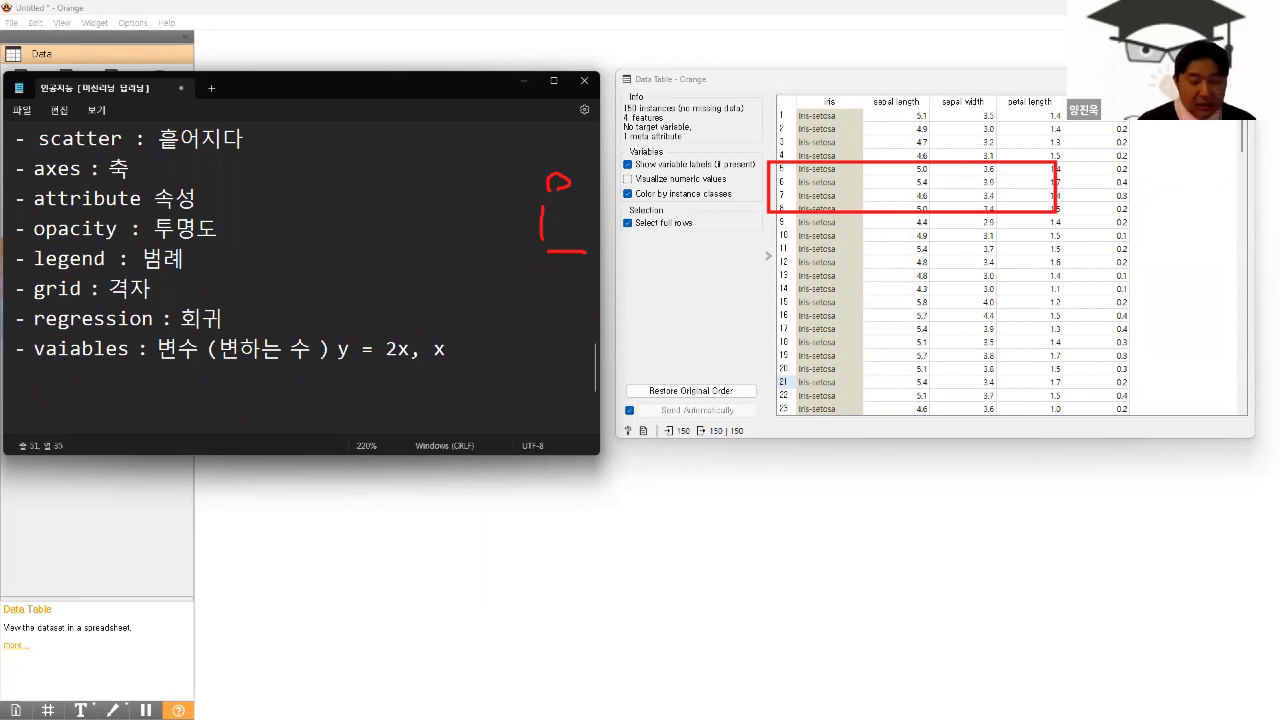
text(가 변수)
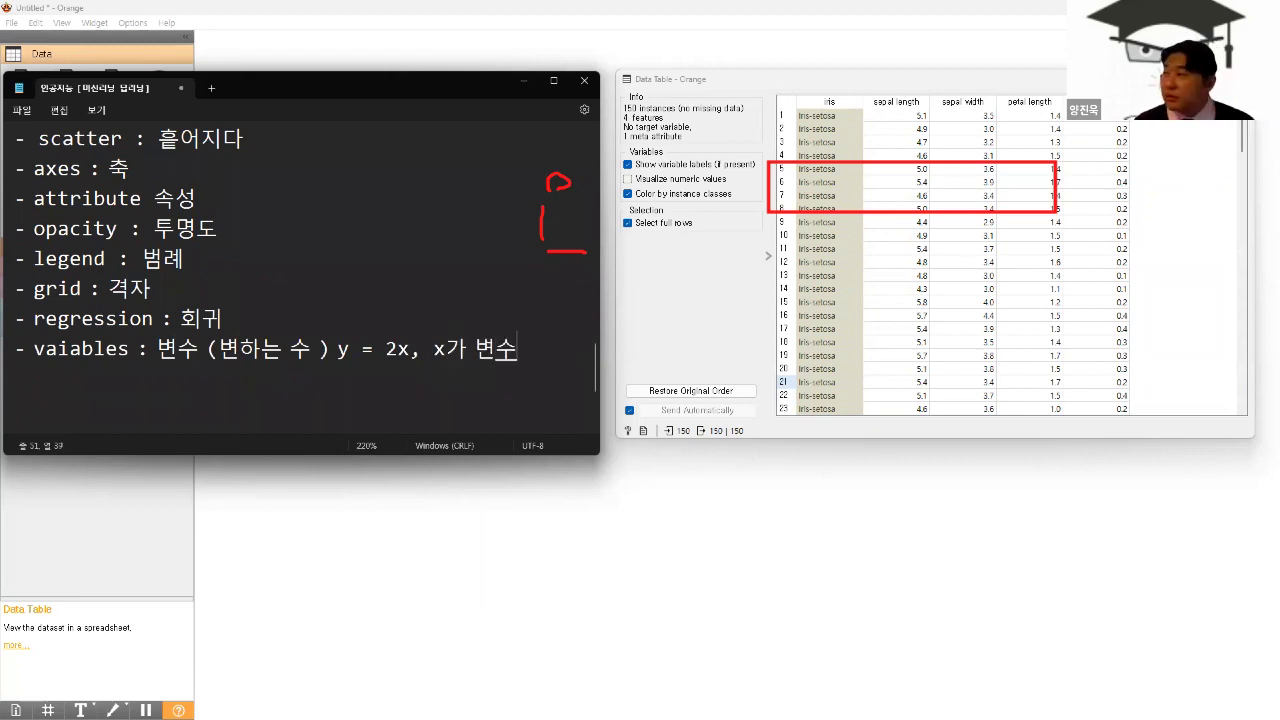
key(Return)
key(Return)
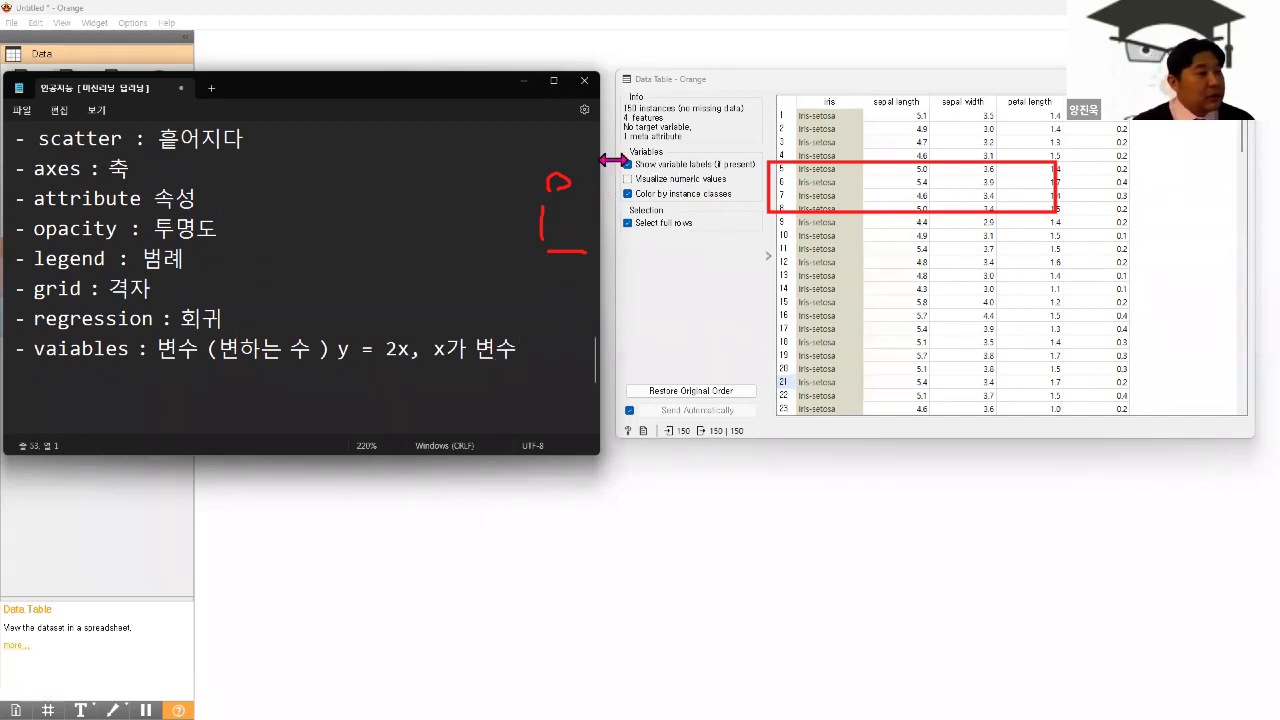
- Minimize the notes, clear the red screen annotations and close the Data Table window in Orange
click(524, 82)
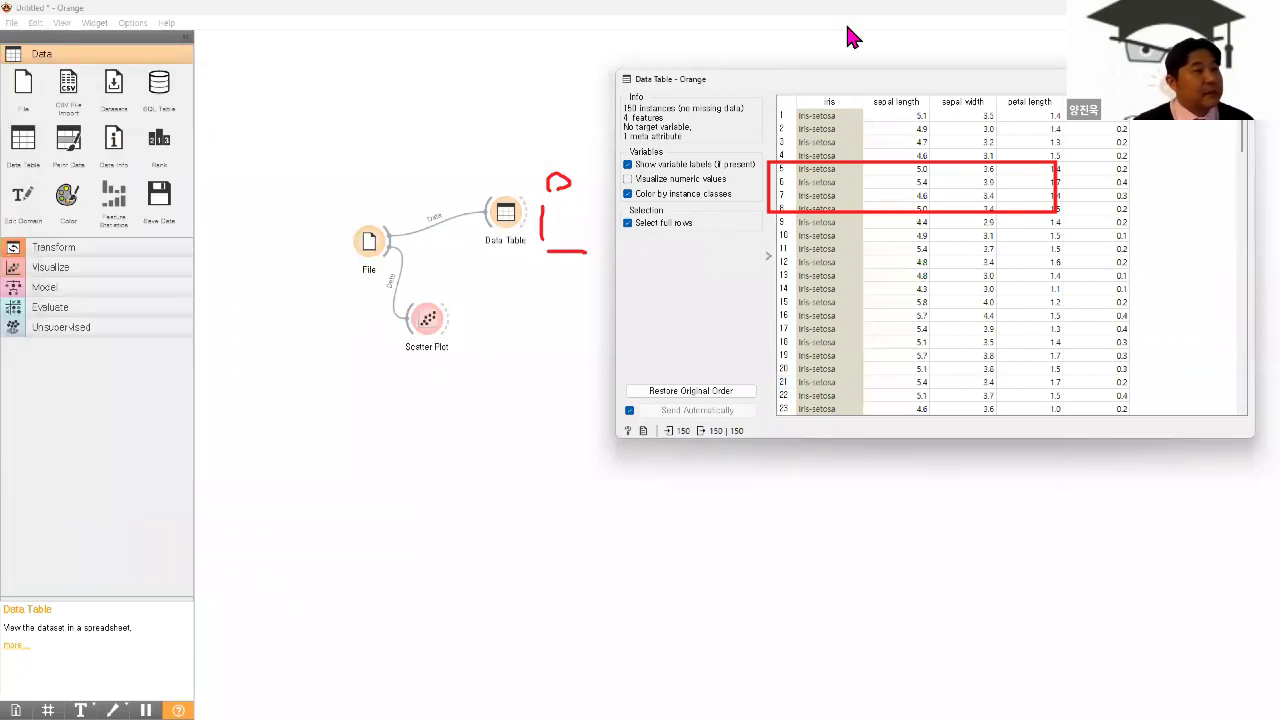
key(Escape)
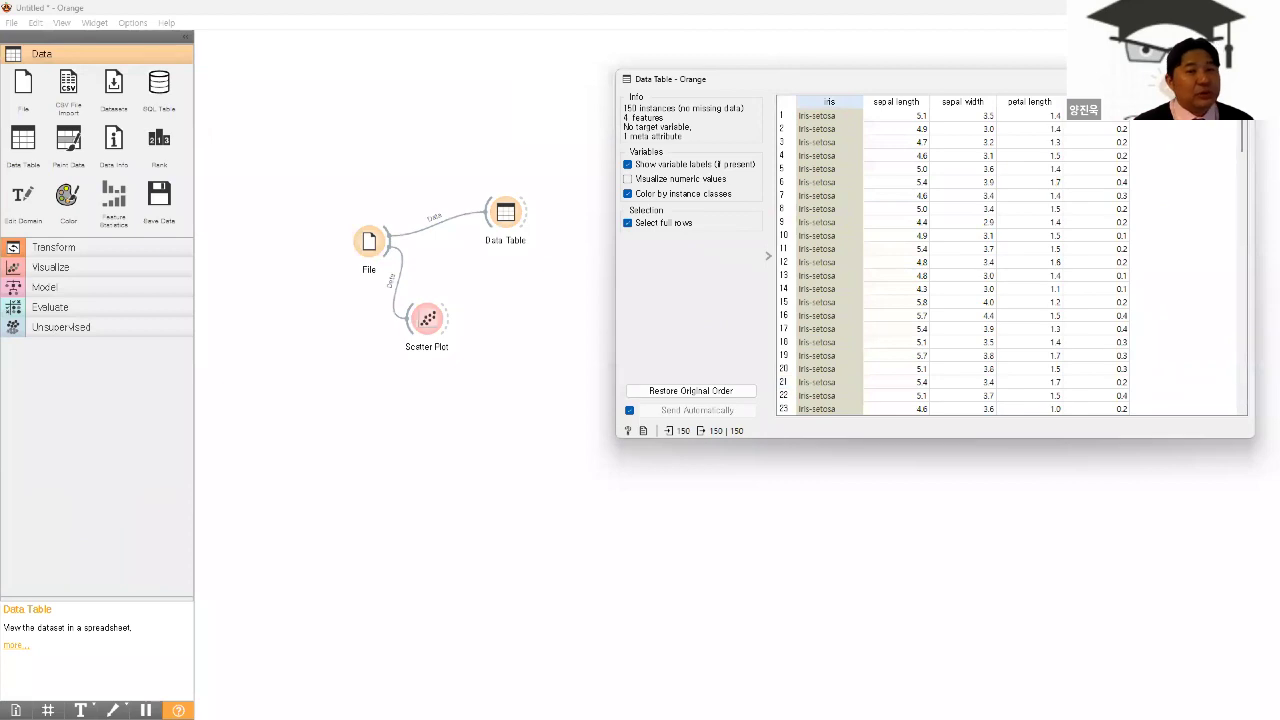
click(1240, 79)
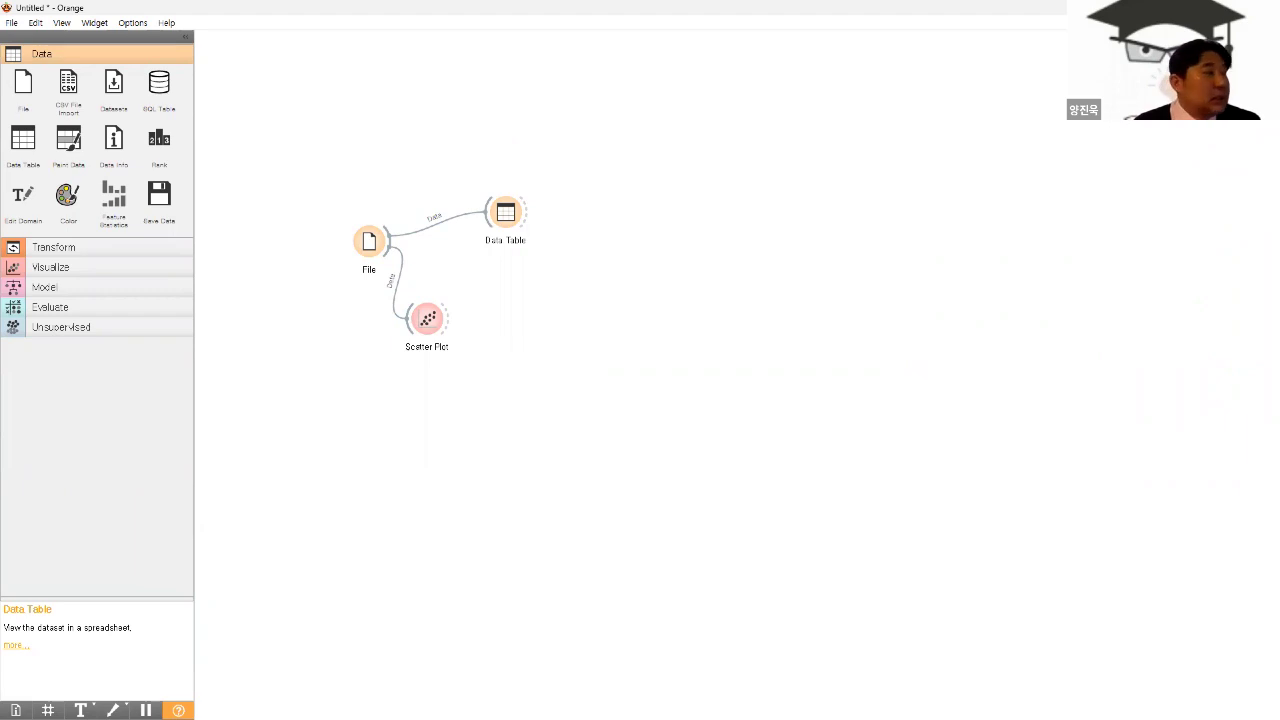
- Add a Data Sampler widget from the Transform category to the canvas beside Data Table and open it
click(50, 249)
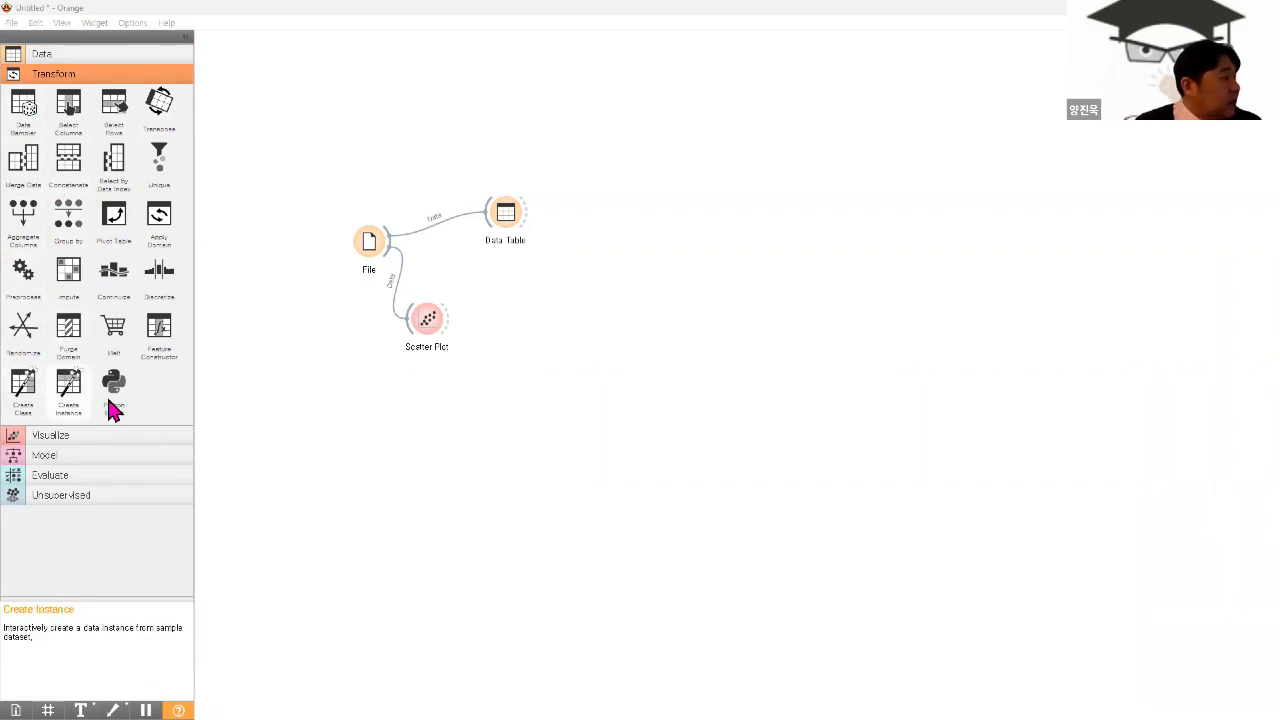
drag(27, 118, 595, 246)
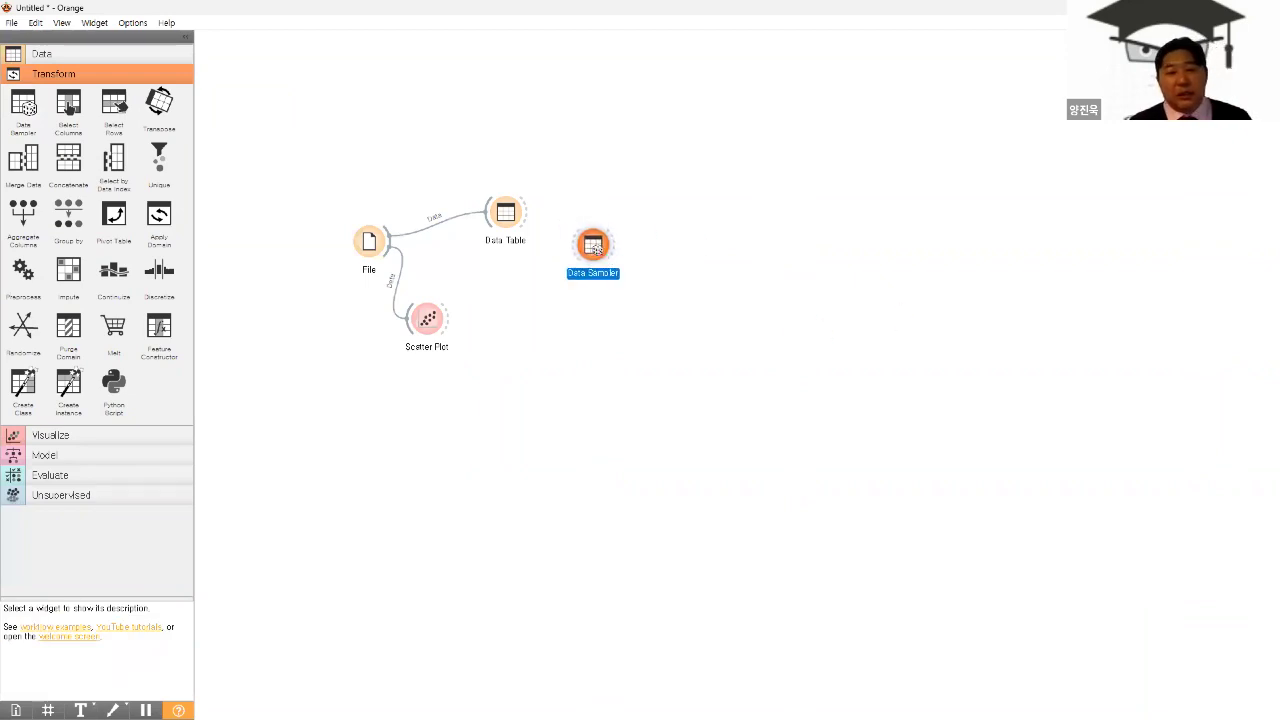
double_click(594, 246)
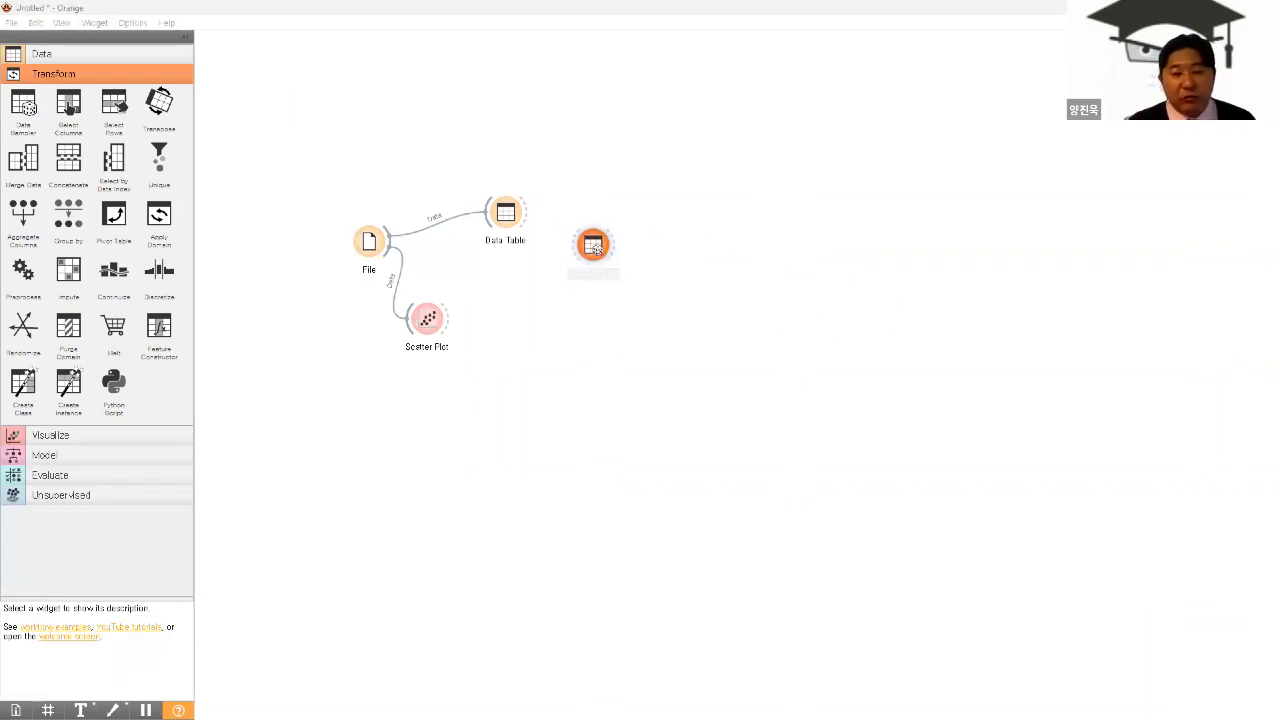
- Switch to the Notepad notes, move them over the canvas and add the heading "기초 통계 vs 머신러닝"
key(alt+Tab)
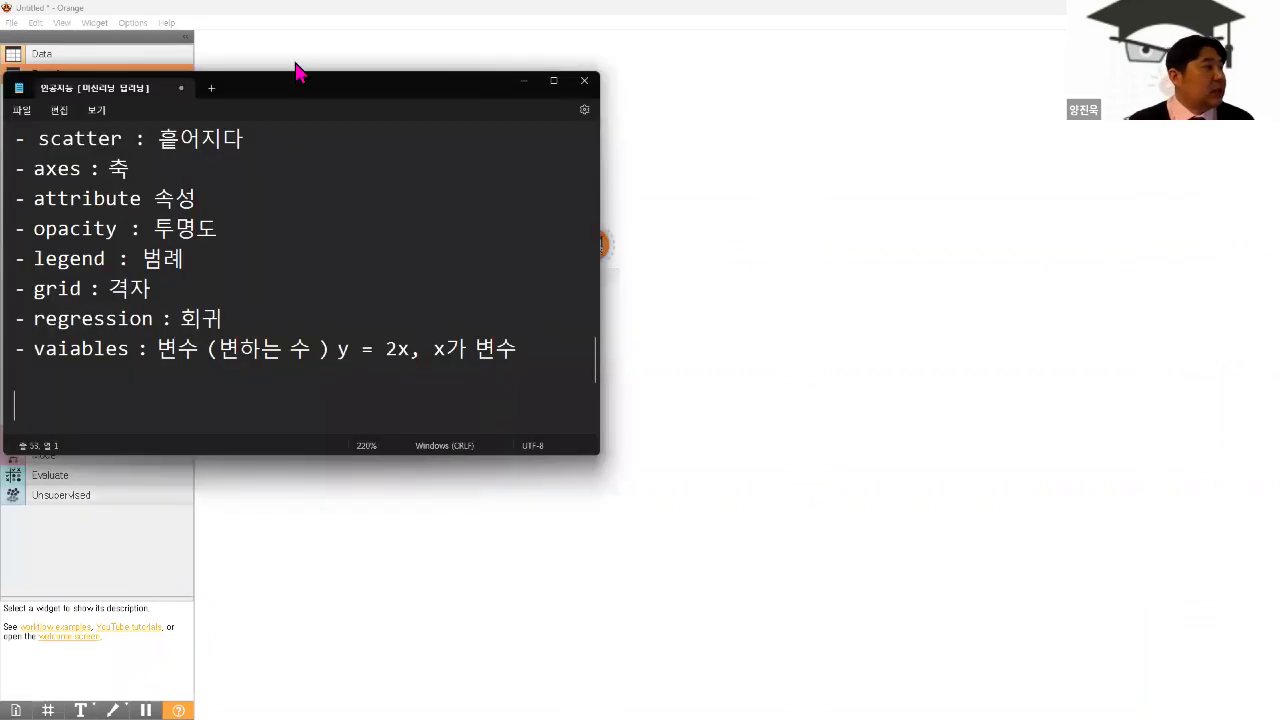
drag(308, 92, 795, 128)
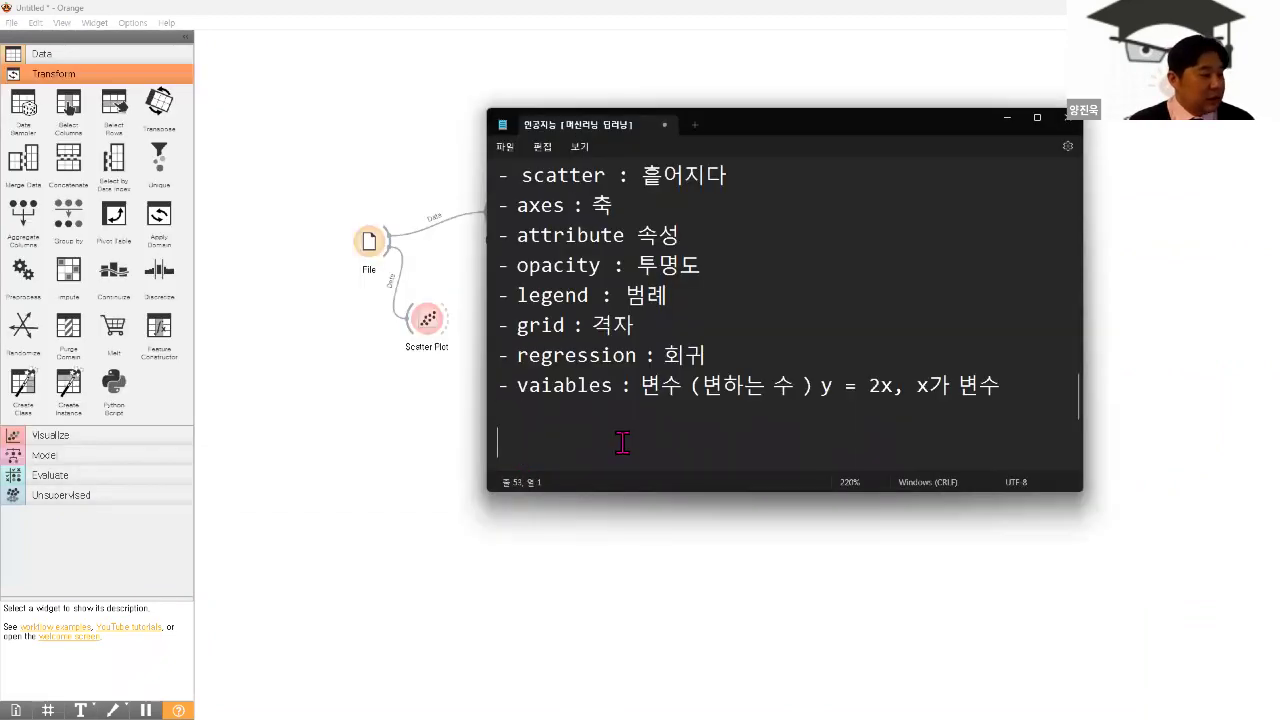
scroll(623, 443, down, 2)
text(기)
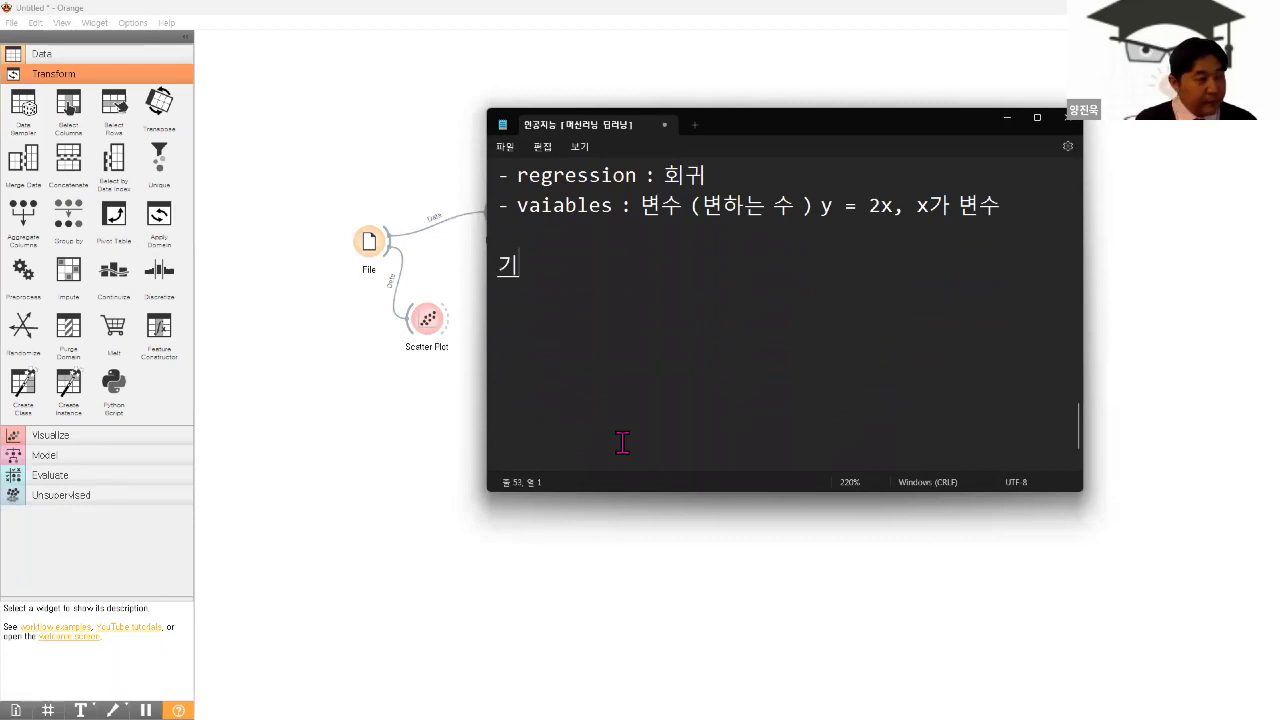
text(초 통계 vs)
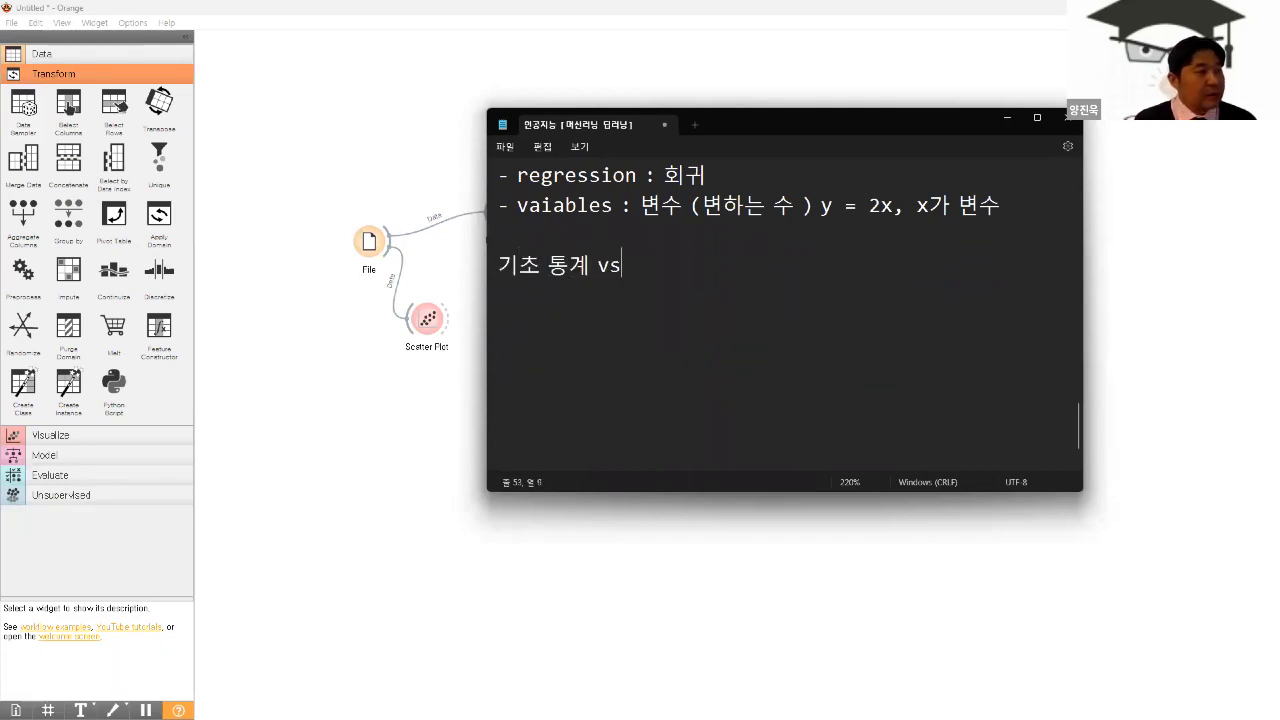
text( 머신러닝)
key(Return)
key(Return)
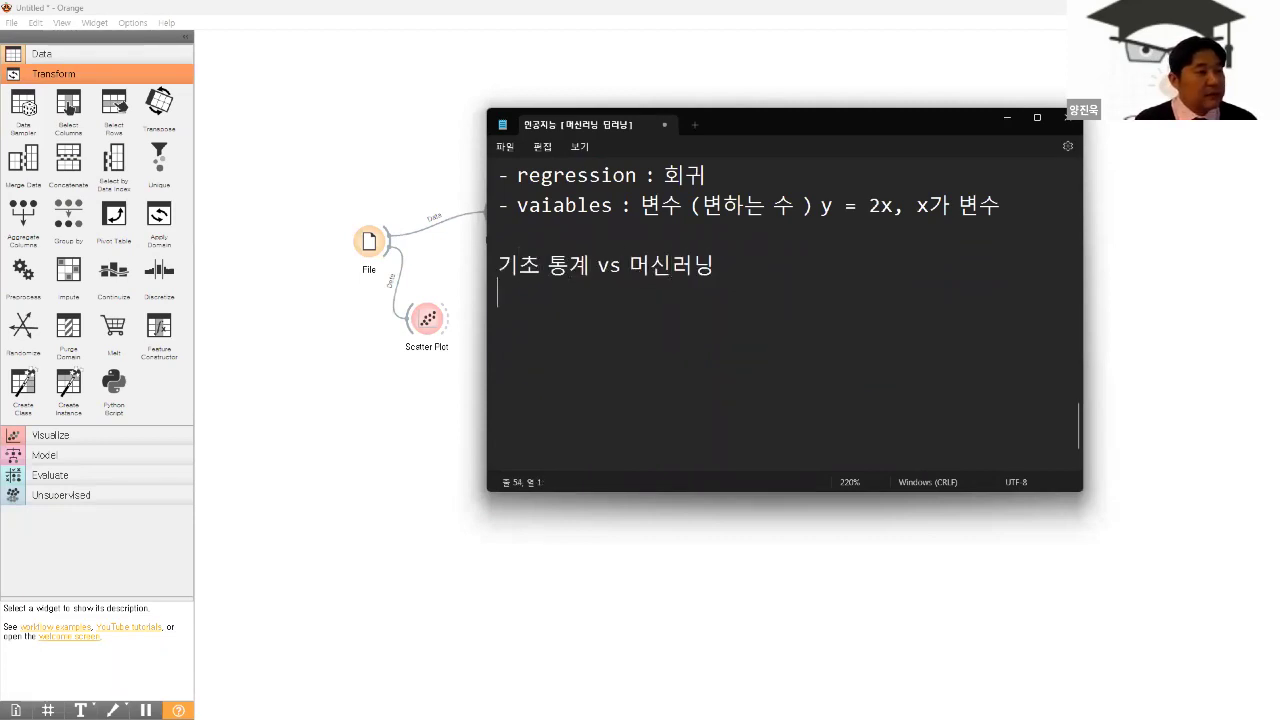
- Start a line under the heading reading "기초 통계 : 변수 (영향력"
text(기초 통계 )
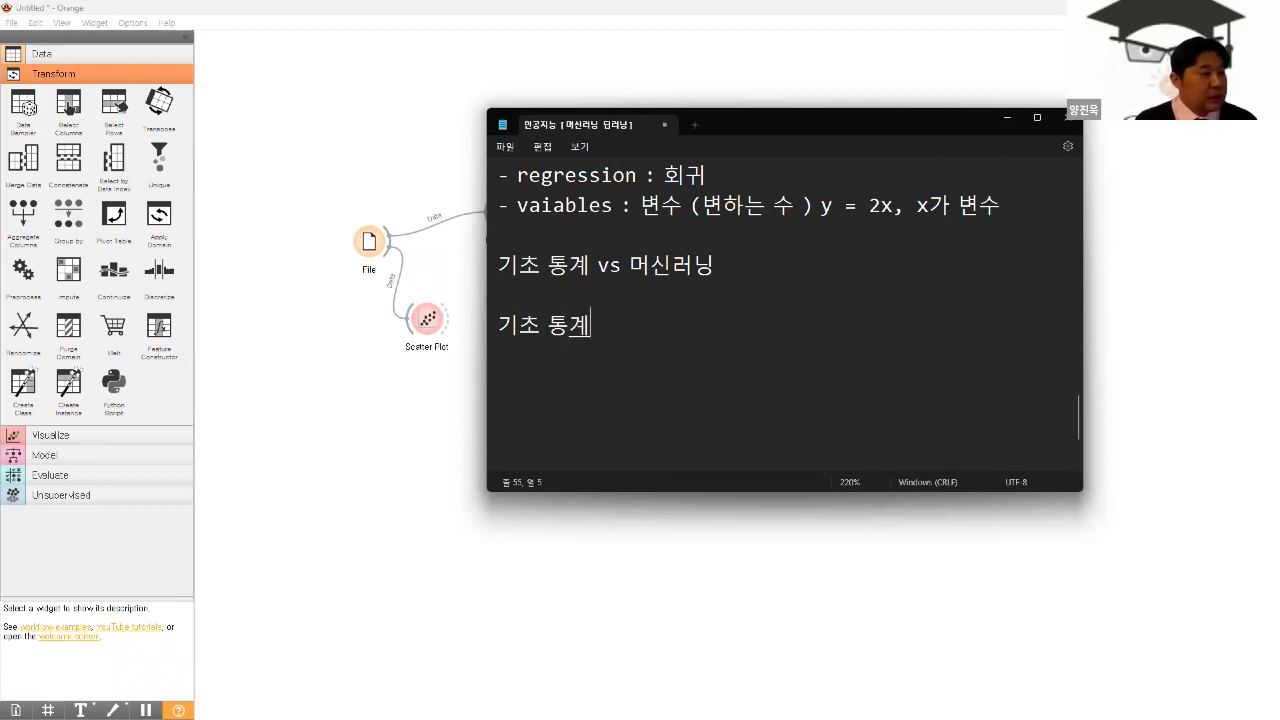
text(: ㅂ변수 ㅇ)
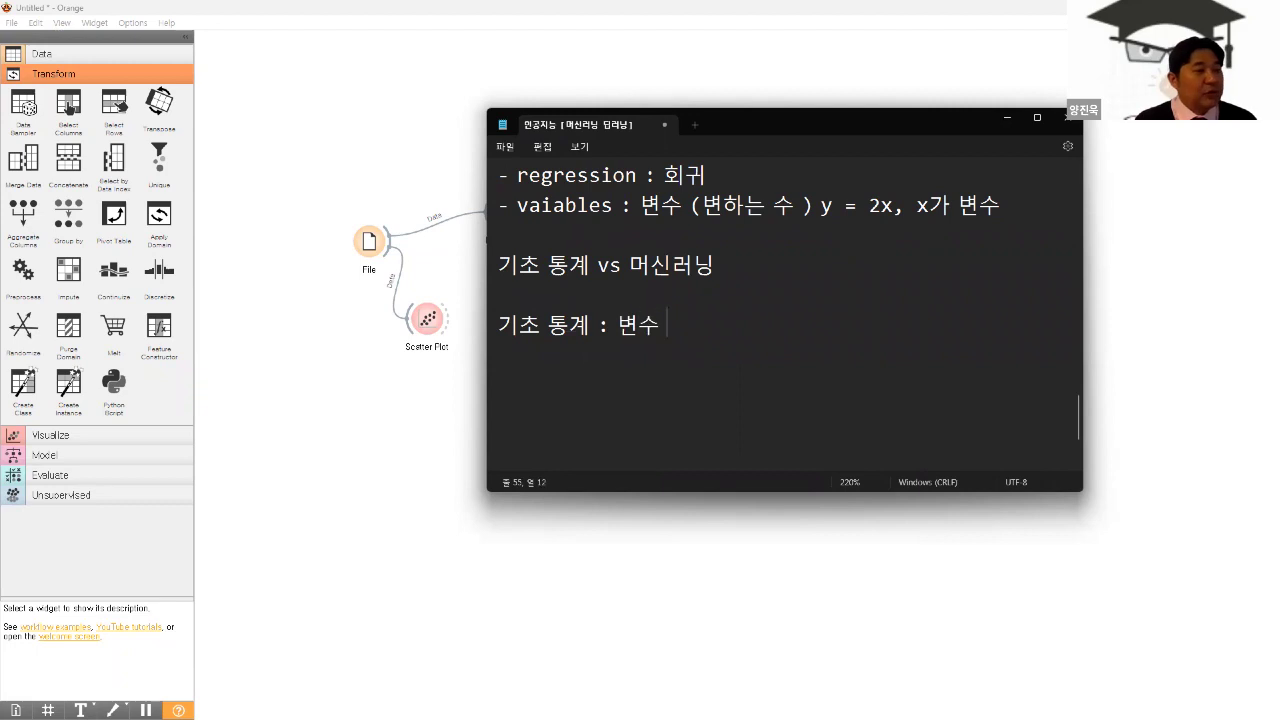
key(BackSpace)
key(BackSpace)
text((영ㅎ)
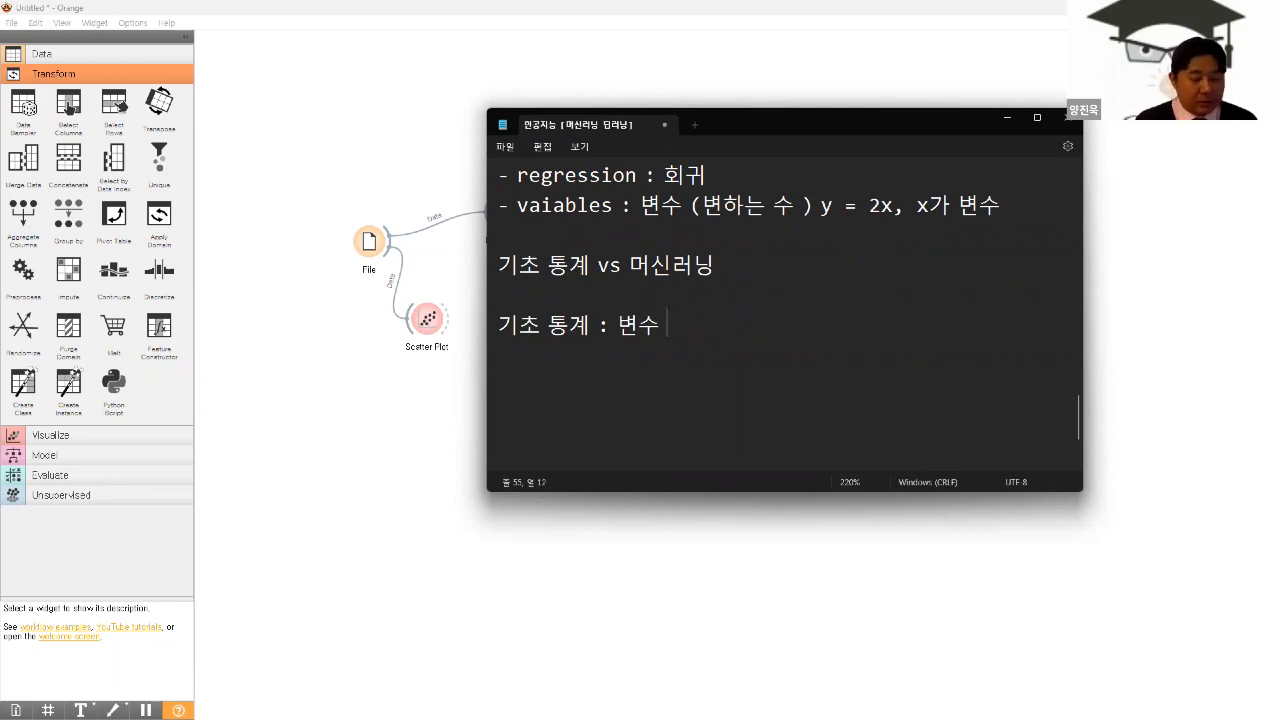
text(향력)
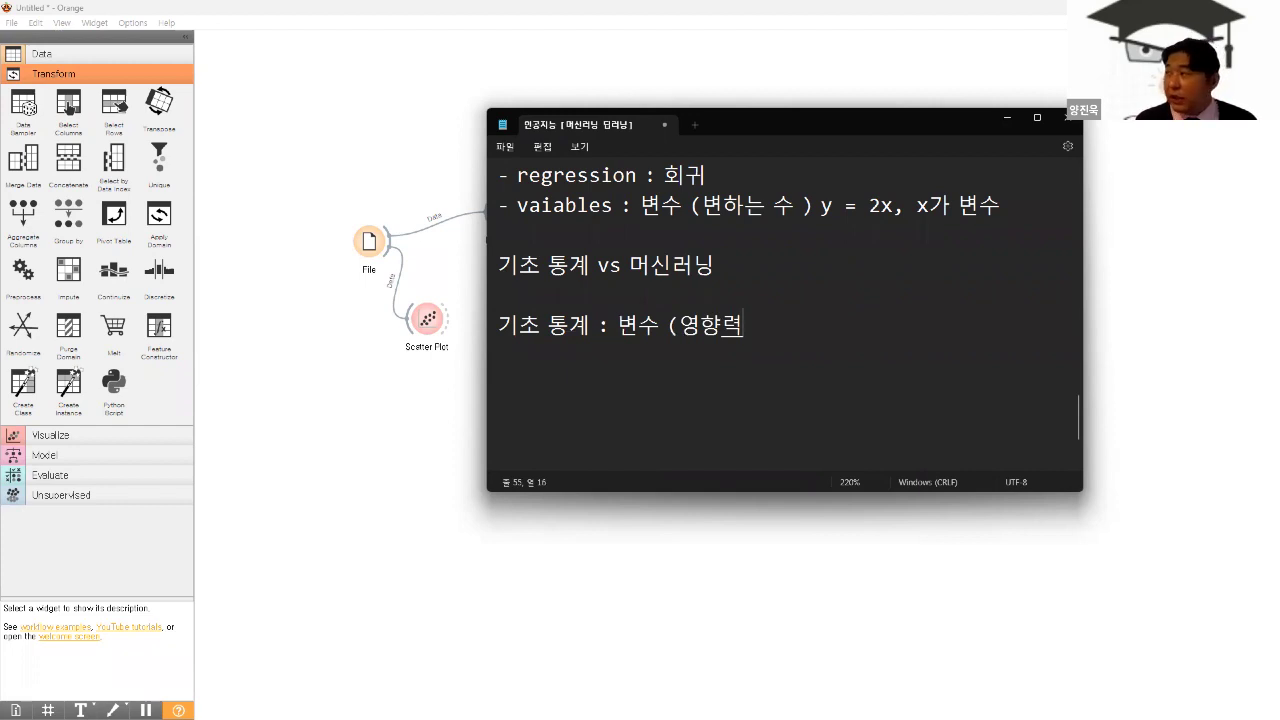
- Reword the text in the parenthesis of the 기초 통계 line to "결과에 영향을 주는"
click(679, 324)
text(결과에)
key(Right)
key(Right)
key(Right)
key(BackSpace)
text(을 주느ㄴ)
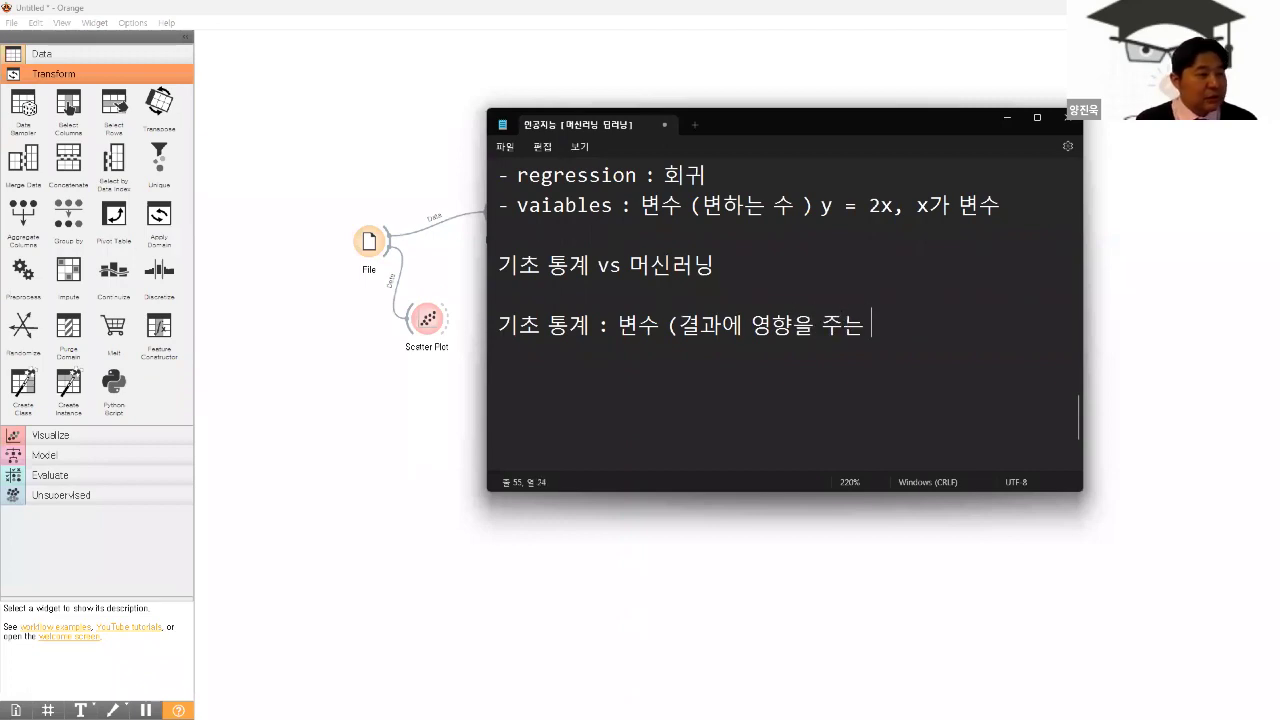
- Complete the 기초 통계 line by adding "변수에 초점)" at its end
key(Left)
key(Left)
key(Left)
key(Left)
key(Left)
key(Left)
key(Left)
key(Left)
key(Left)
key(Right)
key(Right)
key(Right)
key(Right)
key(Right)
key(Right)
key(Right)
key(Right)
key(Right)
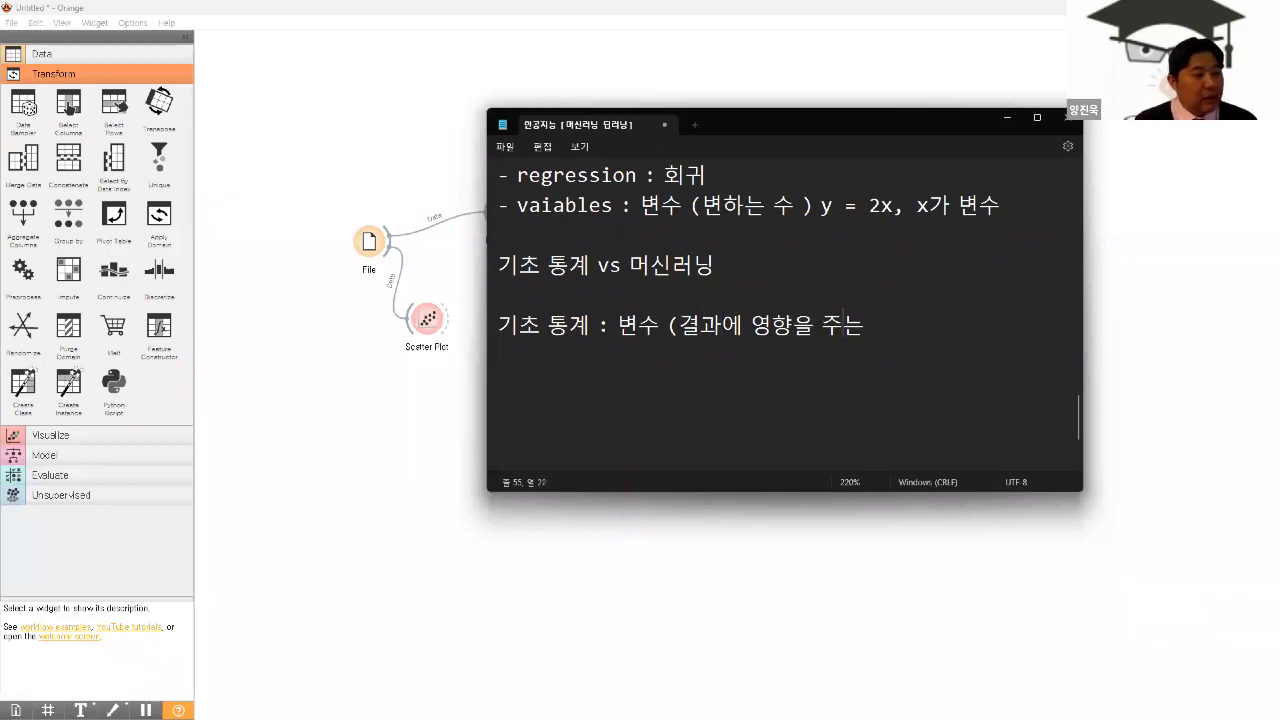
text(ㅂㅕㄴ수에 출)
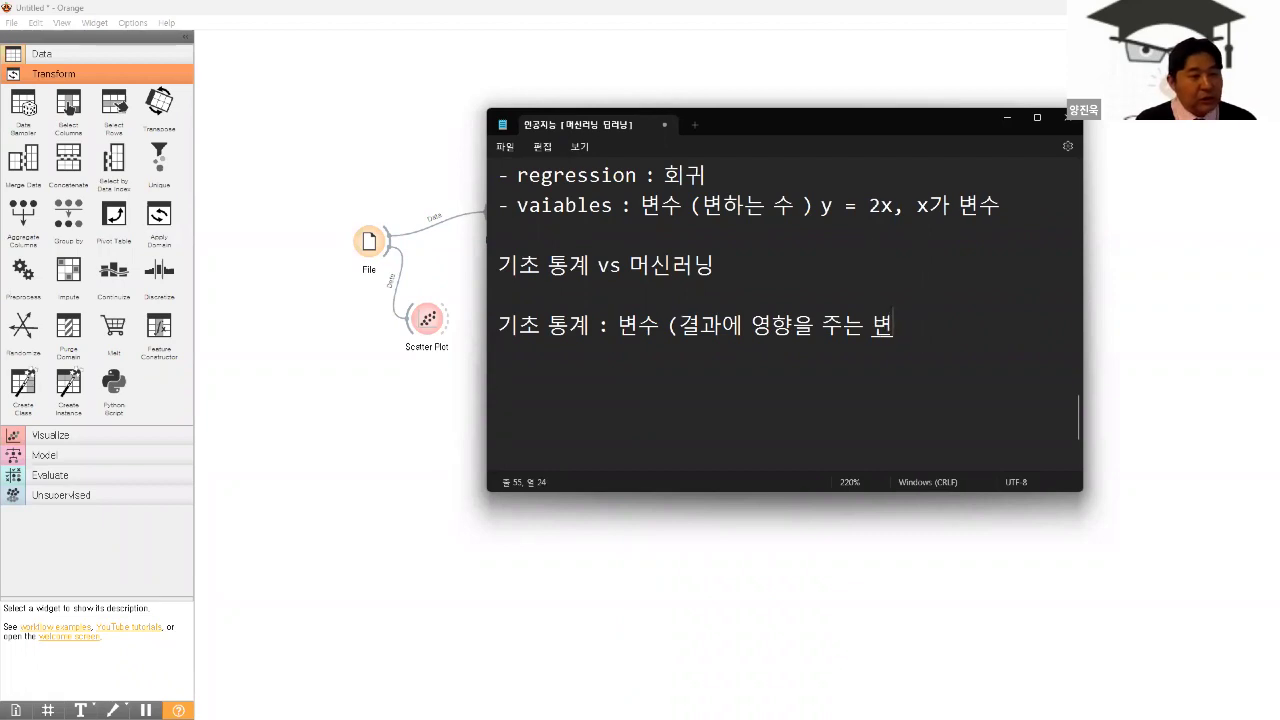
text(ㅓㅁ))
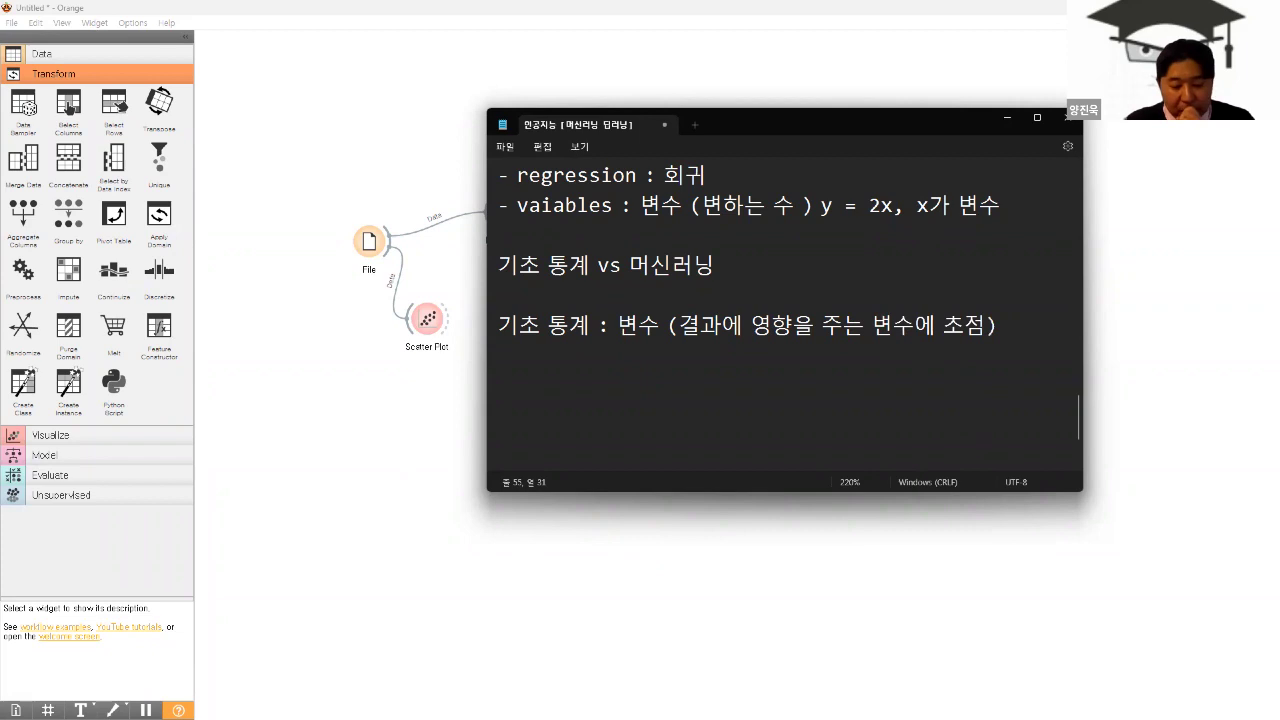
- Start an example line under the 기초 통계 line reading "예) 맛집 (맛, 가격,"
key(Return)
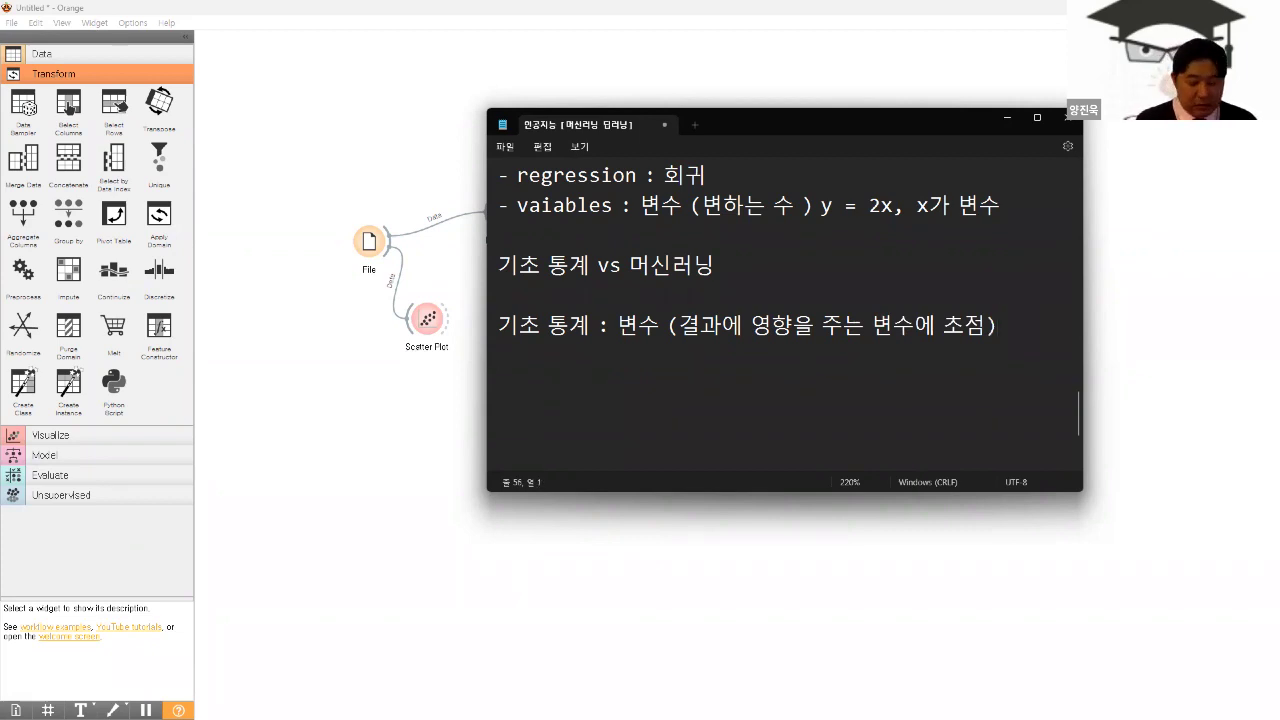
text(ㅇ)
key(Hangul_Hanja)
key(Escape)
text(ㅖ) ㅁㅏㅅㅈㅣ)
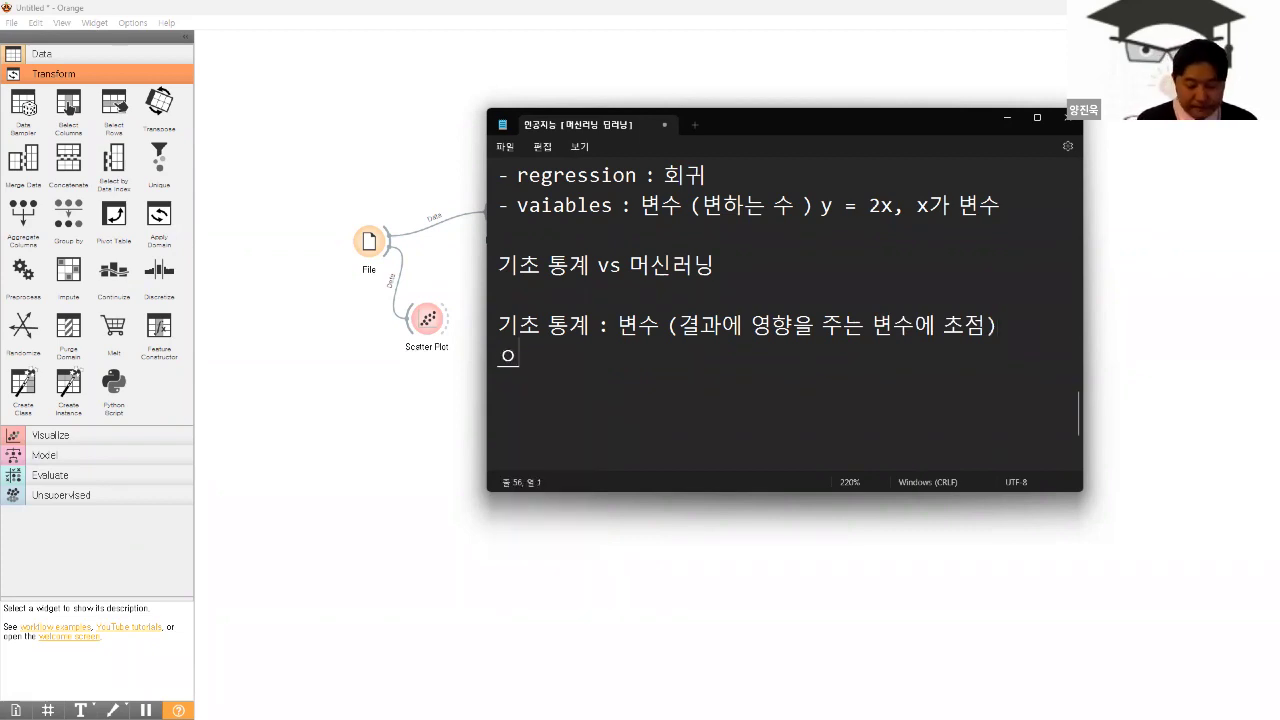
text(ㅂ)
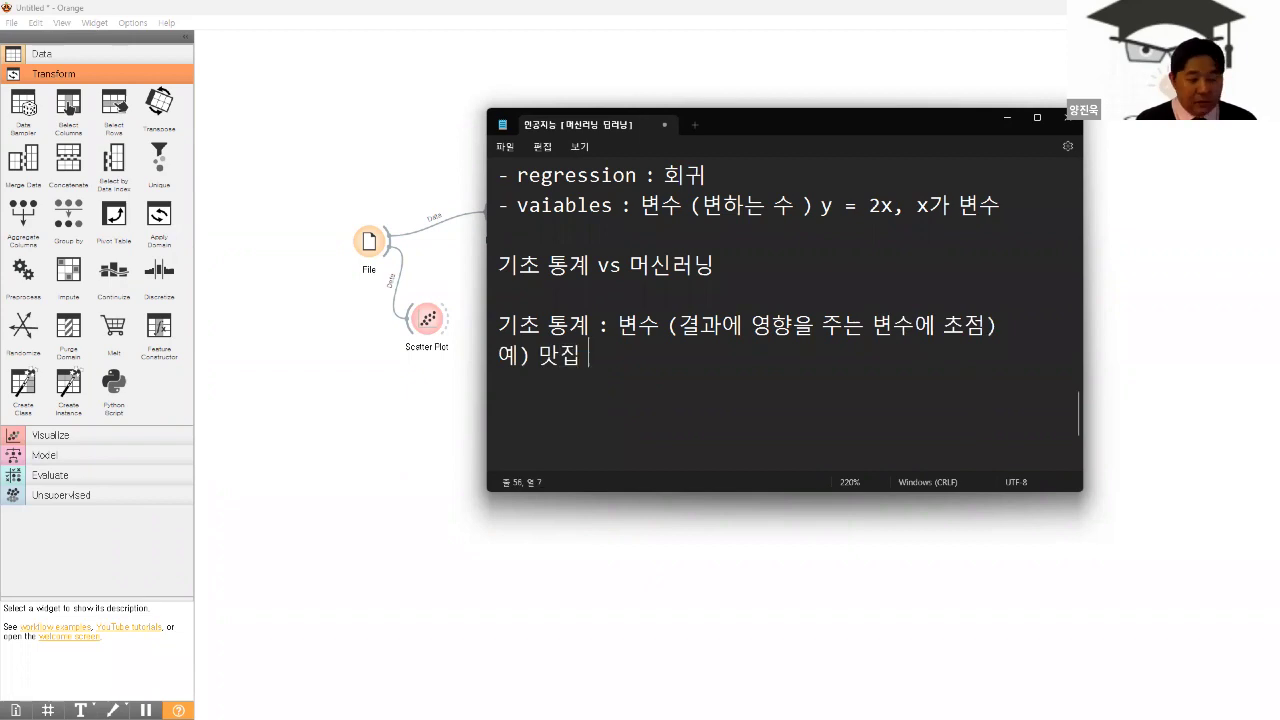
text( ()
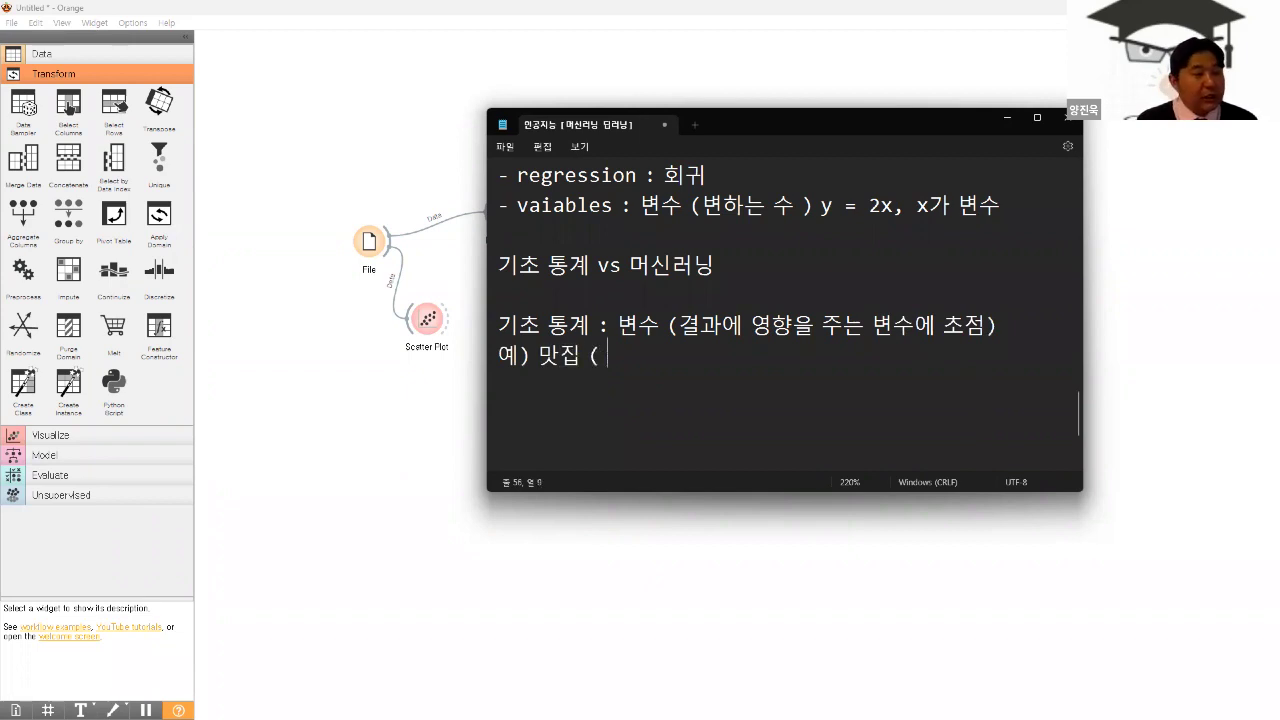
text(ㅁㅏㅅ, )
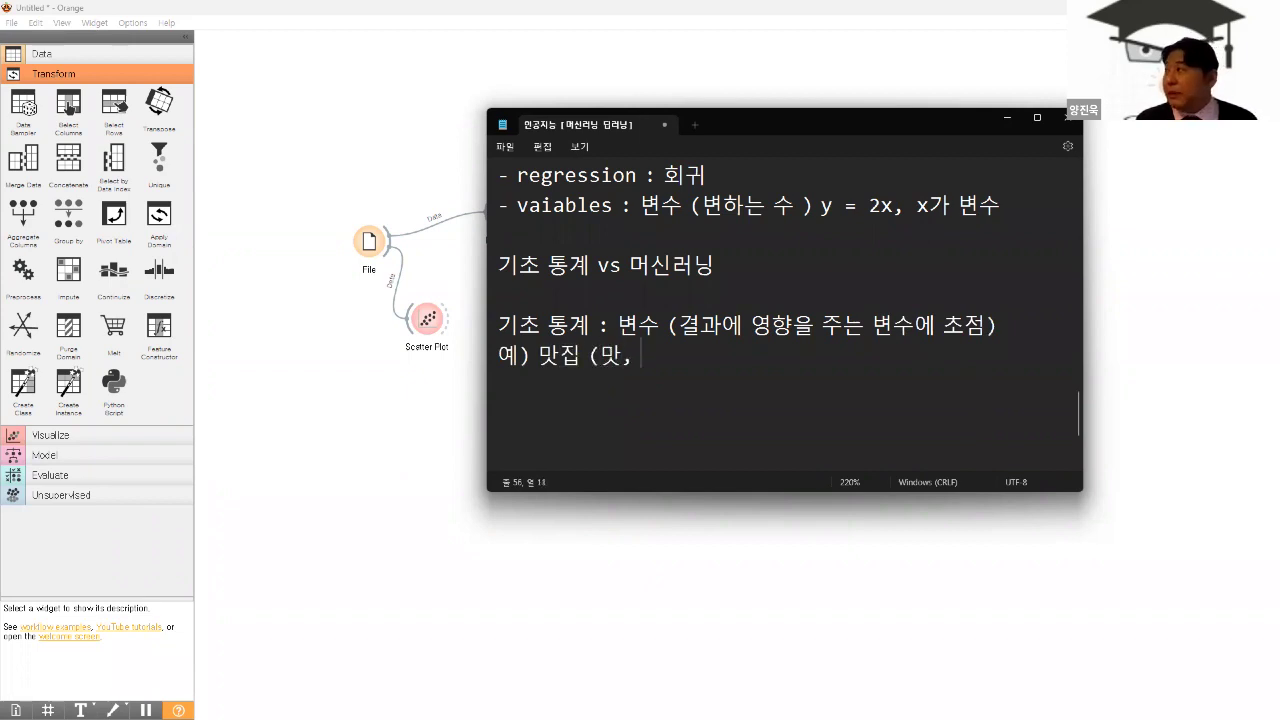
text(ㄱㅏㄱㅕㄱ, )
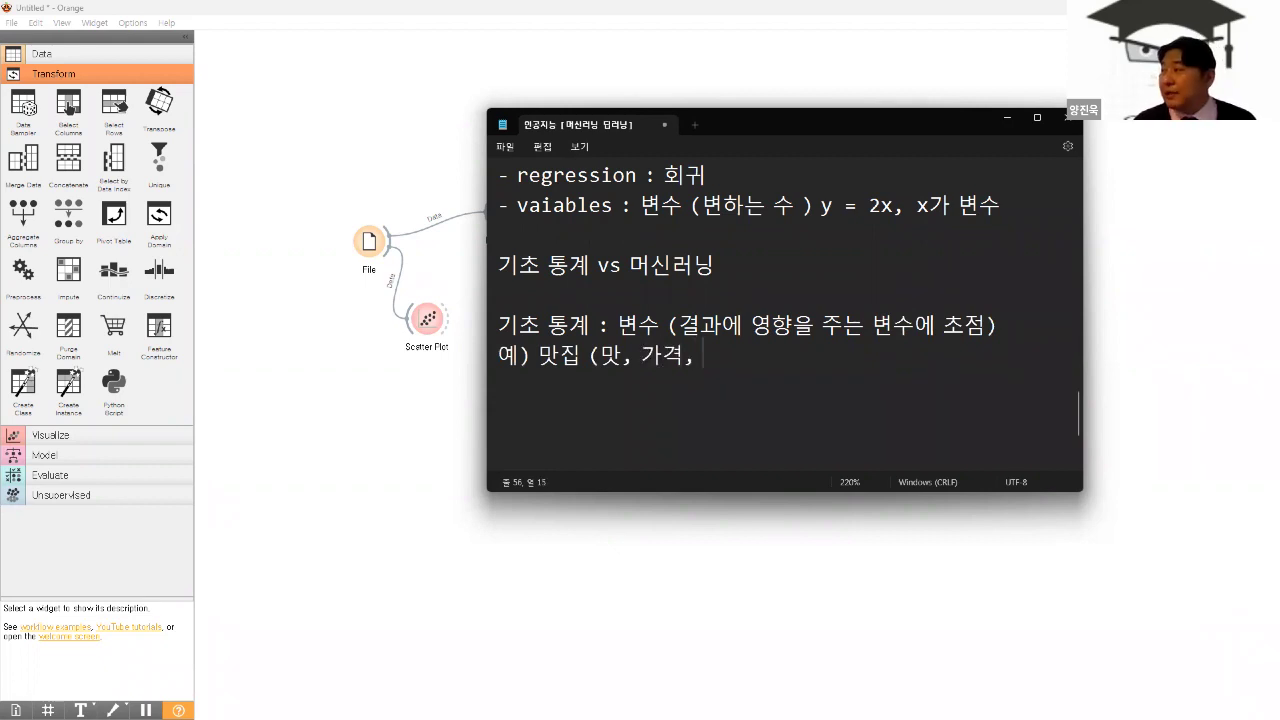
- Complete the 맛집 example by adding "교통편의성,....)" after 가격
text(ㅁㅏㅅ)
key(BackSpace)
key(BackSpace)
key(BackSpace)
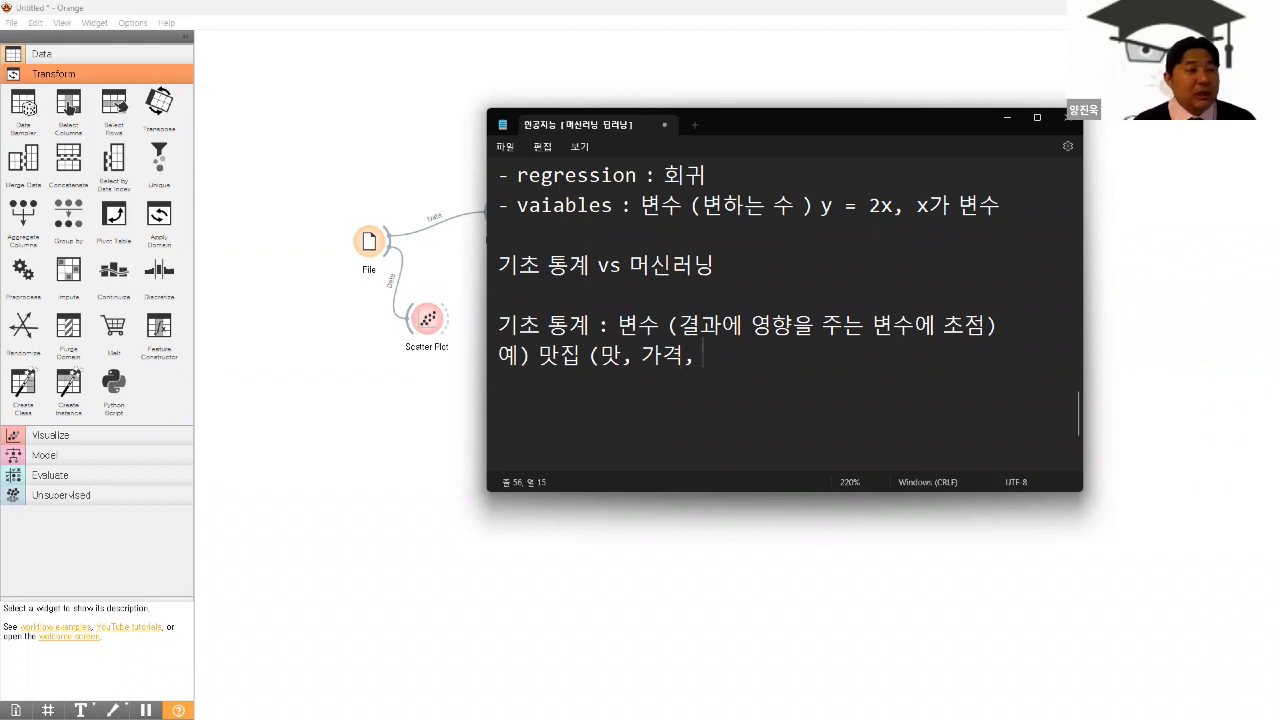
text(ㄱㅛㅌㅗㅇㅍㅕㄴㅇㅣㅆ)
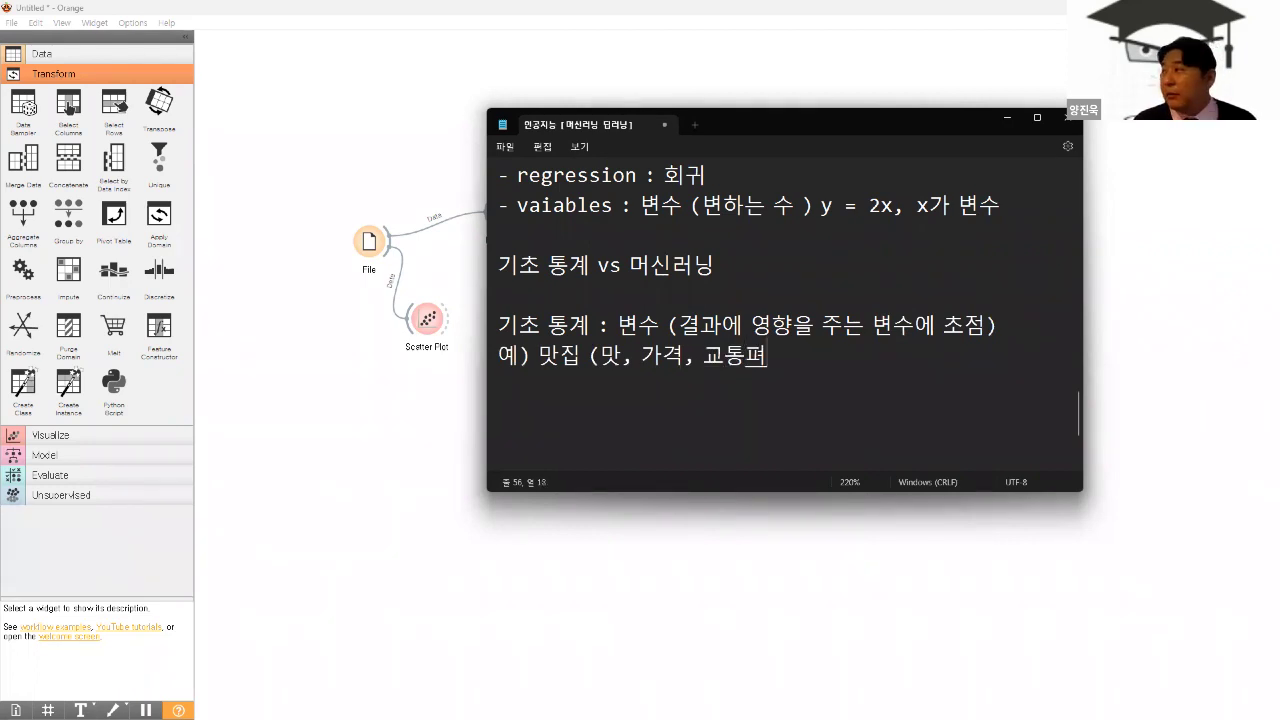
text(ㅓㅇ,....)
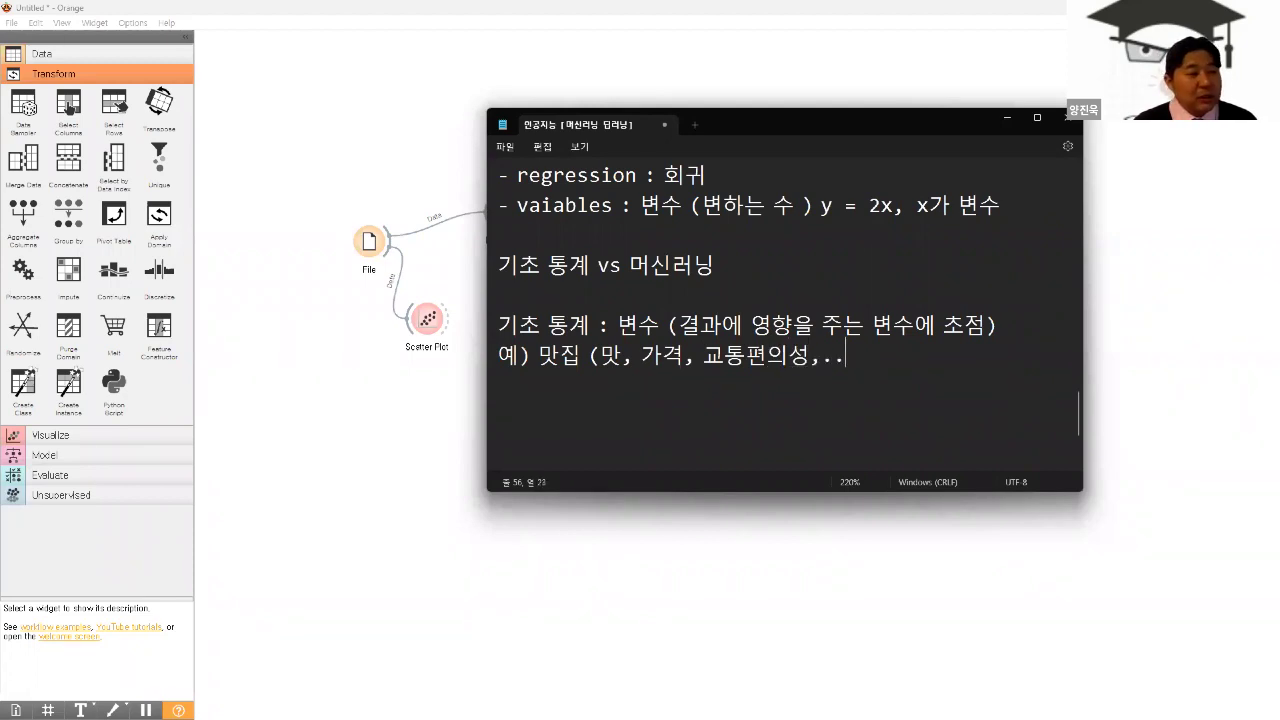
text())
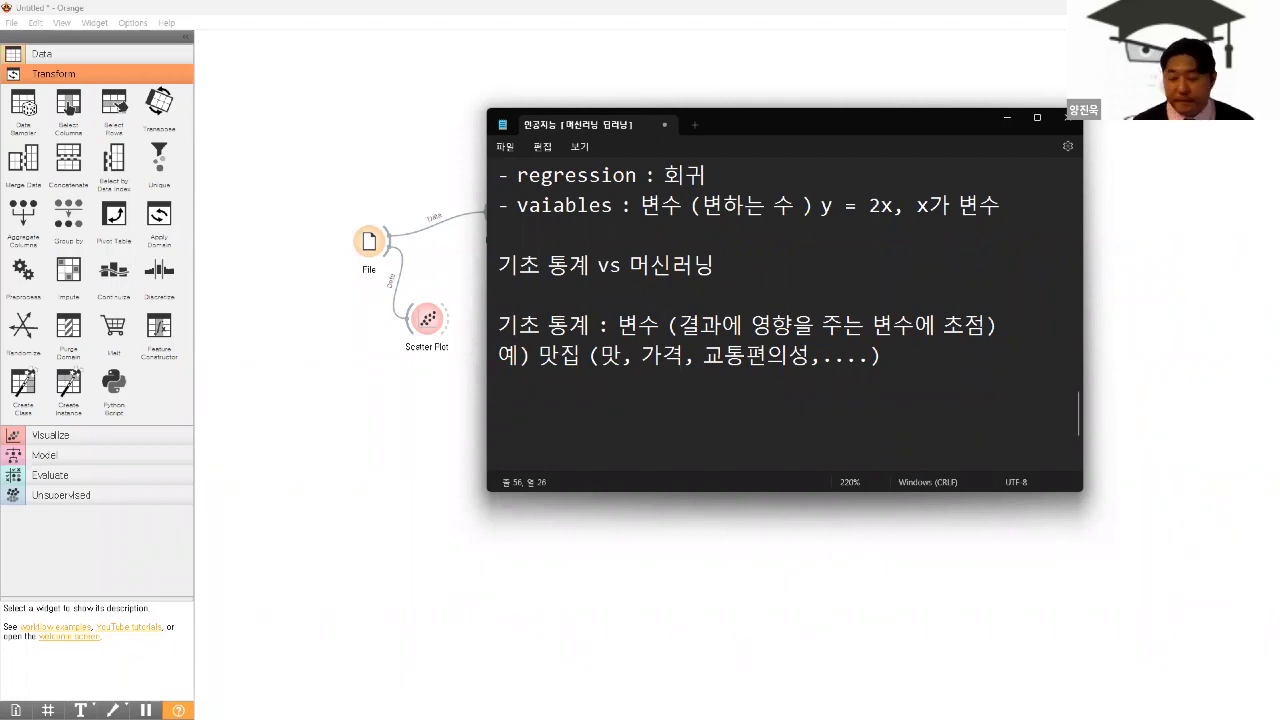
- Leave a blank line below the 맛집 example and add the line "머신러닝 : 모델 에 초점"
click(913, 355)
key(Return)
key(Return)
text(머신러니)
text(ㅇ : 모델)
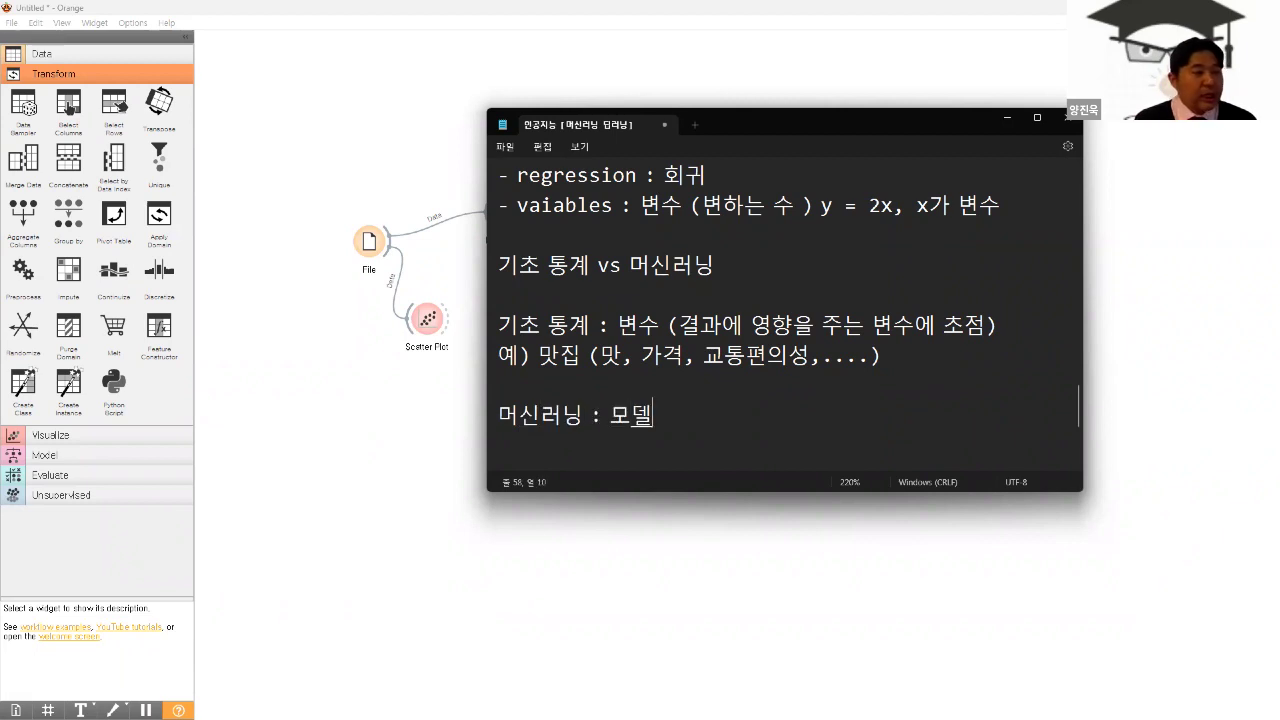
text( ()
key(BackSpace)
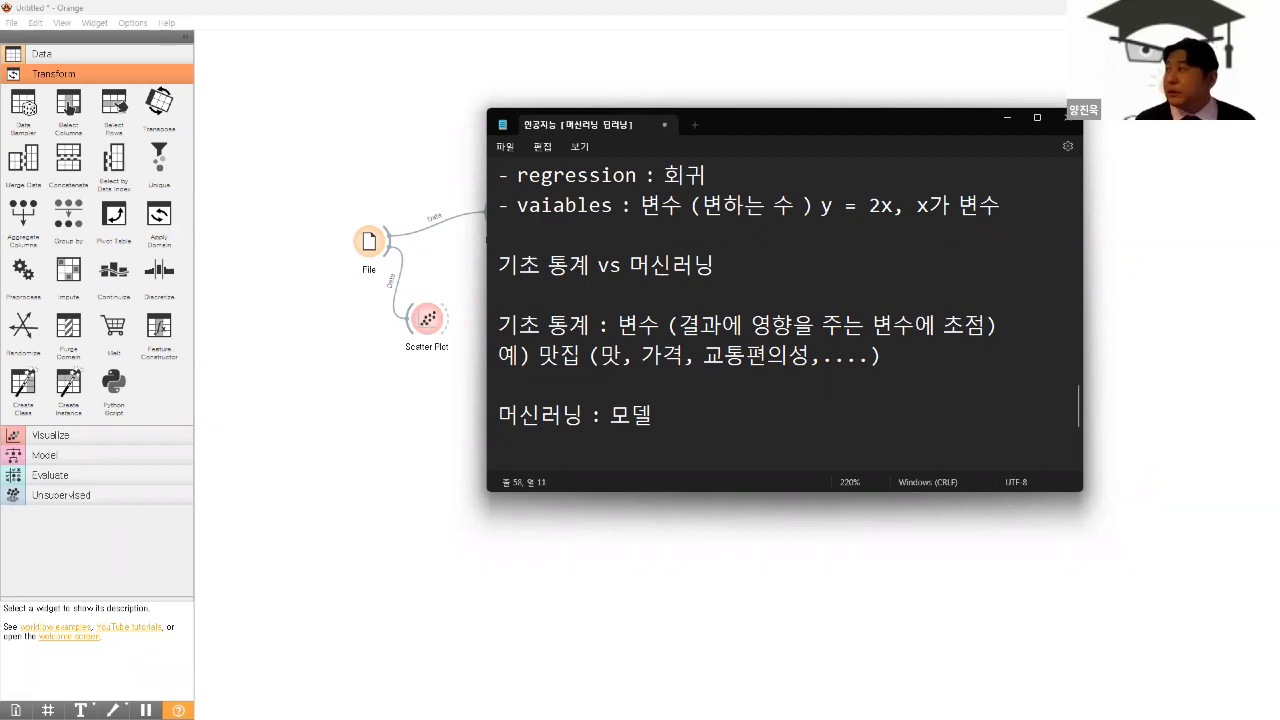
key(Return)
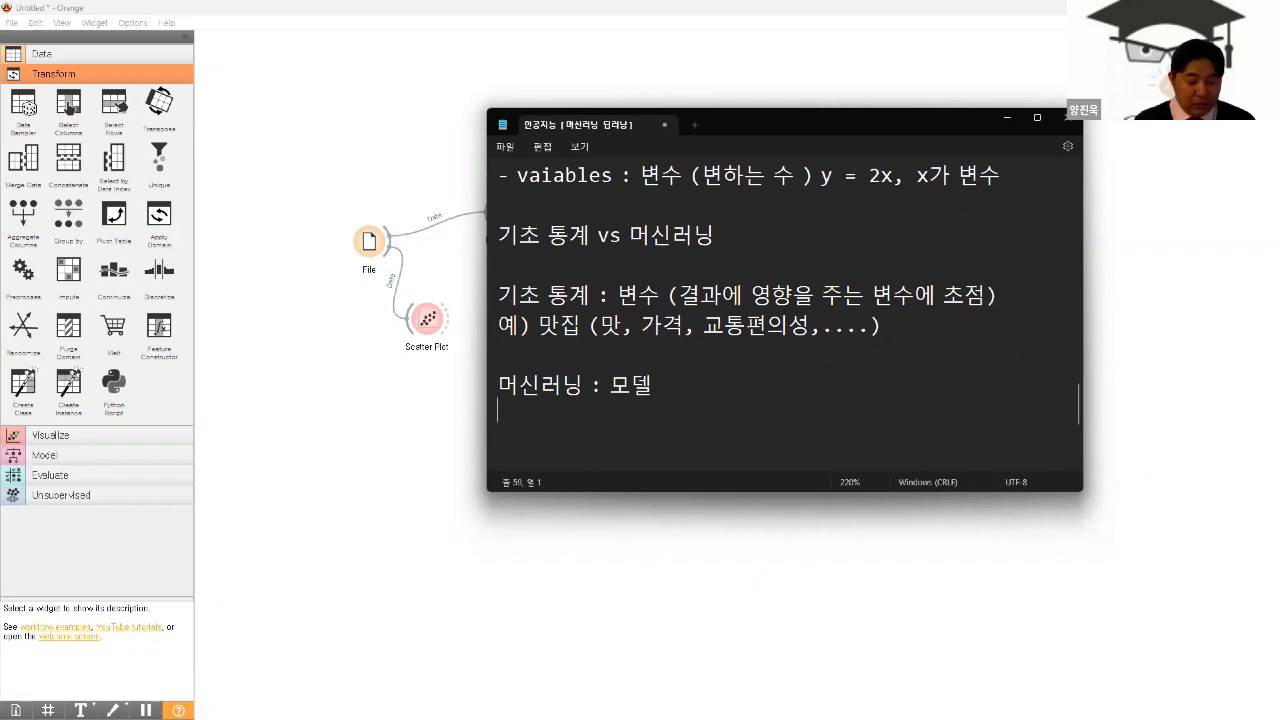
key(BackSpace)
text(에 초점)
key(Return)
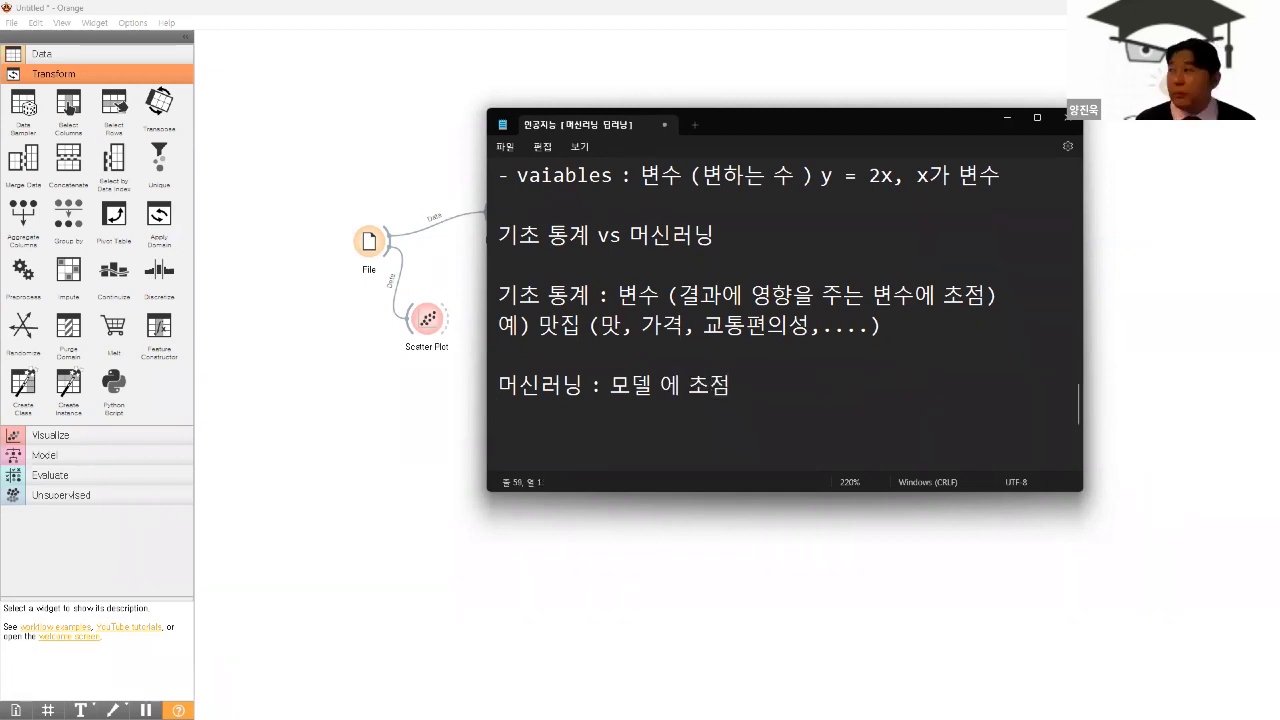
- Insert "(알고리즘-방법)" directly after 모델 in the 머신러닝 line
key(Left)
key(Left)
key(Left)
key(Left)
key(Left)
key(Left)
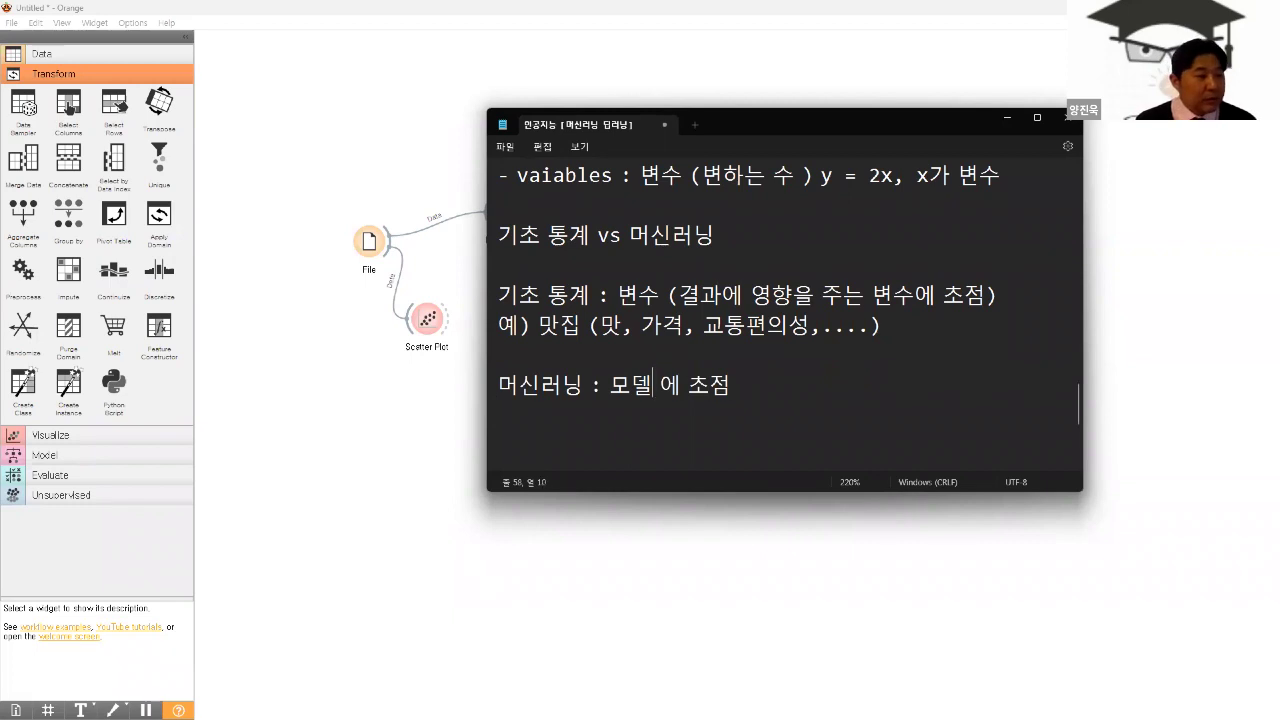
text((알고리즘))
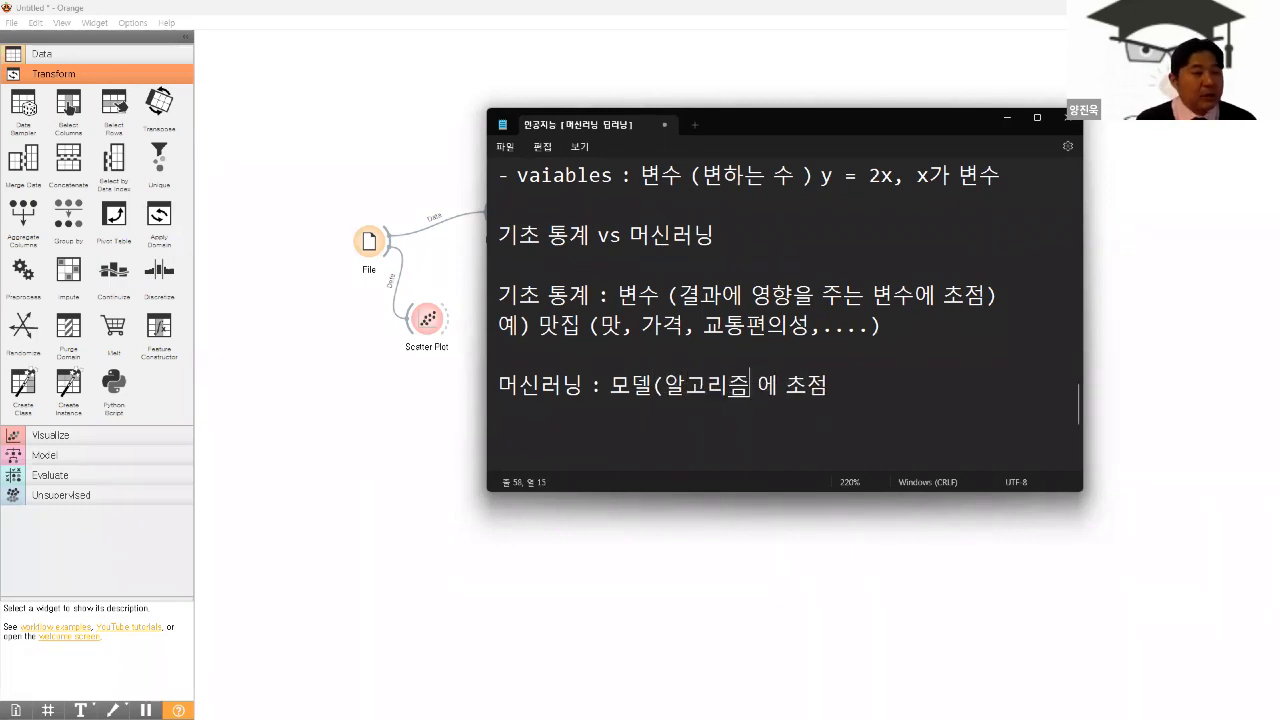
key(Left)
text(-방법)
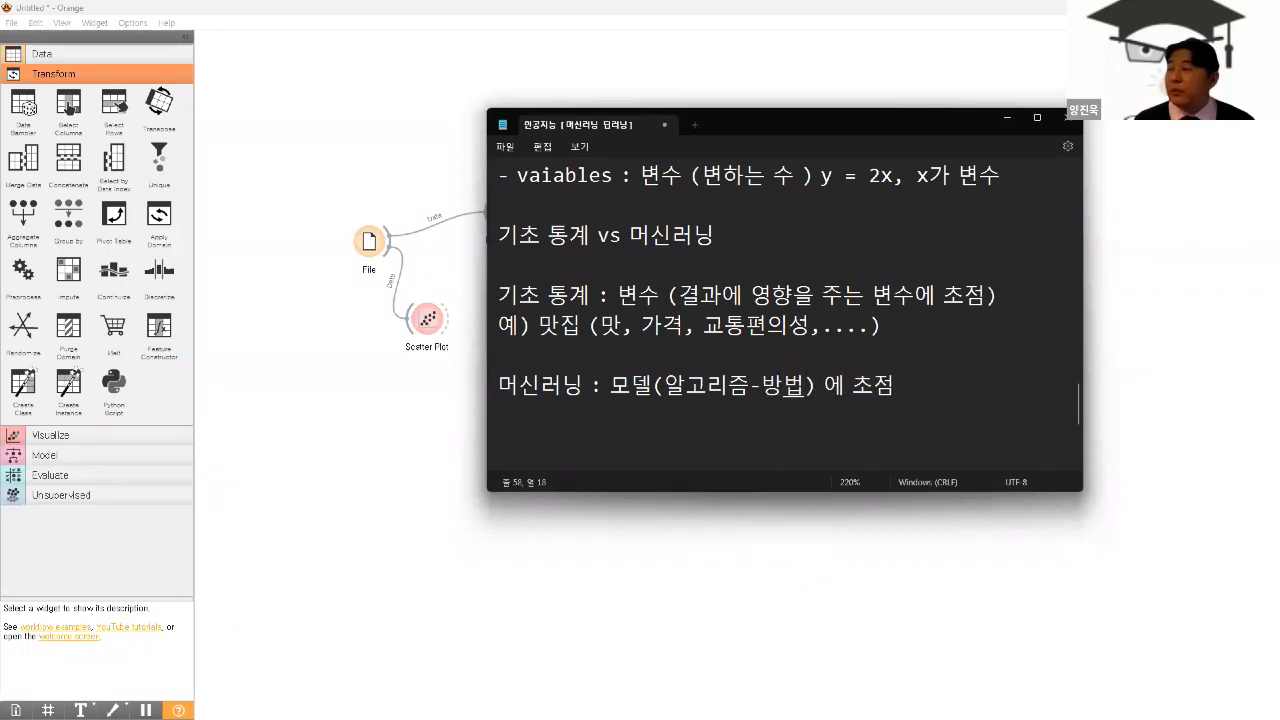
- Add a sub-item "-알고리즘(방법) :" under the 머신러닝 line
key(End)
key(Return)
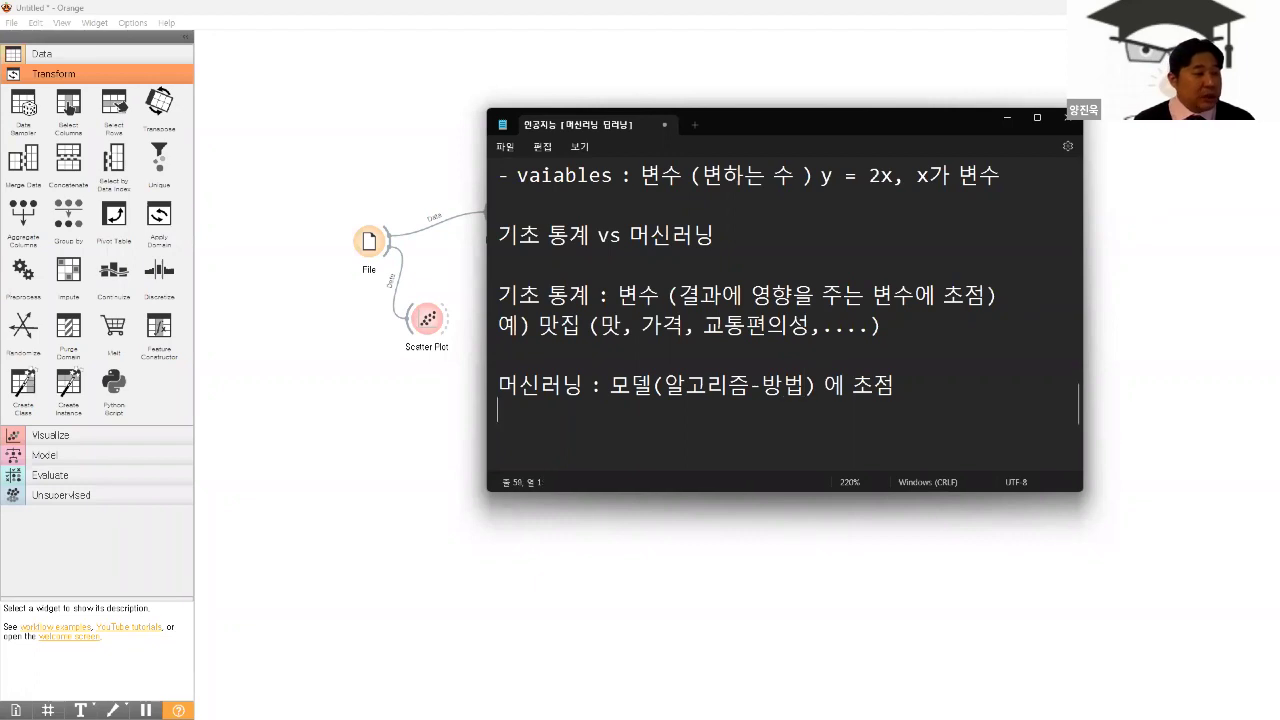
text(-알고리즘()
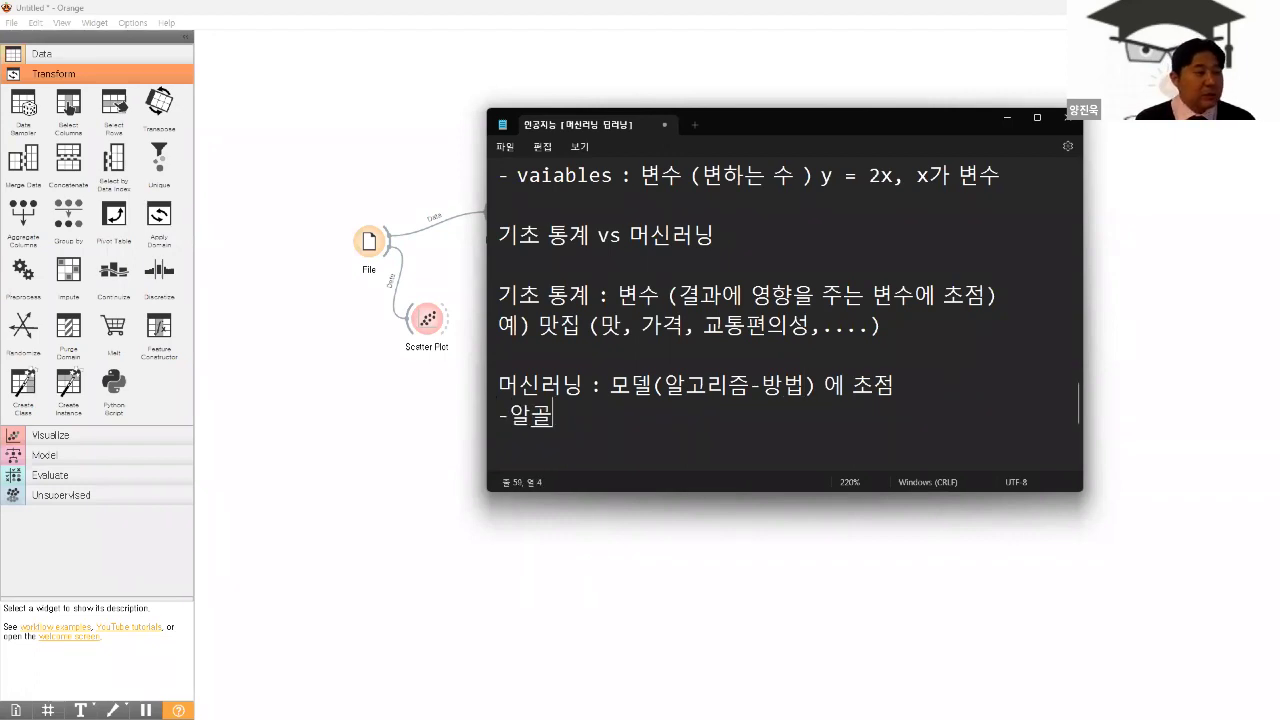
text(방법) :)
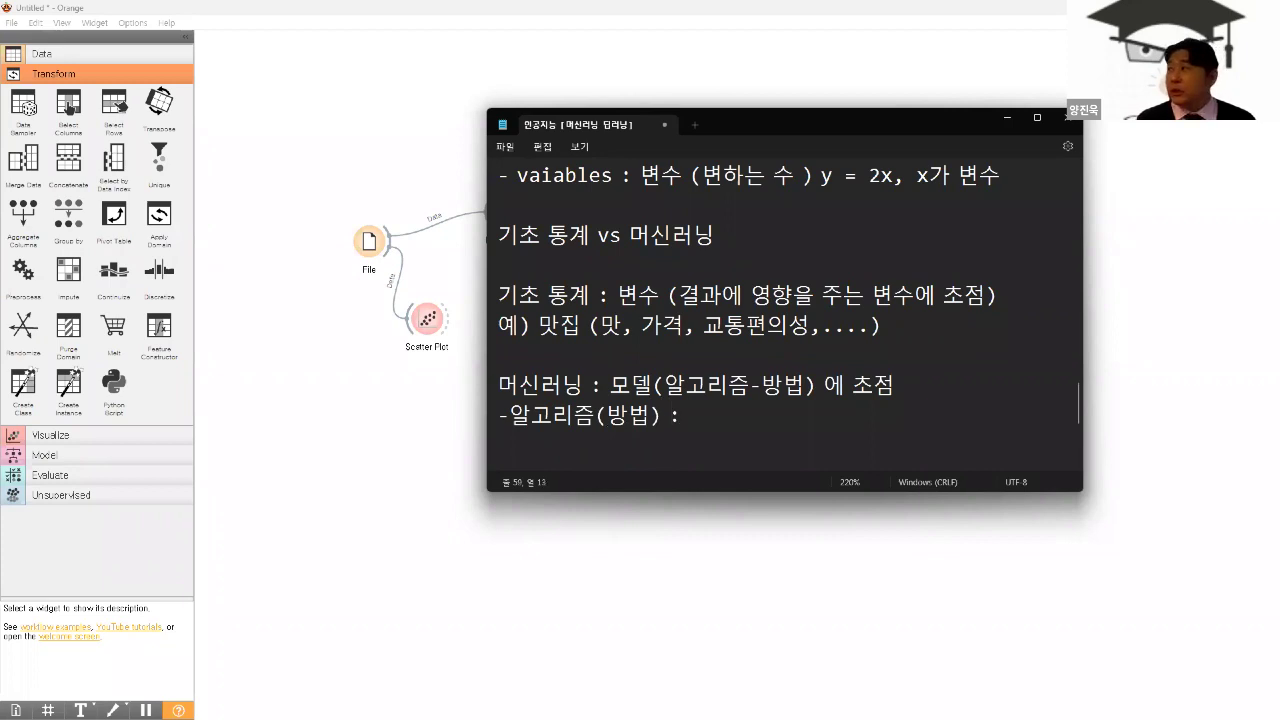
- Add the line "경희대에 방법 : 지하철, 버스, 도보, 비행기" below the 알고리즘 item
key(Return)
text(경희대에 ㅂ)
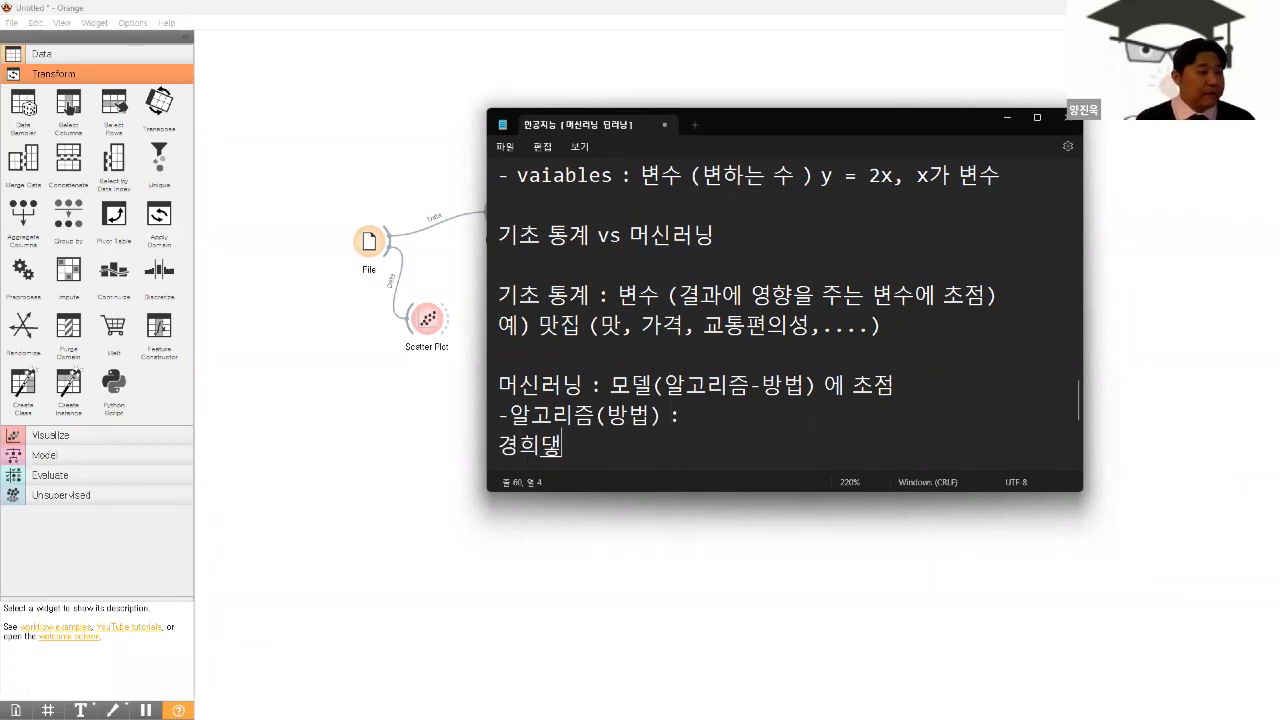
text(방)
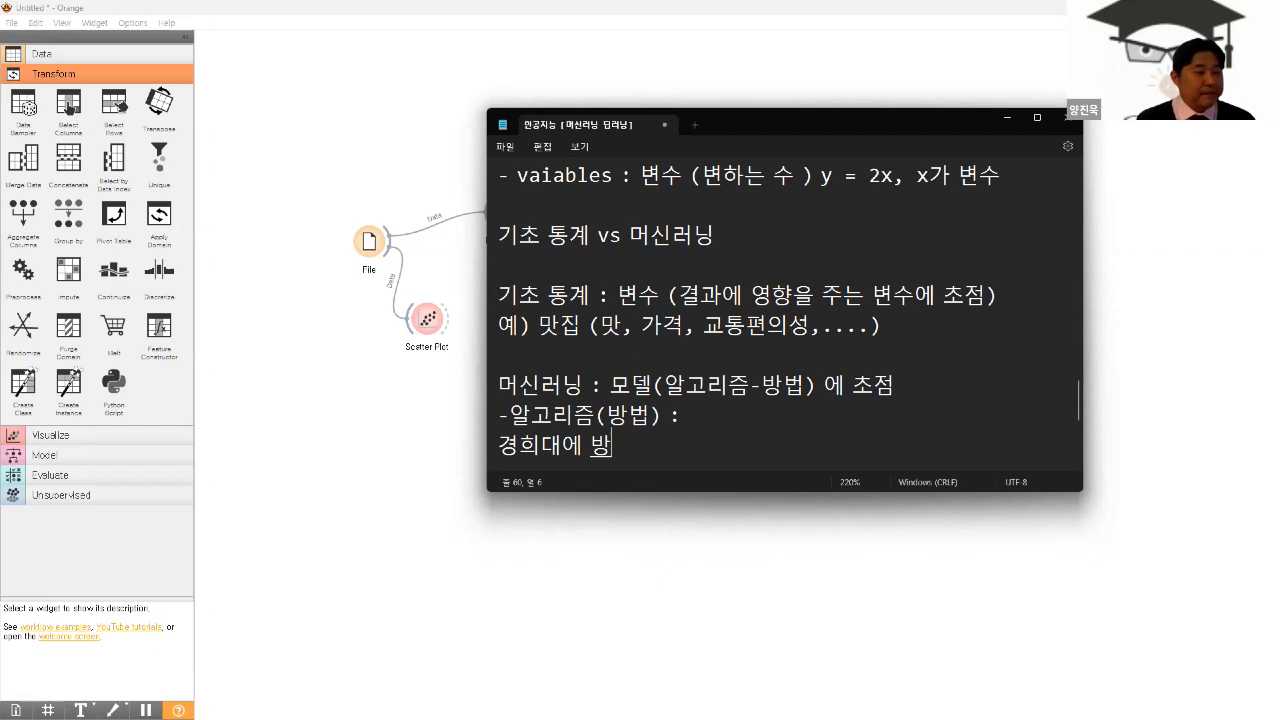
text(법 : 지하)
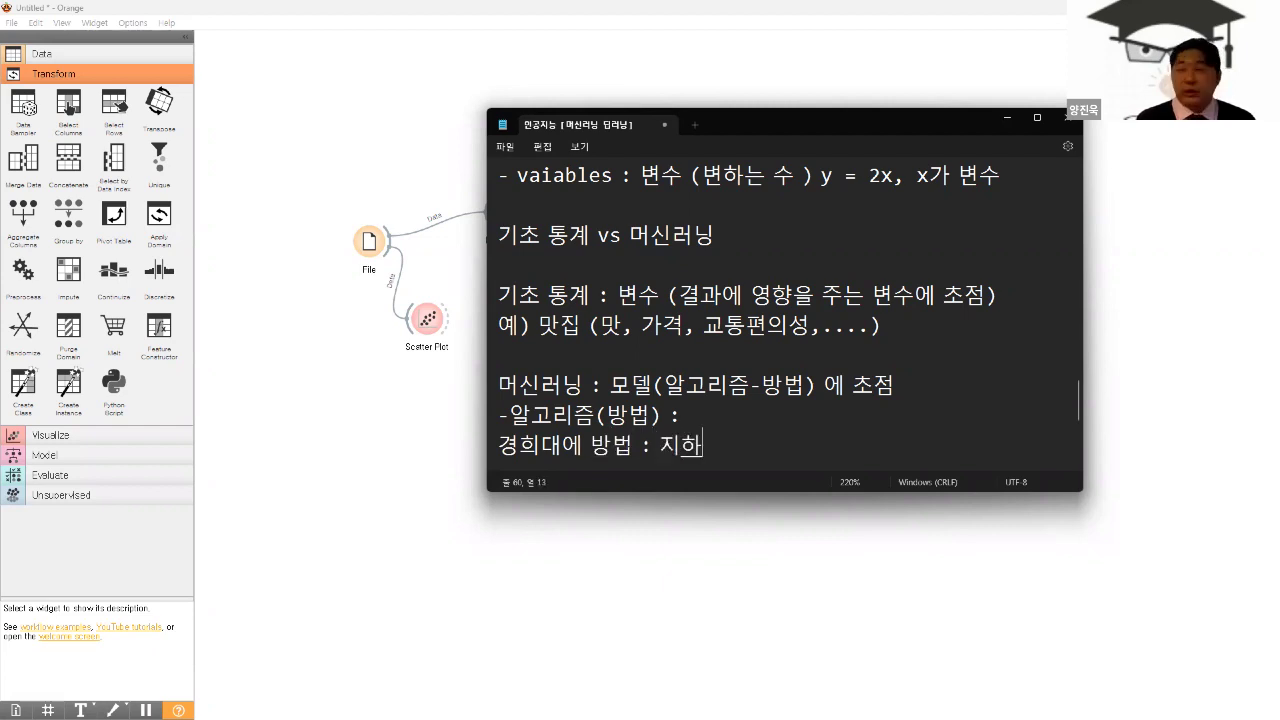
text(철, ㅂ버스,)
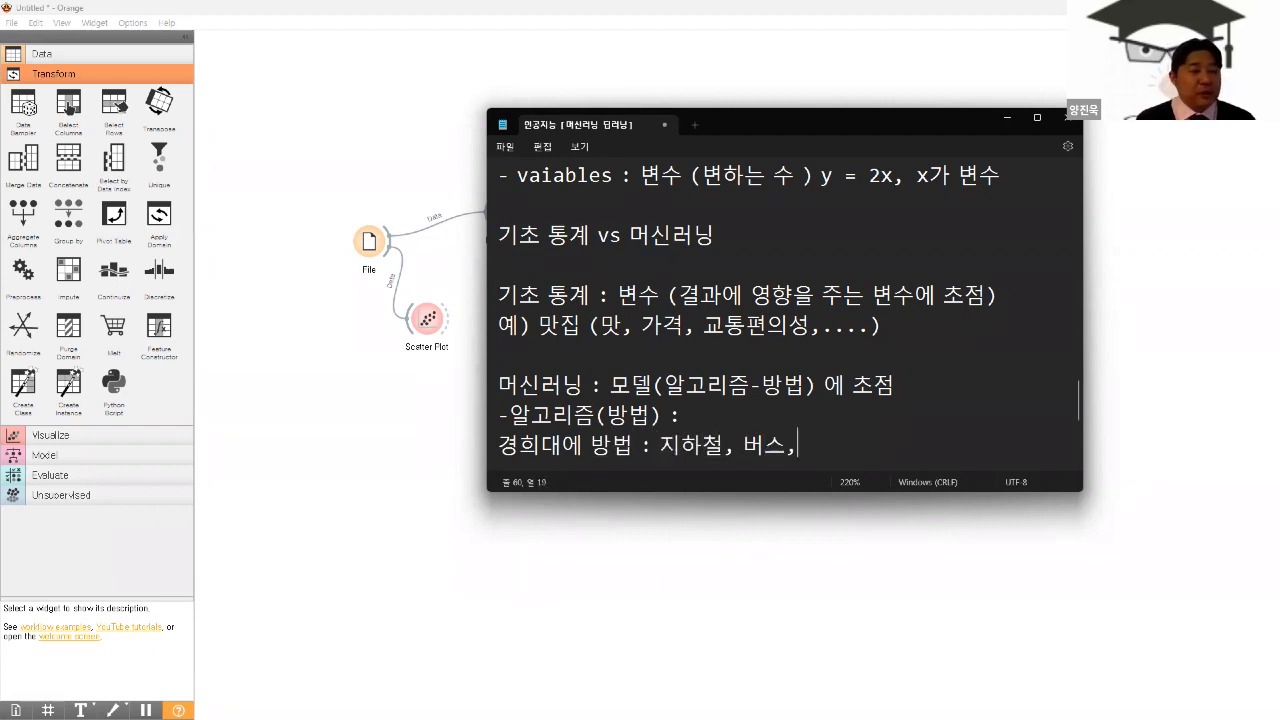
text( ㄷ도보,)
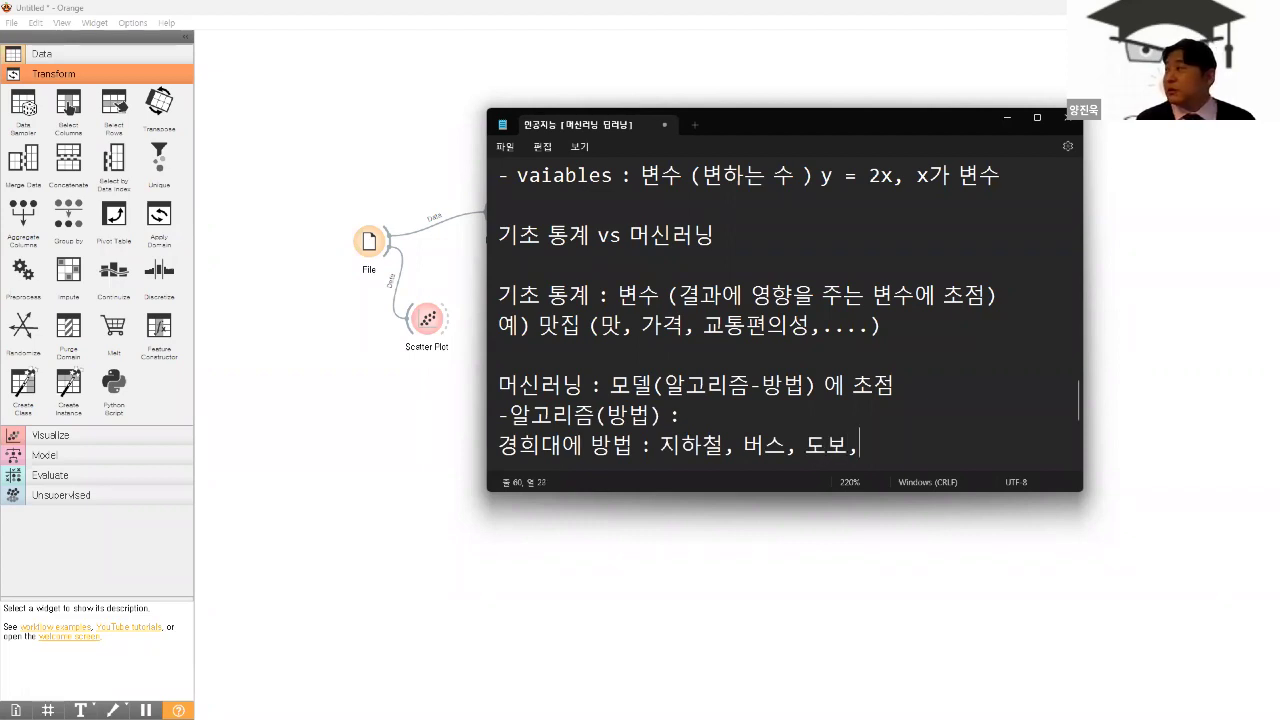
text( 비행기)
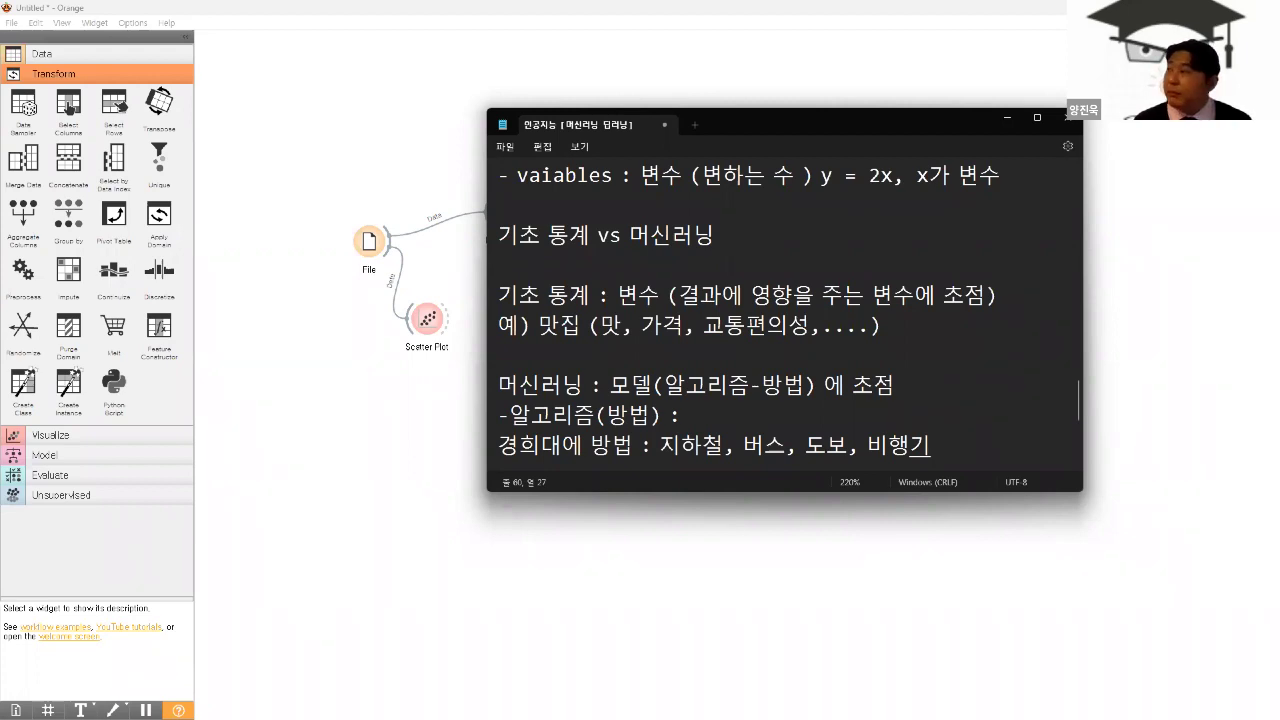
- Insert "최적의" before 방법 inside the parenthesis of the 알고리즘 item
key(Up)
key(Left)
key(Left)
key(Left)
key(Left)
key(Left)
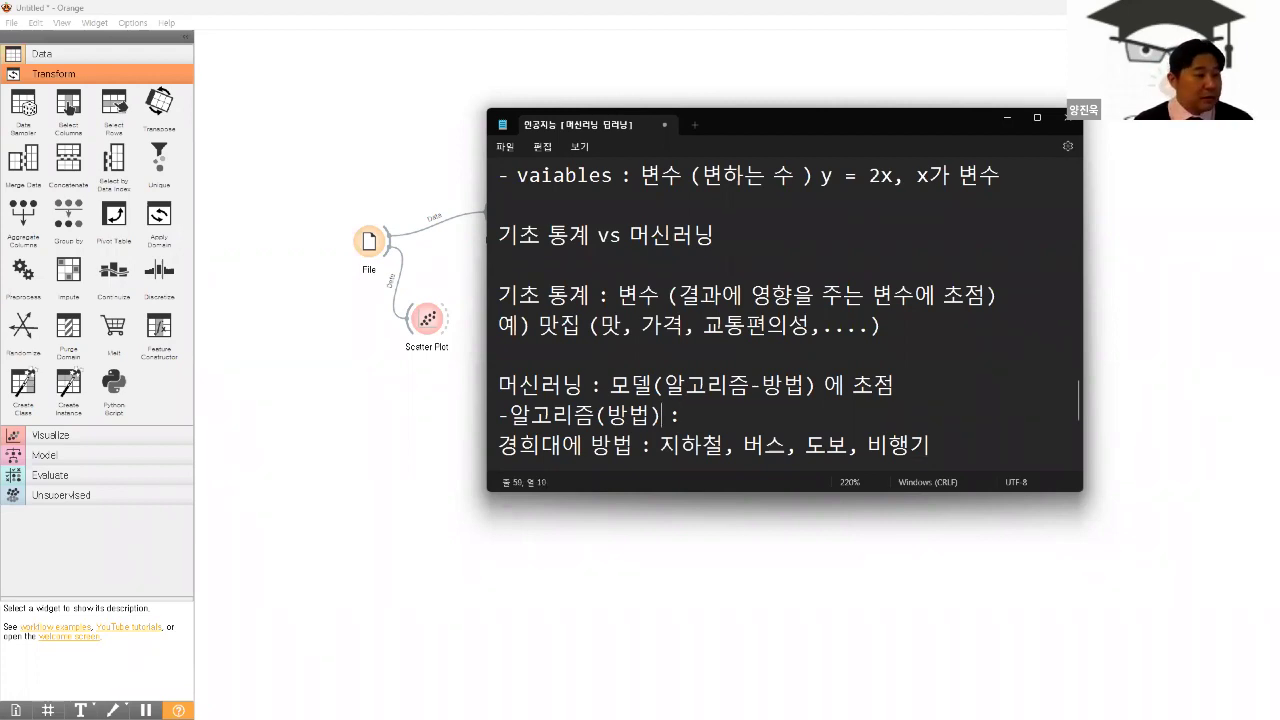
text(초적의)
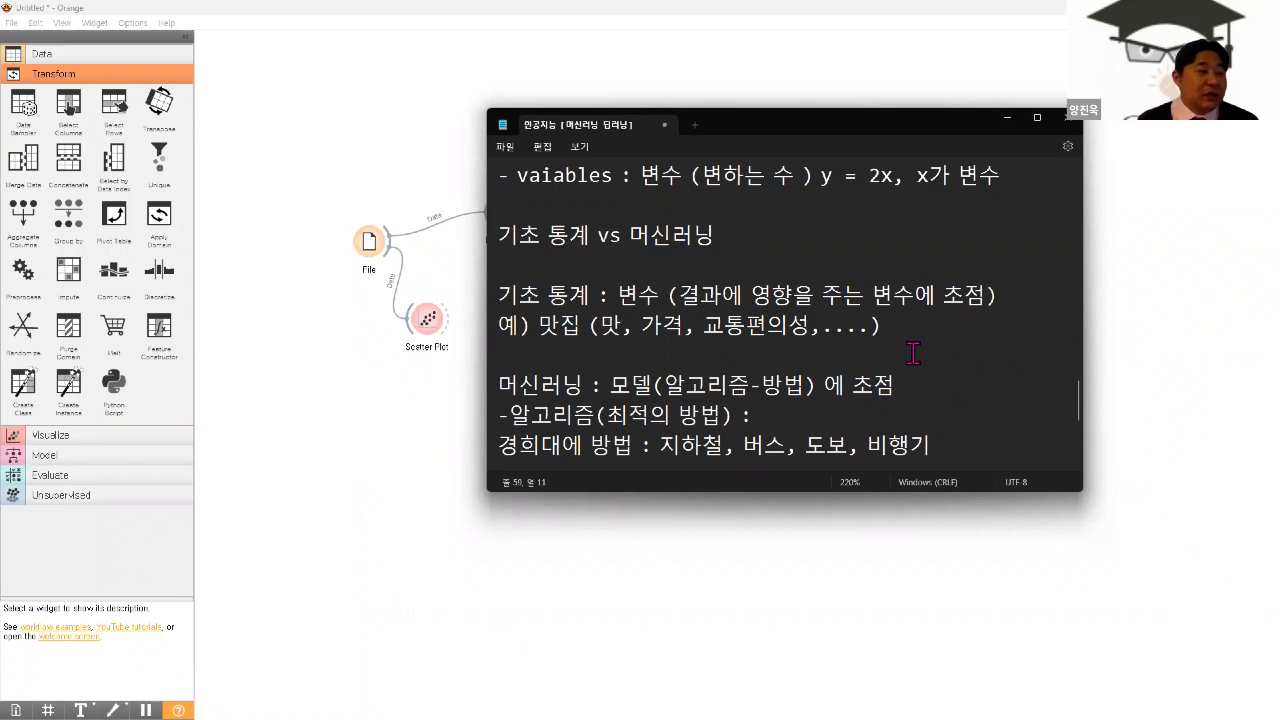
- Insert a new line with "왜" between the 머신러닝 line and the 알고리즘 item
drag(785, 445, 488, 412)
drag(936, 388, 608, 414)
click(929, 372)
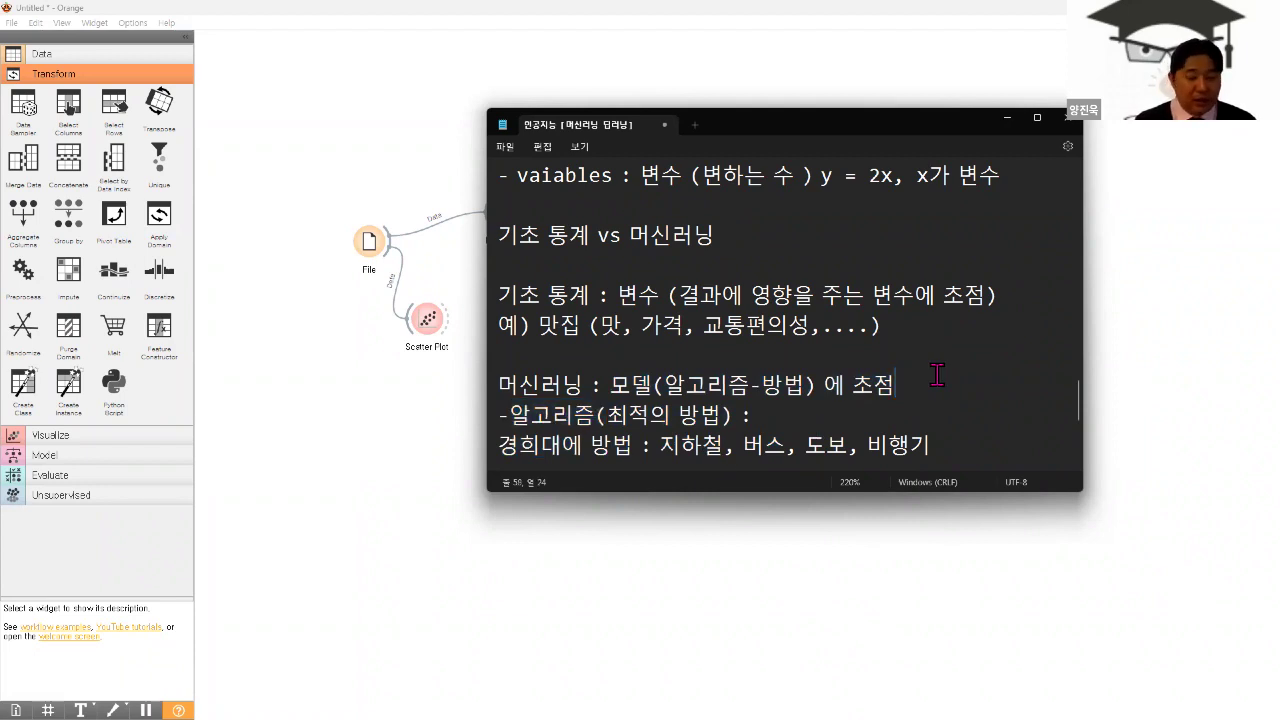
key(Return)
text(왜)
text(?)
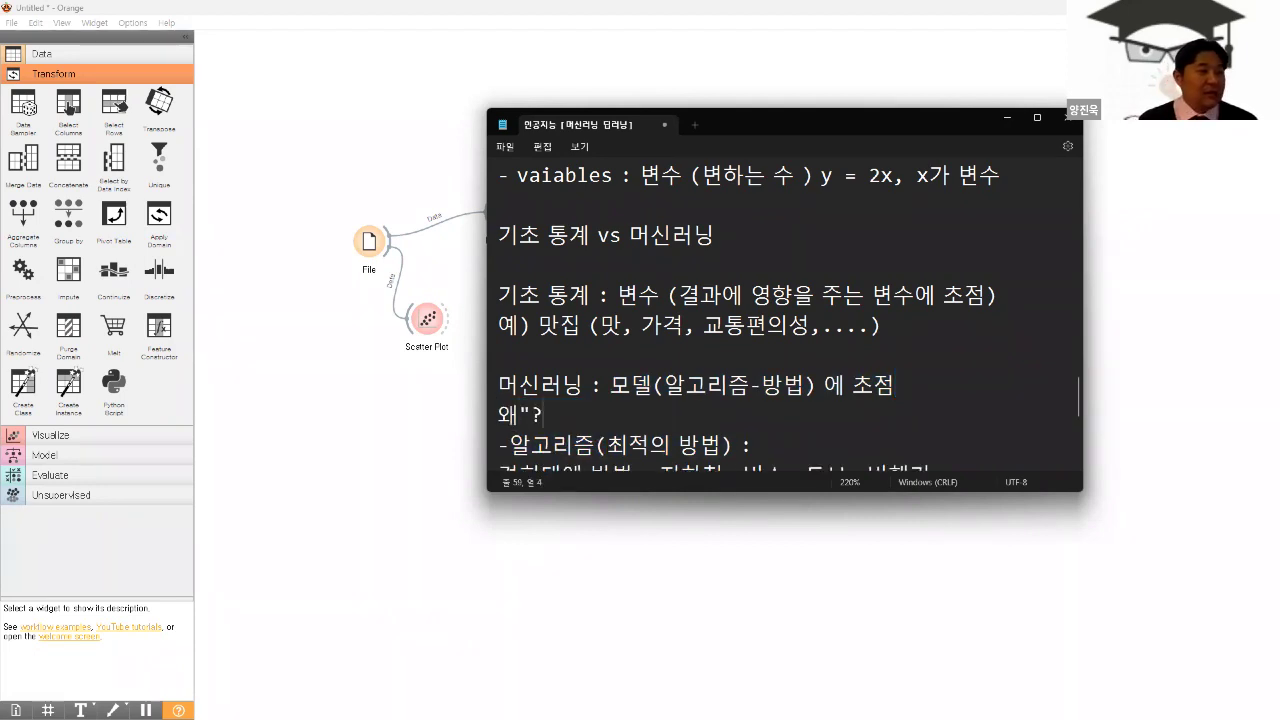
key(BackSpace)
- Turn the 왜 line into the dashed item "- 왜 : 데이터가 대용량"
click(895, 385)
click(498, 414)
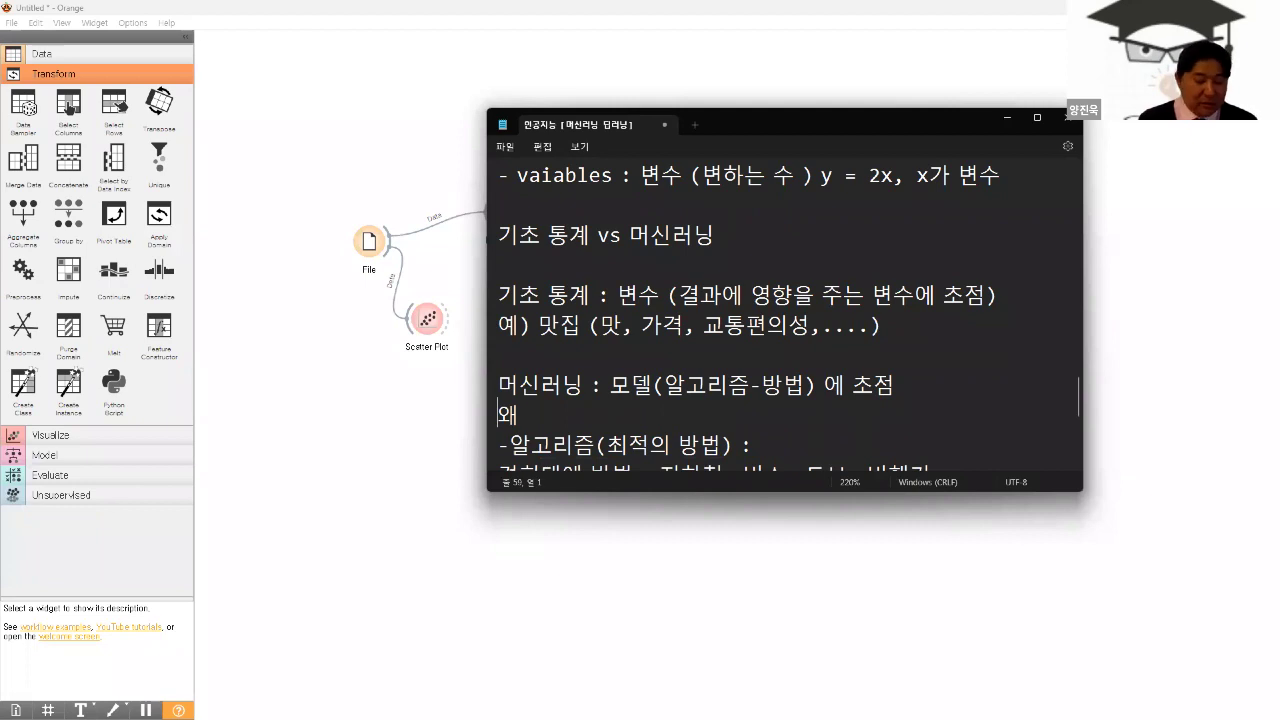
text(-)
key(End)
text(: 데이)
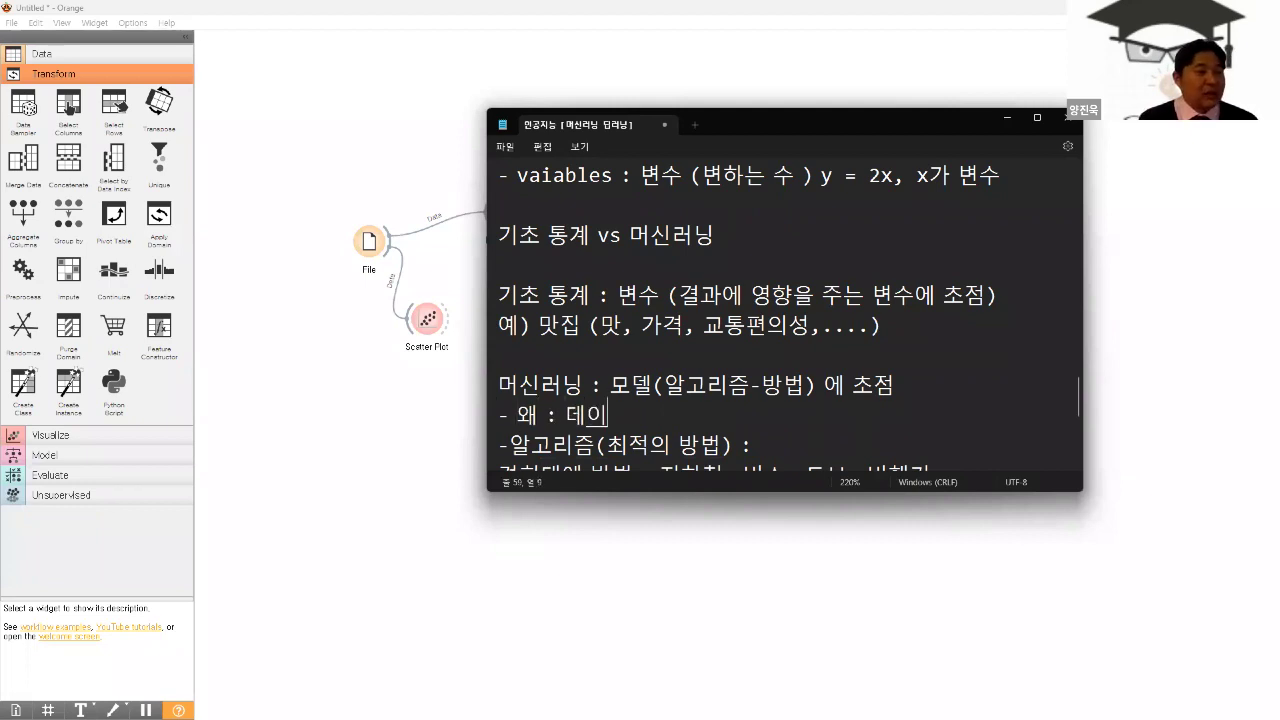
text(터가 대용량)
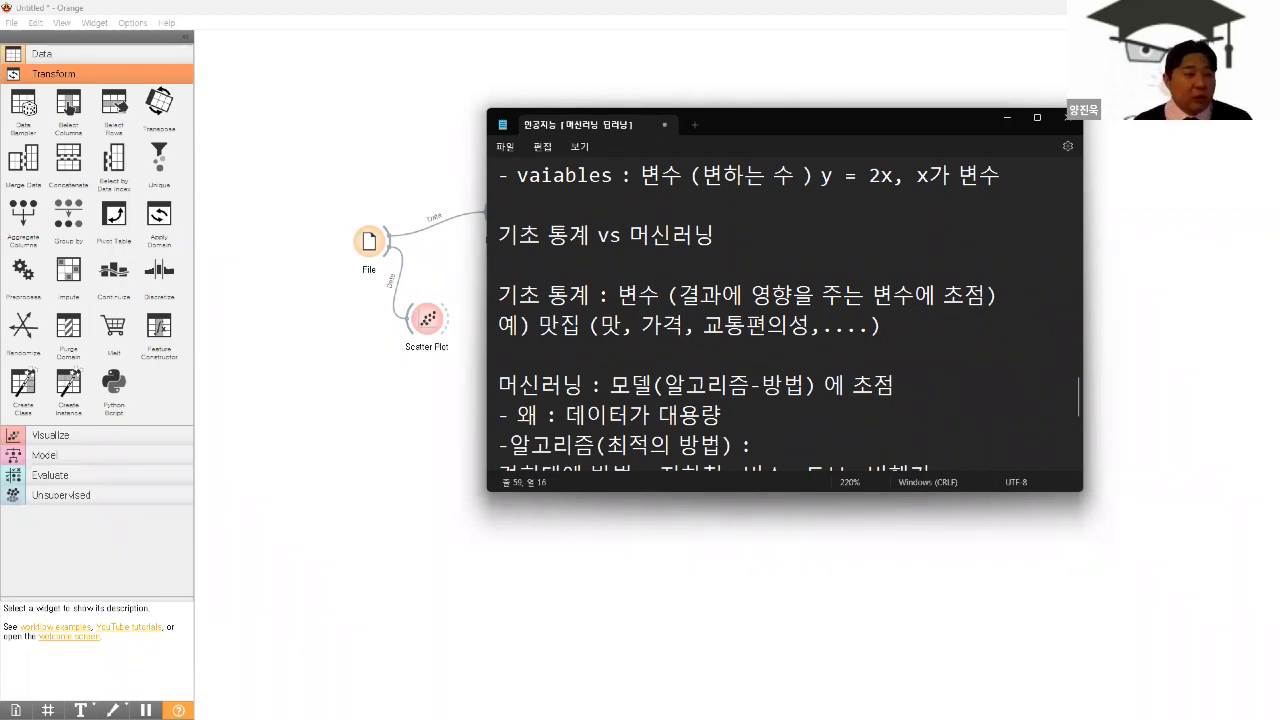
- Indent the 경희대에 방법 line by one space under the 알고리즘 item
scroll(928, 338, down, 2)
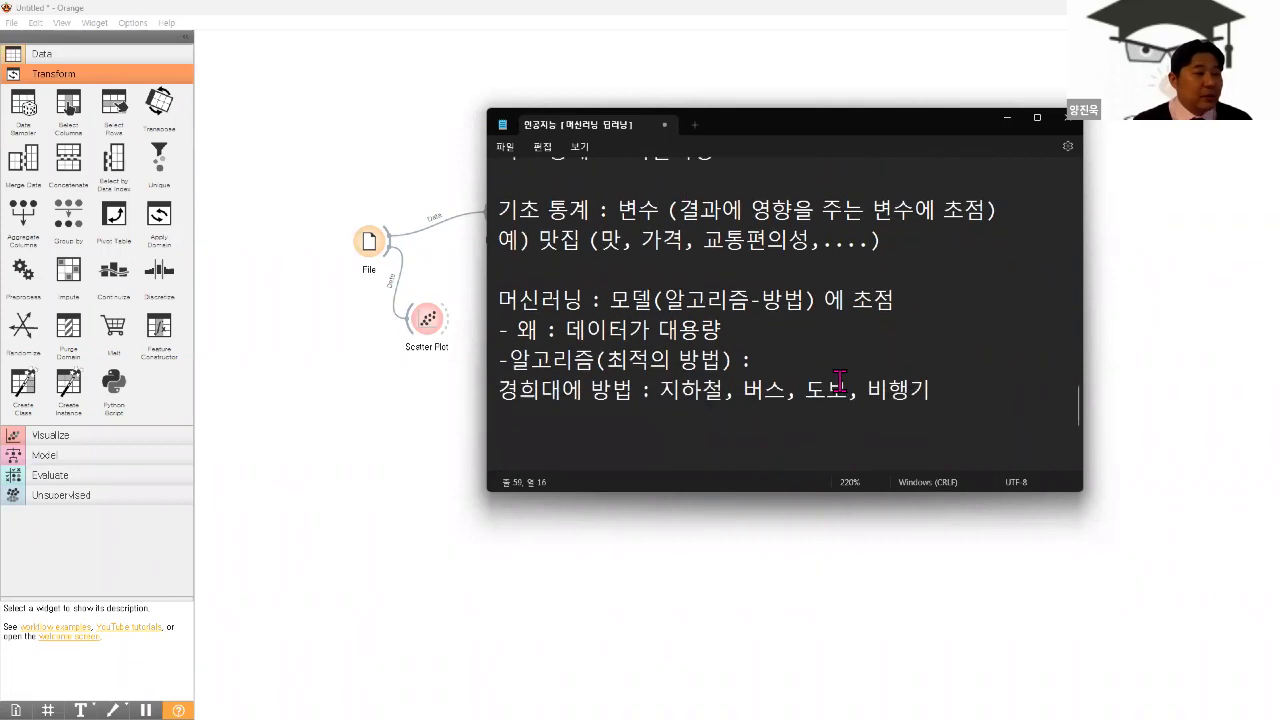
click(977, 295)
key(Down)
key(Up)
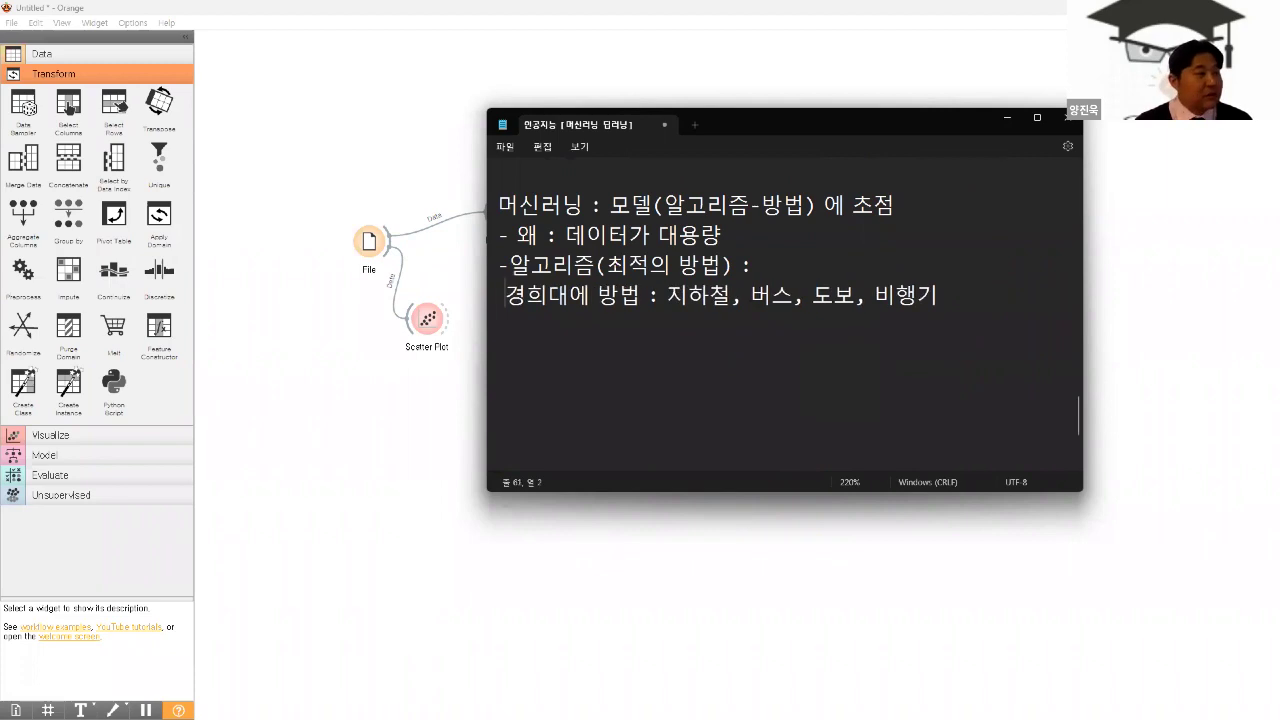
- Add the heading "[ 시험에 나올 만한 거들 - 꿀팁 ]" below the 경희대에 방법 line, separated by a blank line
key(Up)
click(498, 322)
key(Return)
text(어ㅅ)
key(BackSpace)
key(BackSpace)
key(BackSpace)
key(Return)
text([ ㅈㅣ도)
key(BackSpace)
key(BackSpace)
text(시험에 나올 바)
key(BackSpace)
key(BackSpace)
text(만한 거들 )
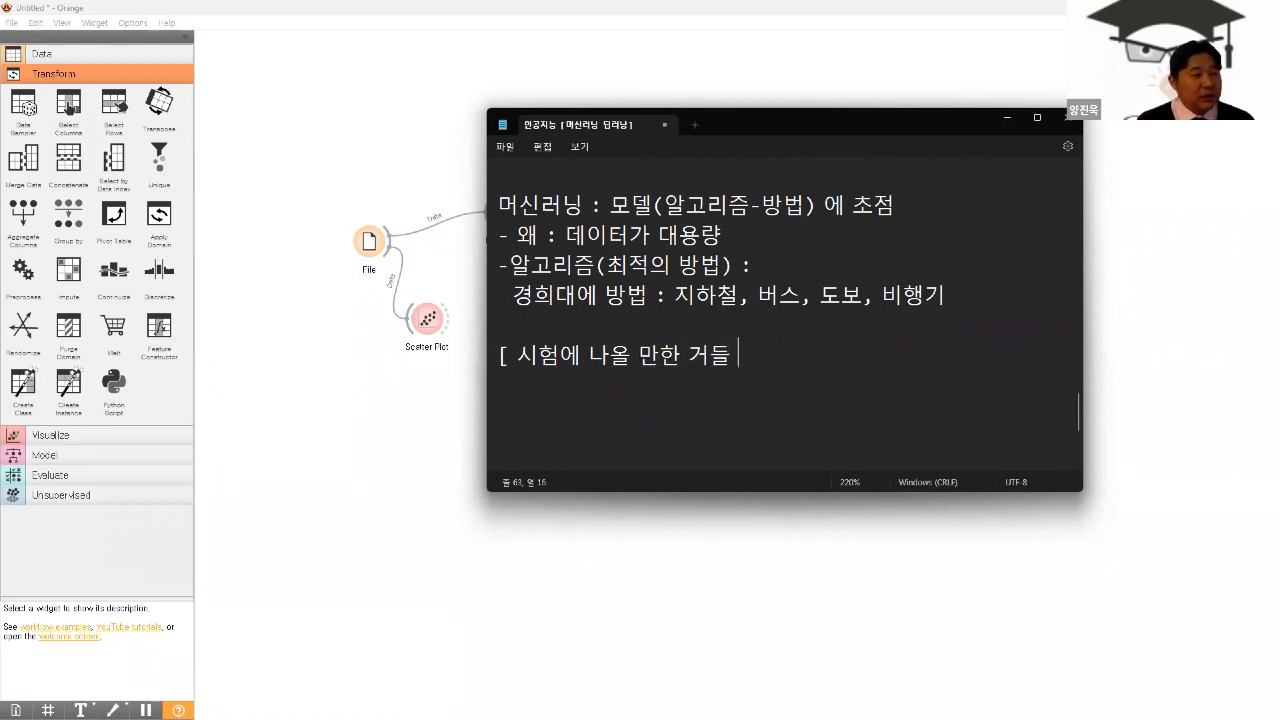
text(- R)
key(BackSpace)
text(꿀티ㅂ ])
- Add the item "1. 지도학습, 비지도학습, 강화학습 차이는?" under the exam-tips heading and start a line numbered "2."
key(Return)
text(1. )
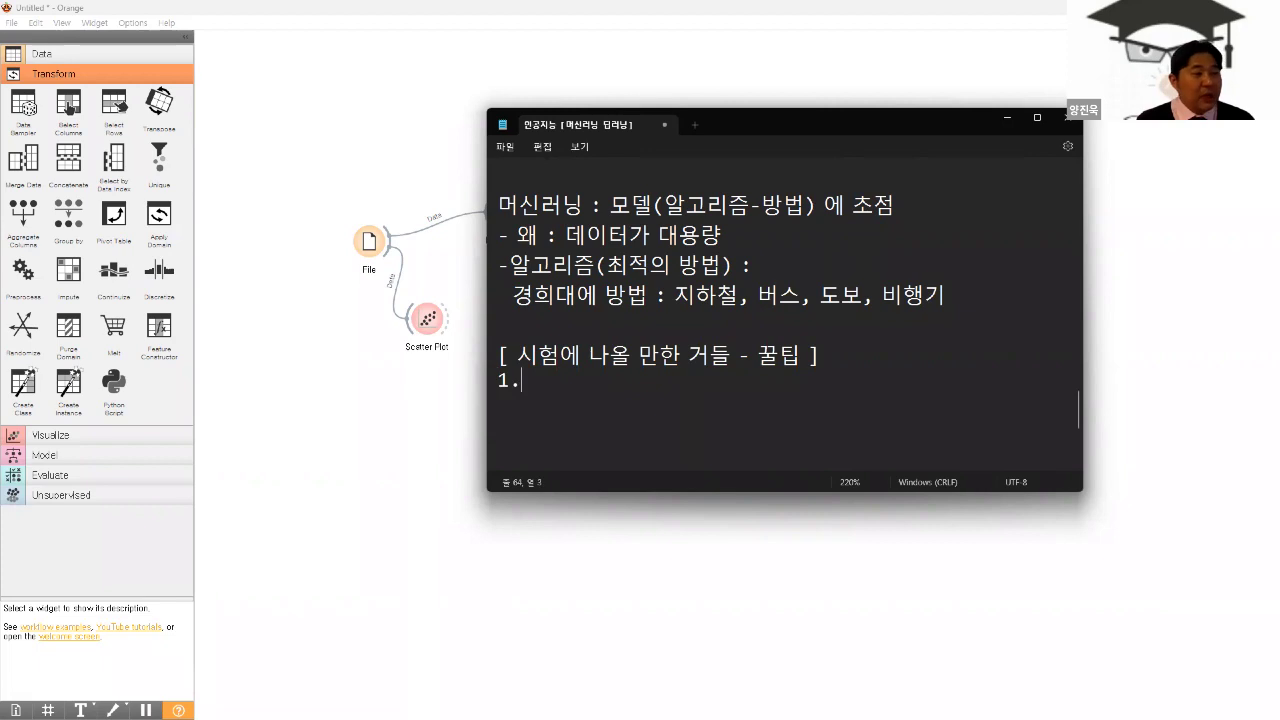
text(지도학)
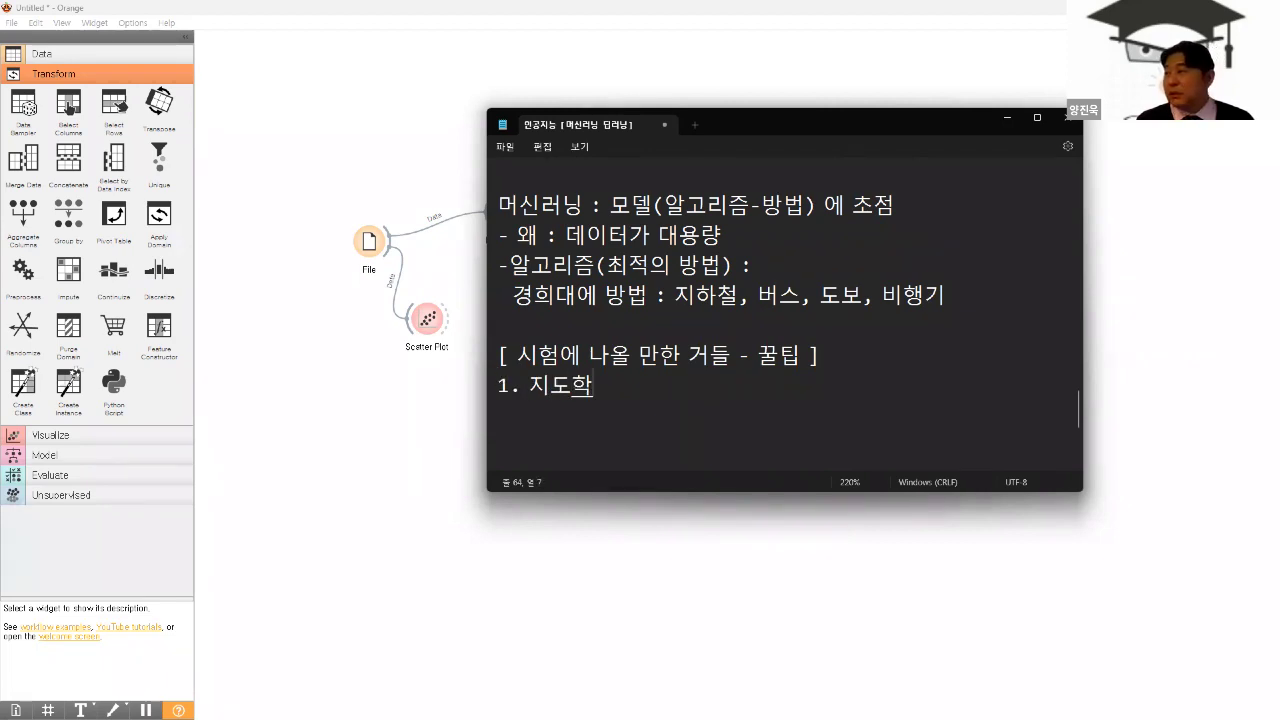
text(습, 빛지도학습, 강ㅎ)
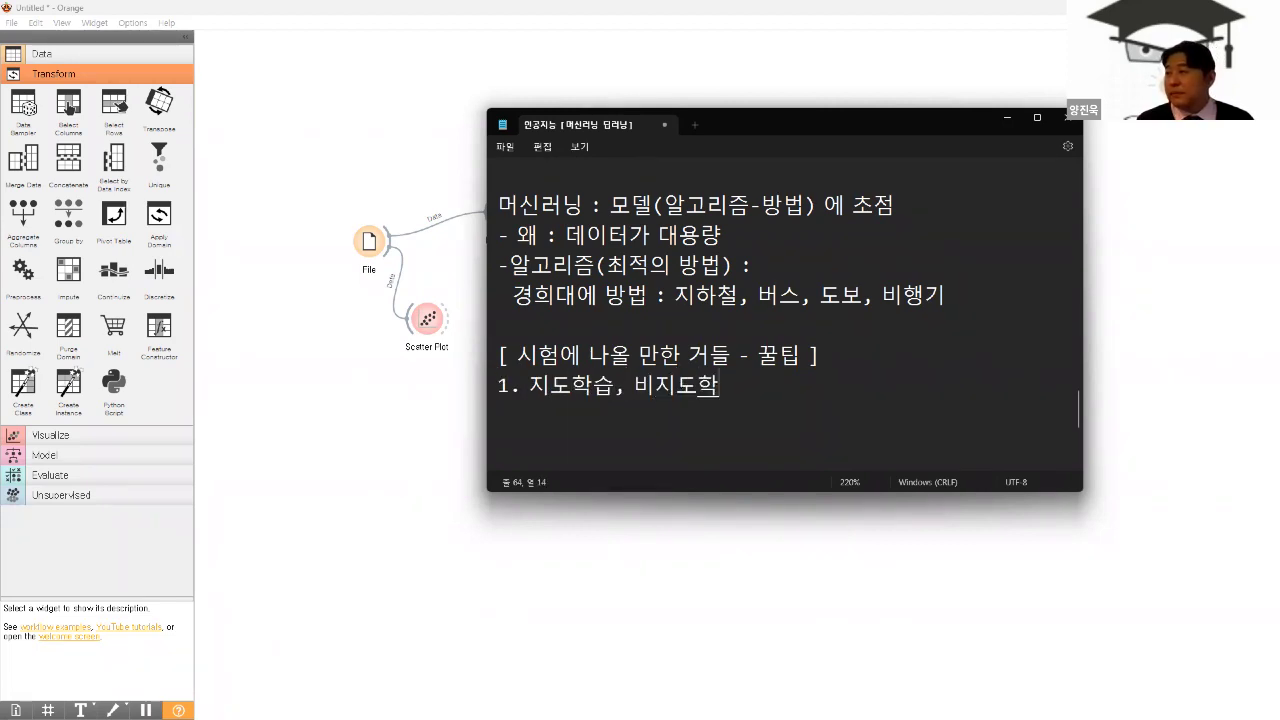
text(화학습 )
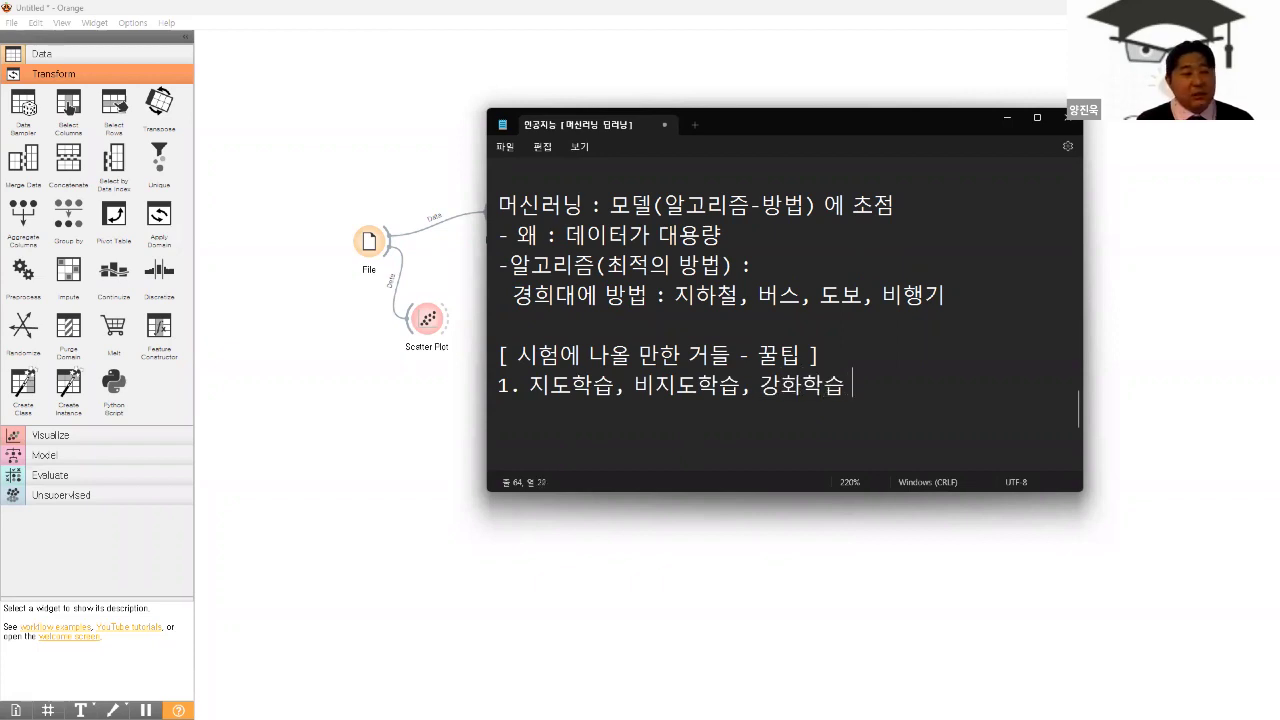
text(차이는?)
key(Return)
text(2. )
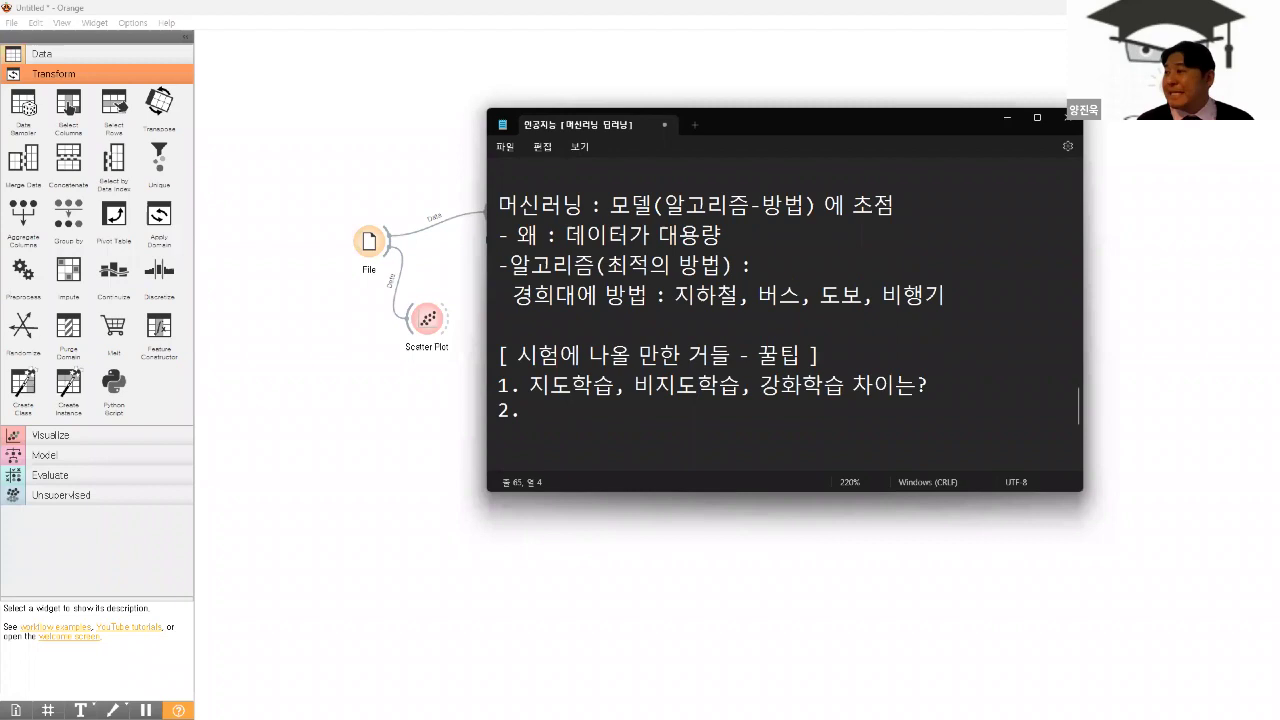
text(머신러닝)
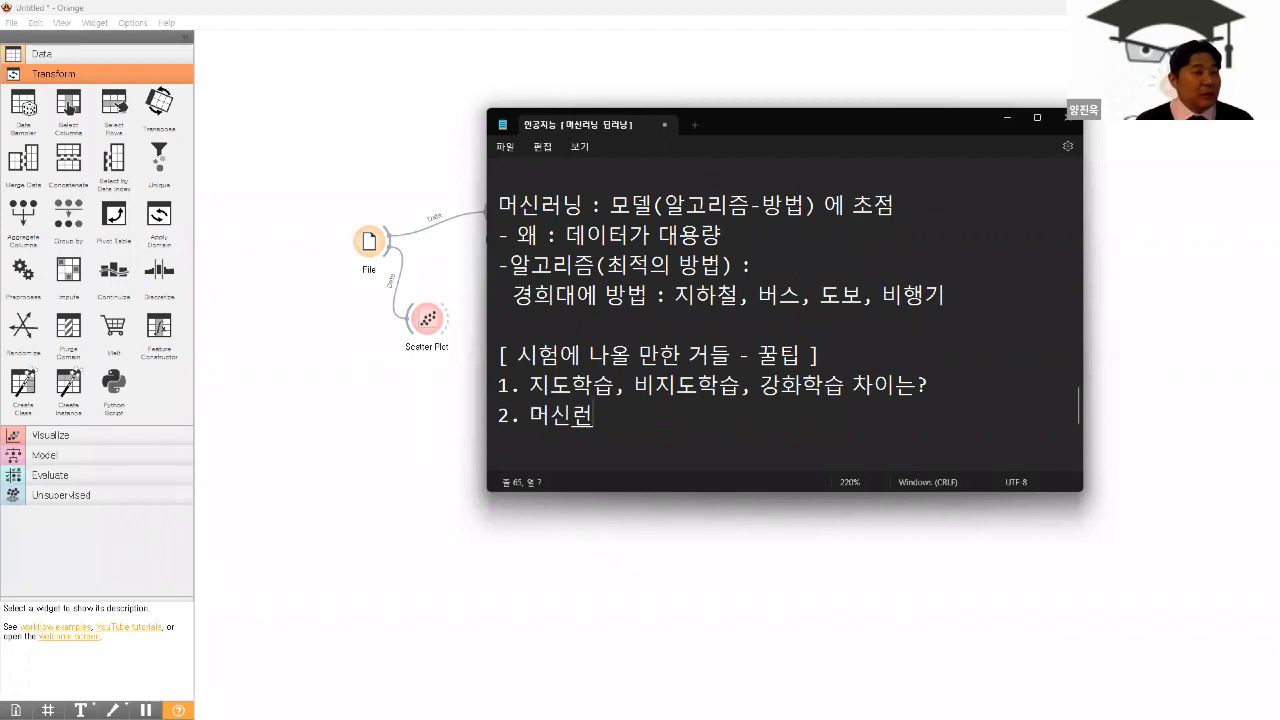
text(과 딥러닝)
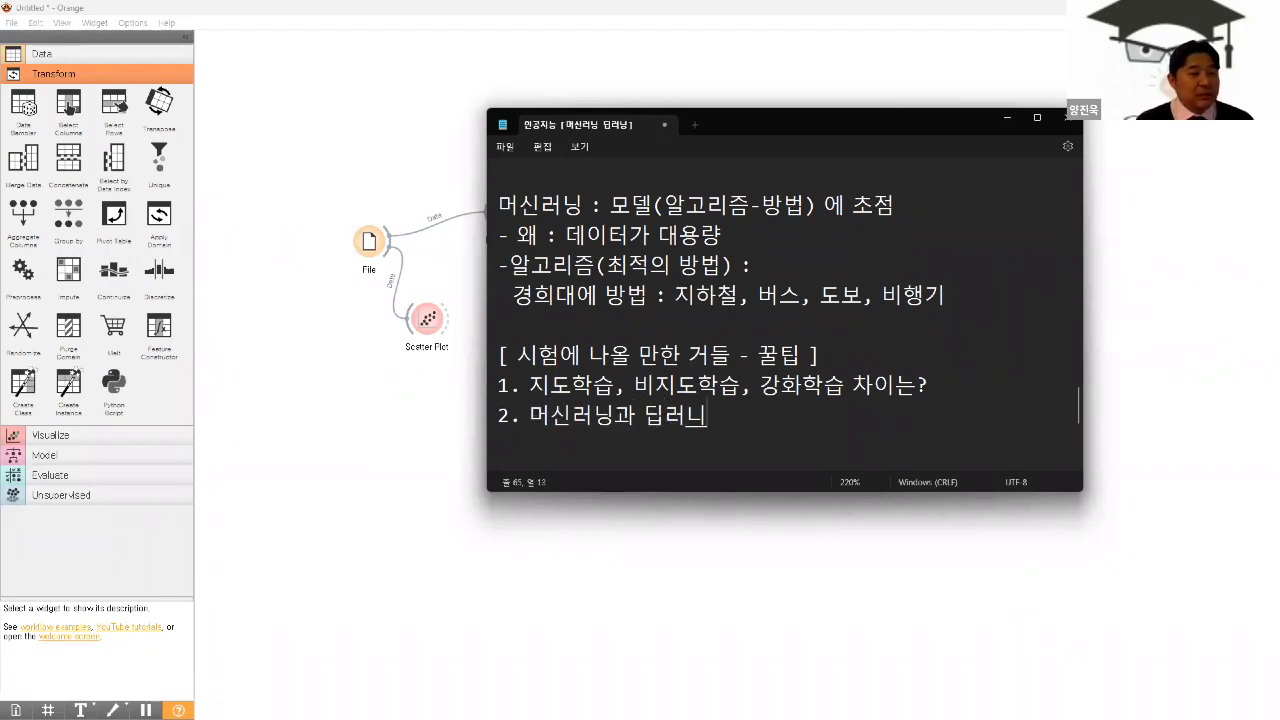
key(Left)
key(Left)
key(Left)
key(Left)
key(Left)
key(Left)
key(Left)
key(Left)
key(Left)
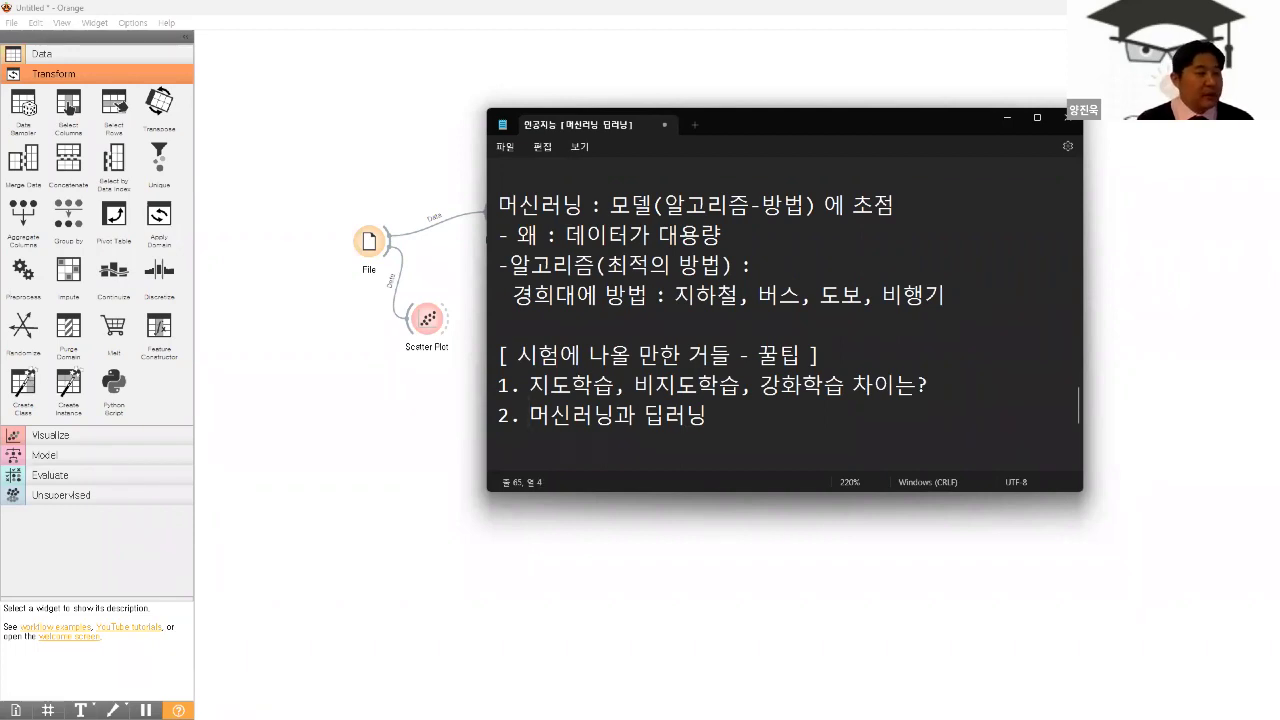
key(Delete)
key(Delete)
key(Delete)
key(Delete)
key(Delete)
key(Delete)
key(Delete)
key(Delete)
key(Delete)
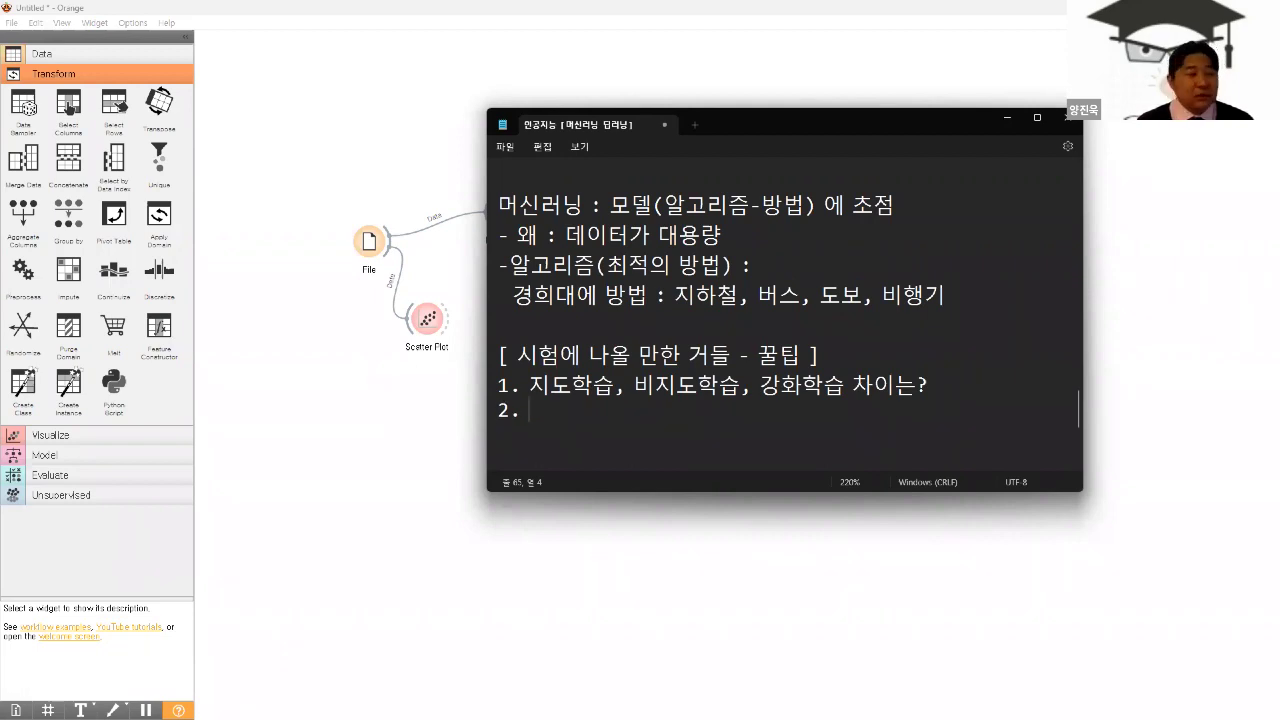
- Write "기초통계와 머신러닝의 차이는?" as item 2 under the exam-tips heading
text(앙)
key(BackSpace)
key(BackSpace)
key(BackSpace)
text(기초)
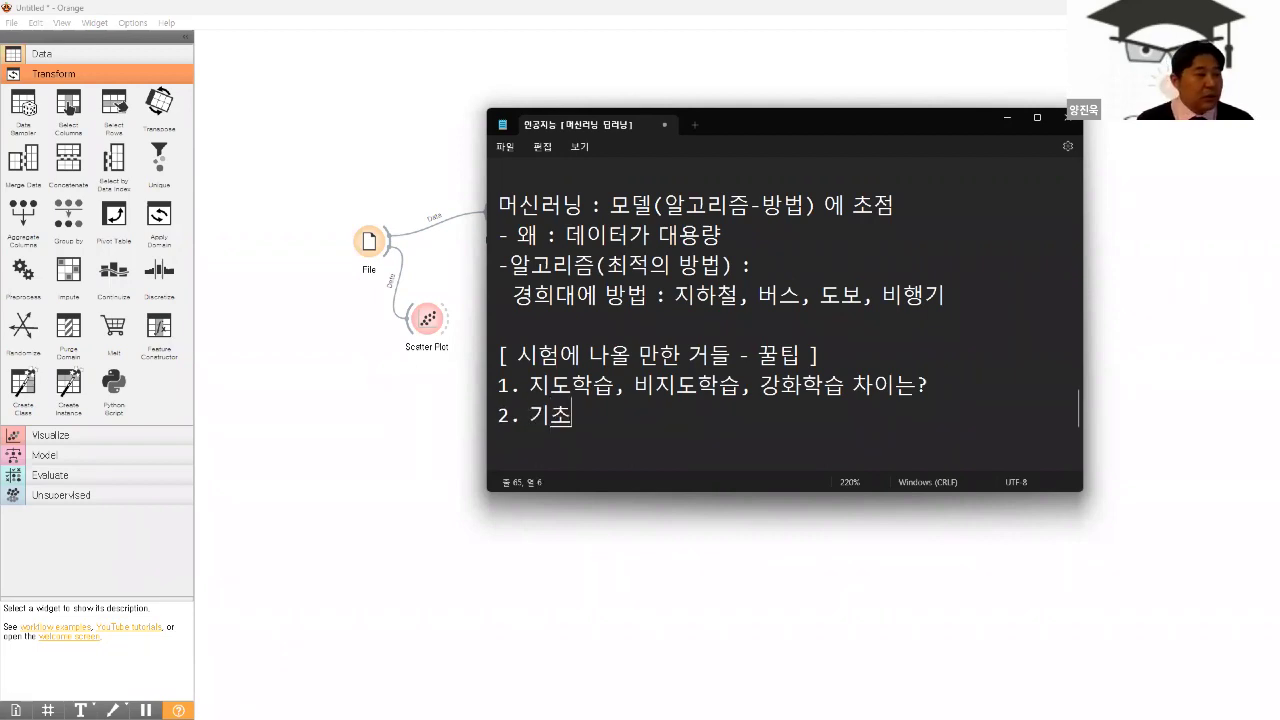
text(통계와 머신러닝)
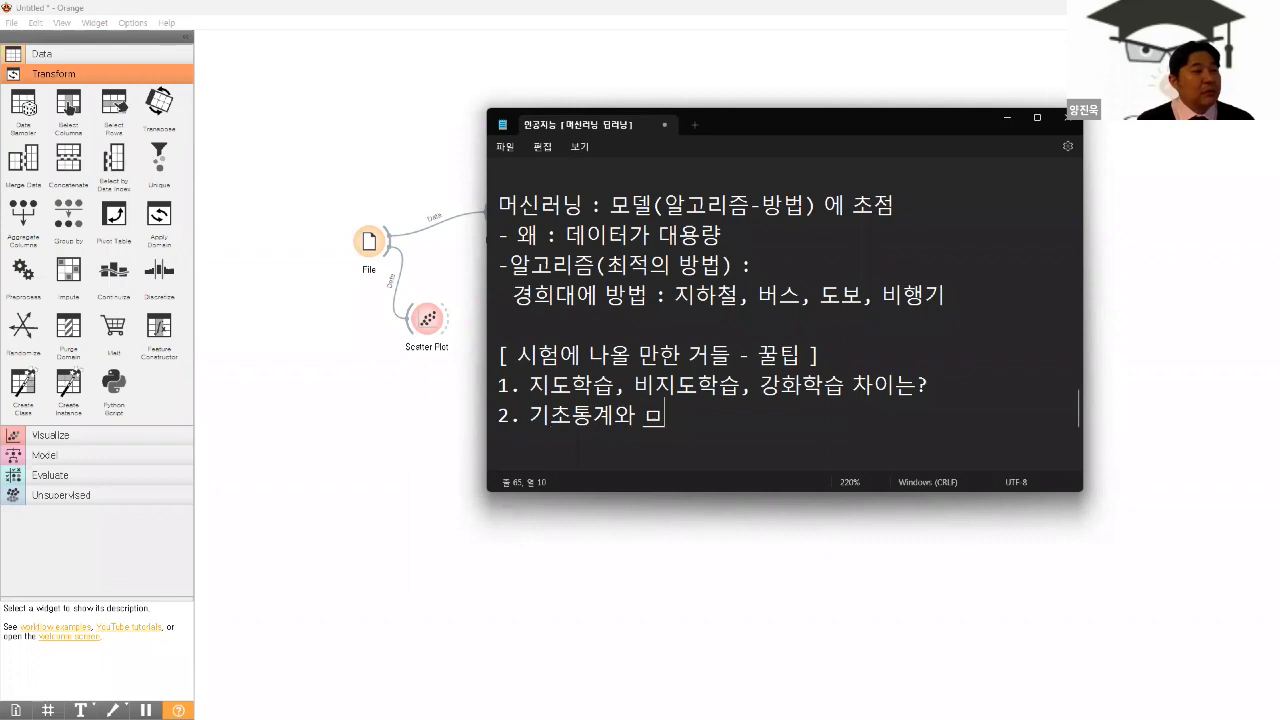
text(의 차이는?)
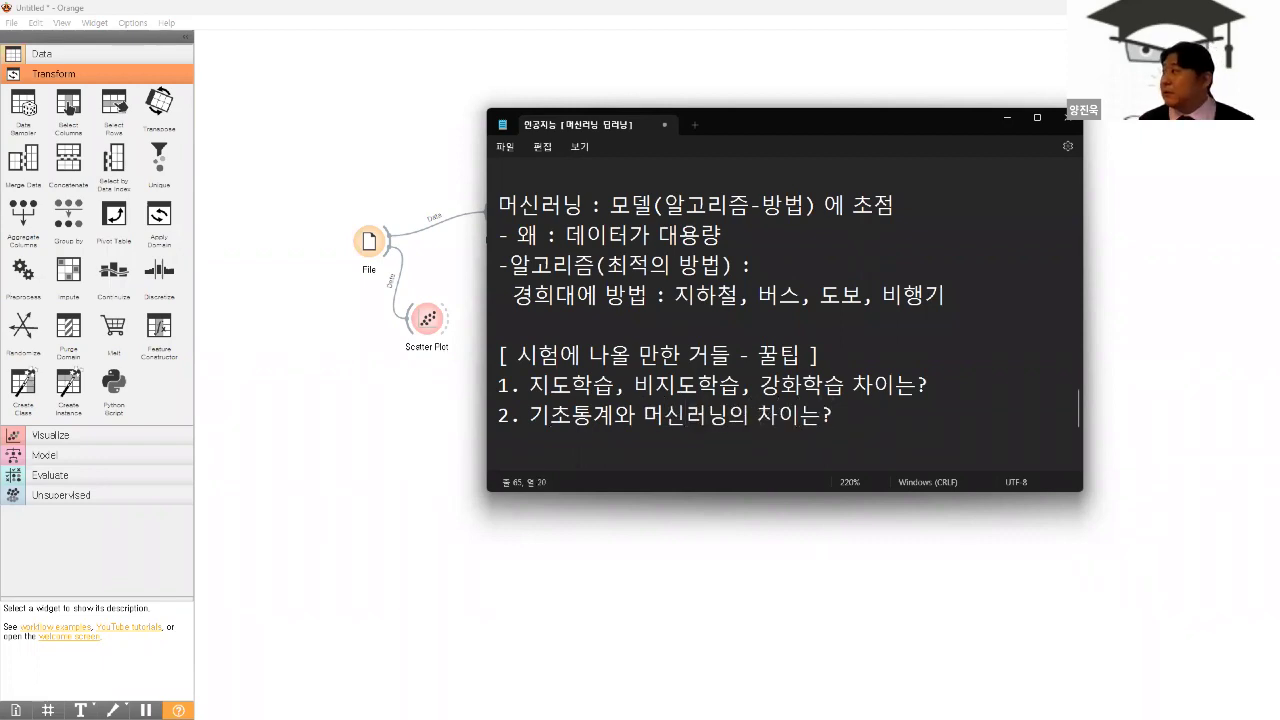
- Insert two more blank lines between the 경희대에 방법 line and the exam-tips heading
key(Down)
key(Up)
key(Up)
key(Up)
key(Up)
key(Down)
key(Down)
key(Down)
key(Down)
key(Up)
key(Up)
key(Up)
key(Up)
key(Return)
key(Return)
key(Up)
key(Up)
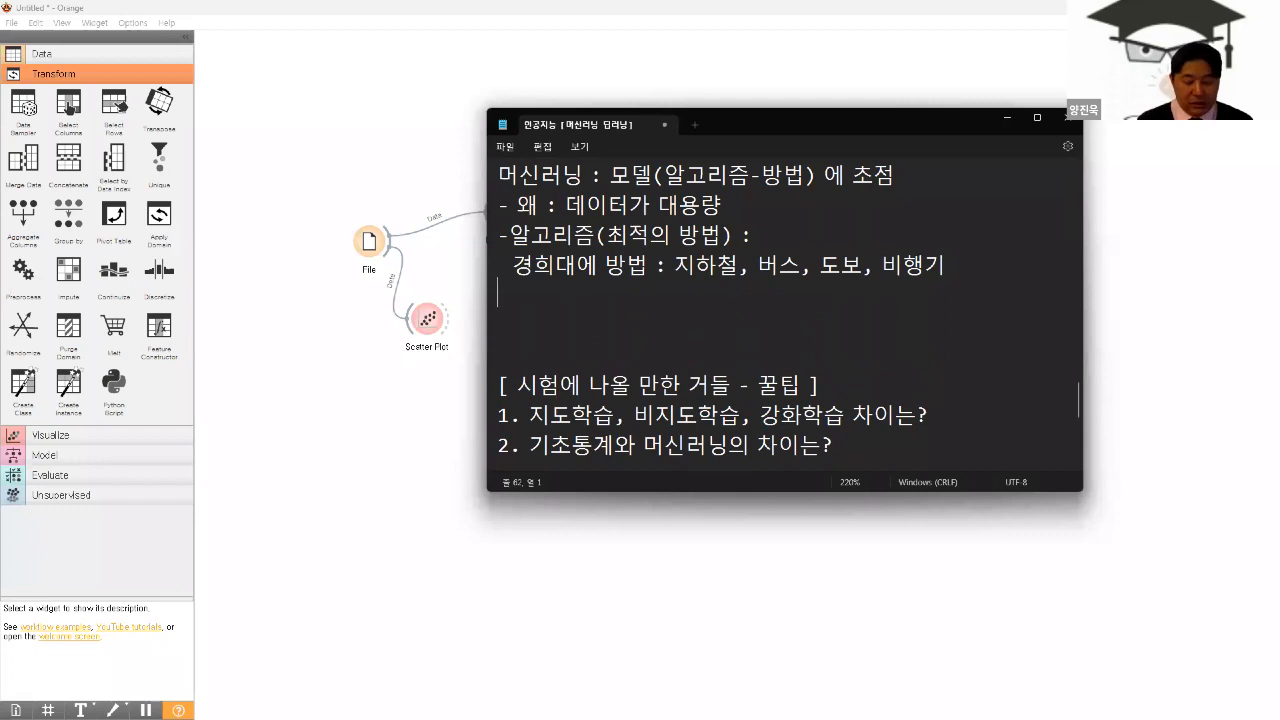
- Add the dashed item "- 데이터를 쪼개요 ( 훈련용 데이터, 테스트 데이터 )" directly below the 경희대에 방법 line
text(- ㅇ)
key(BackSpace)
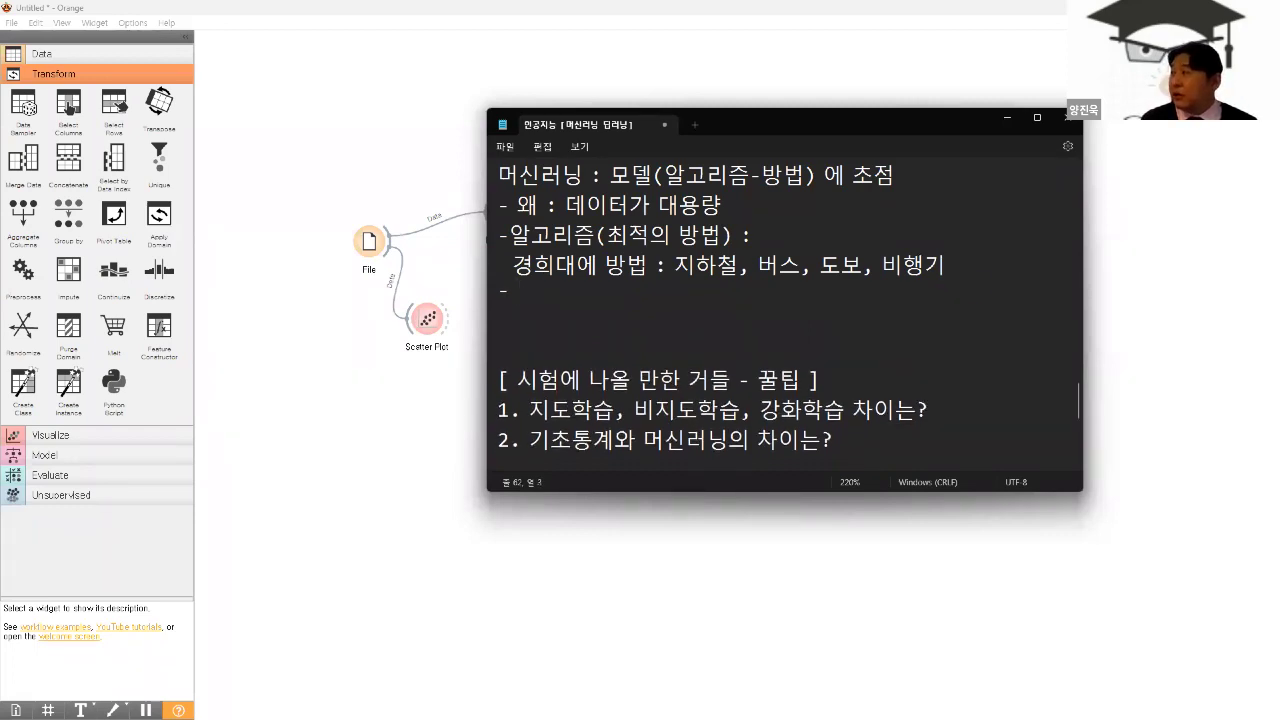
text(데이터를 )
text(쪽)
text(개요 ( )
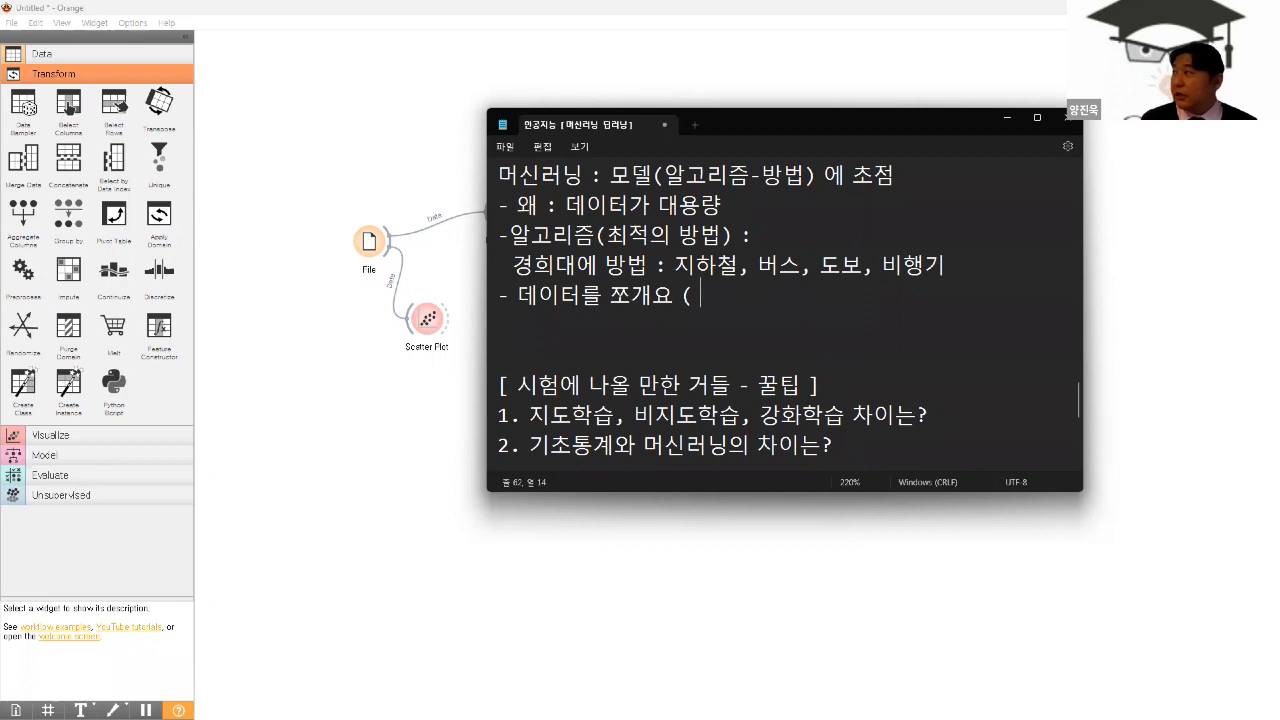
text(다)
key(BackSpace)
key(BackSpace)
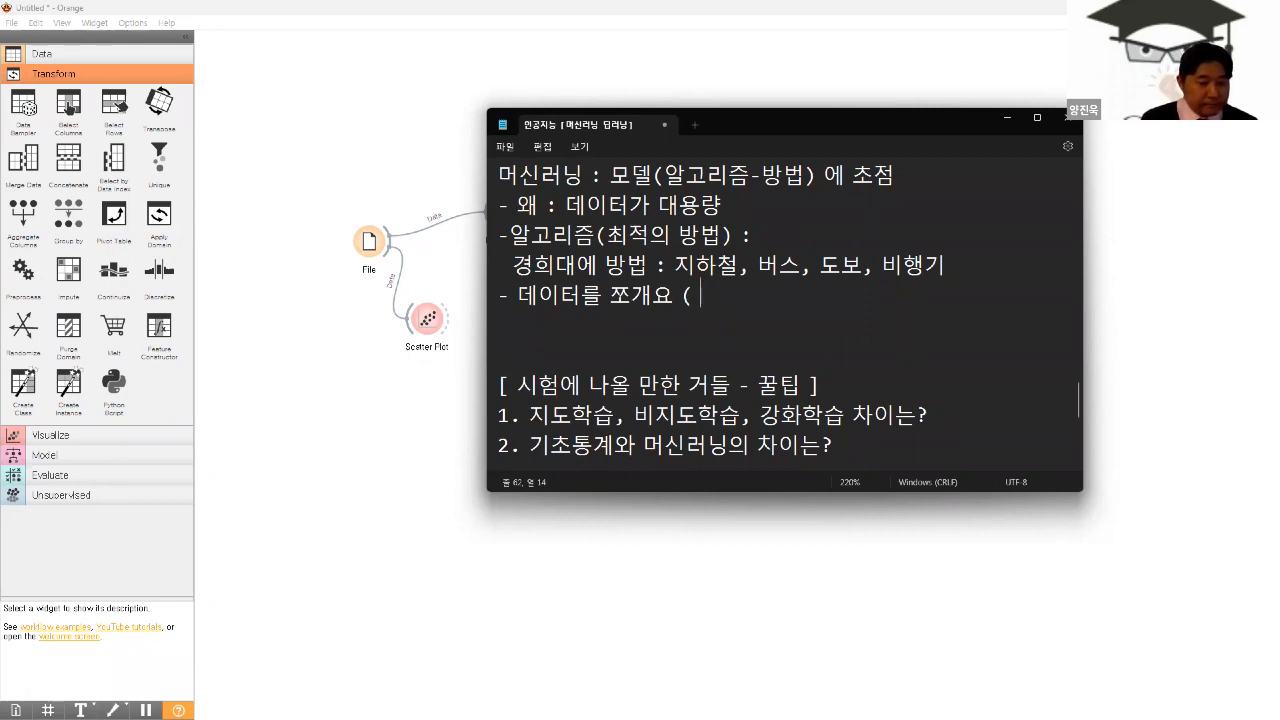
text(훈련용)
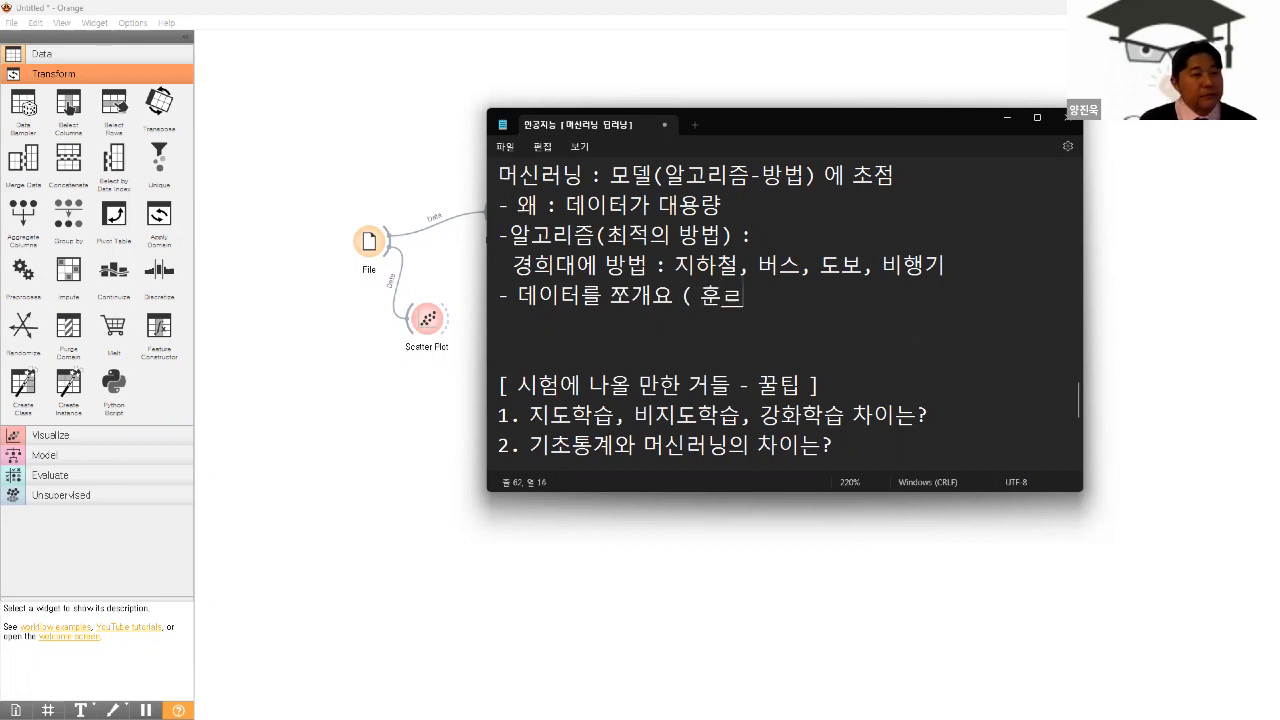
text( 데이터, )
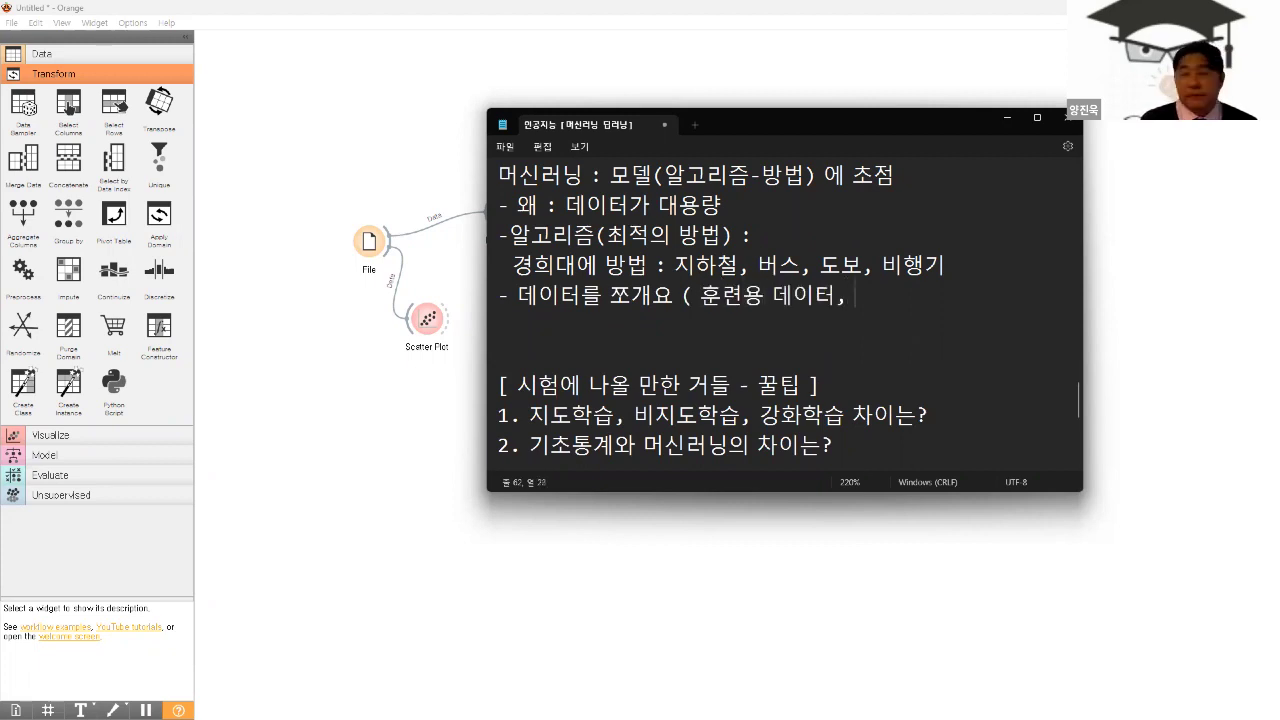
text(테스트 데이터)
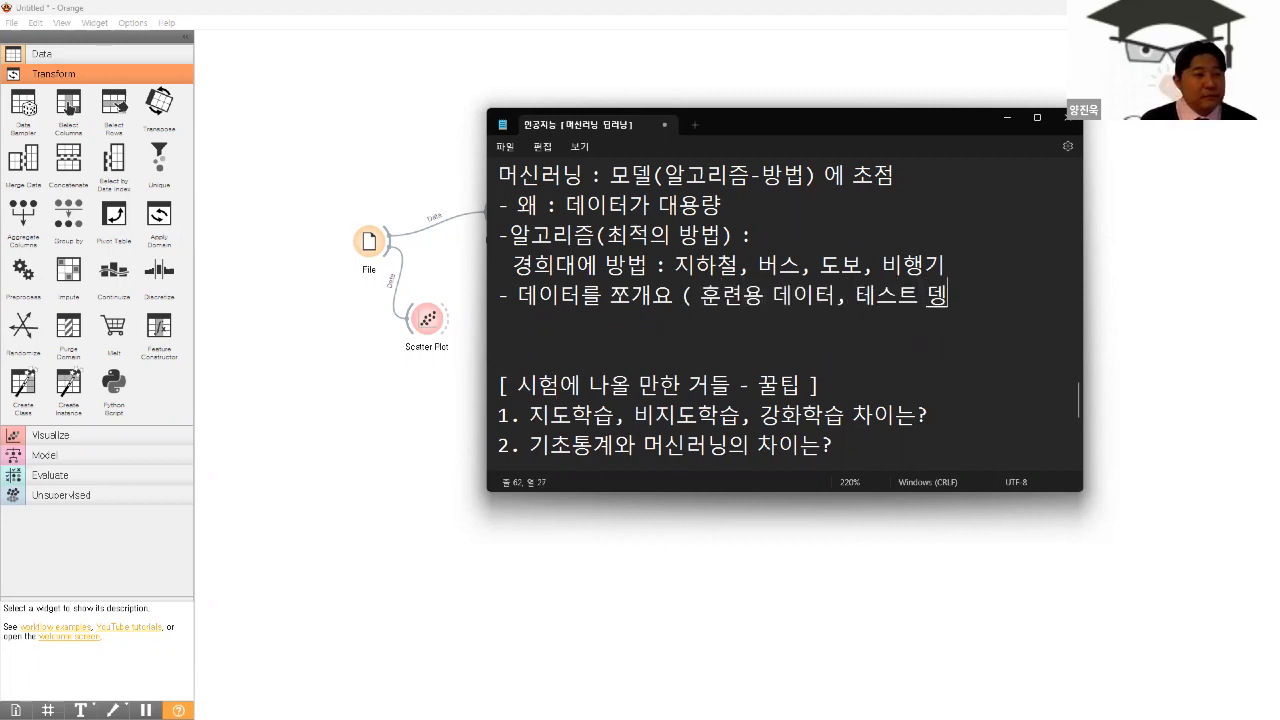
text( ))
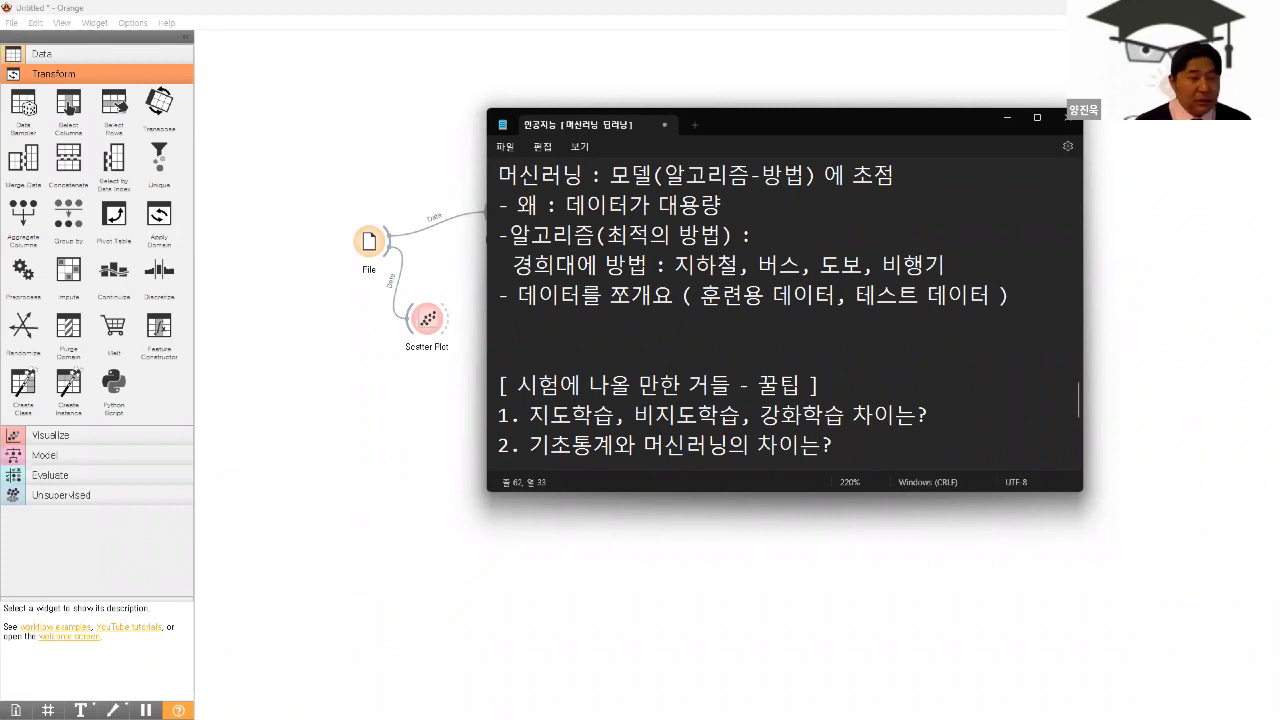
- Add the line "훈련용 데이터 >> 데이터 훈련시키기 >> 모델 구축" below the 데이터를 쪼개요 item, after a blank line
key(Return)
key(Return)
text(를)
key(BackSpace)
text(훈련)
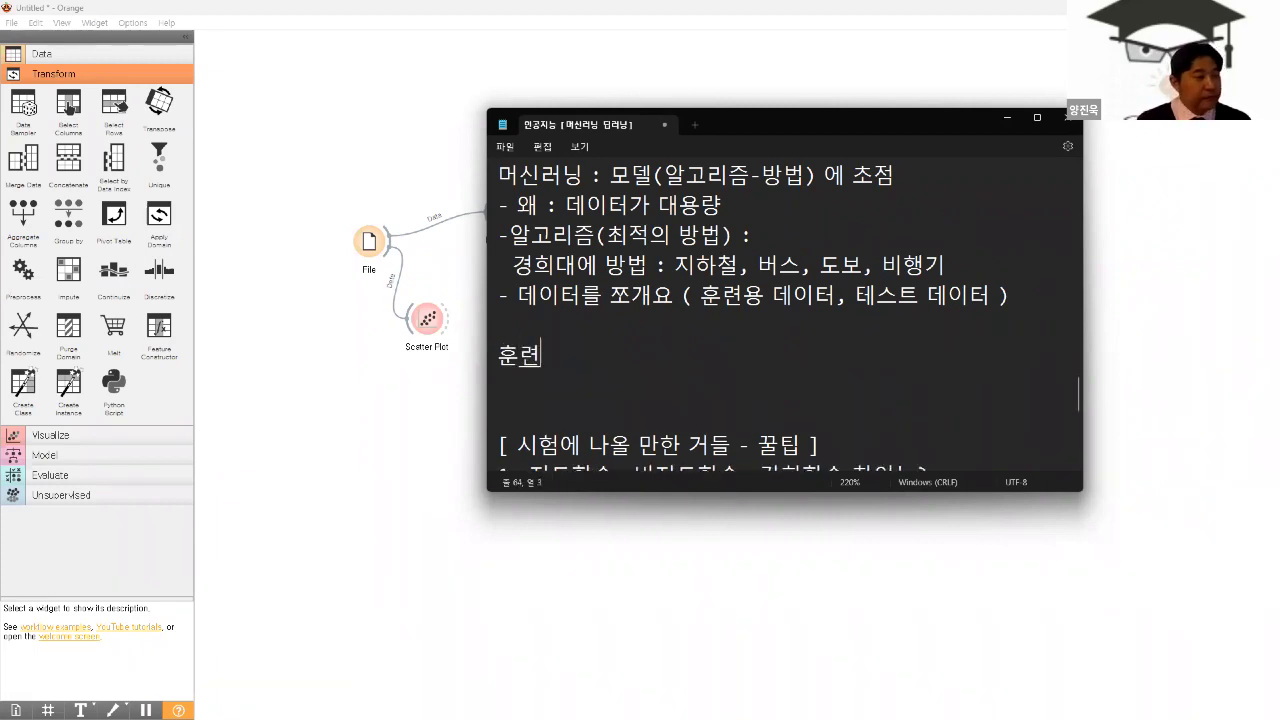
text(용 데이터)
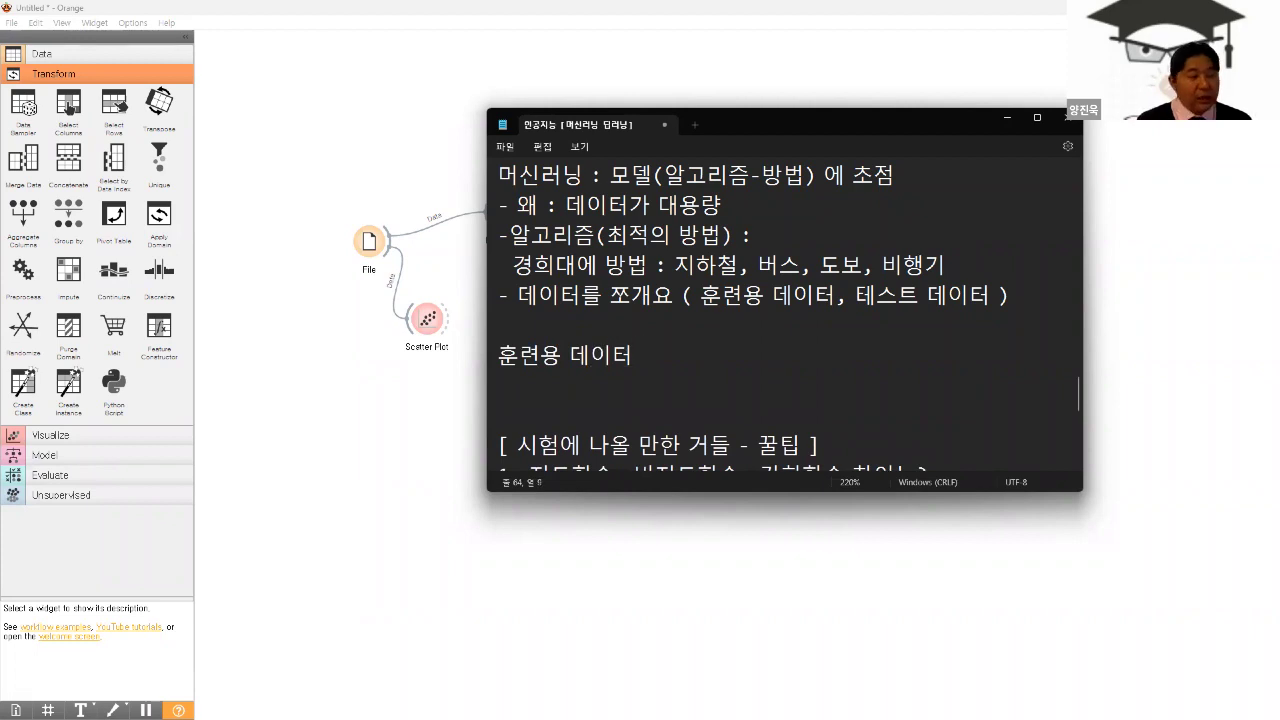
text( >> 훈련)
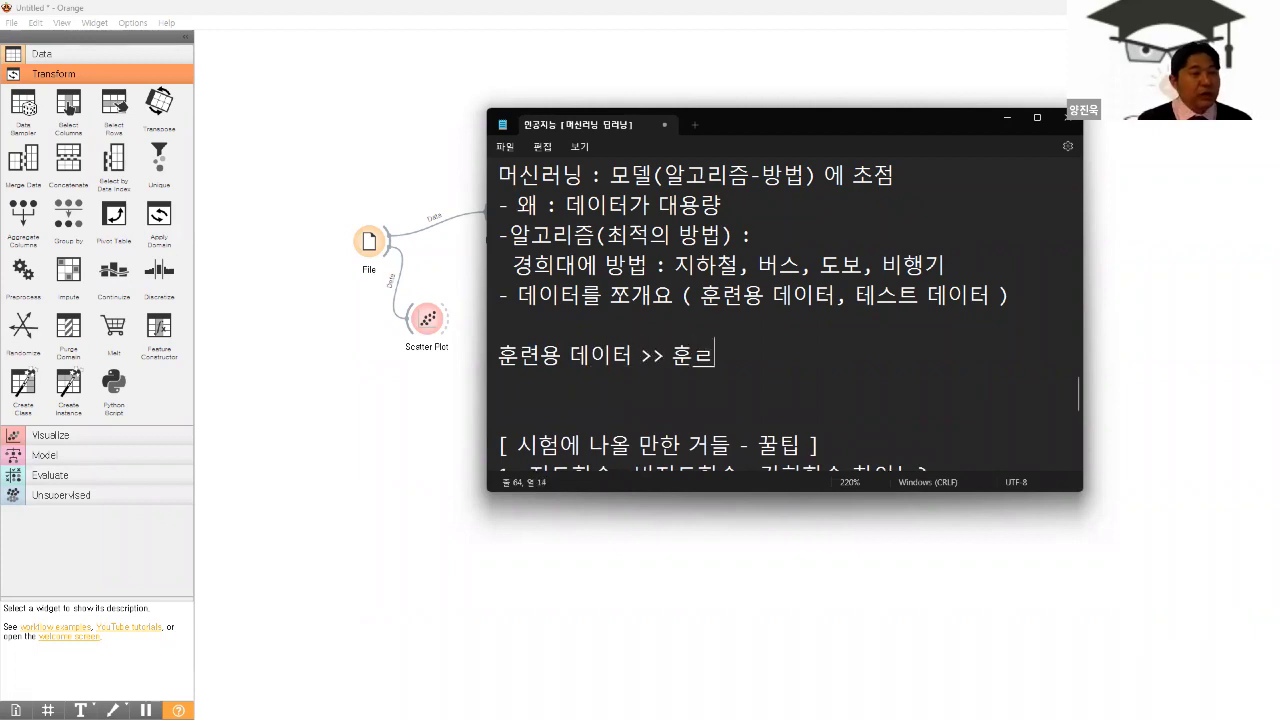
key(BackSpace)
key(BackSpace)
key(BackSpace)
text(데이터 훈련스)
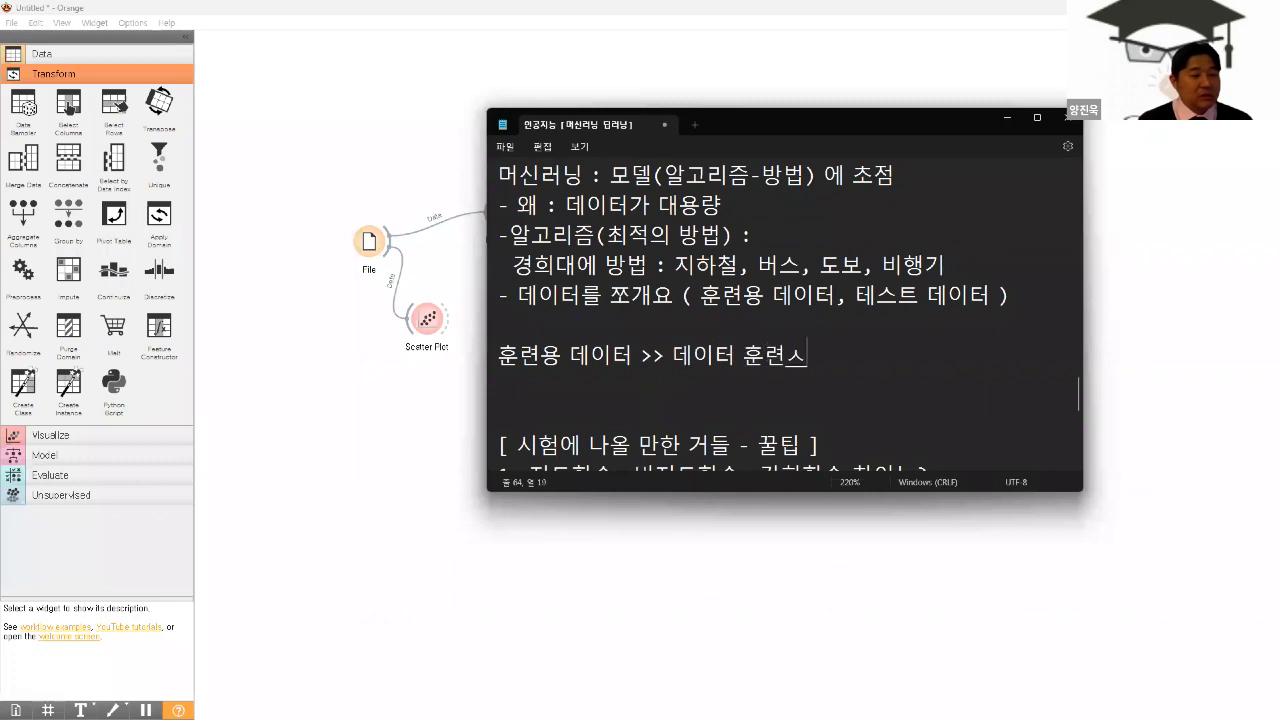
key(BackSpace)
text(시키기 >> ㅇ)
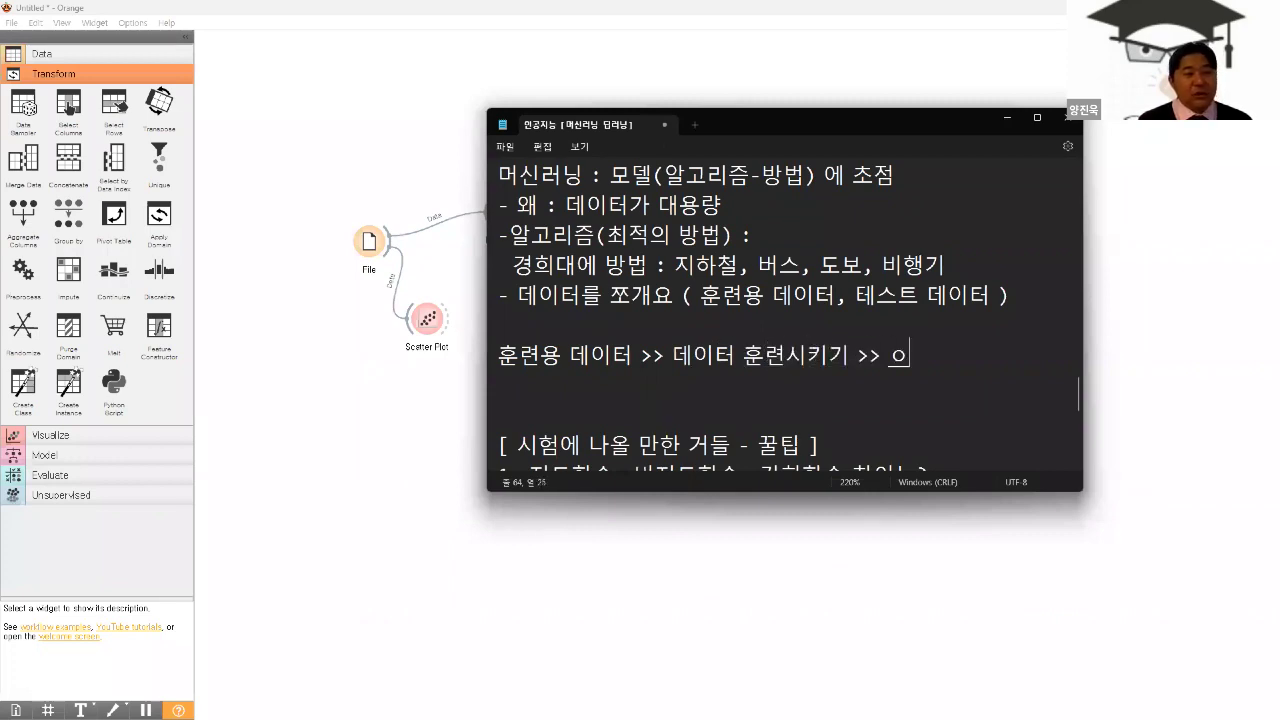
key(BackSpace)
text(모델 구축)
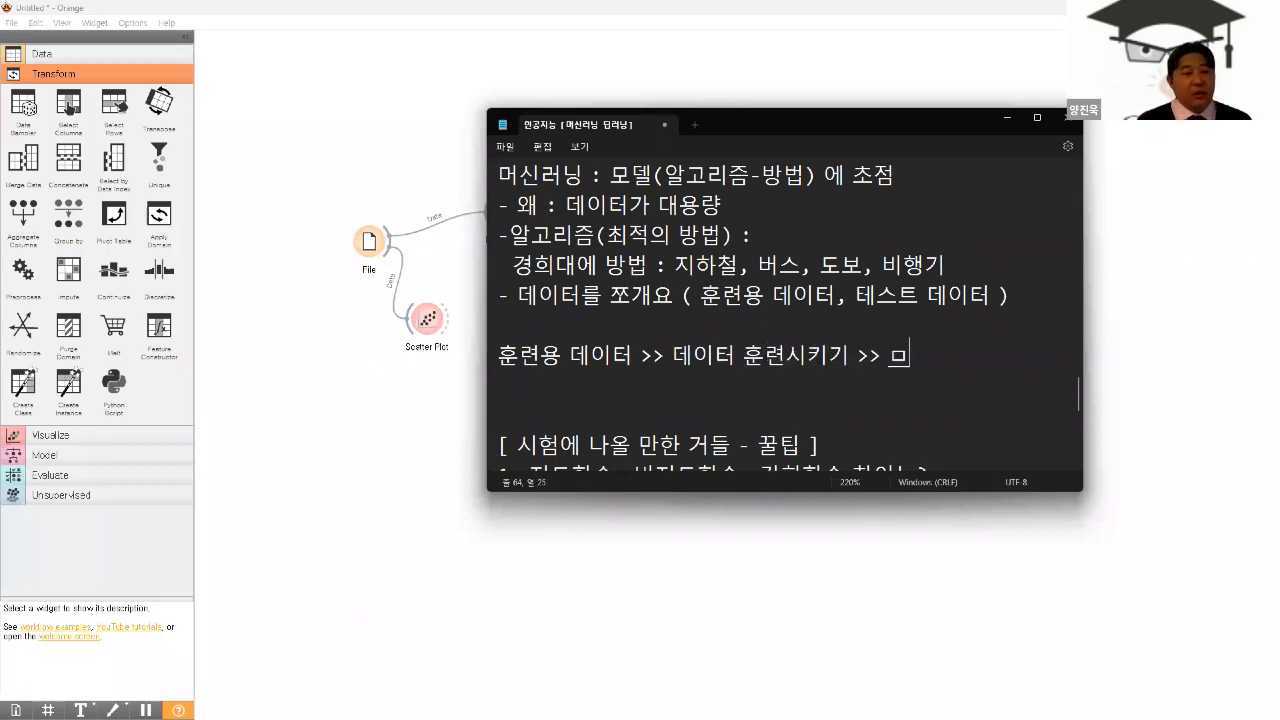
text(ㄱ)
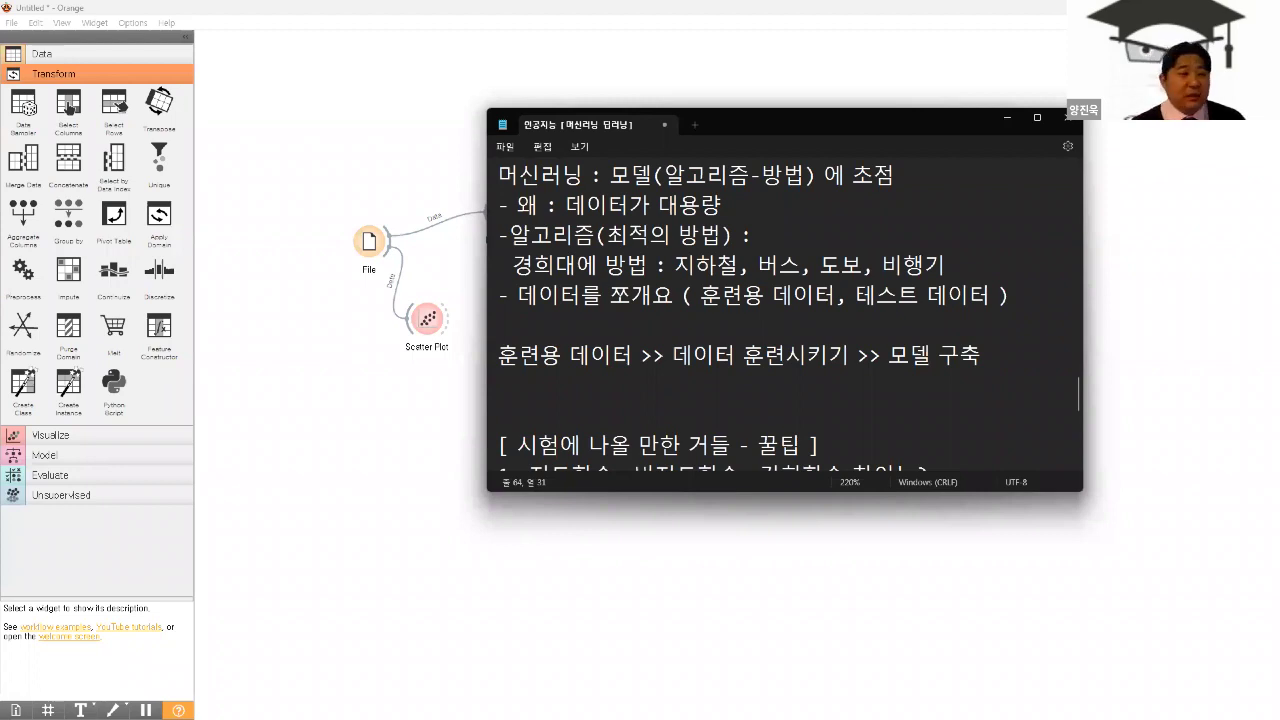
- Add the line "테스트용 데이터 >> 모델 검증" directly below the 훈련용 데이터 line
click(981, 355)
key(Return)
key(Return)
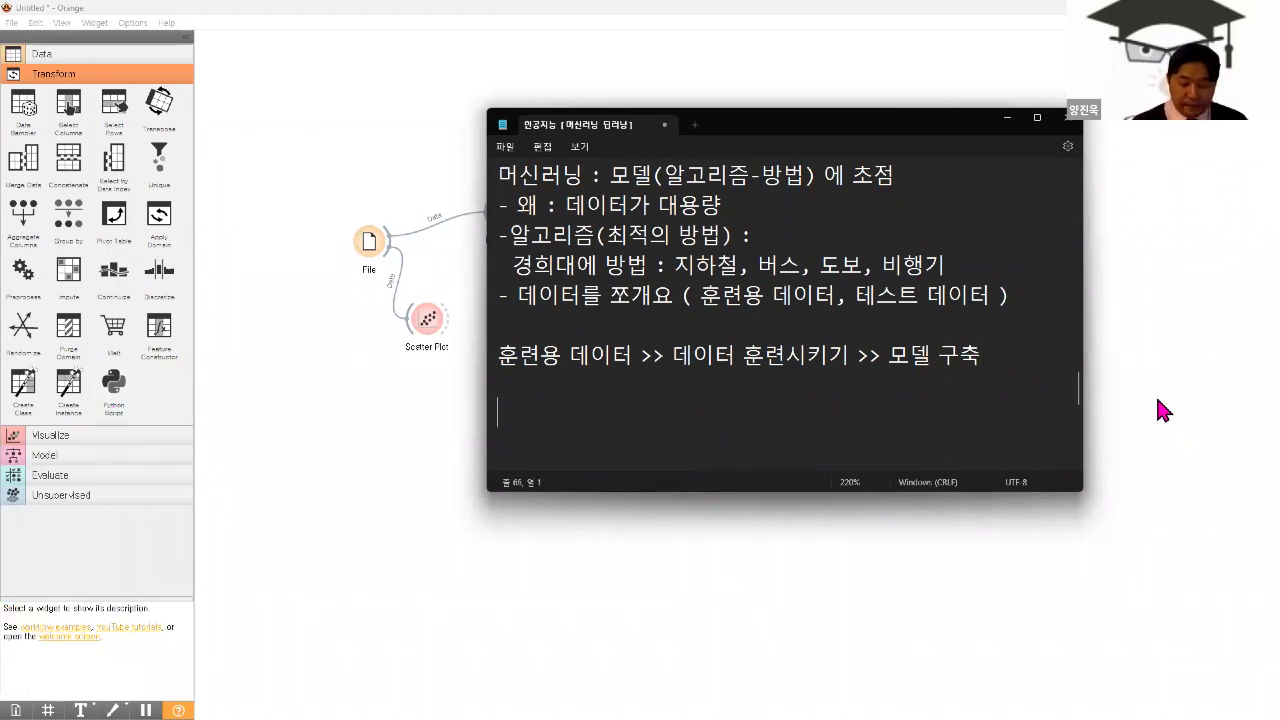
key(BackSpace)
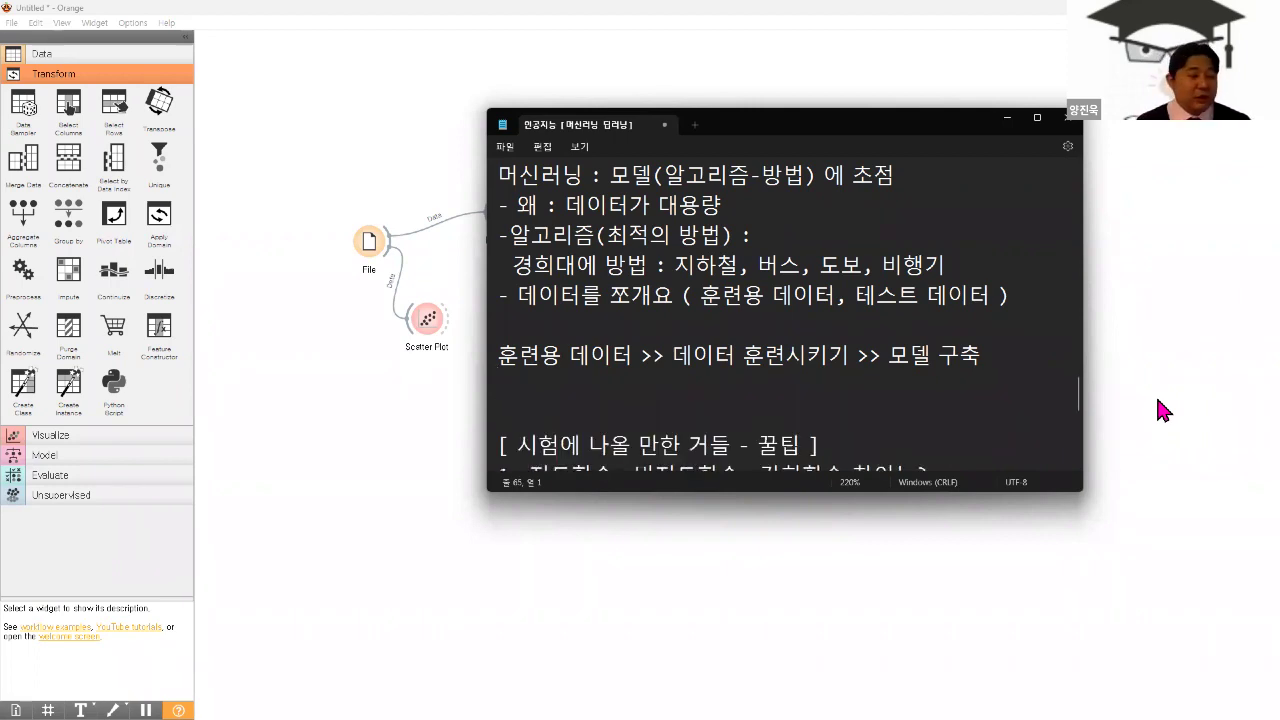
text(앞)
key(BackSpace)
key(BackSpace)
key(BackSpace)
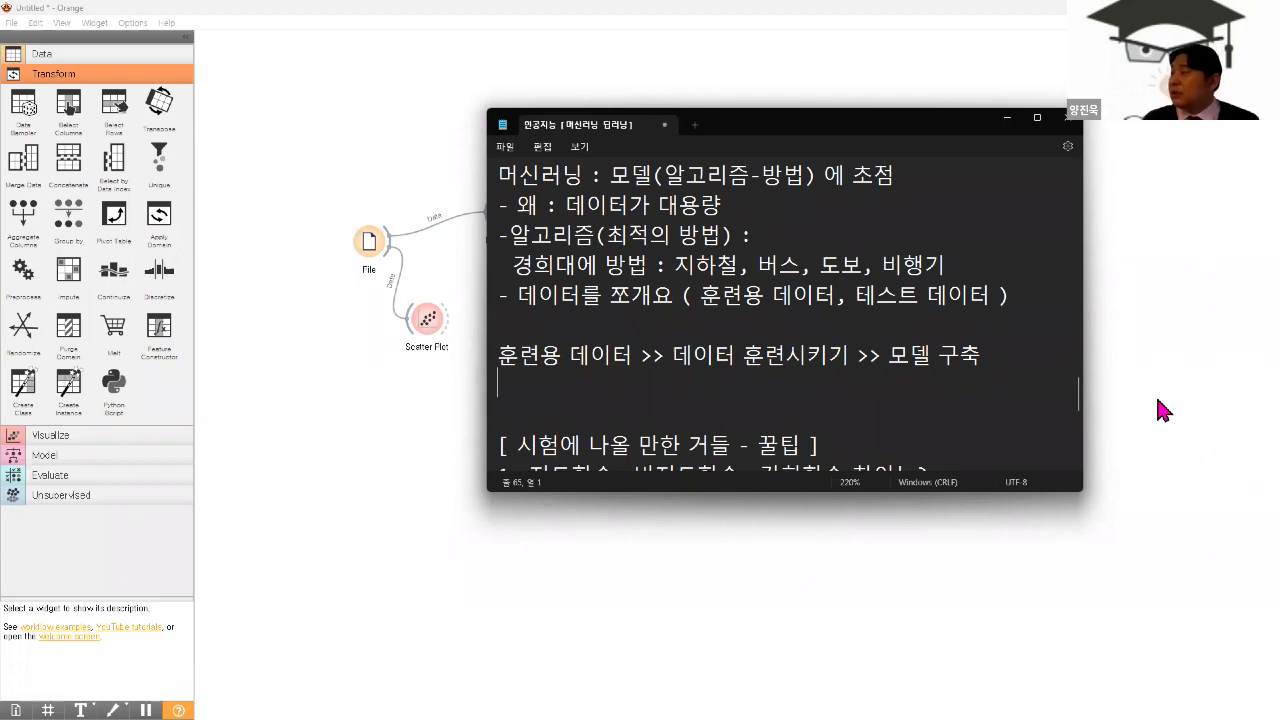
text(ㅇ)
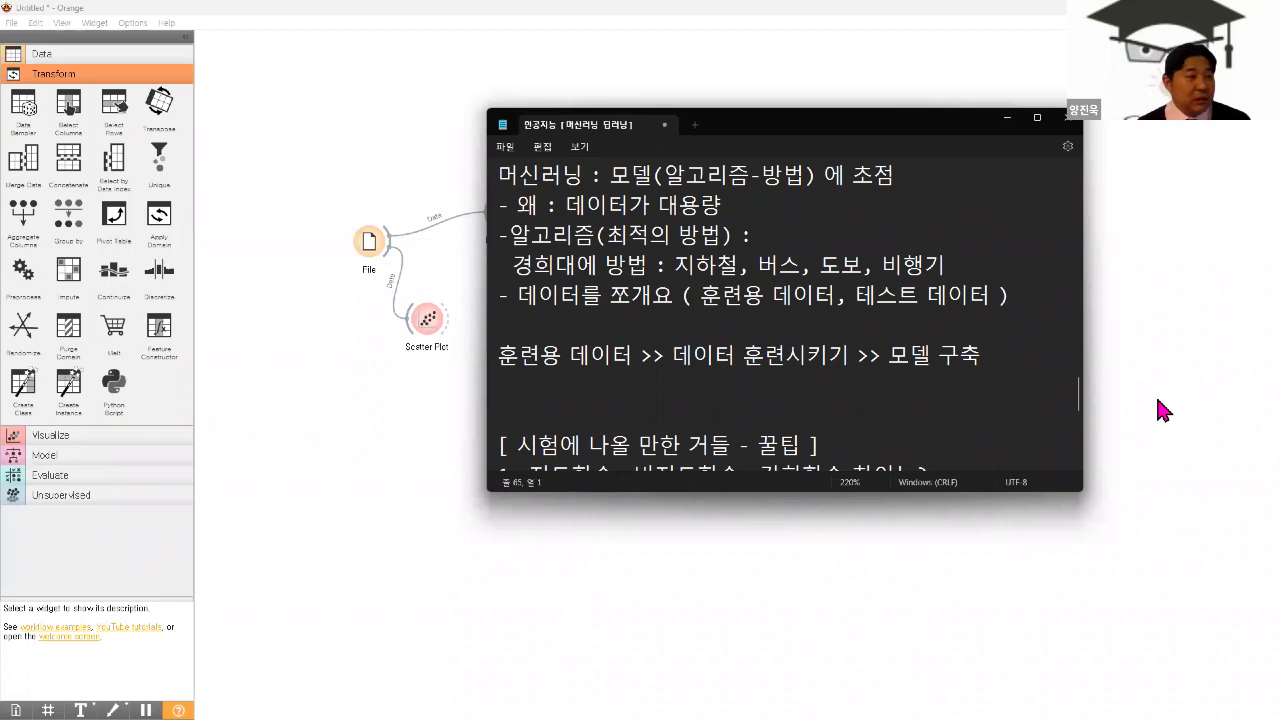
text(학습)
key(BackSpace)
key(BackSpace)
text(테스트용 )
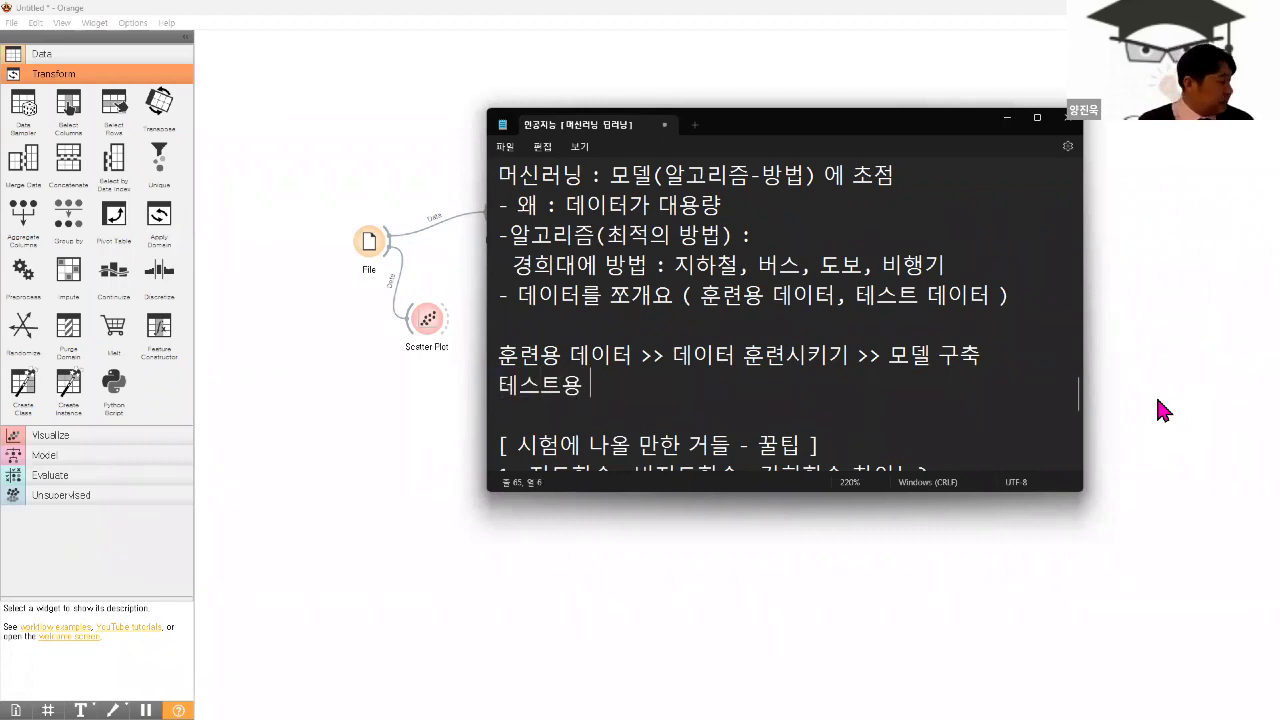
text(데이터 )
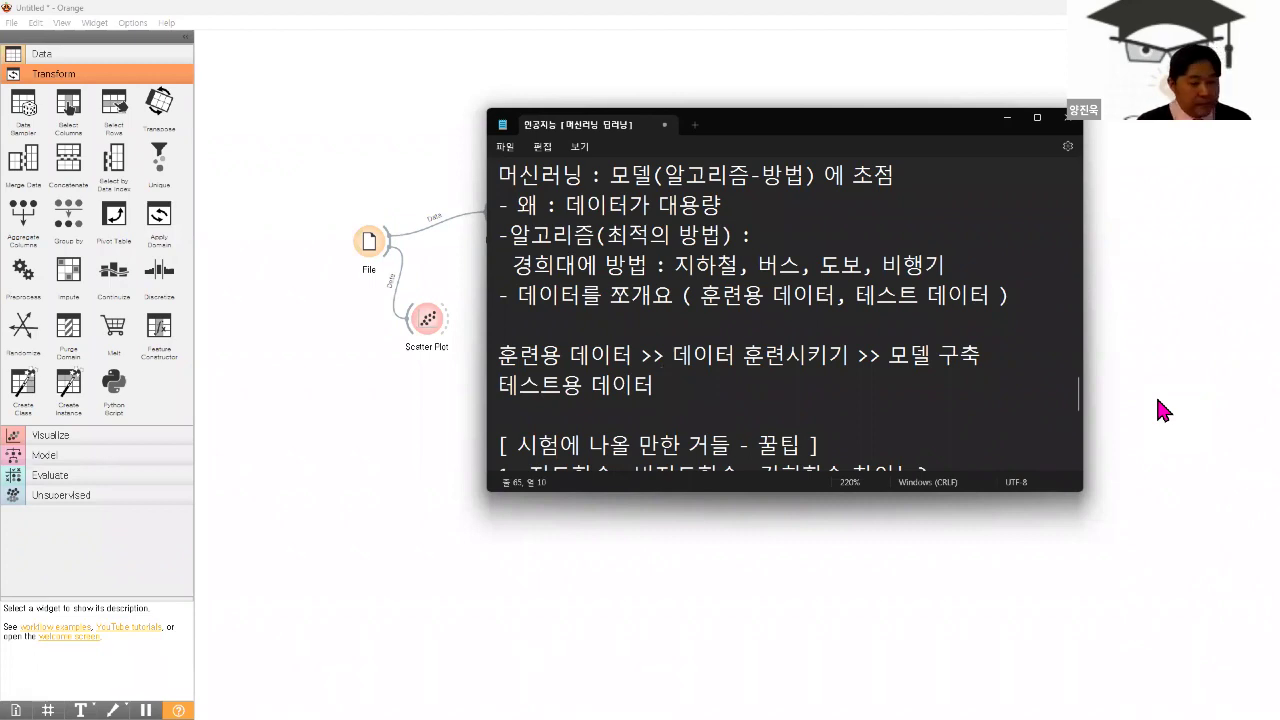
text(>> 모델 그)
text(증)
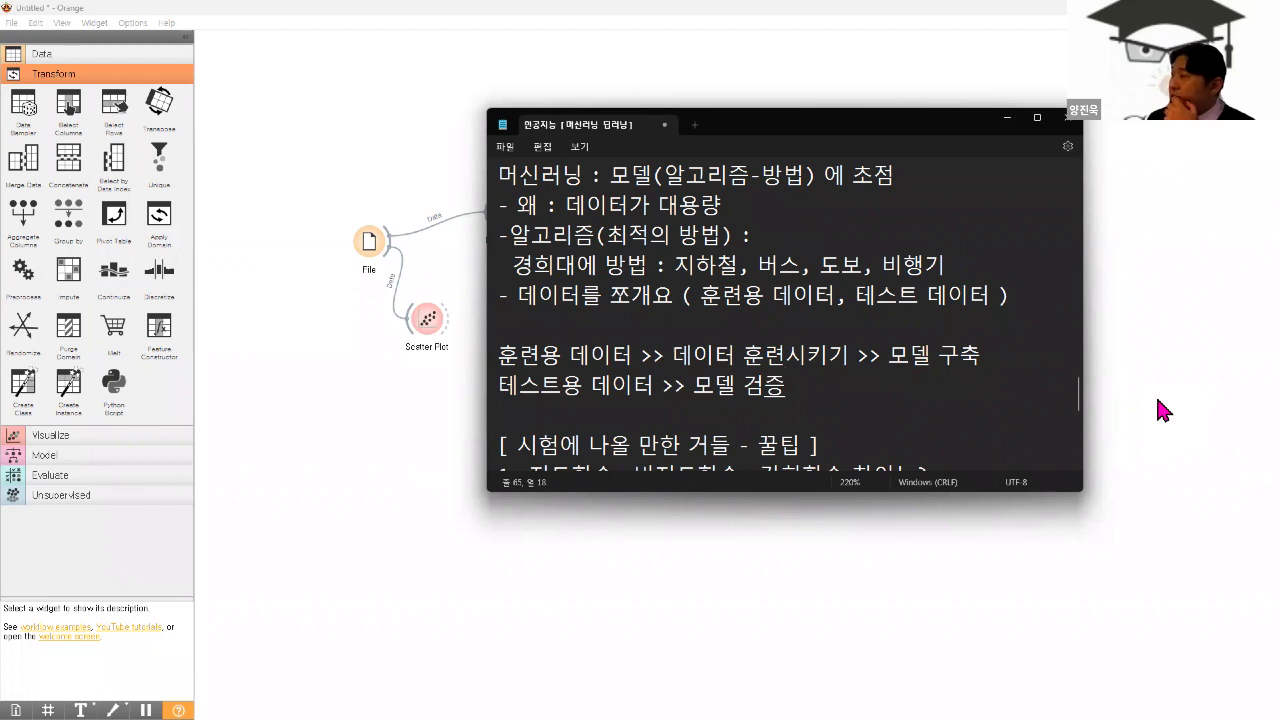
- Insert two blank lines below the 테스트용 데이터 line
key(Return)
key(Return)
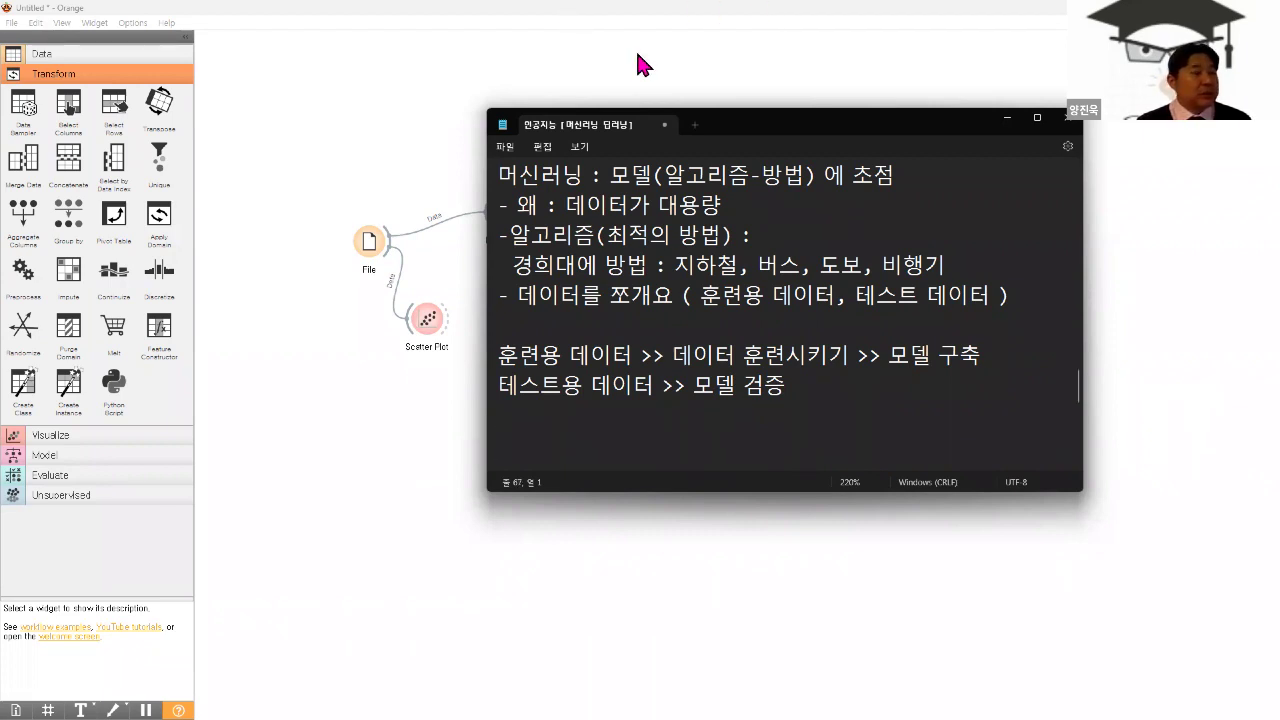
- Move the notes window aside to free space on the Orange canvas for sketching
drag(578, 200, 578, 226)
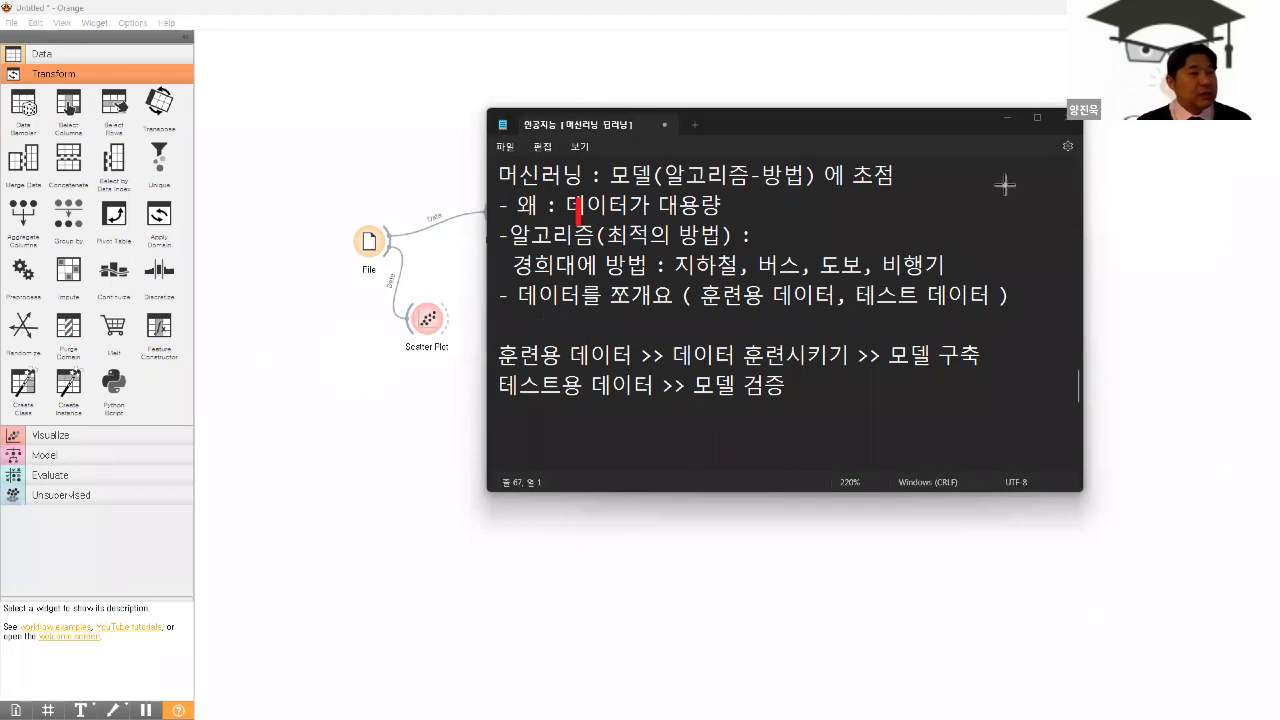
click(843, 126)
drag(779, 121, 263, 47)
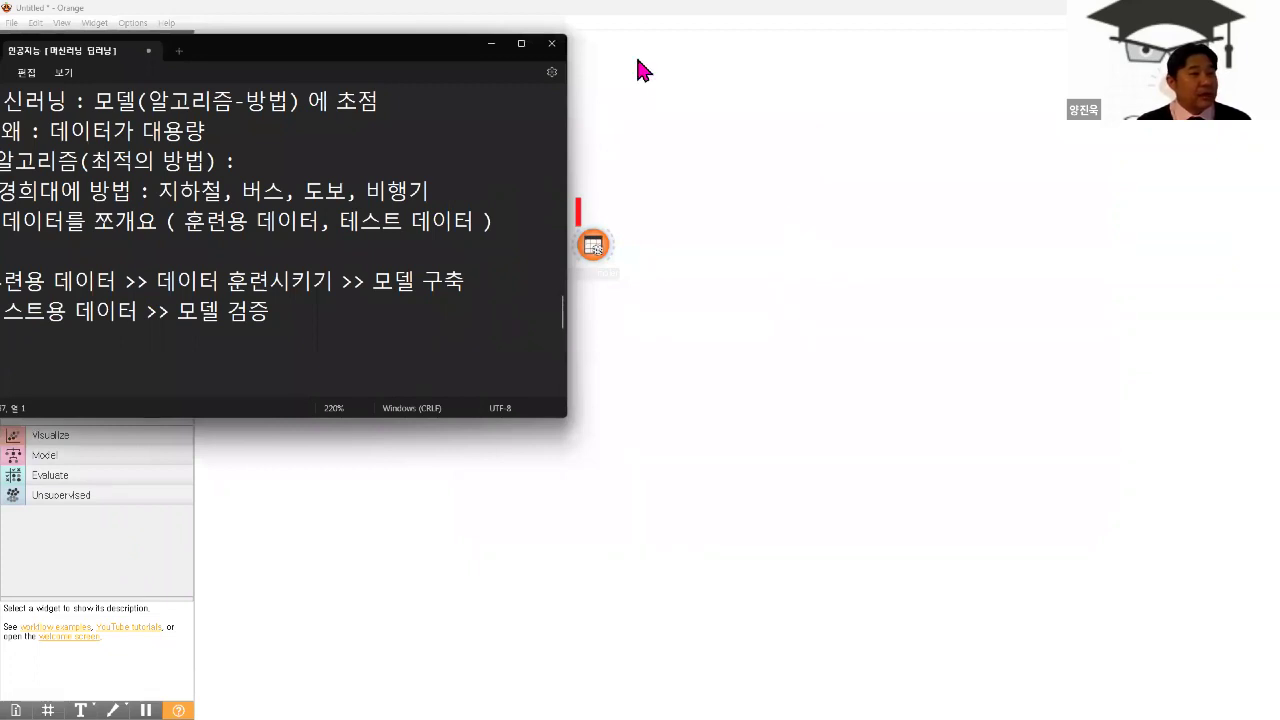
- Sketch a wide bar on the empty canvas, split it with a vertical line and handwrite "Train" and "Test" above its two parts
drag(758, 173, 1152, 251)
drag(977, 128, 992, 322)
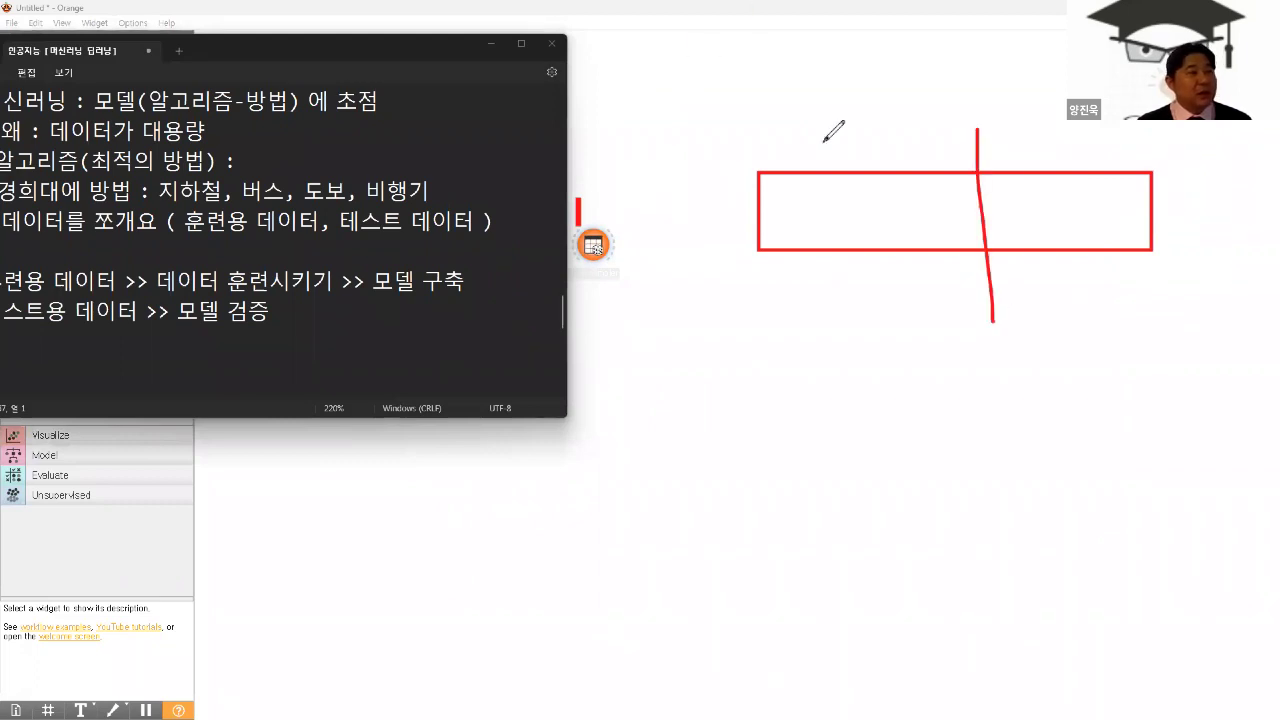
mouse_move(818, 143)
mouse_down()
mouse_move(848, 168)
mouse_move(906, 160)
mouse_up()
click(1006, 143)
mouse_move(1008, 145)
mouse_down()
mouse_move(1050, 130)
mouse_move(1072, 150)
mouse_move(1100, 132)
mouse_move(1110, 140)
mouse_up()
- Mark up the Train part of the split bar, scribble a note beneath it and clear the sketch
mouse_move(820, 176)
mouse_down()
mouse_move(764, 292)
mouse_move(853, 242)
mouse_up()
drag(790, 270, 815, 256)
drag(940, 235, 975, 182)
mouse_move(855, 240)
mouse_down()
mouse_move(882, 198)
mouse_move(897, 230)
mouse_up()
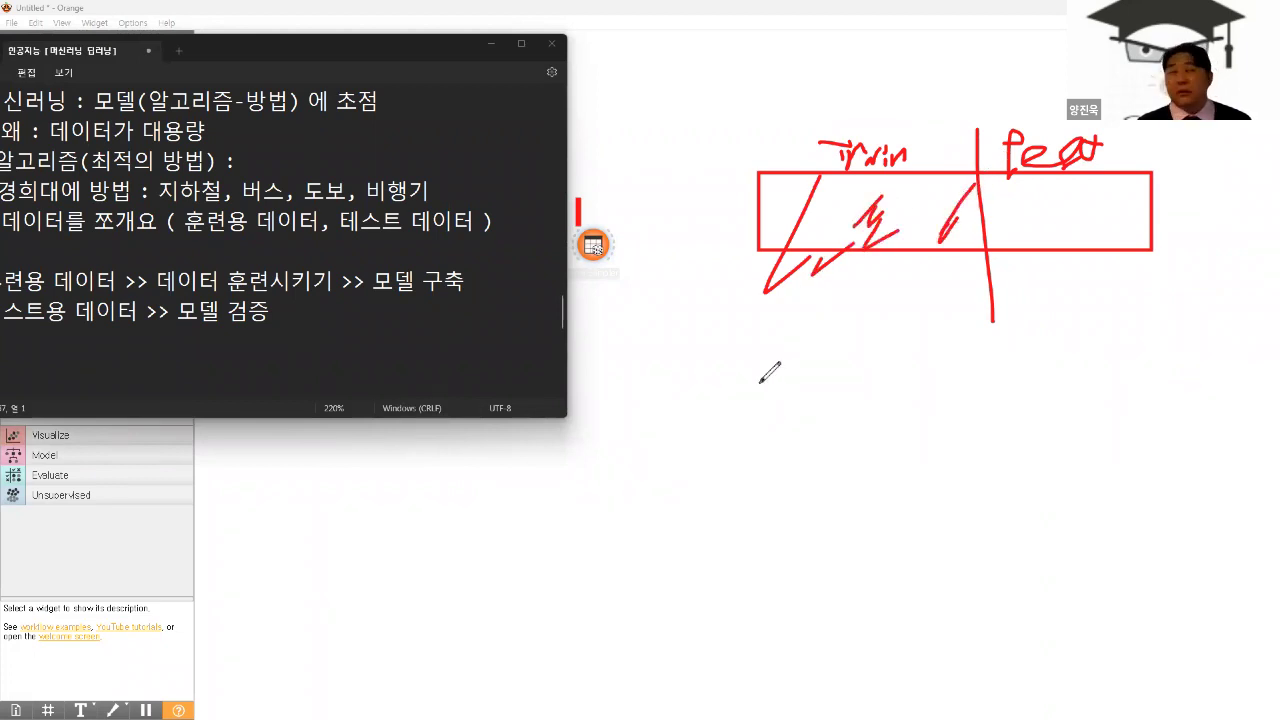
mouse_move(746, 366)
mouse_down()
mouse_move(797, 348)
mouse_move(827, 356)
mouse_up()
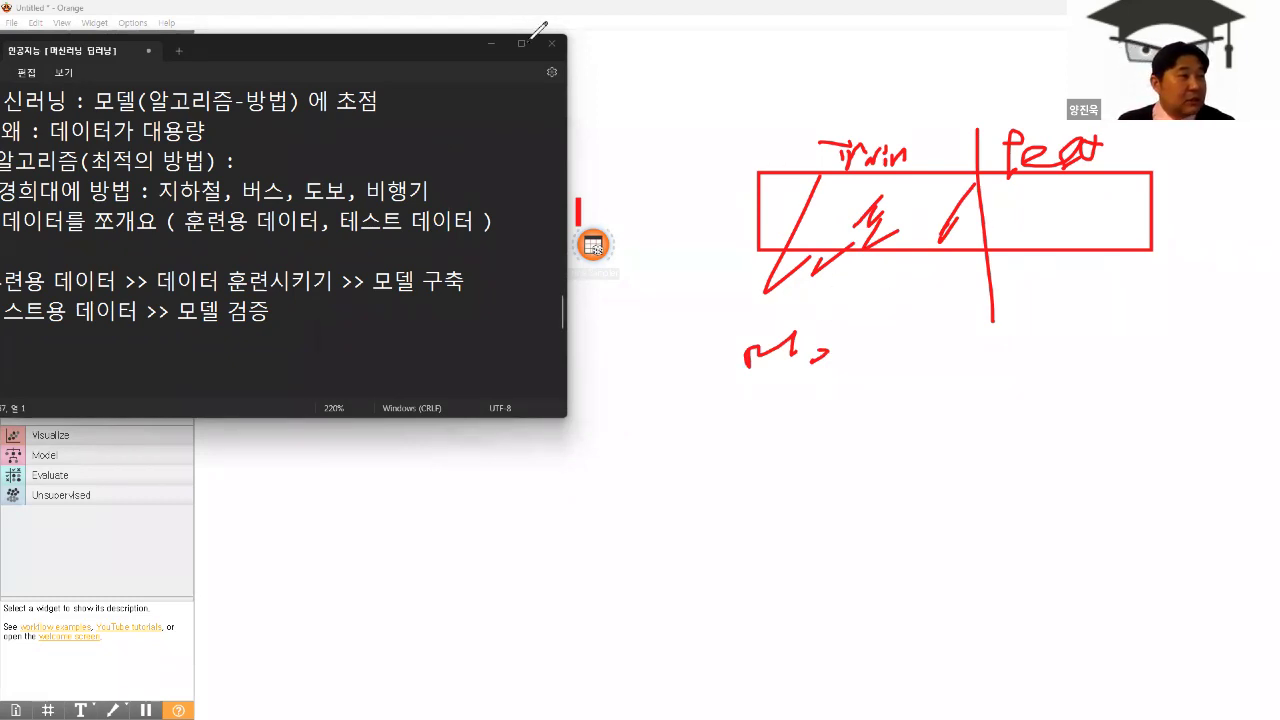
drag(837, 194, 831, 165)
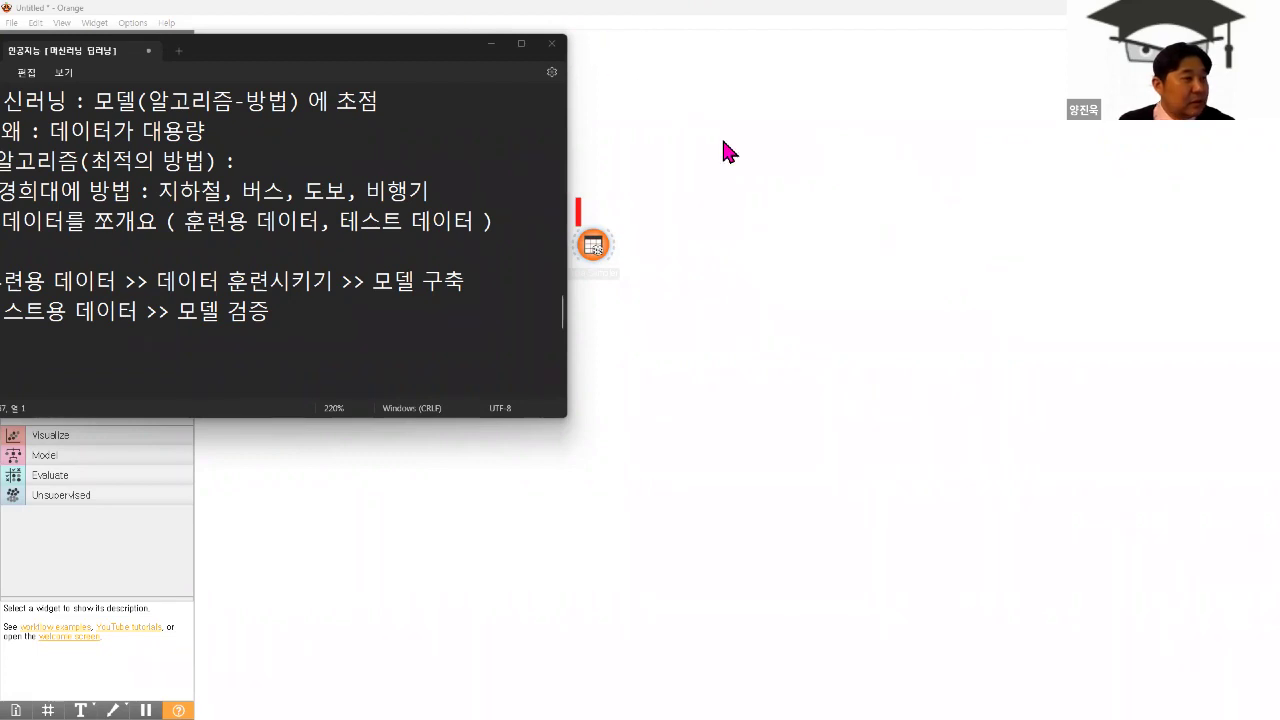
- Draw a new wide bar split by a slanted line and handwrite "train" above its larger part
drag(743, 149, 1168, 210)
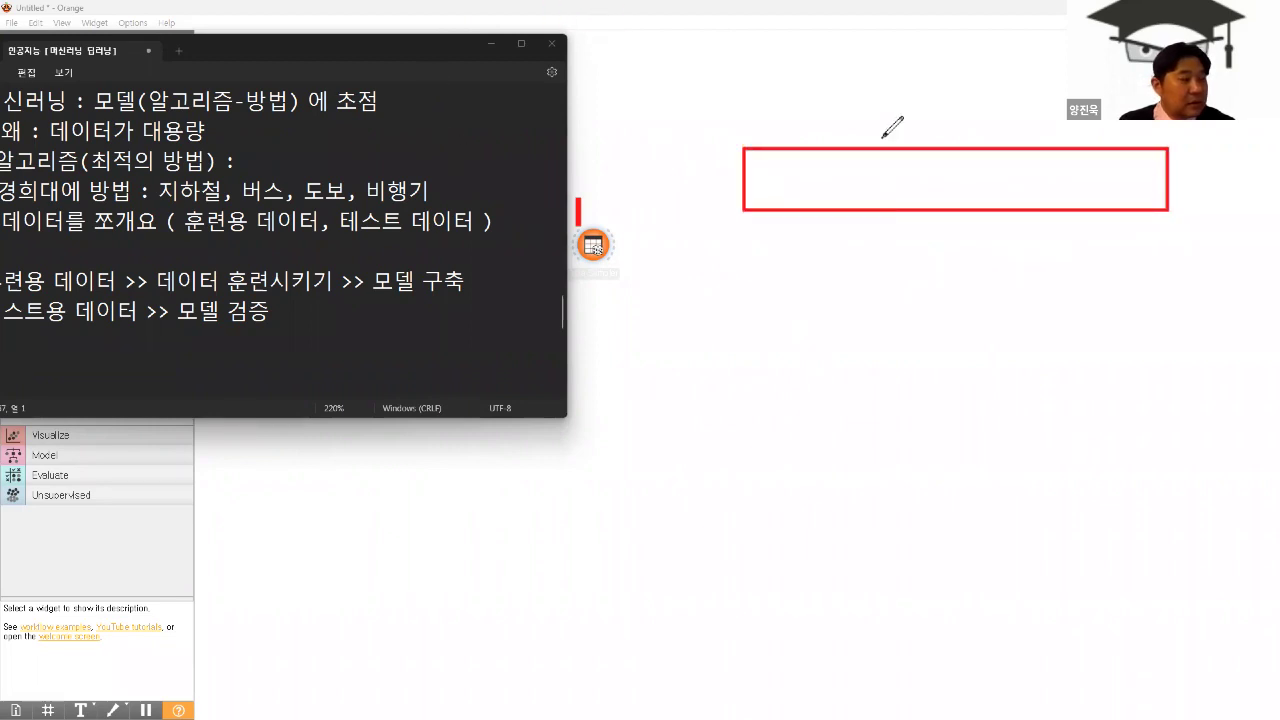
drag(999, 60, 1085, 303)
drag(790, 97, 848, 92)
mouse_move(812, 97)
mouse_down()
mouse_move(816, 133)
mouse_move(858, 98)
mouse_up()
mouse_move(884, 97)
mouse_down()
mouse_move(878, 126)
mouse_move(906, 124)
mouse_up()
drag(914, 104, 938, 118)
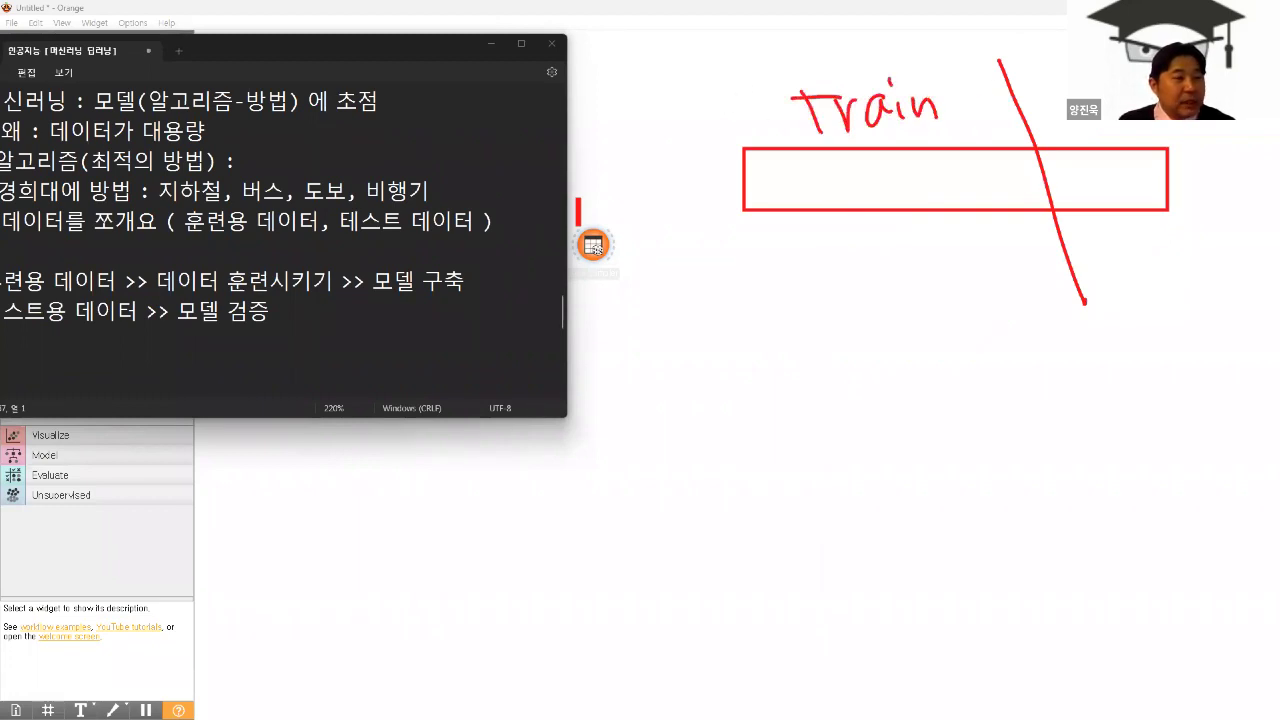
- Handwrite the split ratios 7:3 and 8:2 beside the bar, one below the other
drag(650, 282, 681, 297)
click(691, 257)
click(693, 269)
drag(708, 252, 716, 288)
mouse_move(680, 328)
mouse_down()
mouse_move(652, 362)
mouse_move(665, 388)
mouse_up()
click(697, 352)
drag(708, 336, 734, 352)
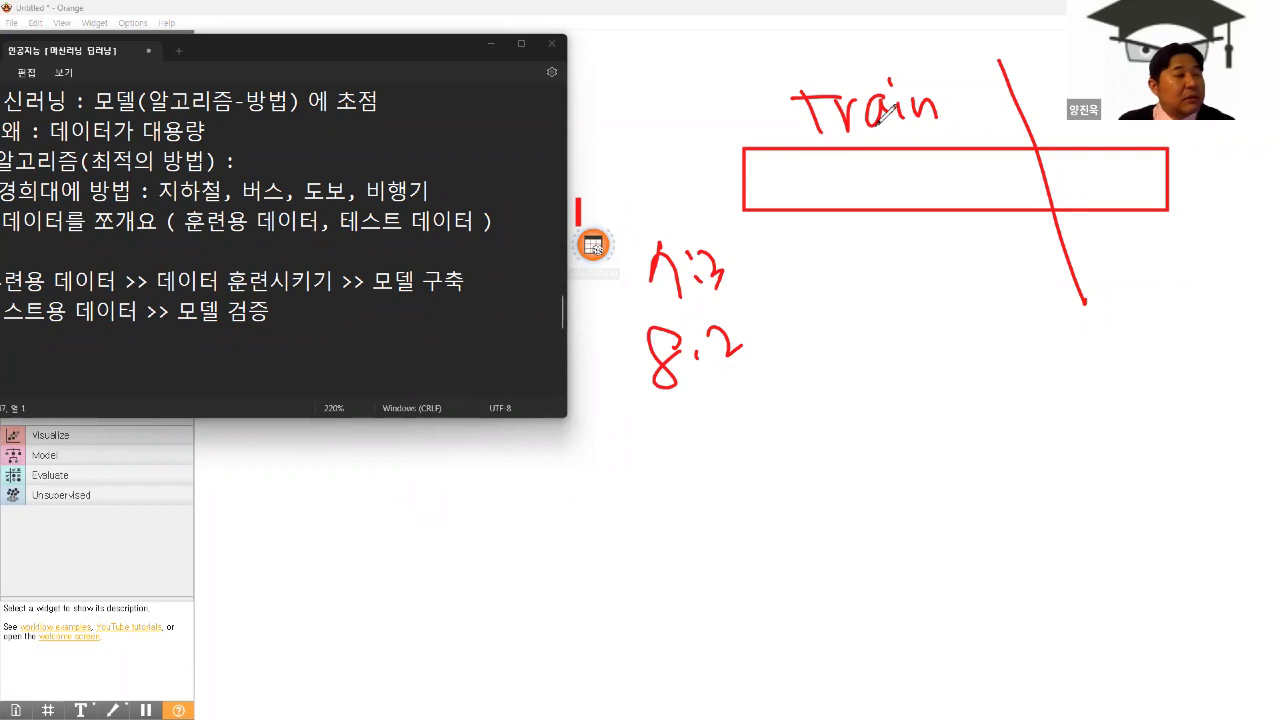
- Circle the bar's smaller part, handwrite "hold-out" below it with a double underline and circle the word "out"
mouse_move(1162, 243)
mouse_down()
mouse_move(1040, 140)
mouse_move(1250, 230)
mouse_move(1100, 277)
mouse_move(1086, 305)
mouse_move(1113, 377)
mouse_move(1143, 337)
mouse_move(1227, 281)
mouse_up()
drag(1200, 322, 1215, 336)
drag(1222, 285, 1225, 335)
drag(1210, 318, 1244, 306)
drag(1078, 383, 1193, 357)
drag(1066, 407, 1190, 370)
mouse_move(1228, 332)
mouse_down()
mouse_move(1160, 300)
mouse_move(1240, 345)
mouse_up()
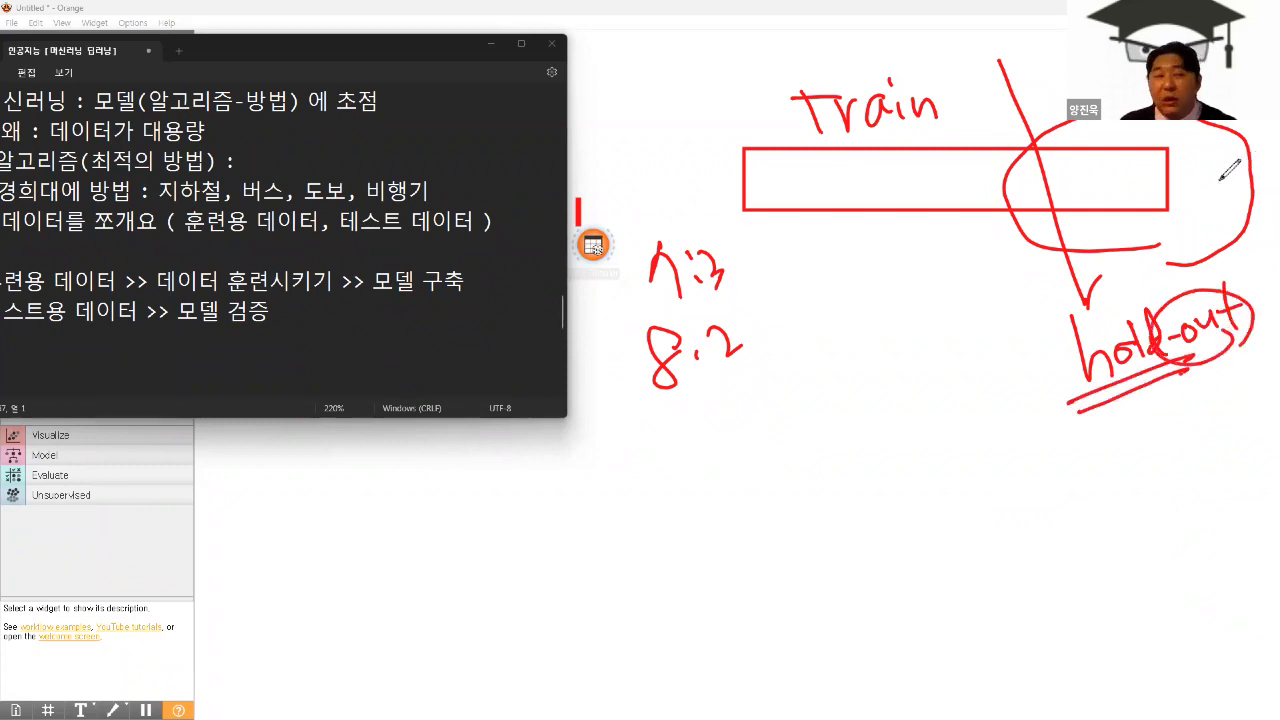
- Handwrite 100 below the bar, circle it and underline it
mouse_move(806, 352)
mouse_down()
mouse_move(806, 398)
mouse_move(836, 360)
mouse_move(860, 360)
mouse_up()
drag(875, 437, 887, 525)
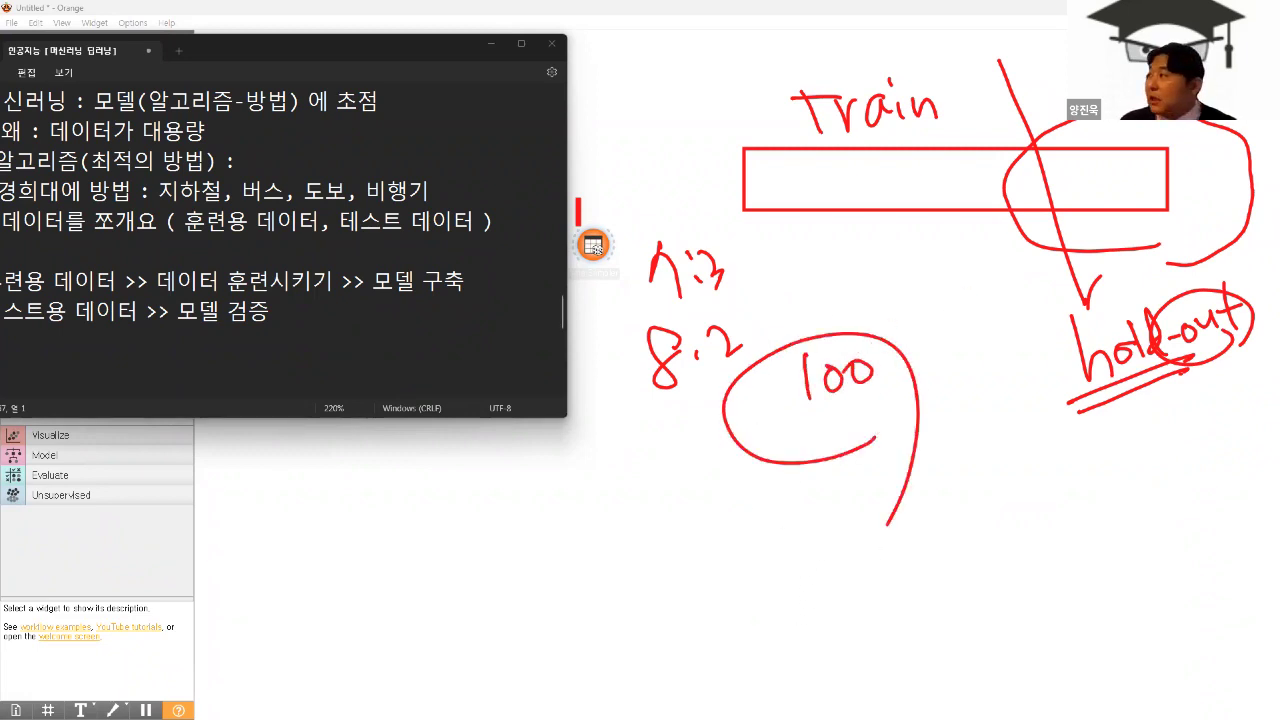
drag(766, 440, 910, 393)
- Handwrite 70 in the bar's train part and 30 in its smaller part, and circle the 70
drag(862, 152, 840, 210)
drag(890, 176, 888, 180)
drag(862, 192, 860, 245)
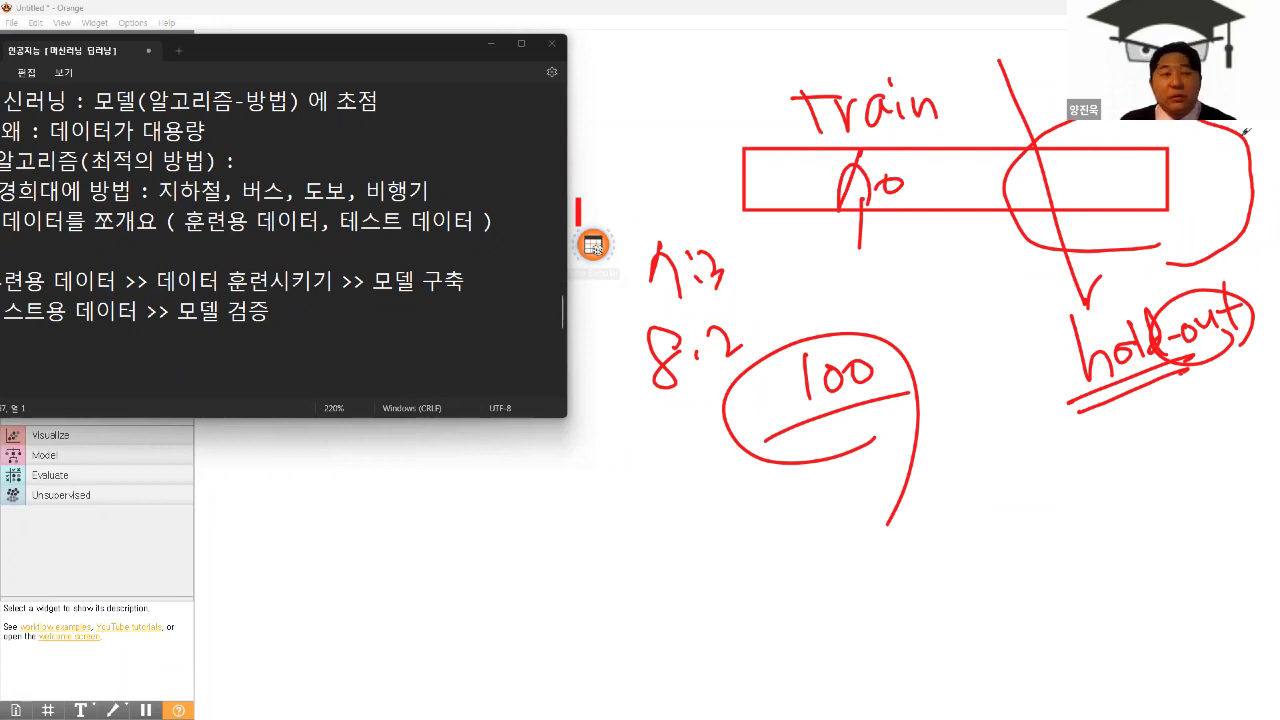
drag(1078, 170, 1078, 205)
drag(1132, 168, 1158, 162)
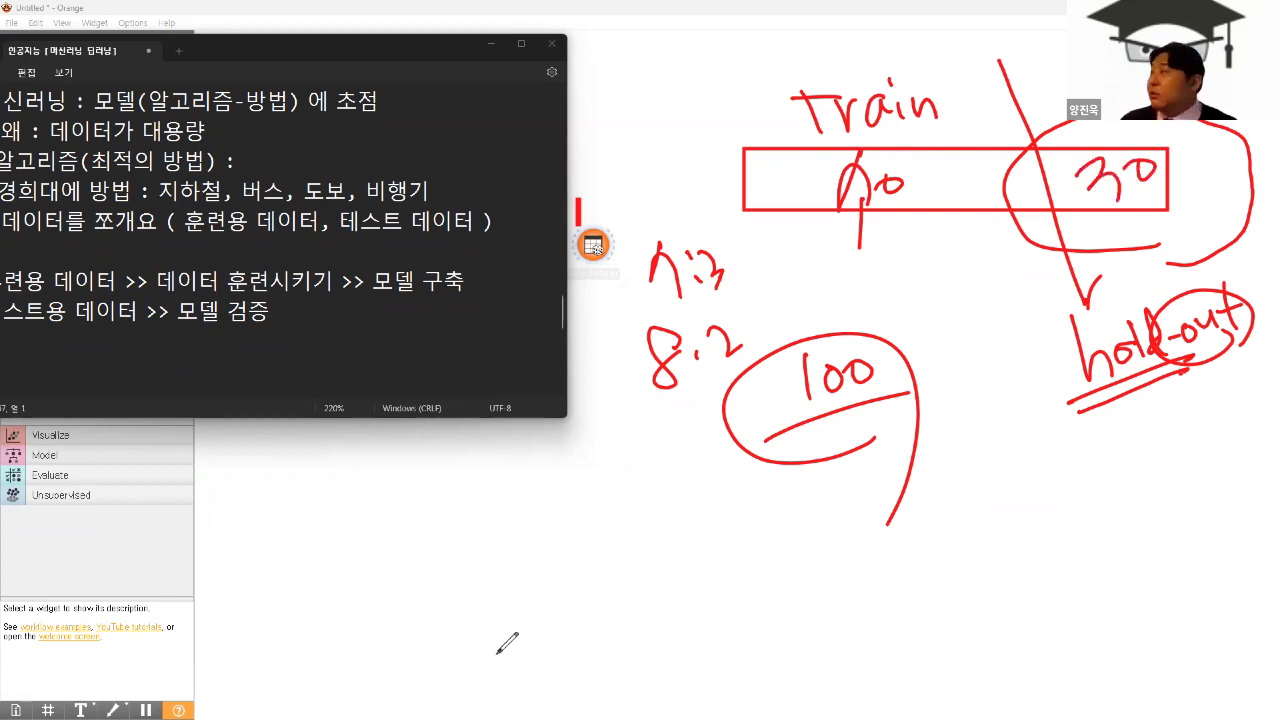
mouse_move(795, 198)
mouse_down()
mouse_move(900, 225)
mouse_move(805, 190)
mouse_up()
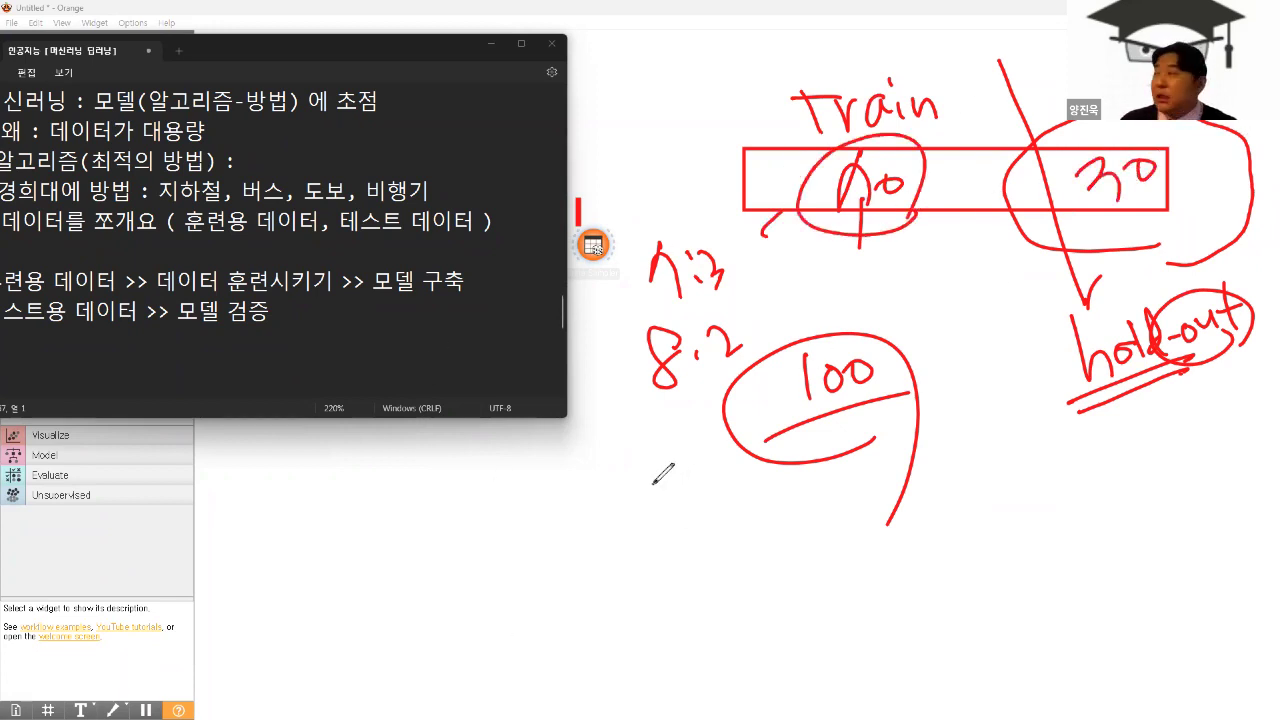
- Handwrite "Model" below the bar, circled and double-underlined, with arrows leading to it from the 70 and the underlined 30
mouse_move(884, 236)
mouse_down()
mouse_move(884, 298)
mouse_move(918, 280)
mouse_up()
mouse_move(936, 335)
mouse_down()
mouse_move(962, 302)
mouse_move(1000, 308)
mouse_move(1020, 290)
mouse_up()
drag(1026, 306, 1050, 306)
mouse_move(1052, 312)
mouse_down()
mouse_move(885, 322)
mouse_move(1052, 300)
mouse_up()
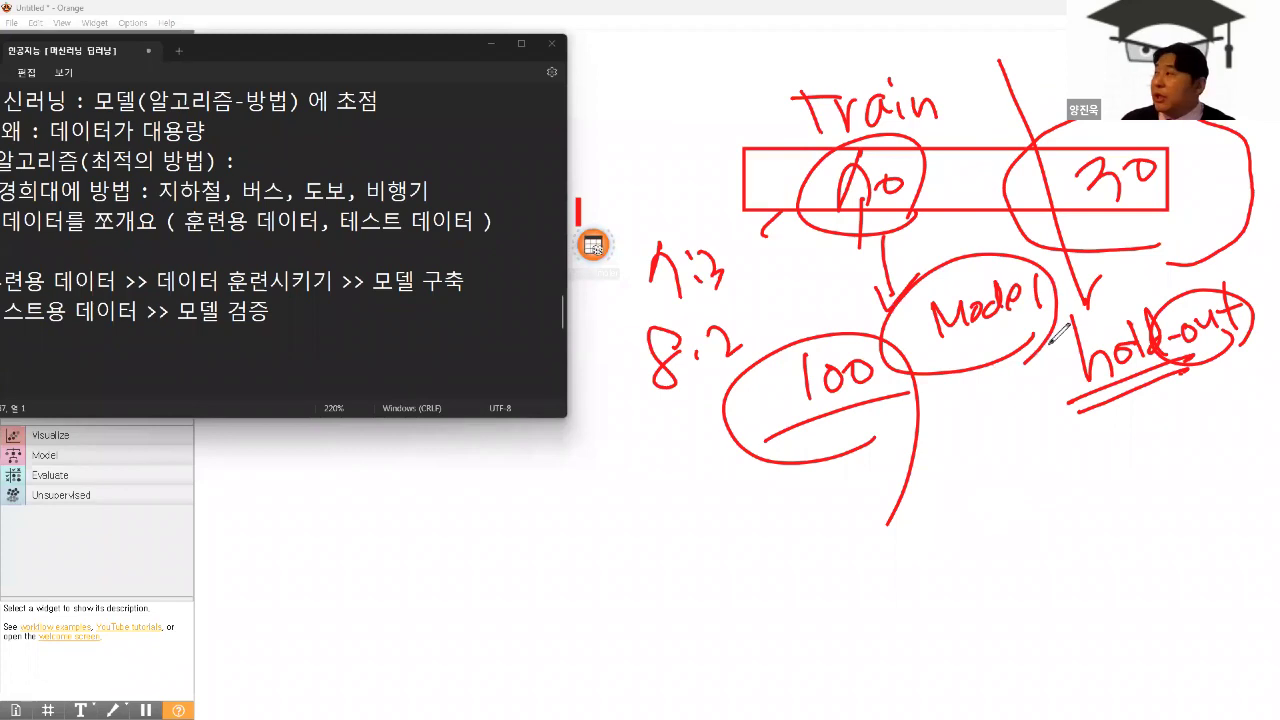
drag(905, 370, 1066, 320)
drag(908, 398, 1088, 336)
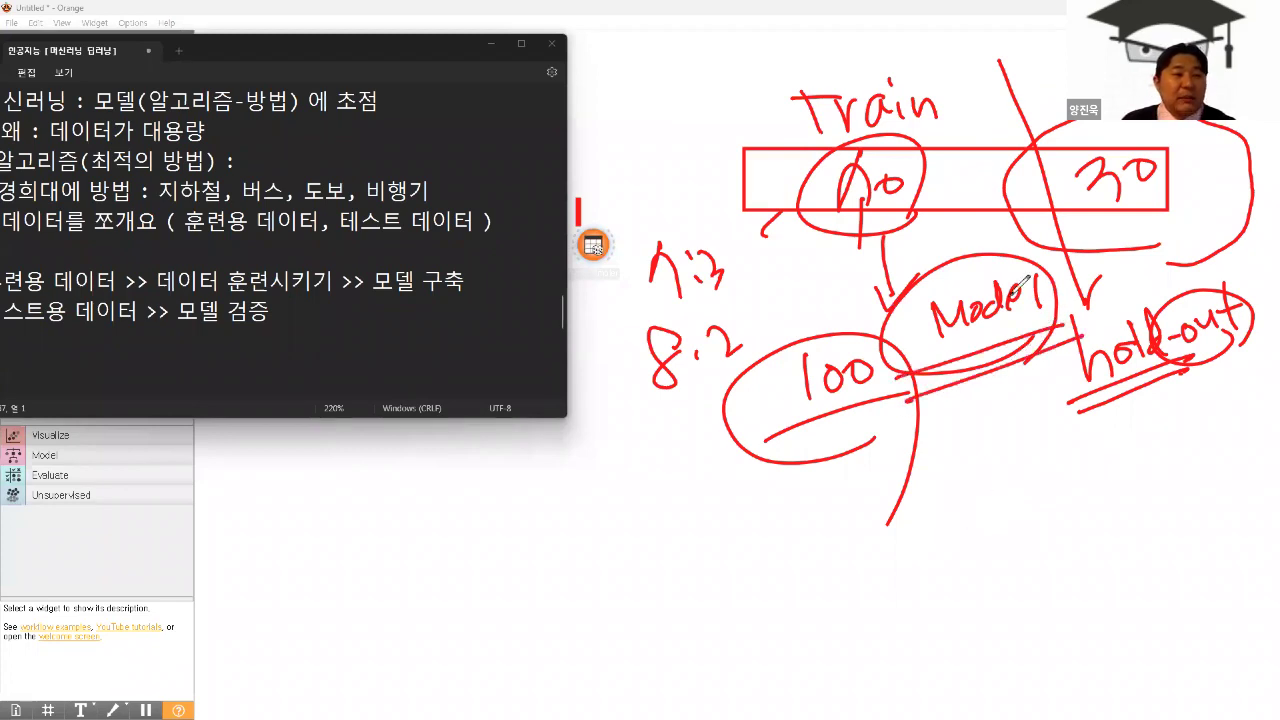
drag(1166, 186, 972, 268)
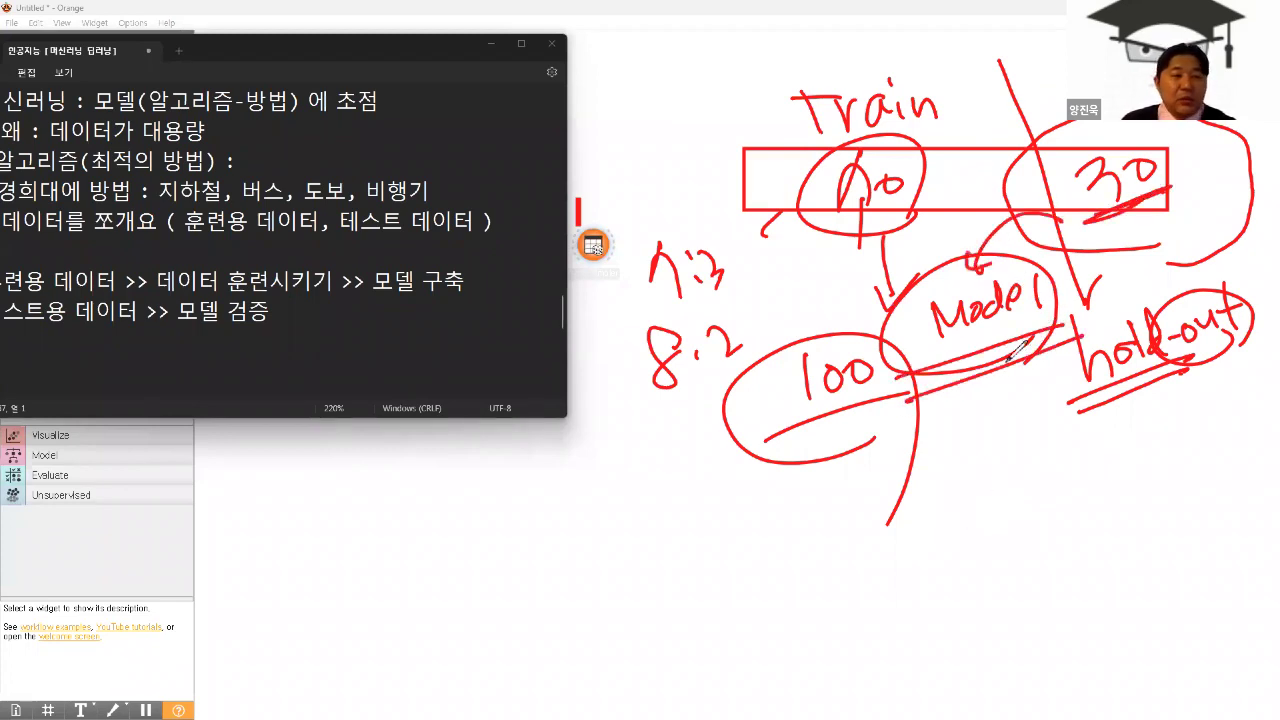
- Draw a line down through "hold-out" and handwrite "새로운 데이터 간주" beneath it
mouse_move(1088, 262)
mouse_down()
mouse_move(1138, 455)
mouse_move(1055, 515)
mouse_move(1086, 510)
mouse_up()
drag(1100, 456, 1106, 515)
mouse_move(1105, 488)
mouse_down()
mouse_move(1124, 470)
mouse_move(1134, 494)
mouse_up()
drag(1128, 450, 1158, 492)
drag(1155, 478, 1180, 500)
drag(1172, 450, 1206, 482)
mouse_move(1222, 438)
mouse_down()
mouse_move(1240, 470)
mouse_move(1262, 466)
mouse_up()
drag(1152, 552, 1170, 570)
mouse_move(1186, 528)
mouse_down()
mouse_move(1199, 539)
mouse_move(1192, 568)
mouse_up()
drag(1182, 566, 1206, 584)
drag(1214, 528, 1256, 598)
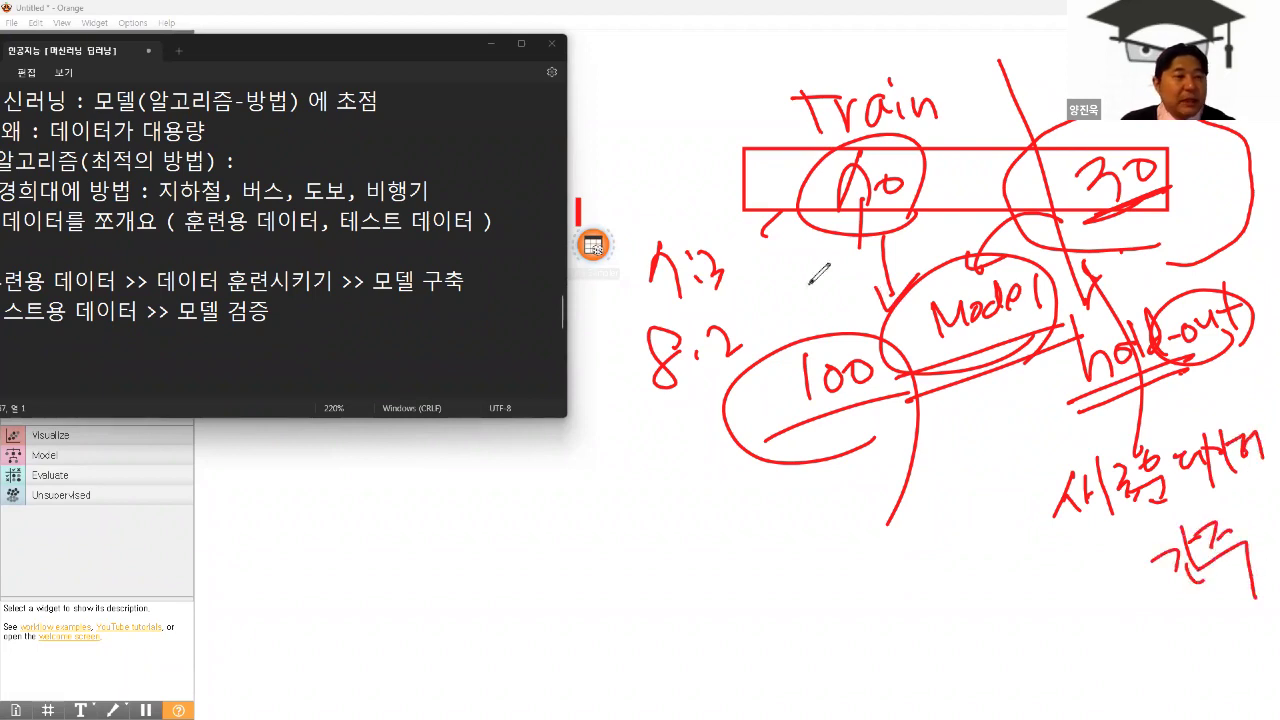
- Underline the whole bar and handwrite the ratios 7:3 and 8:20 below the circled 100, underlining each
drag(746, 266, 1200, 208)
drag(672, 490, 710, 556)
click(741, 490)
click(741, 527)
drag(760, 490, 772, 532)
mouse_move(876, 470)
mouse_down()
mouse_move(856, 522)
mouse_move(966, 470)
mouse_up()
drag(1012, 514, 830, 560)
drag(780, 578, 648, 632)
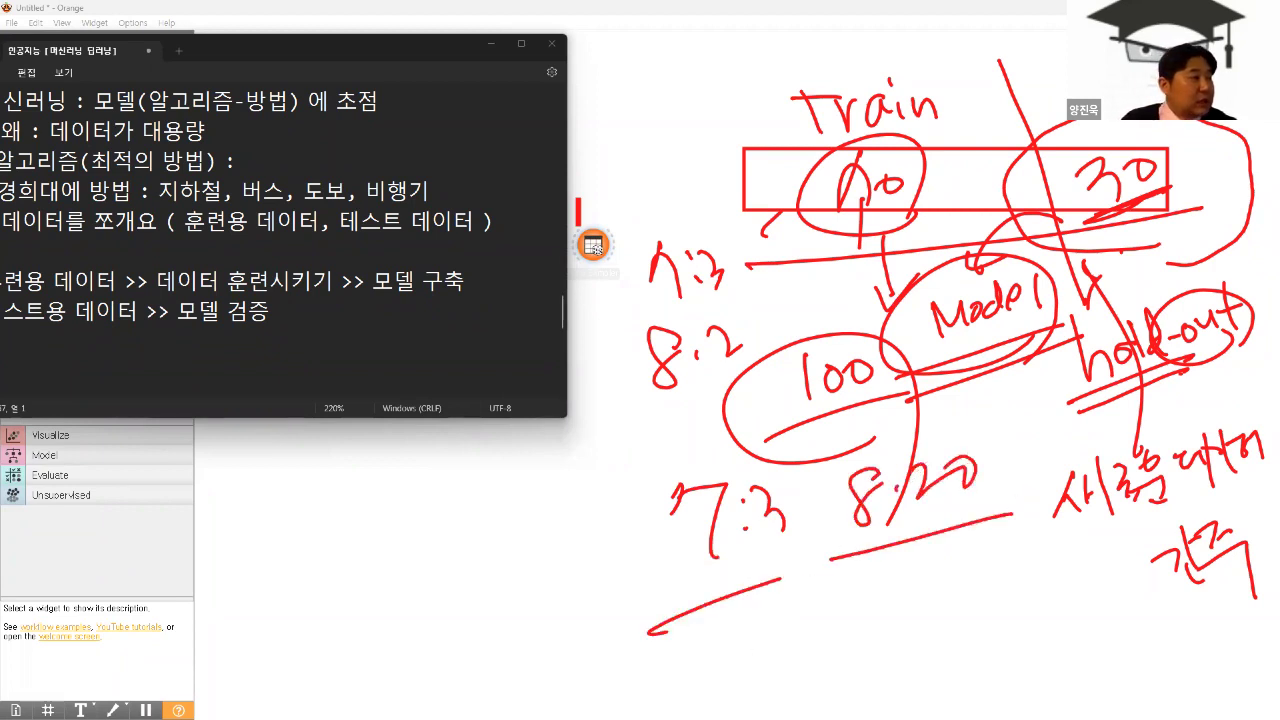
- Underline the 훈련용 데이터 and 테스트용 데이터 lines in the notes and clear all screen annotations
drag(116, 300, 412, 308)
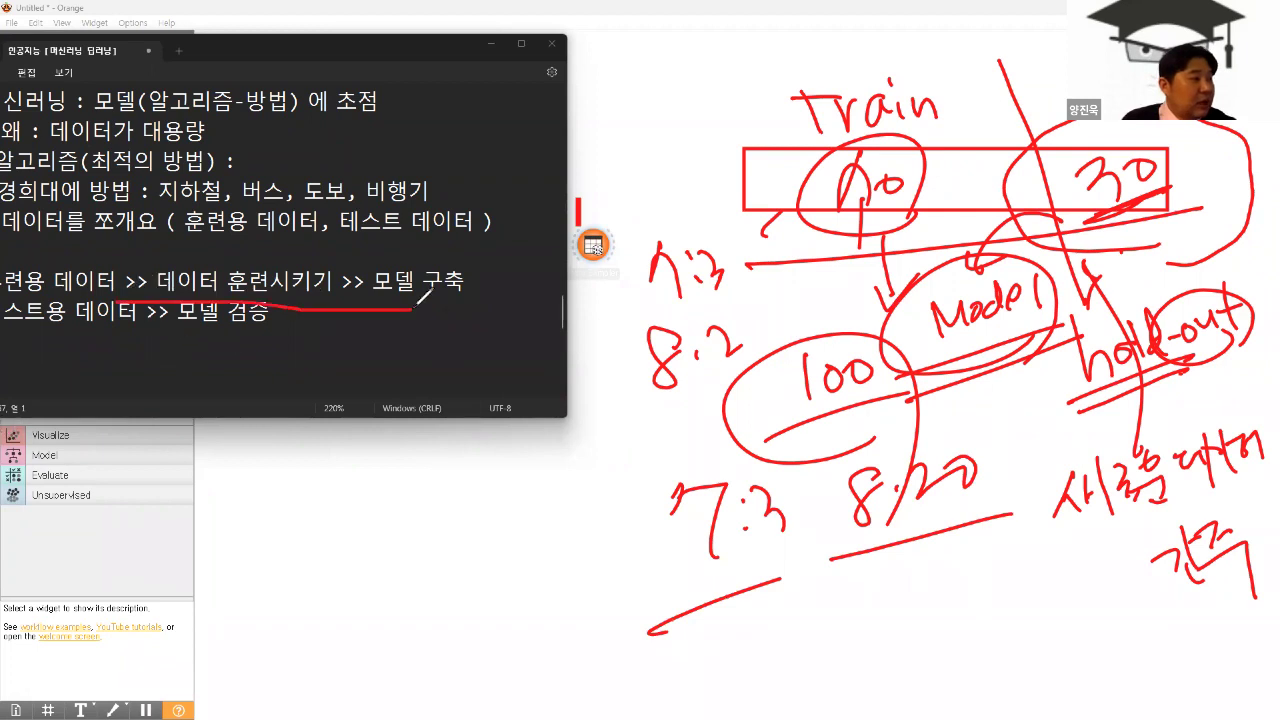
drag(72, 322, 244, 334)
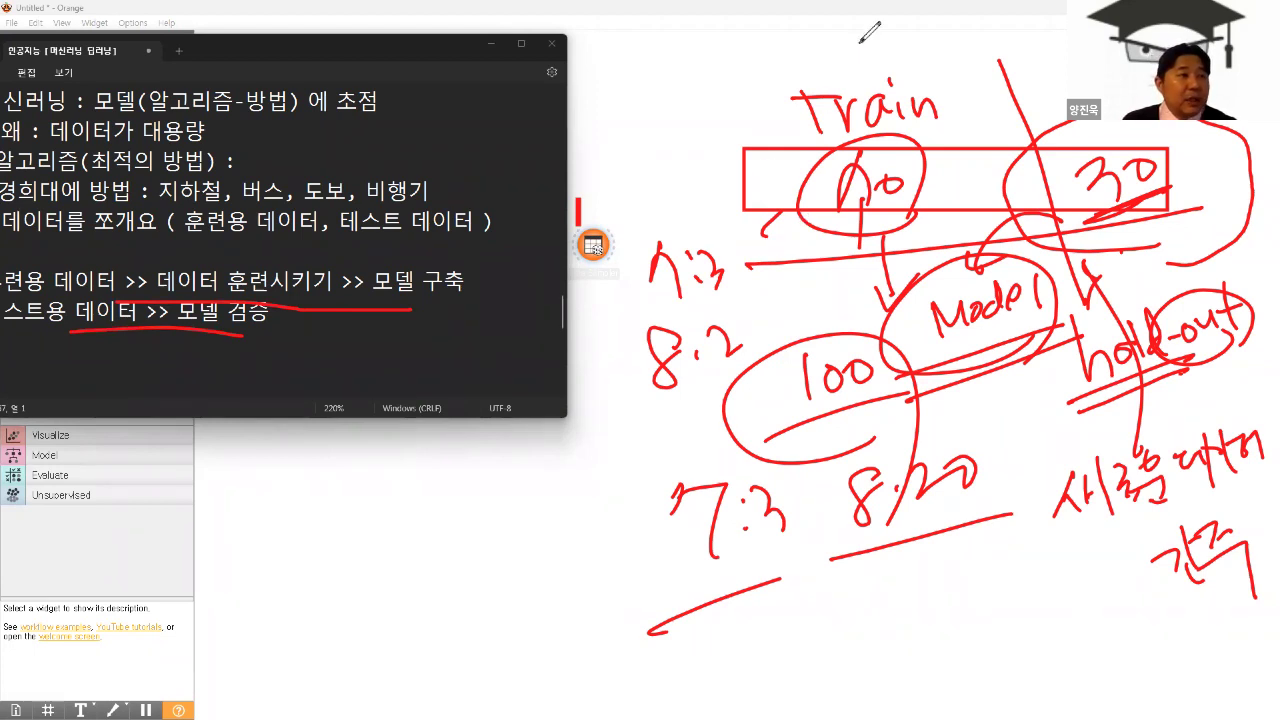
key(Escape)
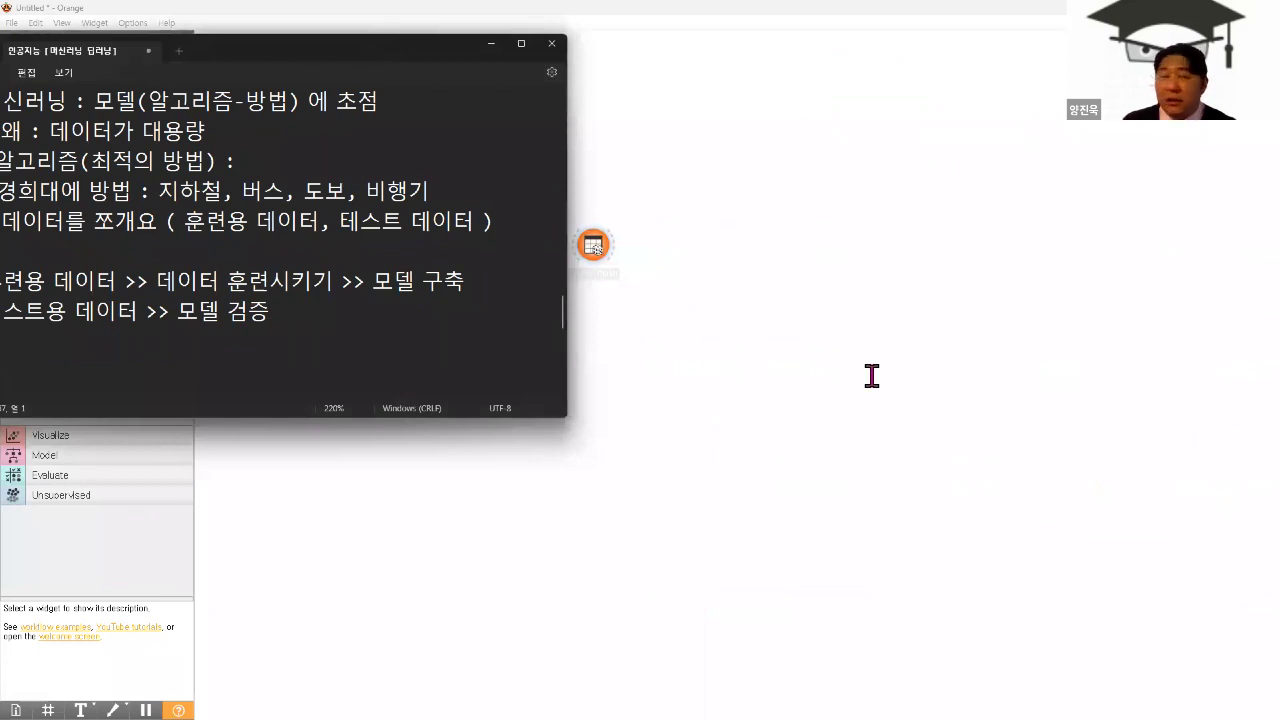
- Remove the blank line above the 훈련용 데이터 line and prefix both it and the 테스트용 데이터 line with "> "
scroll(745, 385, down, 2)
scroll(657, 250, up, 1)
scroll(612, 330, up, 2)
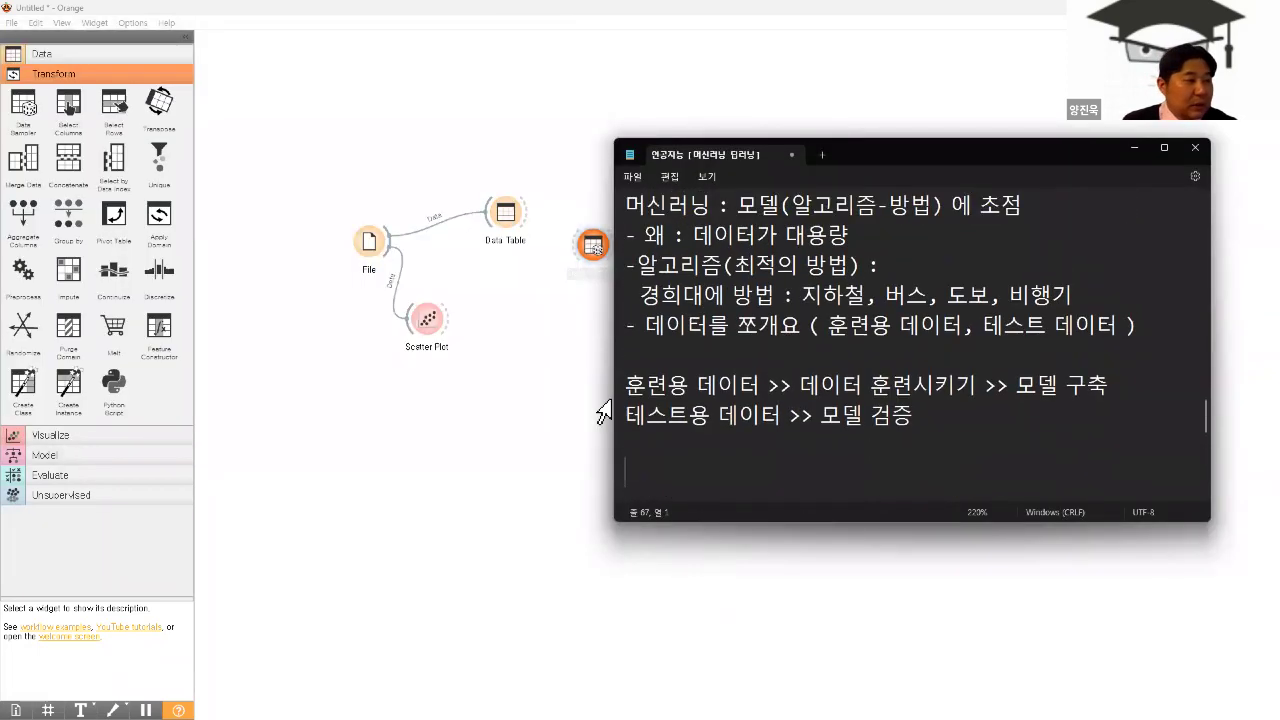
click(632, 384)
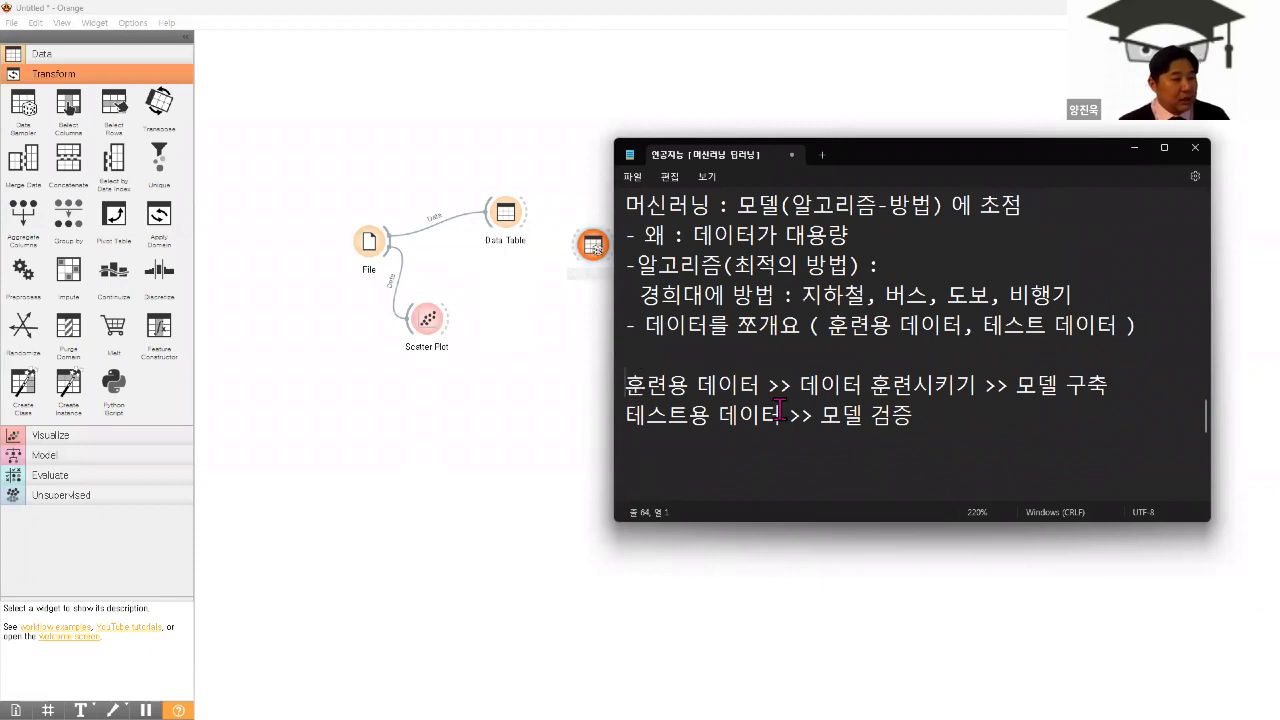
key(BackSpace)
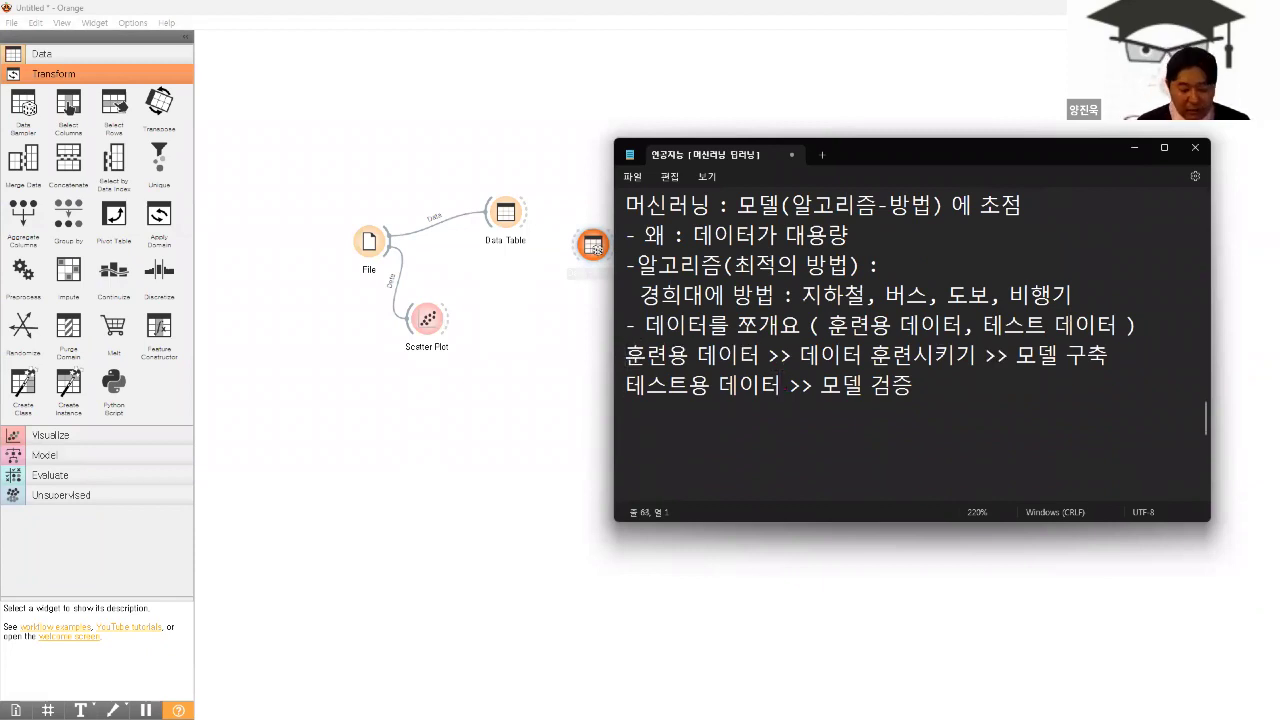
text(> >)
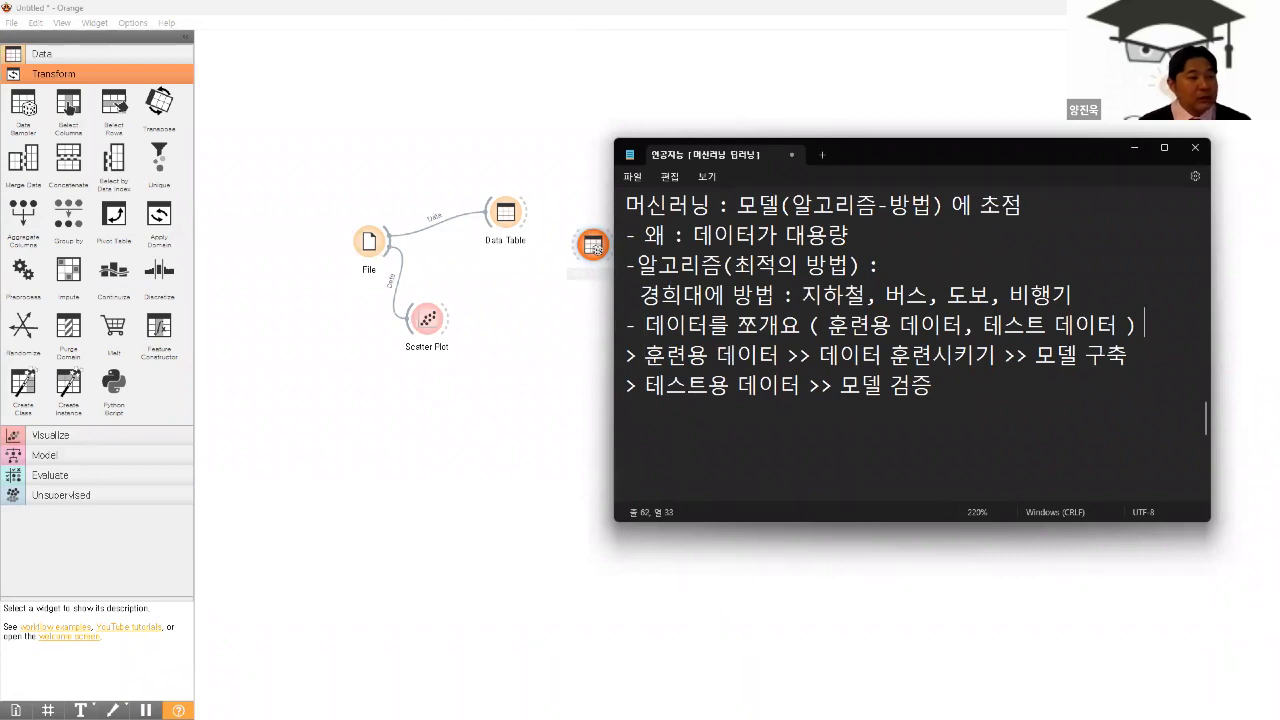
- Add the line "train_test_split" above the 훈련용 데이터 line, separated from the 데이터를 쪼개요 item by a blank line
key(Return)
text(train_test_split)
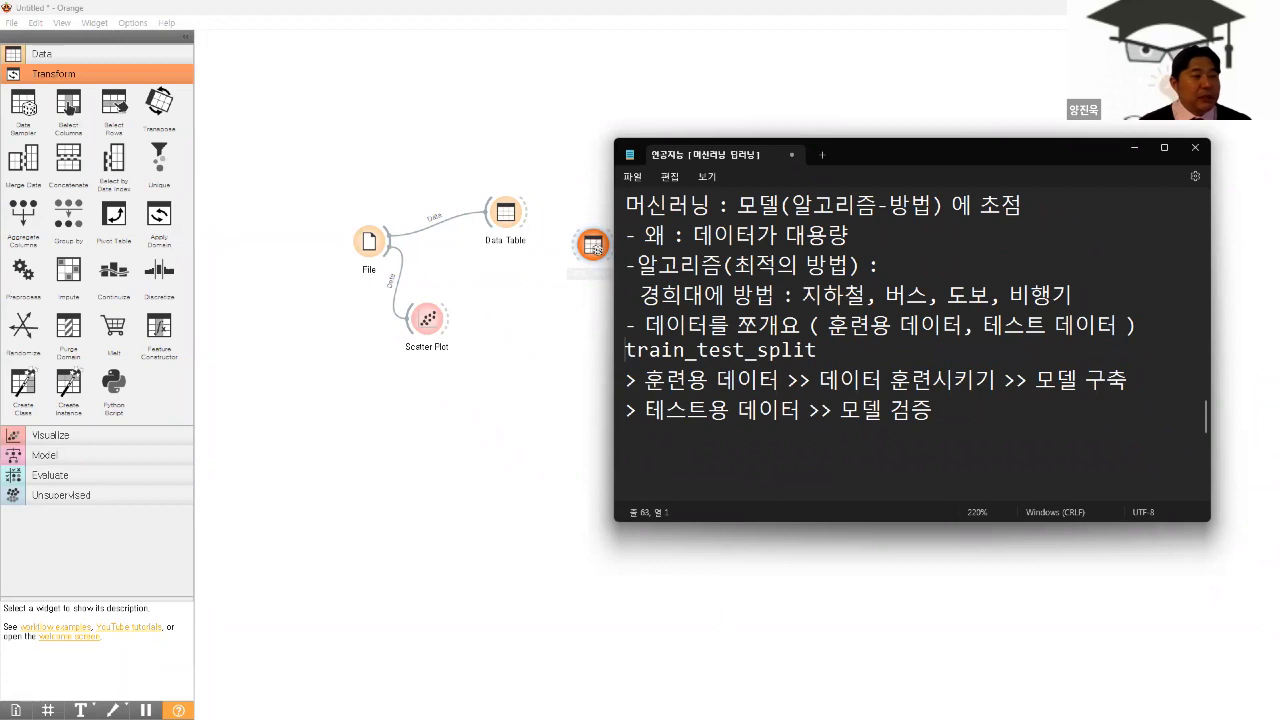
key(Return)
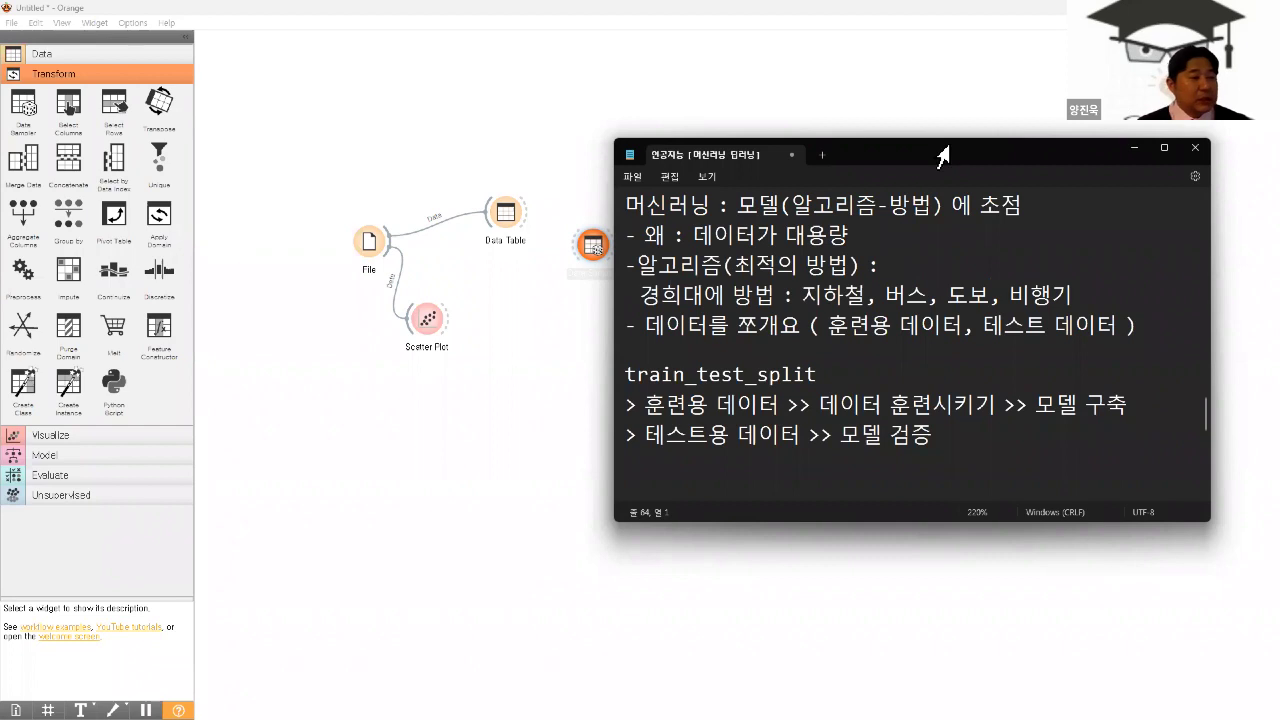
- Delete two of the blank lines between the 테스트용 데이터 line and the exam-tips heading
drag(943, 149, 934, 118)
scroll(638, 312, down, 3)
scroll(638, 312, up, 2)
scroll(636, 328, up, 1)
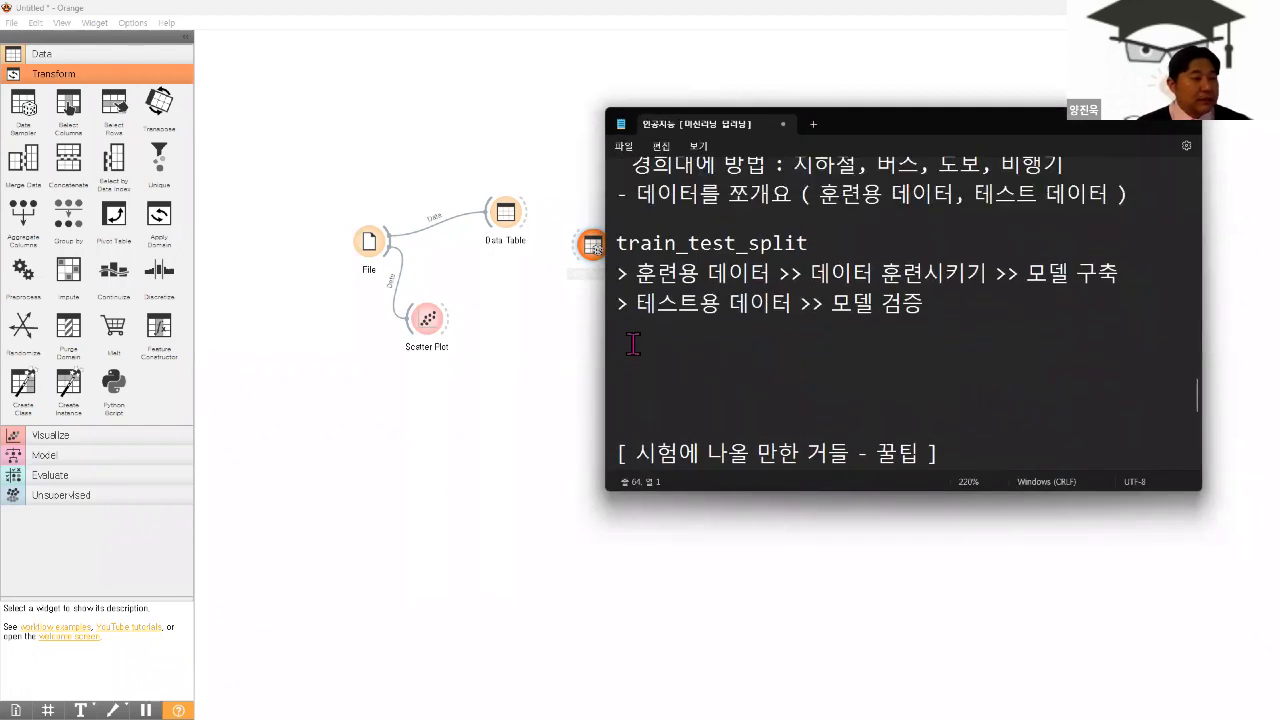
key(Delete)
key(Delete)
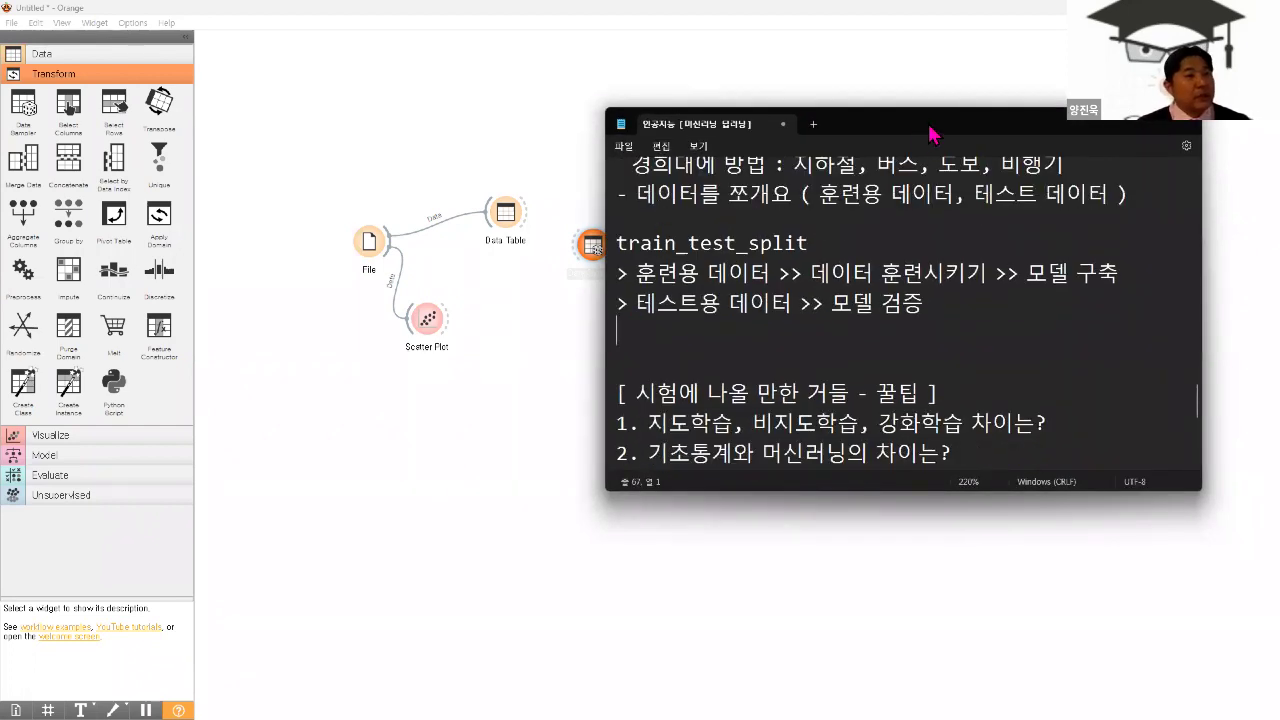
- Switch to Orange and move the Data Sampler widget slightly farther from the Data Table widget
click(1083, 131)
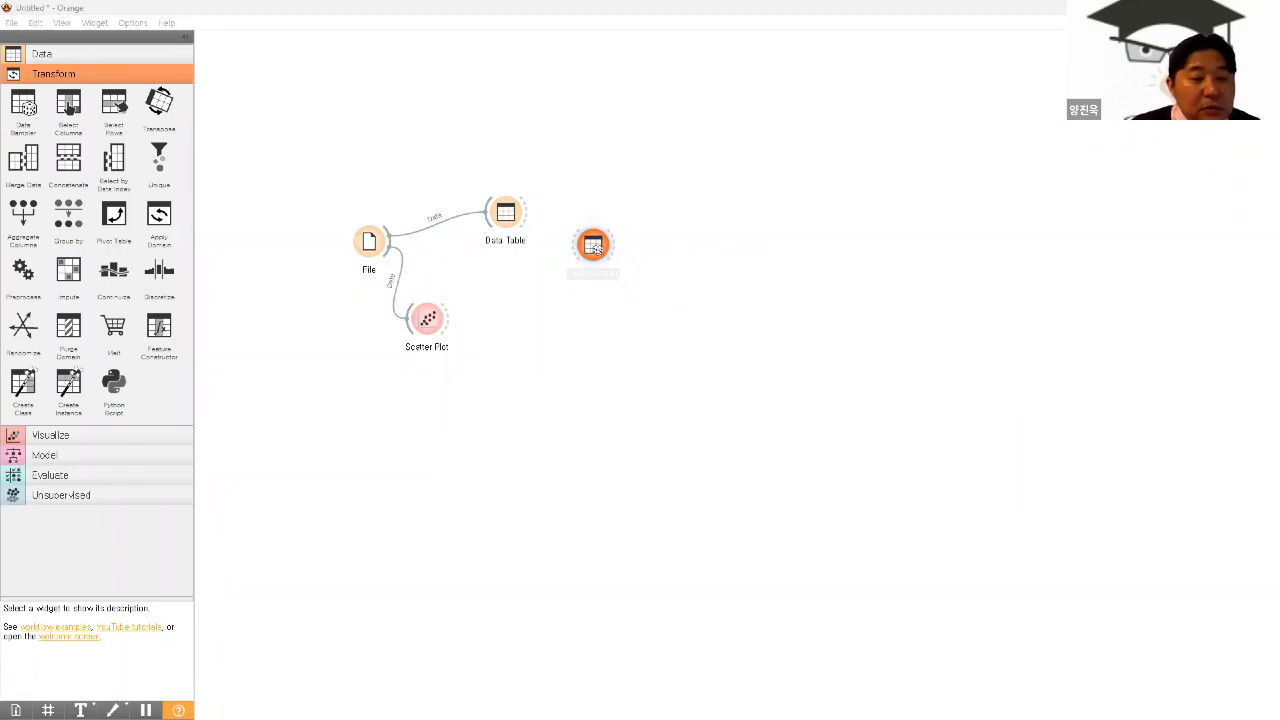
key(alt+Tab)
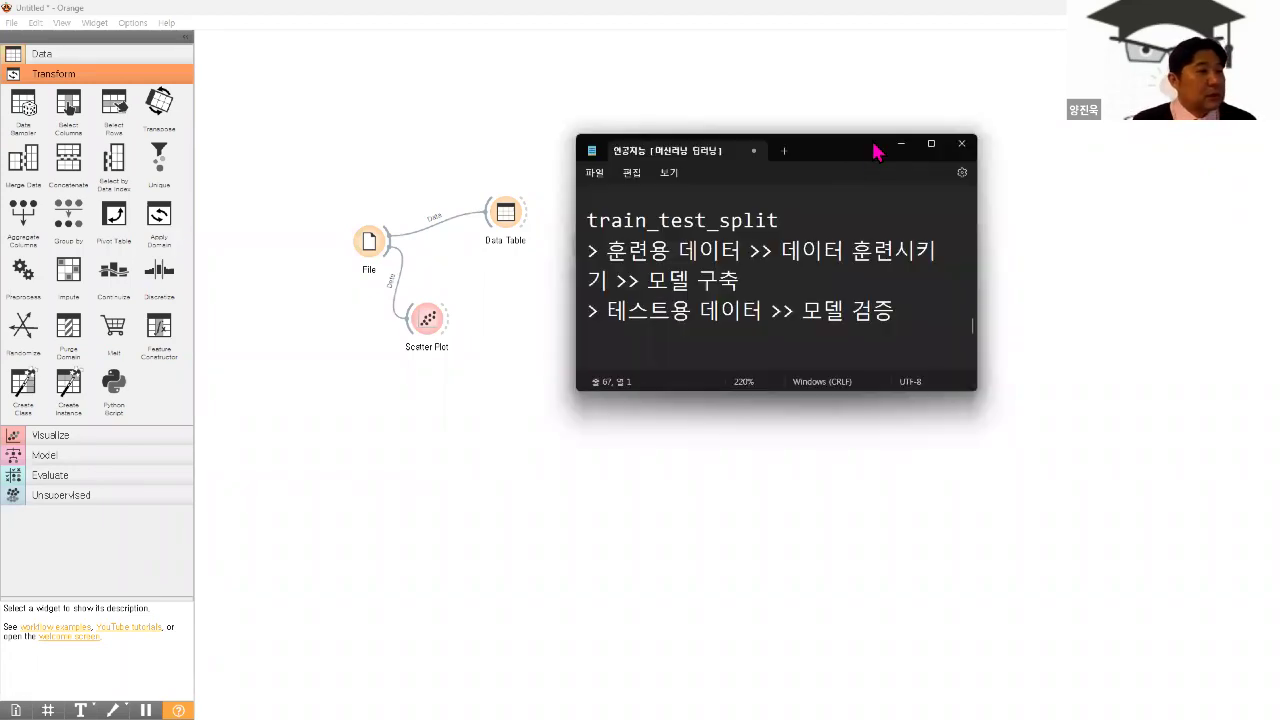
key(alt+Tab)
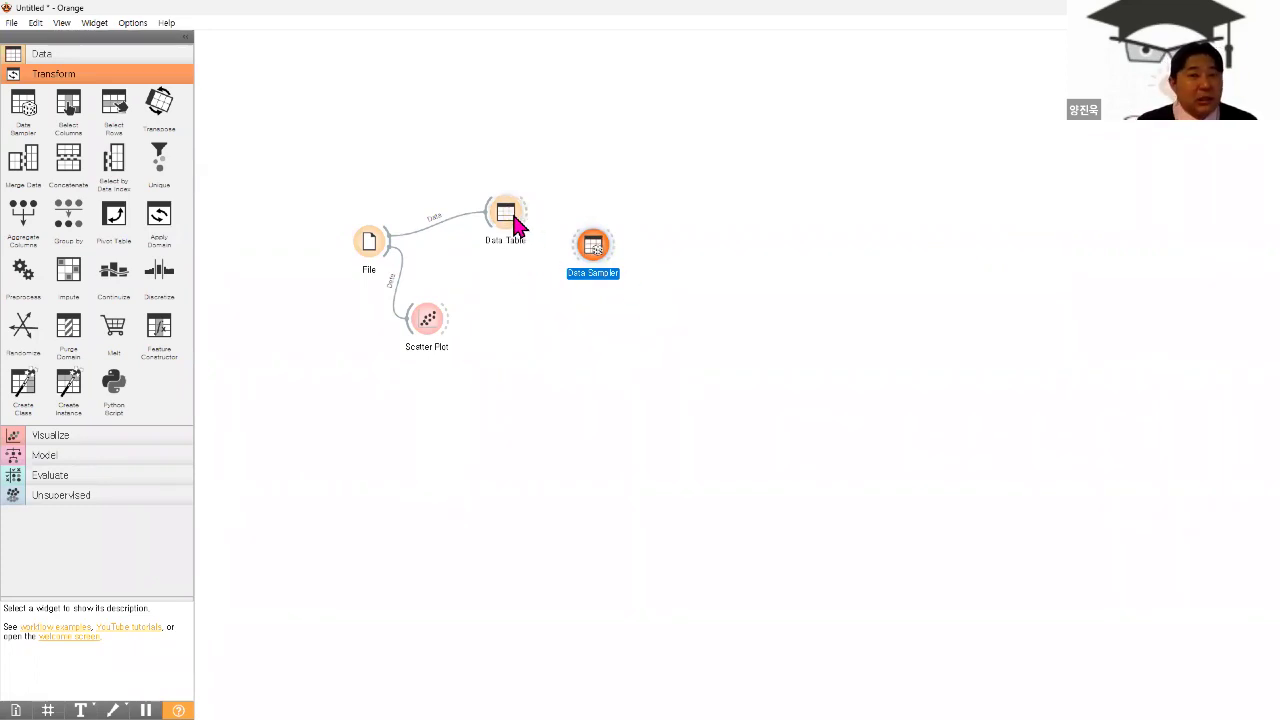
mouse_move(593, 255)
mouse_down()
mouse_move(608, 280)
mouse_move(612, 264)
mouse_up()
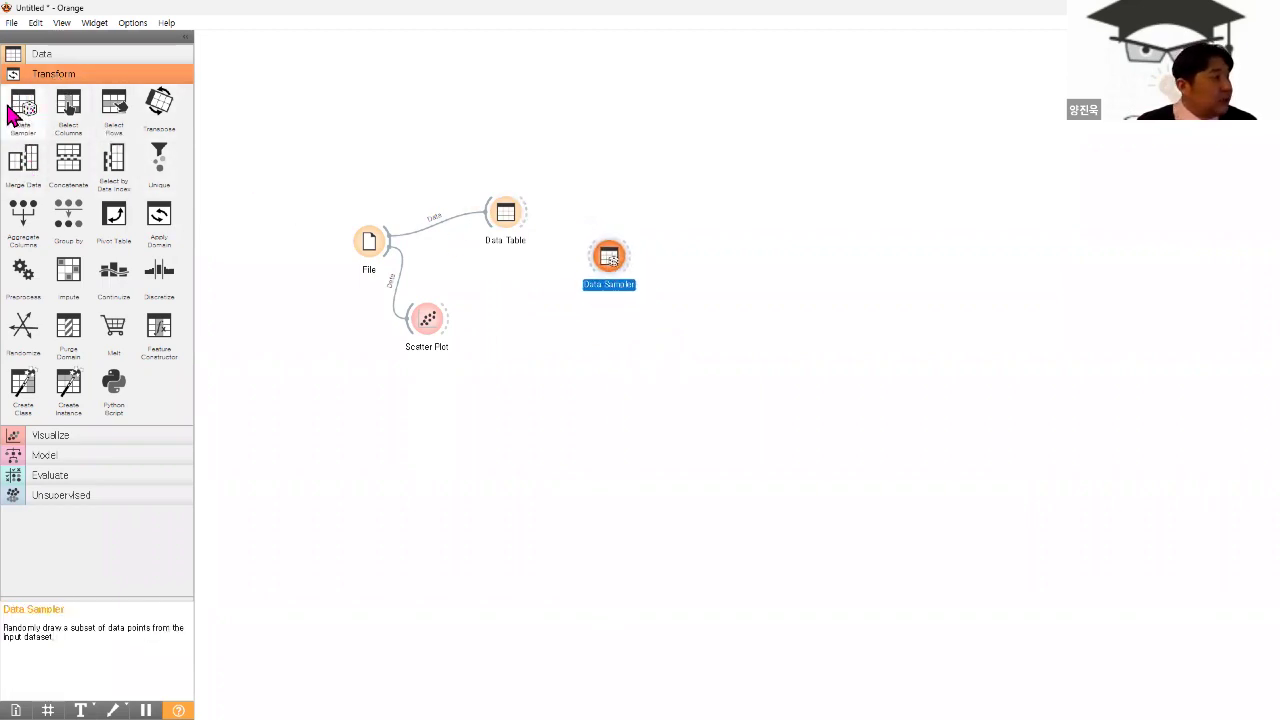
- Connect the Data Table widget's output to the Data Sampler widget and open the Data Sampler's settings
drag(526, 218, 608, 258)
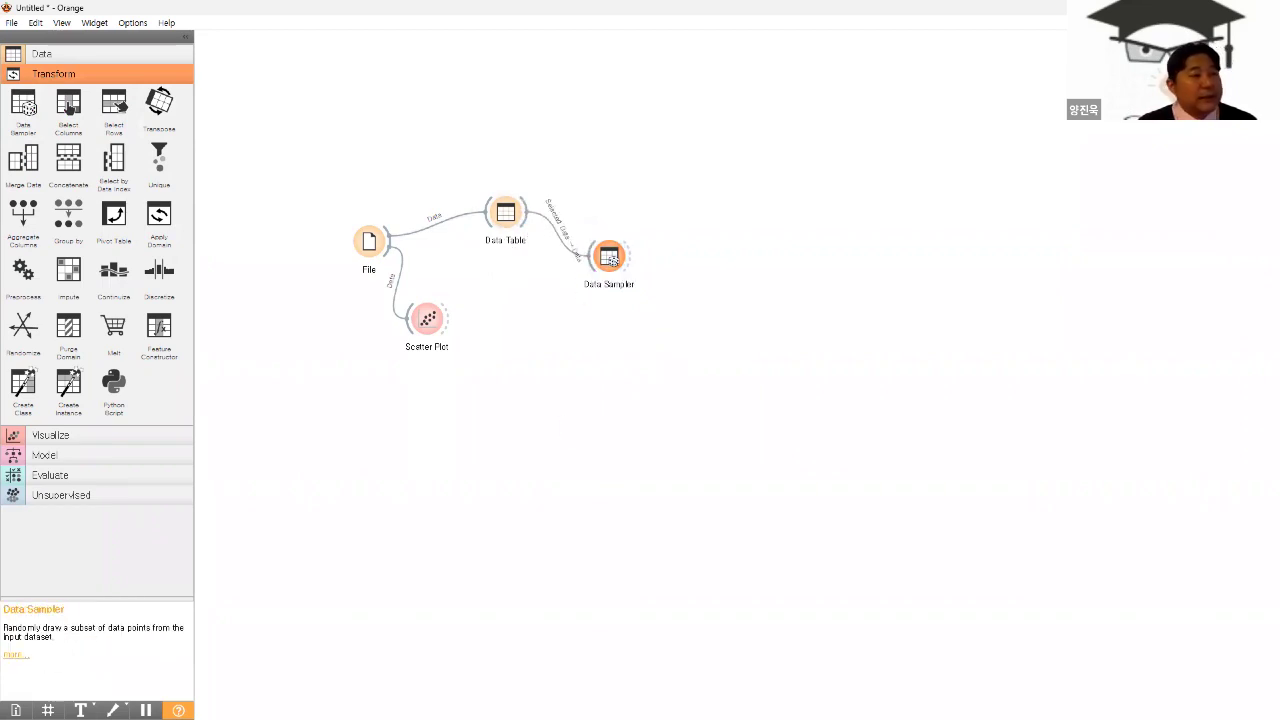
double_click(608, 268)
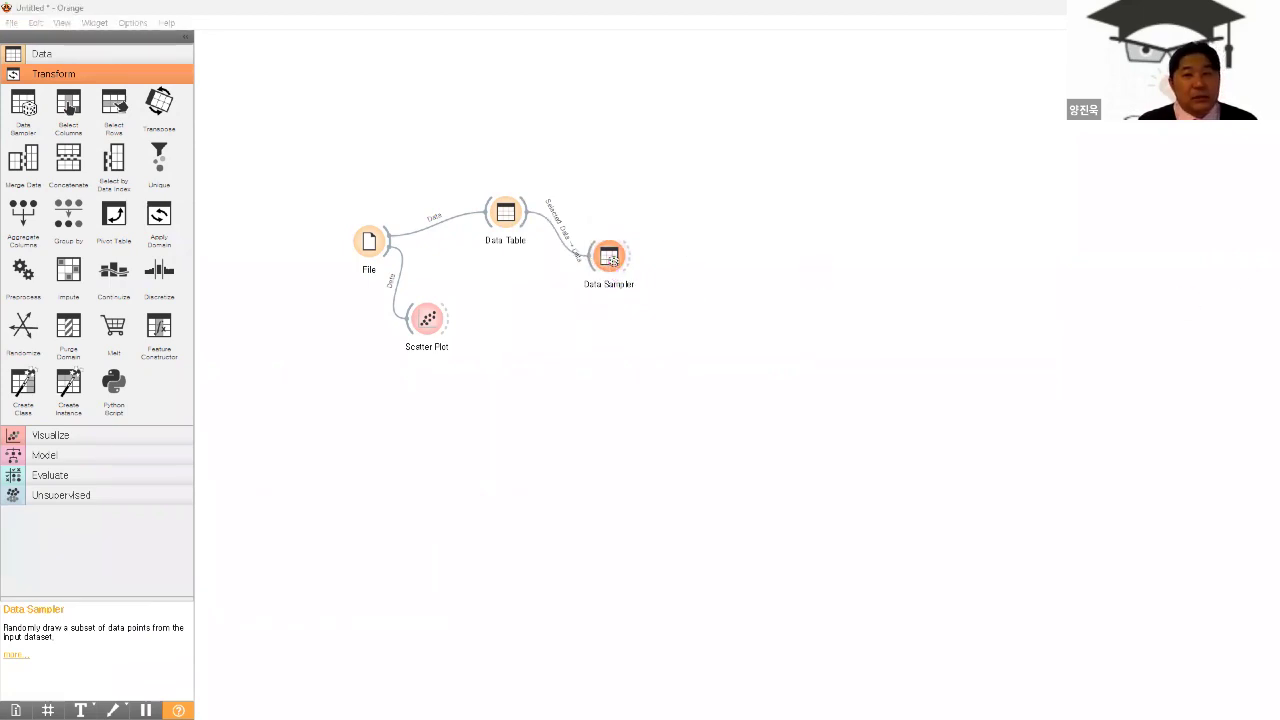
double_click(612, 260)
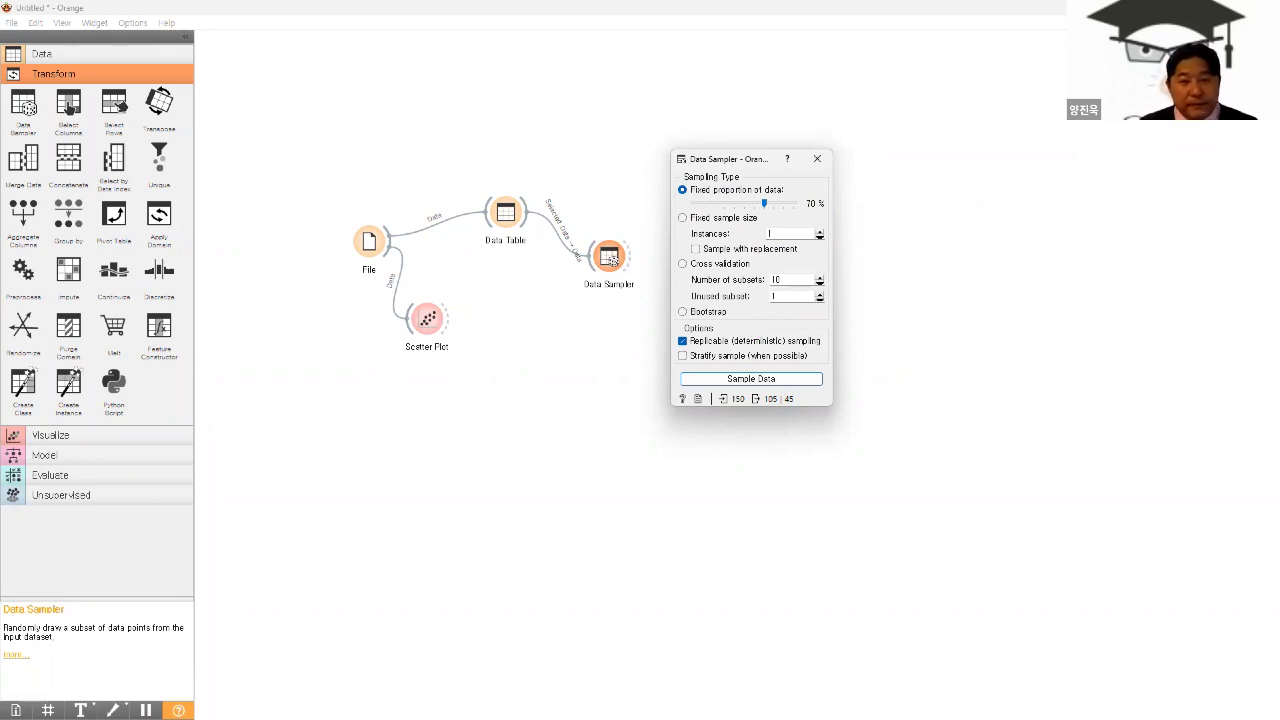
click(613, 259)
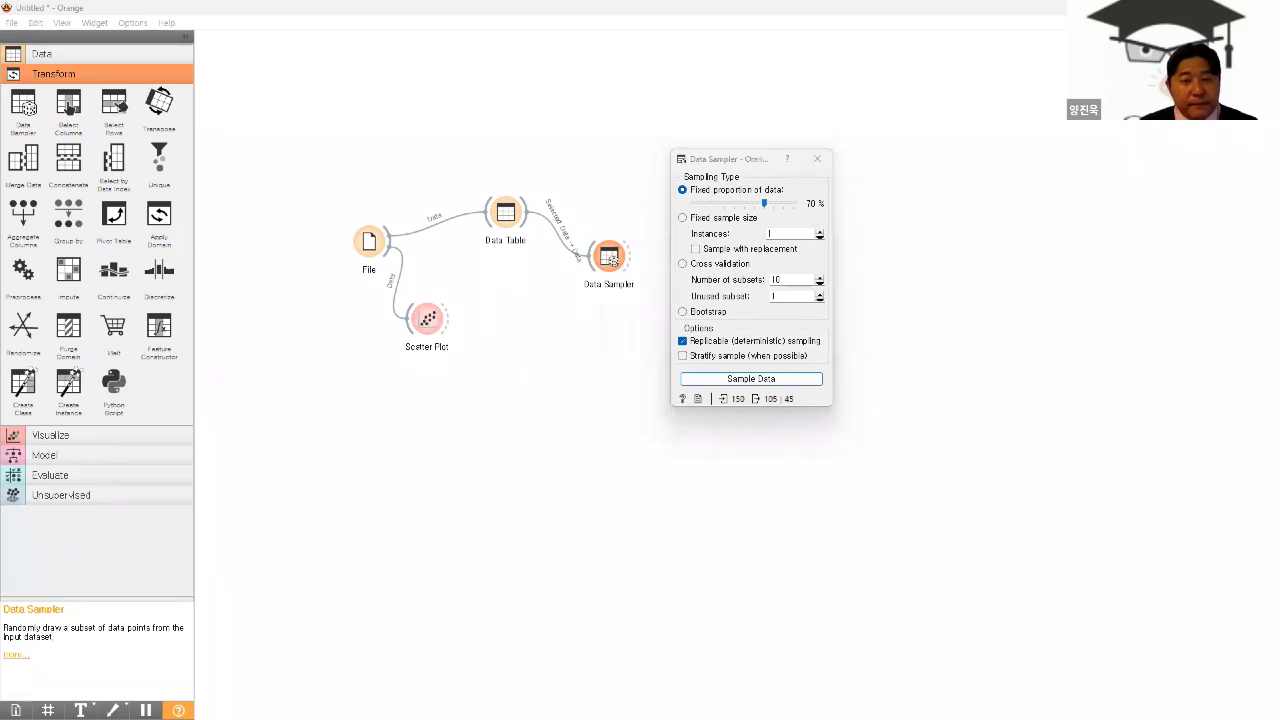
- Switch to the Notepad notes, move their window clear of the Data Sampler dialog, and add "- fixed 고정된" below the vaiables entry
key(alt+Tab)
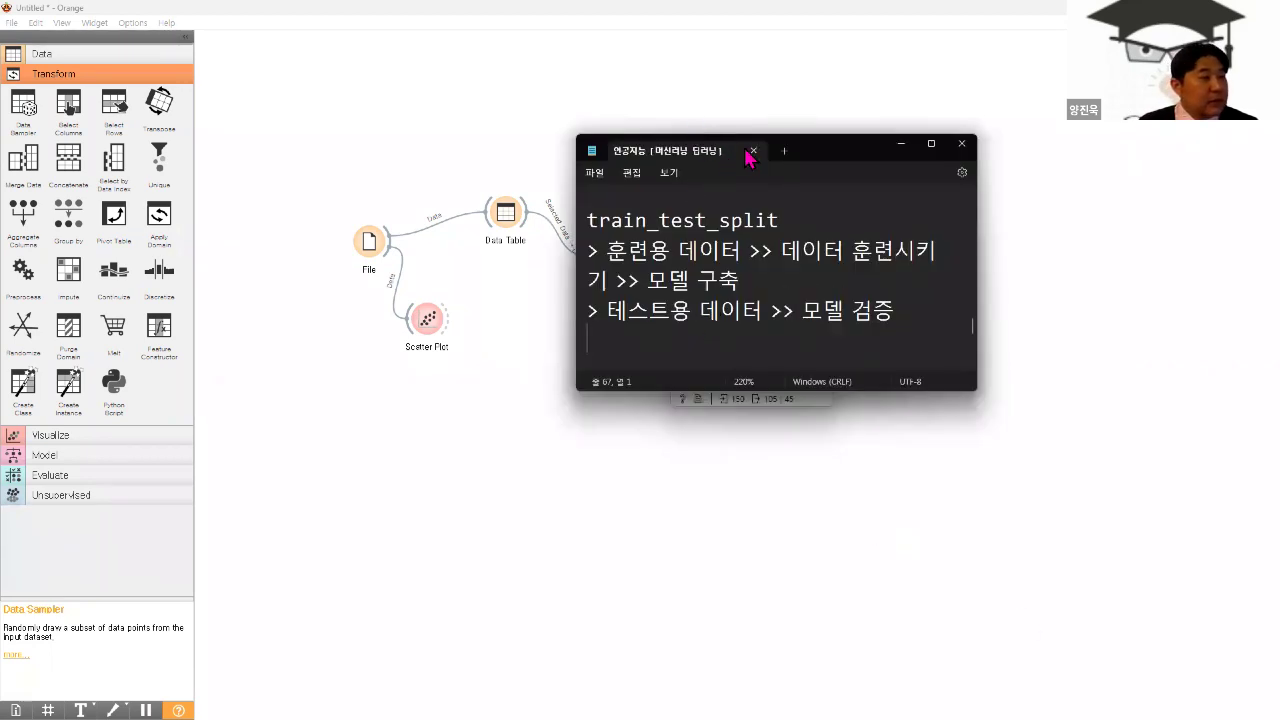
drag(806, 160, 1073, 301)
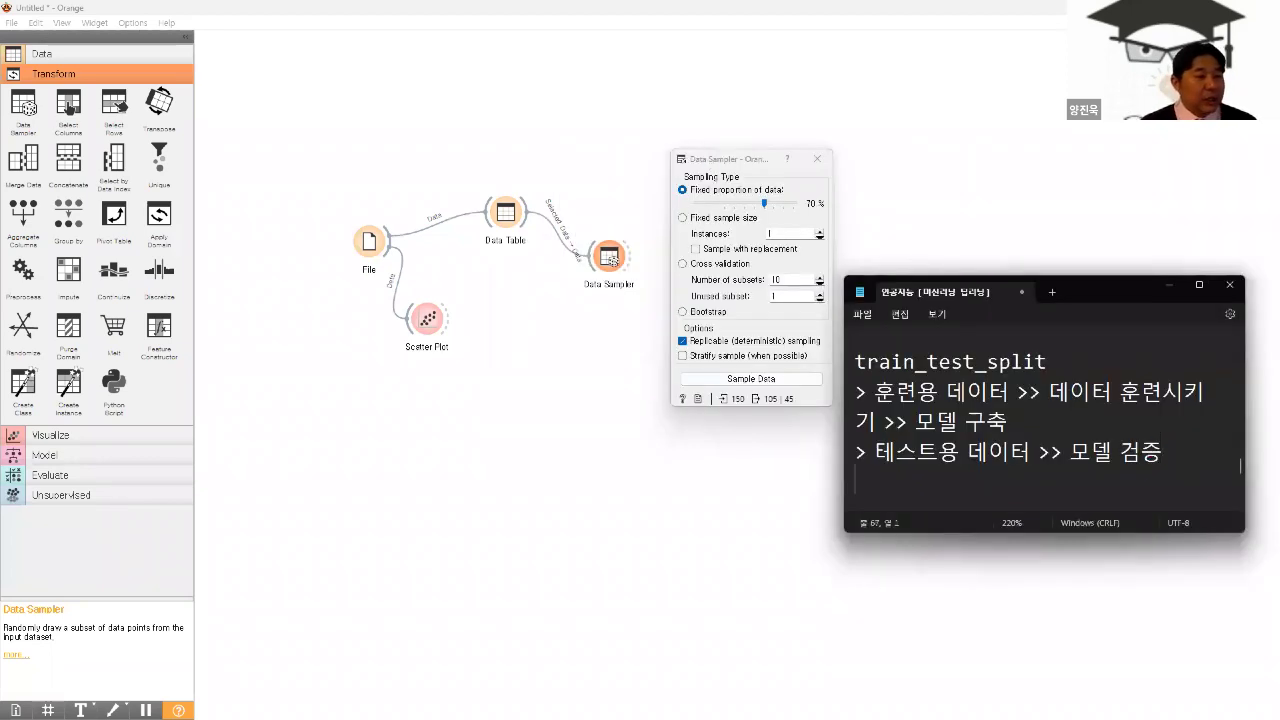
key(Down)
key(Down)
key(Down)
key(Up)
key(Up)
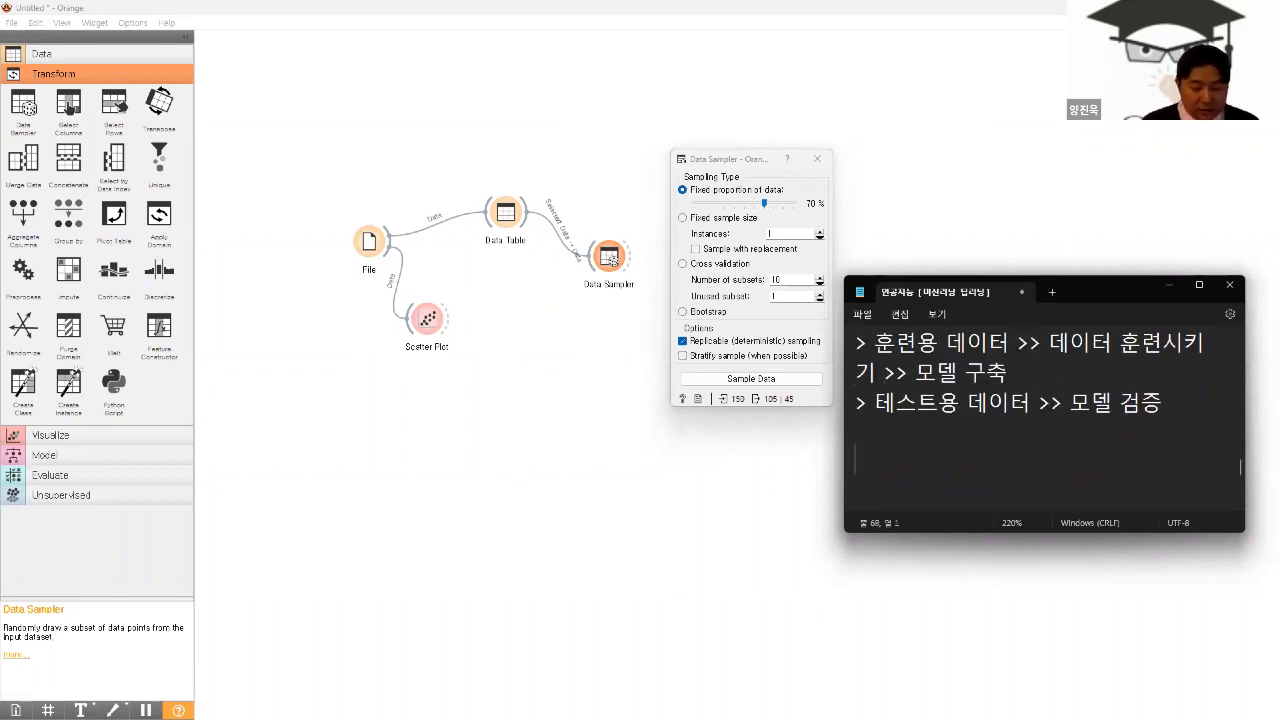
key(Up)
key(Up)
key(Up)
key(Up)
key(Up)
key(Up)
key(Up)
key(Up)
key(Up)
key(Up)
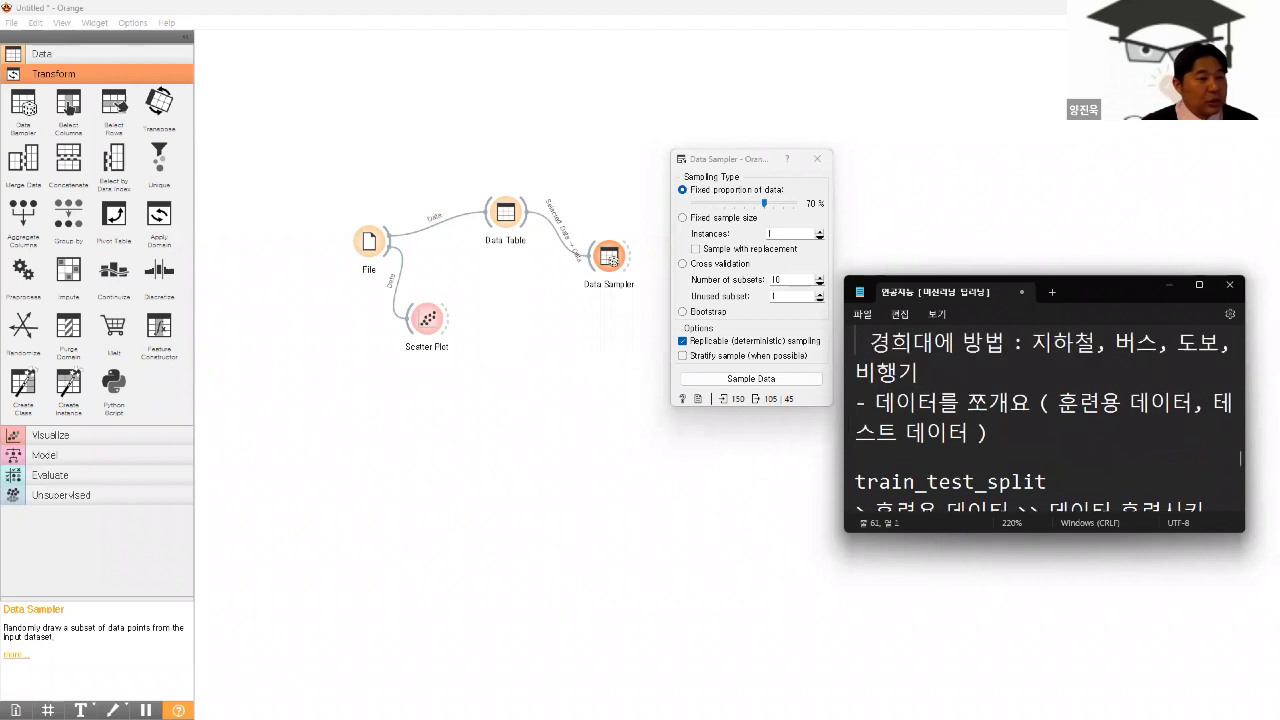
key(Up)
key(Up)
key(Up)
key(Up)
key(Up)
key(Up)
key(Up)
key(Up)
key(Up)
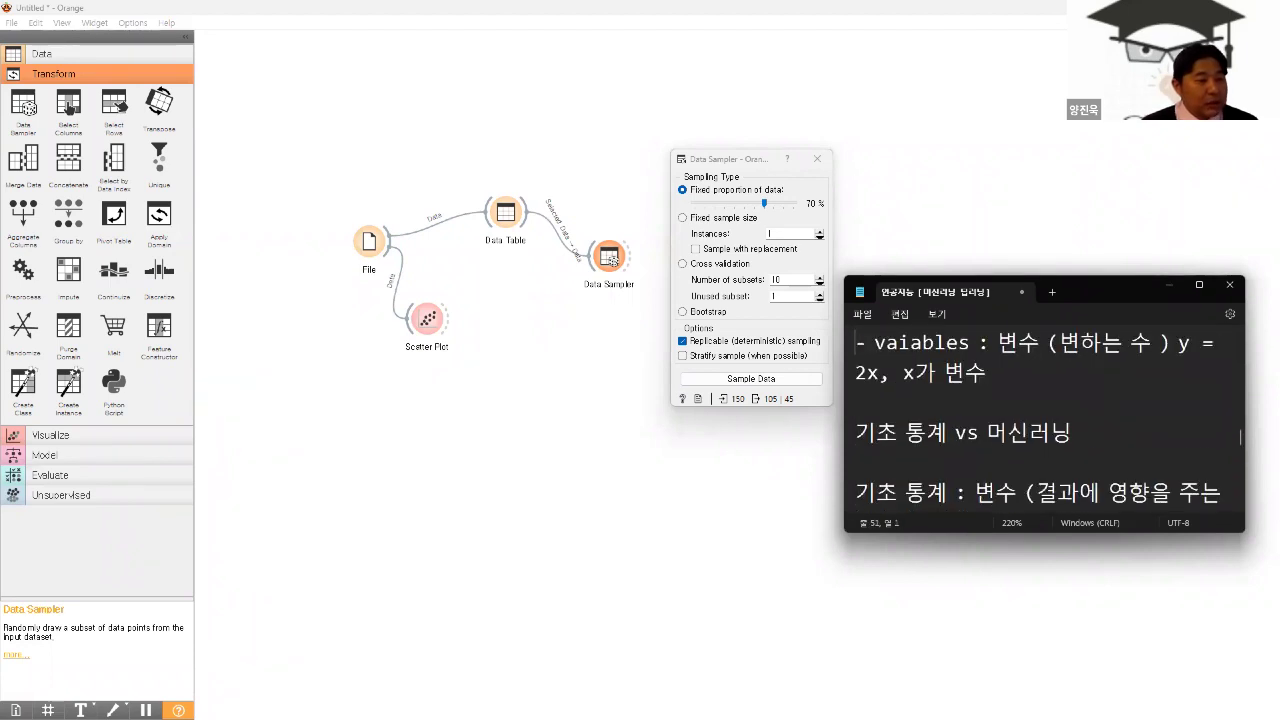
key(Down)
key(Down)
key(Down)
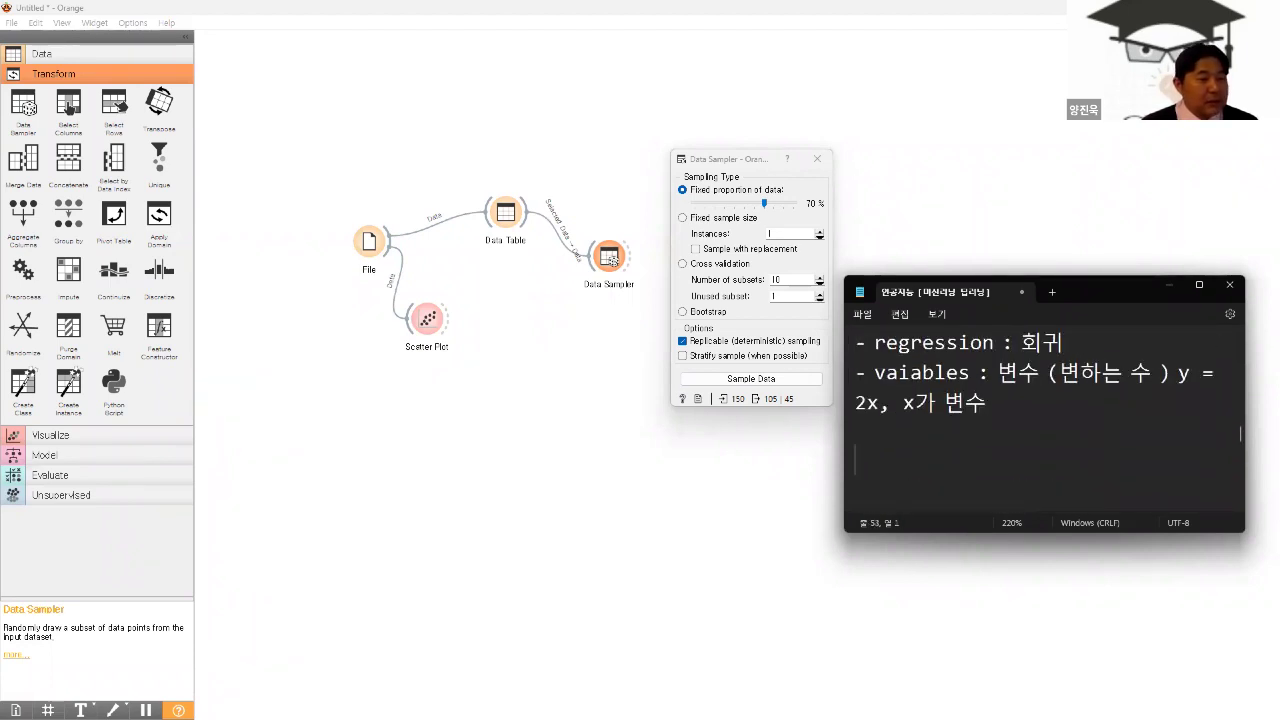
text(-)
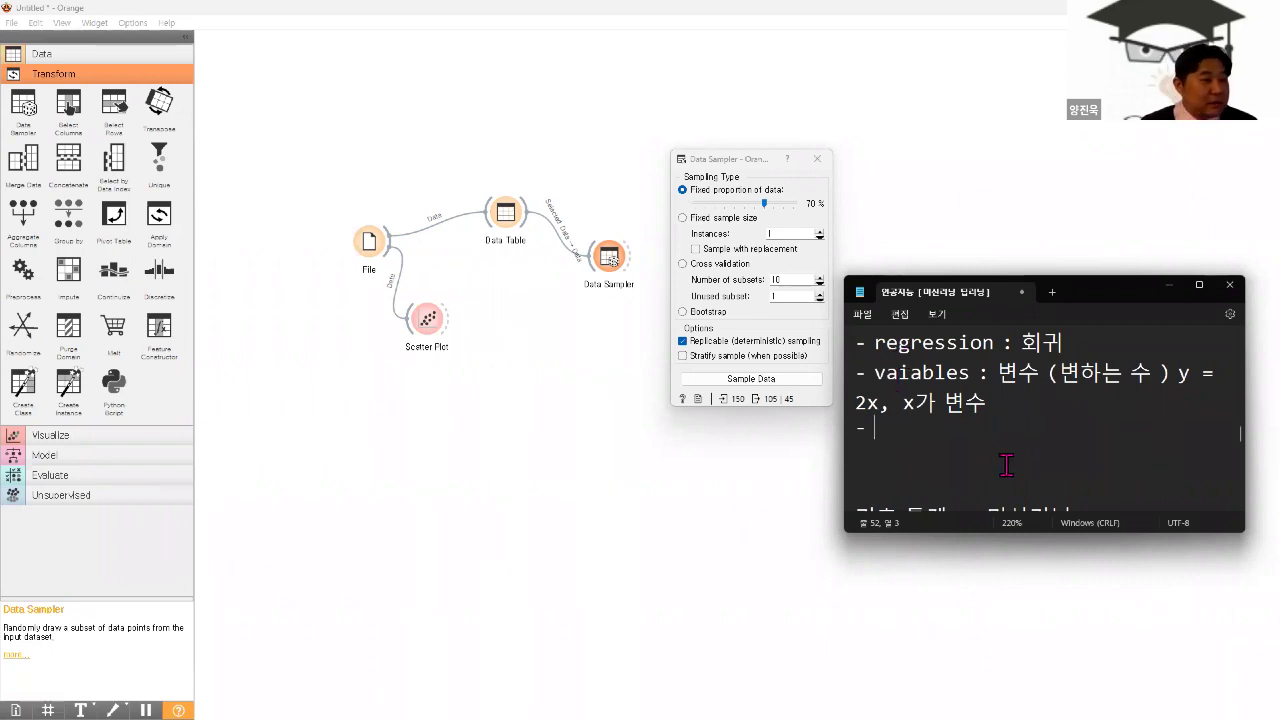
text(dk)
key(BackSpace)
key(BackSpace)
text(fo)
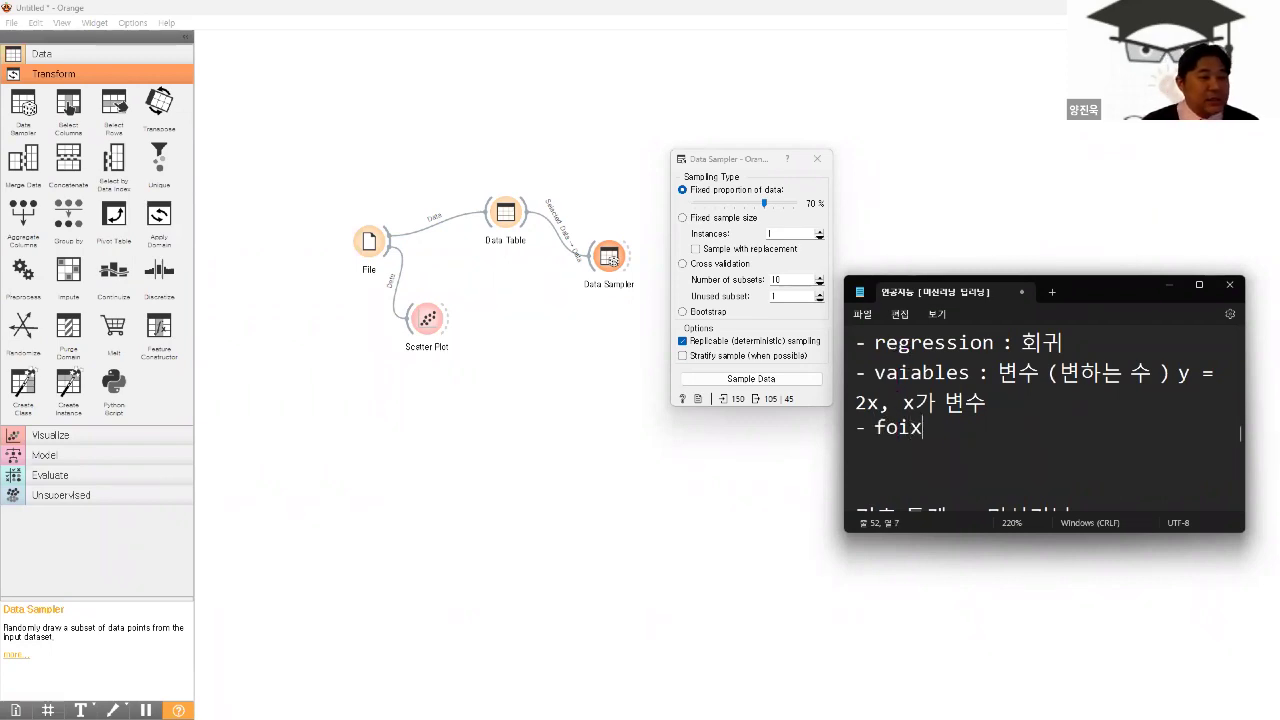
text(x)
key(BackSpace)
key(BackSpace)
text(io)
key(BackSpace)
text(xed 고정된)
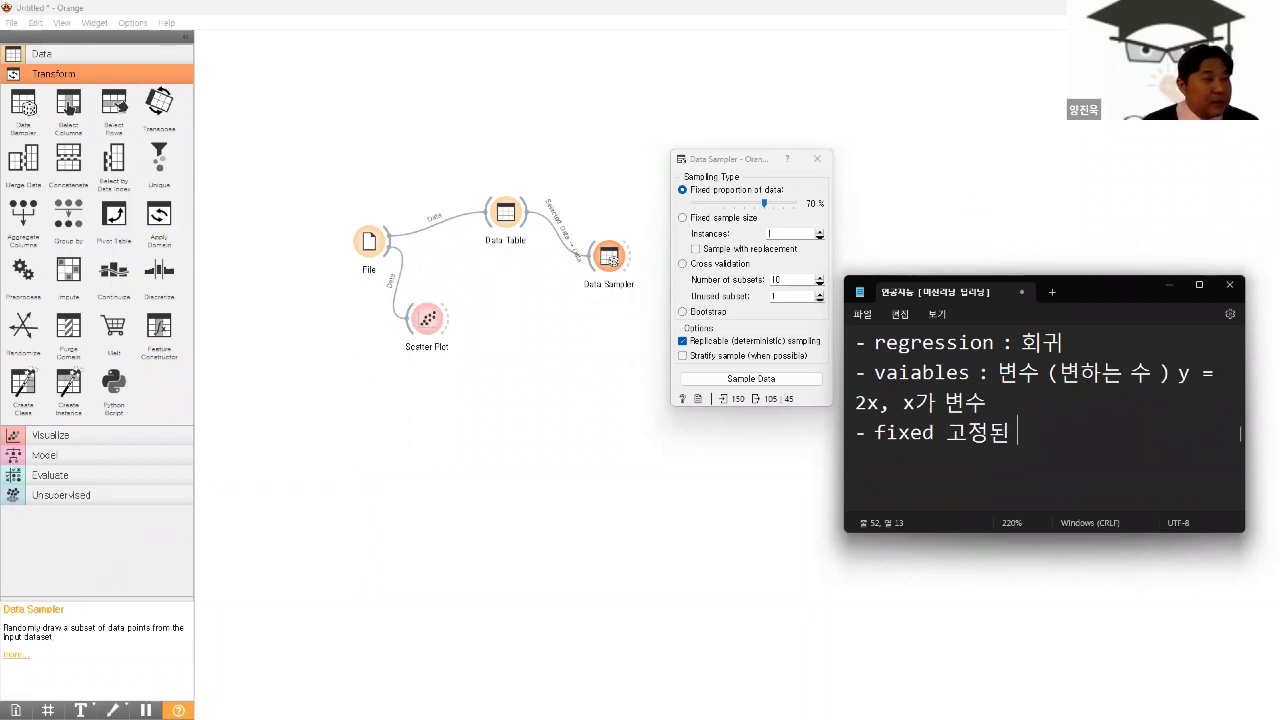
- Add the glossary entry "- proportion 비율" on a new line below the fixed entry
key(Return)
text(- ㅔㄱ)
key(BackSpace)
key(BackSpace)
text(proportion 비율)
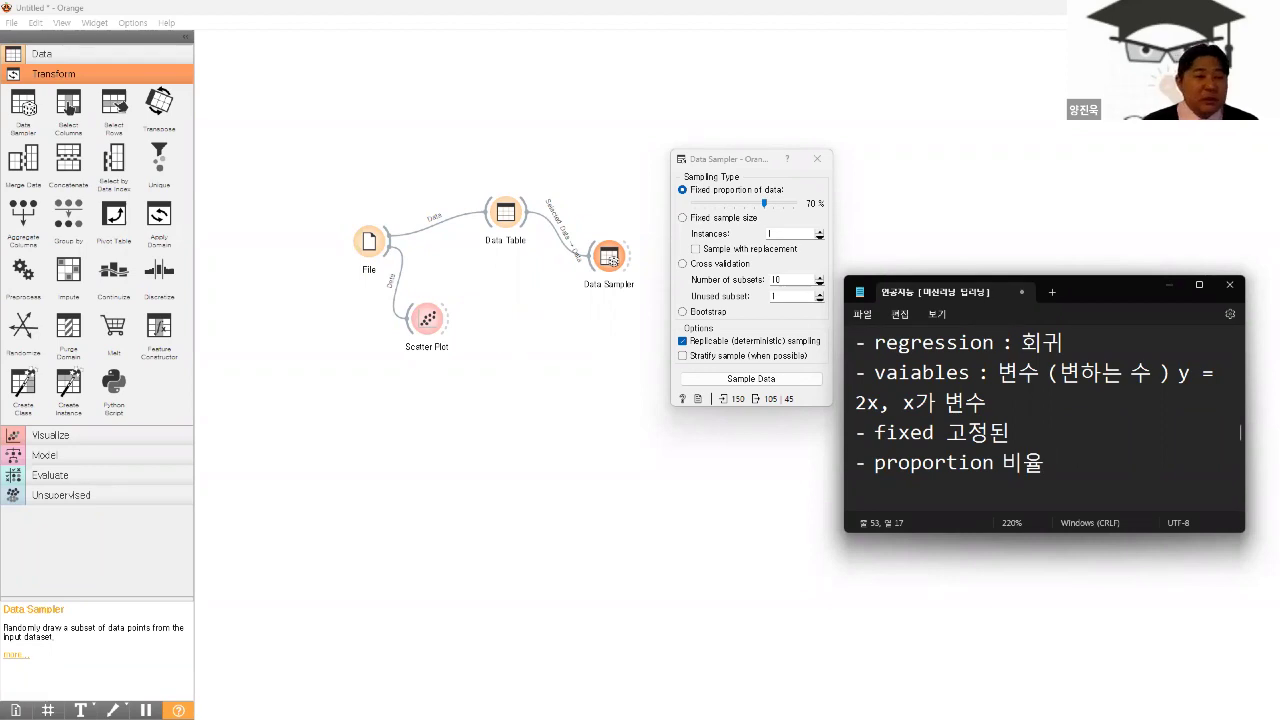
- Return to the train_test_split section of the notes and enlarge the Notepad window so its lines fit without wrapping
scroll(1085, 396, down, 5)
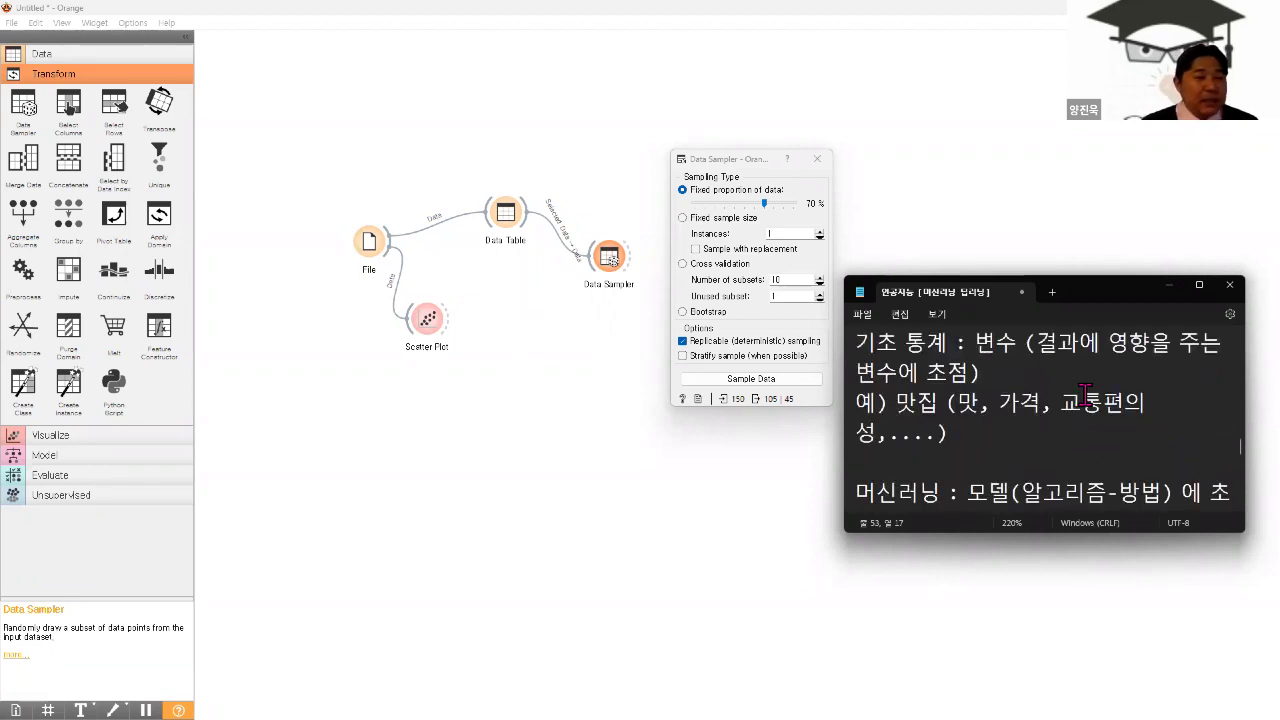
scroll(1085, 396, down, 6)
scroll(1085, 396, up, 2)
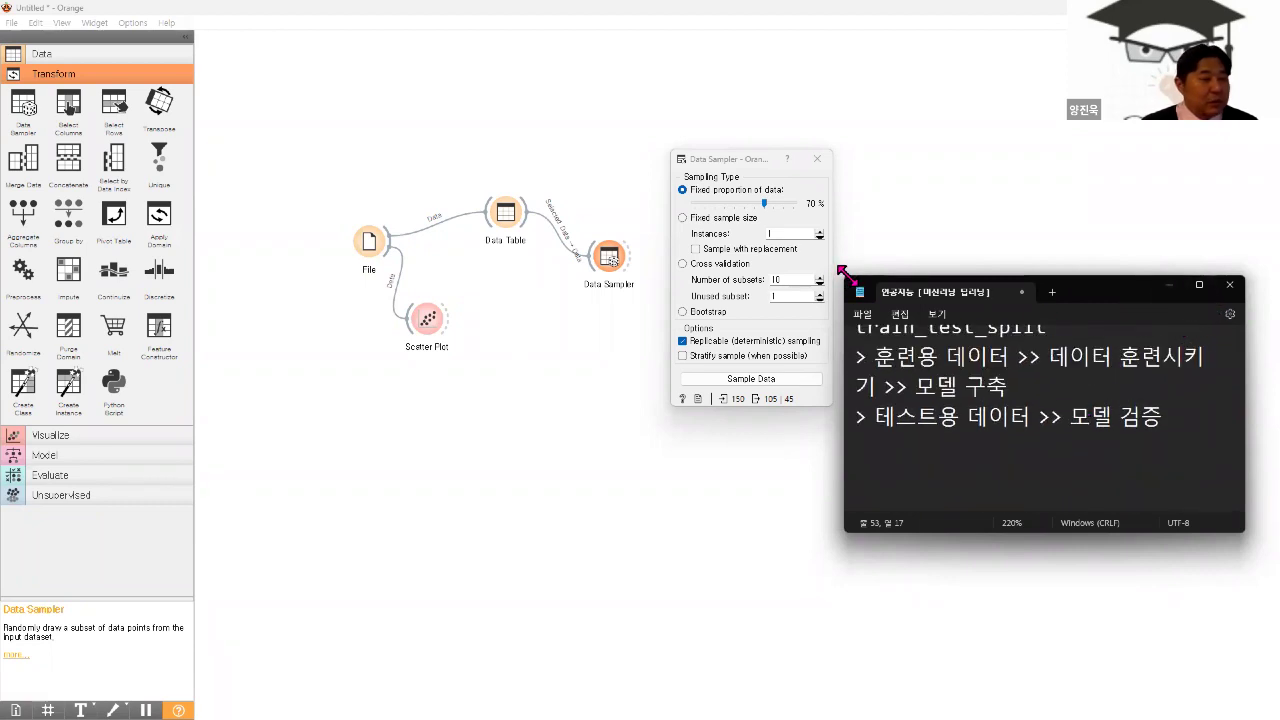
drag(847, 285, 647, 118)
scroll(848, 229, up, 2)
click(1050, 403)
key(Return)
key(Return)
text(70)
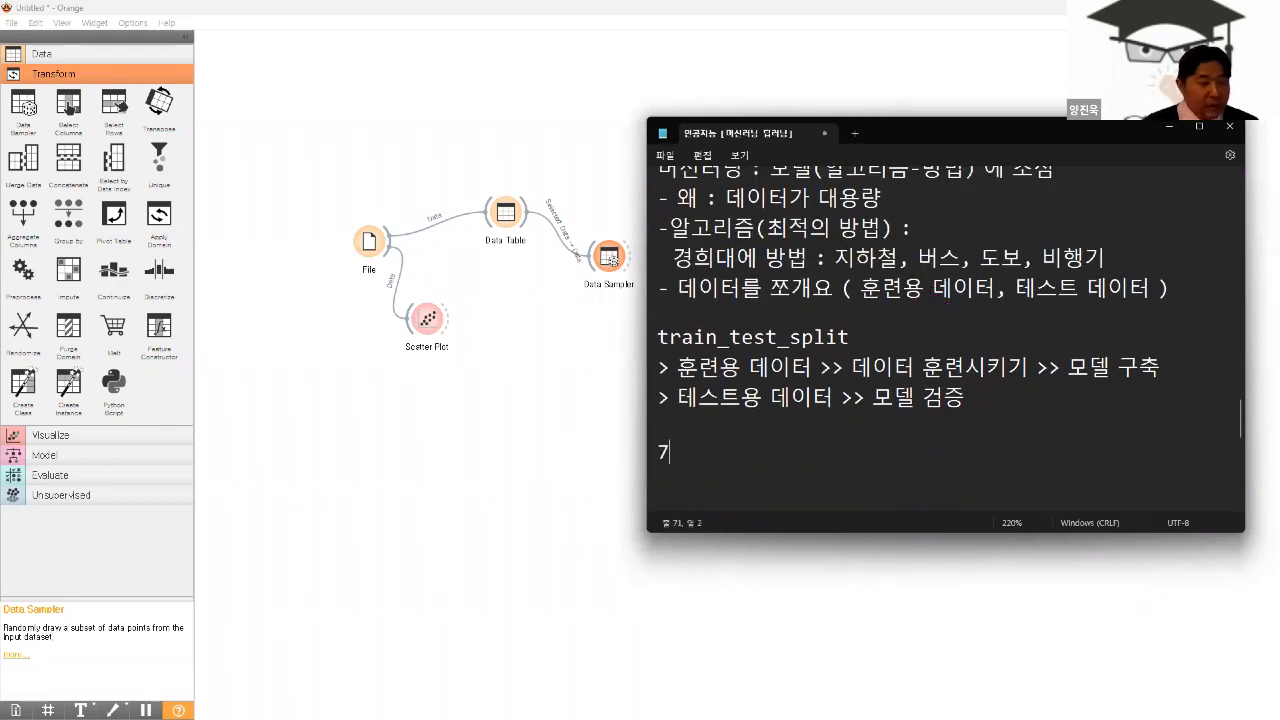
key(BackSpace)
key(BackSpace)
key(BackSpace)
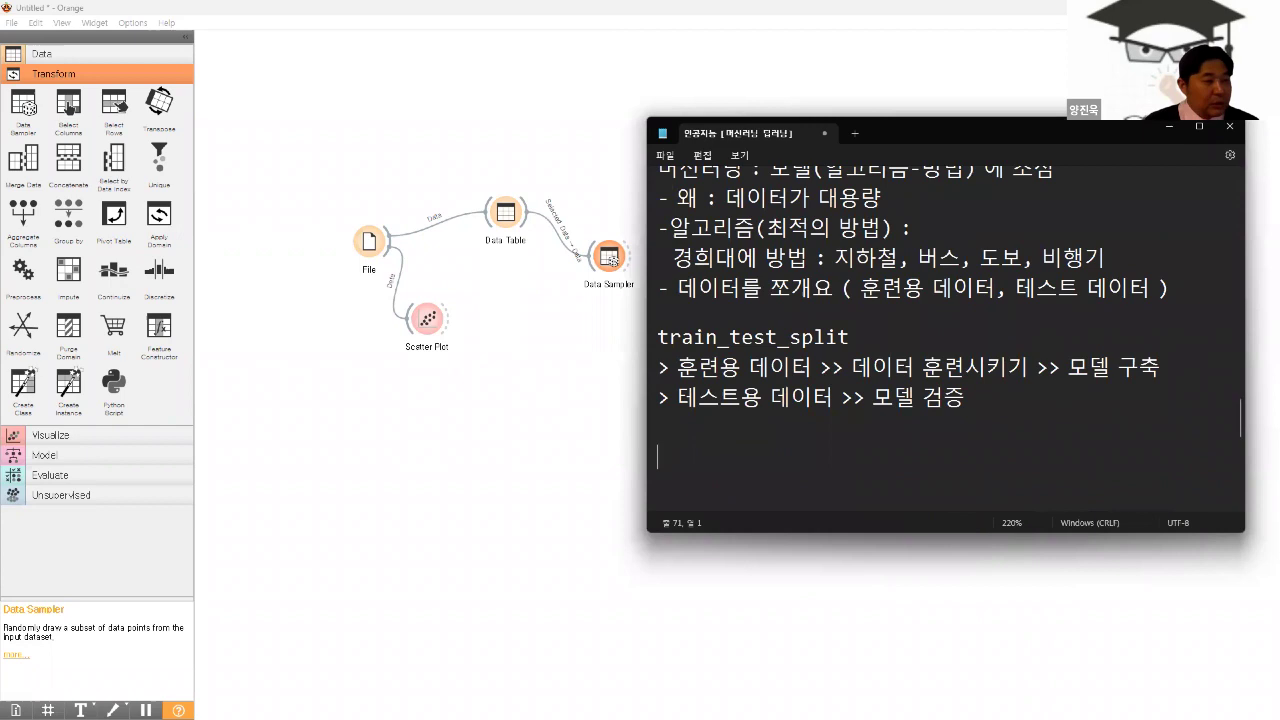
- Add an indented "70%" below the 훈련용 데이터 line and an indented "30%" aligned with it below the 테스트용 데이터 line
click(1152, 366)
key(Return)
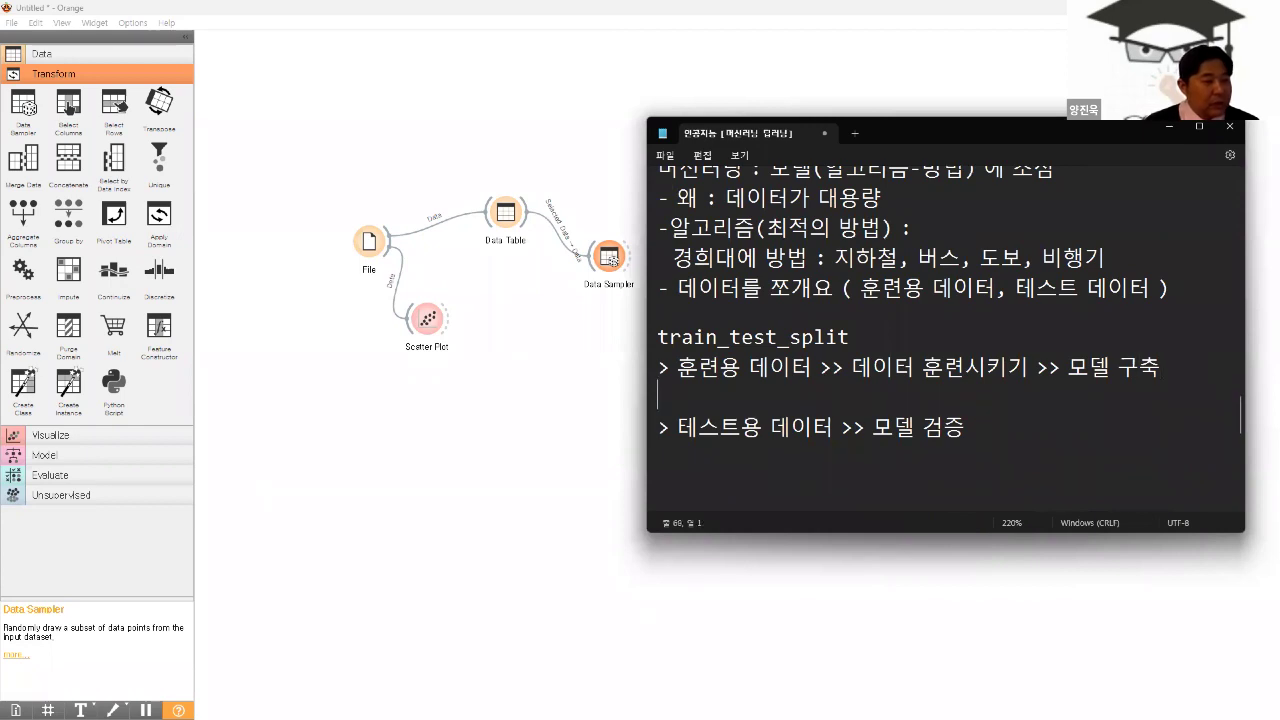
text(70)
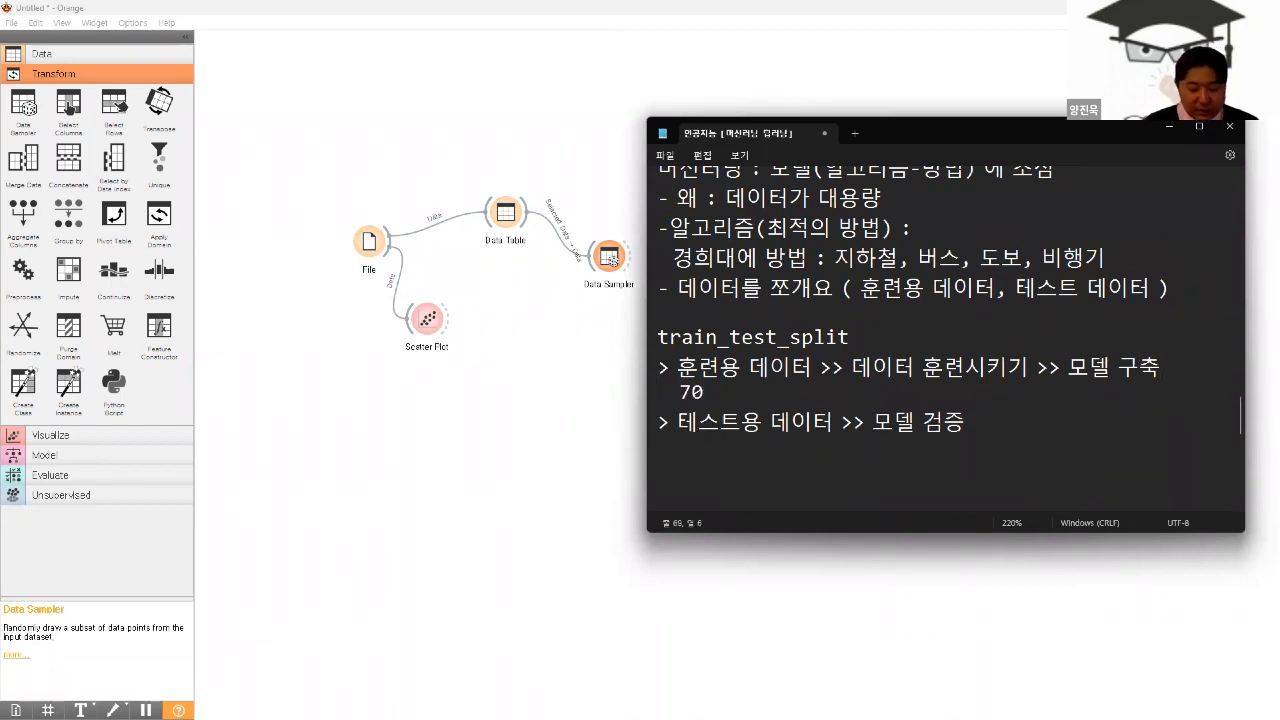
text(%)
key(Down)
key(Down)
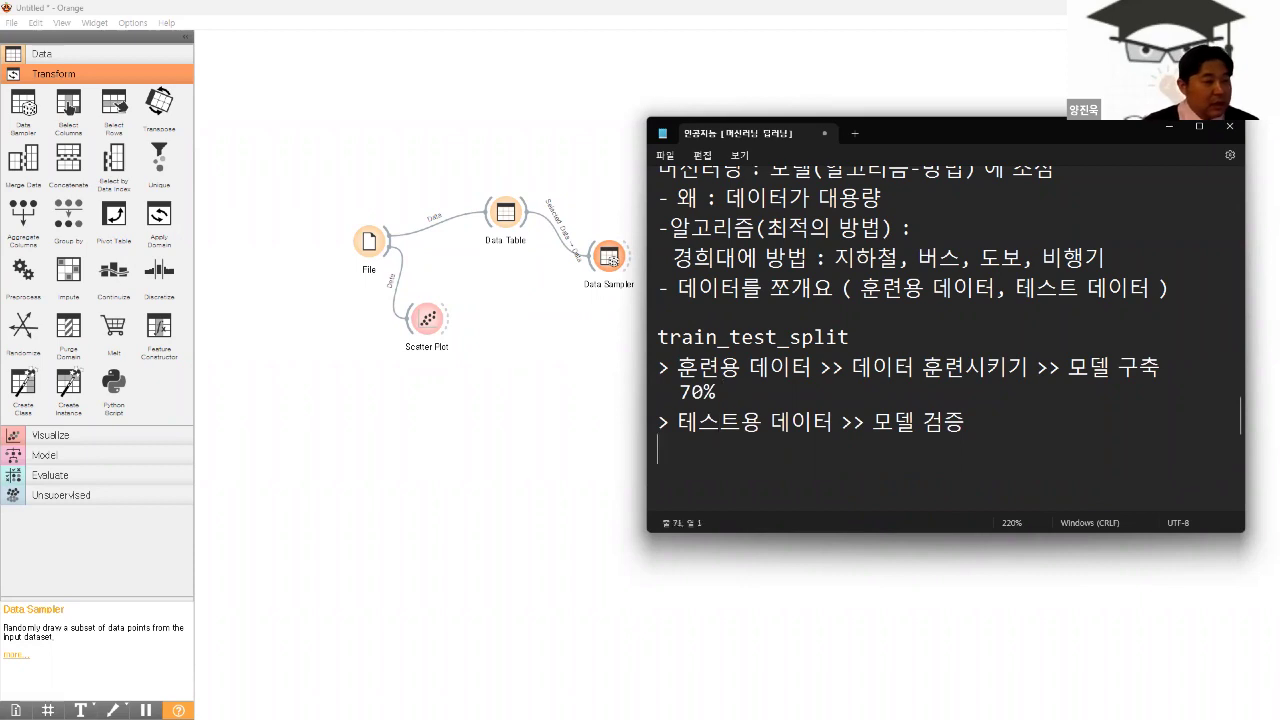
text(30%)
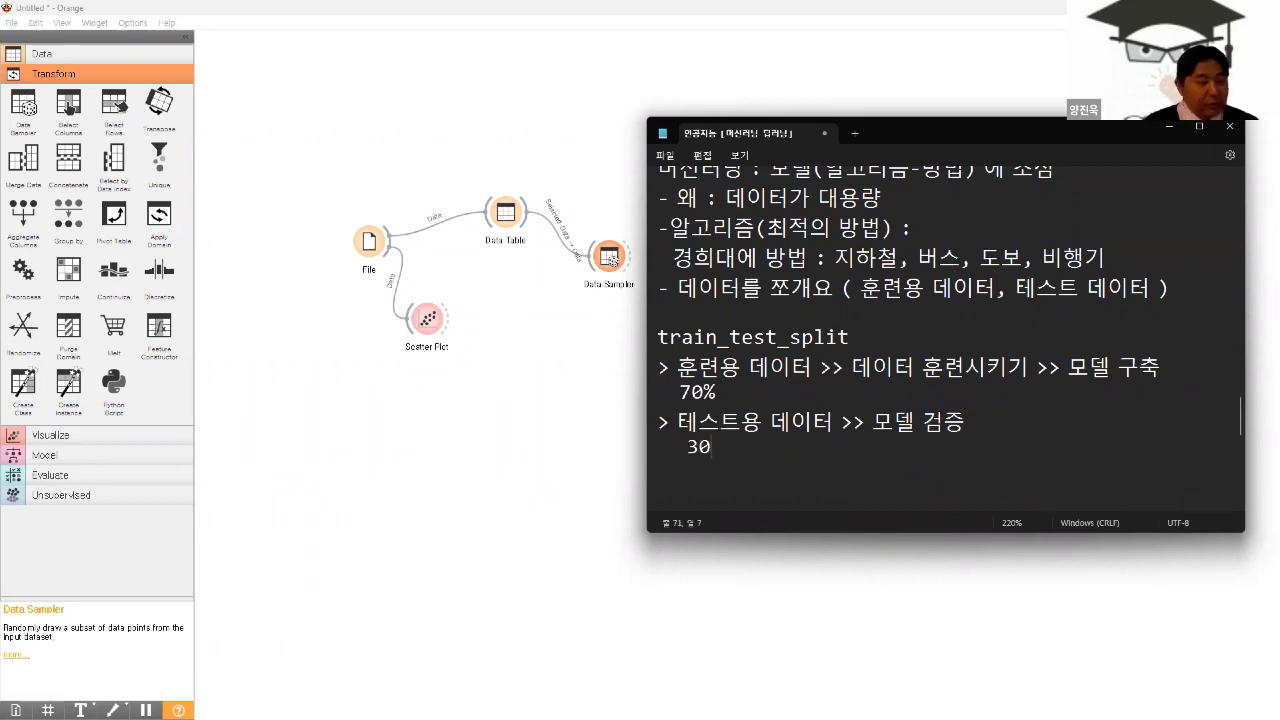
key(Left)
key(Left)
key(Left)
key(Left)
key(BackSpace)
- Append the alternative split ratios "/ 80%" to the 70% line and "/ 20%" to the 30% line
key(Right)
key(Right)
key(Right)
key(Up)
key(Up)
key(End)
text(/ 80%)
key(Down)
key(Down)
key(Down)
key(Up)
key(End)
text(/ 20#)
key(BackSpace)
text(%)
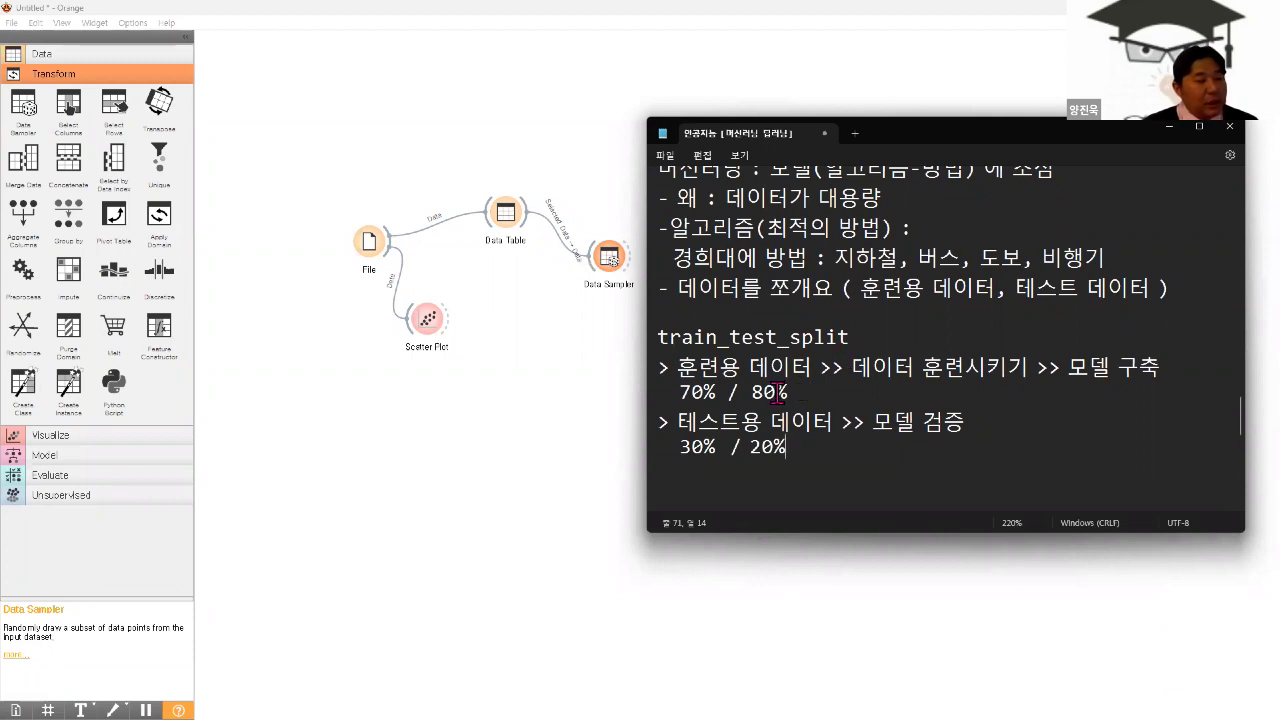
drag(747, 448, 786, 448)
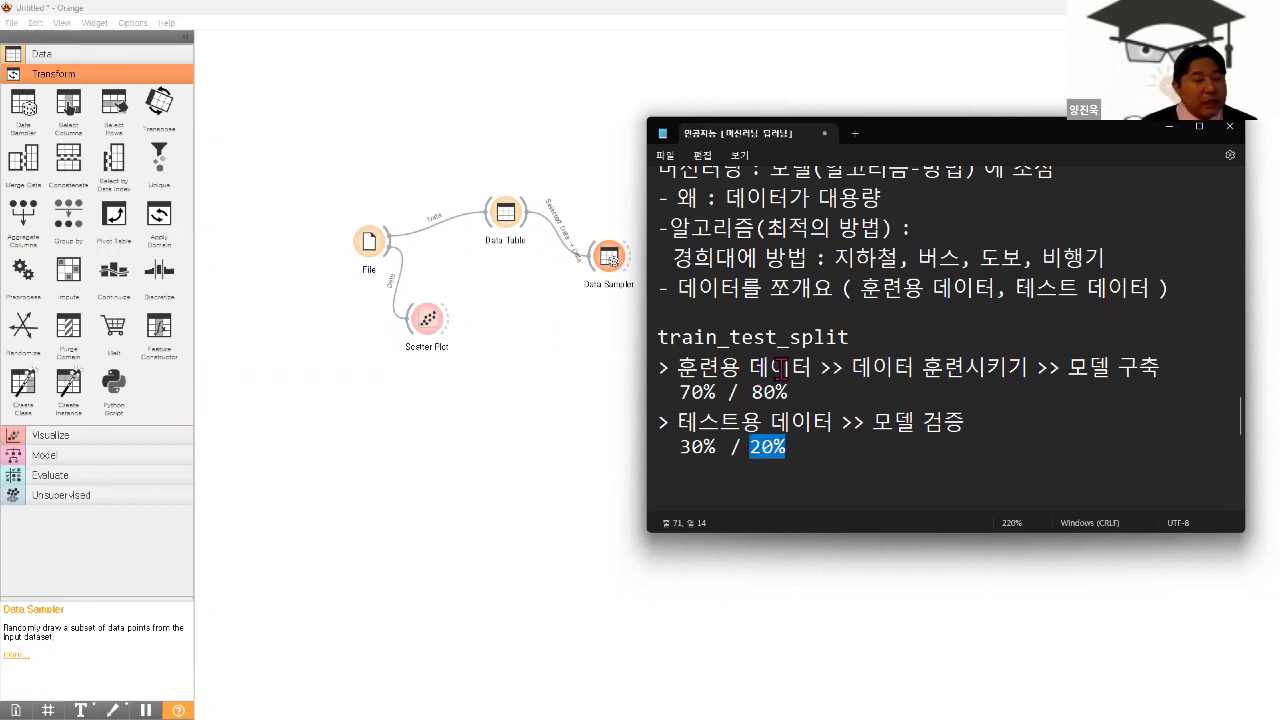
click(812, 450)
drag(816, 452, 748, 447)
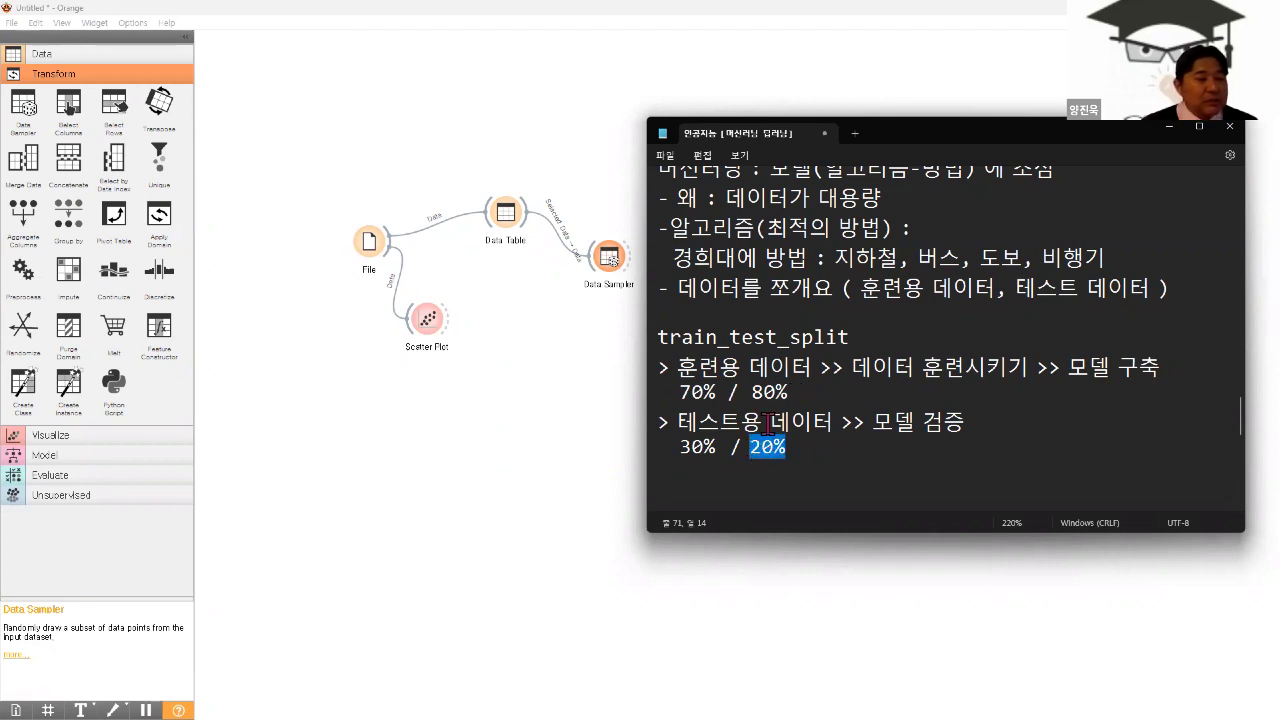
- Add a long dashed separator line below the "30% / 20%" line, leaving one blank line between them
click(862, 453)
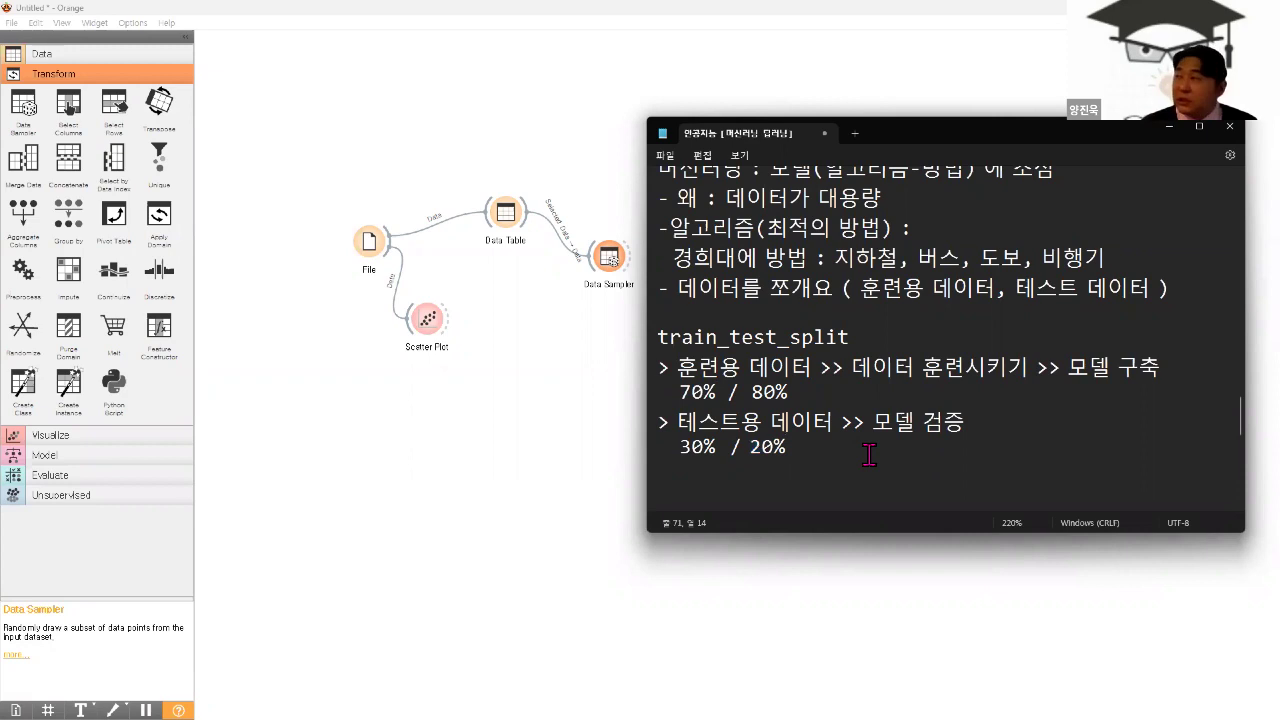
key(Return)
key(Return)
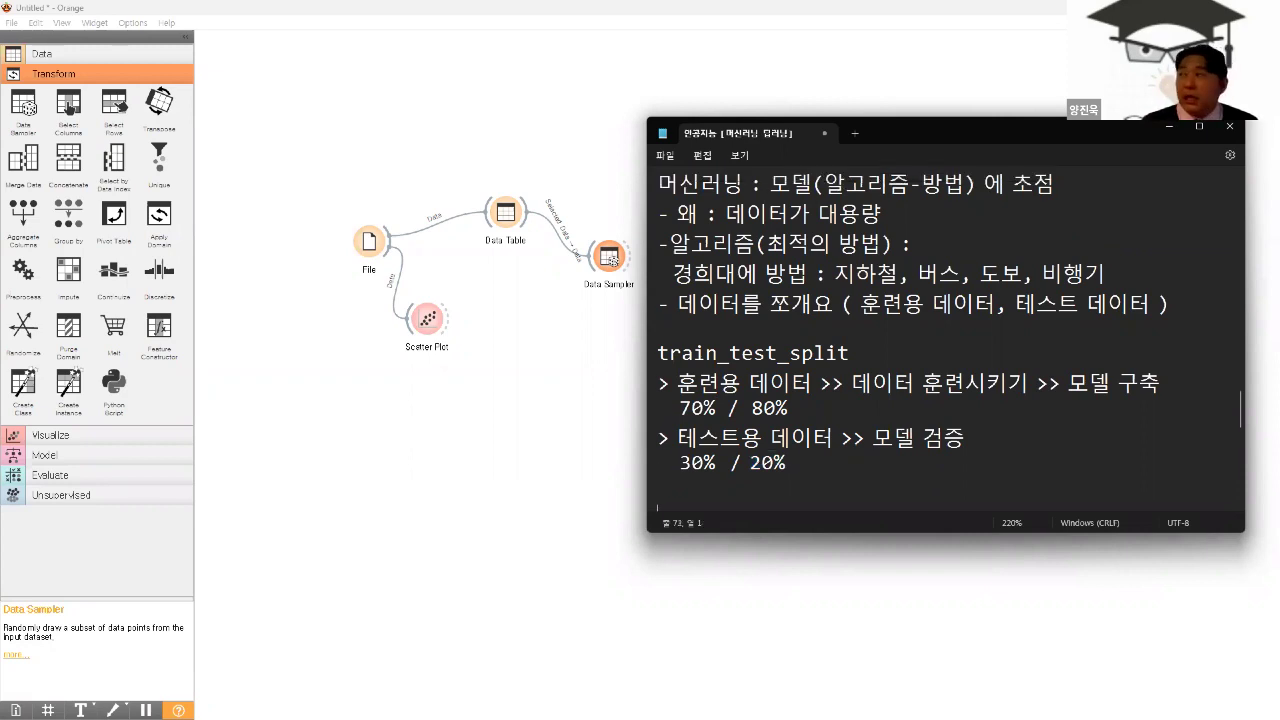
scroll(909, 352, down, 3)
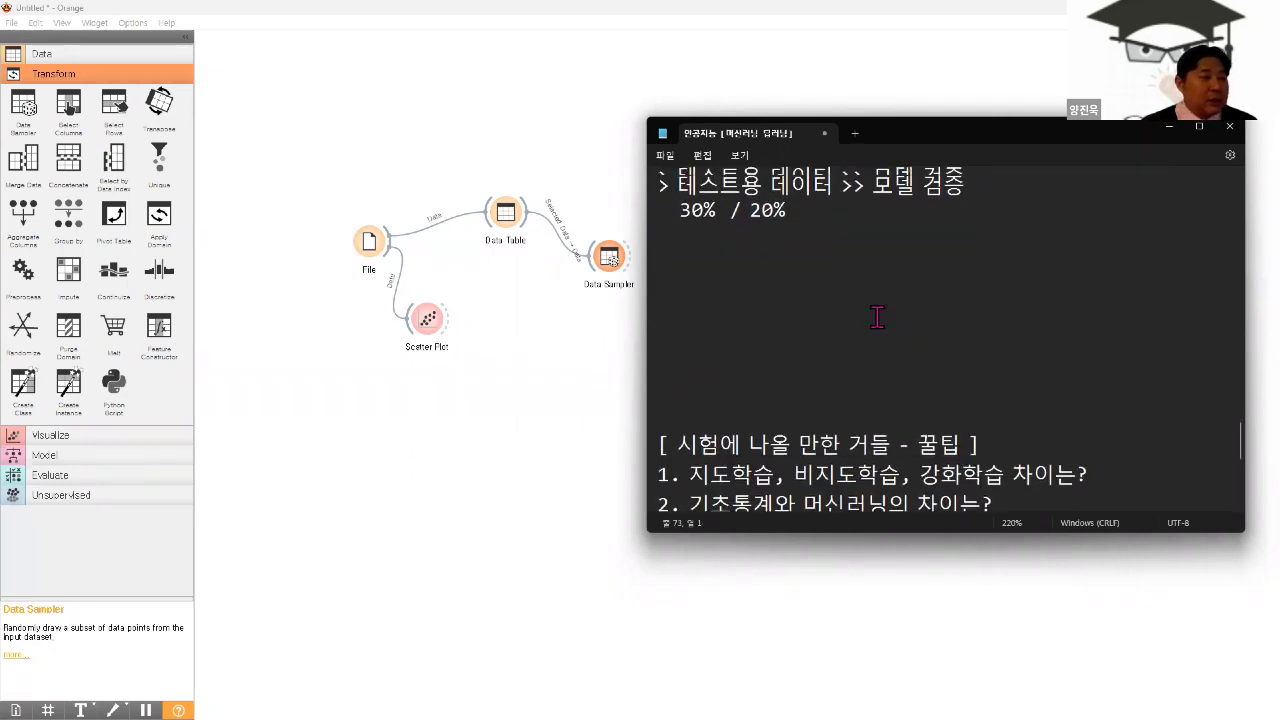
scroll(877, 317, up, 1)
text(--------------------------------------)
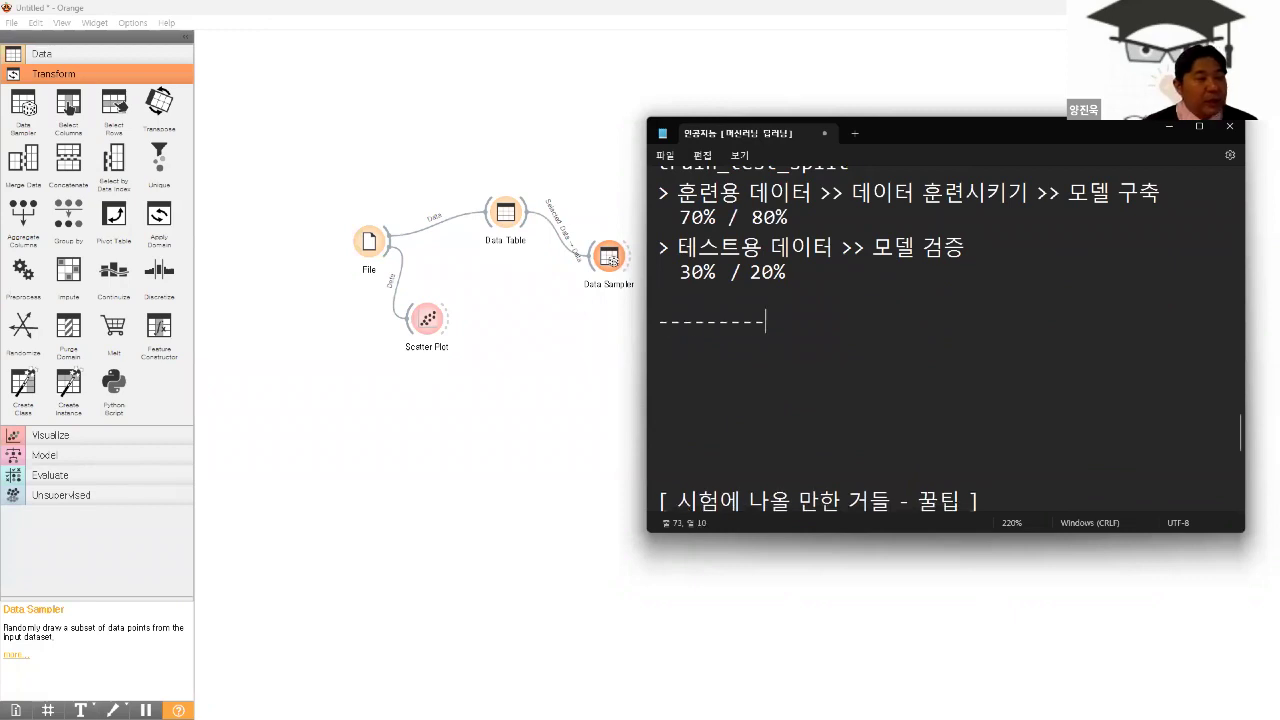
key(Return)
key(Return)
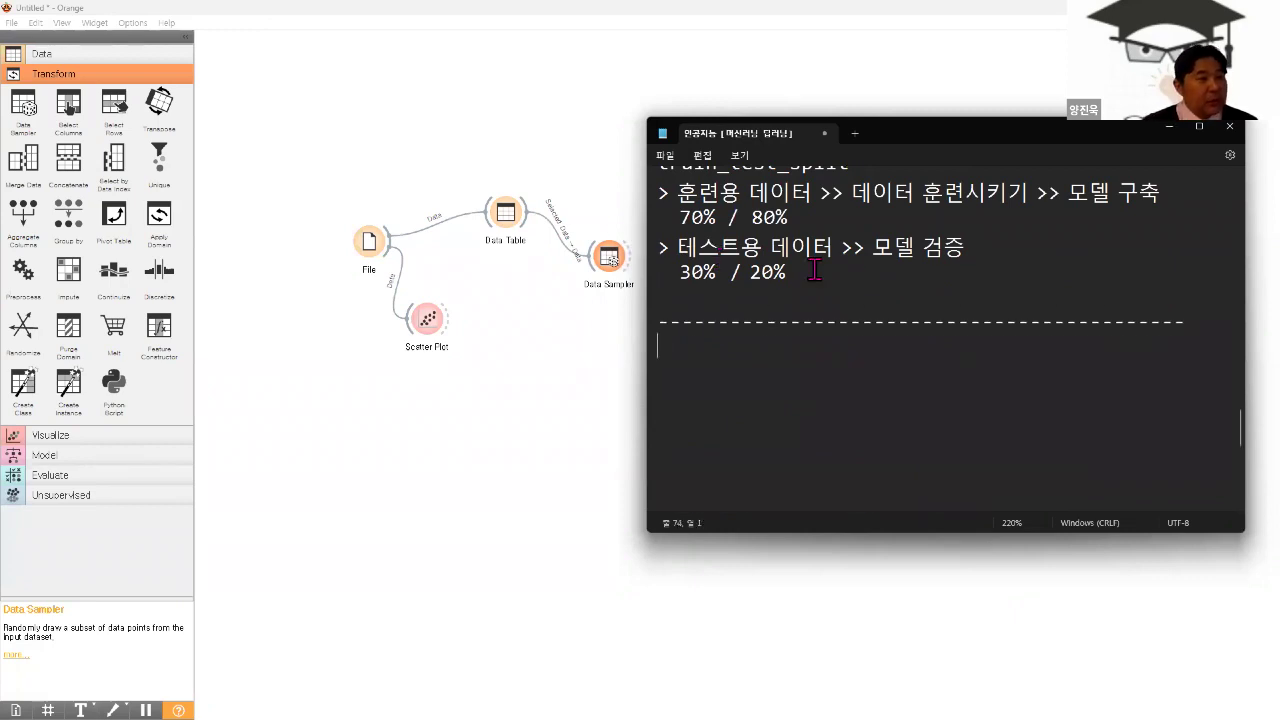
- Write the item "> 훈련용 데이터" directly below the dashed separator line
text(> gri)
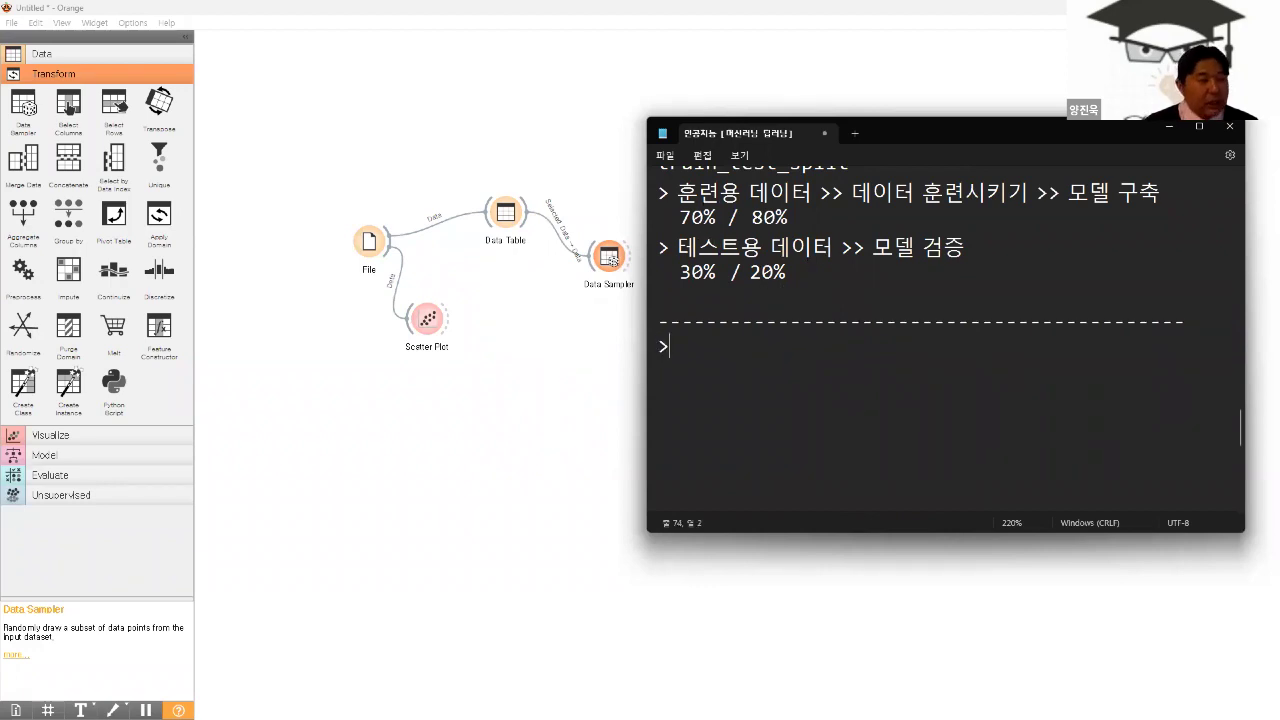
key(BackSpace)
key(BackSpace)
key(BackSpace)
text(훈련용 데이터)
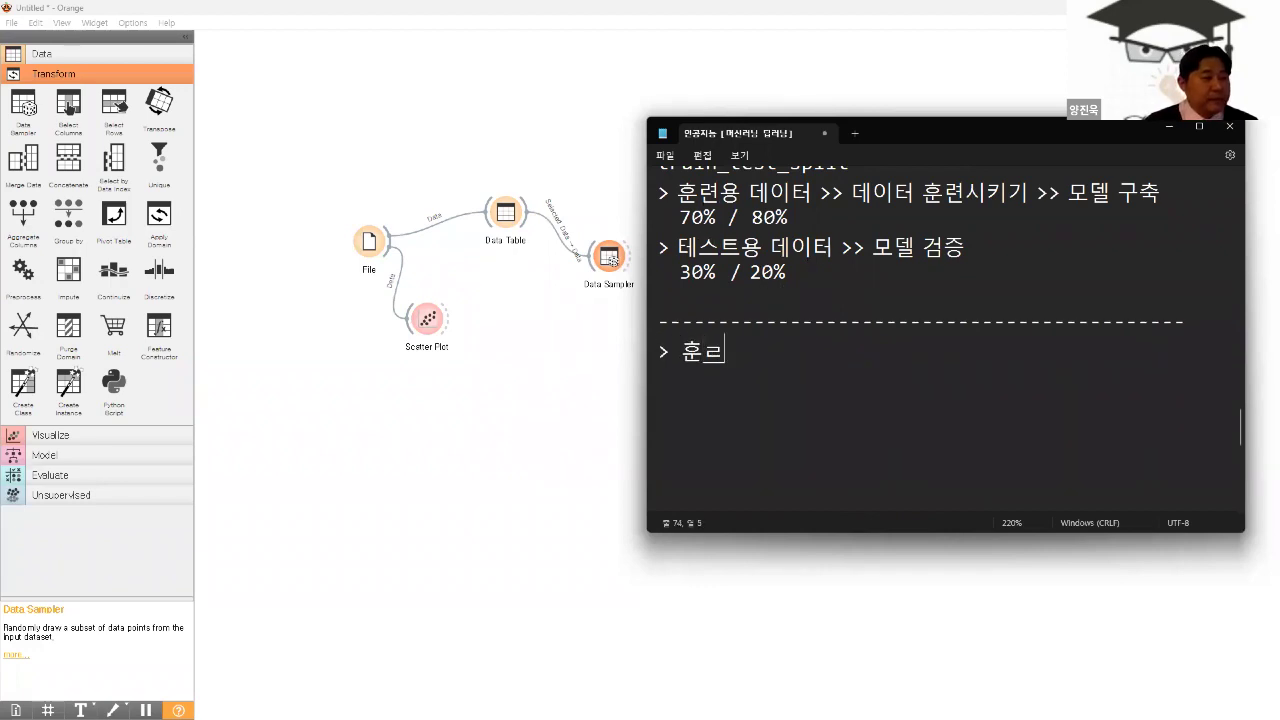
- Add an indented sub-item "> 훈련용 데이터 / 검증용 데이터" directly below the 훈련용 데이터 item under the dashed line
key(Return)
key(Return)
key(BackSpace)
text(> )
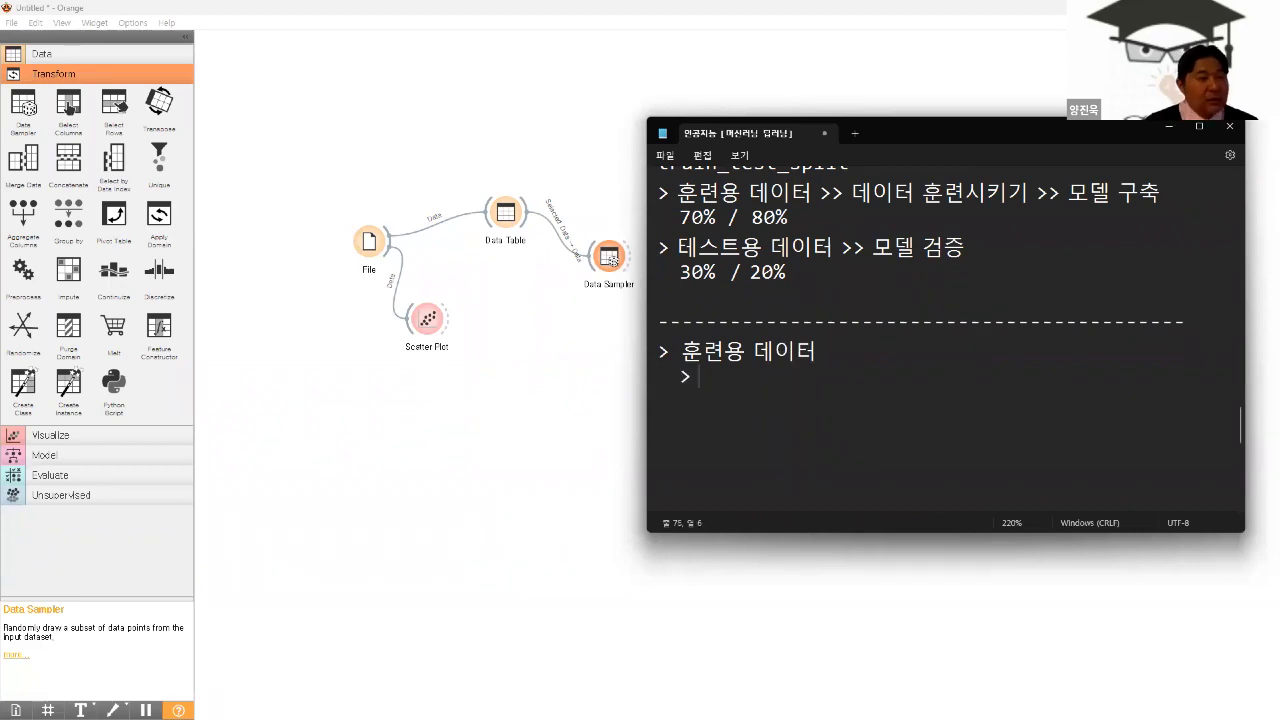
text(훈려)
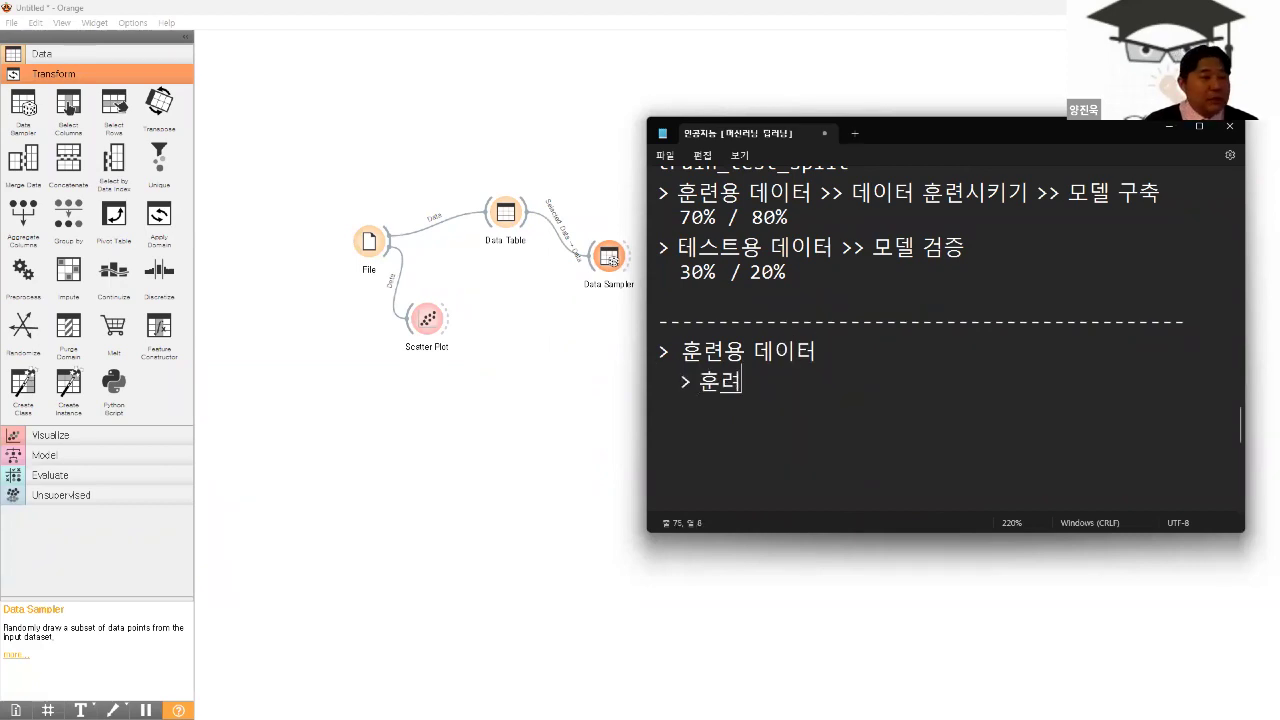
key(BackSpace)
text(련용 데이)
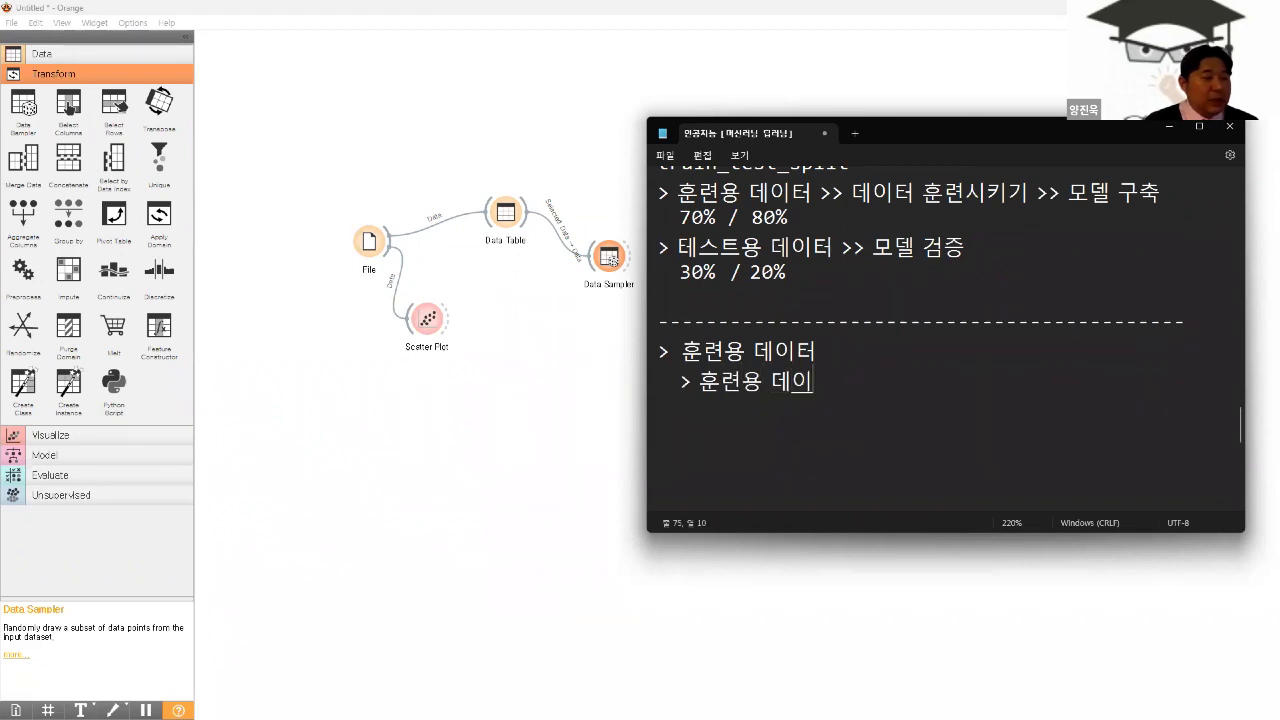
text(터 / 검증)
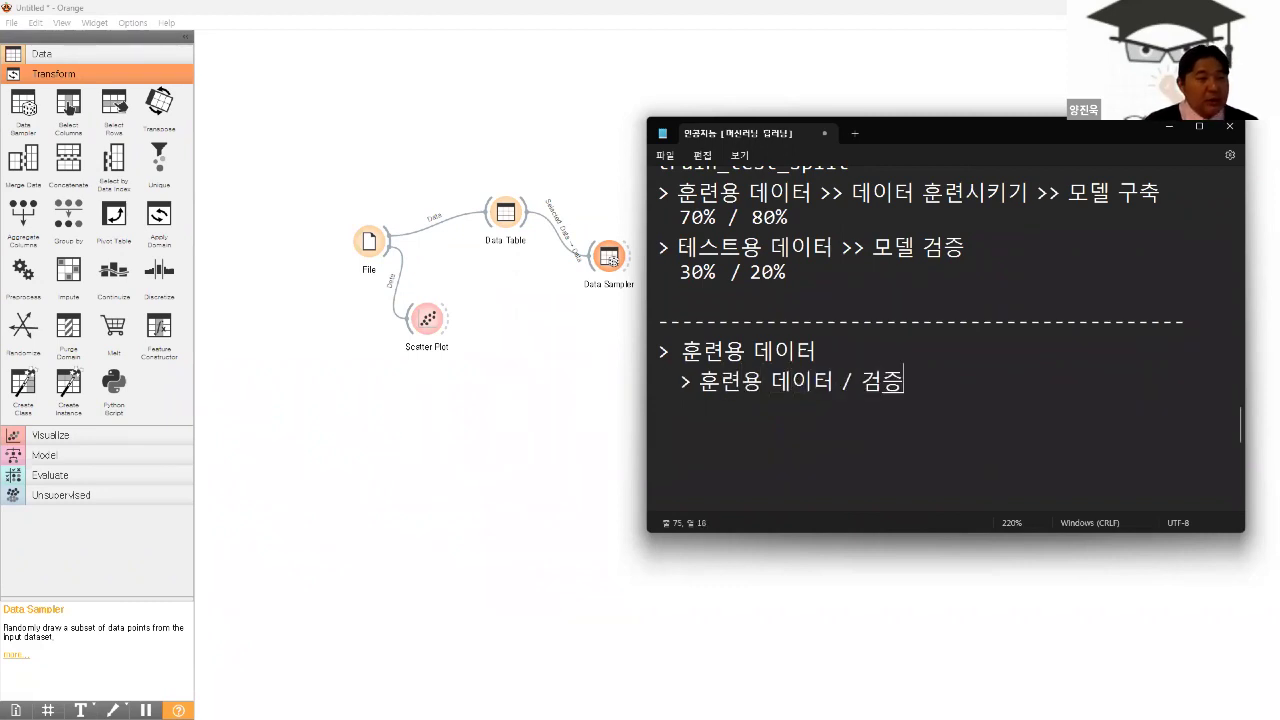
text(용 데이터 (vla)
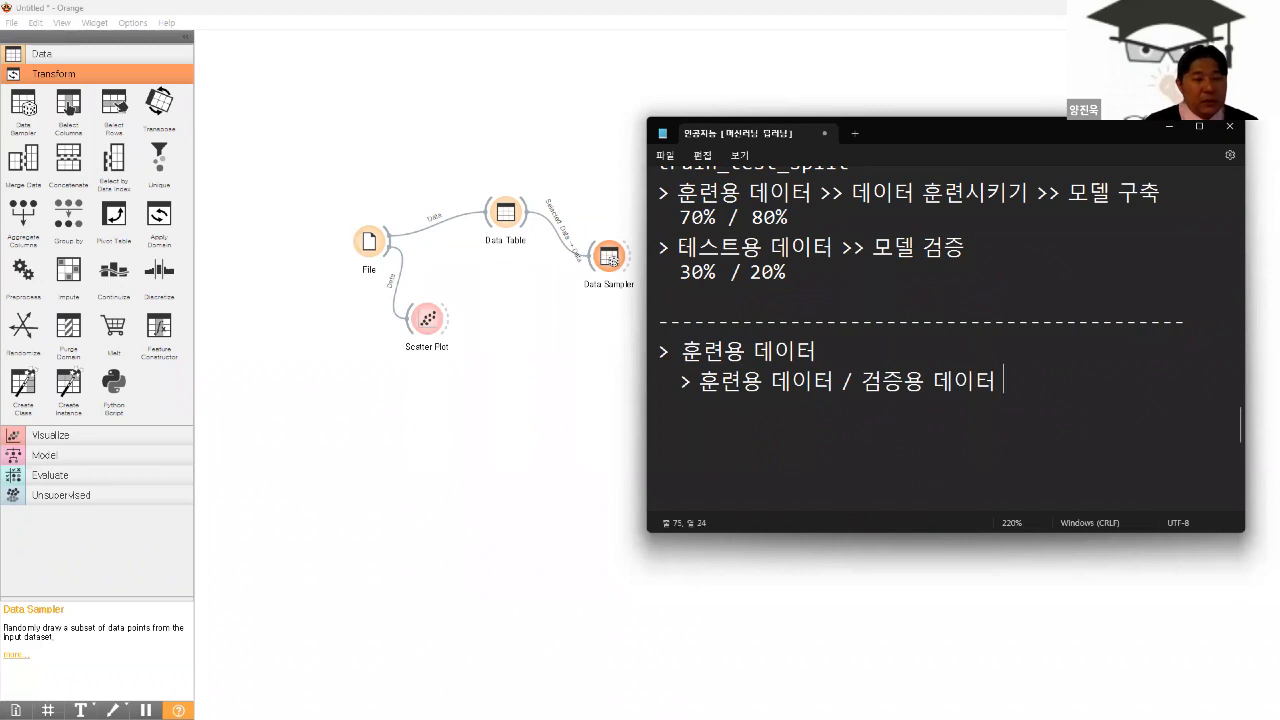
- Complete the sub-item by adding "(validation)" after 검증용 데이터
key(BackSpace)
key(BackSpace)
text(alidataion)
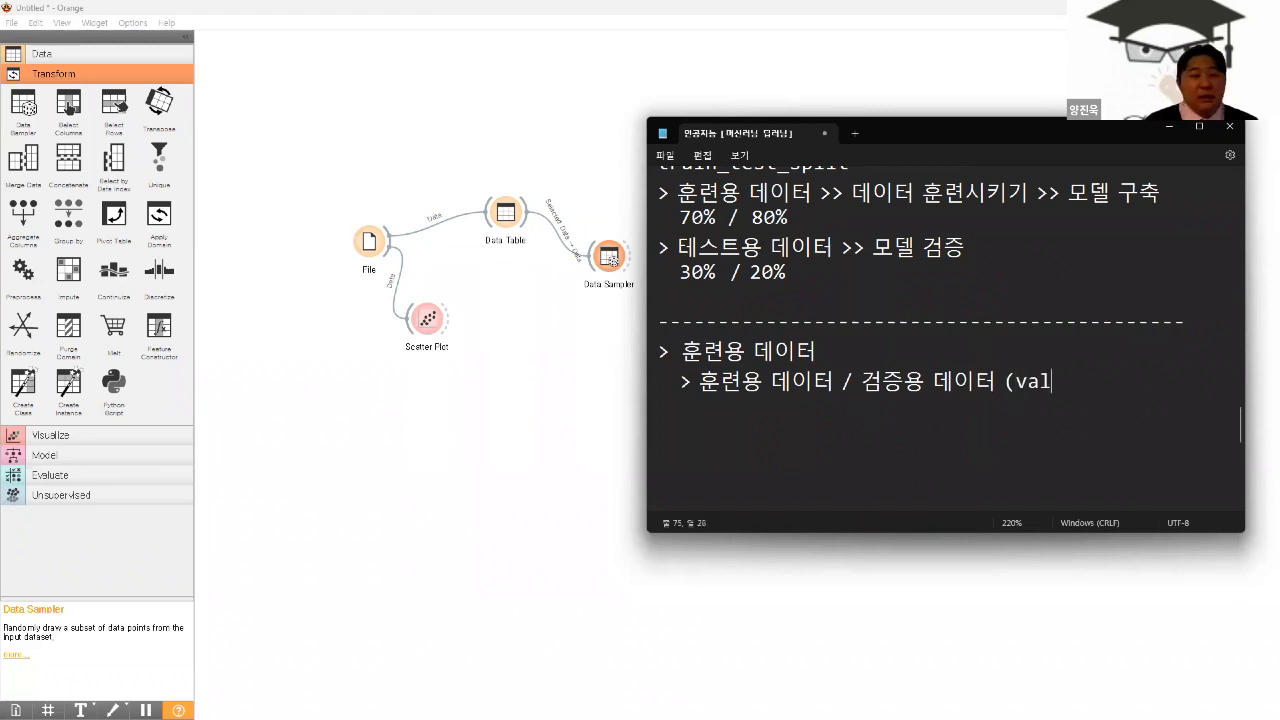
key(BackSpace)
key(BackSpace)
key(BackSpace)
key(BackSpace)
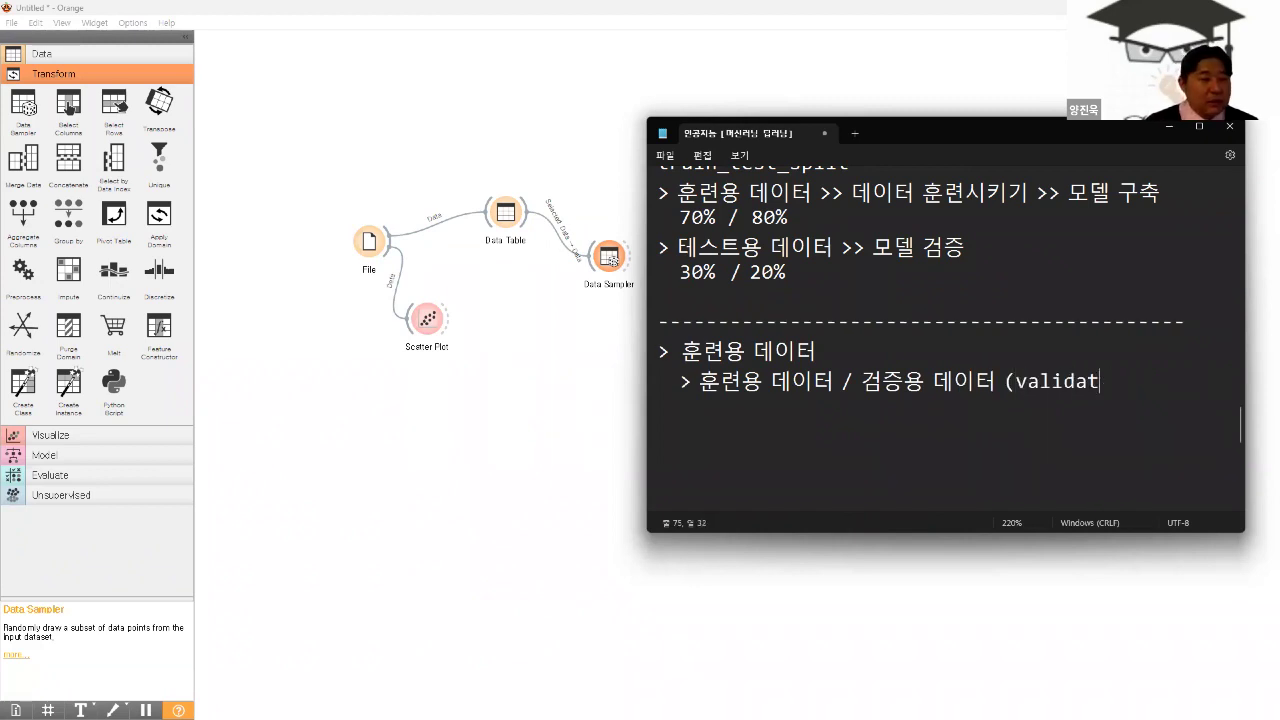
text(ion))
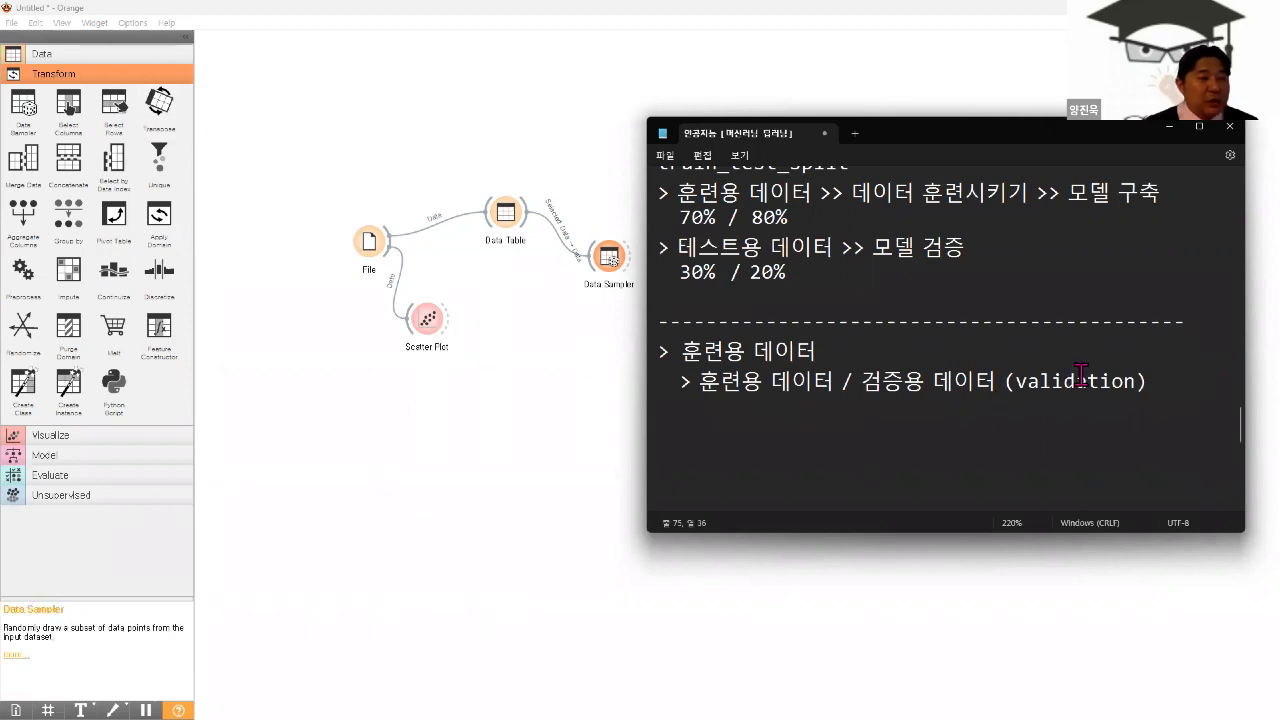
- Start a second sub-item below the validation line with the text "> 모델 구축하고 나서"
key(Return)
text(>)
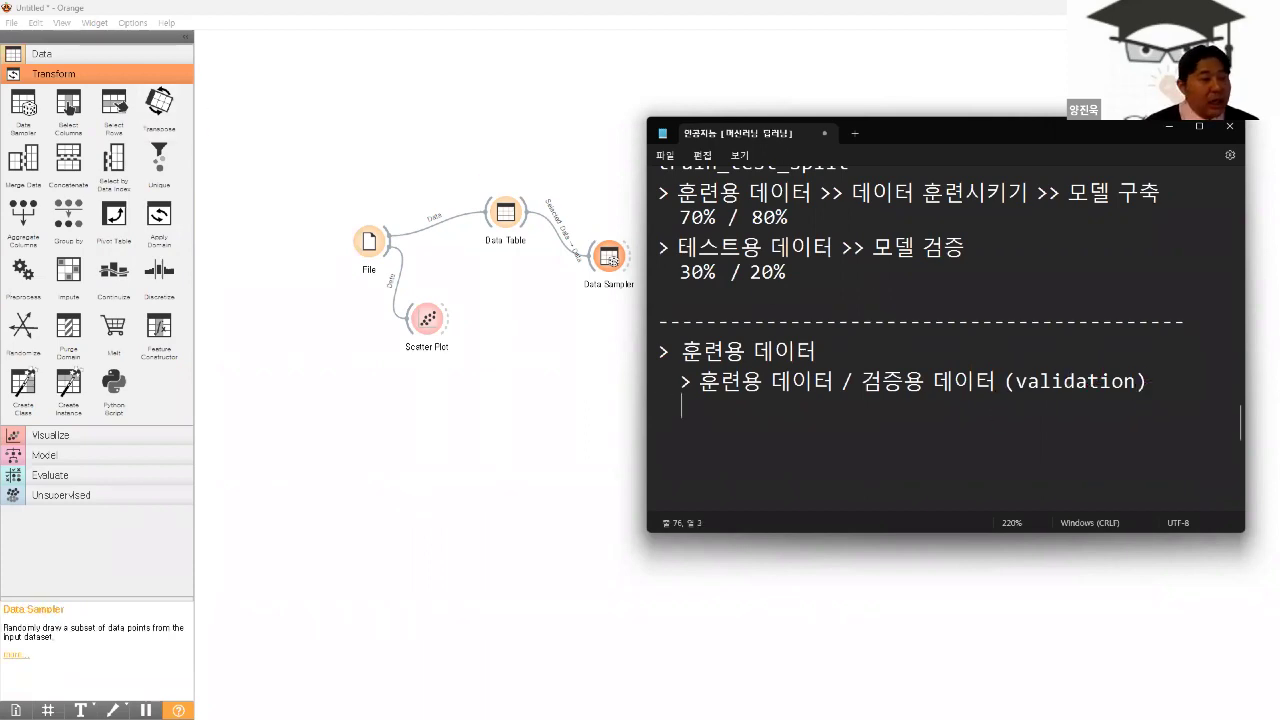
text( ahe)
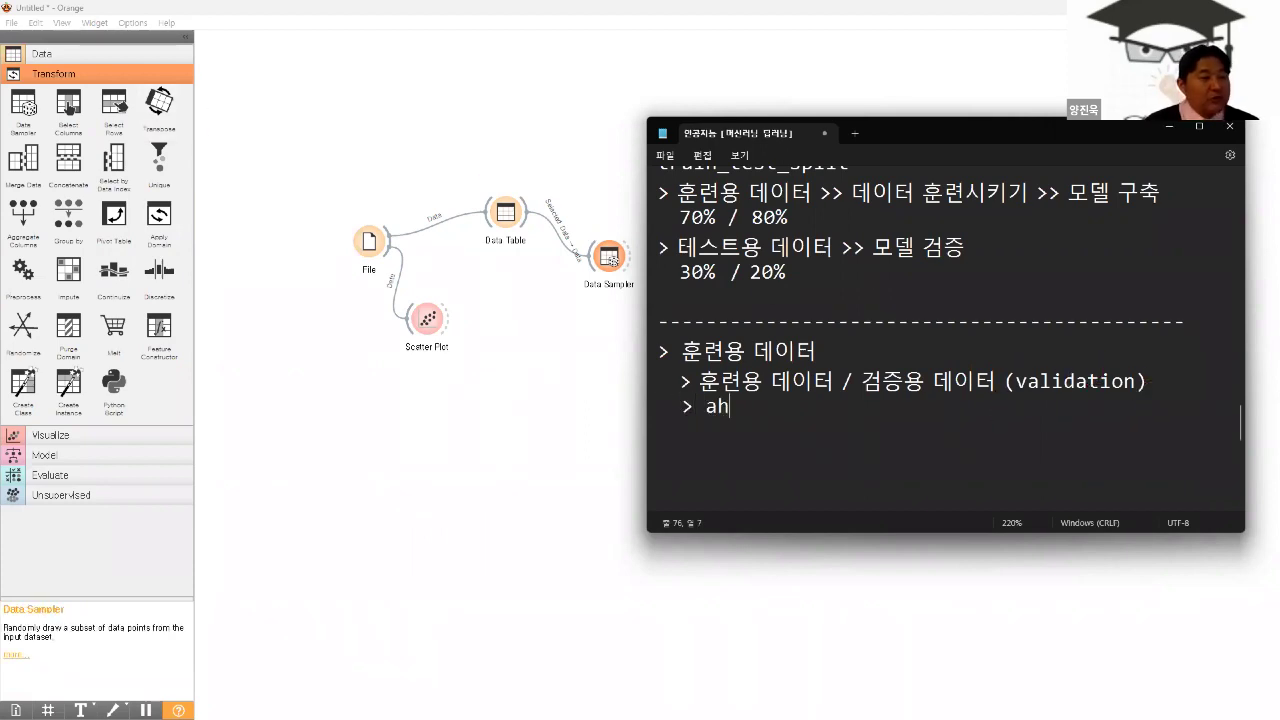
key(BackSpace)
key(BackSpace)
key(BackSpace)
text(모델 구축)
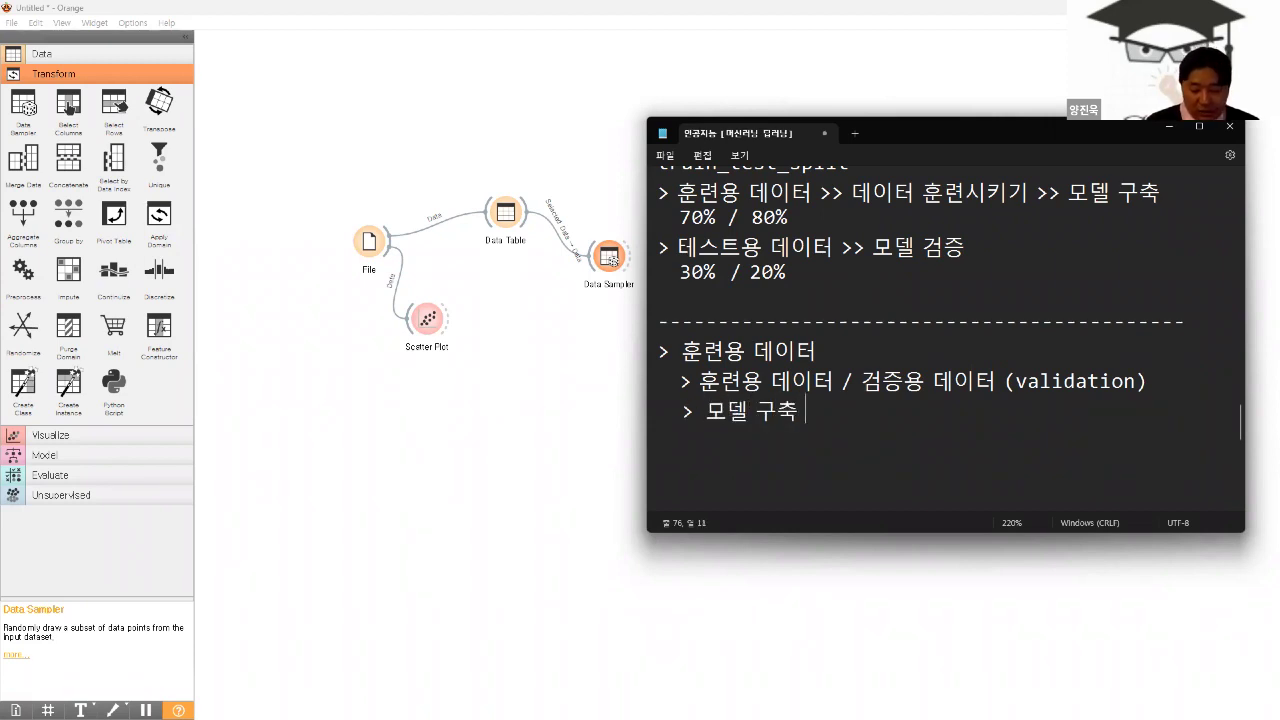
key(BackSpace)
text(하고 나서)
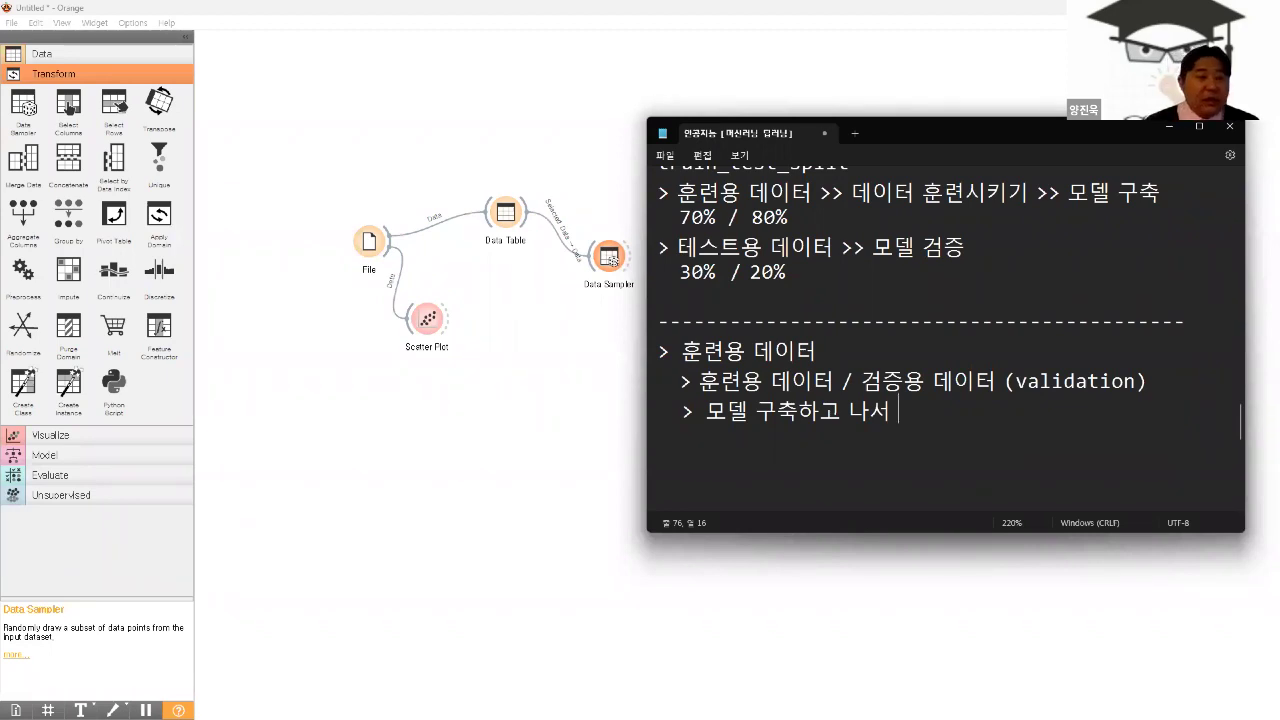
- Continue the second sub-item with "검증용 데이터로 한번" and an indented continuation line "잘되는 지 확인"
text(거므)
key(BackSpace)
key(BackSpace)
text(검ㅈ증용 데이터로 ㅇ)
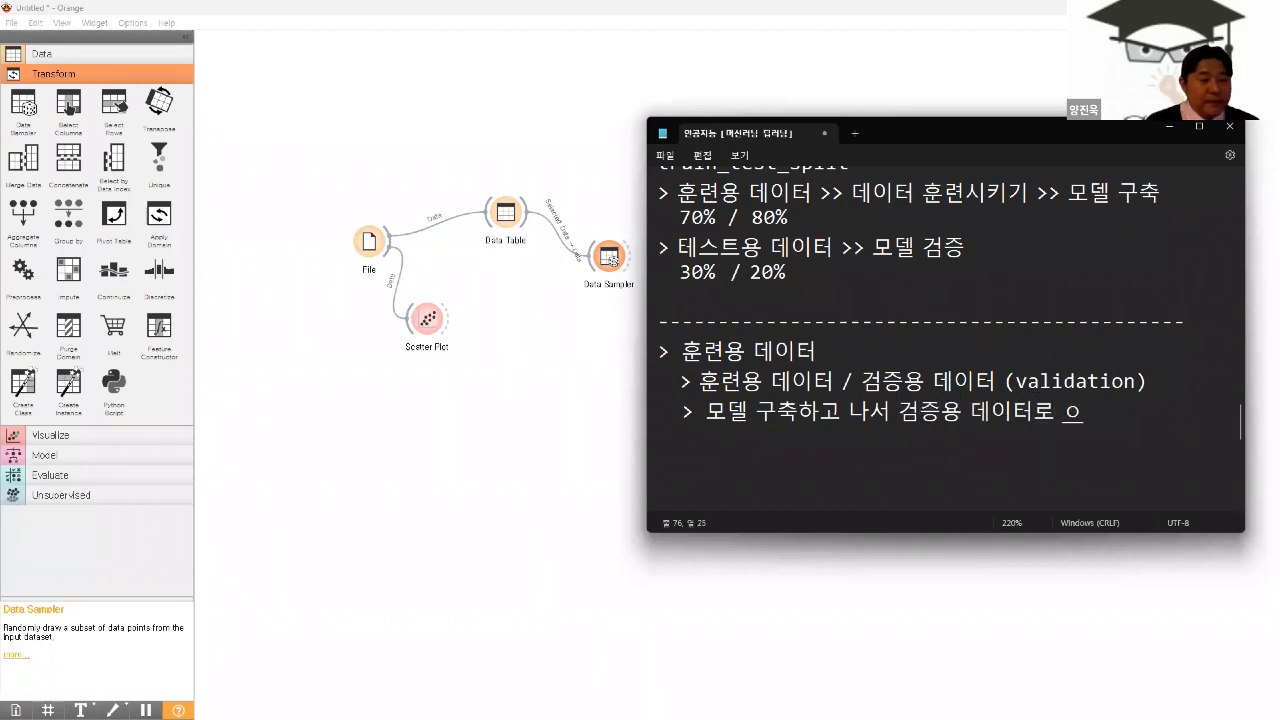
key(BackSpace)
text(한번)
key(Return)
text(잘)
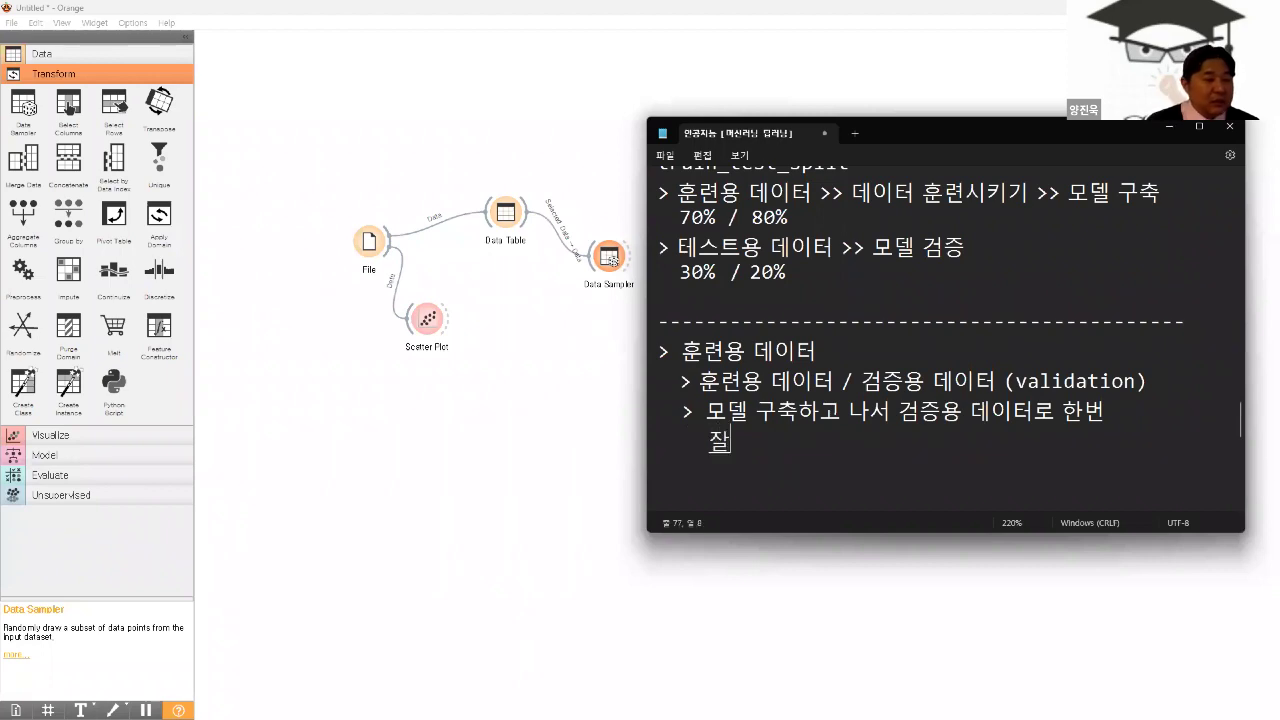
text(되는 지 확인)
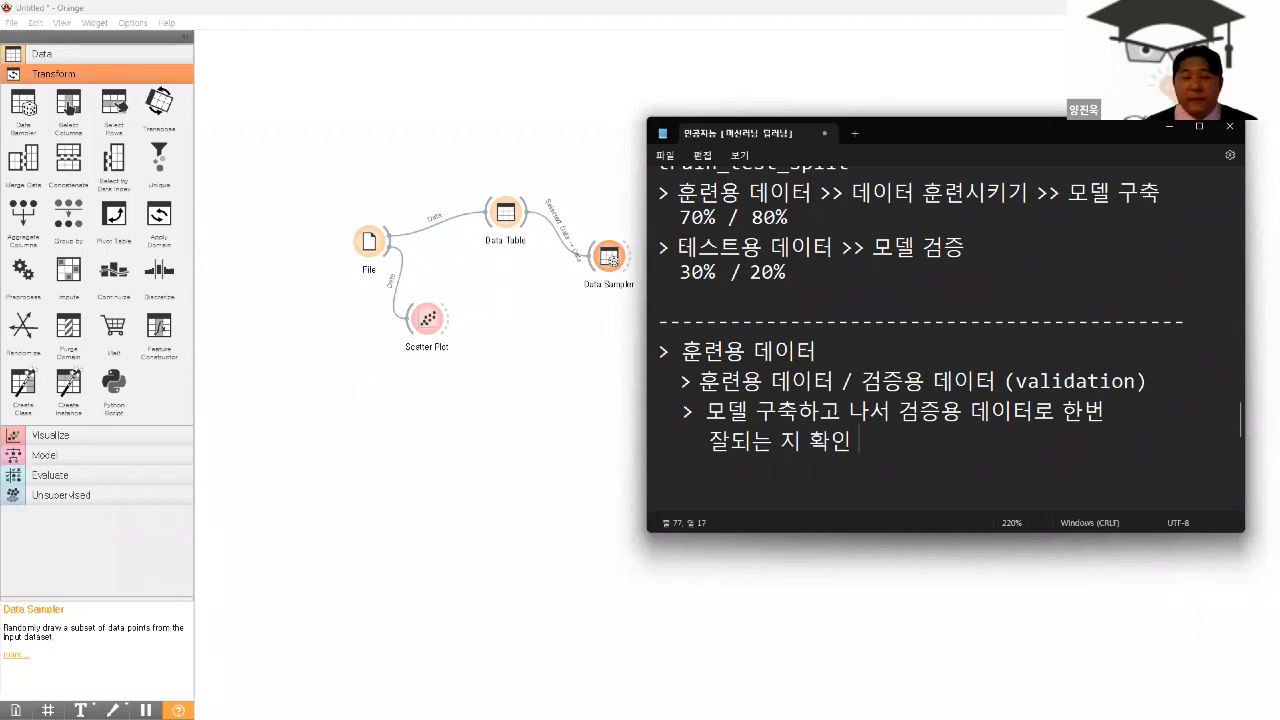
- Append ">> robust" after 잘되는 지 확인
text(ㅇ)
key(BackSpace)
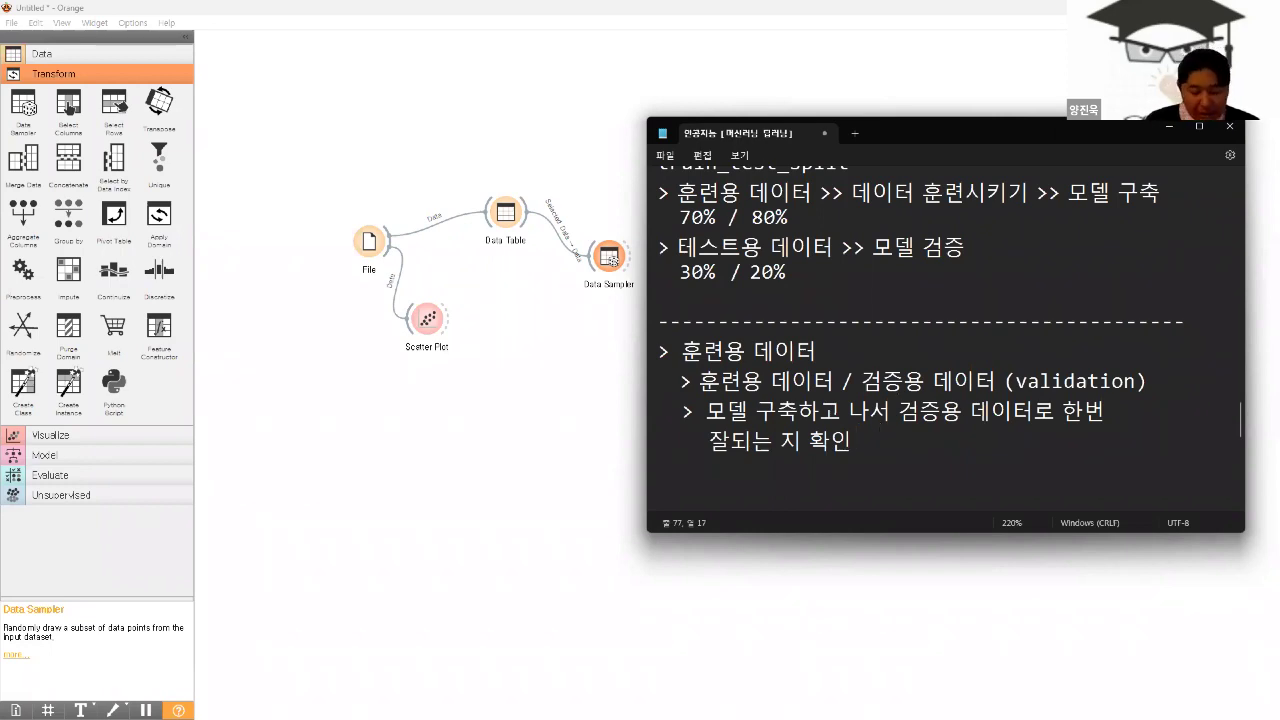
text(>> robust)
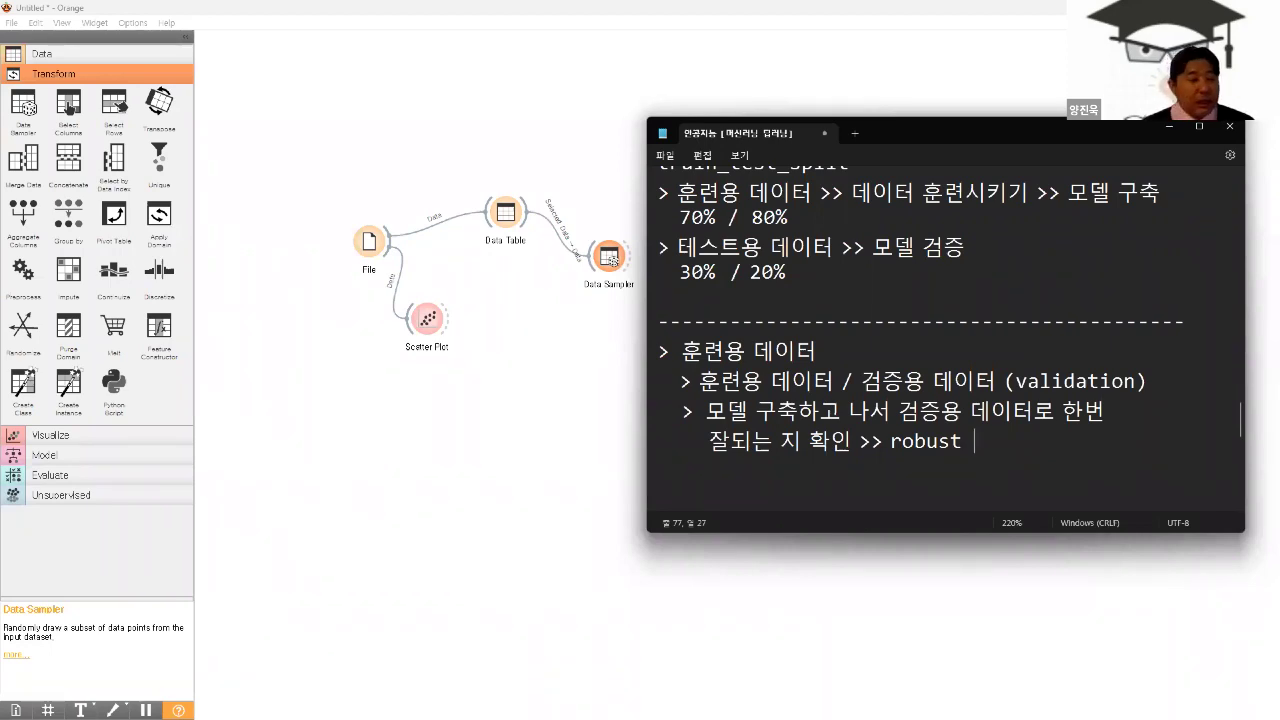
- Add the item "> 테스트 데이터" below the robust line, leaving one blank line between them
scroll(909, 317, up, 1)
key(Return)
text(> xpt)
key(BackSpace)
key(BackSpace)
key(BackSpace)
text(테스트 데이터)
- Insert an indented line "60% / 20%" directly below the 훈련용 데이터 / 검증용 데이터 (validation) sub-item
key(Up)
key(Up)
key(Up)
key(Up)
key(Right)
key(Down)
key(Down)
key(Down)
key(Up)
key(Up)
key(Up)
key(Down)
key(Down)
key(Up)
key(Up)
key(Down)
key(Left)
key(Up)
key(End)
key(Return)
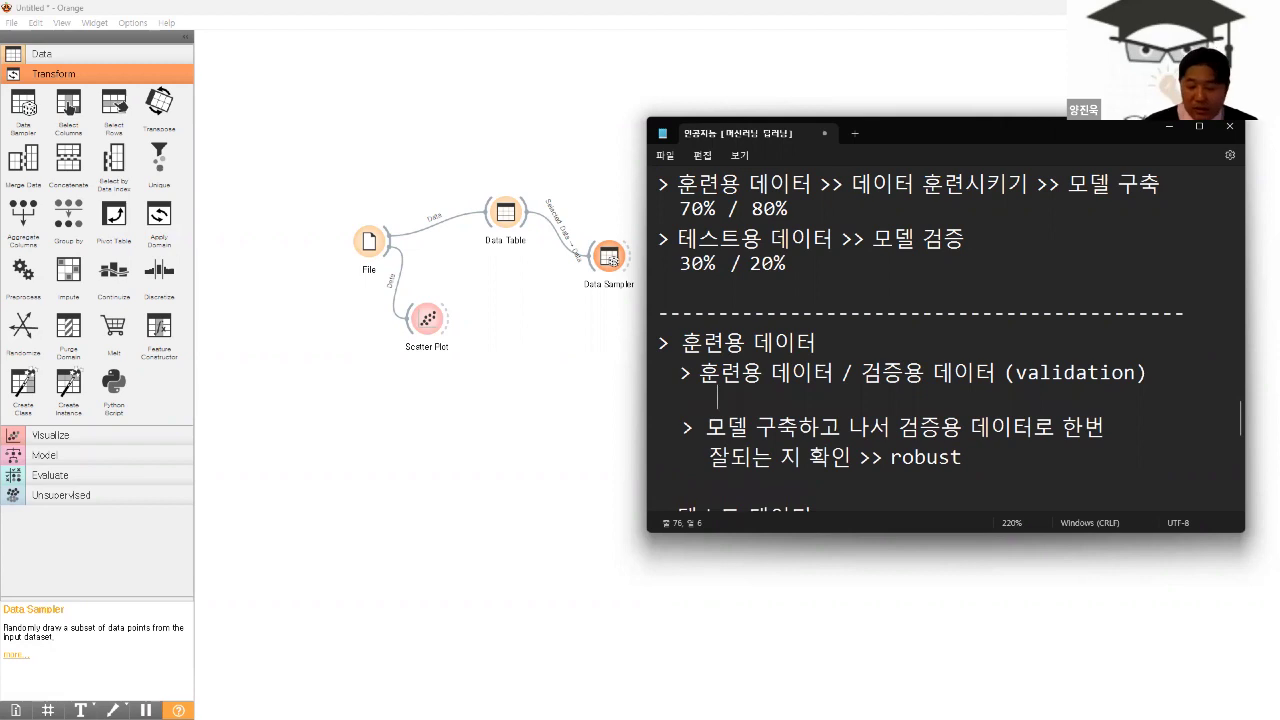
text(60% )
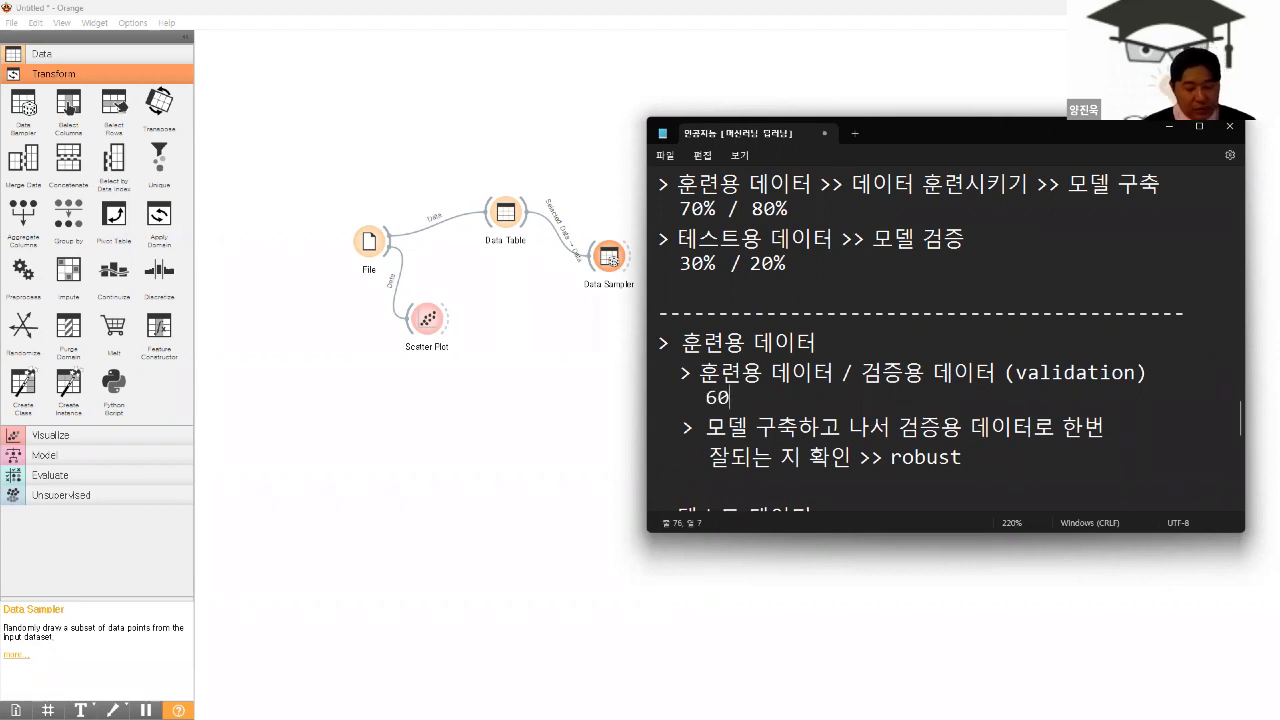
text(/ 20%)
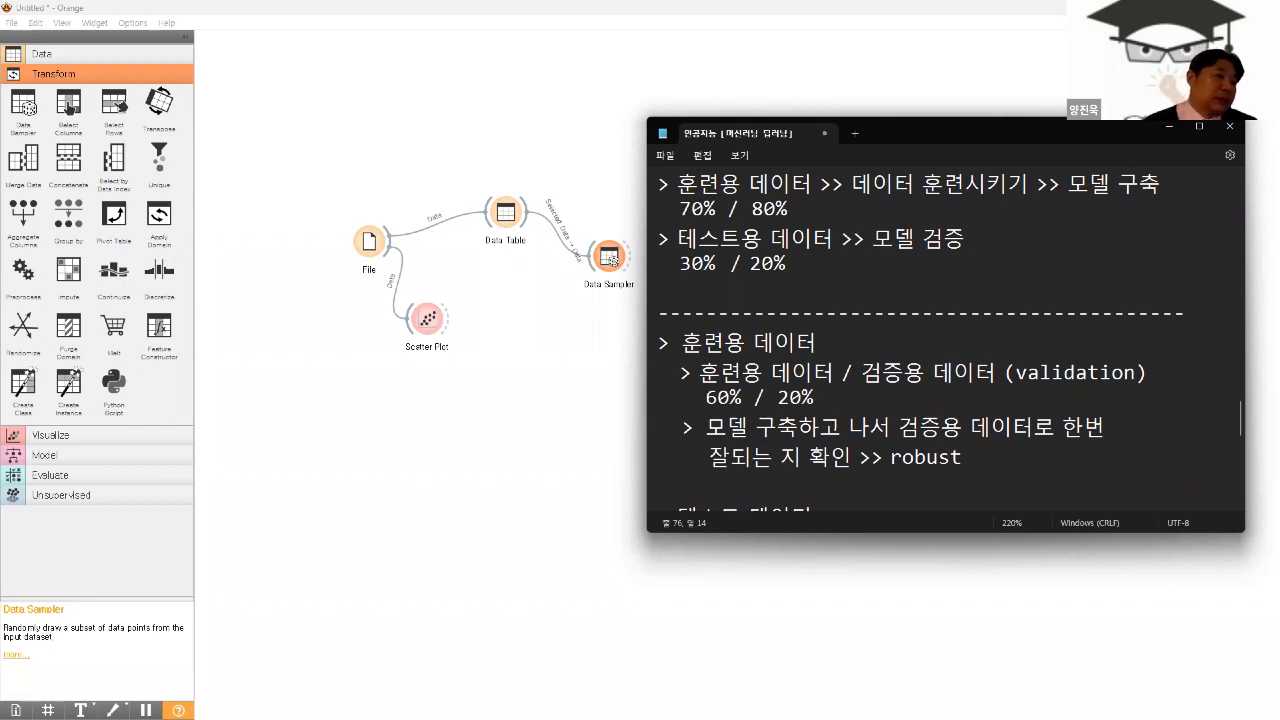
- Add an indented "20%" below the 테스트 데이터 item and start a new line after it
key(Down)
key(Down)
key(Down)
key(Down)
key(Return)
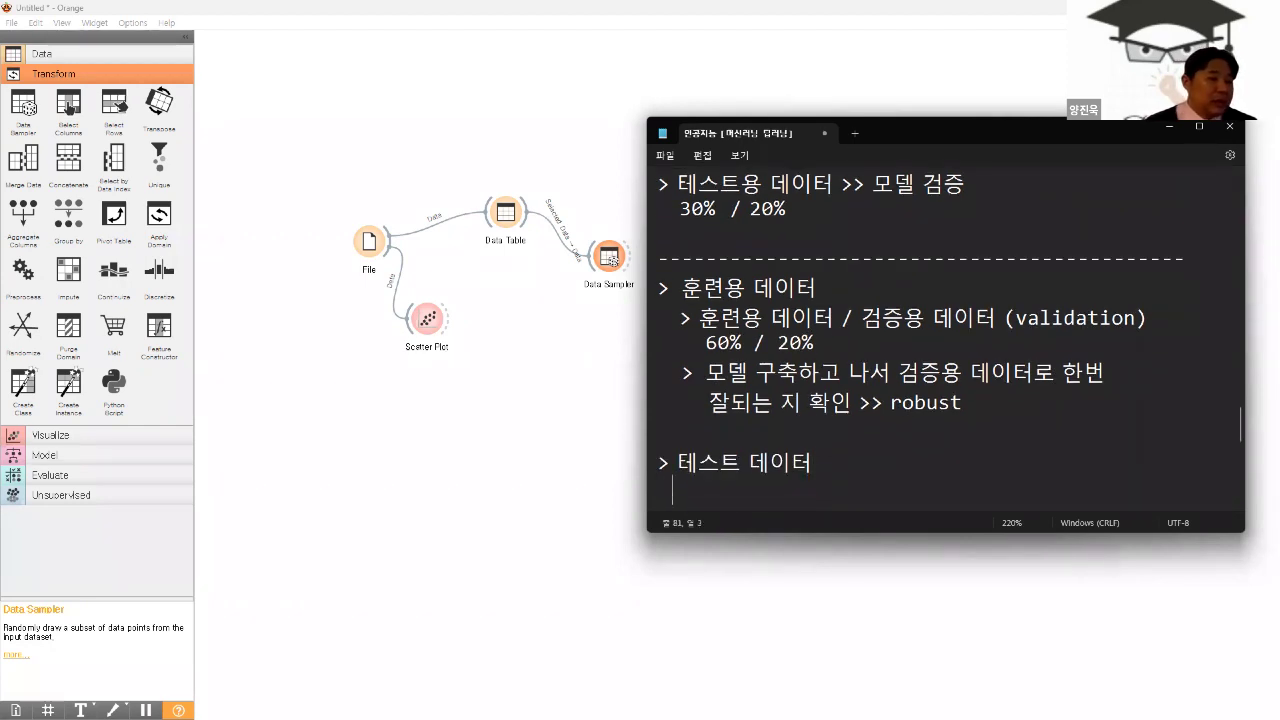
text(20%)
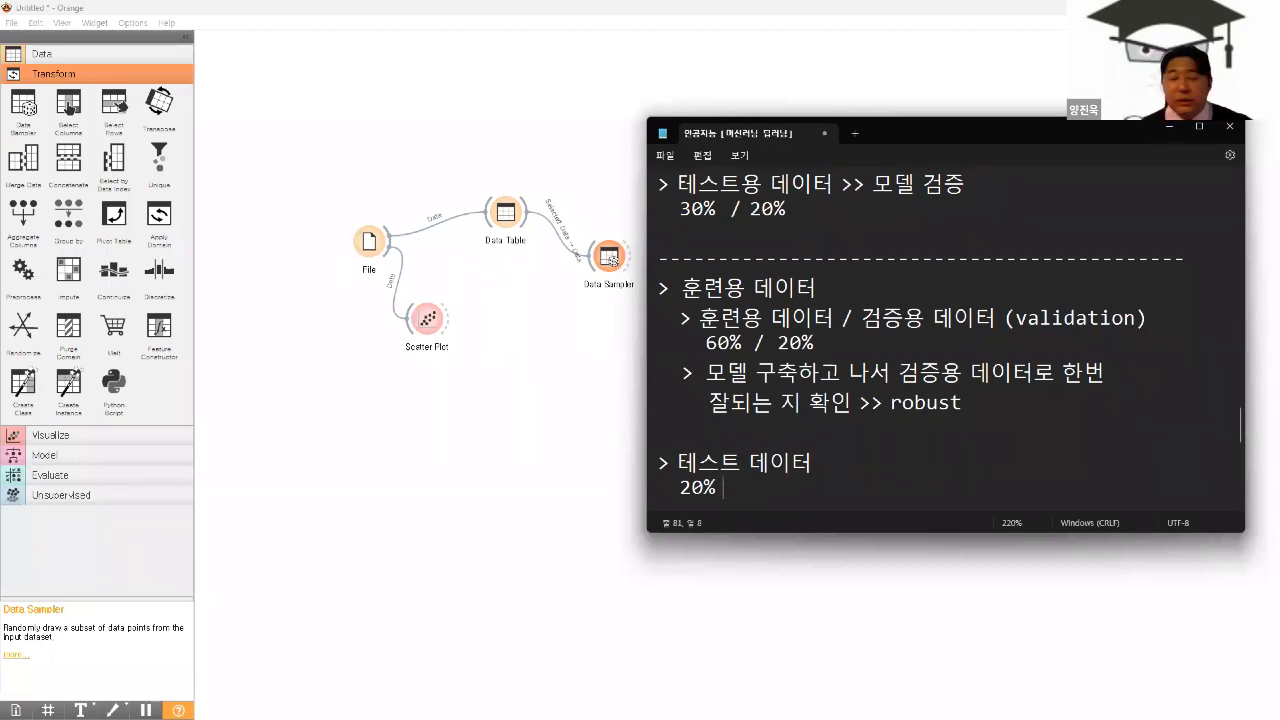
key(Return)
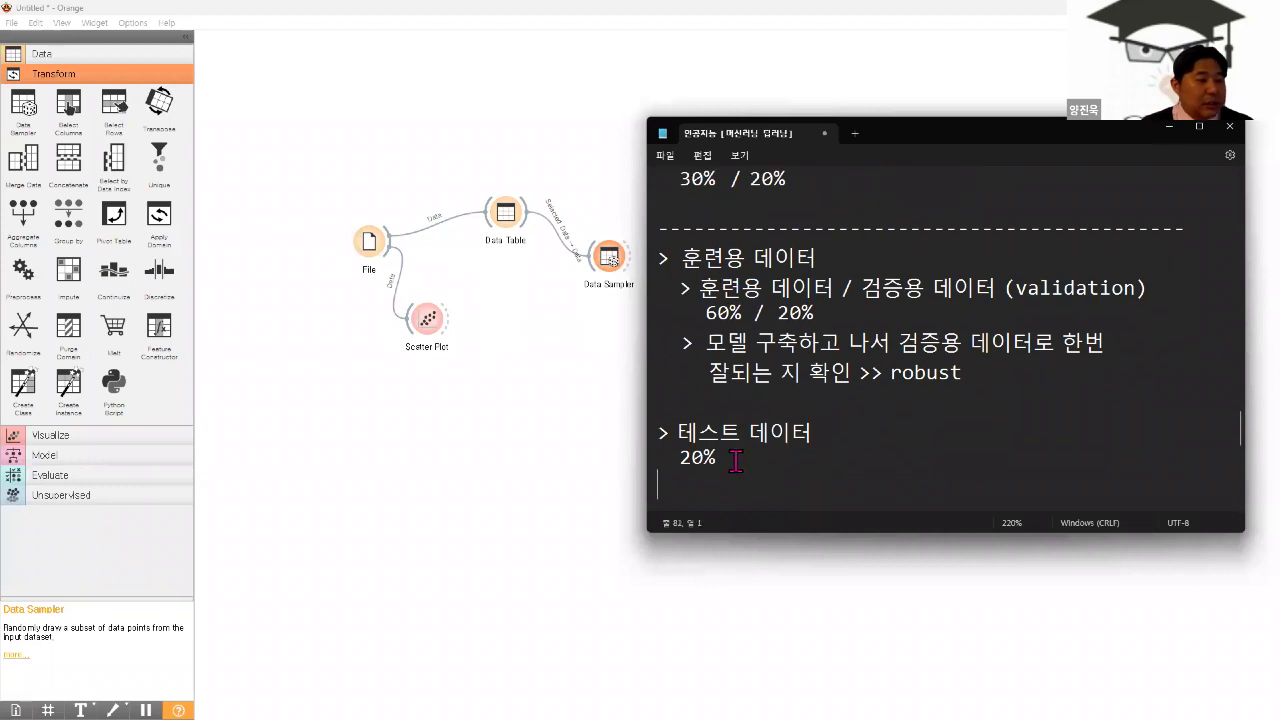
- Review the train_test_split notes and the validation split notes below the dashed line, highlighting each block
drag(735, 460, 666, 295)
scroll(845, 445, up, 3)
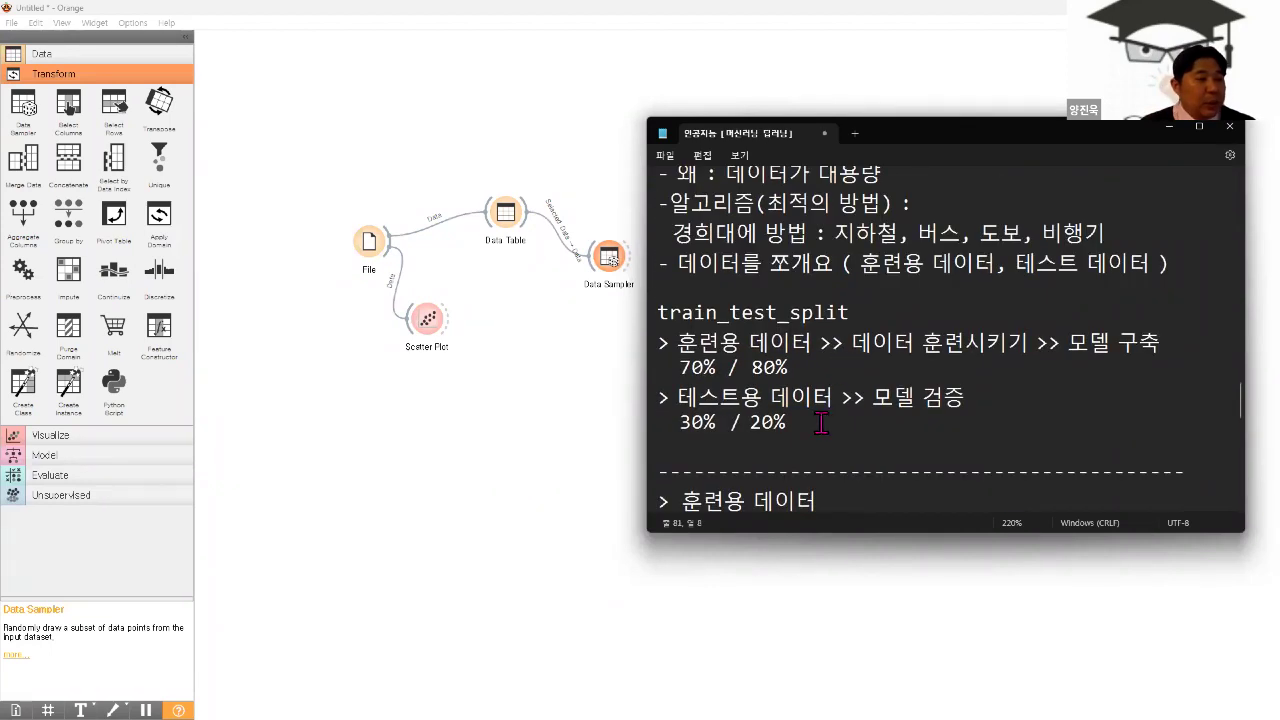
drag(820, 423, 649, 300)
click(810, 445)
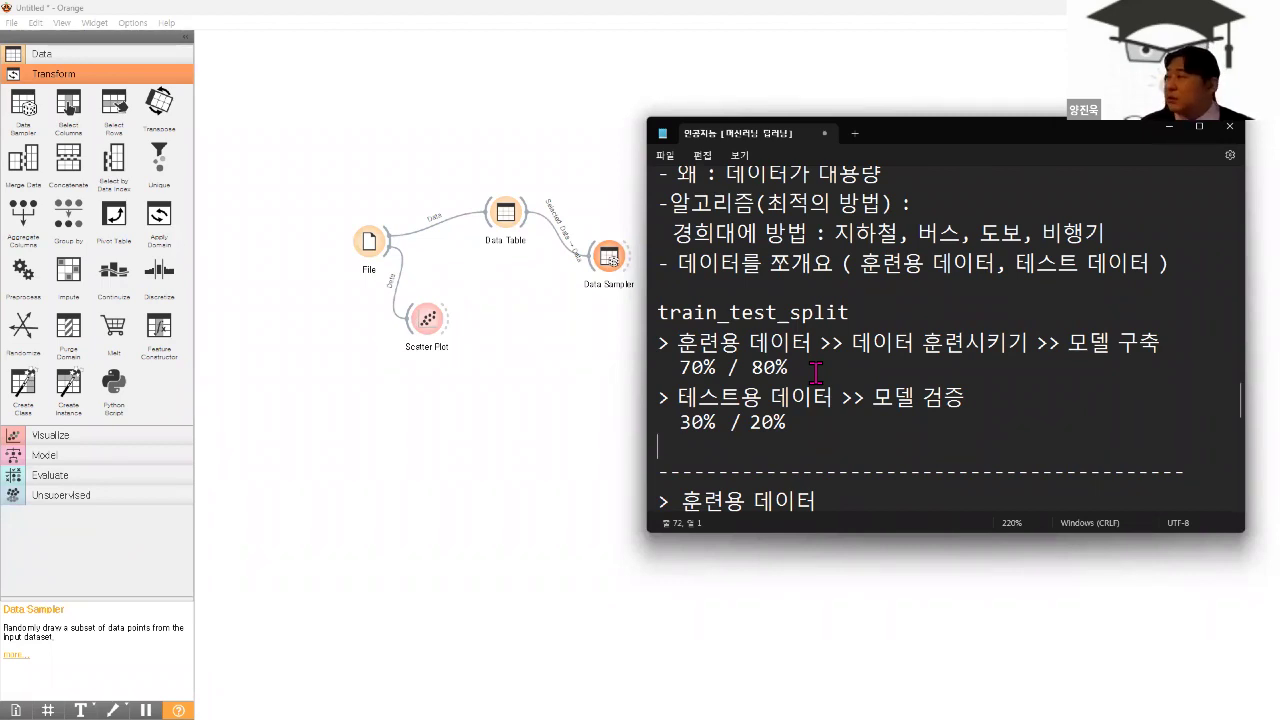
scroll(816, 372, down, 2)
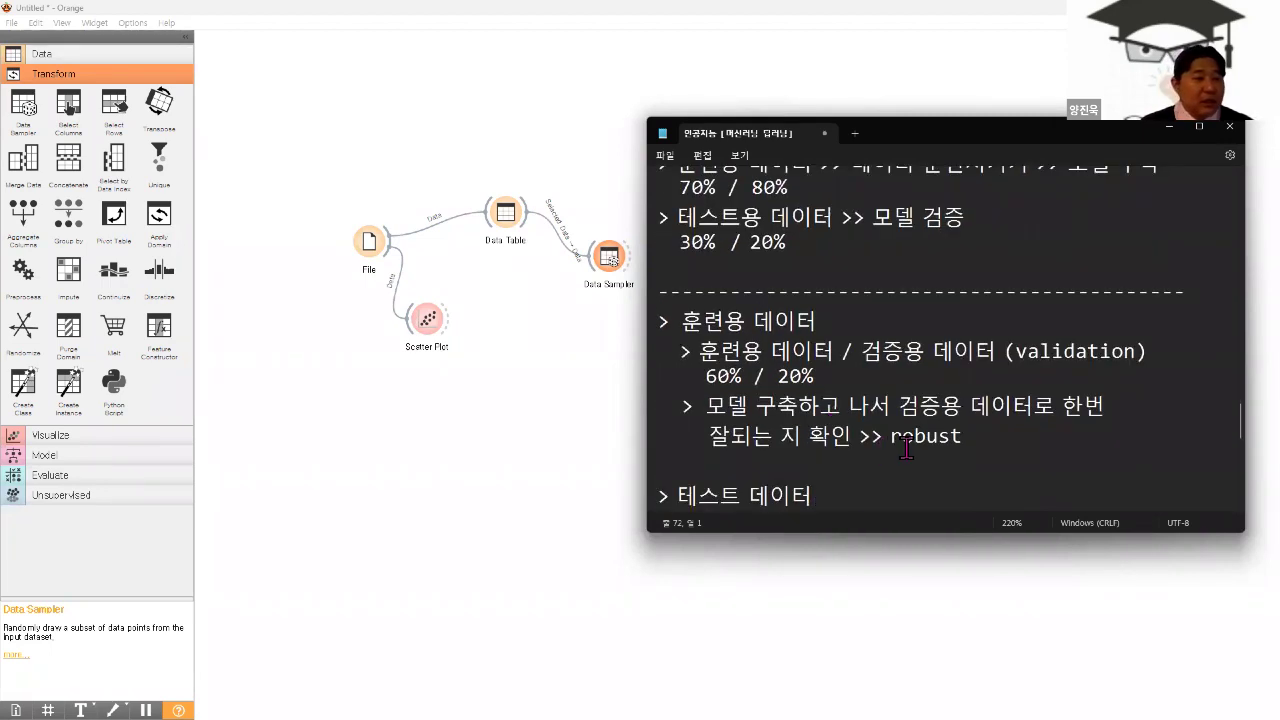
drag(984, 437, 652, 321)
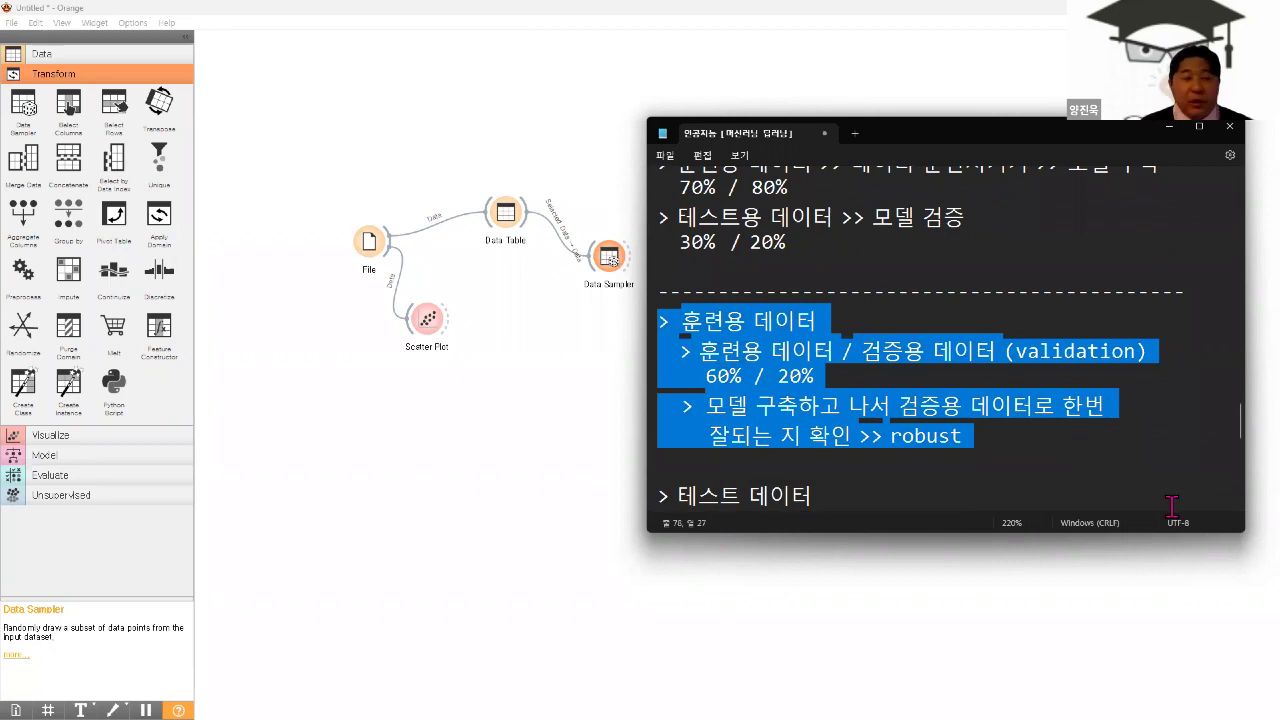
click(1063, 410)
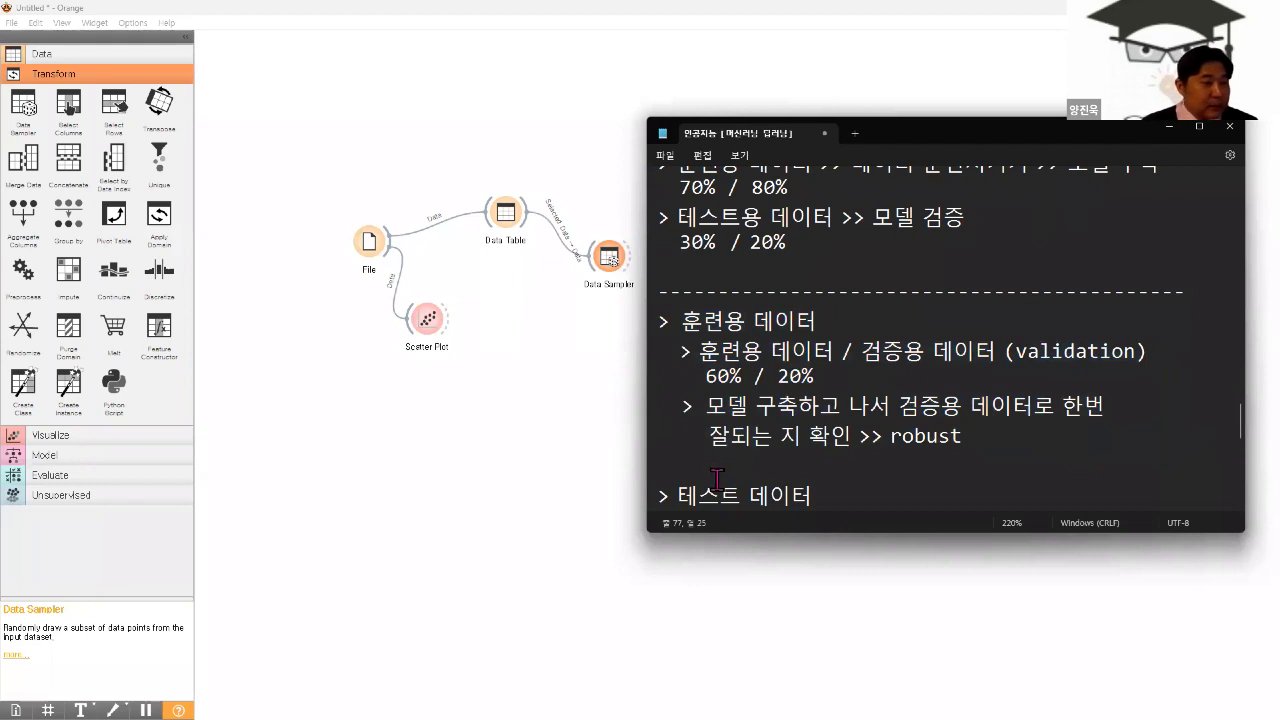
- Add a long dashed separator line directly below the final 20% line at the end of the notes
key(ctrl+End)
text(20%)
key(Return)
text(-----------------------------------------)
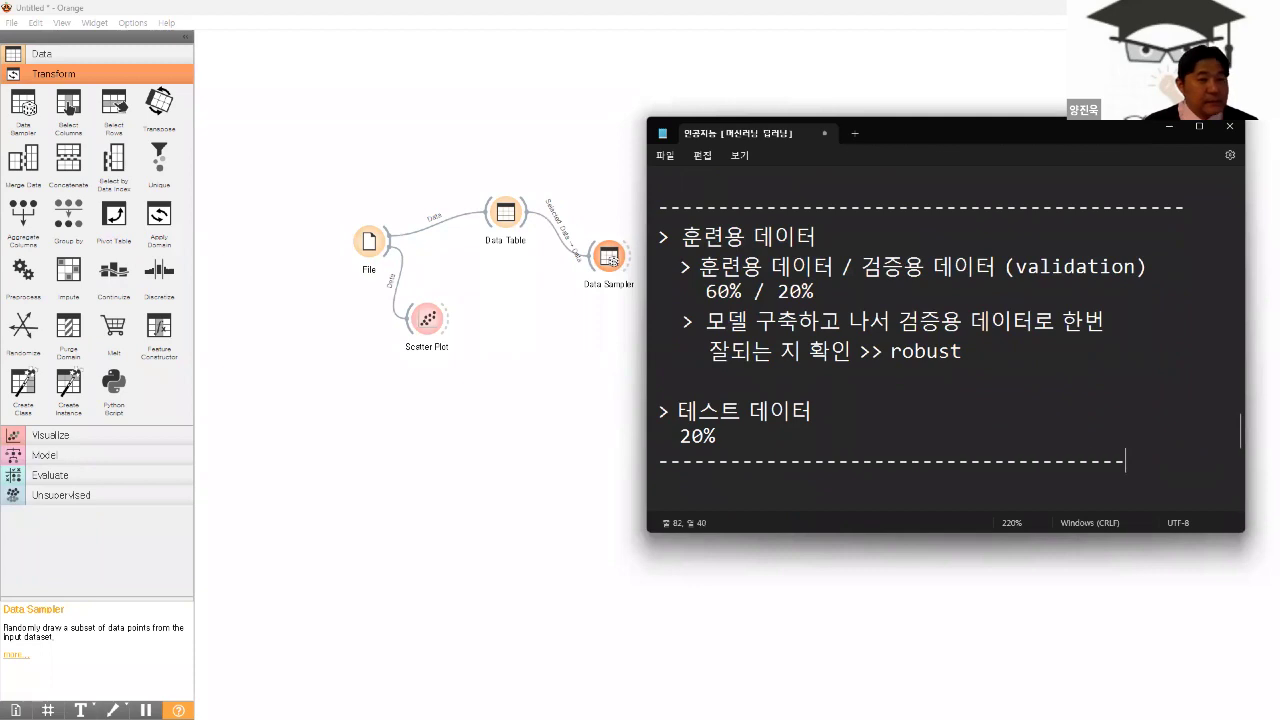
- Minimize the notes to return to Orange, leave the Data Sampler's fixed proportion of data at 70%, and close its settings
click(1168, 131)
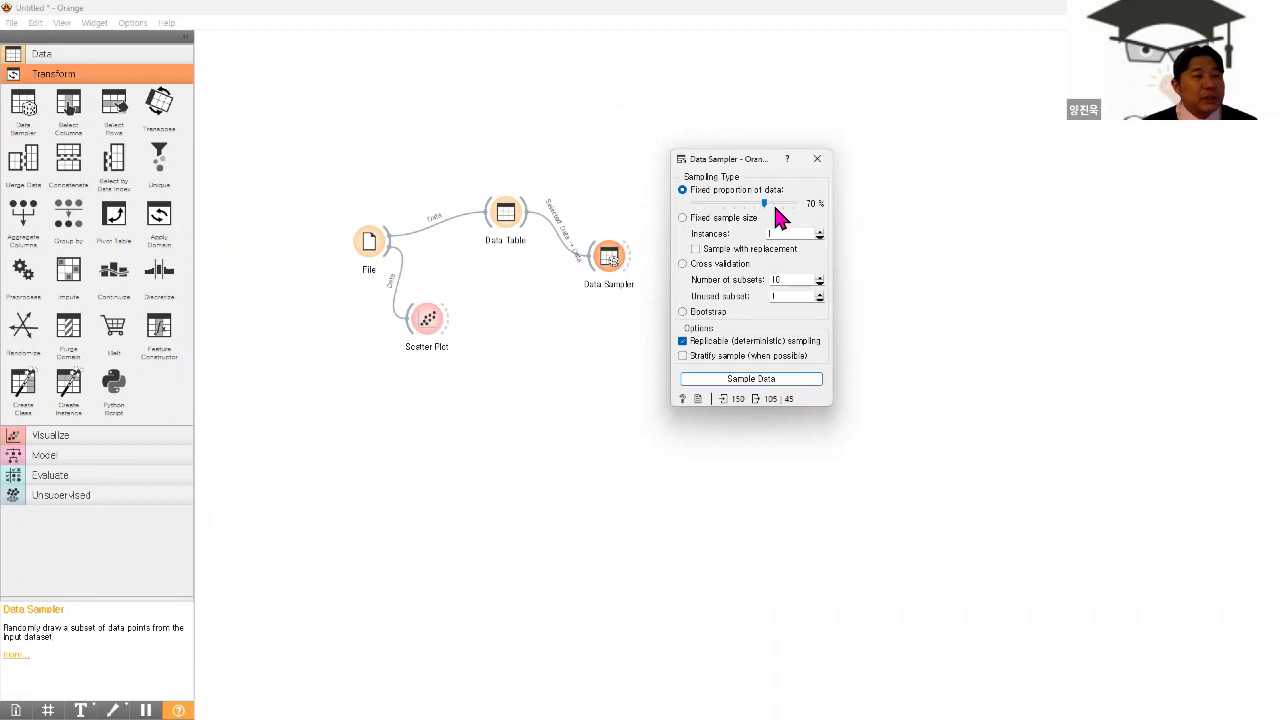
scroll(795, 208, up, 1)
scroll(760, 212, down, 1)
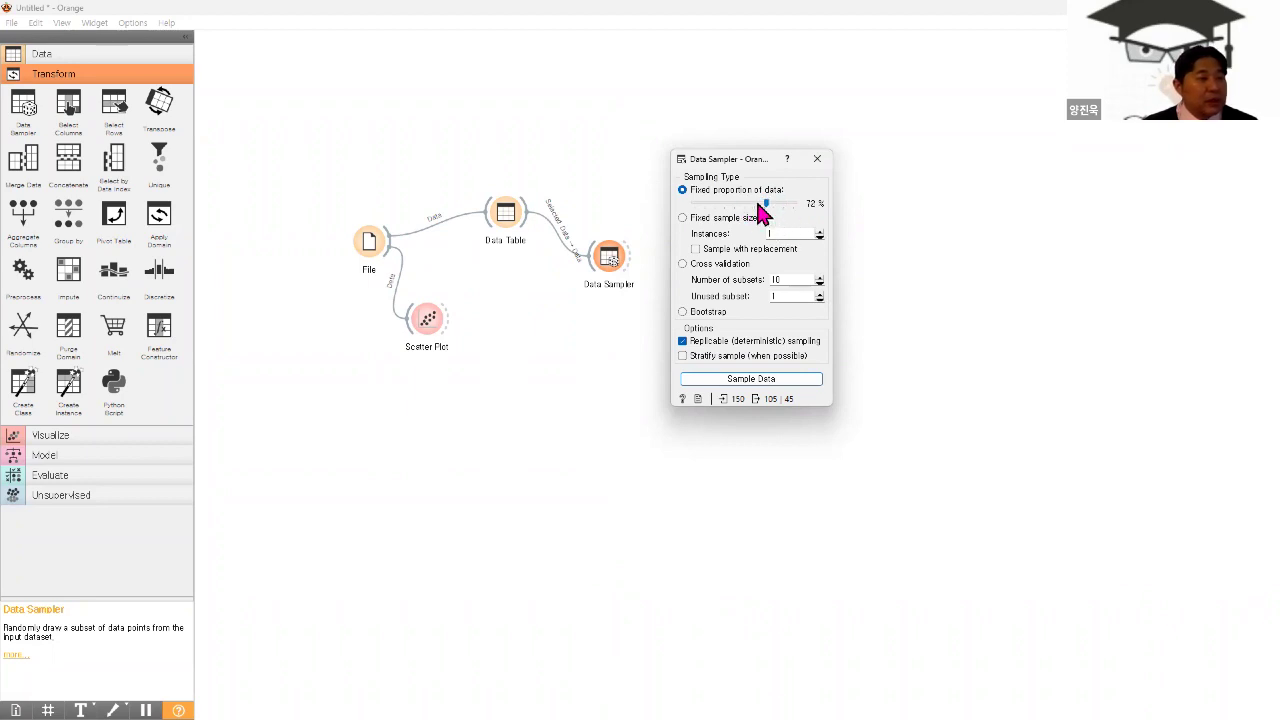
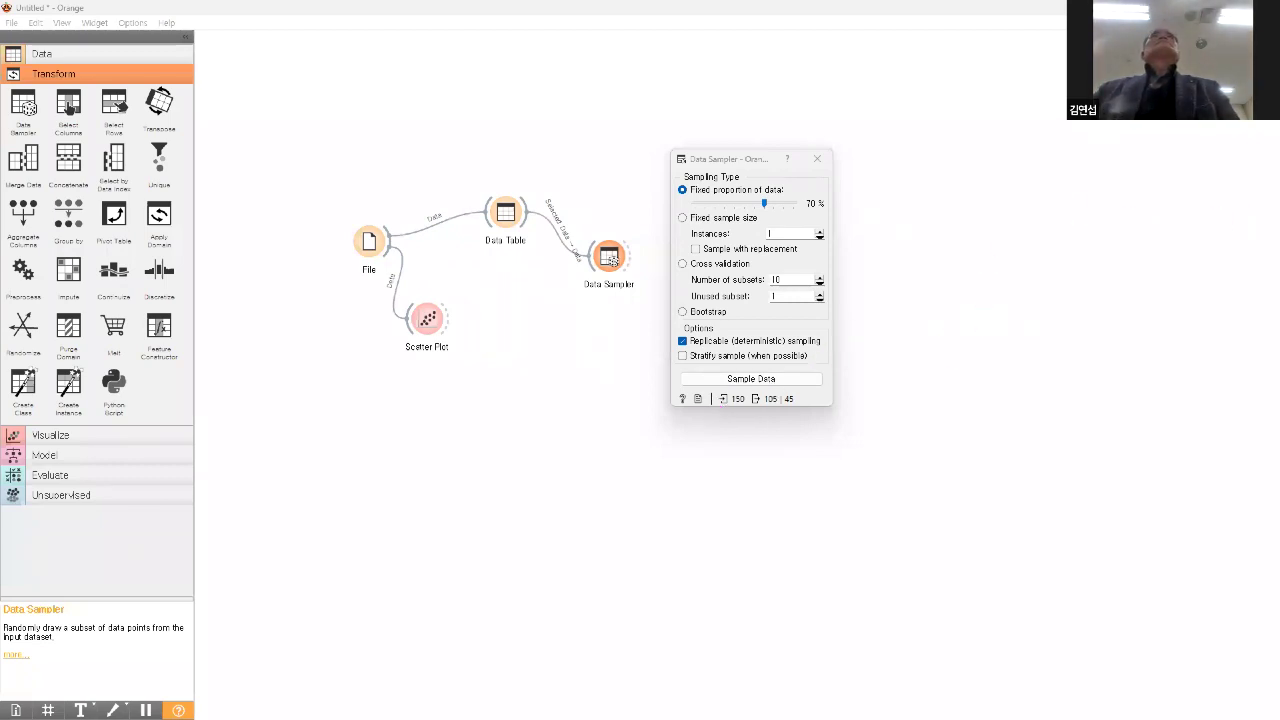
click(825, 162)
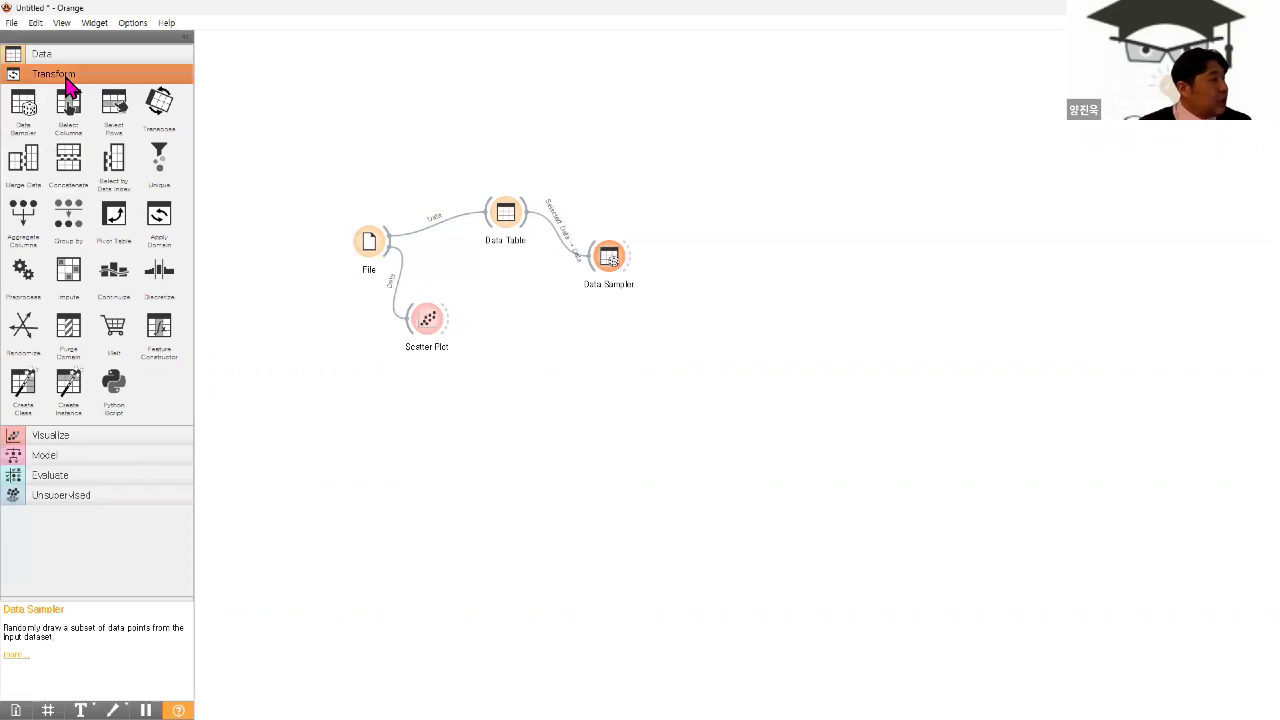
- Show the Model widget category and write the text annotation "sklearn" on the empty area beyond the Data Sampler
click(42, 458)
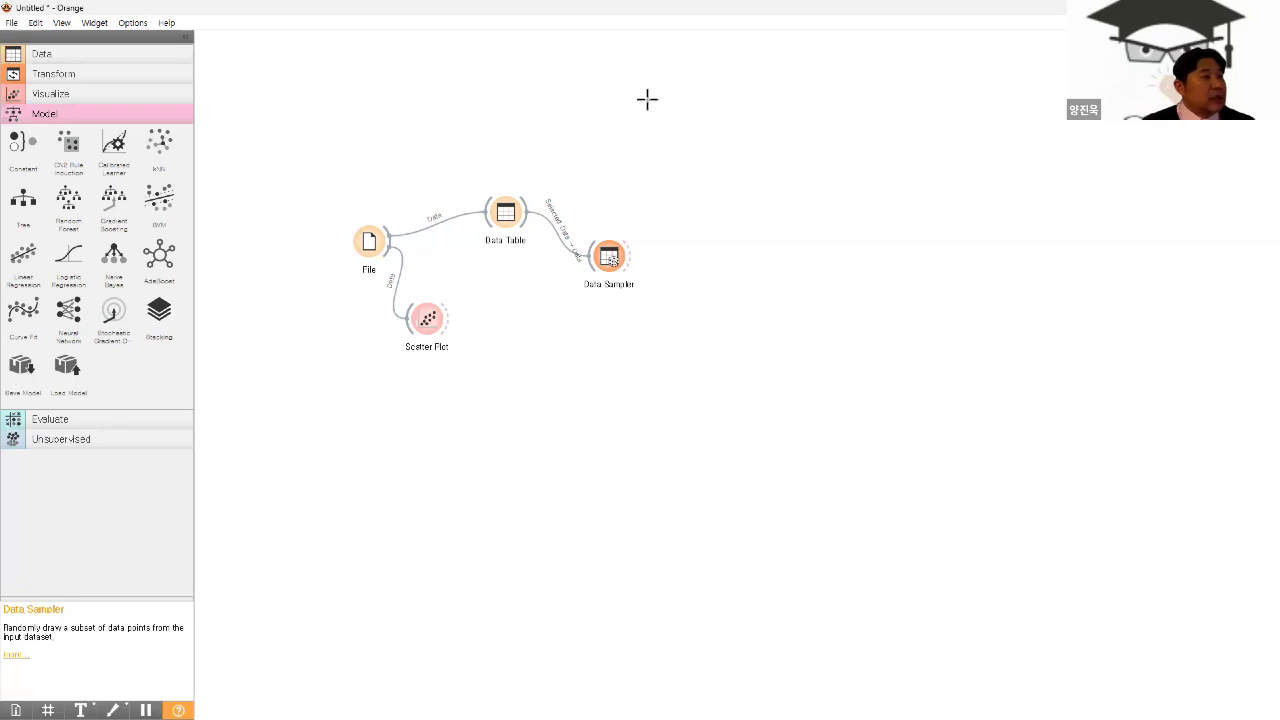
click(797, 183)
text(sklearn)
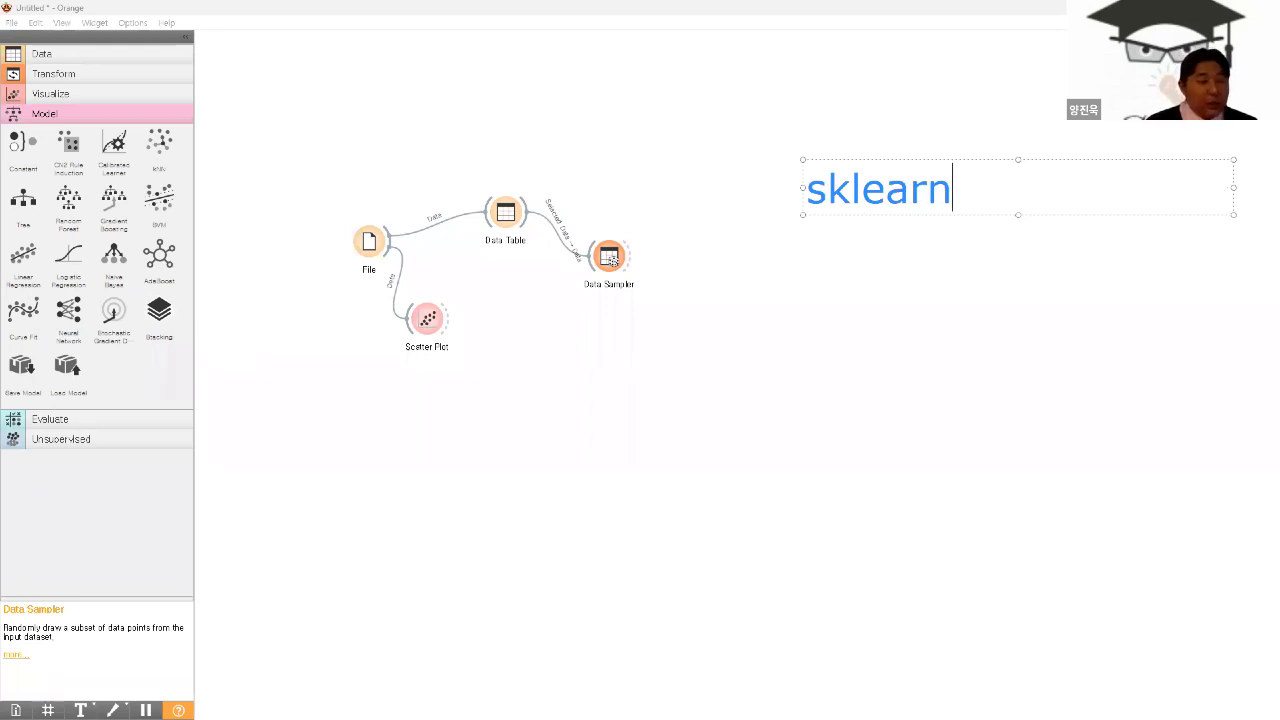
- Undo the "sklearn" text annotation so it is gone from the canvas
key(Return)
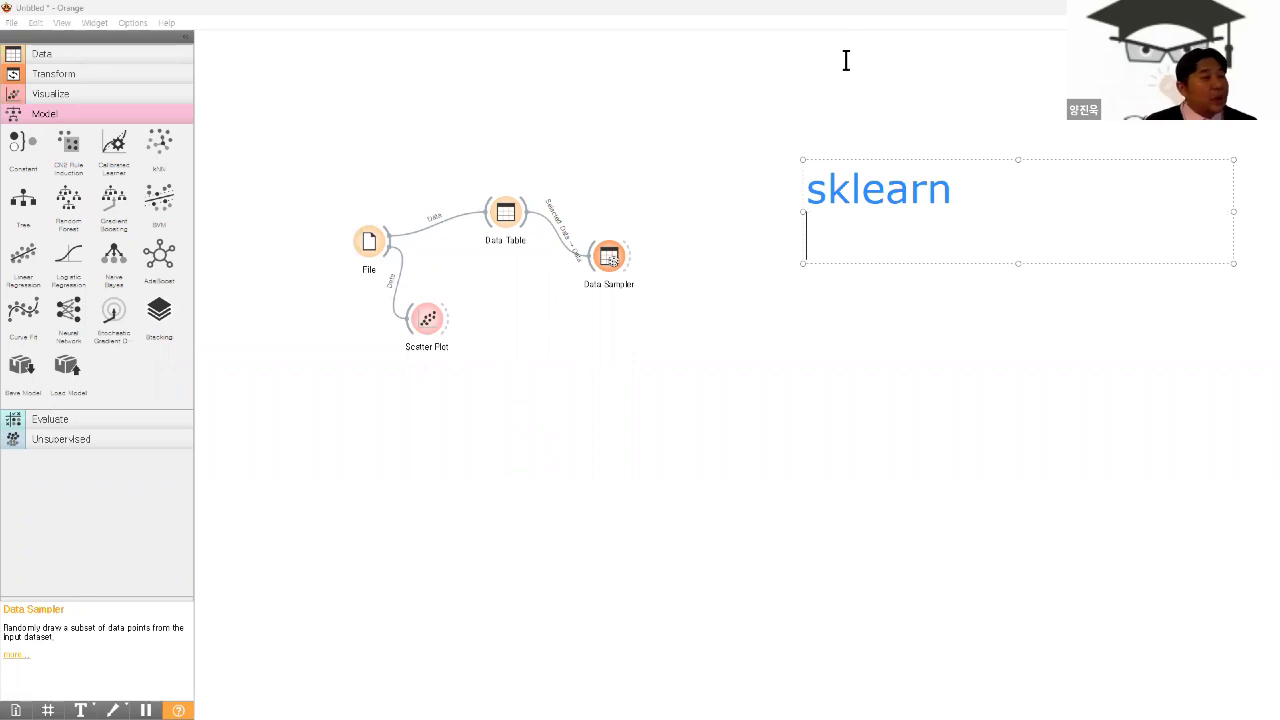
key(ctrl+z)
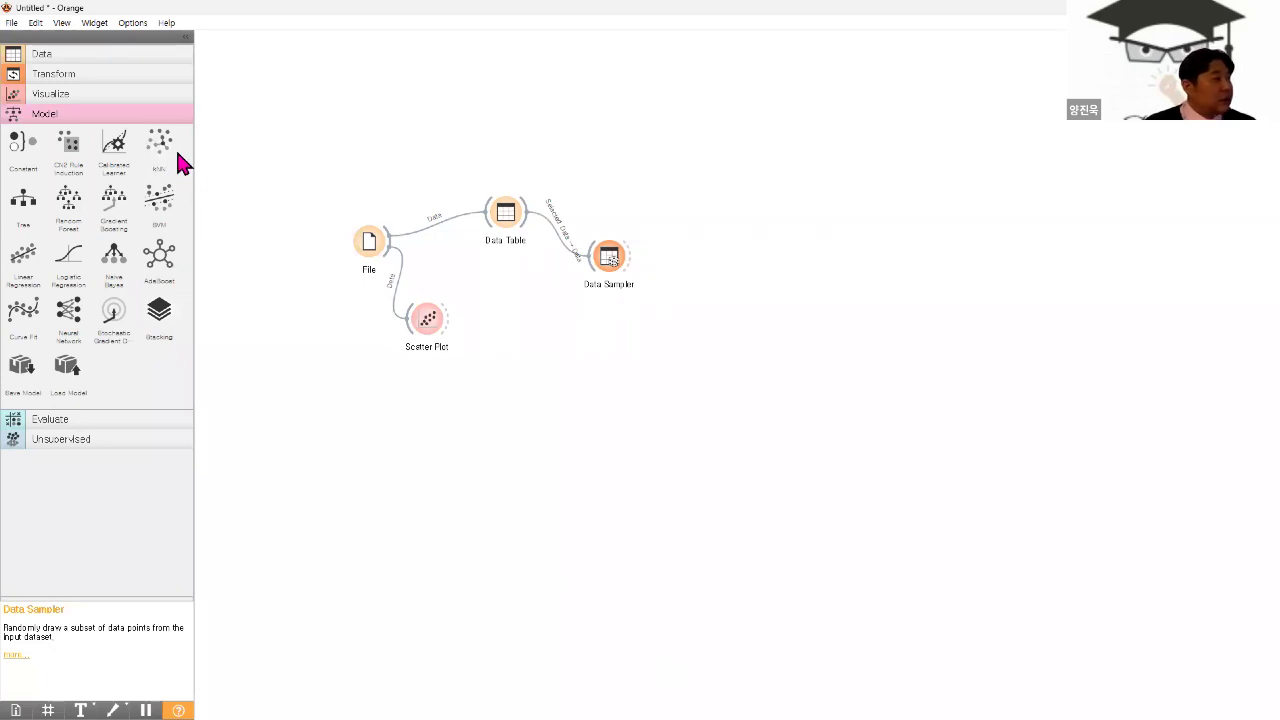
- Add a single kNN model widget to the canvas, deleting the duplicate copies, and position it above and just beyond the Data Sampler
key(Return)
key(Return)
key(Return)
key(Return)
click(984, 146)
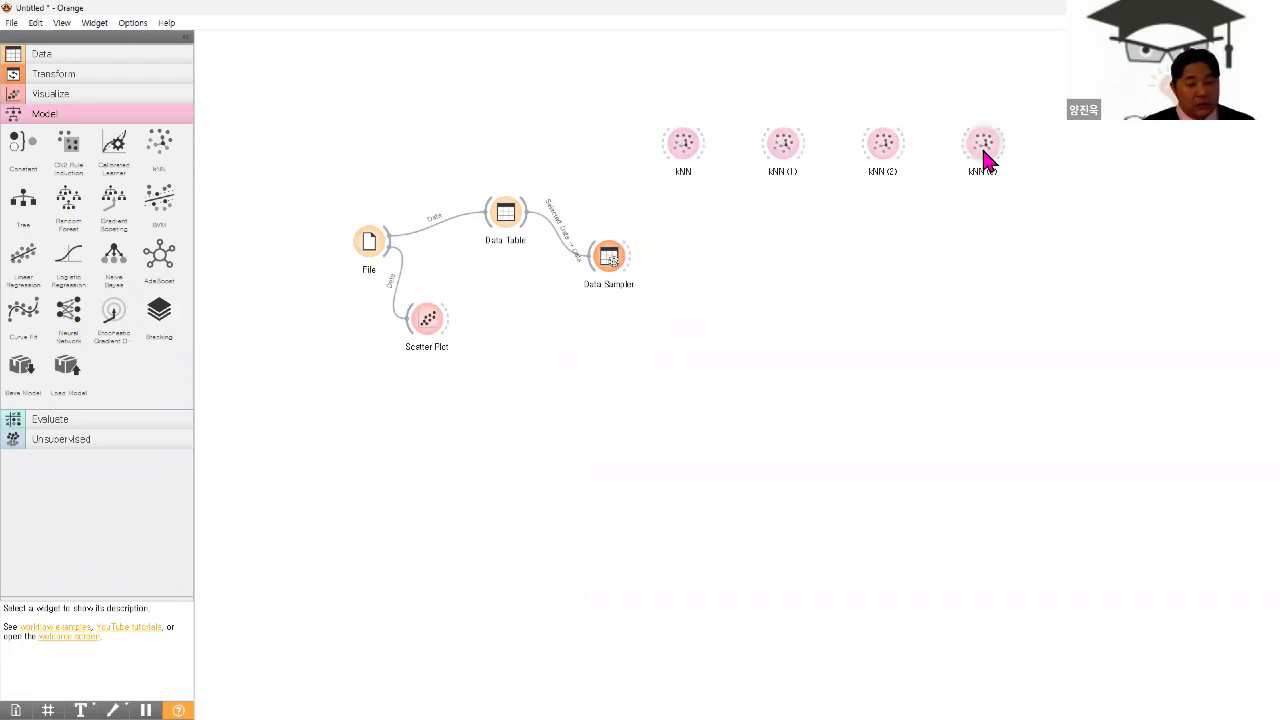
key(Delete)
click(880, 140)
key(Delete)
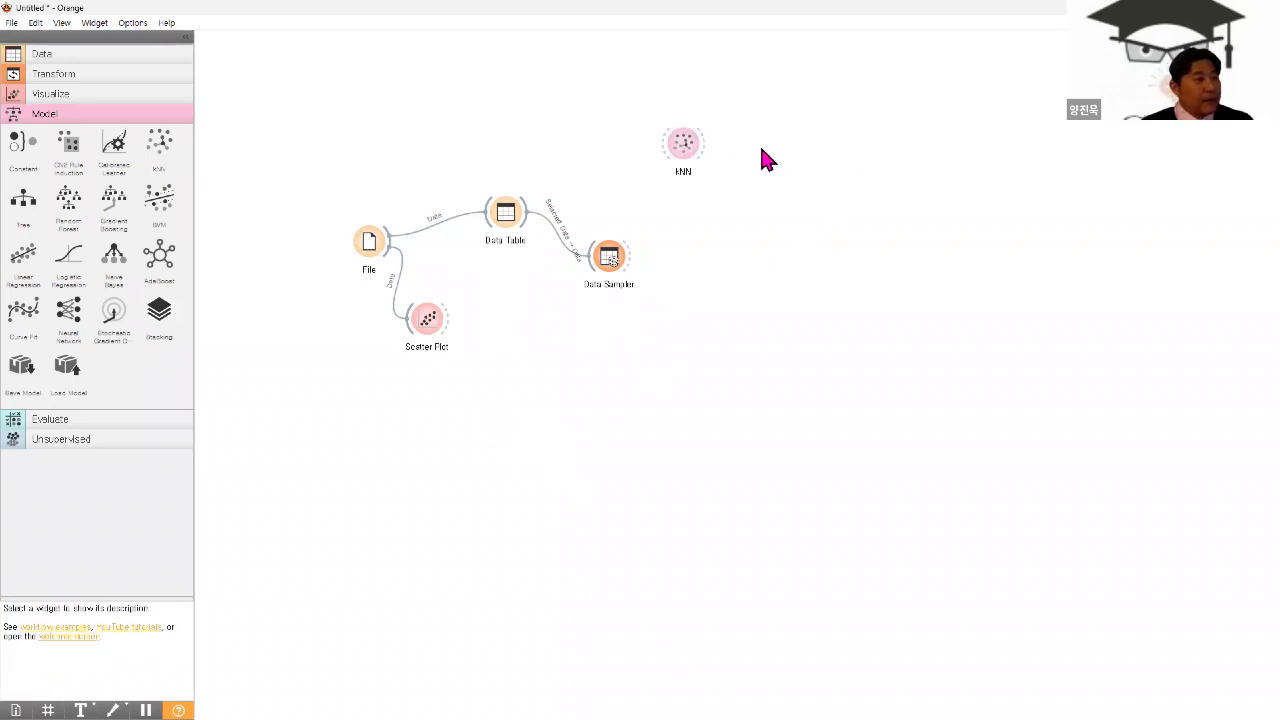
drag(692, 147, 686, 209)
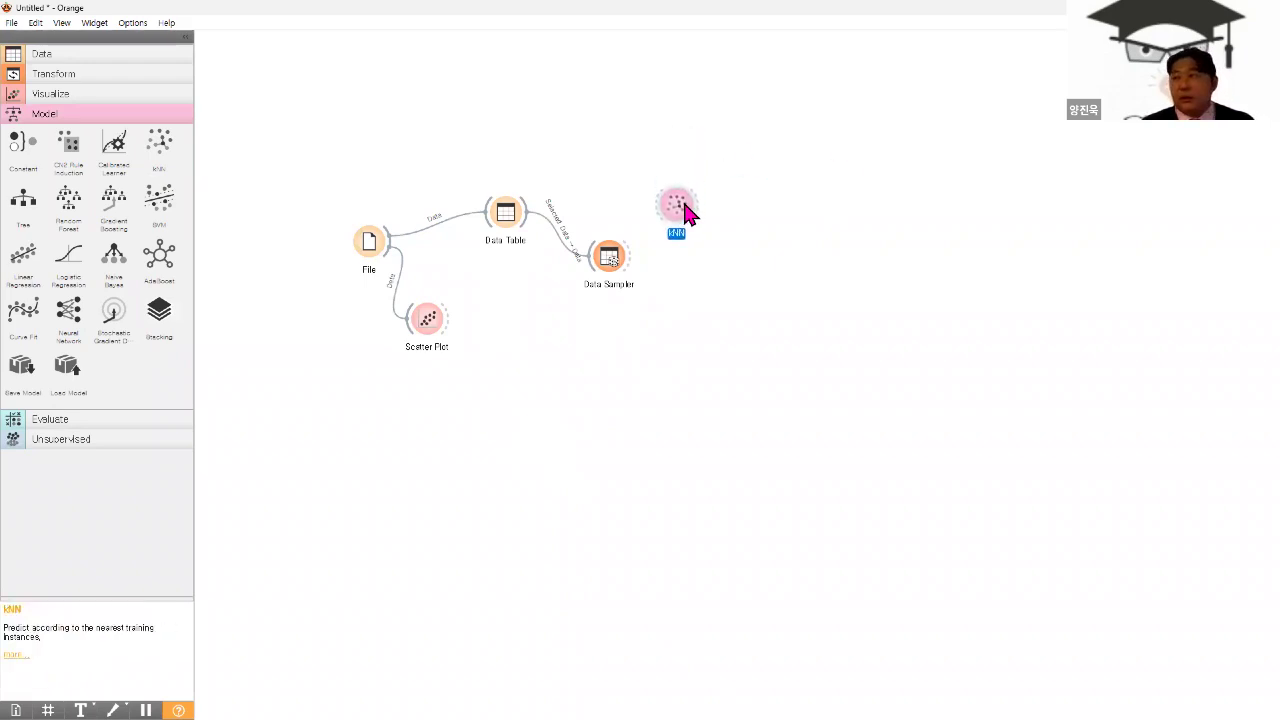
- Try linking the Data Sampler to a new Logistic Regression widget placed below kNN, and remove that widget again
drag(78, 278, 676, 312)
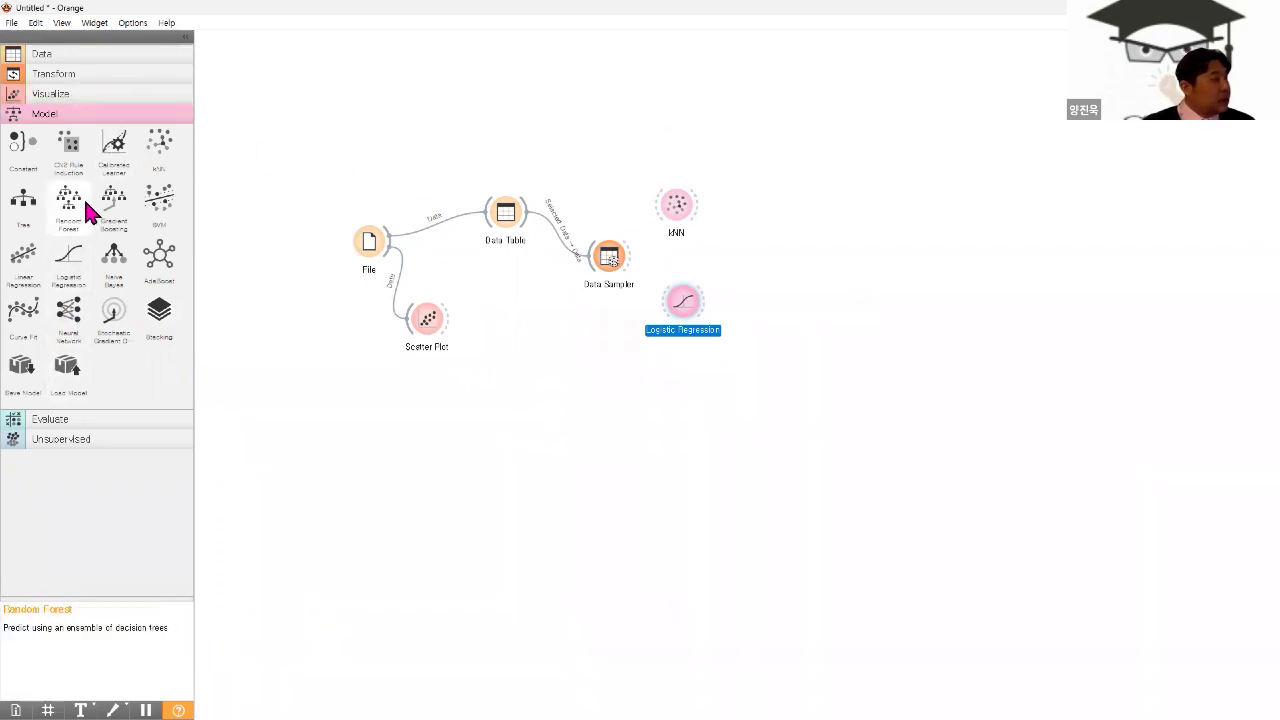
drag(625, 268, 664, 312)
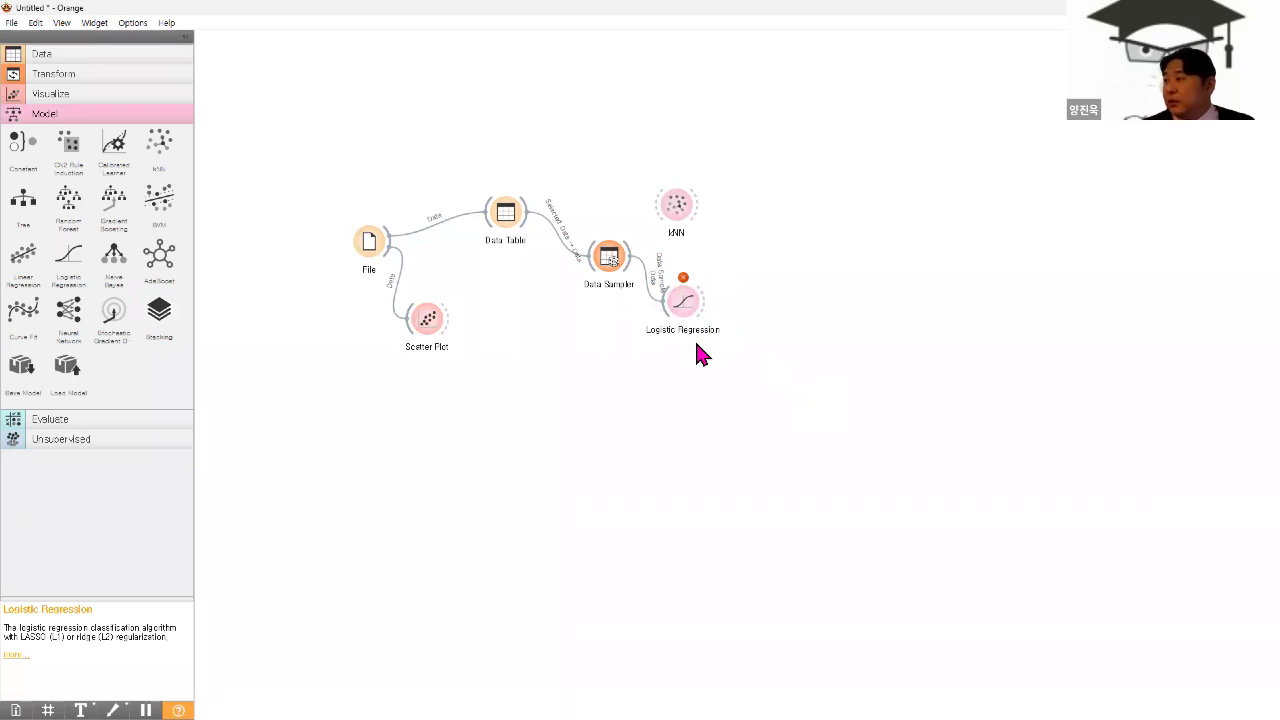
click(686, 306)
right_click(686, 304)
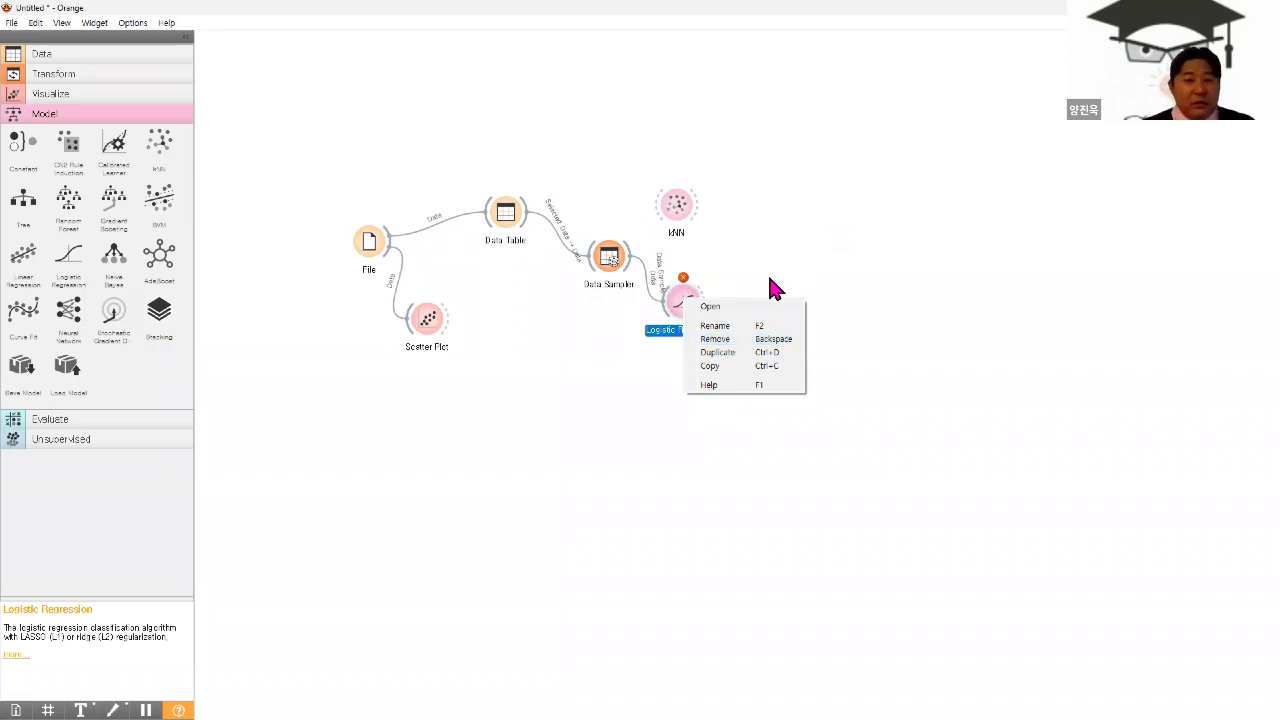
click(717, 340)
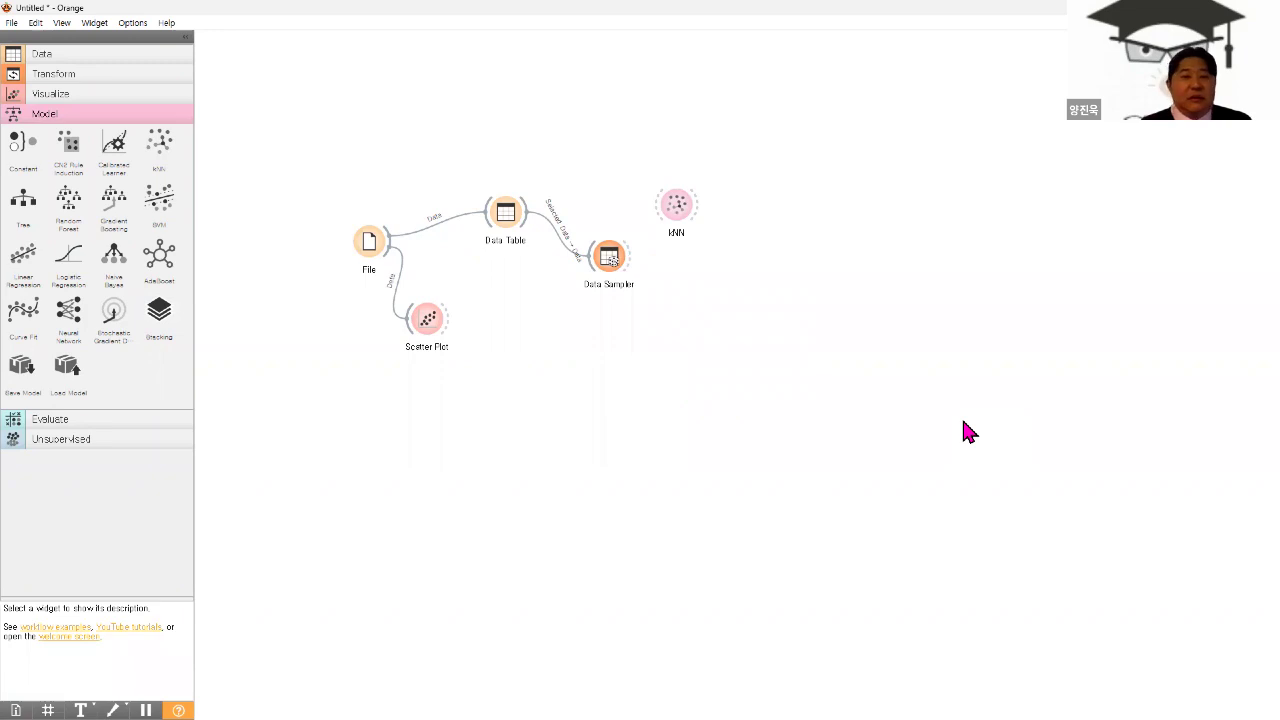
- Connect the Data Sampler to kNN and to a new Logistic Regression widget placed below kNN
drag(634, 264, 650, 205)
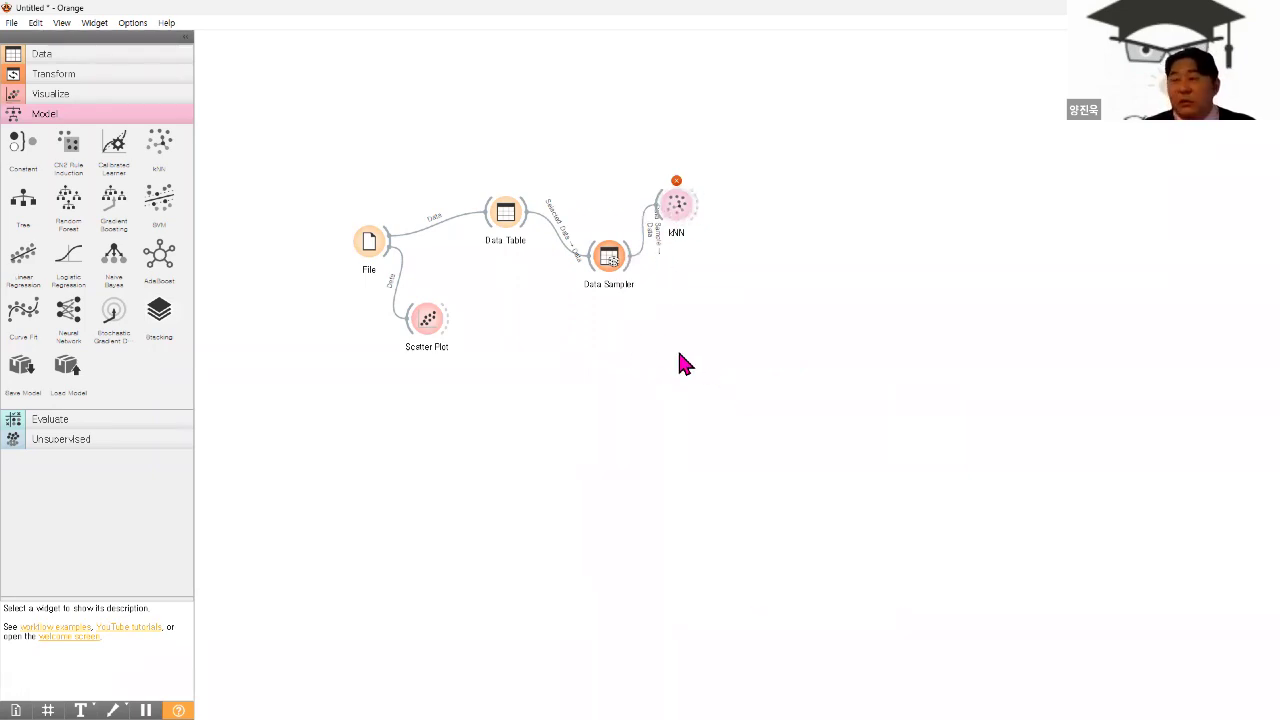
drag(68, 262, 656, 290)
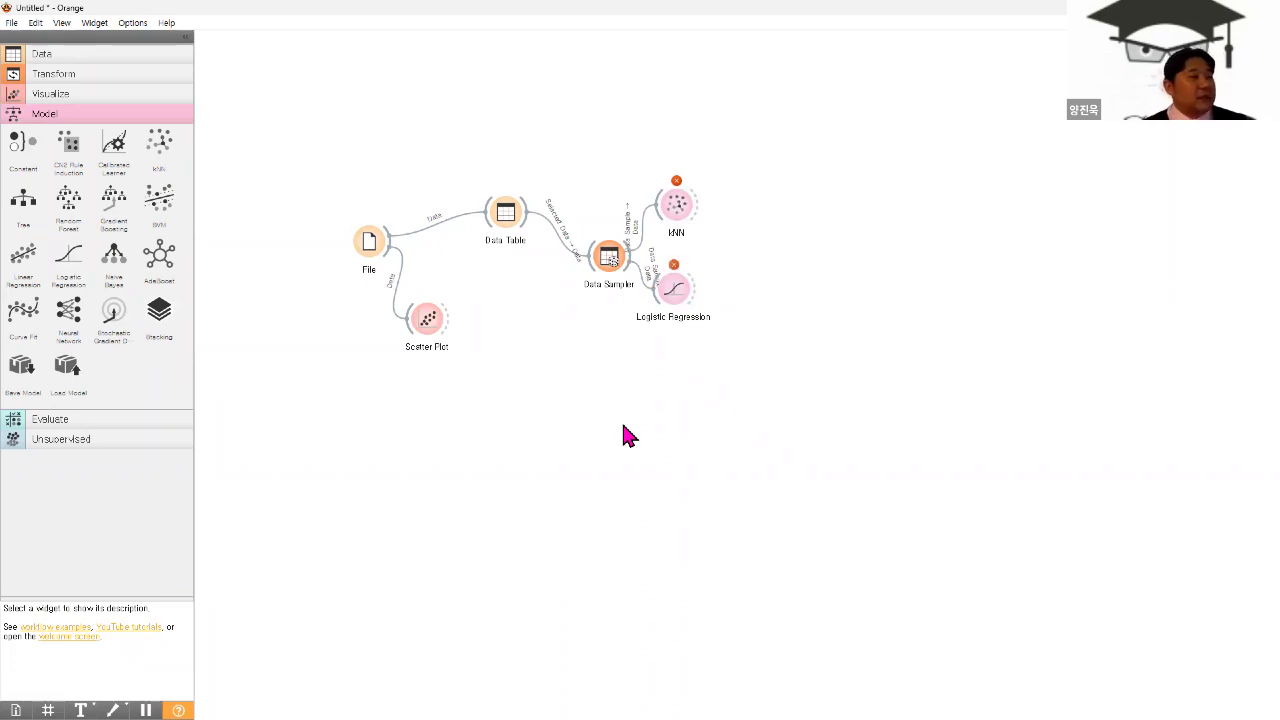
- Check the iris records in the Data Table, set the iris column's role to target in the File widget, and apply it
double_click(505, 220)
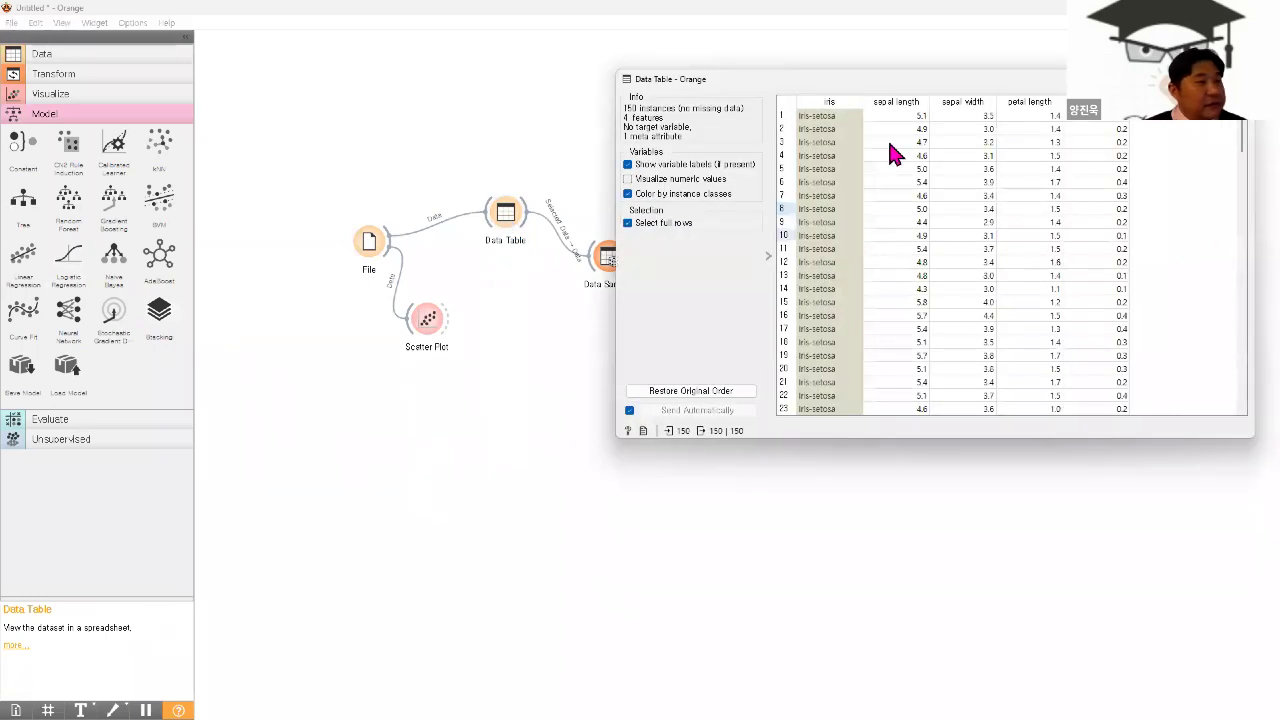
click(609, 258)
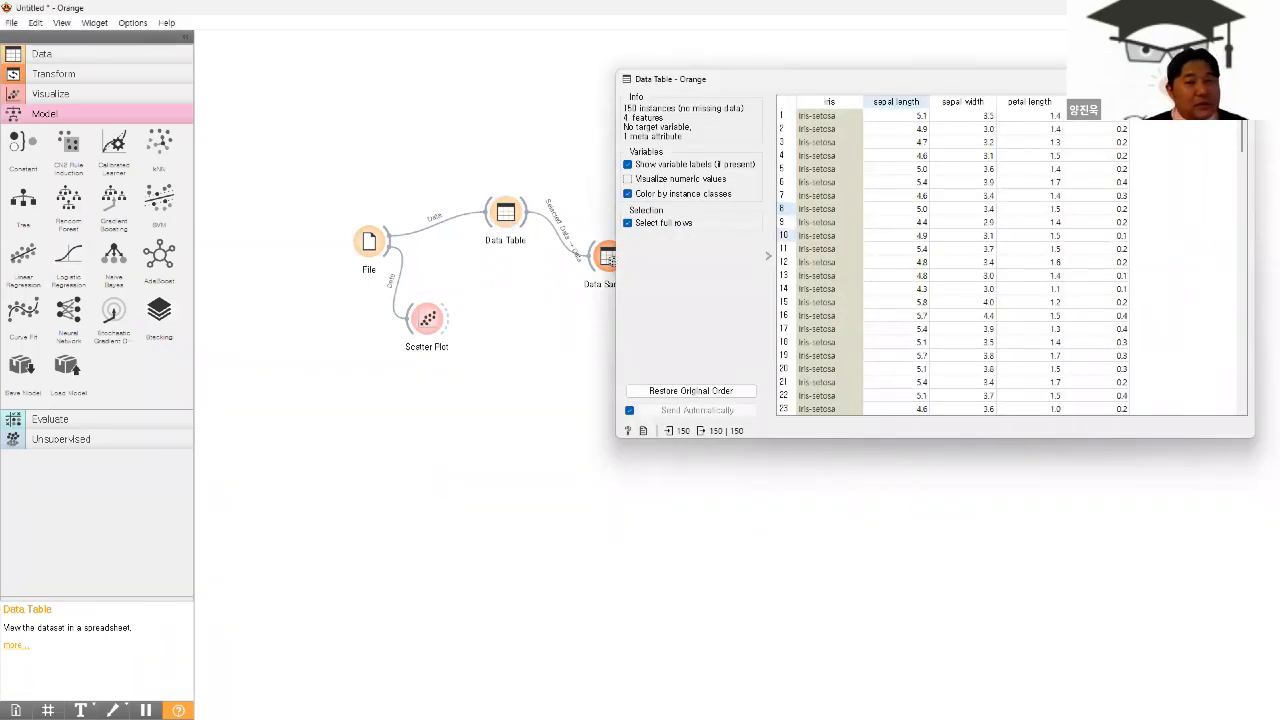
click(375, 250)
double_click(375, 250)
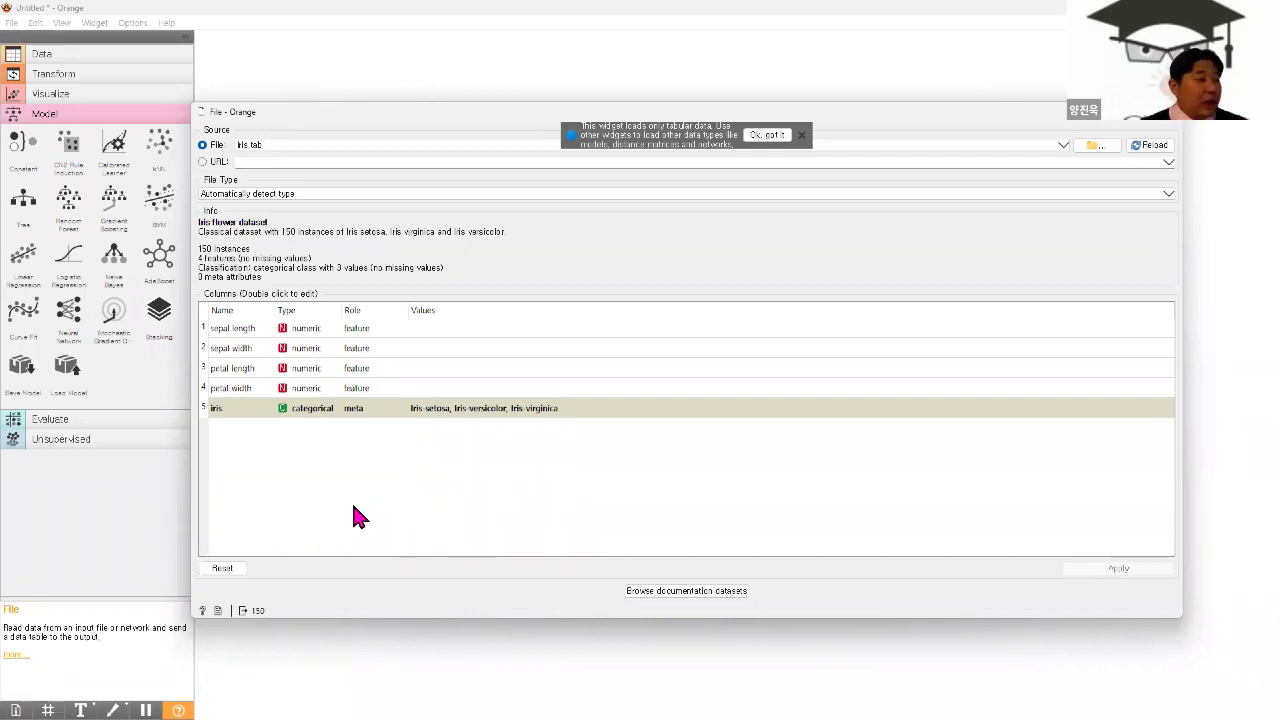
double_click(363, 405)
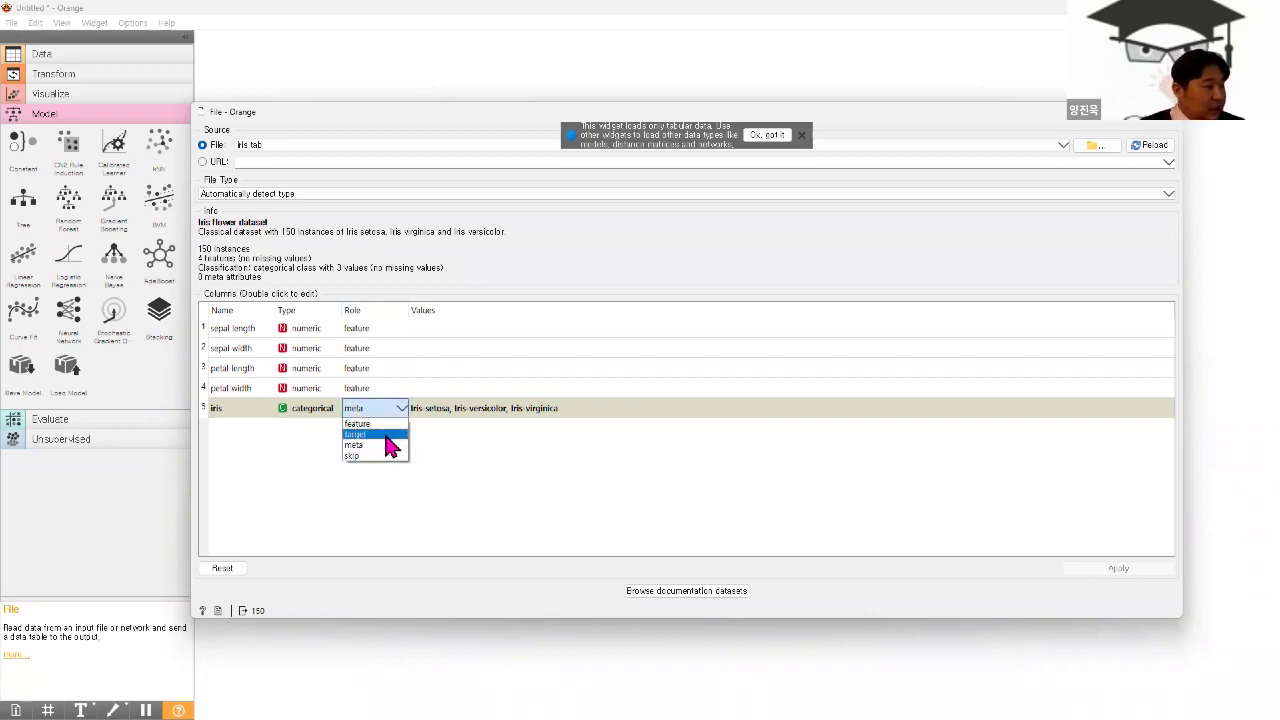
click(384, 438)
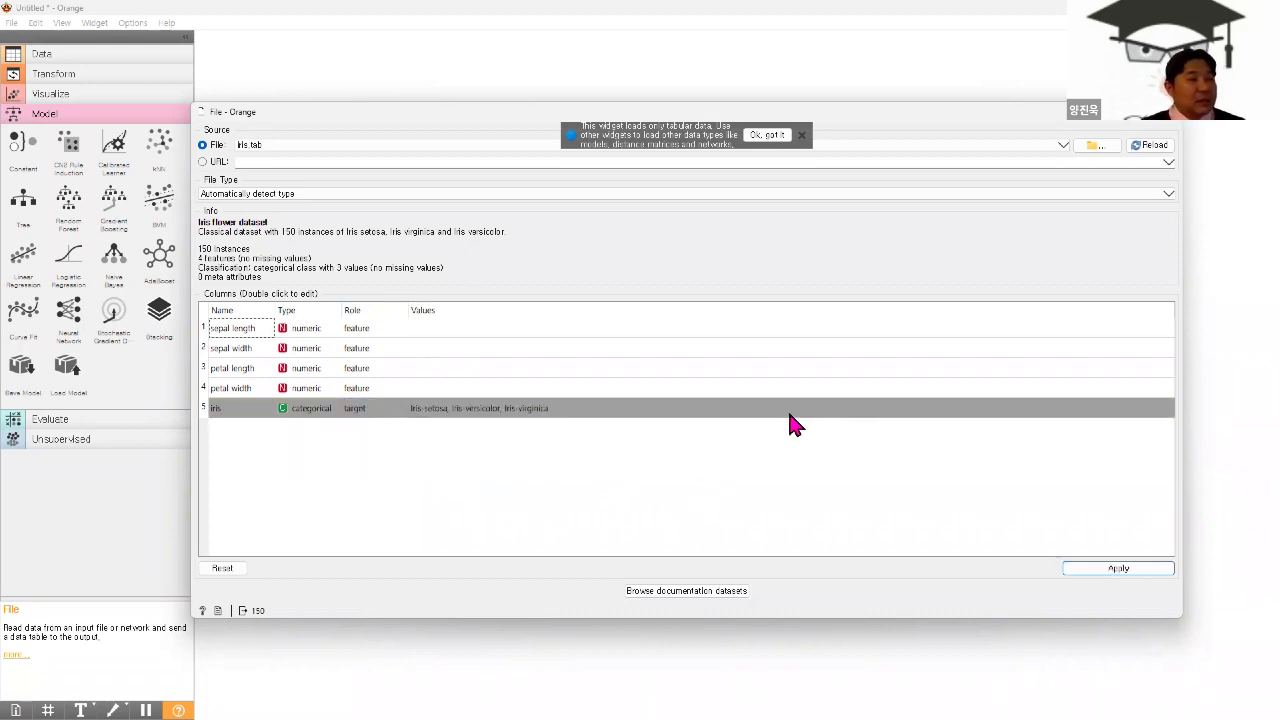
click(1099, 563)
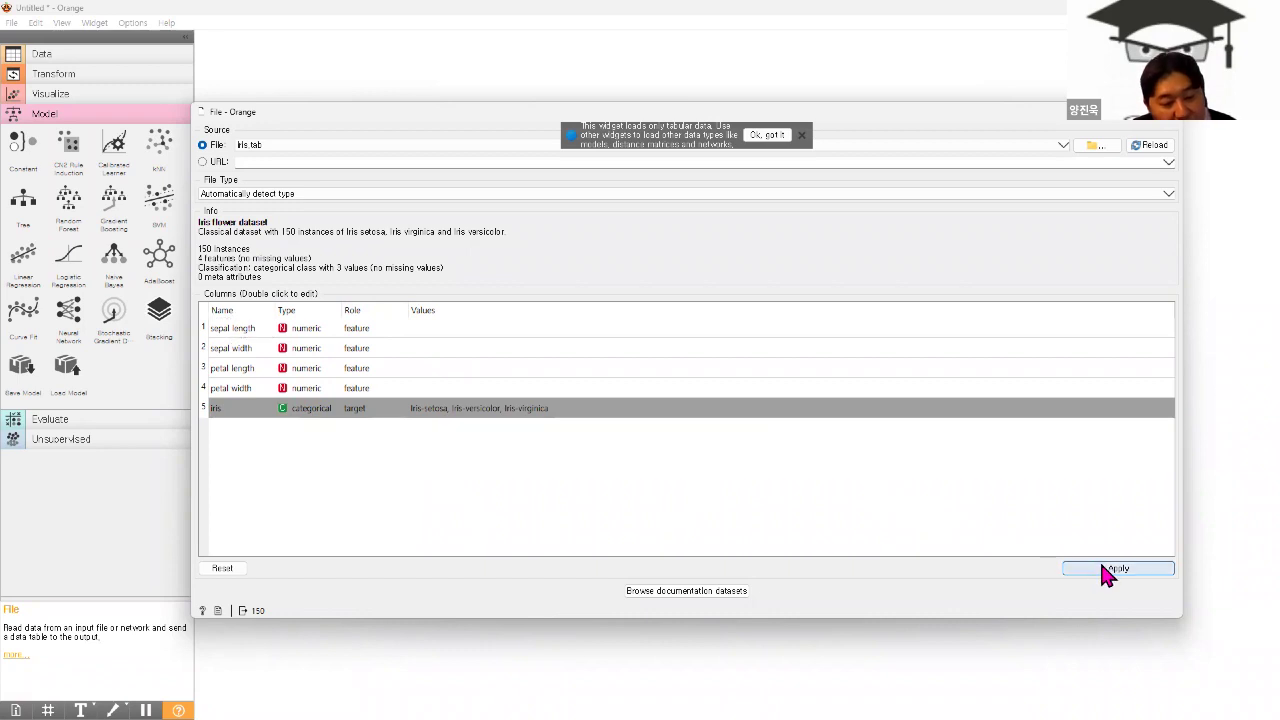
click(1168, 111)
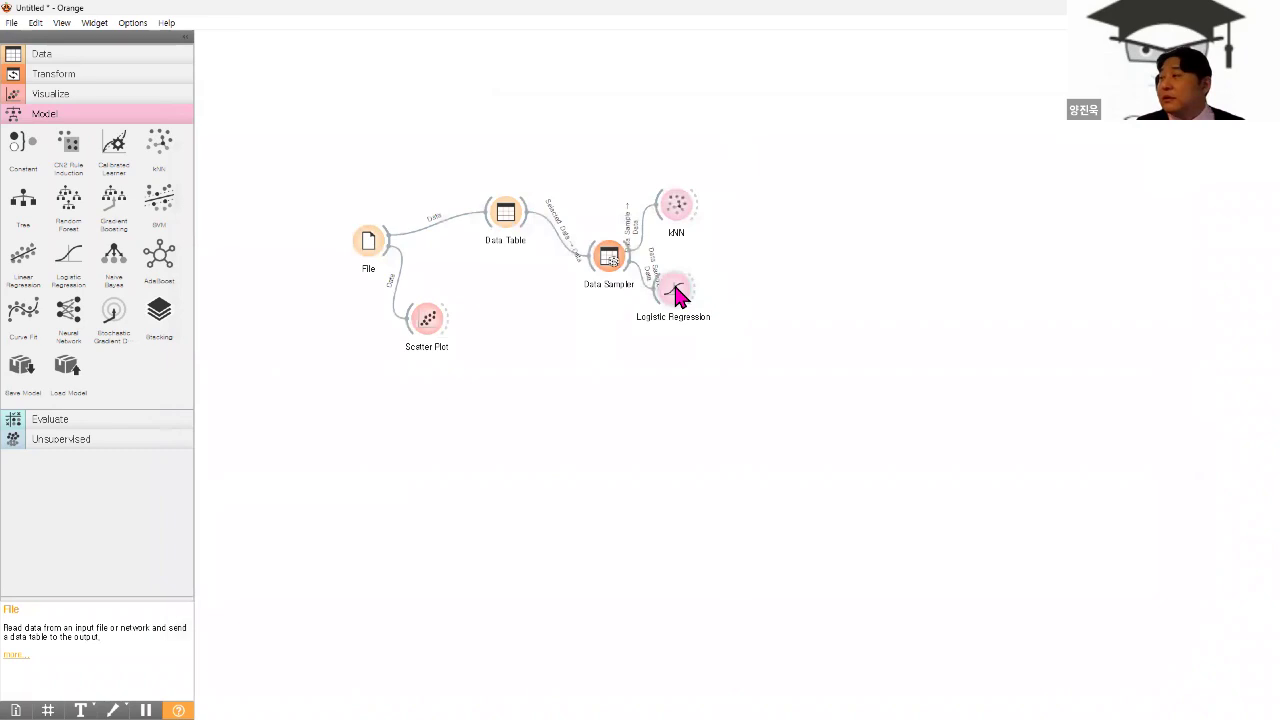
mouse_move(669, 294)
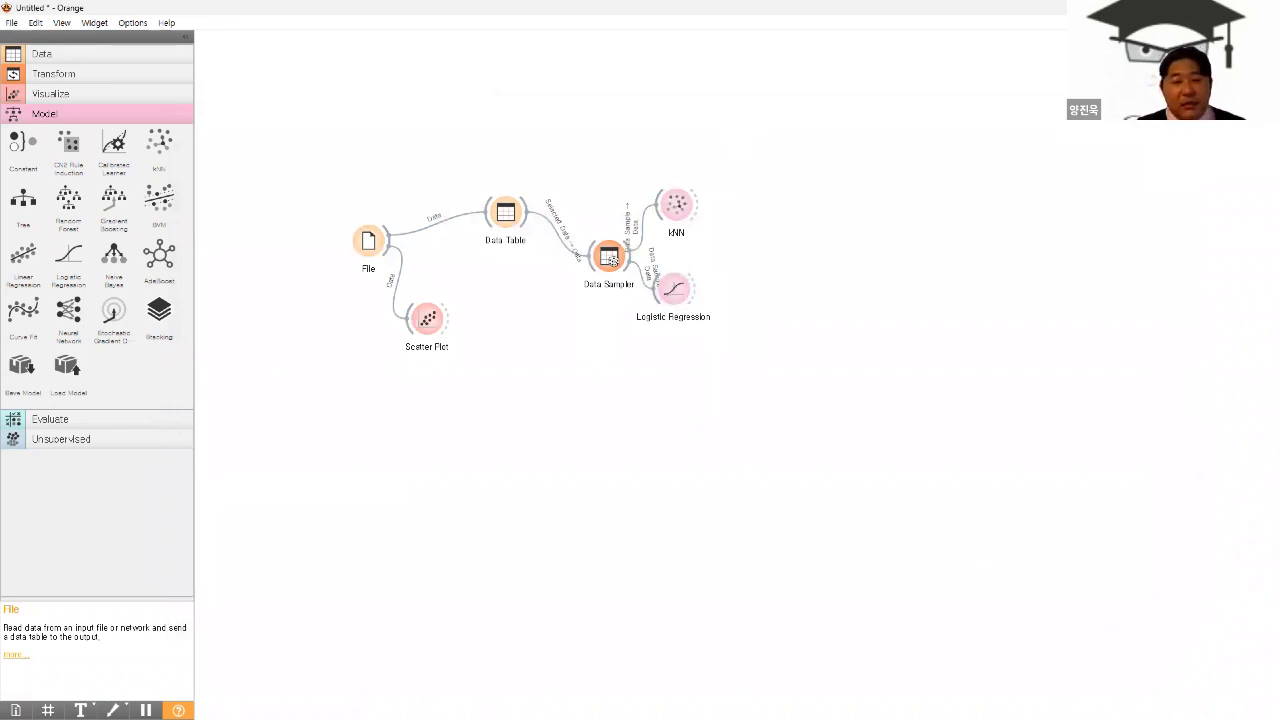
- Switch to the Notepad notes and add the line "메타 데이터" between the final dashed separator and the exam tips heading
key(alt+Tab)
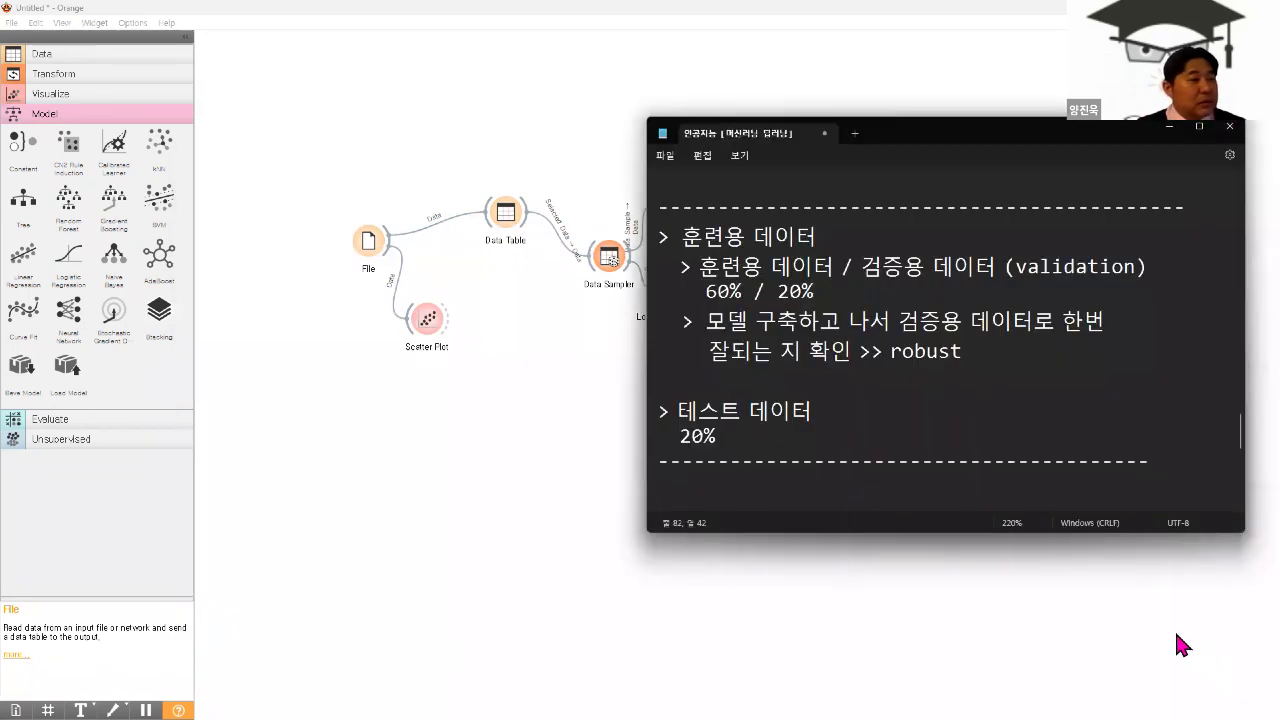
scroll(780, 351, down, 2)
scroll(780, 351, down, 2)
scroll(760, 340, up, 2)
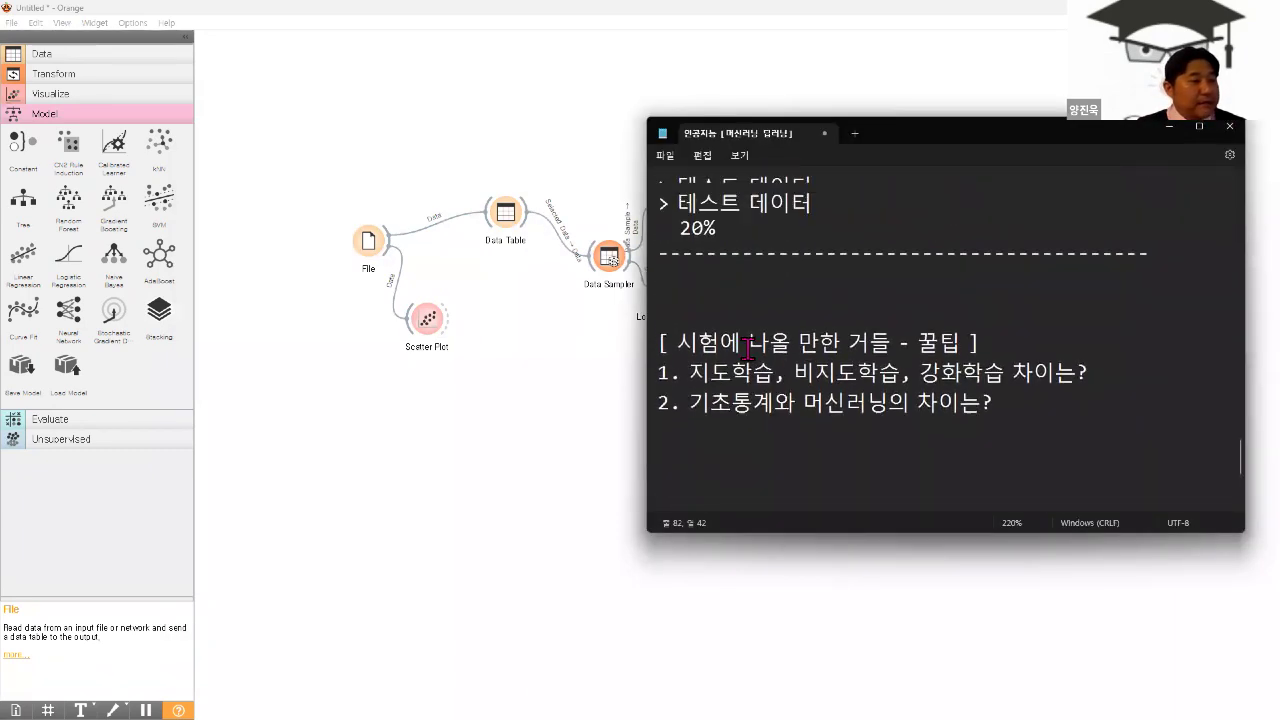
click(729, 319)
key(Return)
text(메ㅏ)
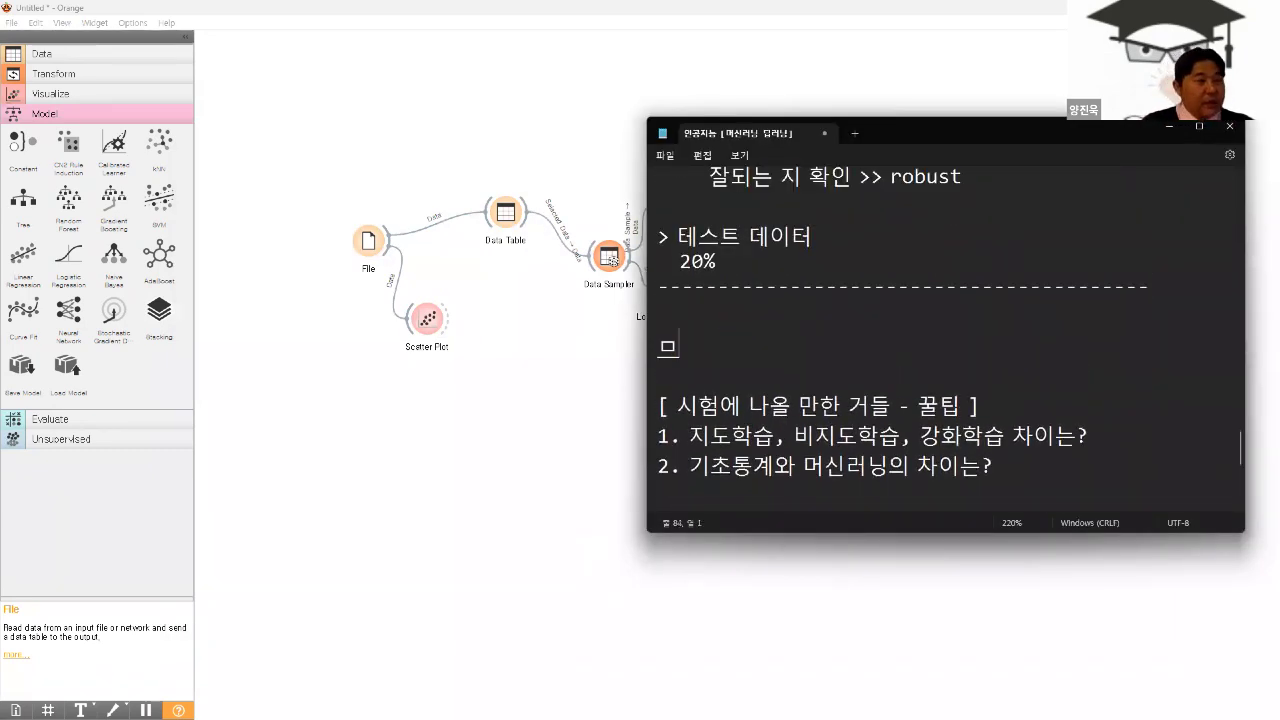
key(BackSpace)
text(타)
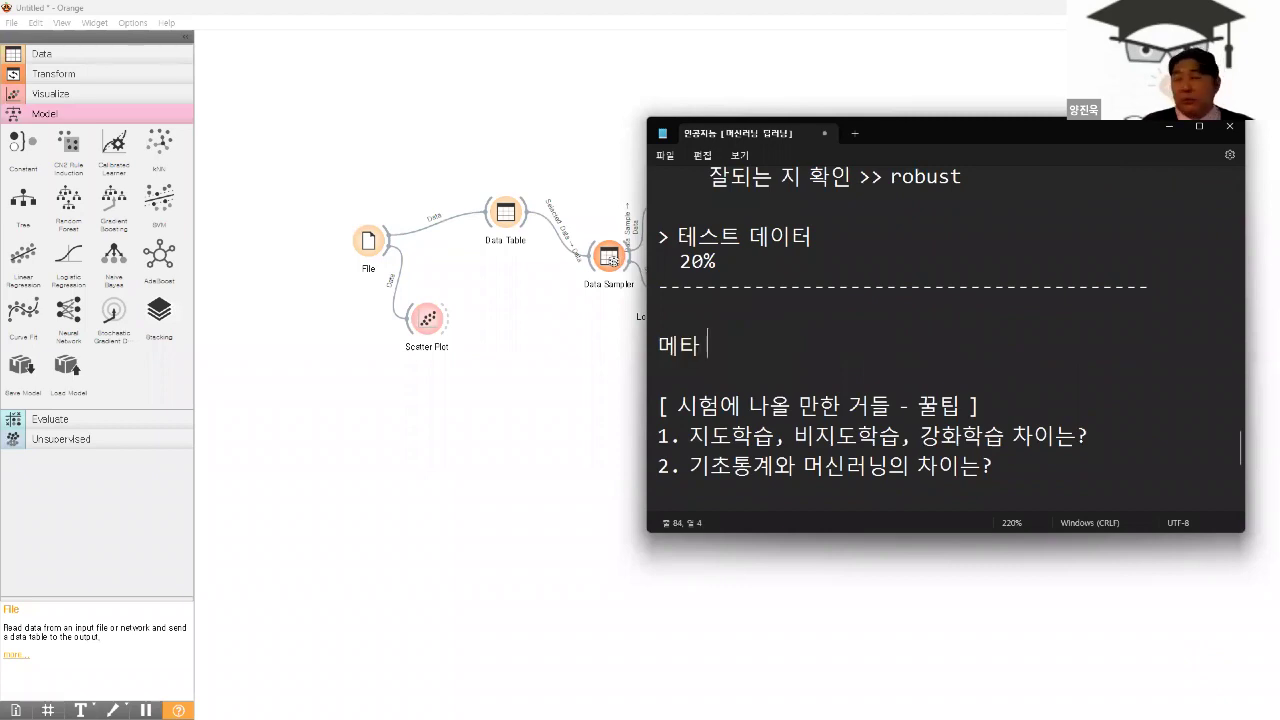
text( 데이터)
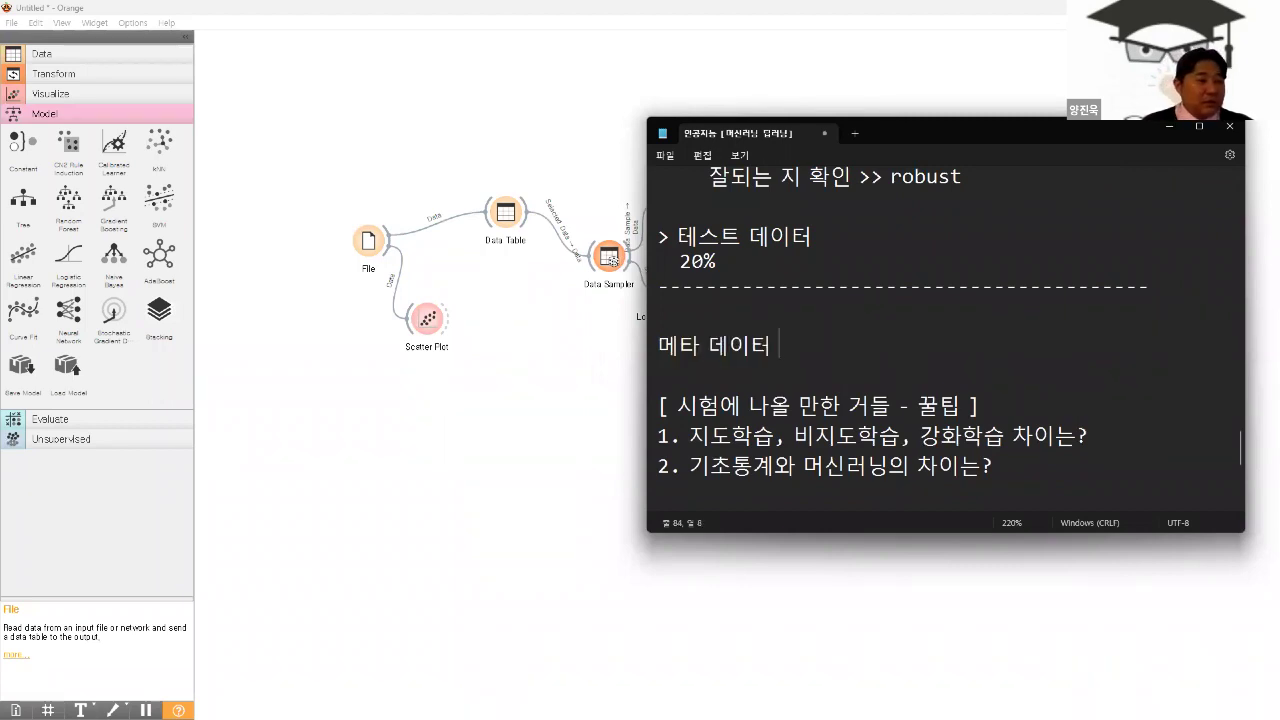
- Append the English term "(meta data)" in parentheses to the "메타 데이터" line
key(Return)
text(meta)
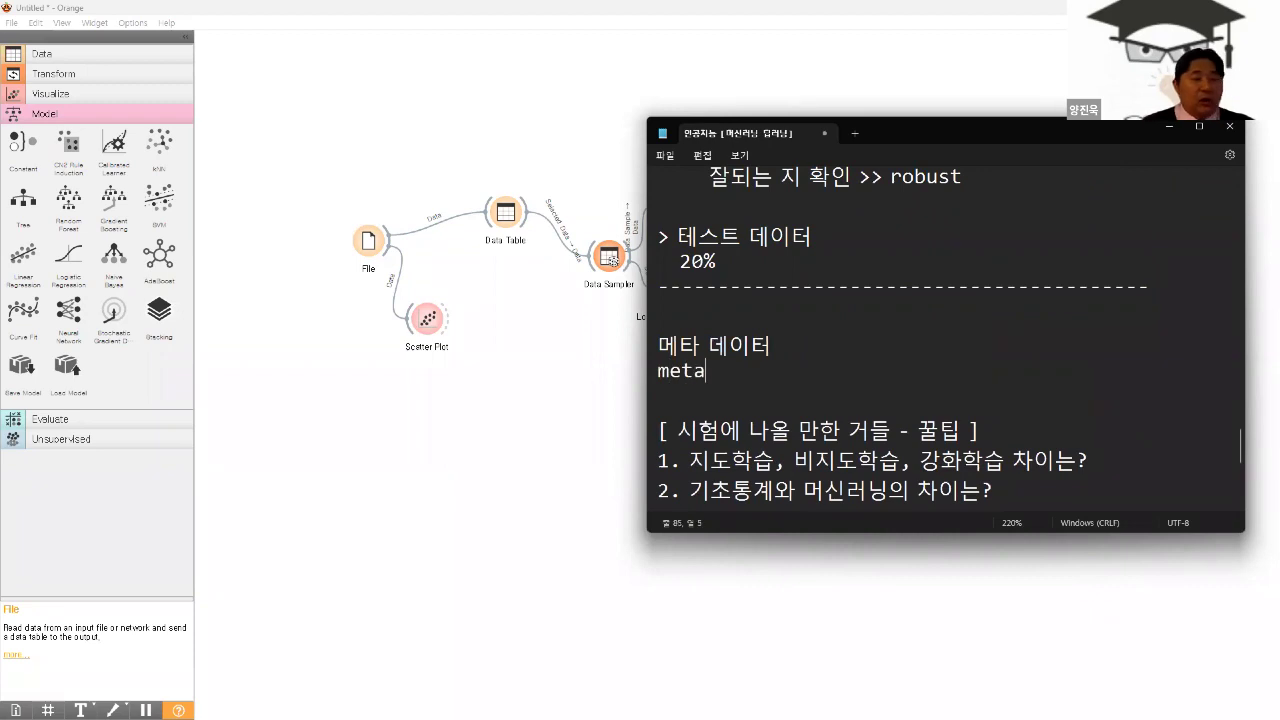
text( data)
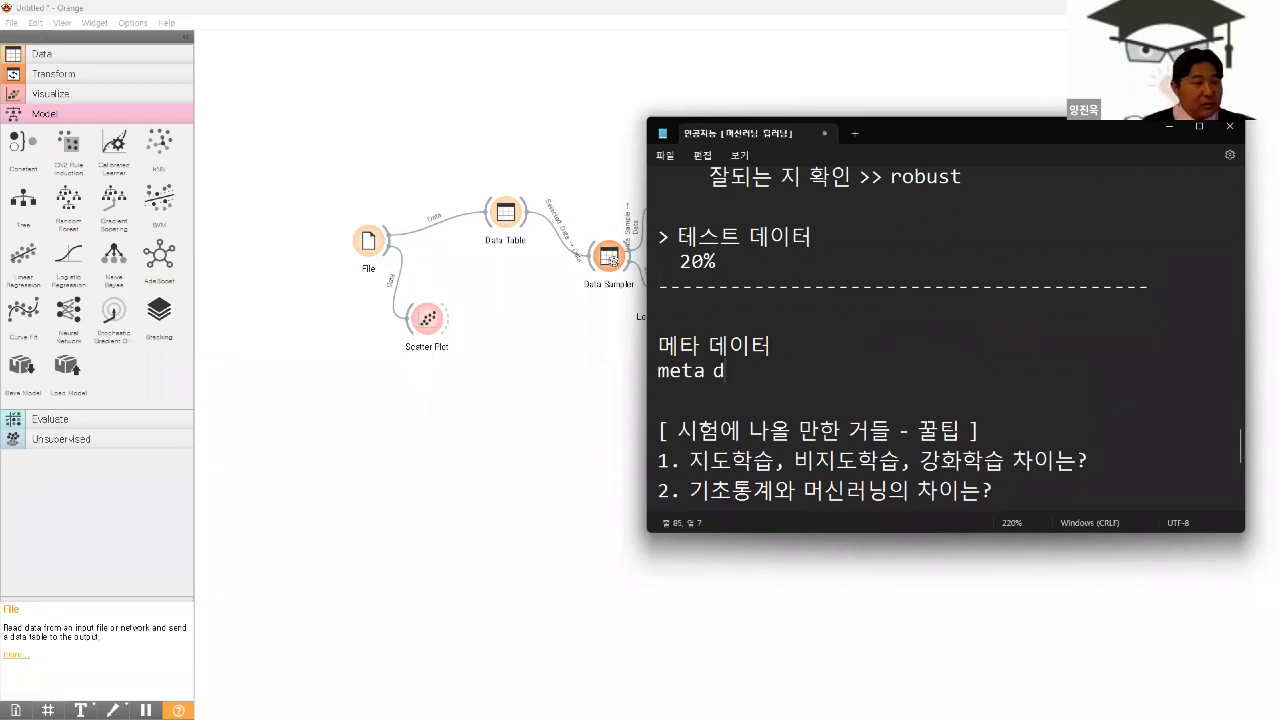
key(shift+Left)
key(shift+Left)
key(shift+Left)
key(shift+Left)
key(shift+Left)
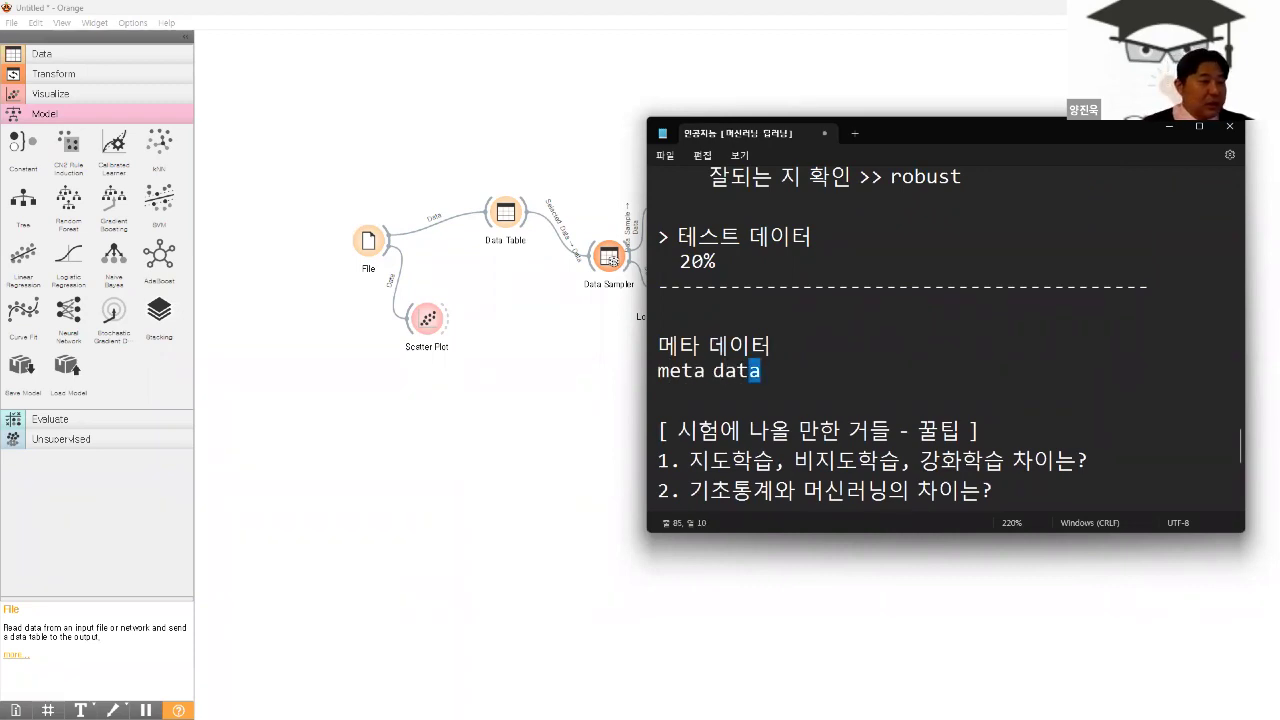
key(shift+Left)
key(shift+Left)
key(shift+Left)
key(shift+Left)
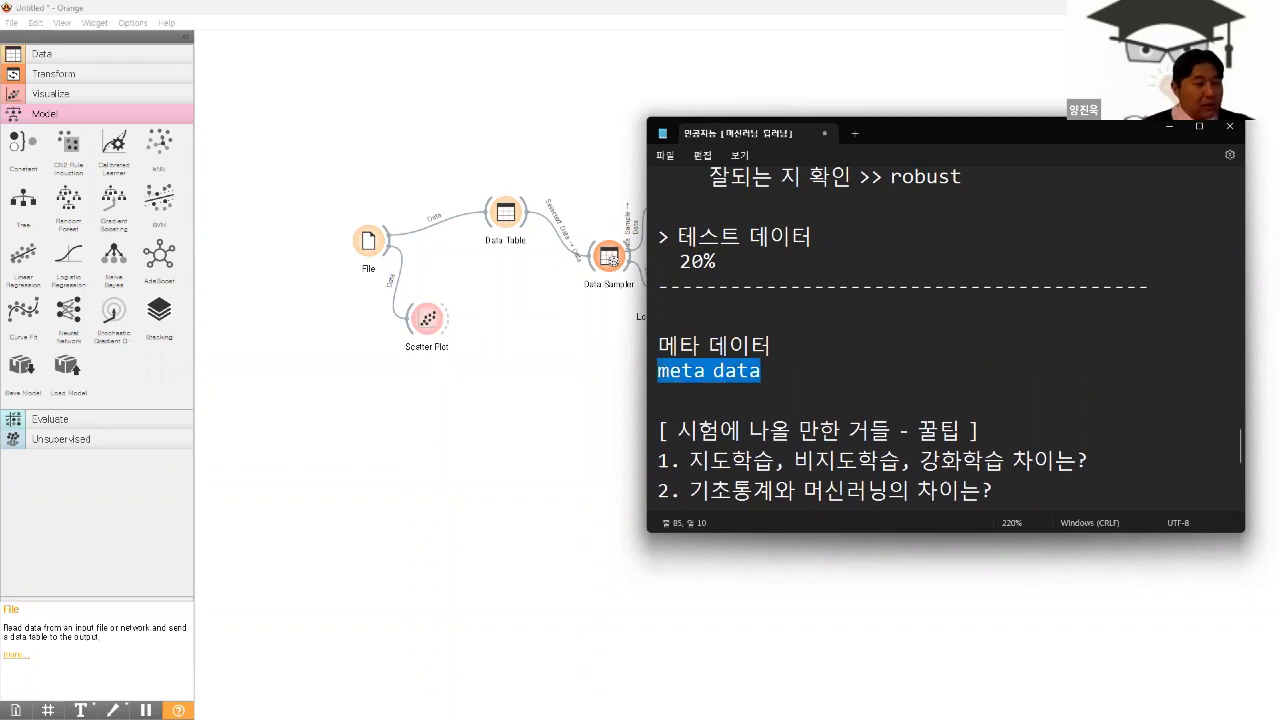
key(BackSpace)
key(BackSpace)
text((meta data))
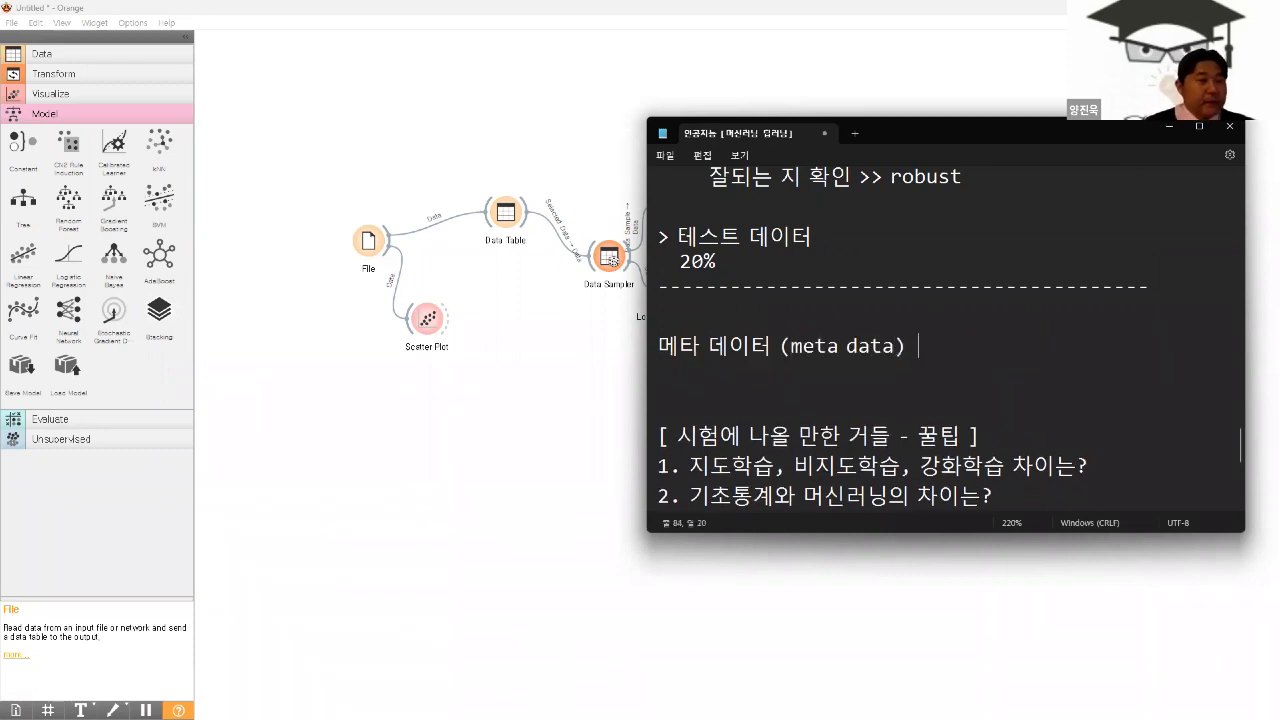
- Add the bullet "- 데이터가 참조하는 데이터" beneath the meta data heading
key(Return)
text(- )
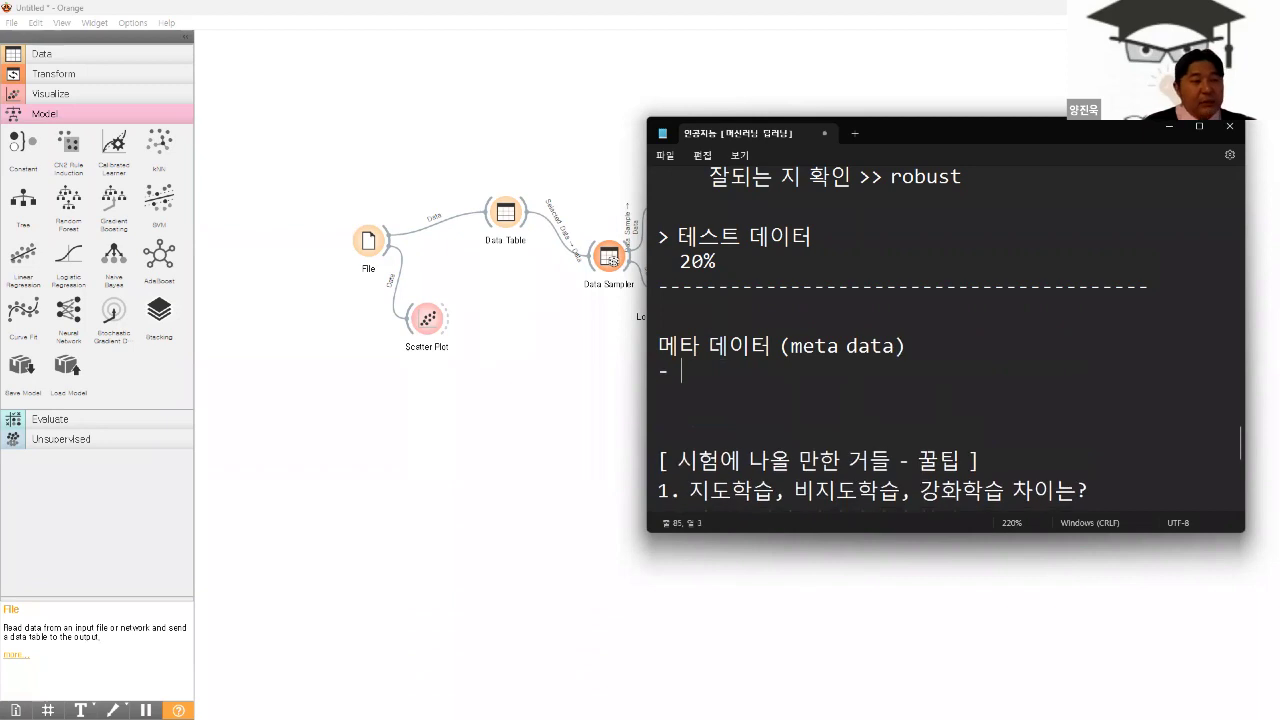
text(데이터가 침조)
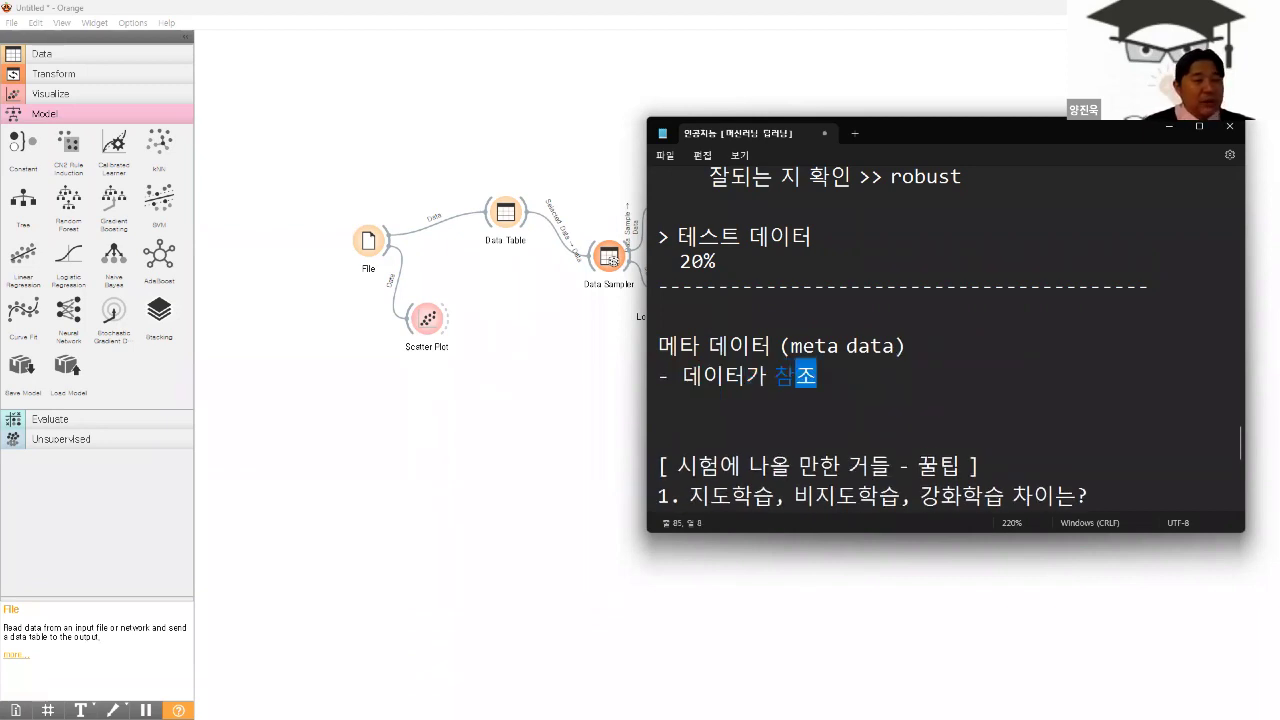
text(하는 데이터)
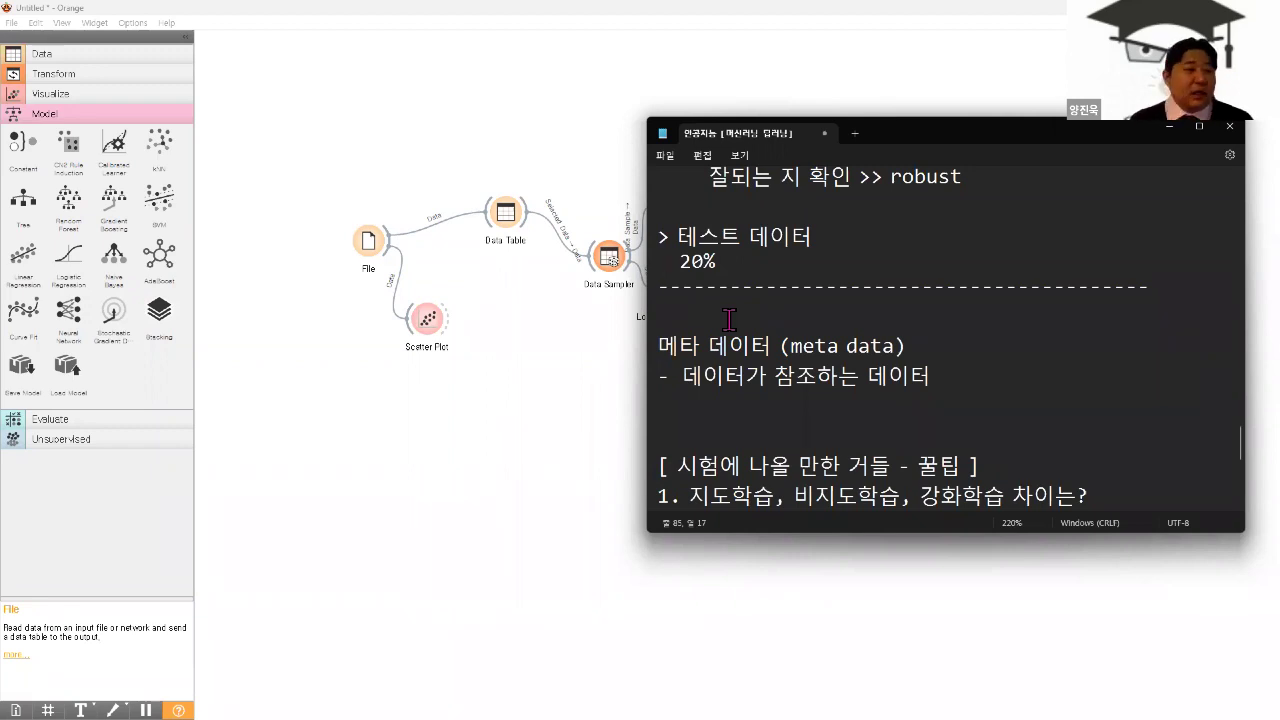
- Return to Orange, reopen the File widget to review the feature and target roles and the iris values, and dismiss the CSV import tip
click(505, 330)
right_click(490, 326)
click(474, 262)
click(370, 245)
double_click(370, 245)
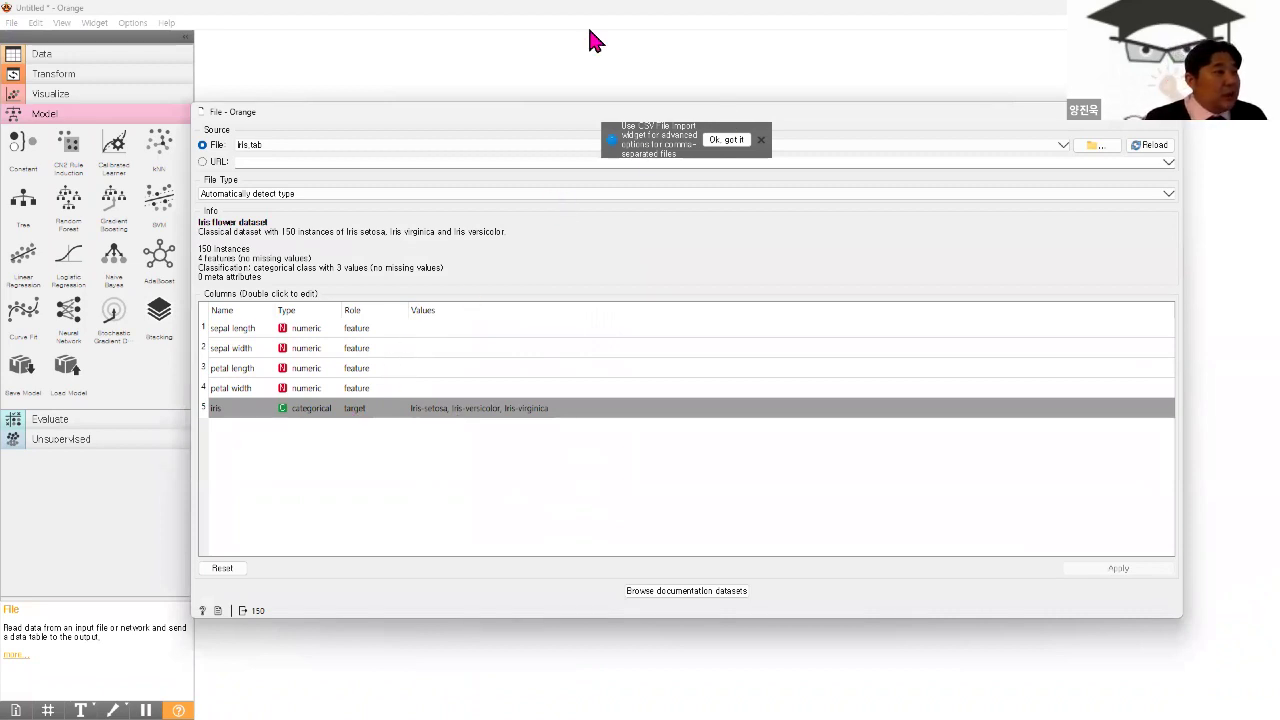
mouse_move(331, 307)
mouse_down()
mouse_move(374, 401)
mouse_move(376, 372)
mouse_move(368, 420)
mouse_move(531, 419)
mouse_up()
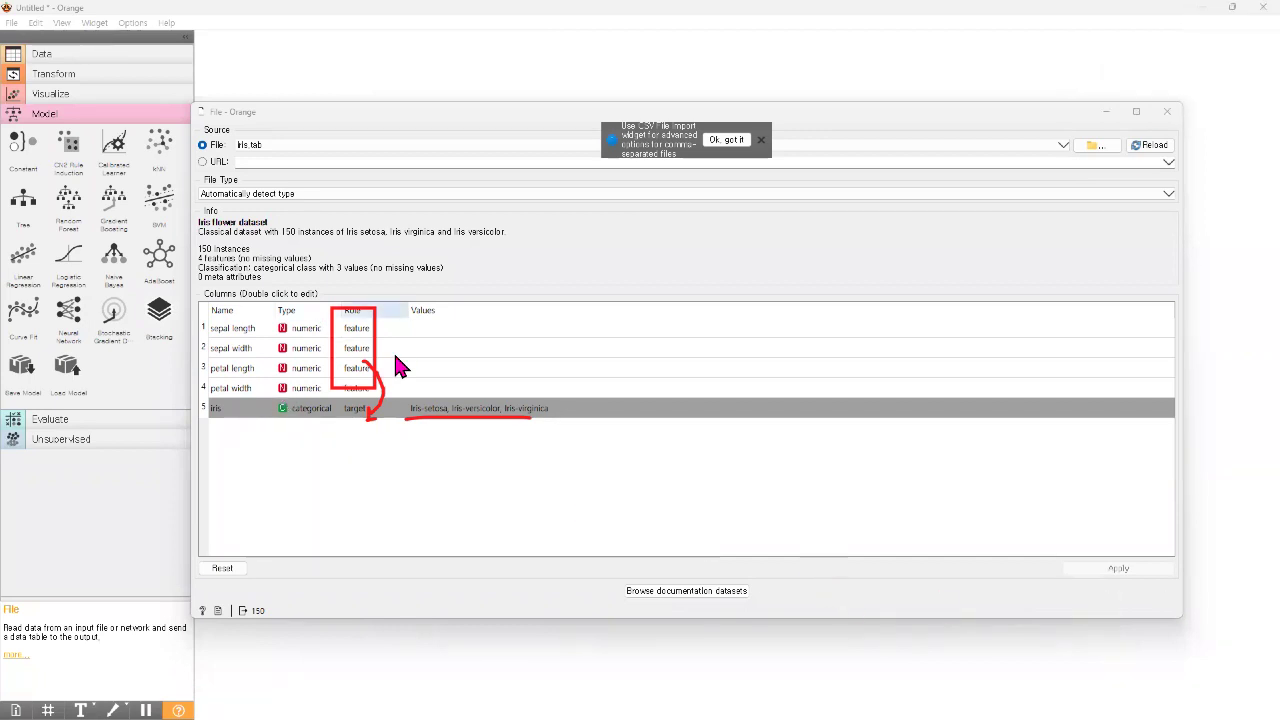
click(760, 140)
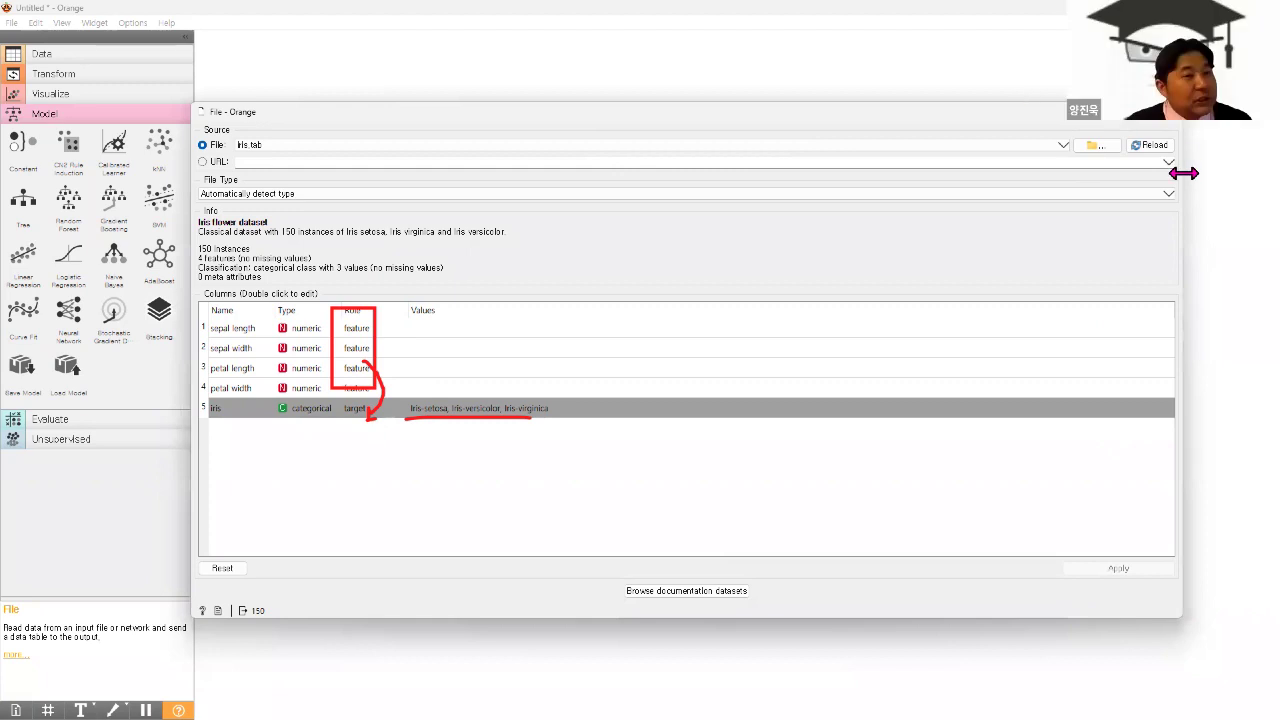
- Close the File widget window to return to the workflow canvas
click(1170, 111)
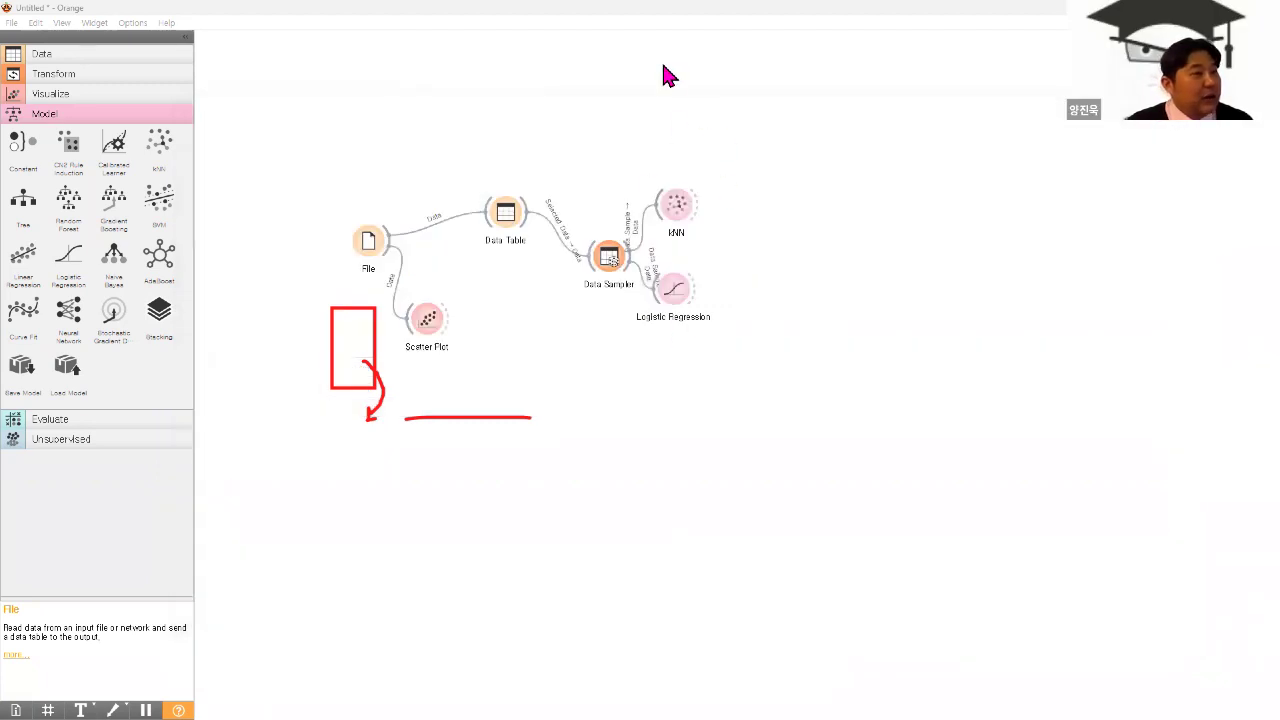
key(e)
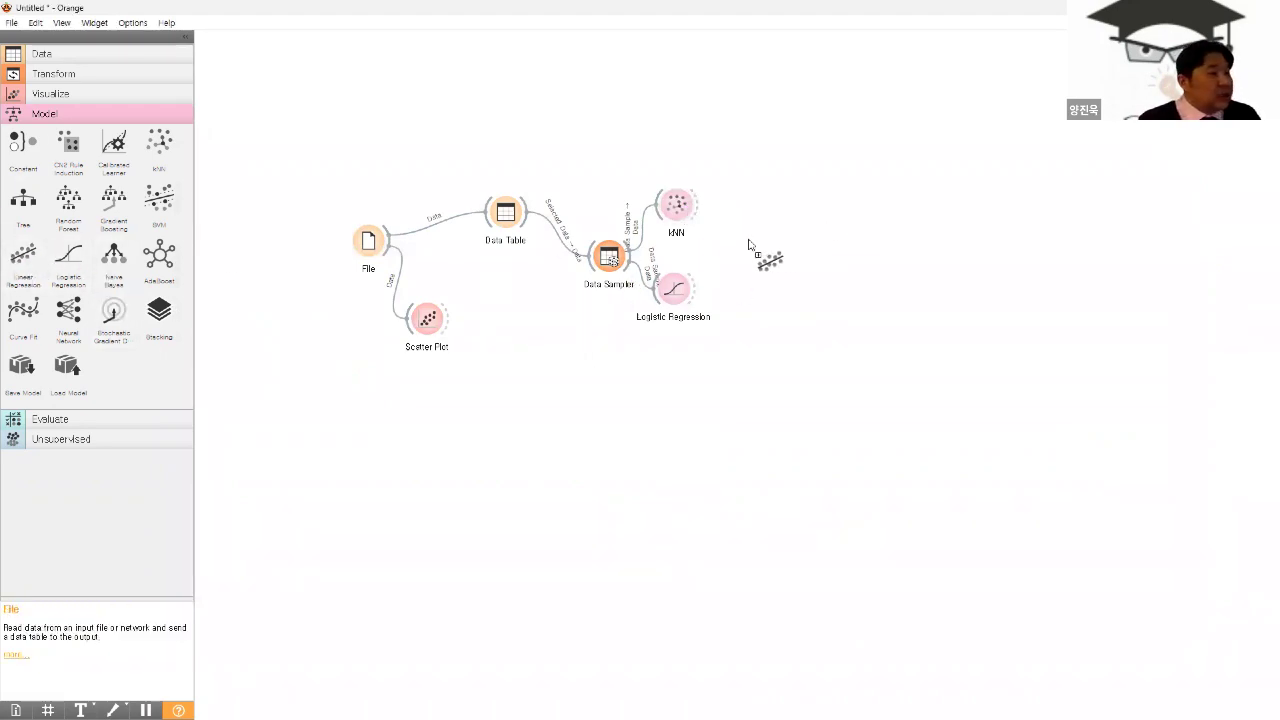
- Try linking the Data Sampler to a newly added Linear Regression widget, and remove that widget again
drag(734, 239, 733, 237)
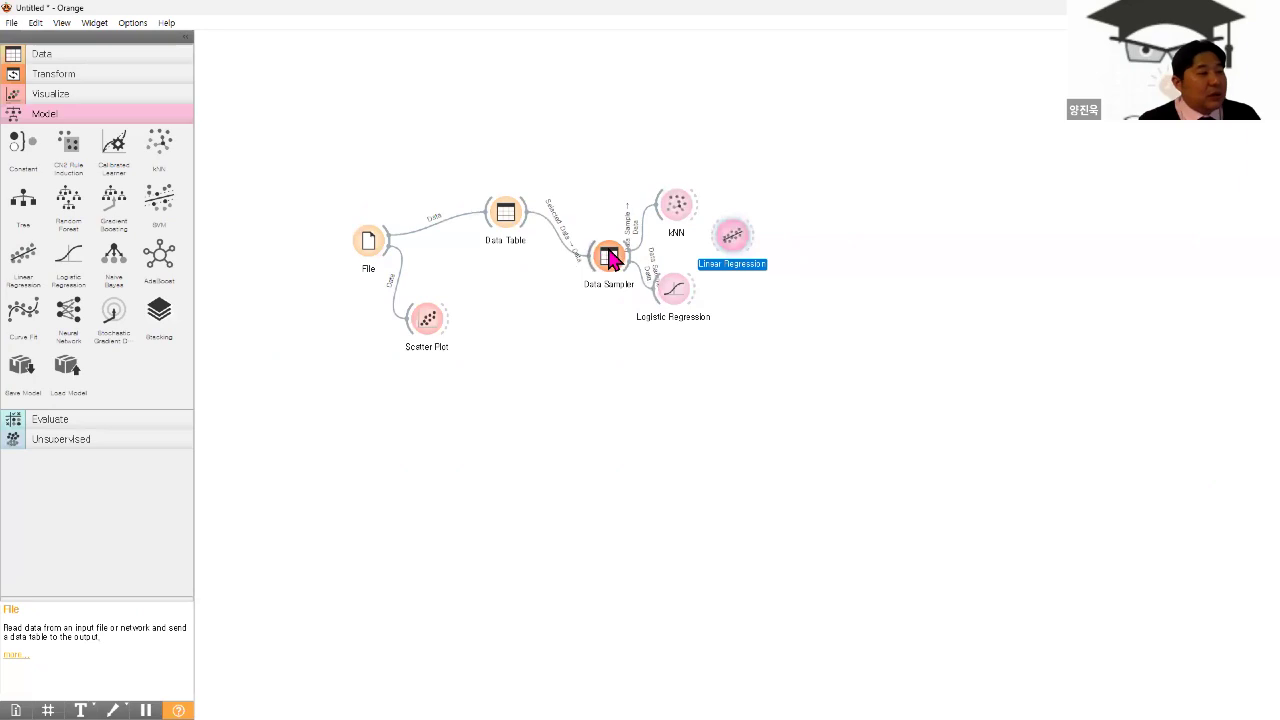
drag(630, 265, 725, 238)
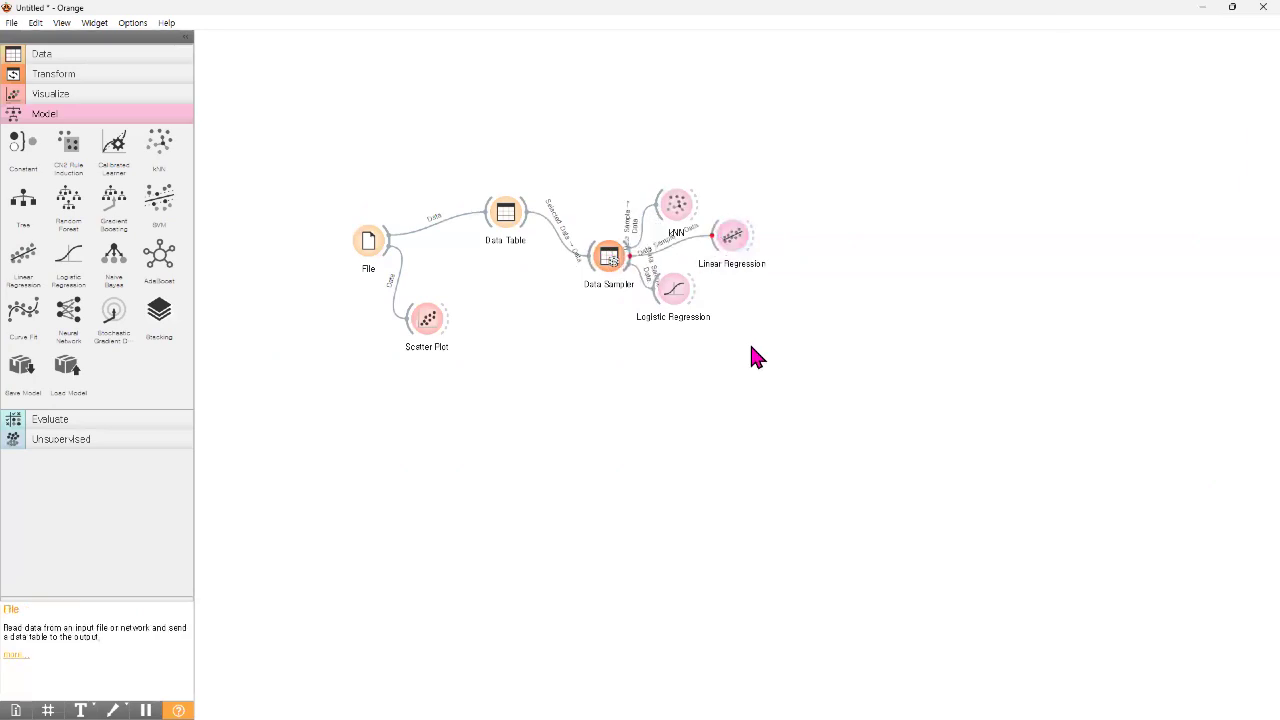
right_click(729, 242)
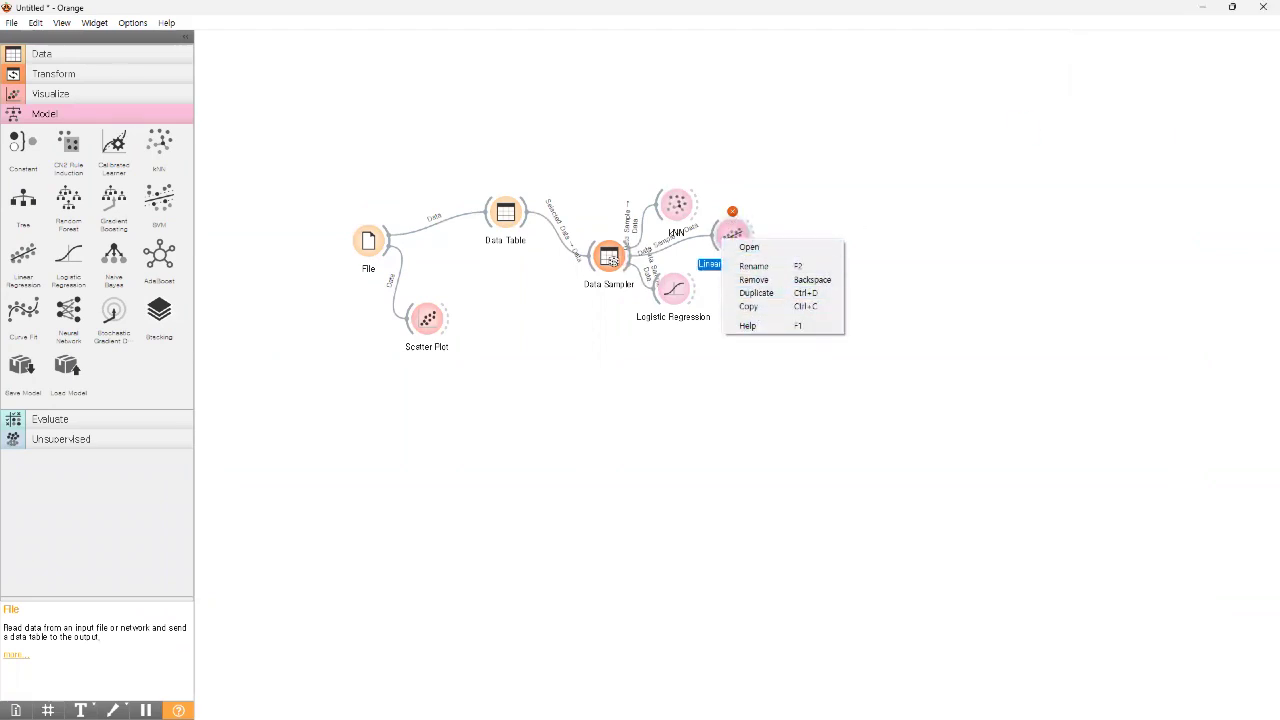
key(Escape)
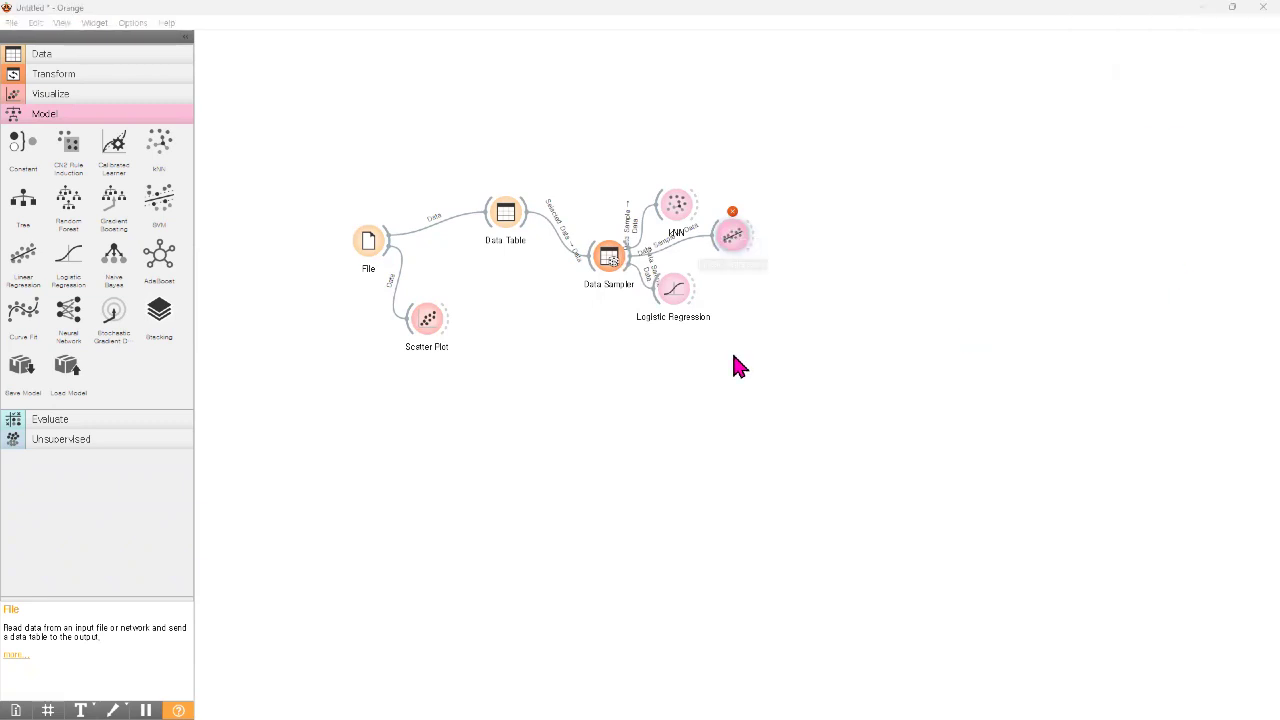
right_click(738, 243)
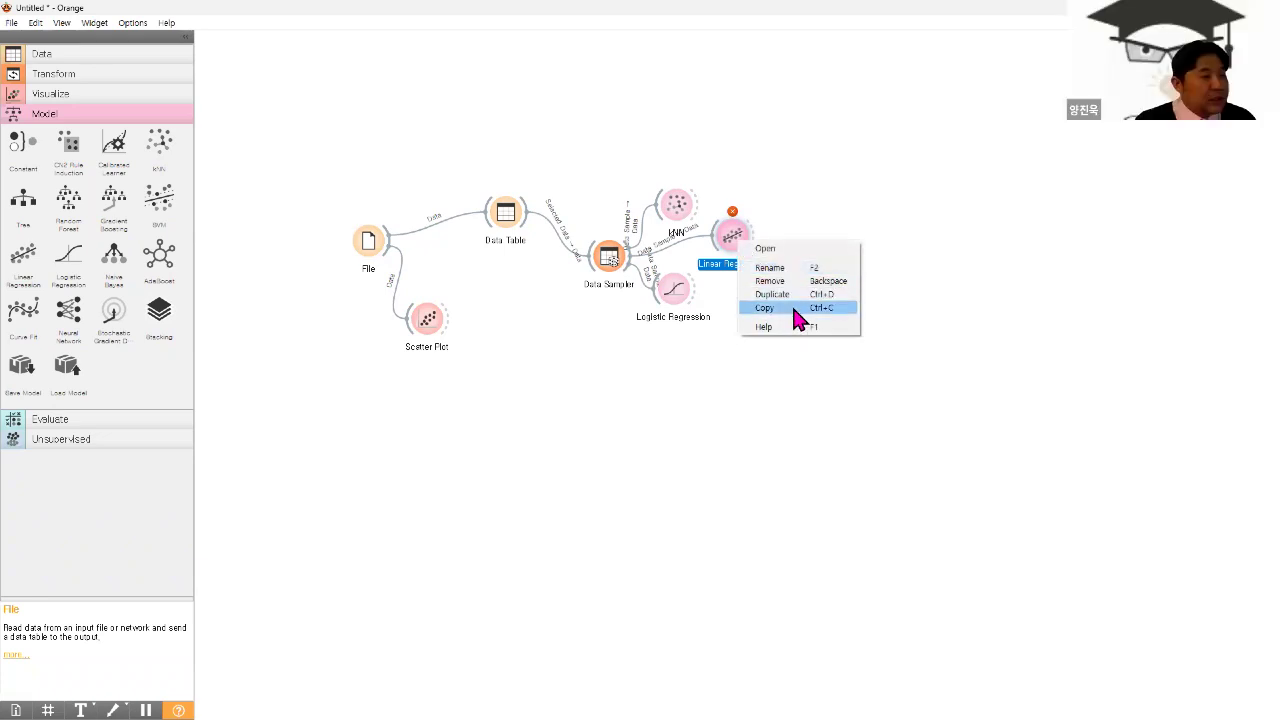
click(810, 286)
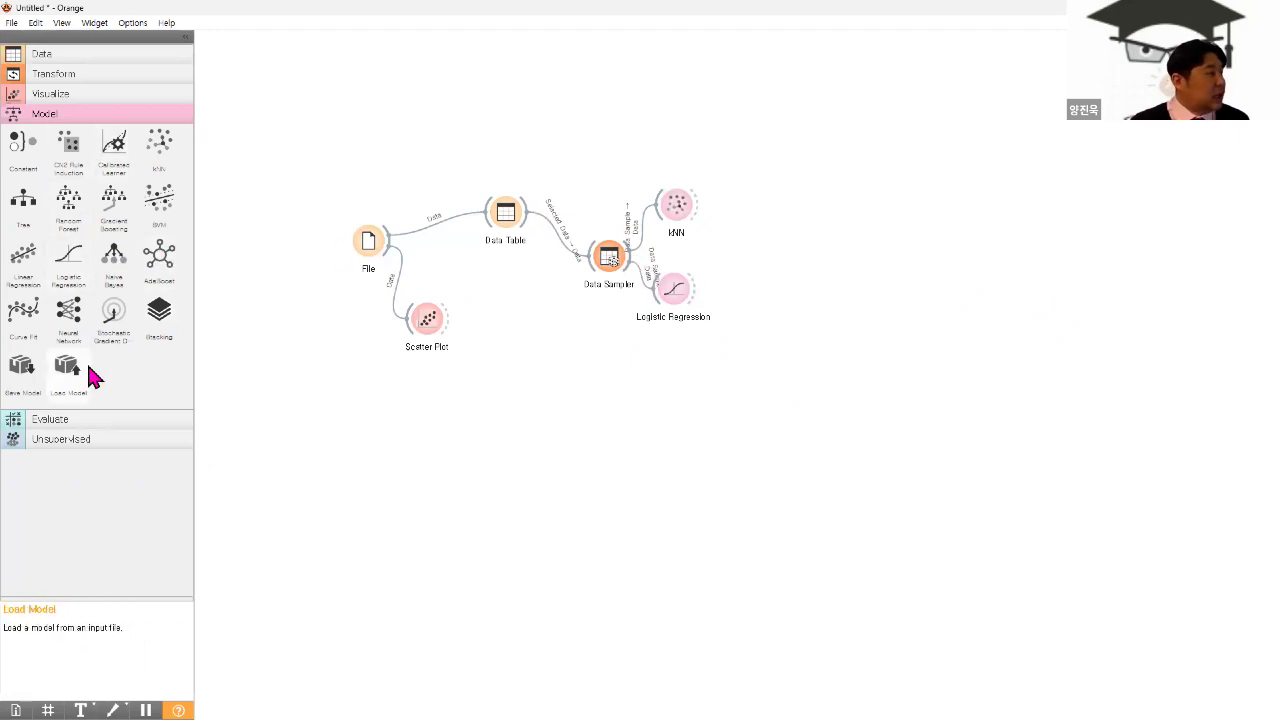
- Add a Predictions widget to the canvas beside the kNN and Logistic Regression widgets
click(135, 428)
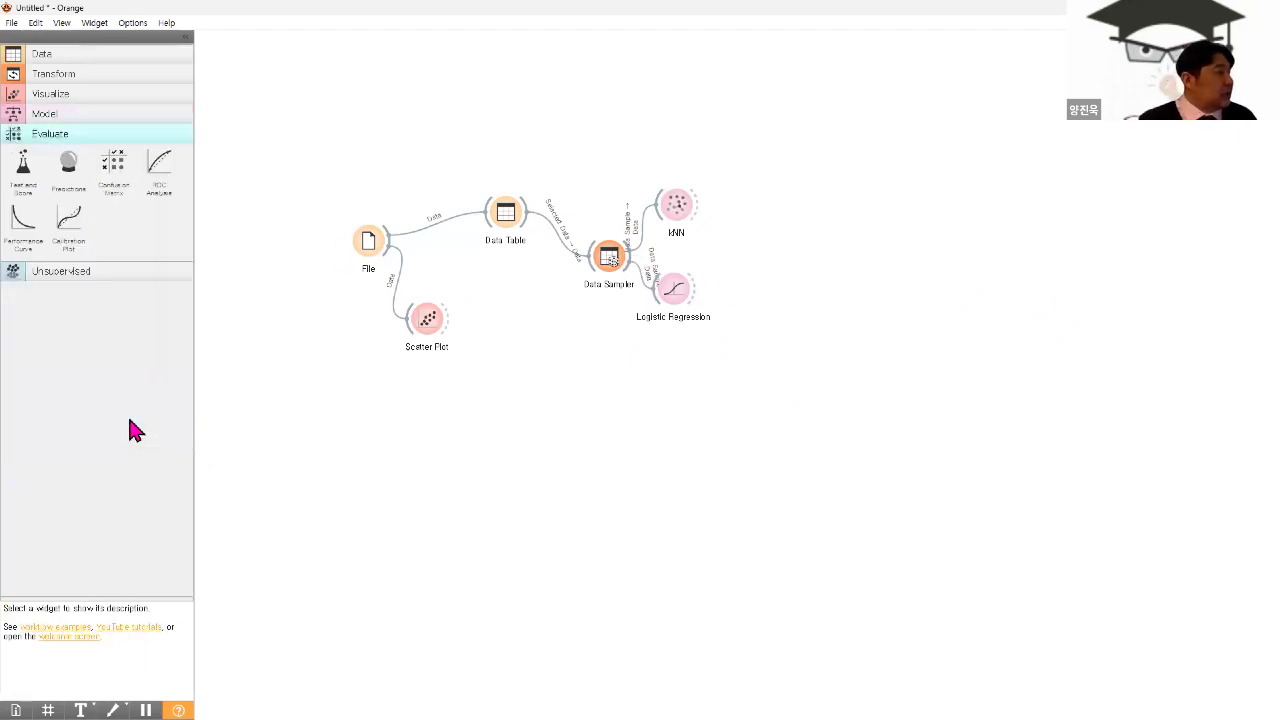
click(75, 178)
drag(75, 178, 762, 245)
click(738, 320)
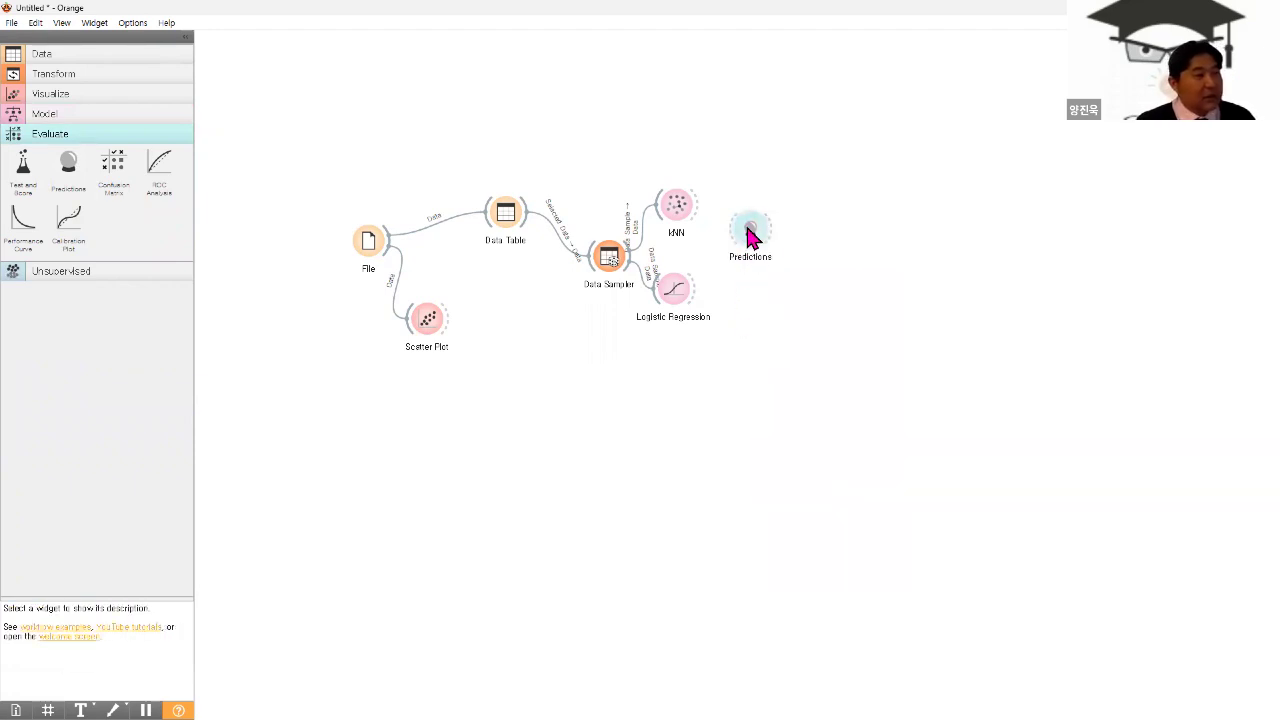
click(762, 242)
- Connect the kNN, Logistic Regression and Data Sampler widgets to the Predictions widget
drag(695, 200, 765, 240)
drag(695, 295, 742, 242)
drag(745, 250, 752, 246)
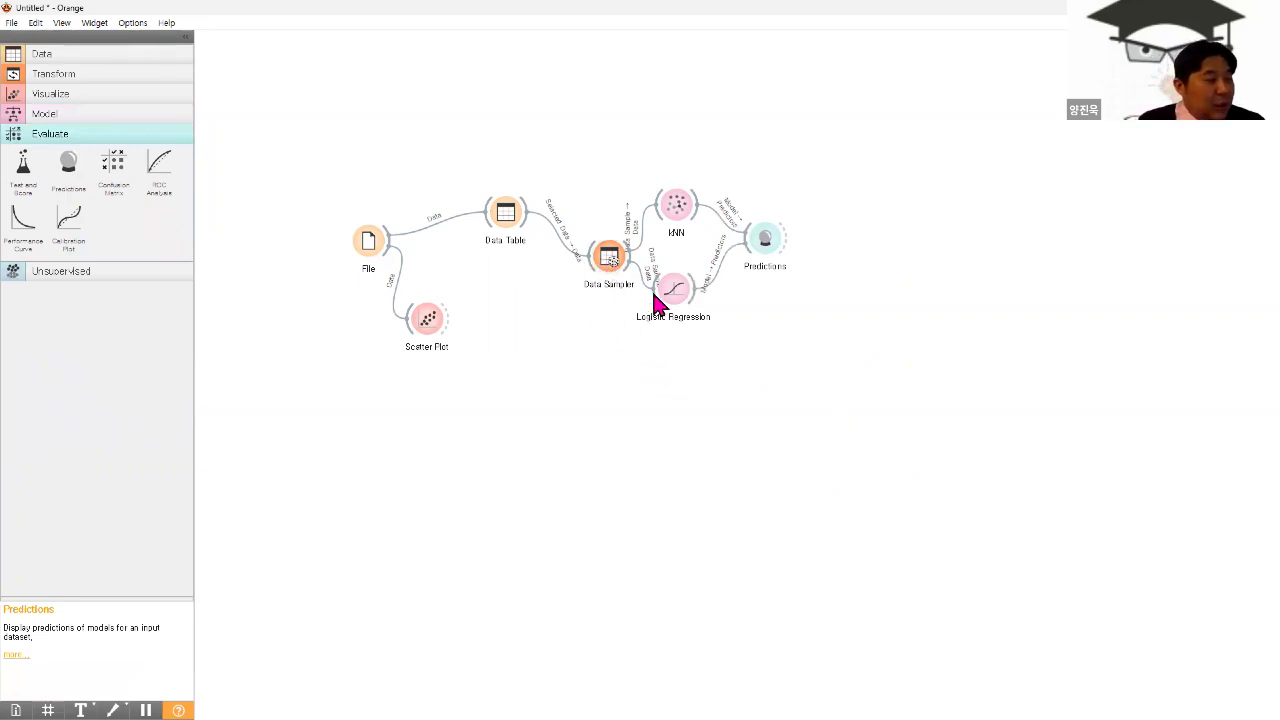
drag(628, 262, 741, 246)
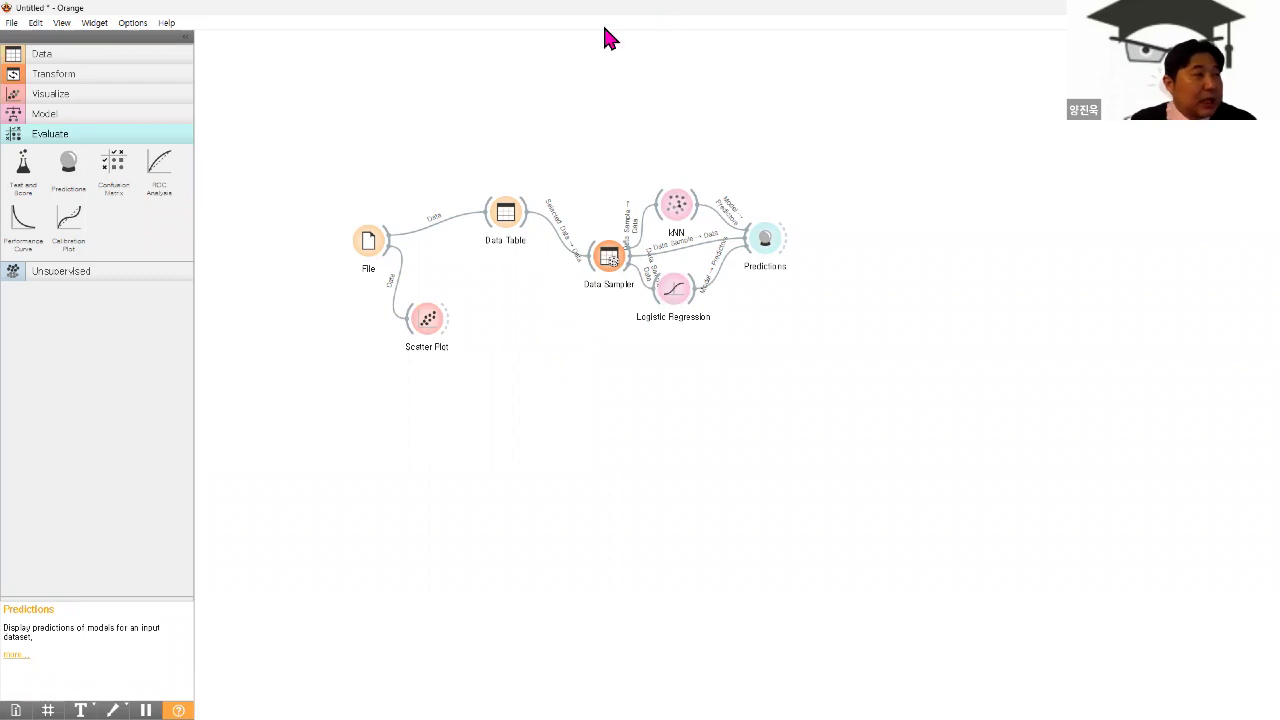
drag(582, 227, 640, 302)
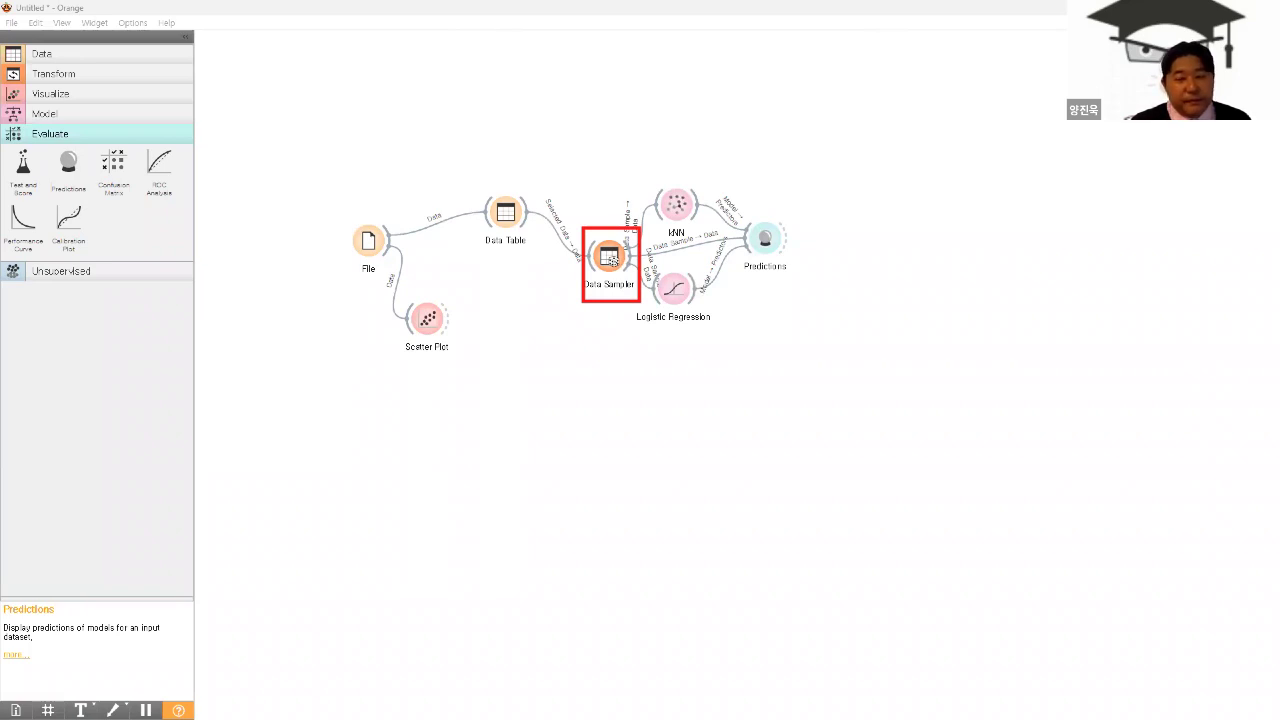
- Switch to the Notepad notes and start the line ">> 훈련용 데이터로 학습학고," beneath the test data's 20% entry, leaving a blank line between
key(alt+Tab)
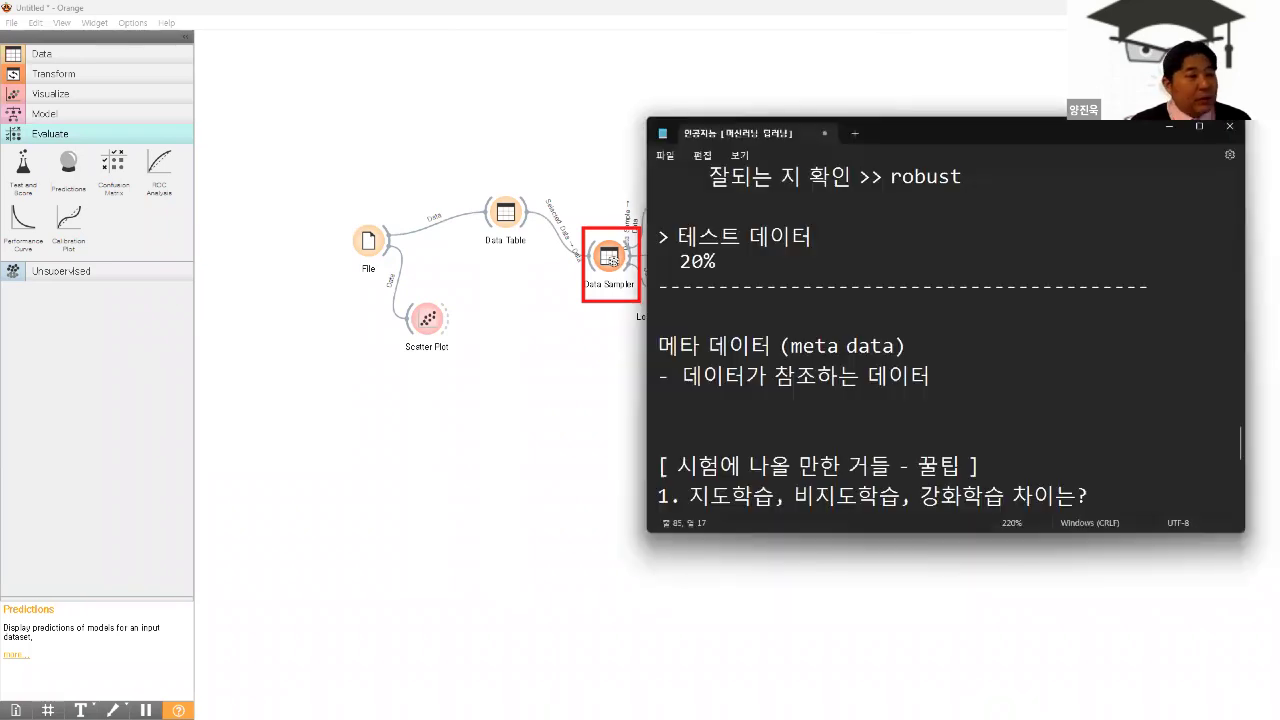
scroll(785, 247, up, 2)
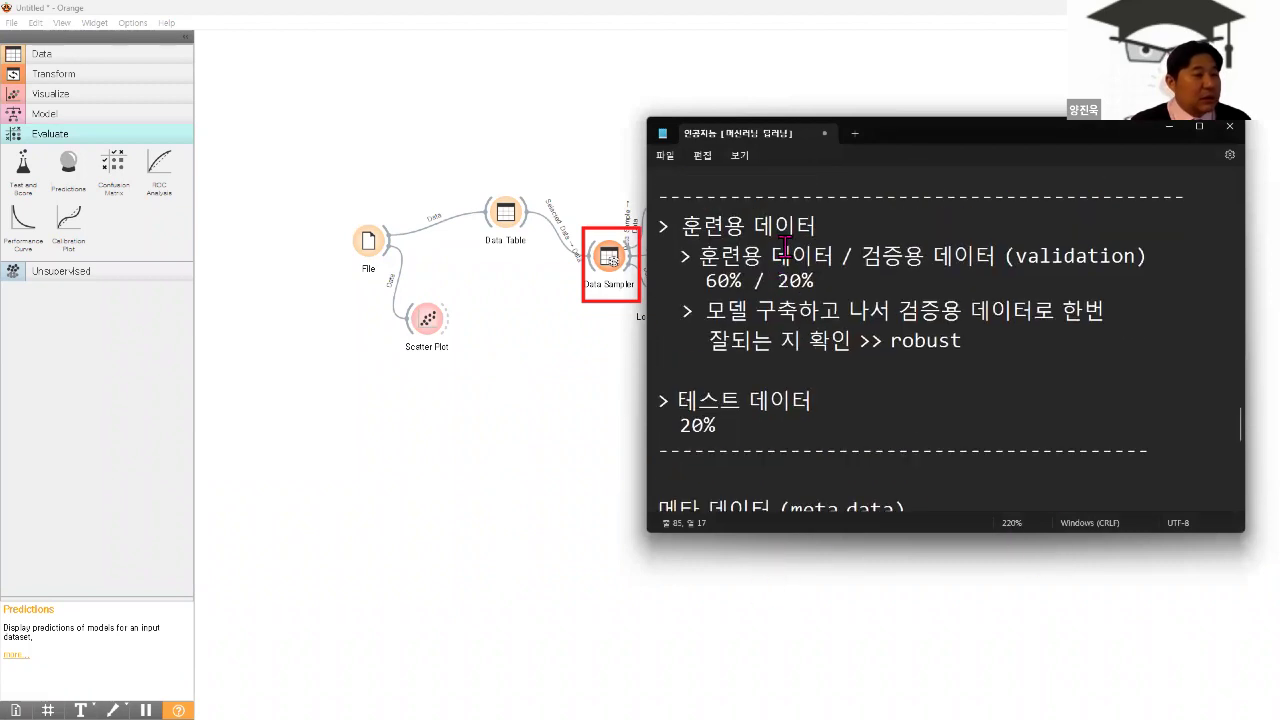
click(770, 428)
key(Return)
key(Return)
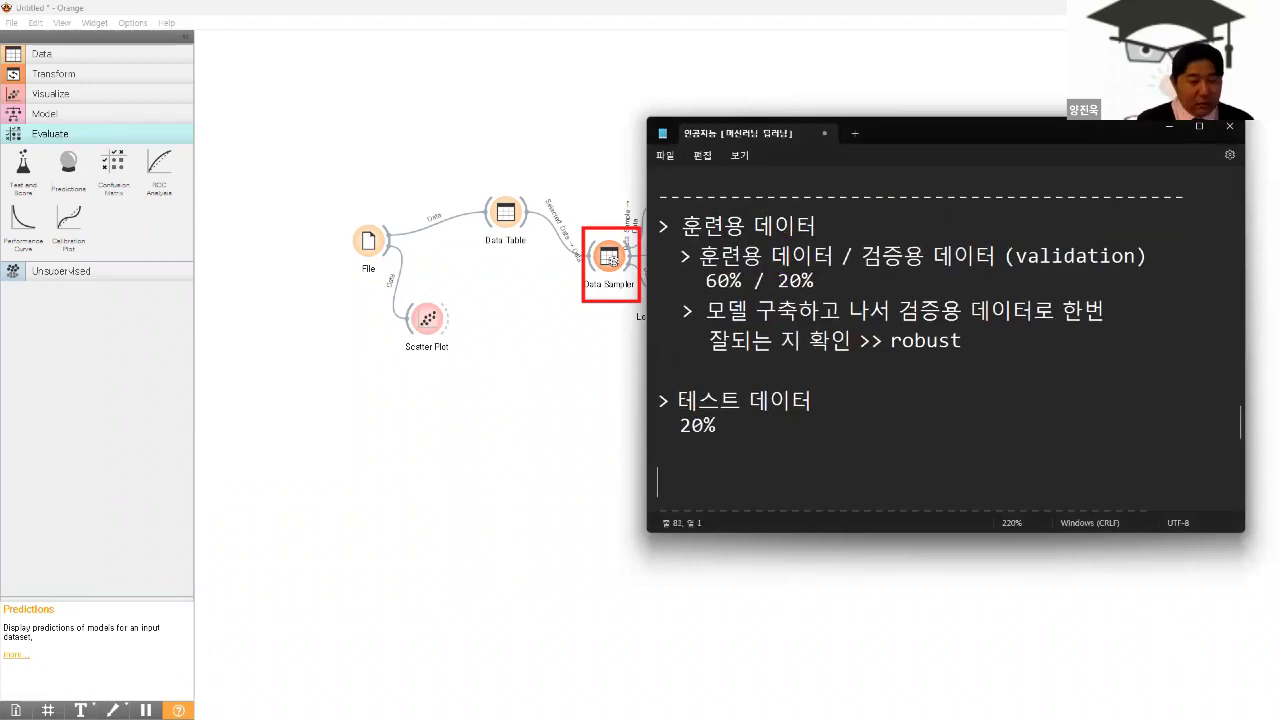
text(>> )
text(훈련용 )
text(데이터로 학습)
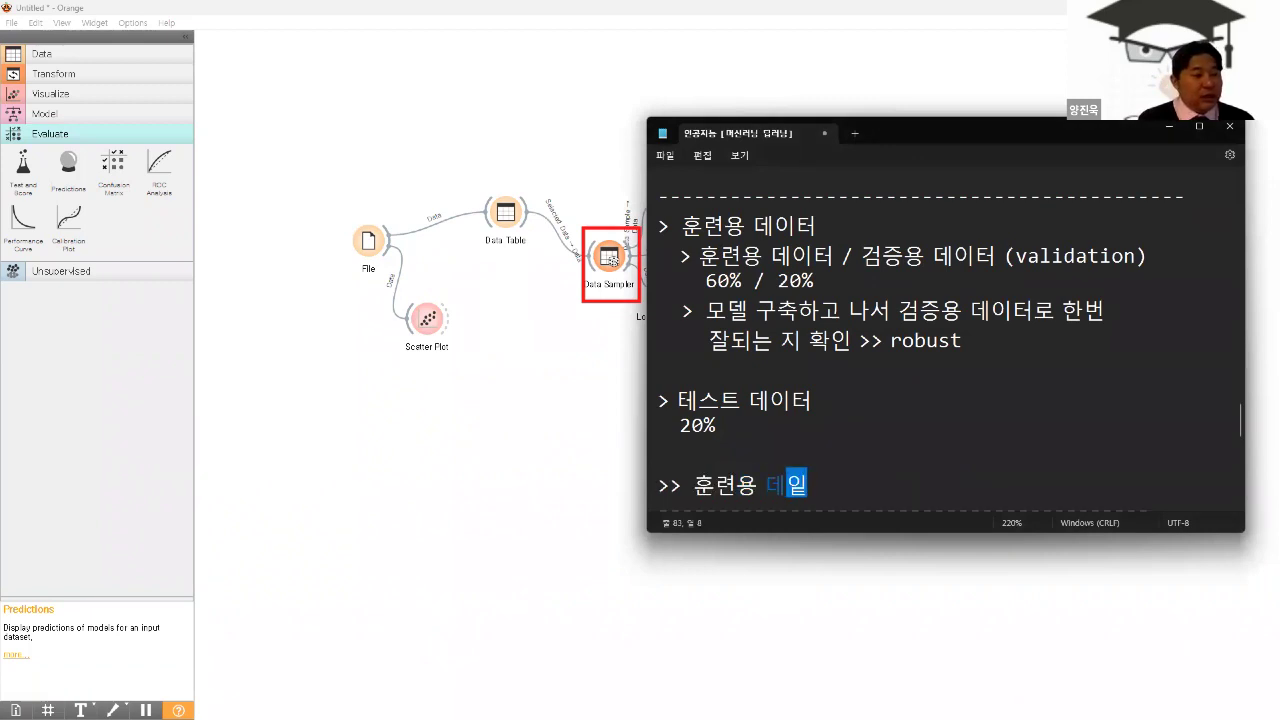
text(학고,)
key(Return)
key(BackSpace)
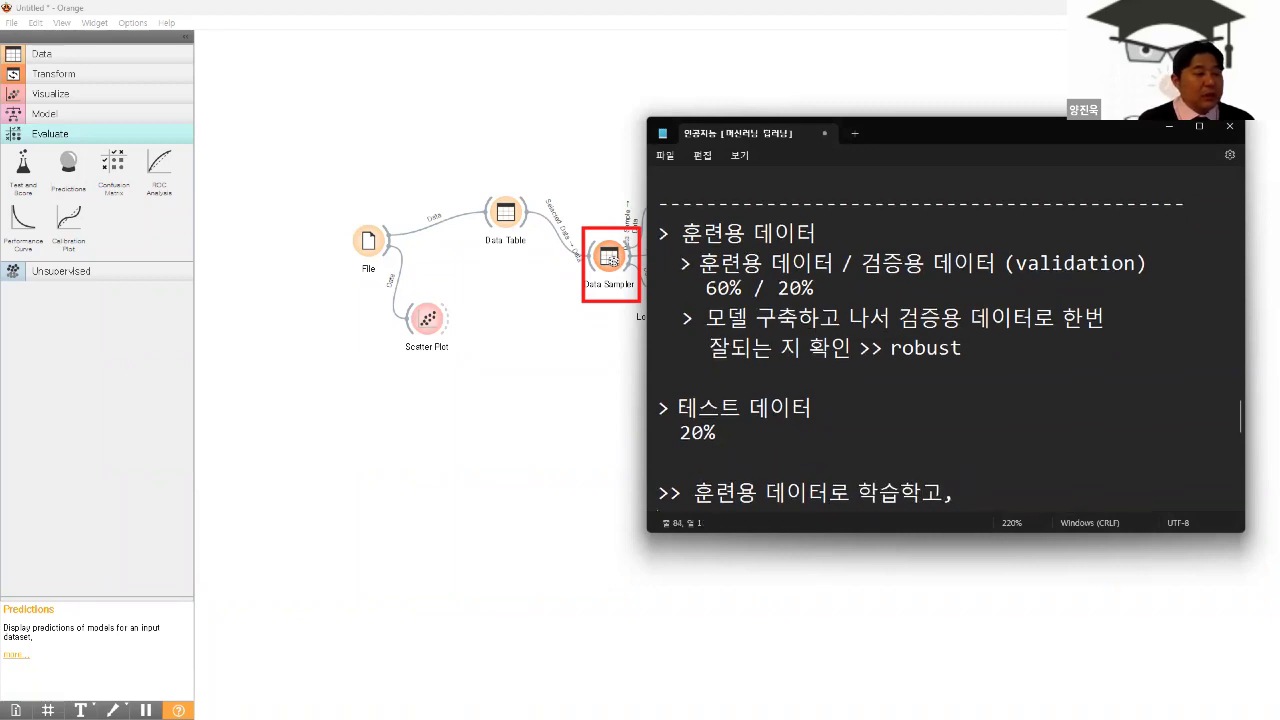
- Complete the new note line with "테스트 데이터로 예측/분류" and shift the Notepad window slightly
text(테슽트 데이터로)
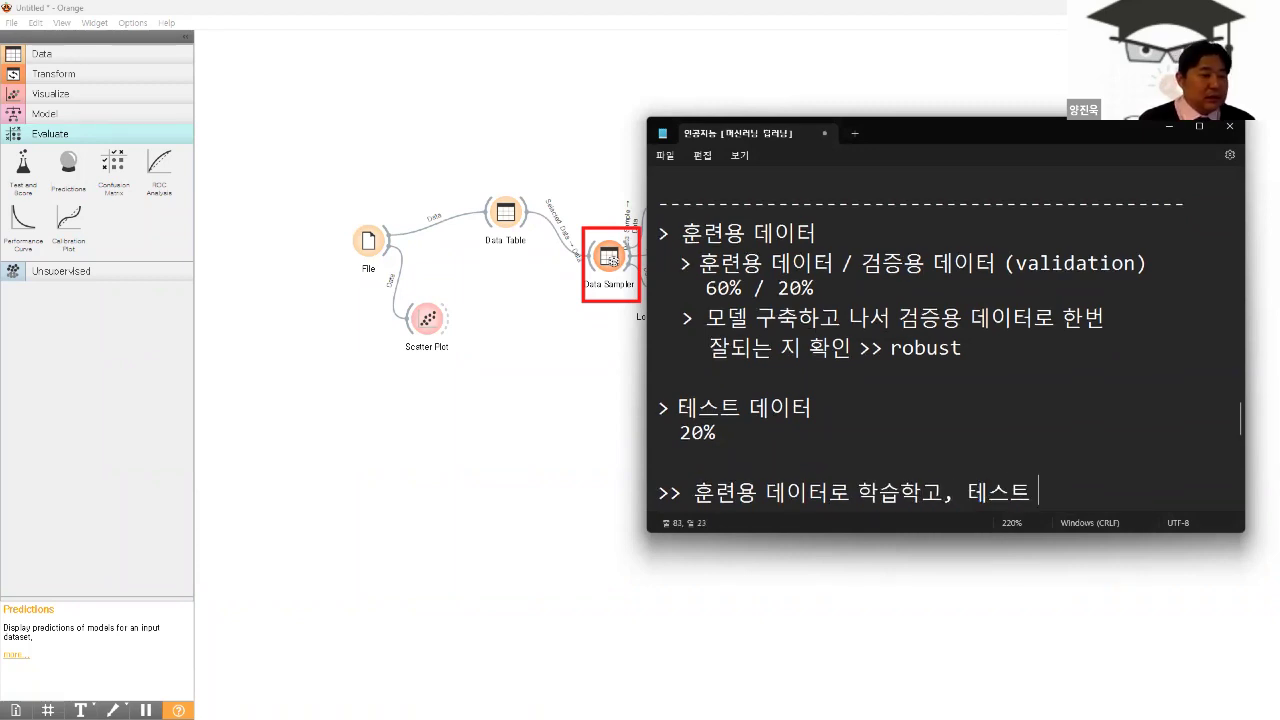
text( 예측)
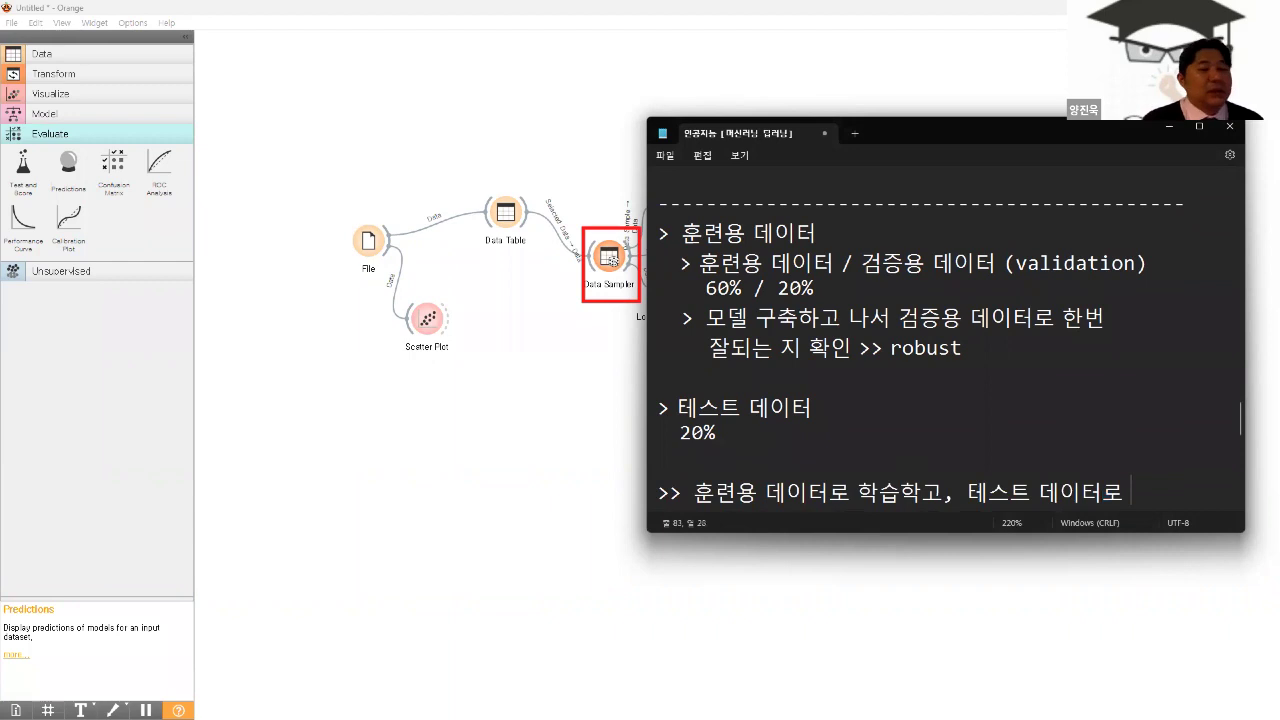
text(/분류)
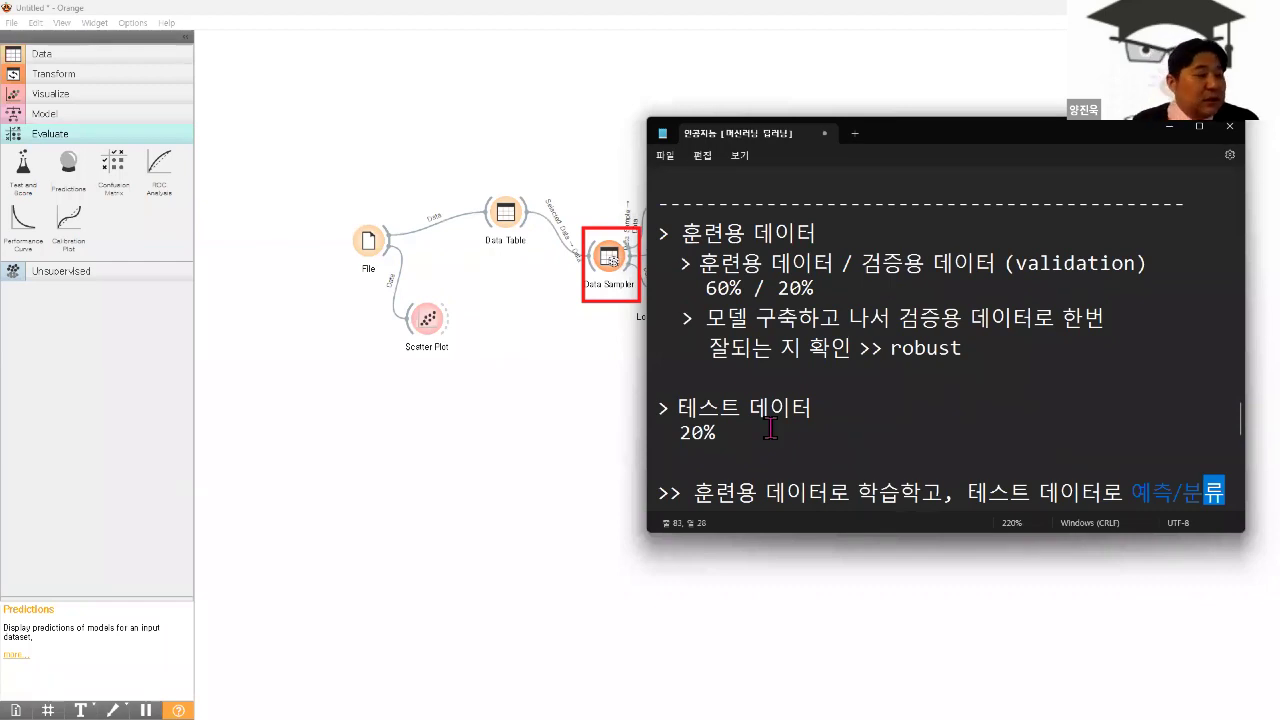
click(1065, 344)
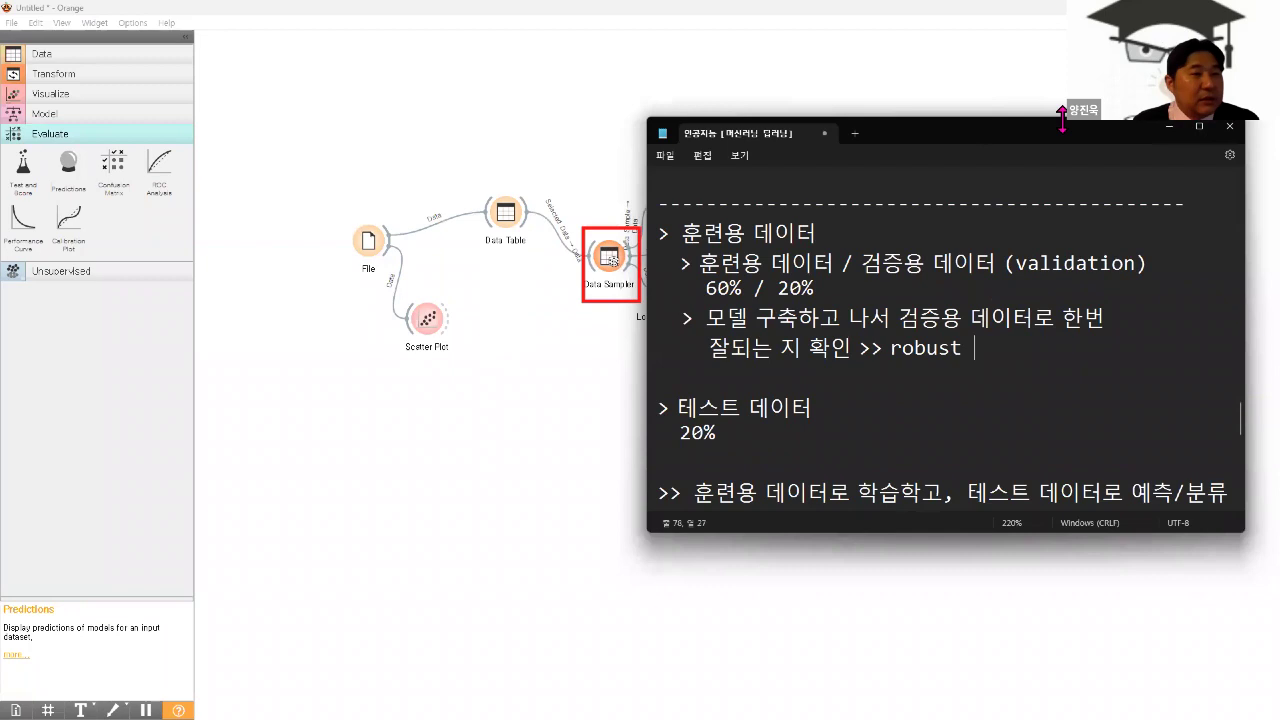
drag(1070, 128, 1034, 101)
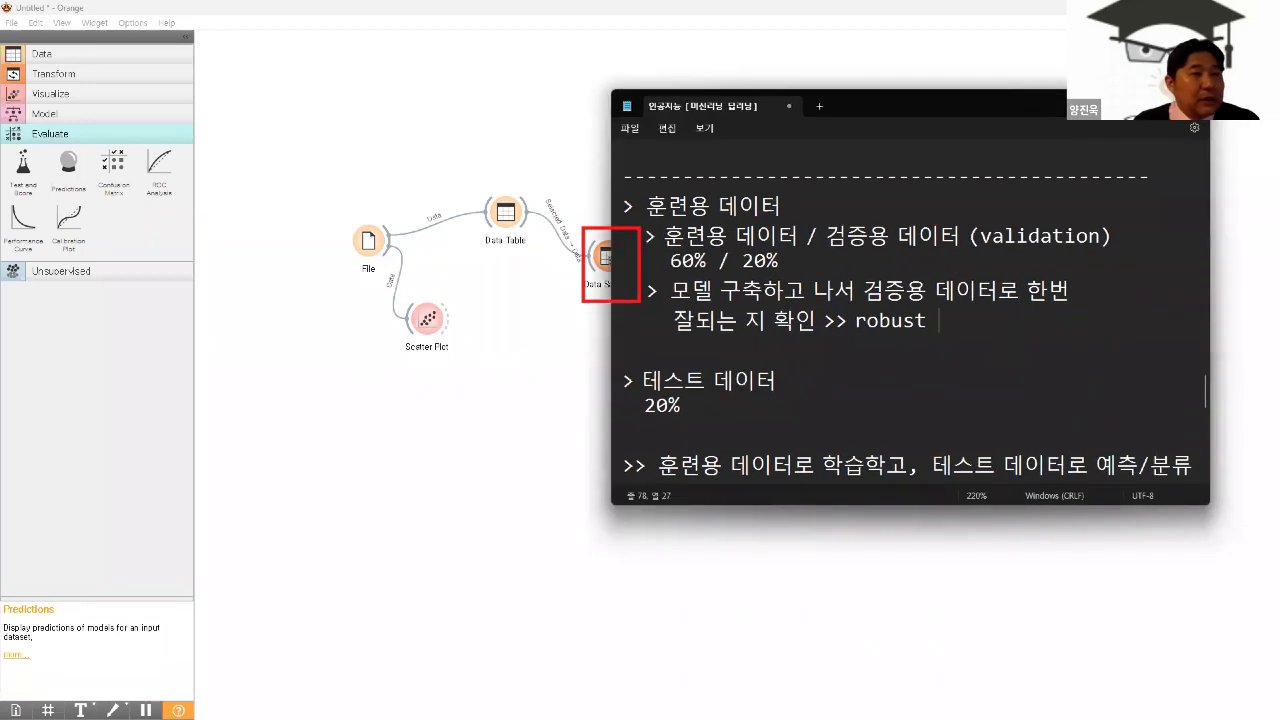
- Return to Orange and open the Predictions widget to review the kNN and Logistic Regression predictions and performance scores, closing it when done
click(674, 323)
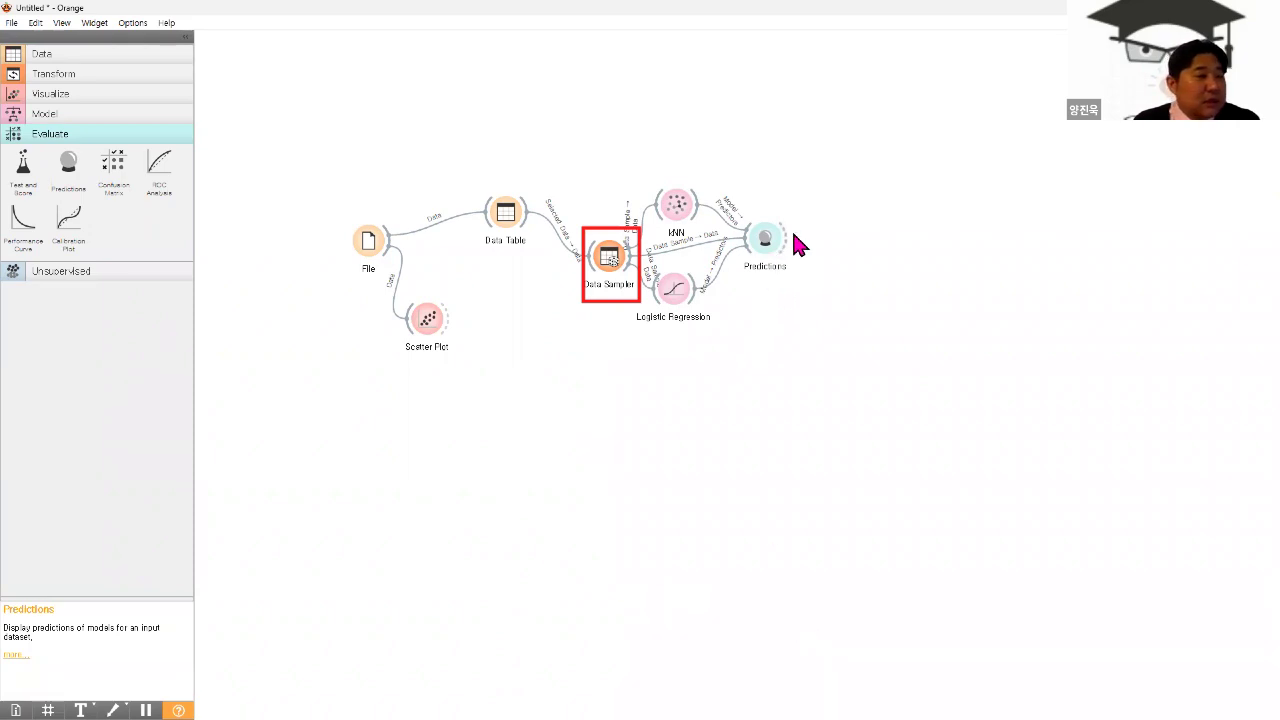
double_click(766, 248)
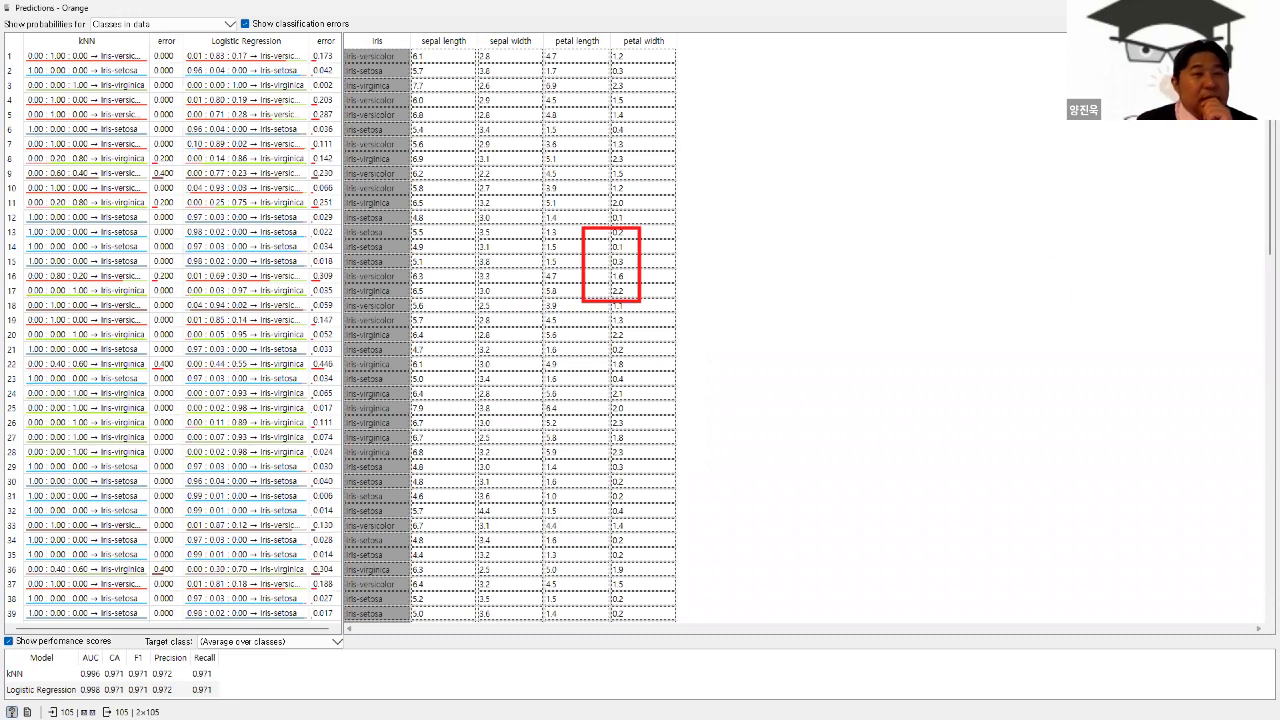
key(ctrl+w)
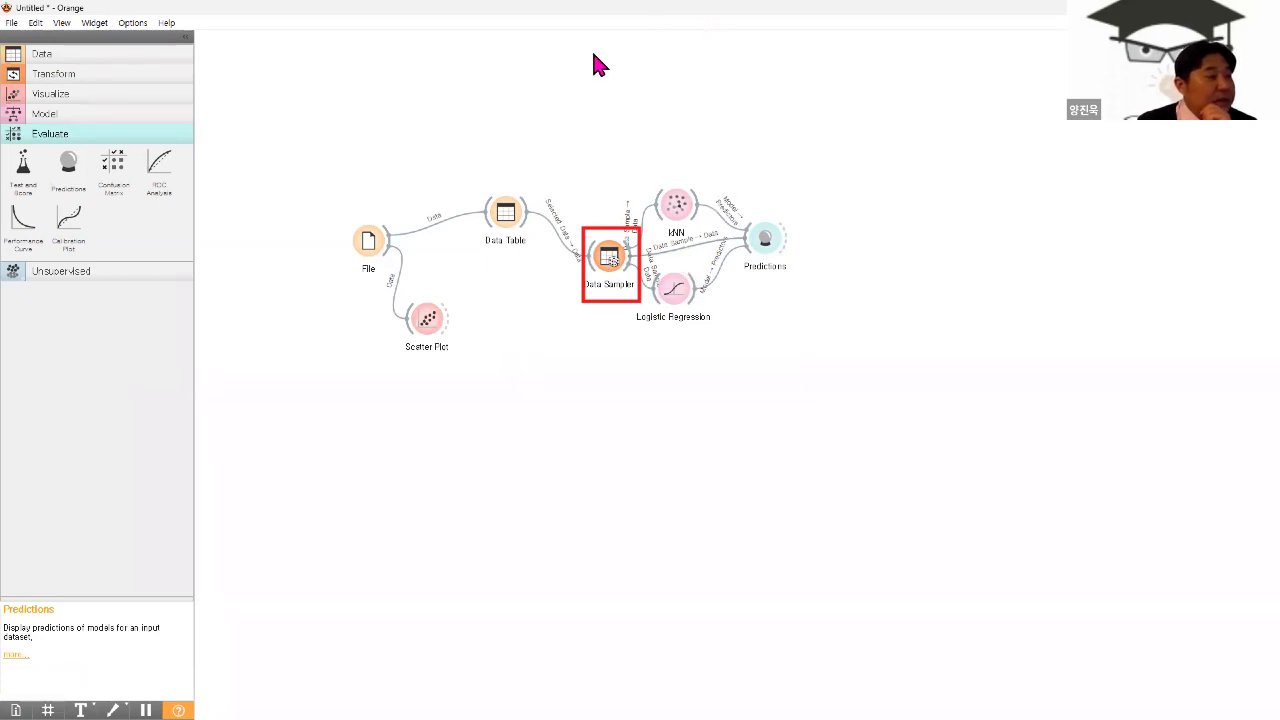
- Edit the link from Data Sampler to Predictions so Remaining Data, instead of Data Sample, feeds the Data input
drag(649, 249, 741, 237)
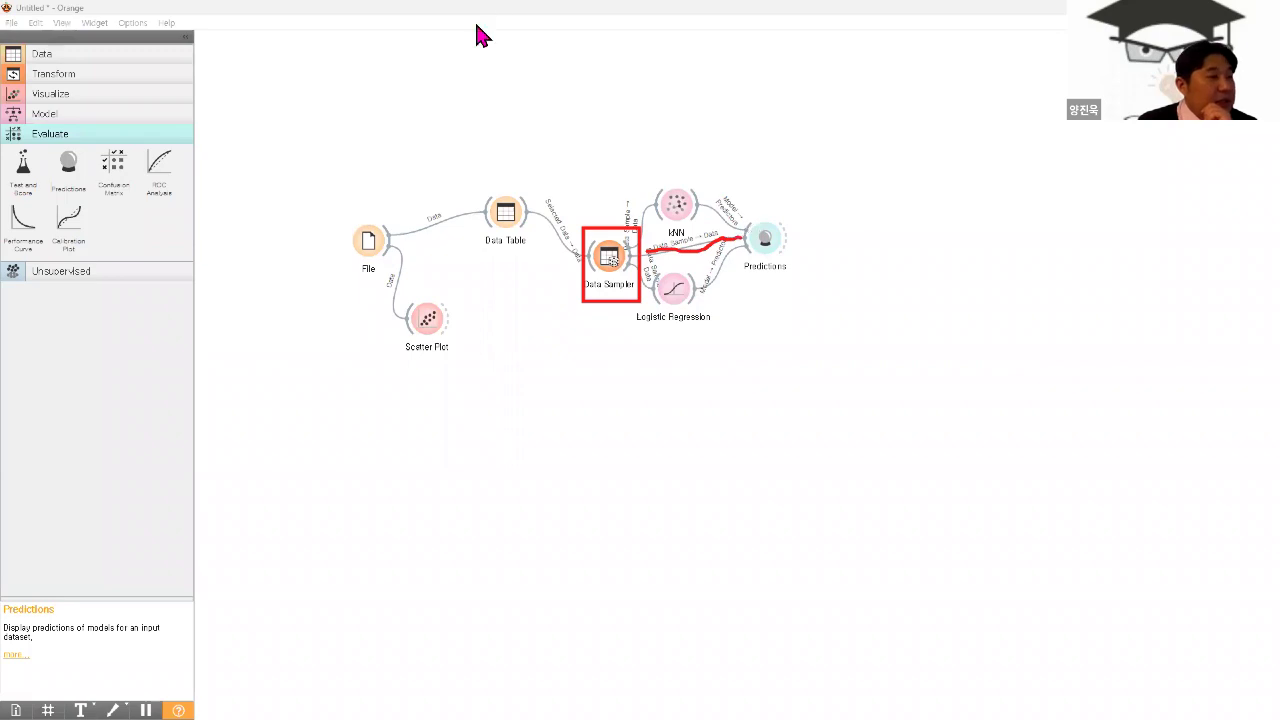
double_click(694, 245)
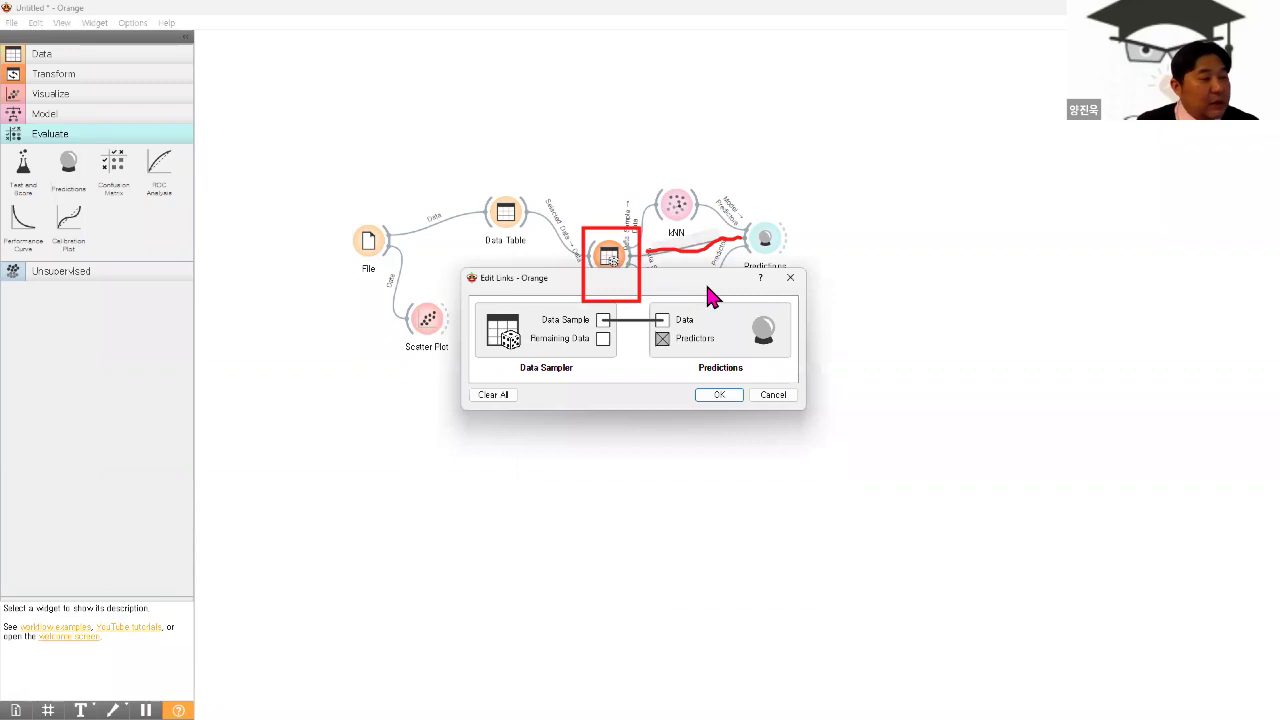
drag(560, 278, 963, 180)
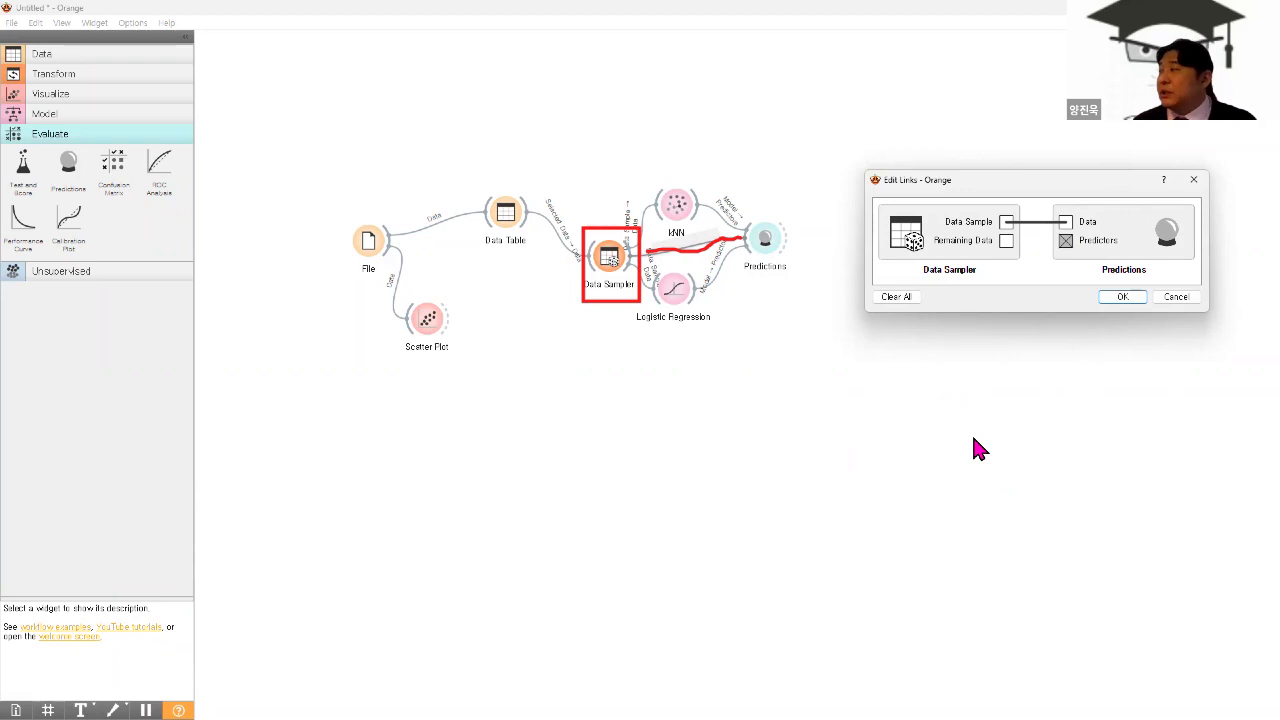
click(1025, 222)
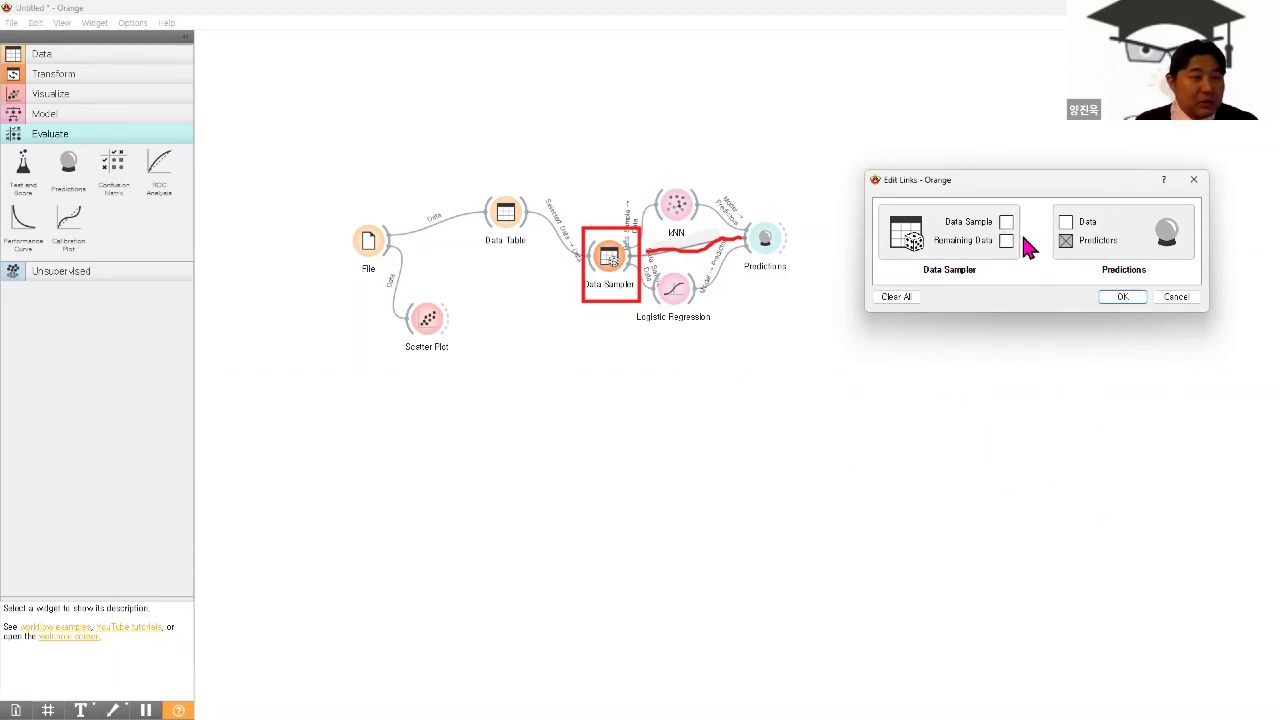
drag(1006, 240, 1065, 223)
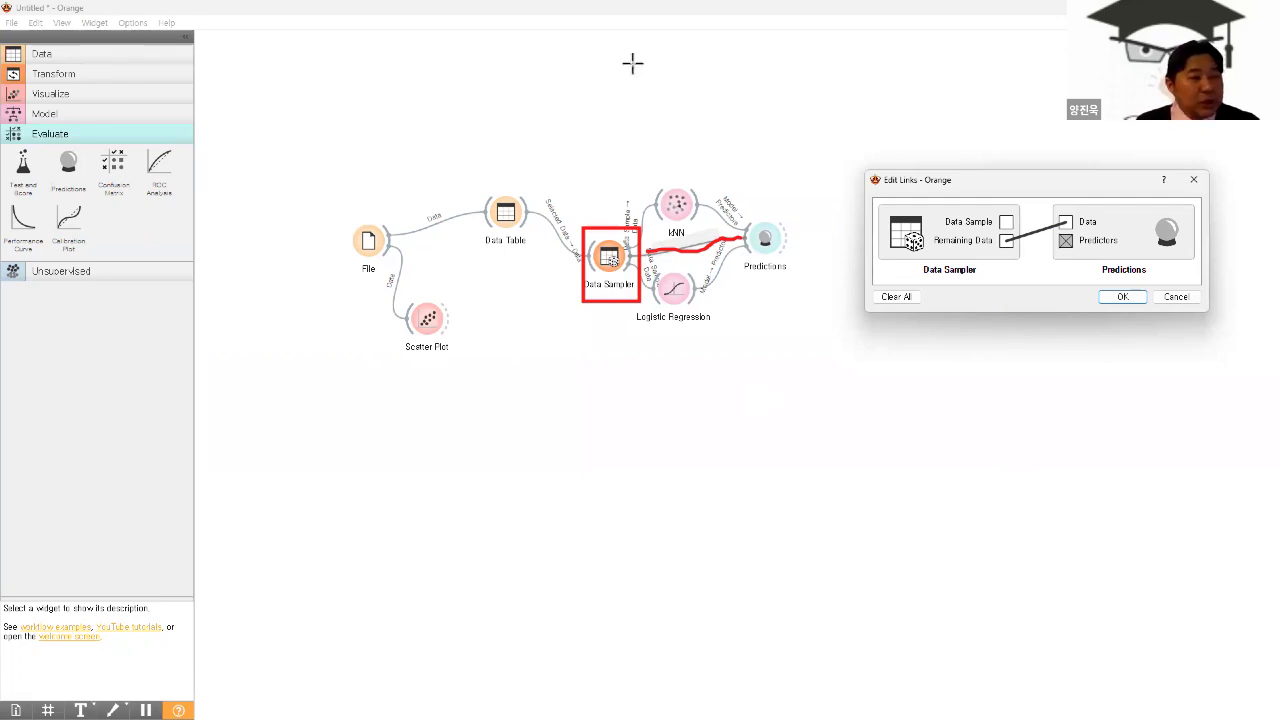
drag(1078, 279, 1171, 327)
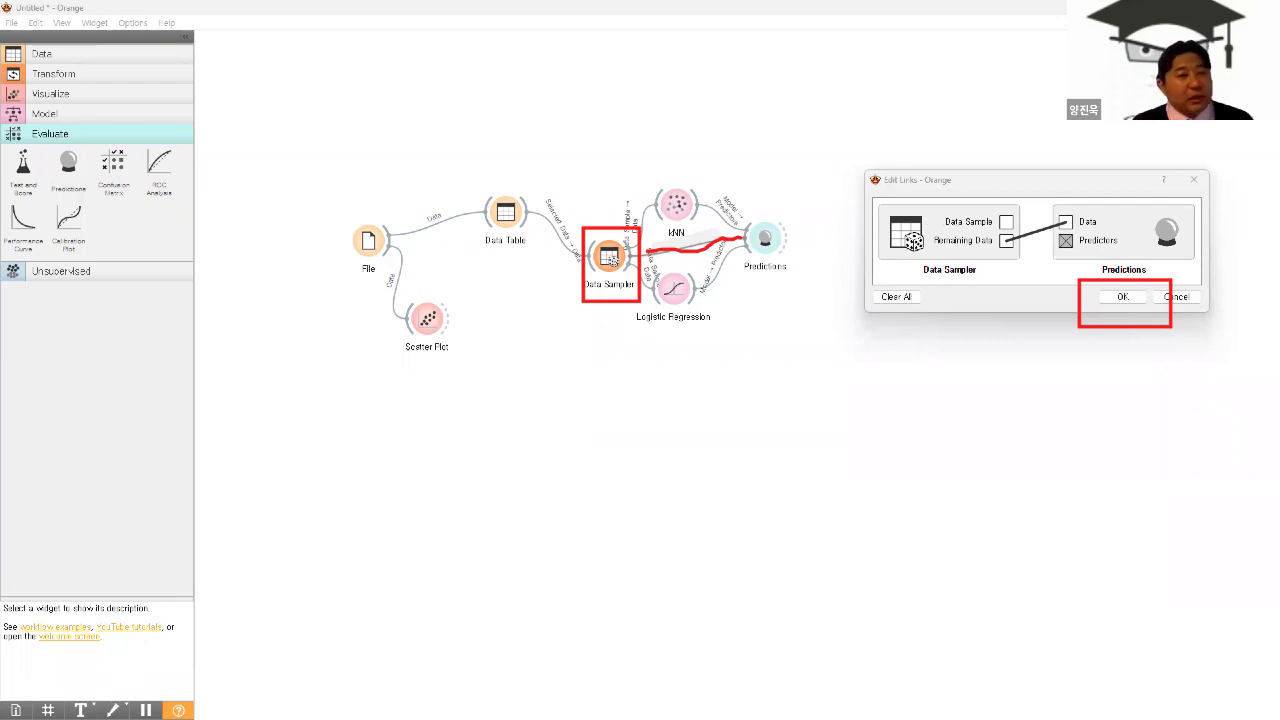
- Switch to the Notepad notes, reposition the window, and add the vocabulary entry "- remain 남아있다" beneath "- proportion 비율"
key(alt+Tab)
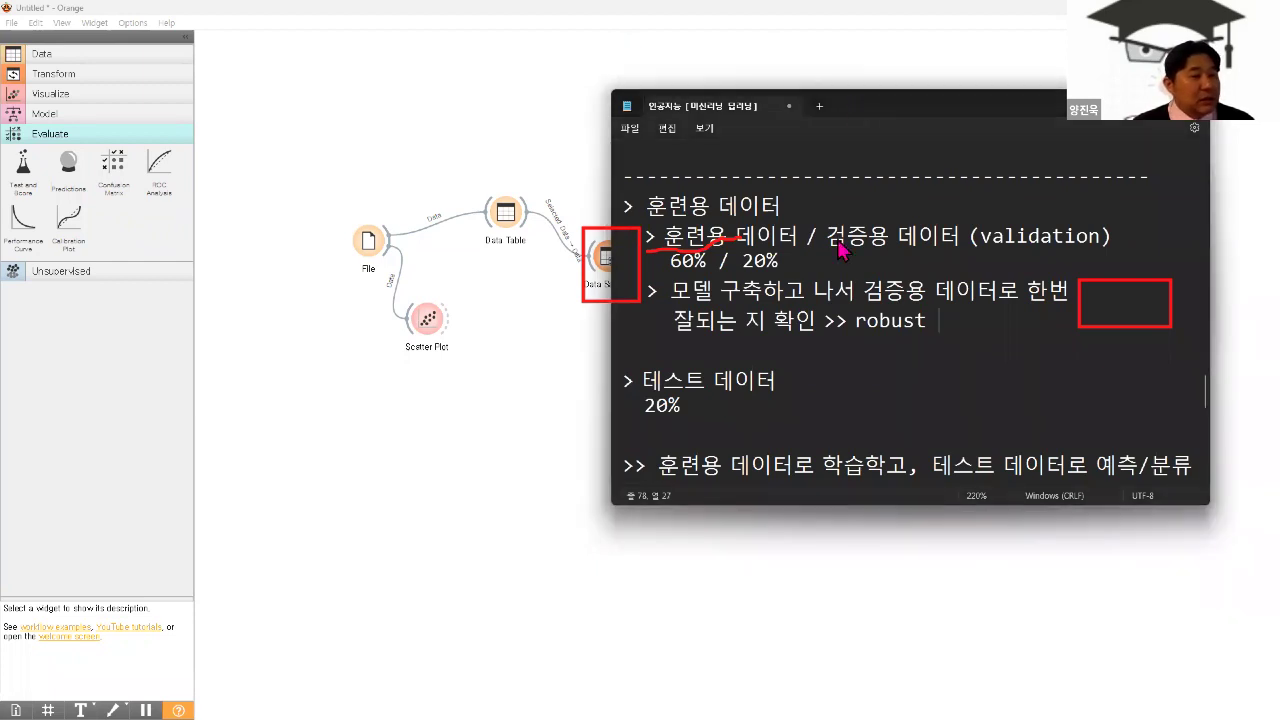
drag(856, 110, 522, 224)
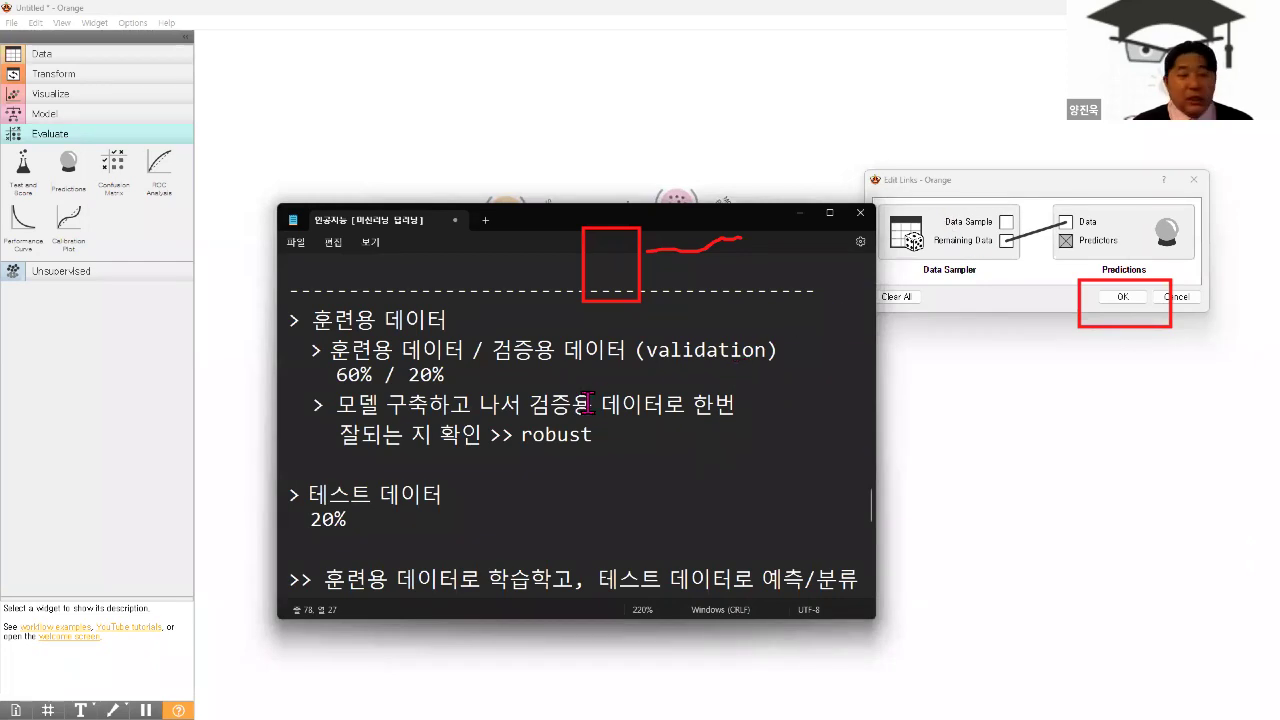
scroll(566, 427, up, 5)
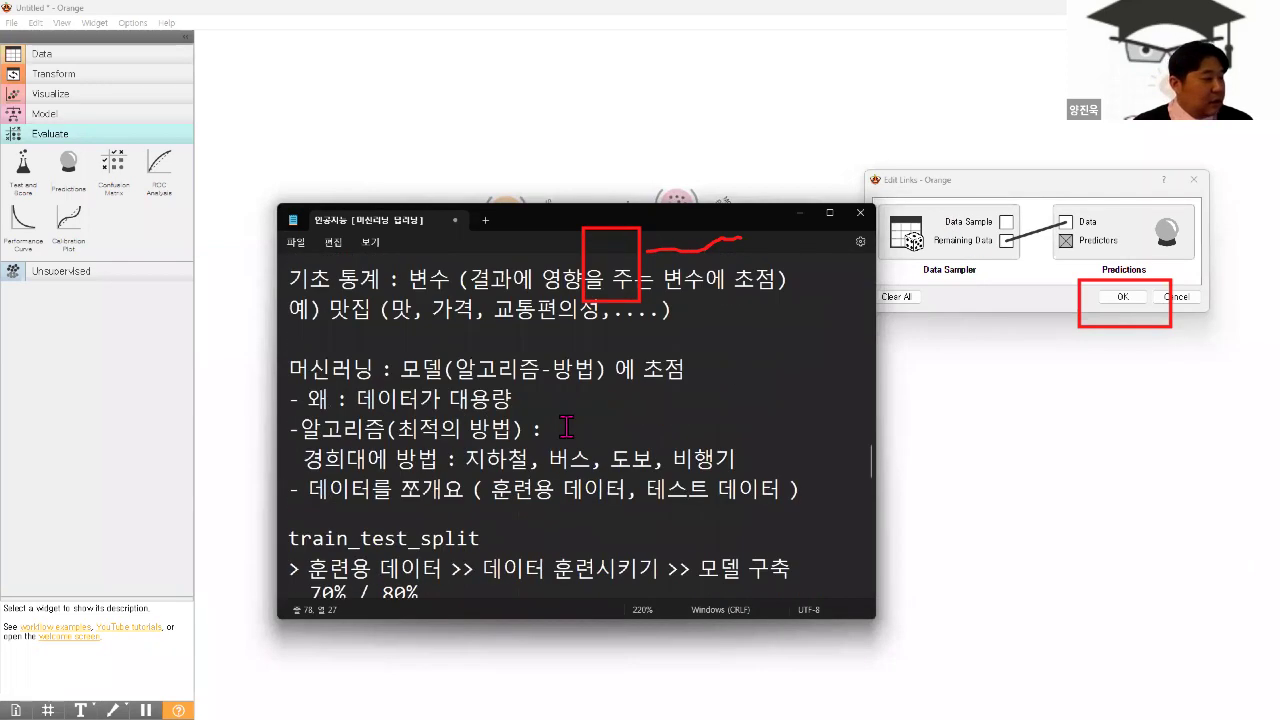
scroll(566, 427, down, 2)
scroll(566, 427, up, 10)
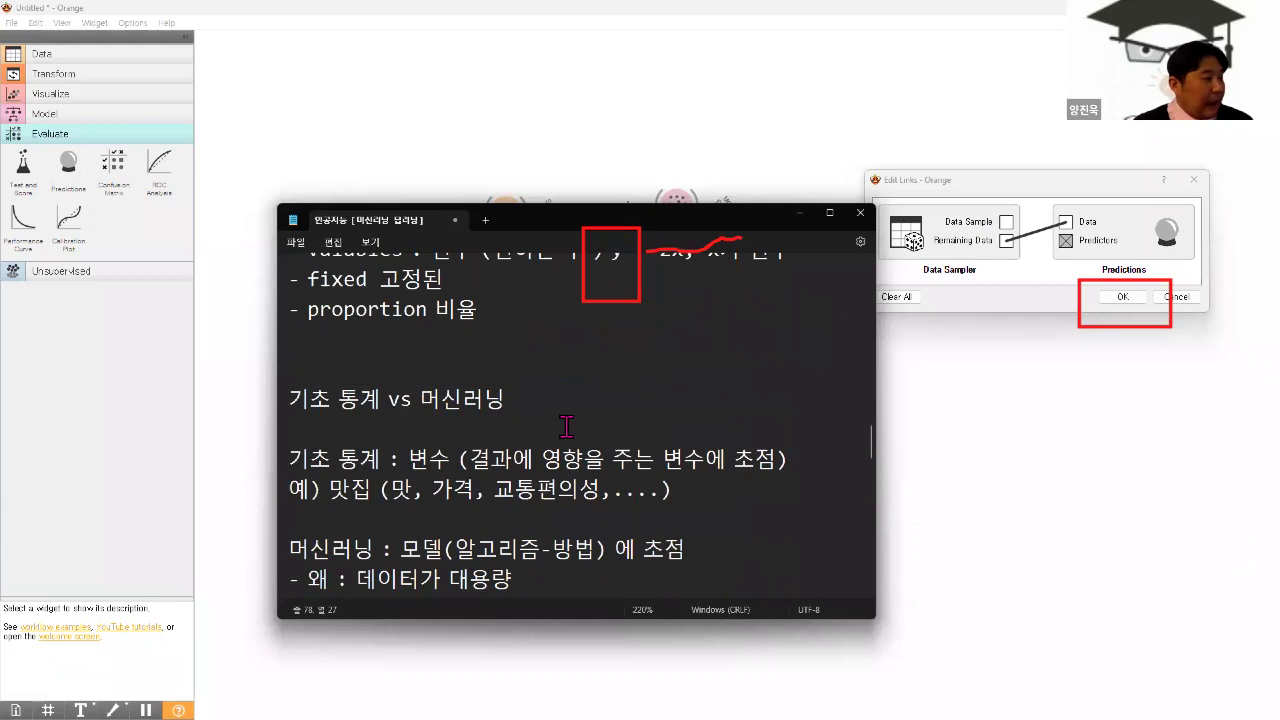
scroll(539, 374, down, 1)
click(495, 400)
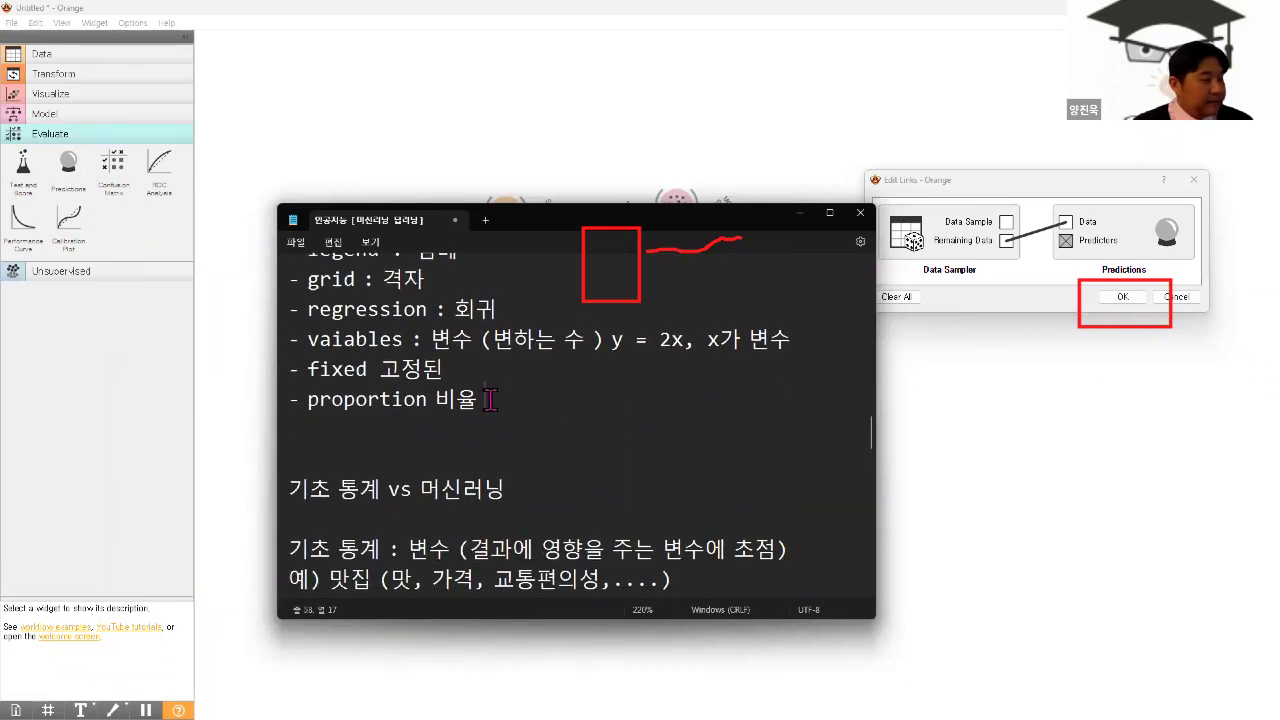
key(Return)
text(- r)
text(emain )
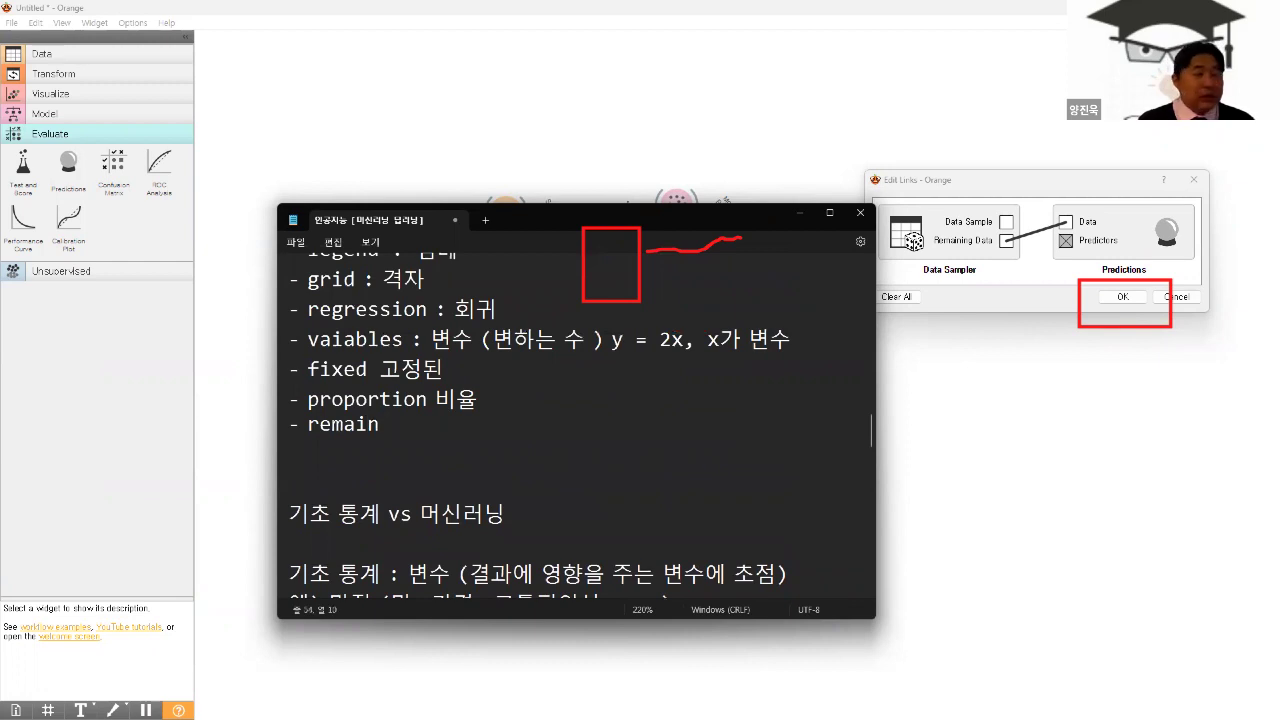
text(남아있다 )
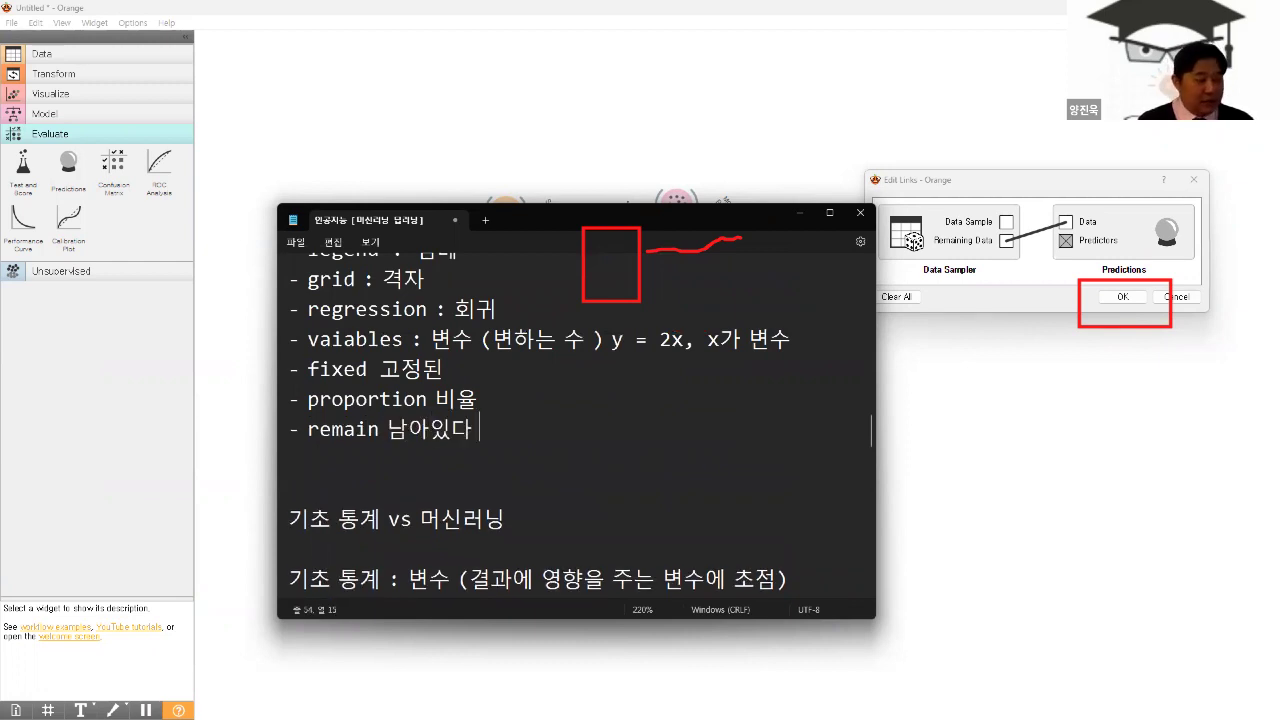
- Extend the remain entry with its derived form ">> remaining" and the meaning "남아있는"
text(>> re)
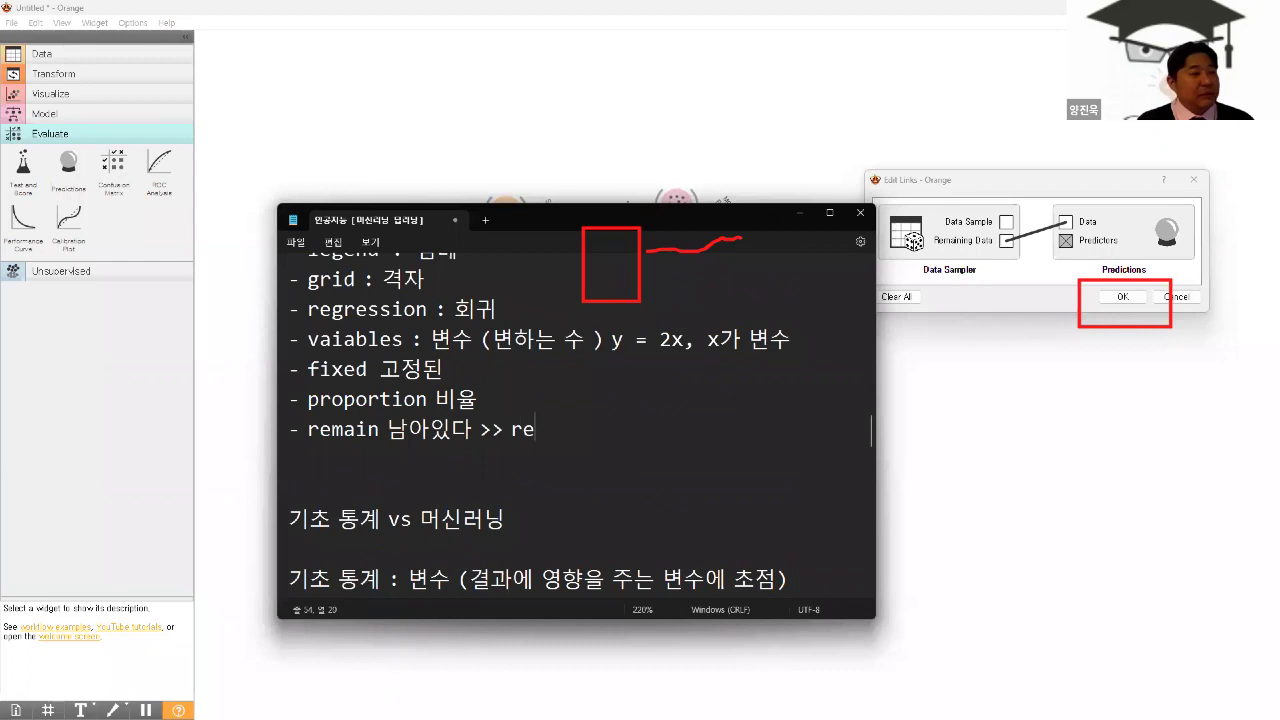
text(maing)
key(BackSpace)
key(BackSpace)
text(ning  )
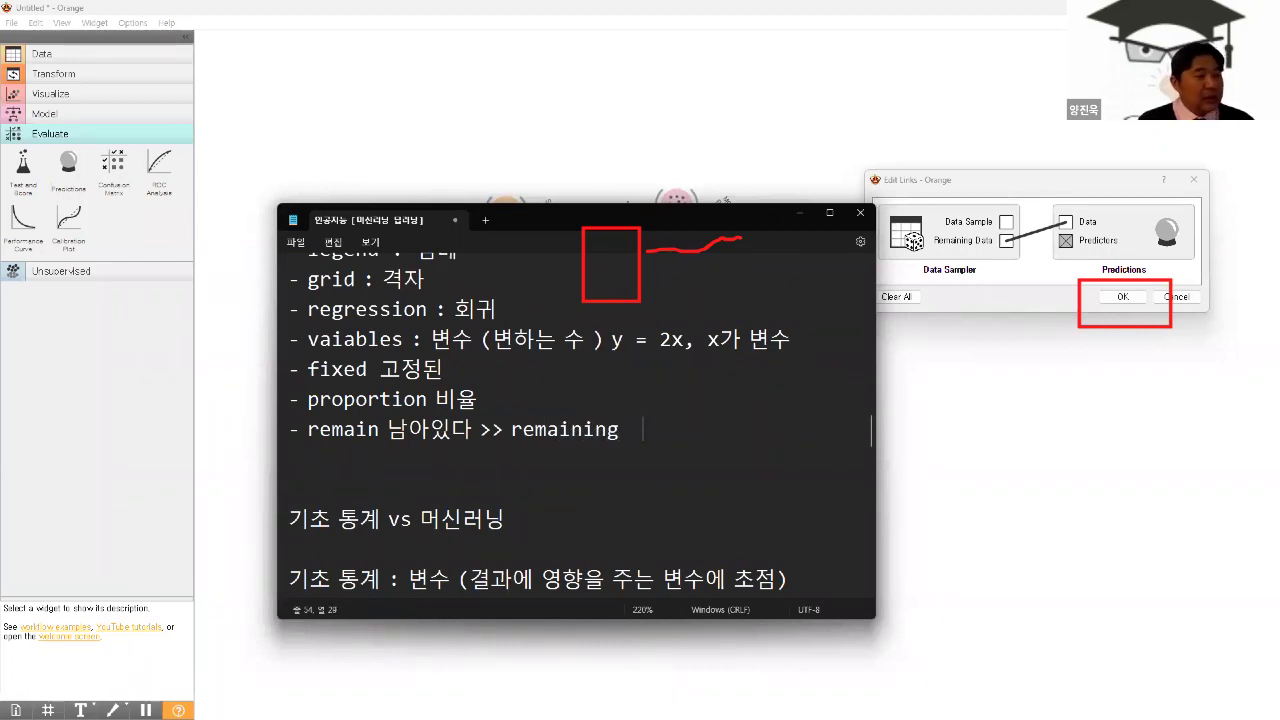
text(남아있)
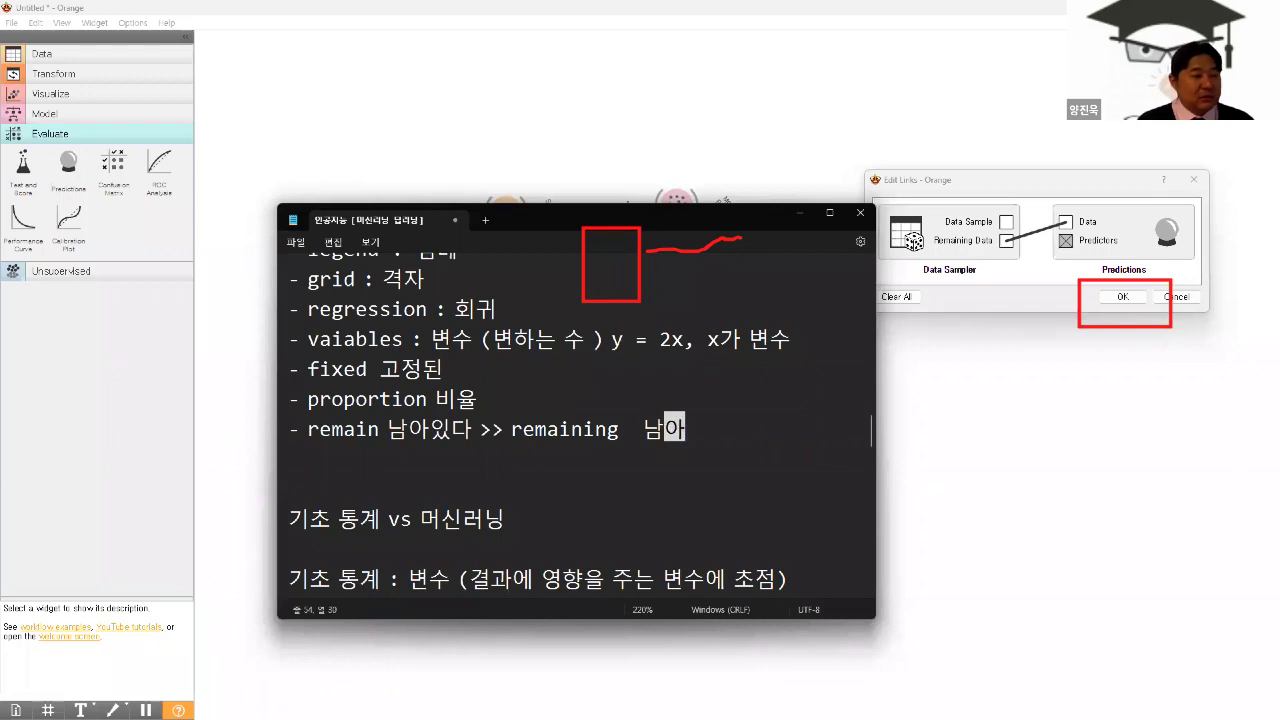
text(는)
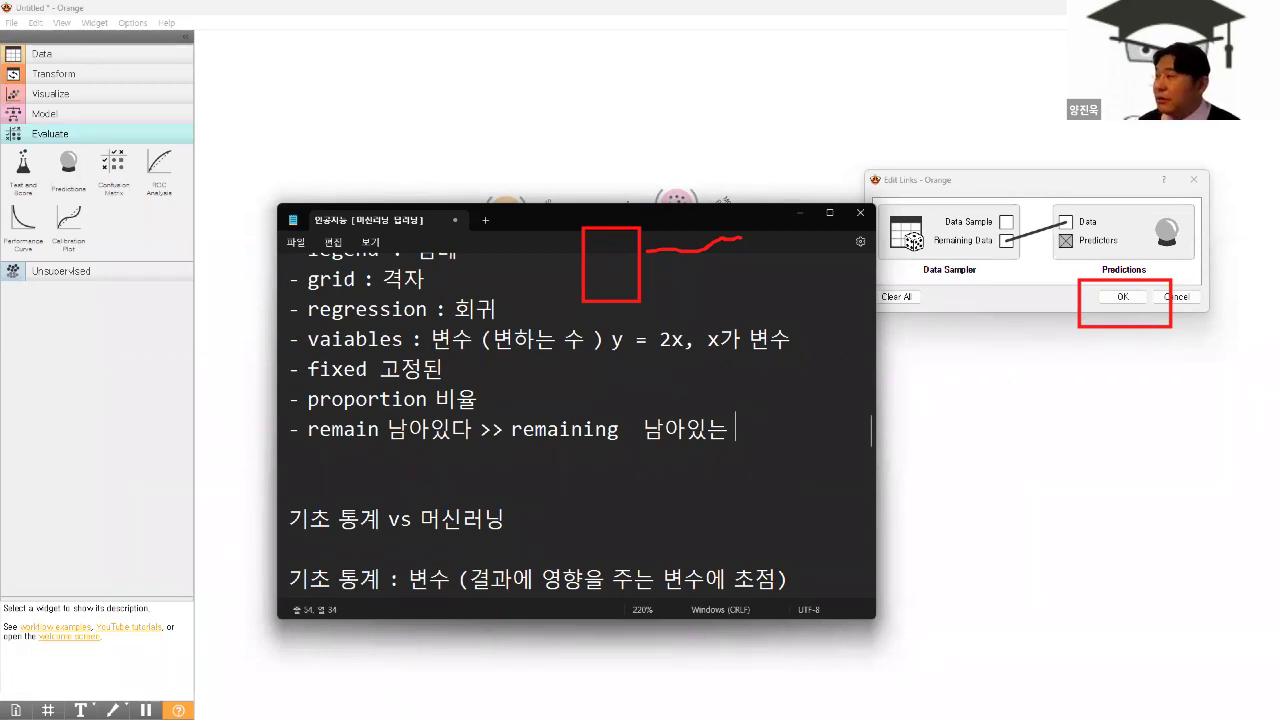
- Return to Orange to apply the edited Data Sampler–Predictions link and capture an image of the whole workflow
click(800, 213)
click(1116, 298)
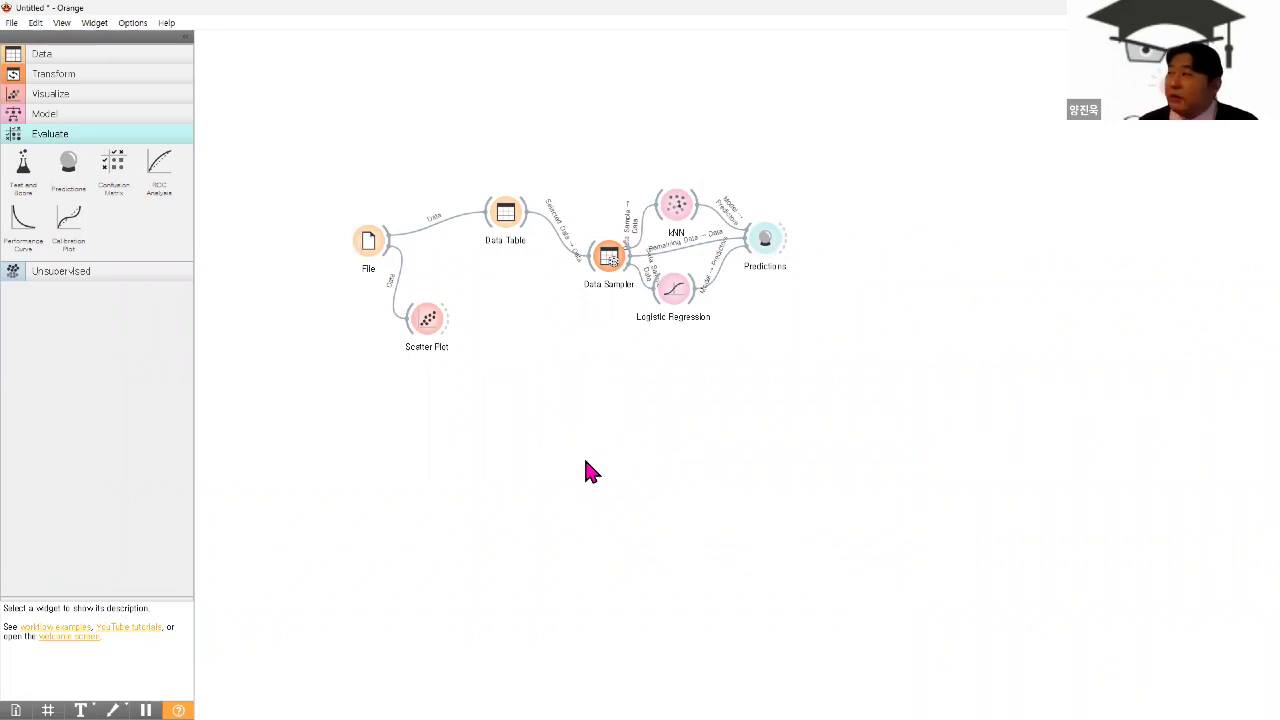
double_click(612, 259)
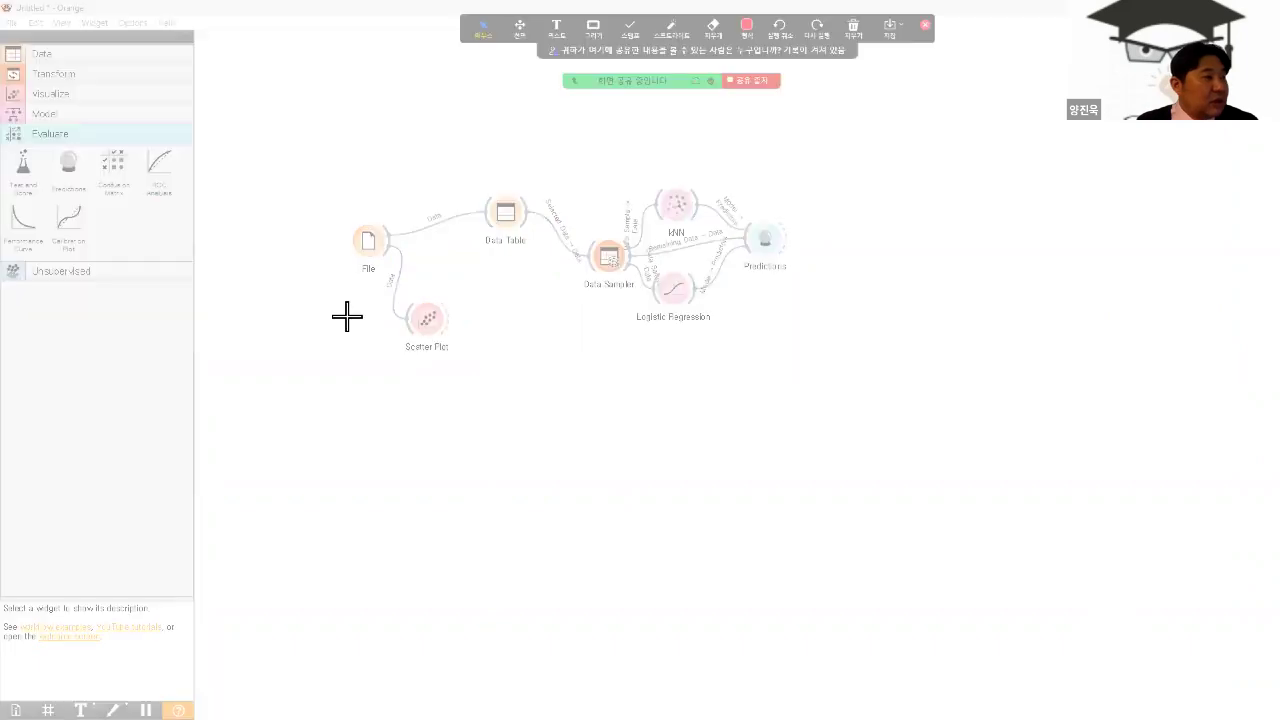
drag(345, 314, 323, 163)
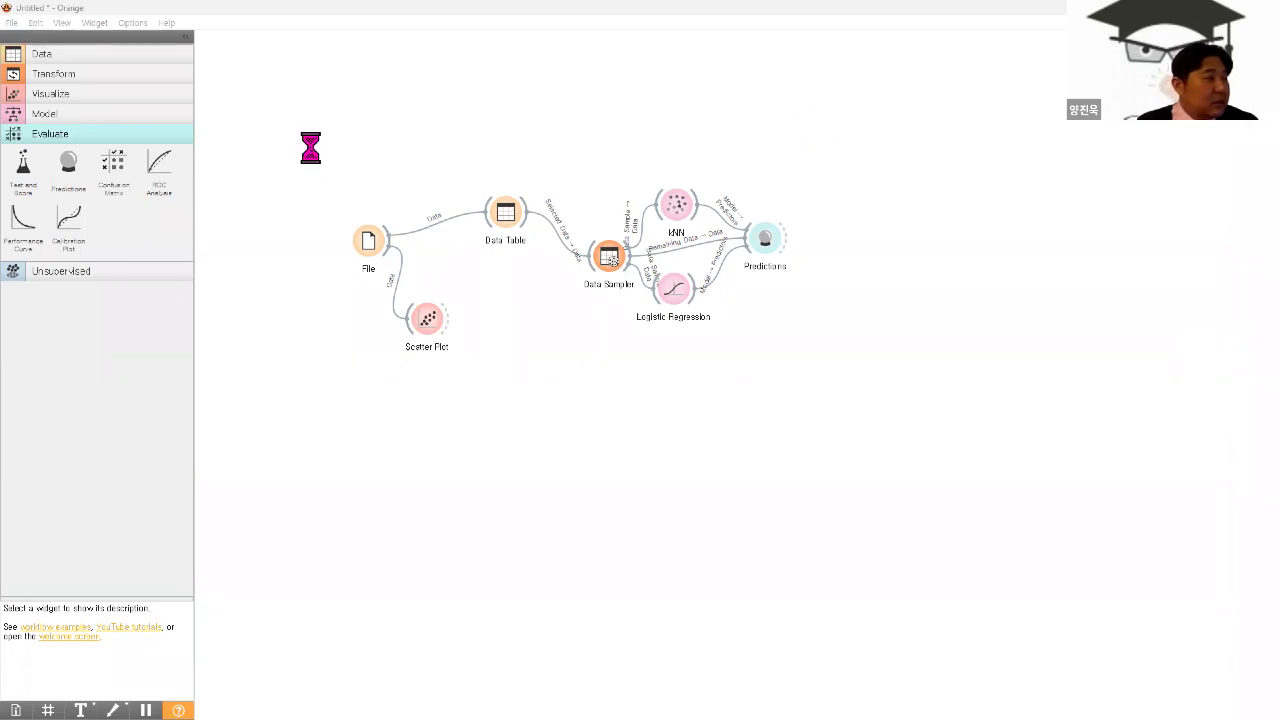
drag(324, 142, 890, 362)
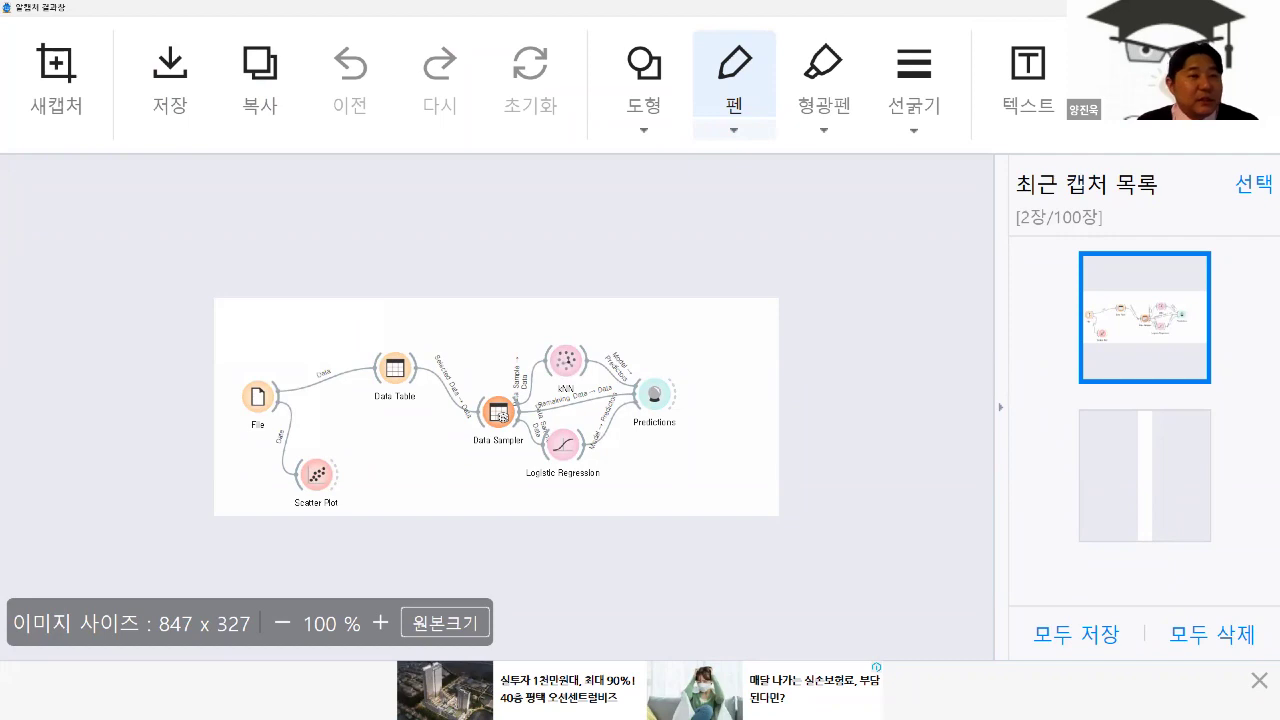
key(alt+Tab)
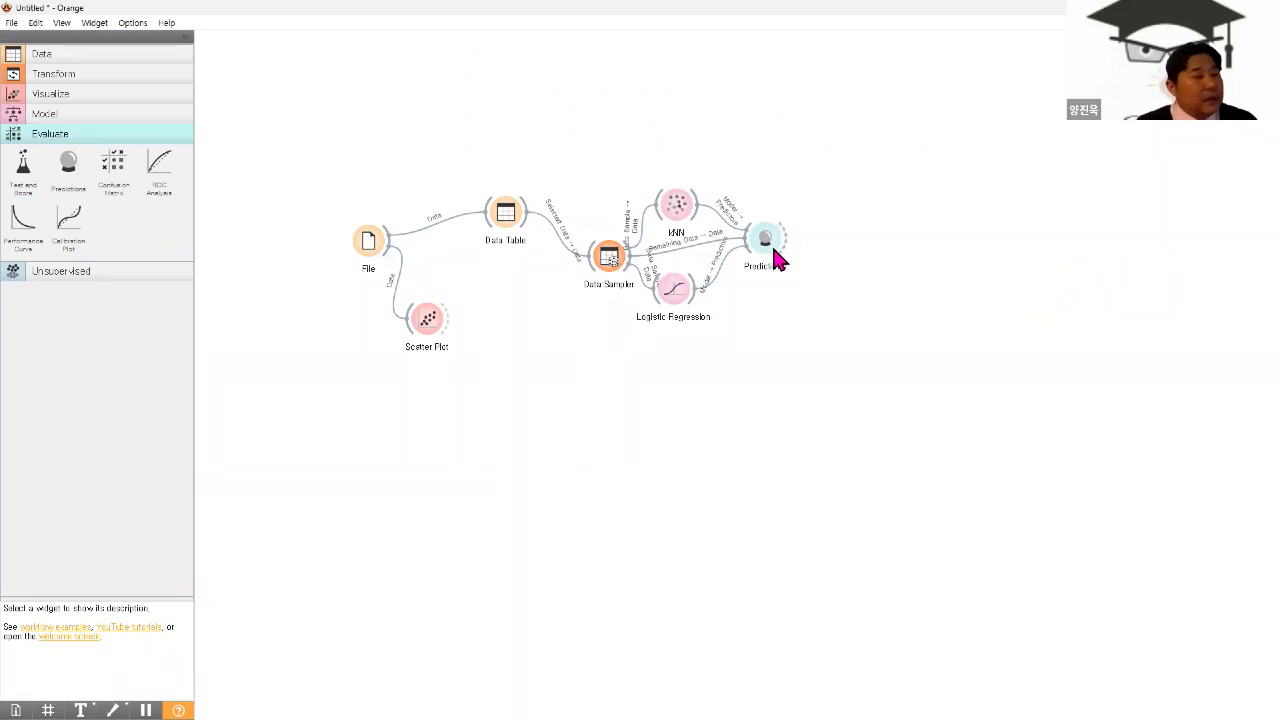
- Open the Predictions widget and compare the kNN and Logistic Regression predictions with the actual iris classes in the first rows
mouse_move(770, 250)
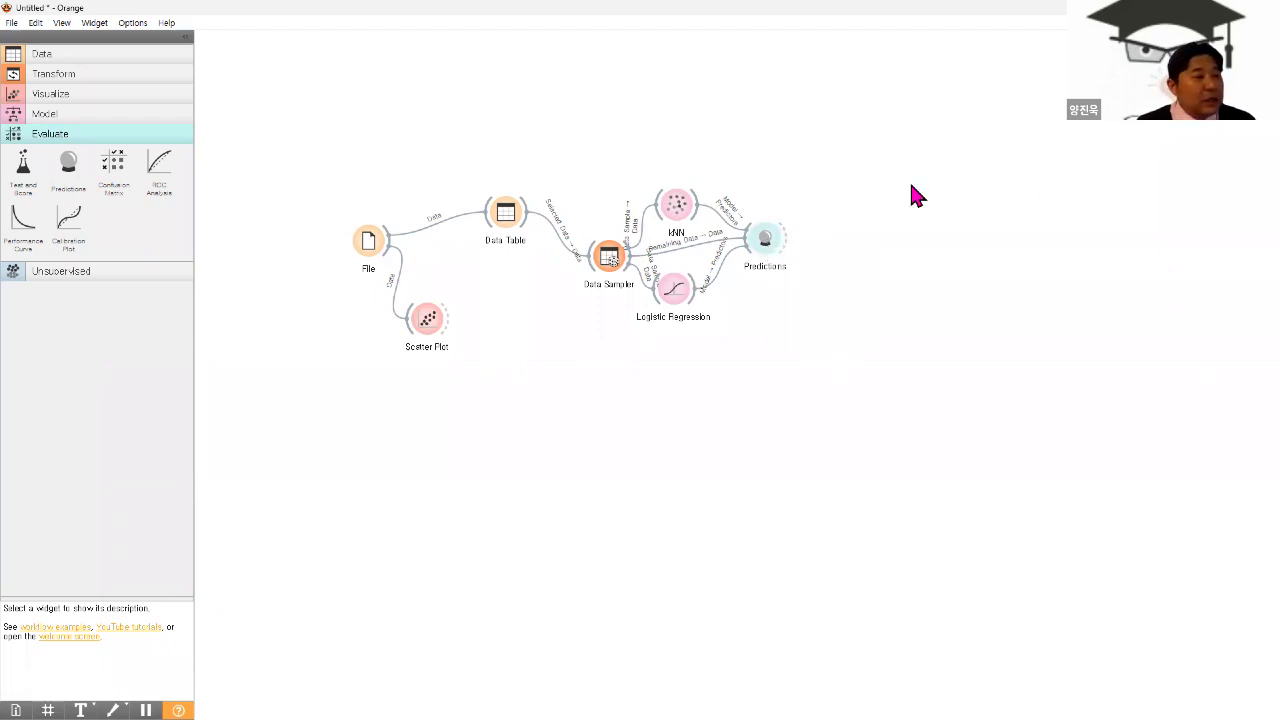
double_click(773, 238)
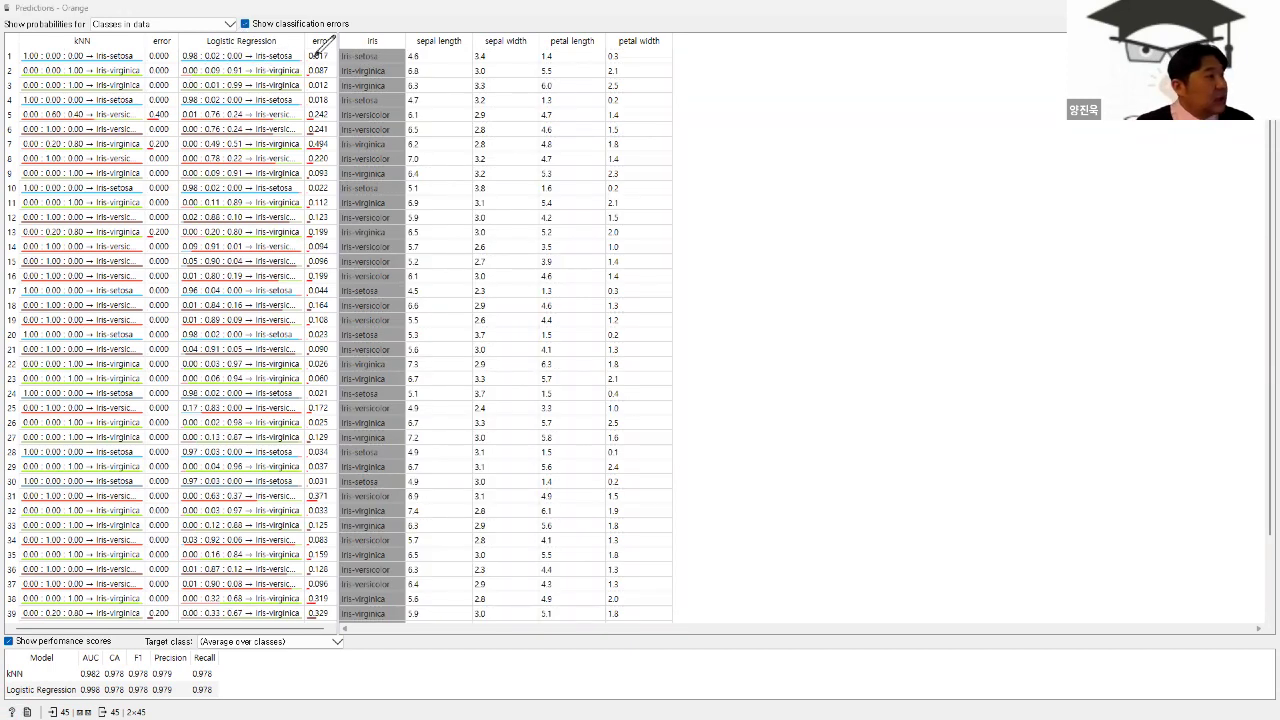
drag(340, 57, 398, 63)
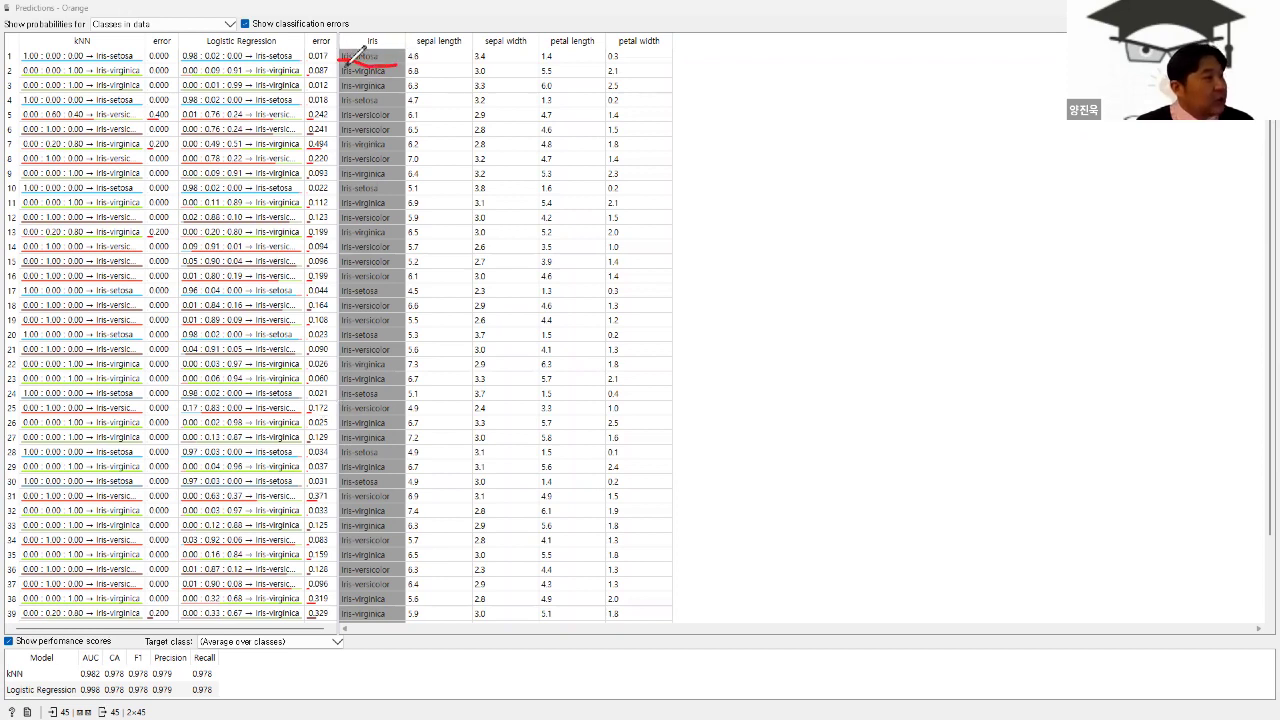
drag(340, 90, 376, 92)
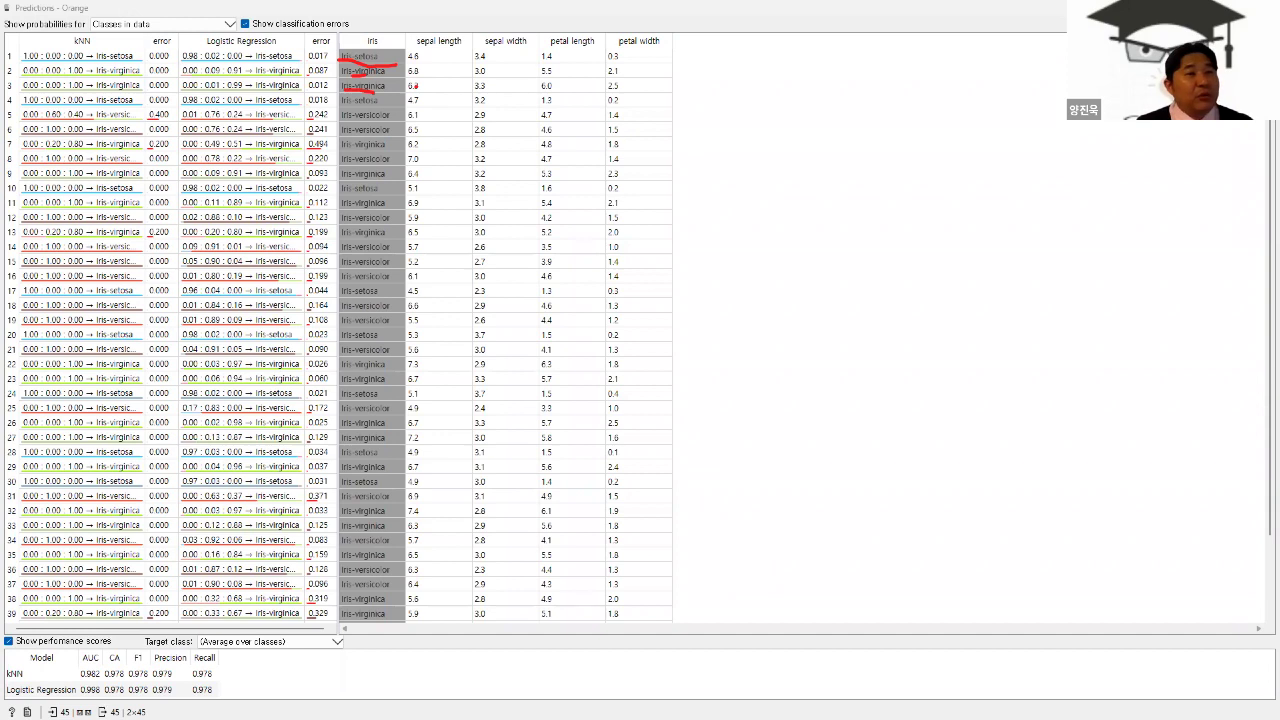
key(Escape)
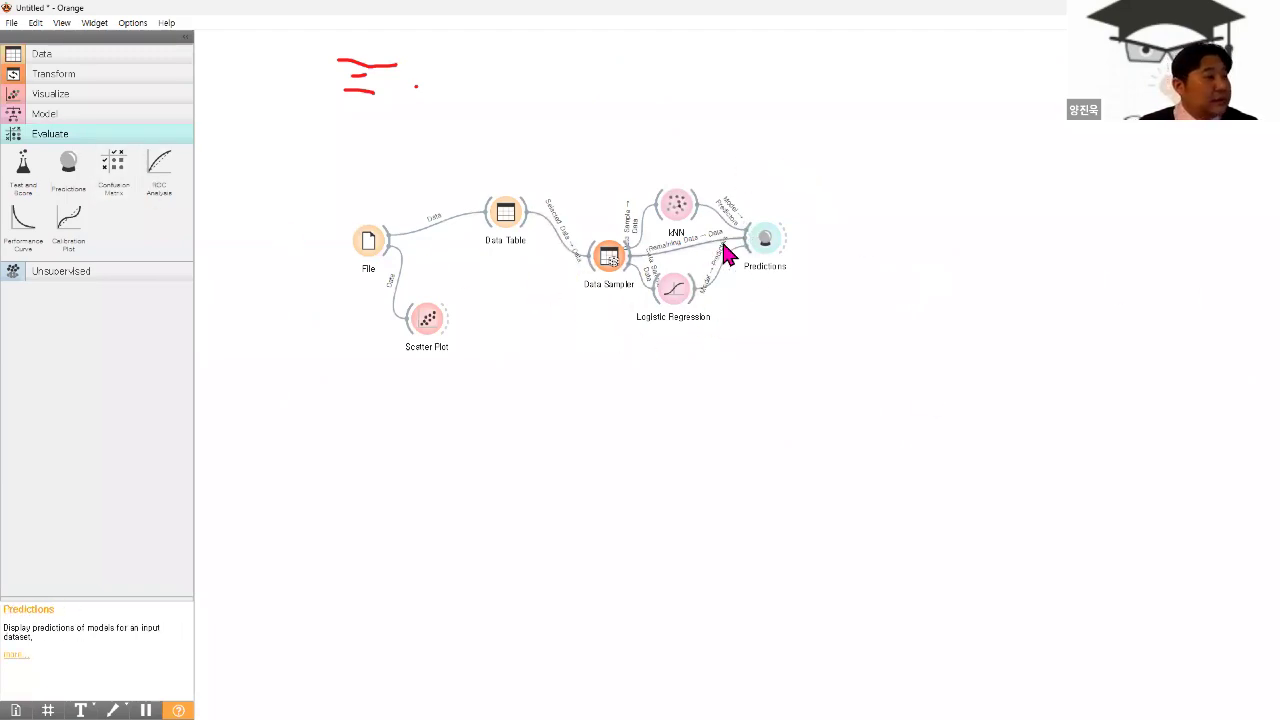
double_click(771, 248)
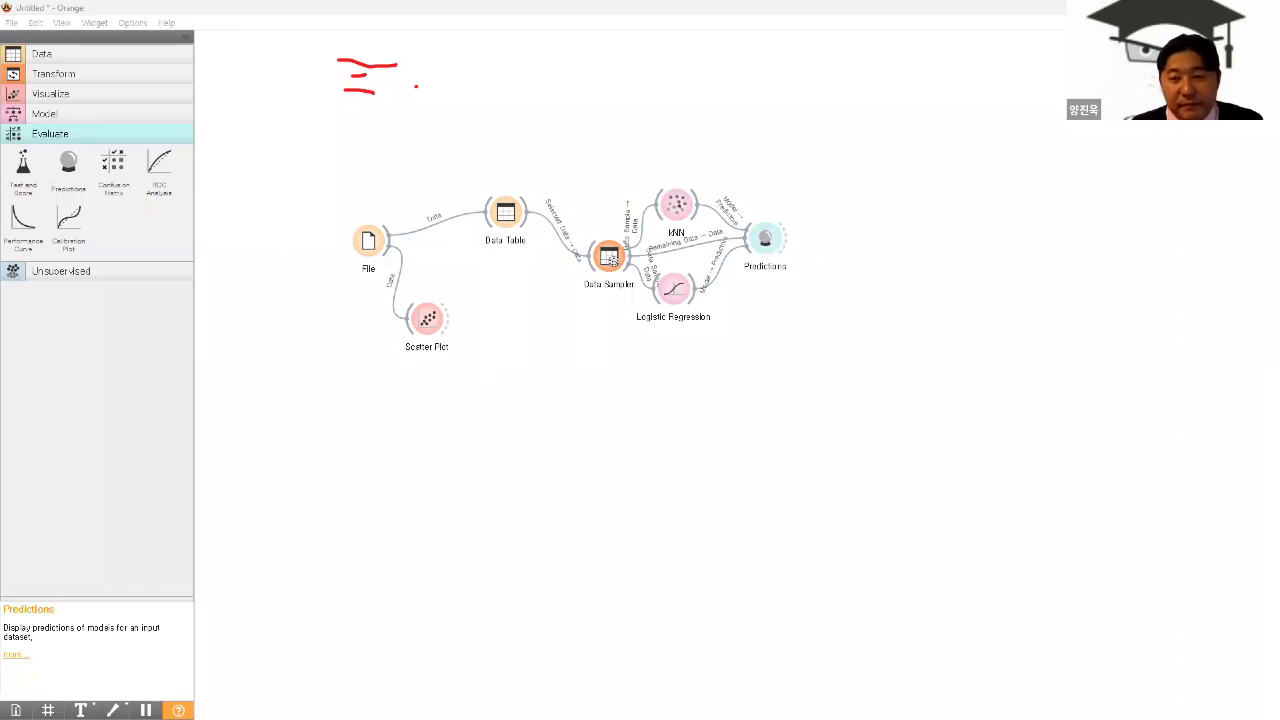
double_click(765, 238)
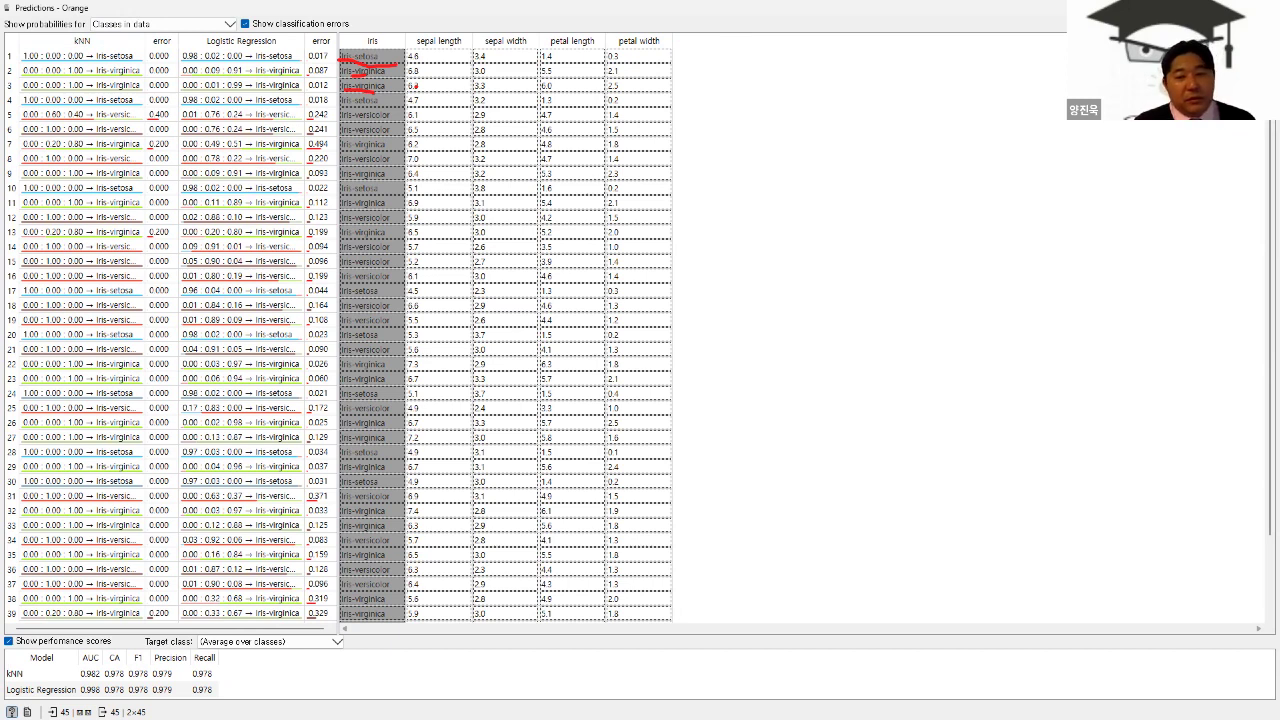
- Switch to the Notepad notes and add the heading "정확도 (accuracy)" beneath the meta data entry
key(alt+Tab)
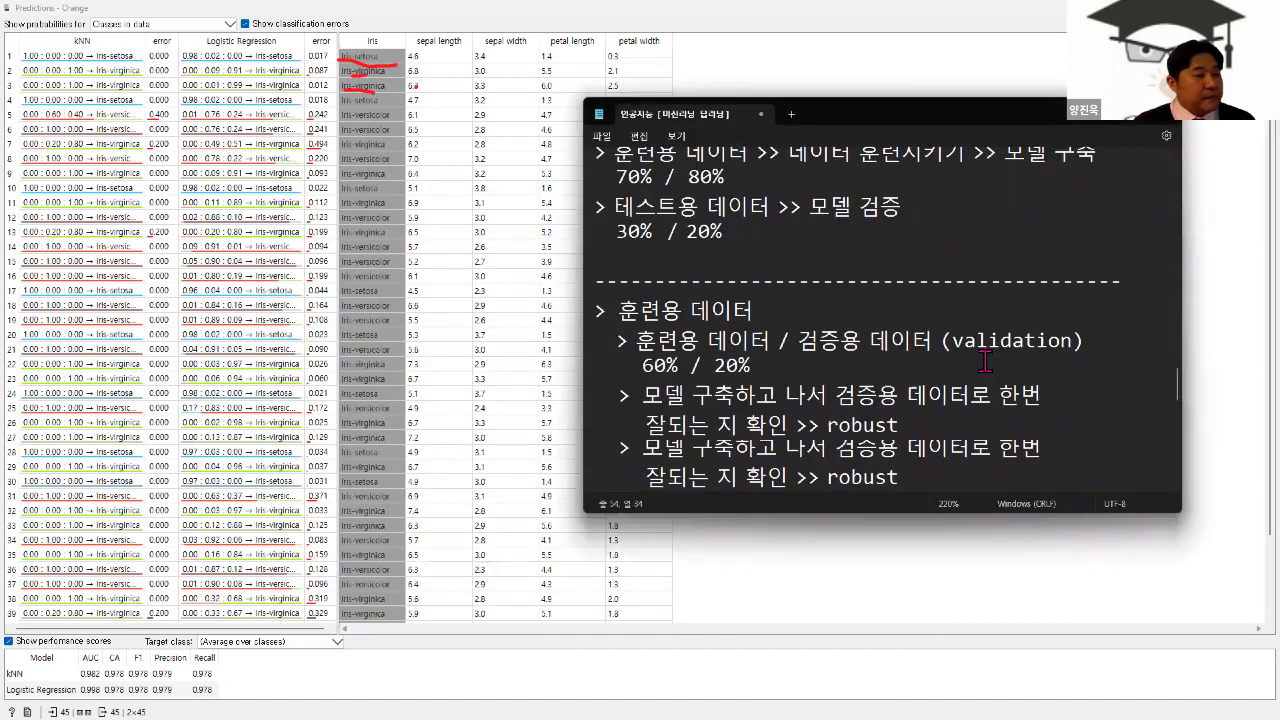
scroll(985, 362, down, 2)
key(ctrl+End)
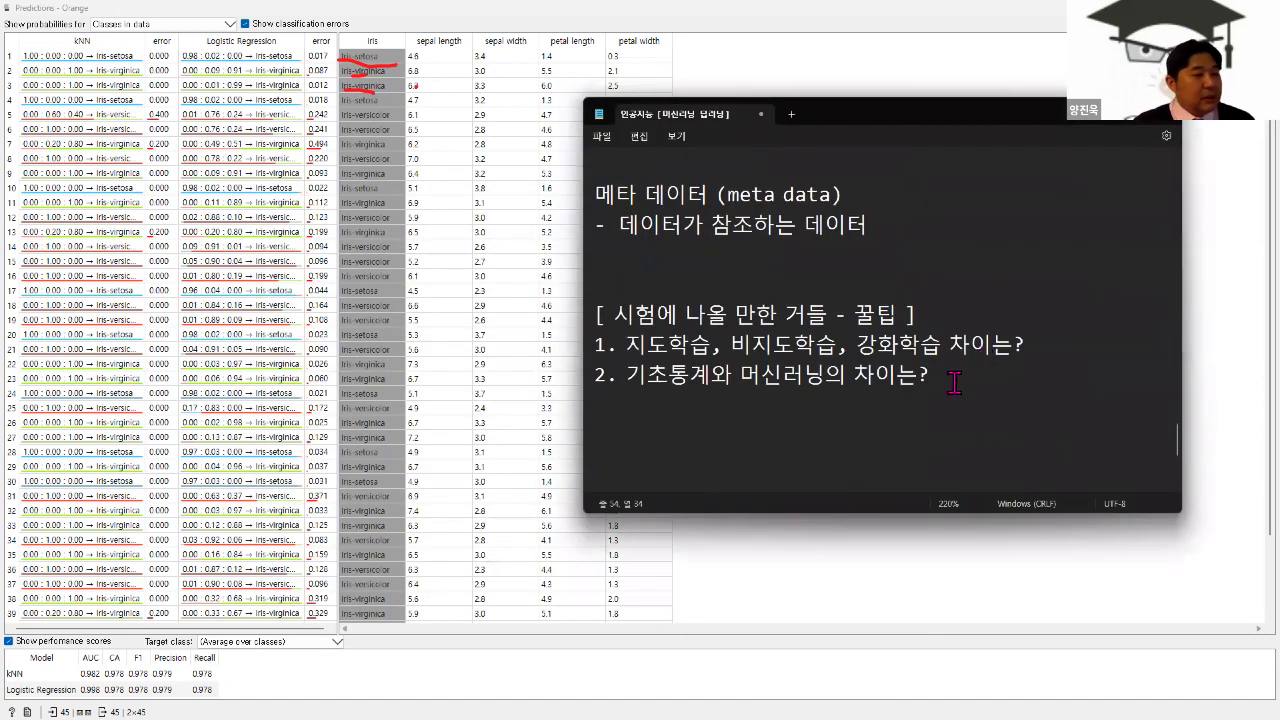
scroll(801, 240, up, 1)
key(ctrl+z)
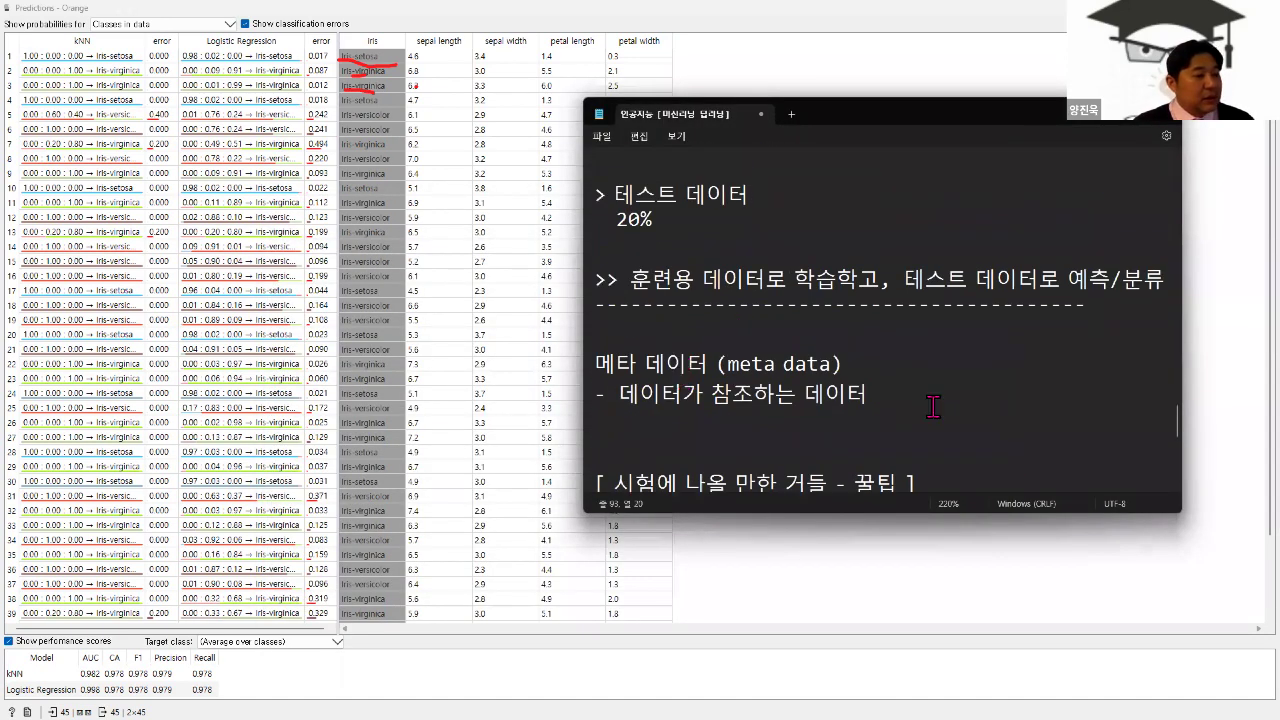
key(ctrl+z)
text(정확도)
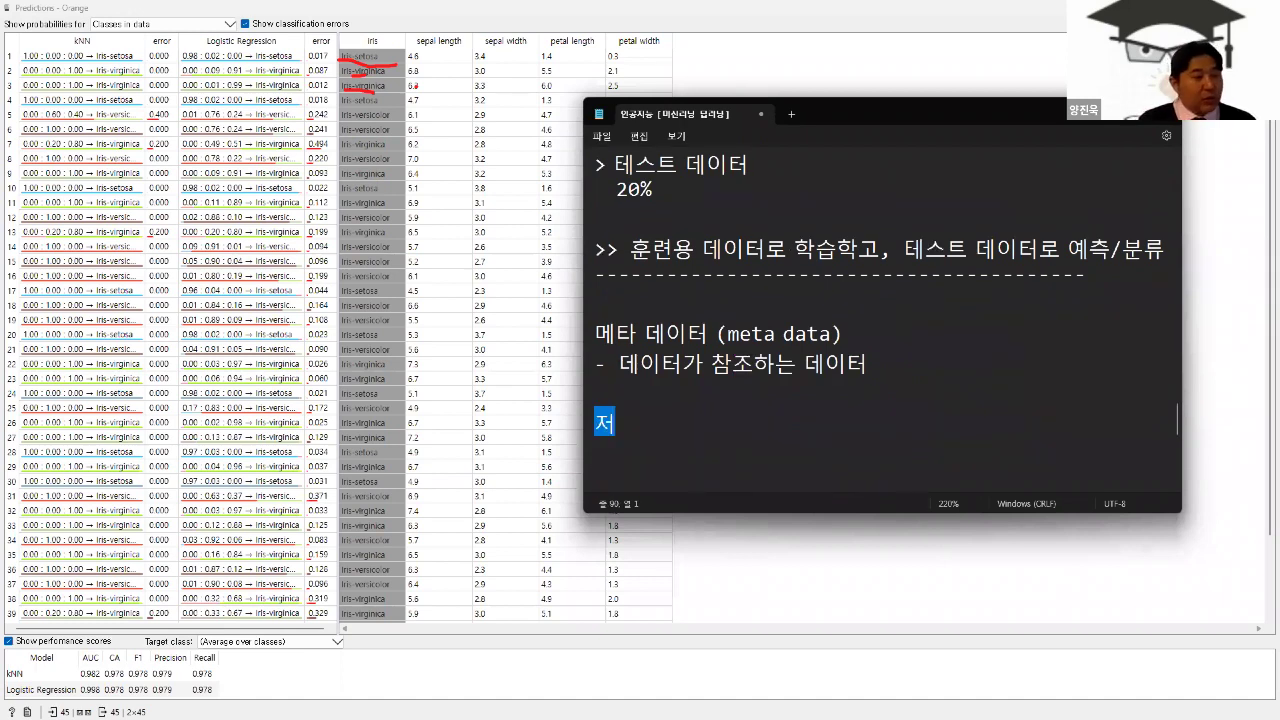
text( (ac)
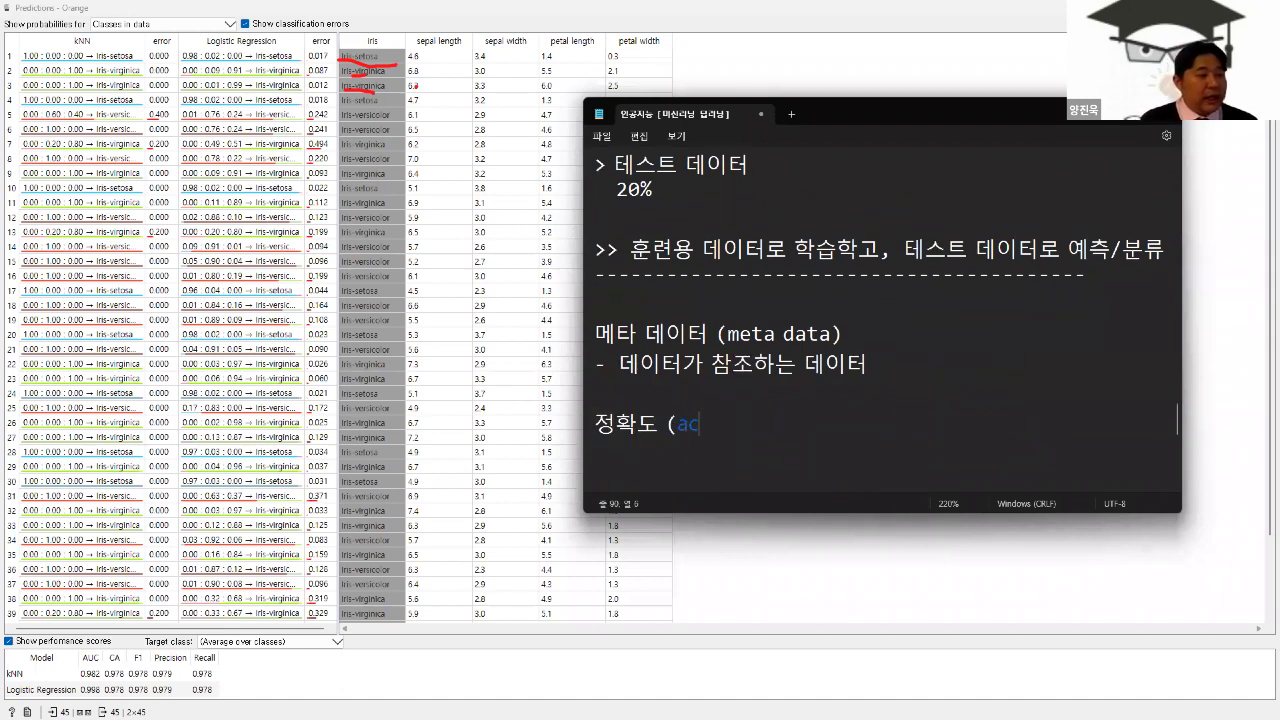
text(curacy))
key(Return)
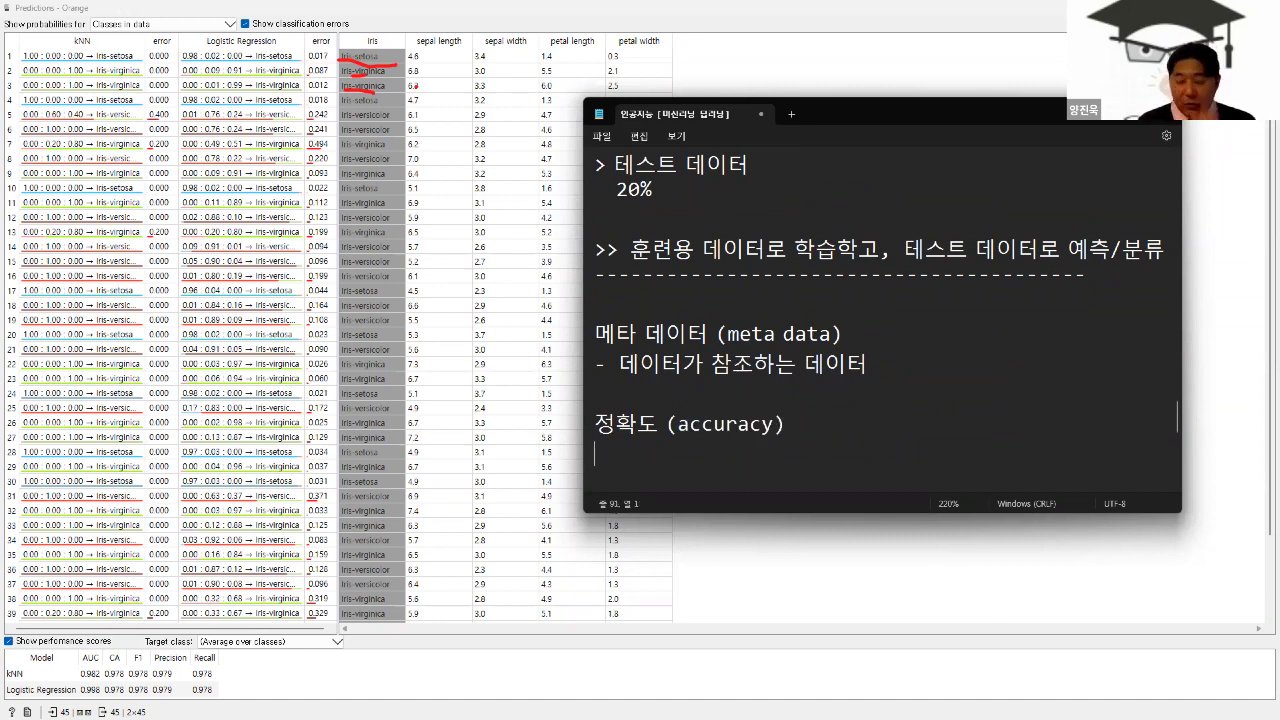
- Add the example line "100 개 90개 >> 90%" beneath the accuracy heading
text(100)
text(ro)
key(BackSpace)
key(BackSpace)
key(BackSpace)
text(rop)
key(BackSpace)
key(BackSpace)
key(BackSpace)
text(개 90개 )
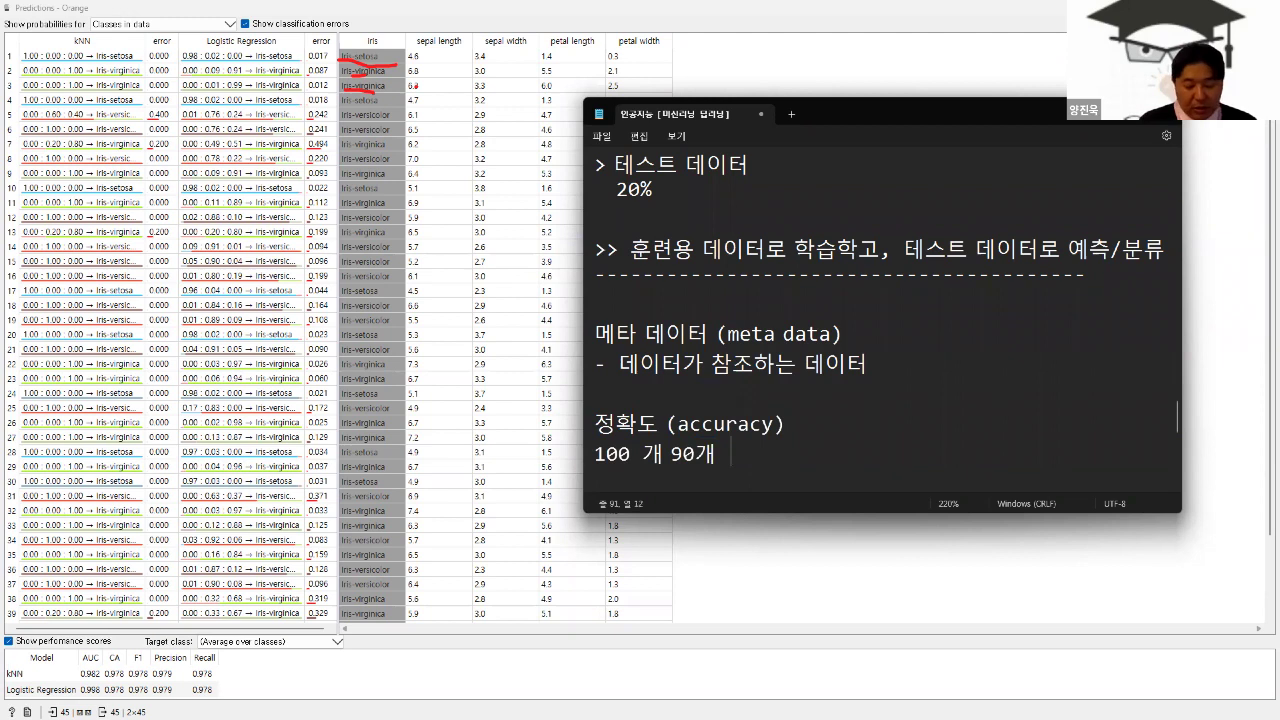
text(>> 90%)
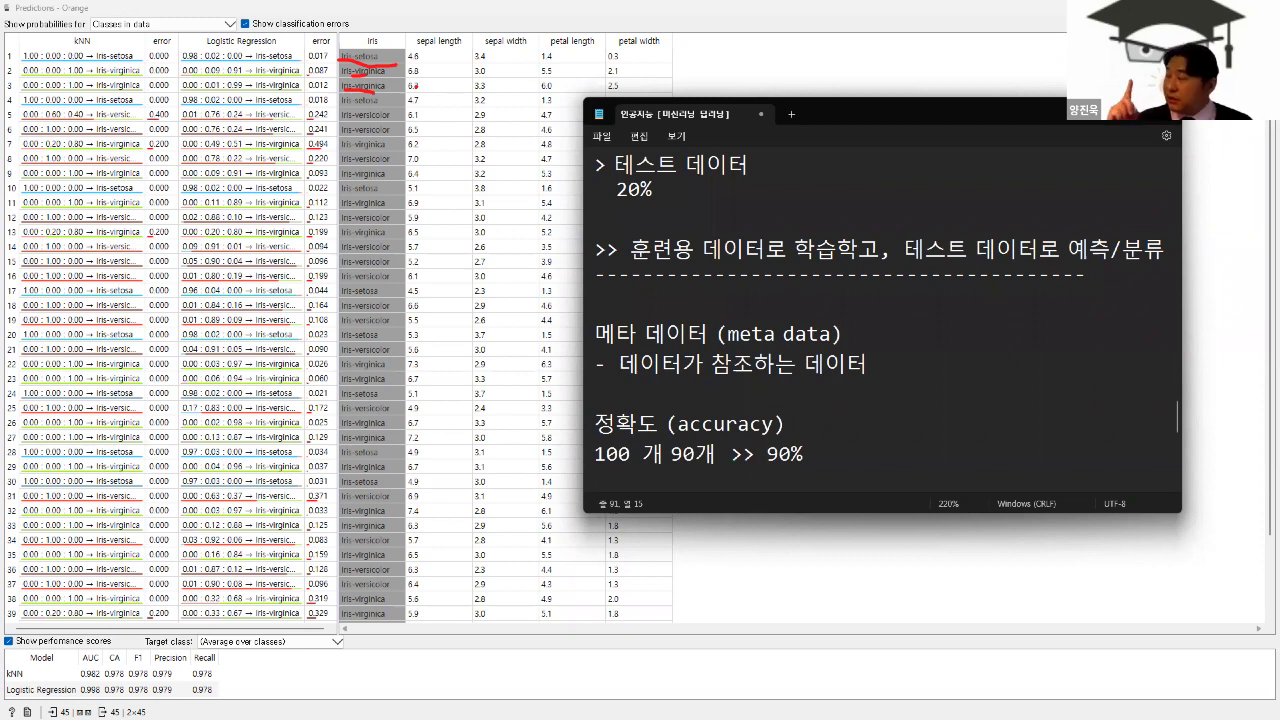
- Rewrite the accuracy example's result as "0.9(90%)" and leave a blank line beneath it
text(0.9()
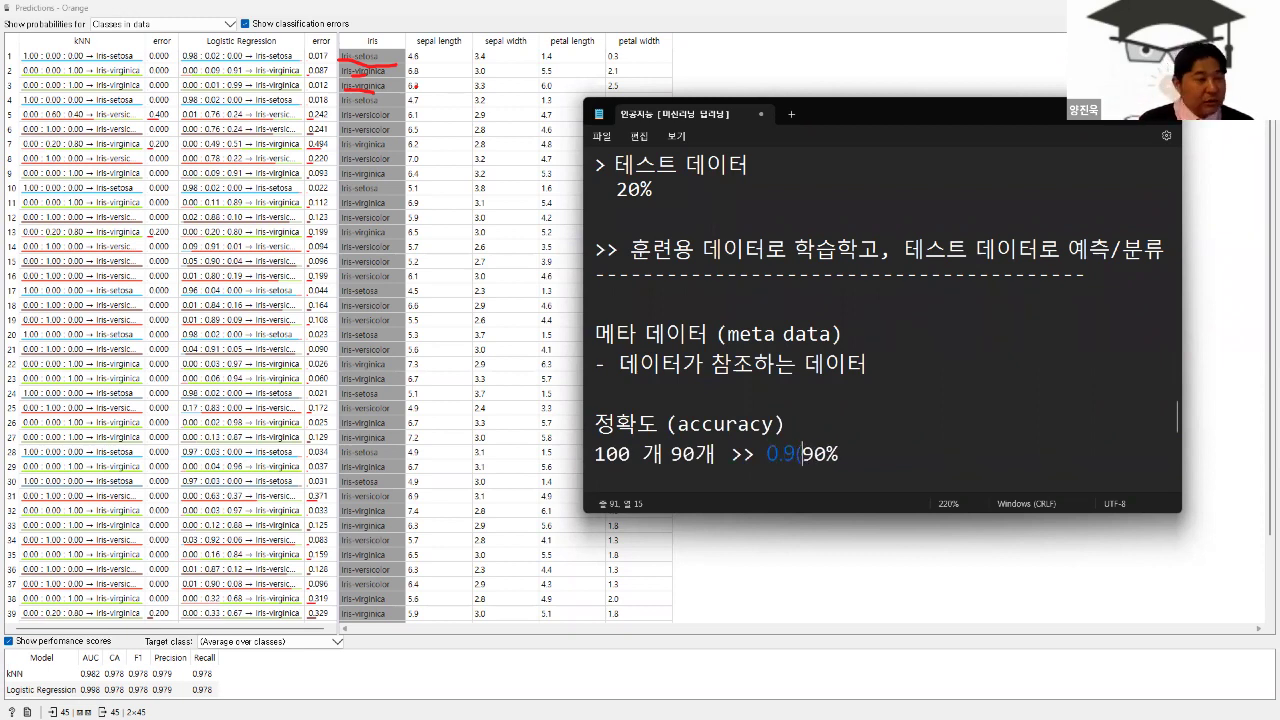
key(End)
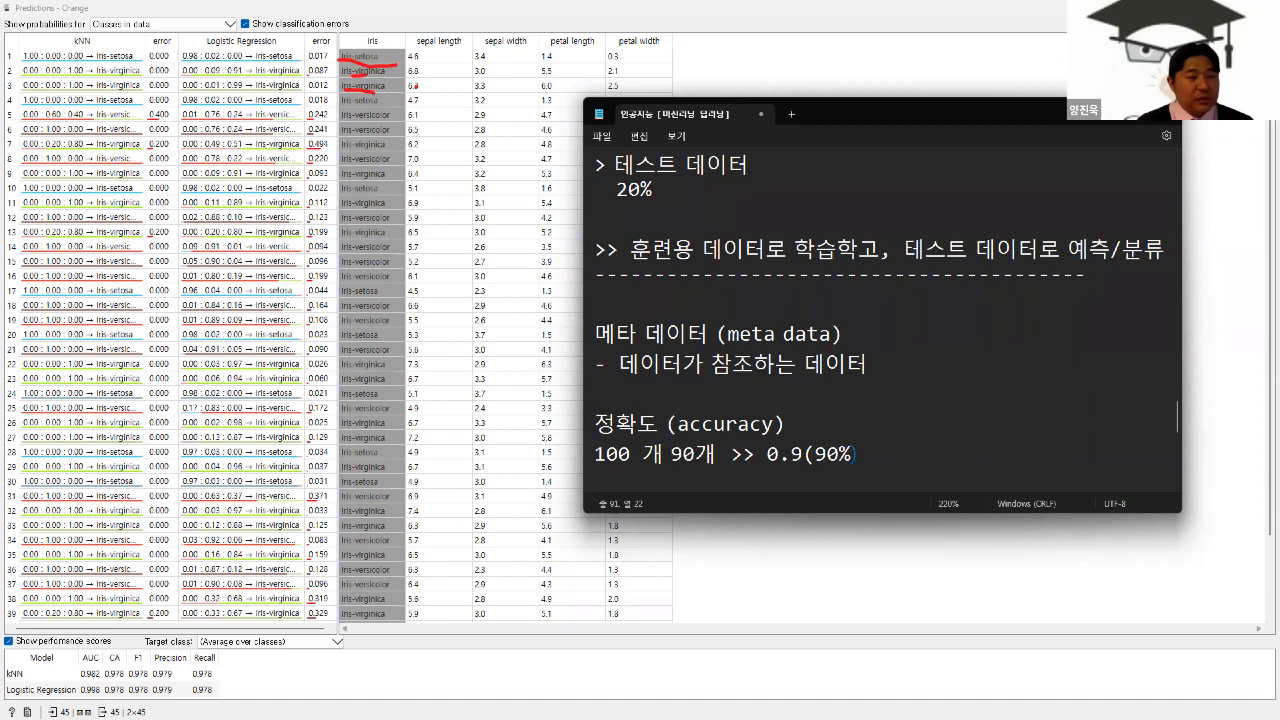
text())
key(Return)
key(Return)
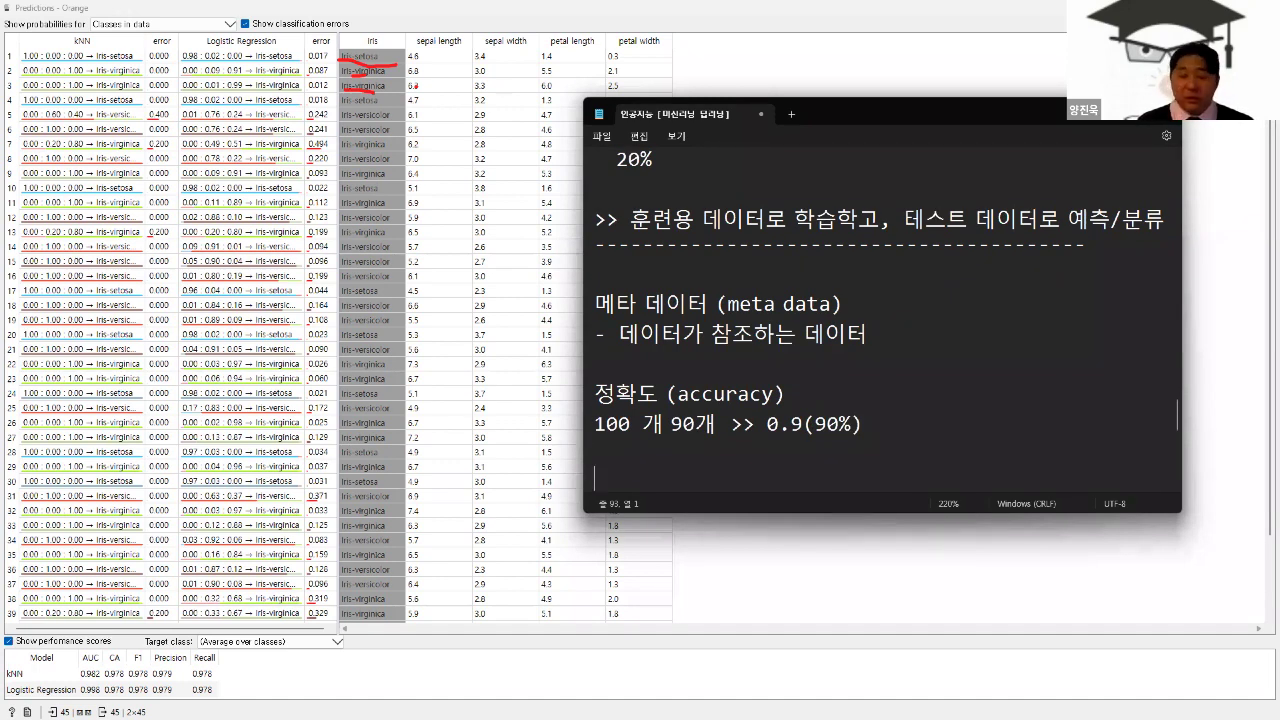
- Add the heading "에러율(error rate)" beneath the accuracy example
text(에러율)
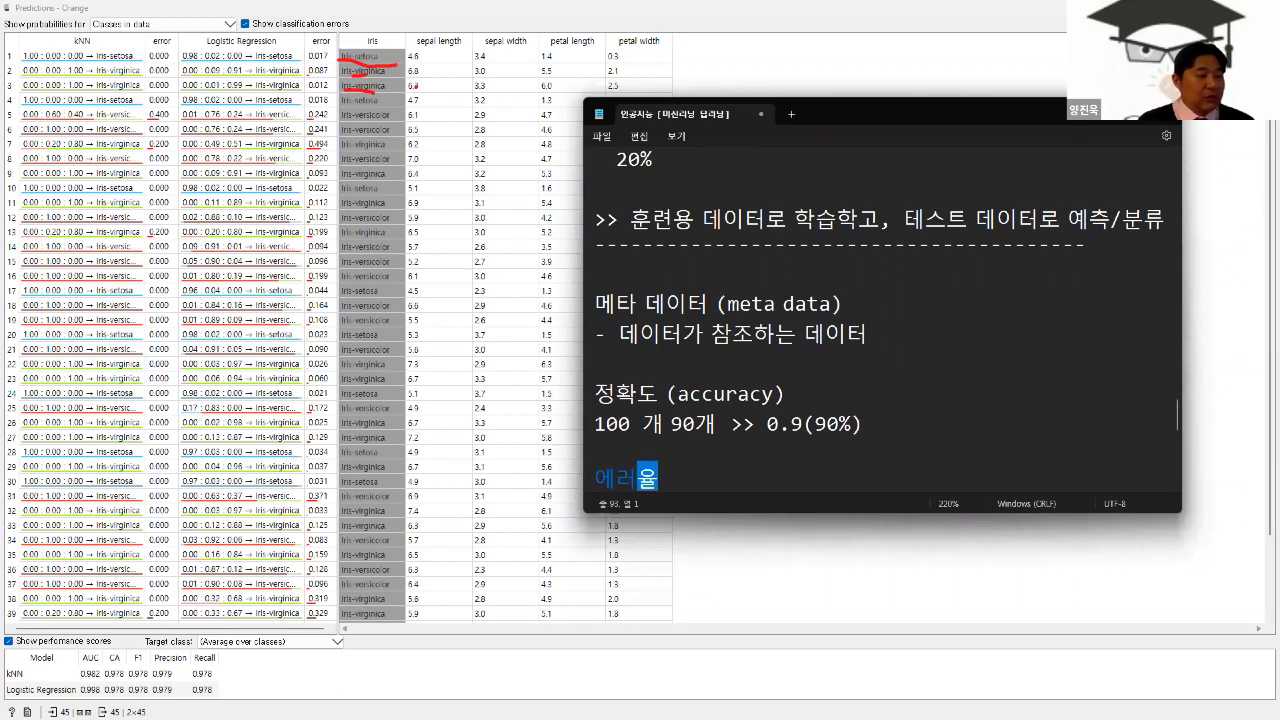
text((error ratge)
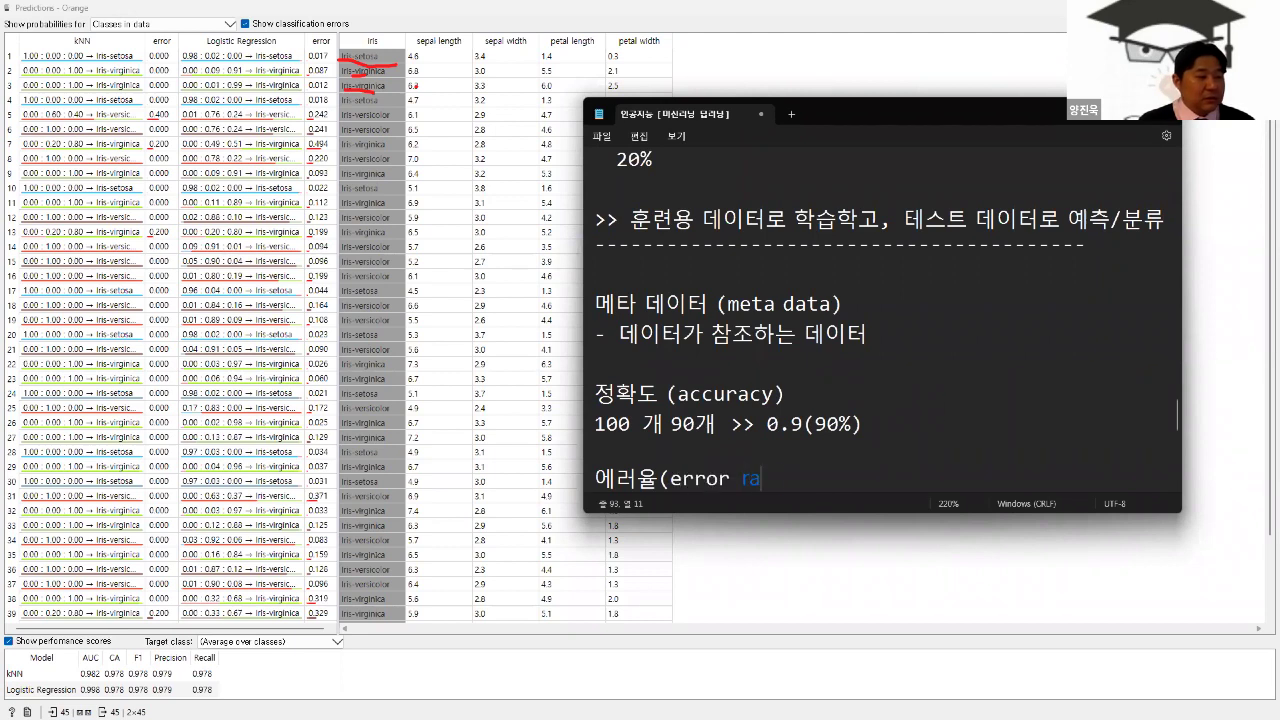
key(BackSpace)
key(BackSpace)
text(e))
key(Return)
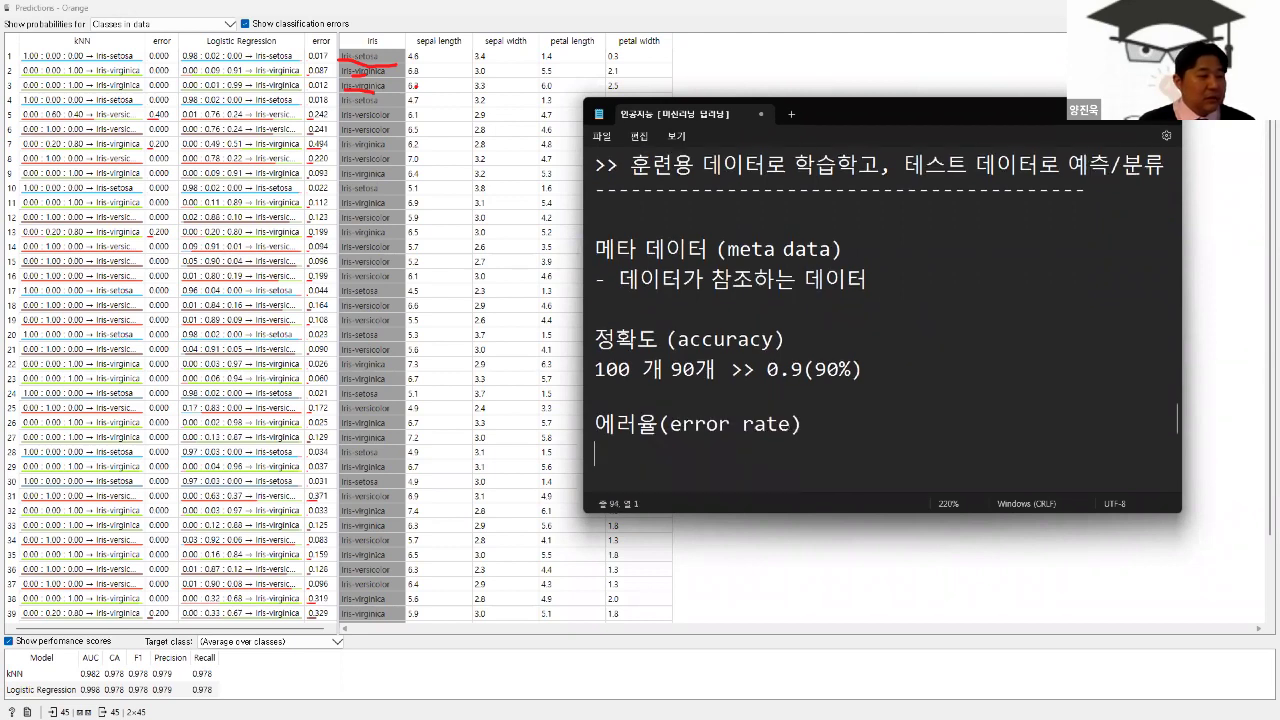
- Add the example line "100개 10개 예측 실패 >> 0.1(10%)" beneath the error rate heading
text(100개 10개)
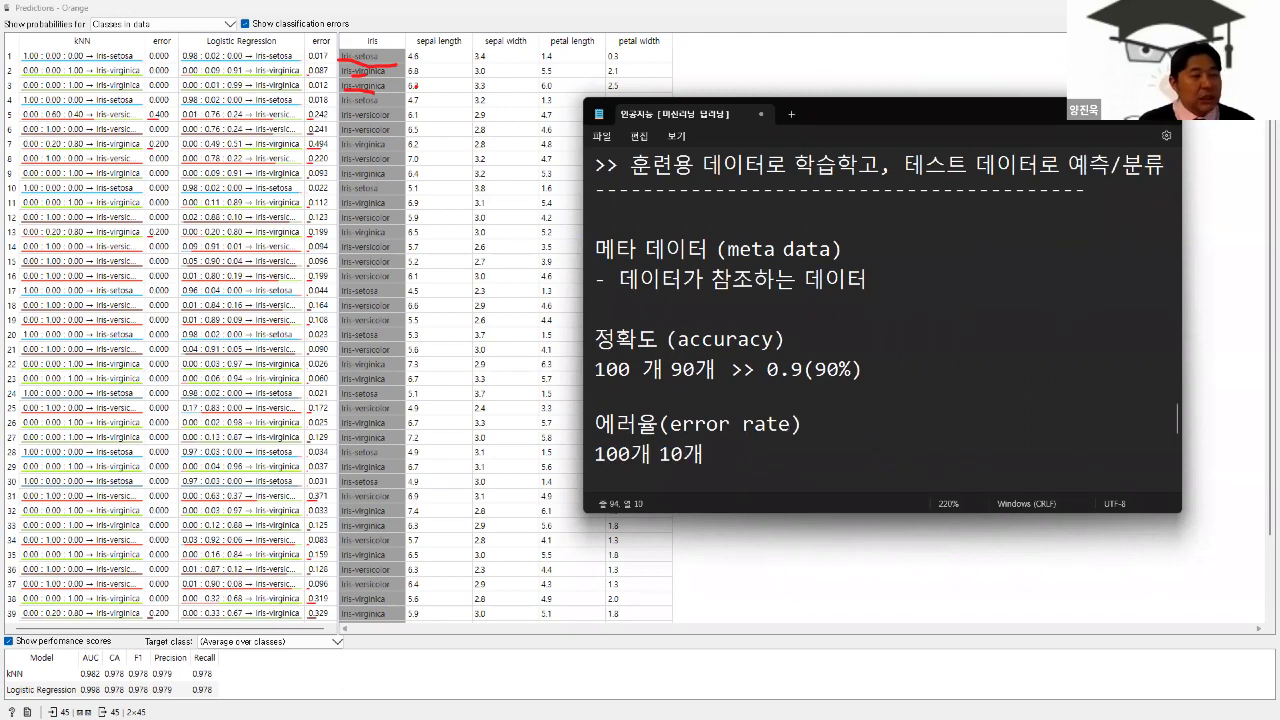
text( 예측 실패 >> 0.1(10%))
key(Return)
key(Return)
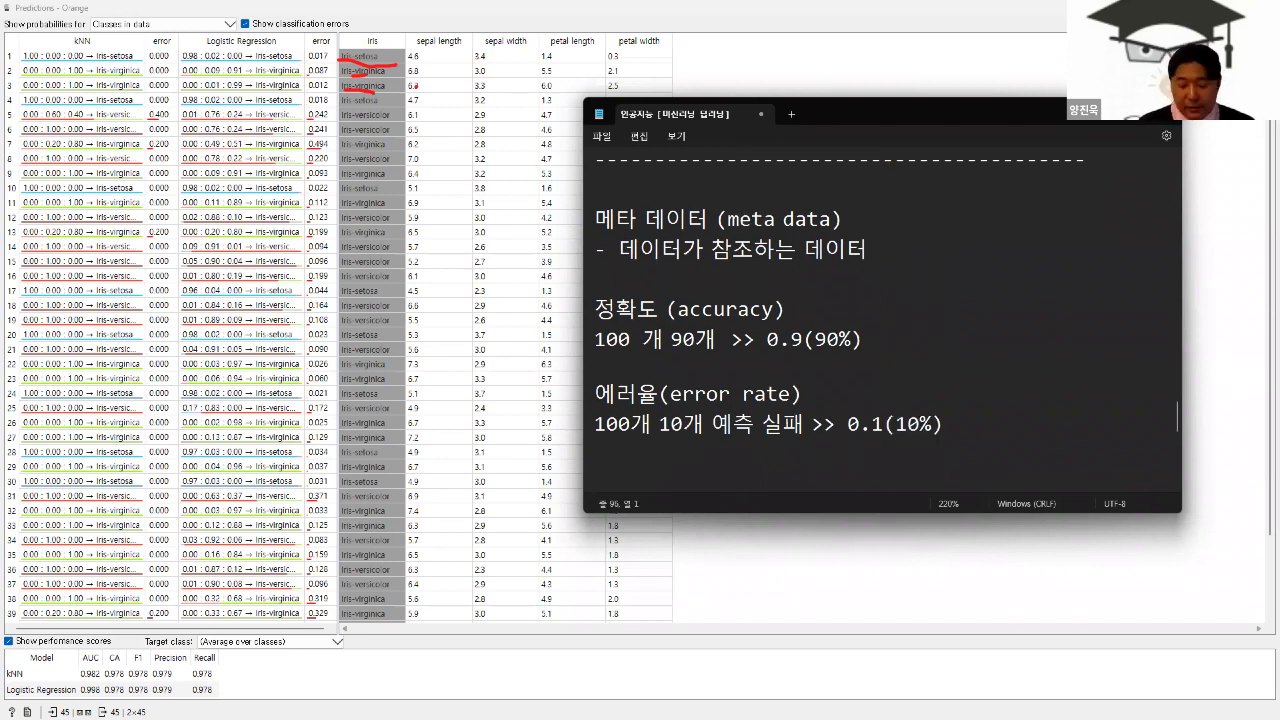
- Add the formula "에러율 = 1-정확도" beneath the error rate example and put the notes window away
text(에러율 )
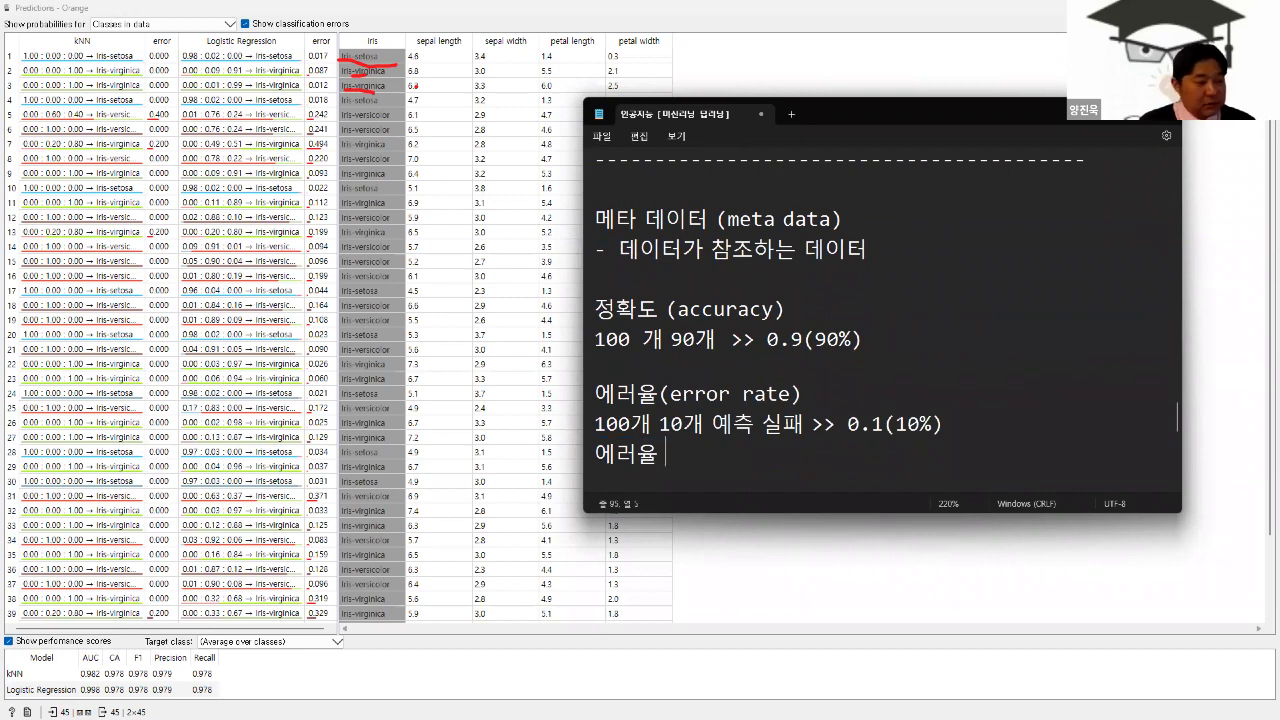
text(= 1-)
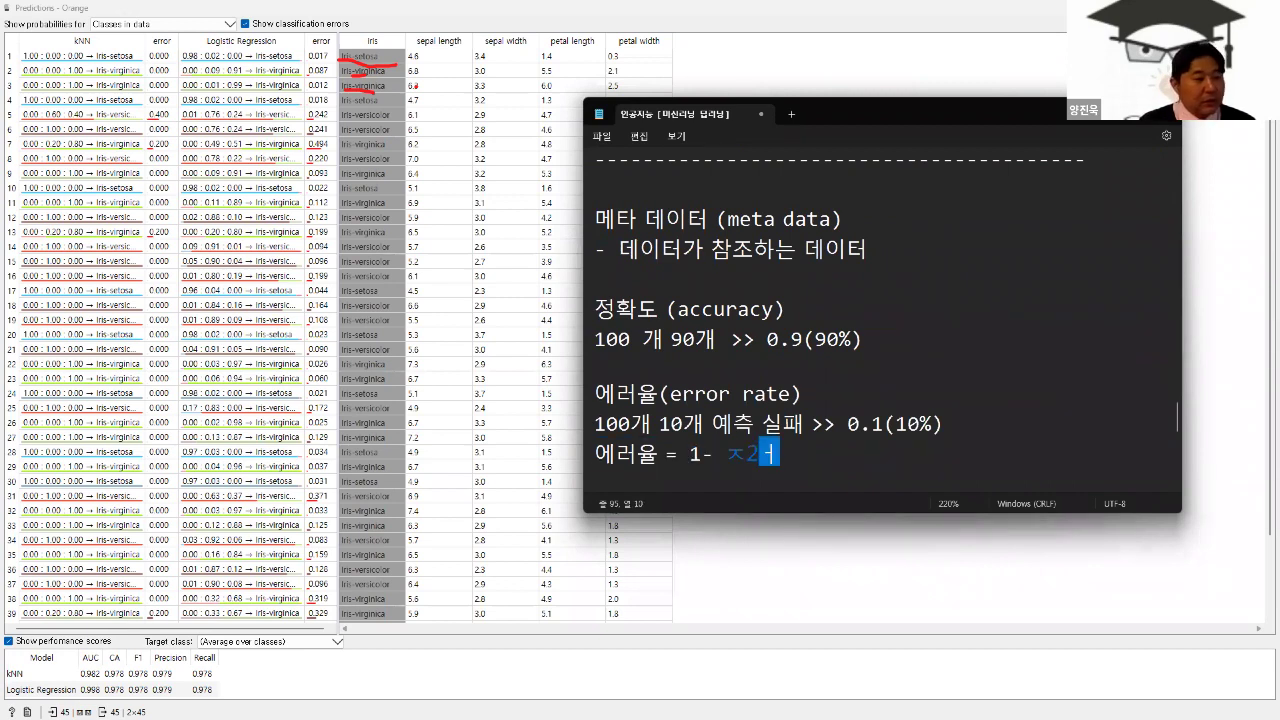
text(정확도)
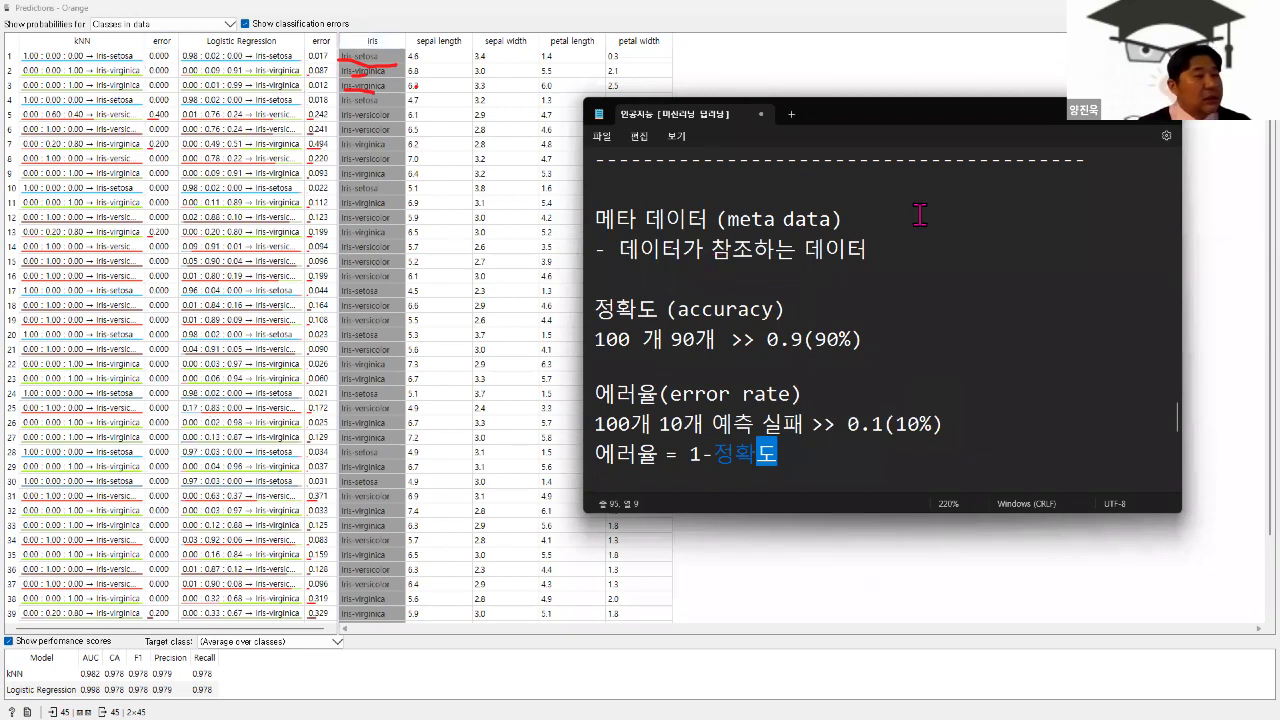
click(1045, 224)
click(1126, 128)
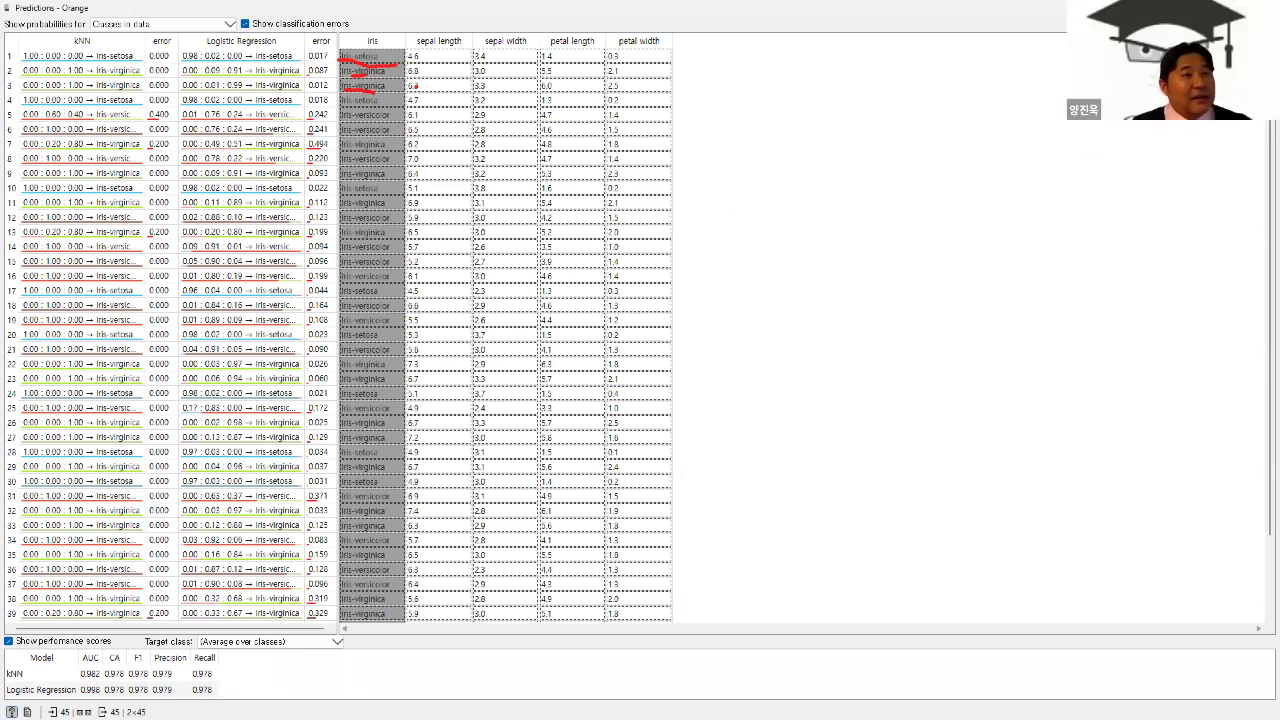
- Review the Predictions results in Orange and check the Data Sampler's sampling settings in the workflow
click(1262, 8)
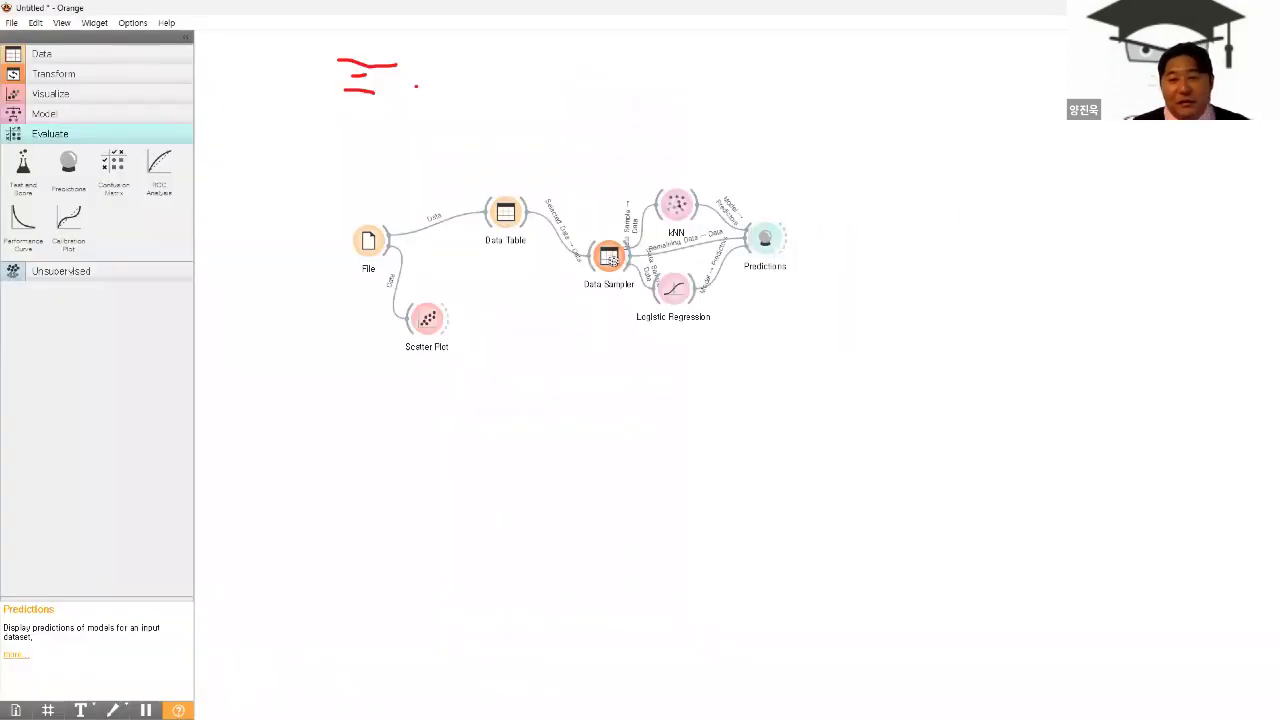
double_click(765, 238)
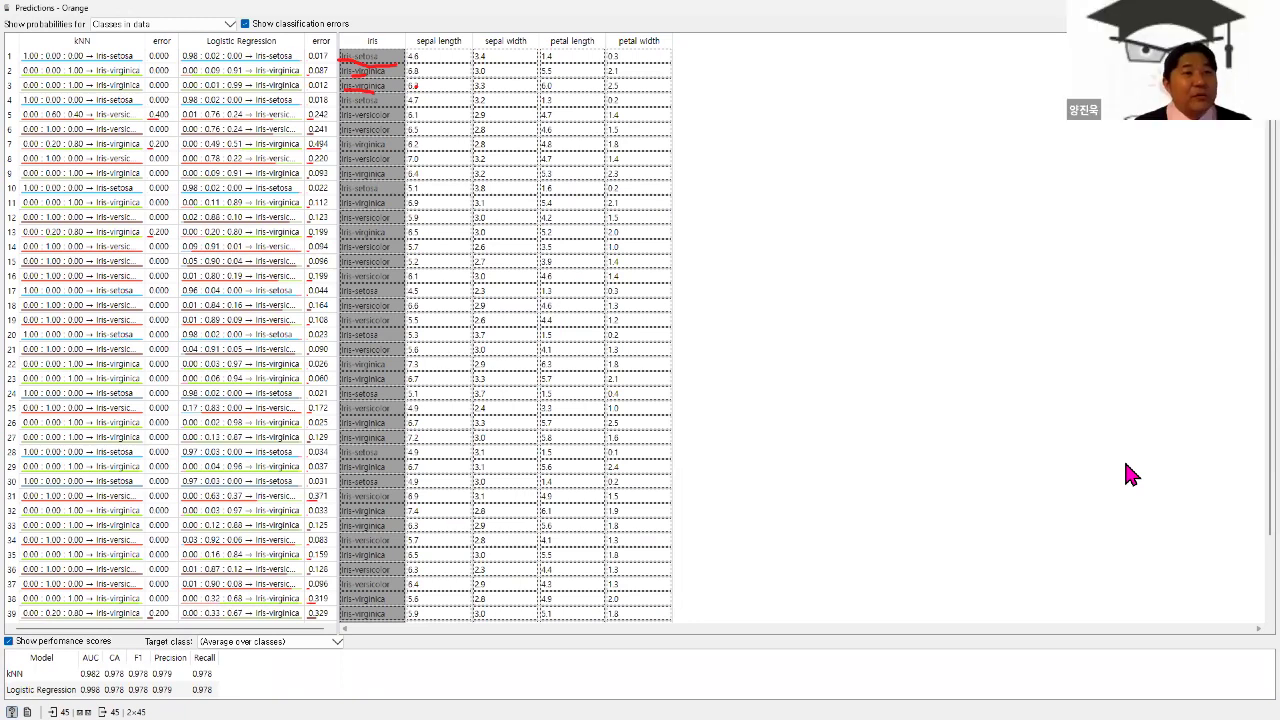
key(Escape)
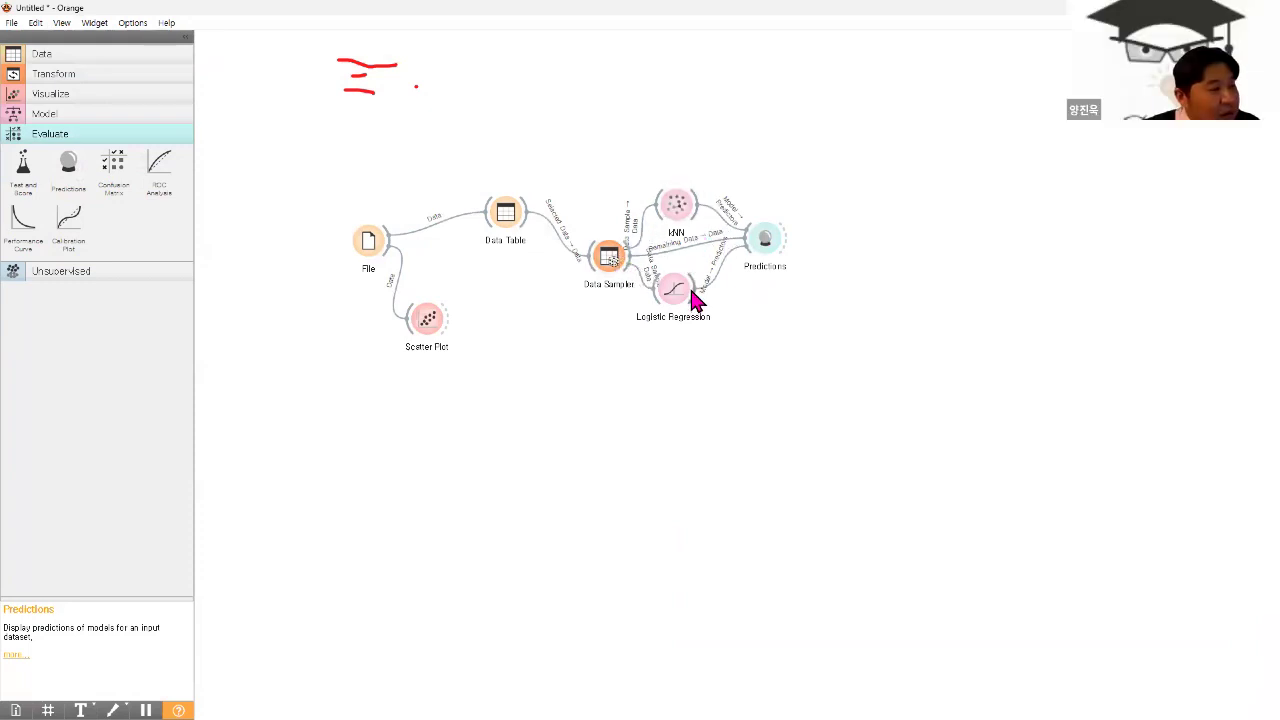
double_click(772, 248)
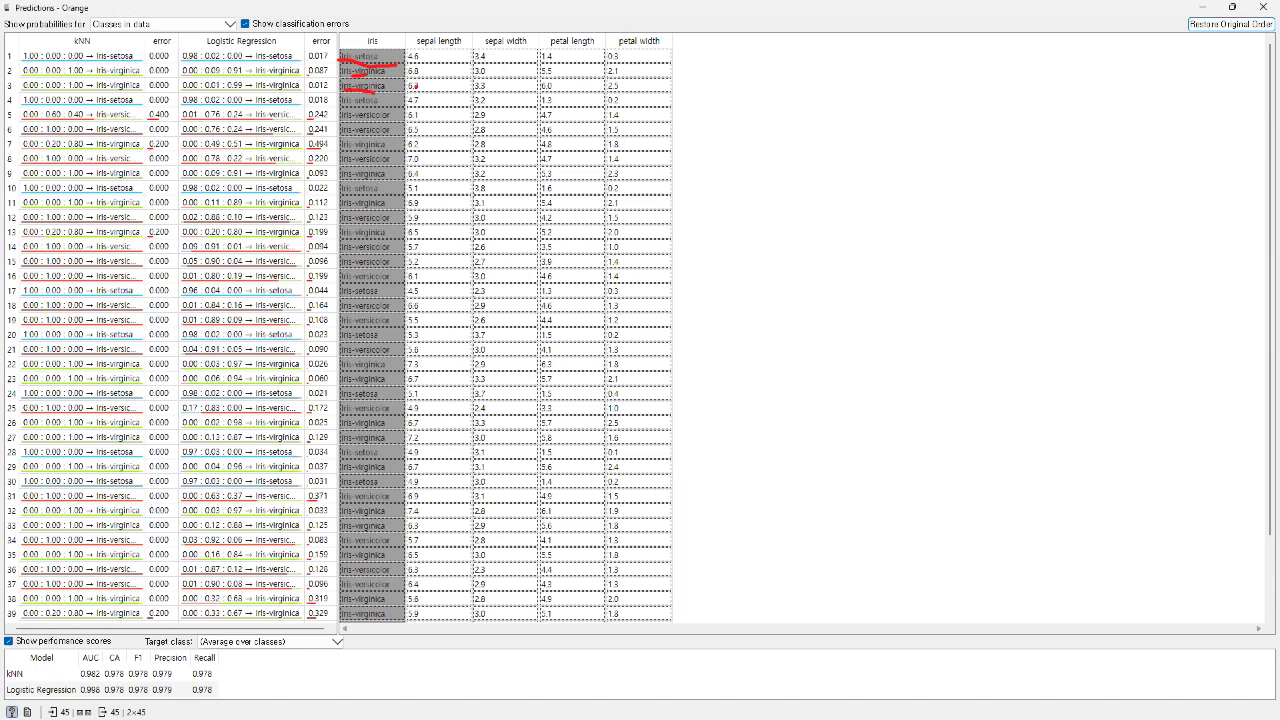
click(1262, 8)
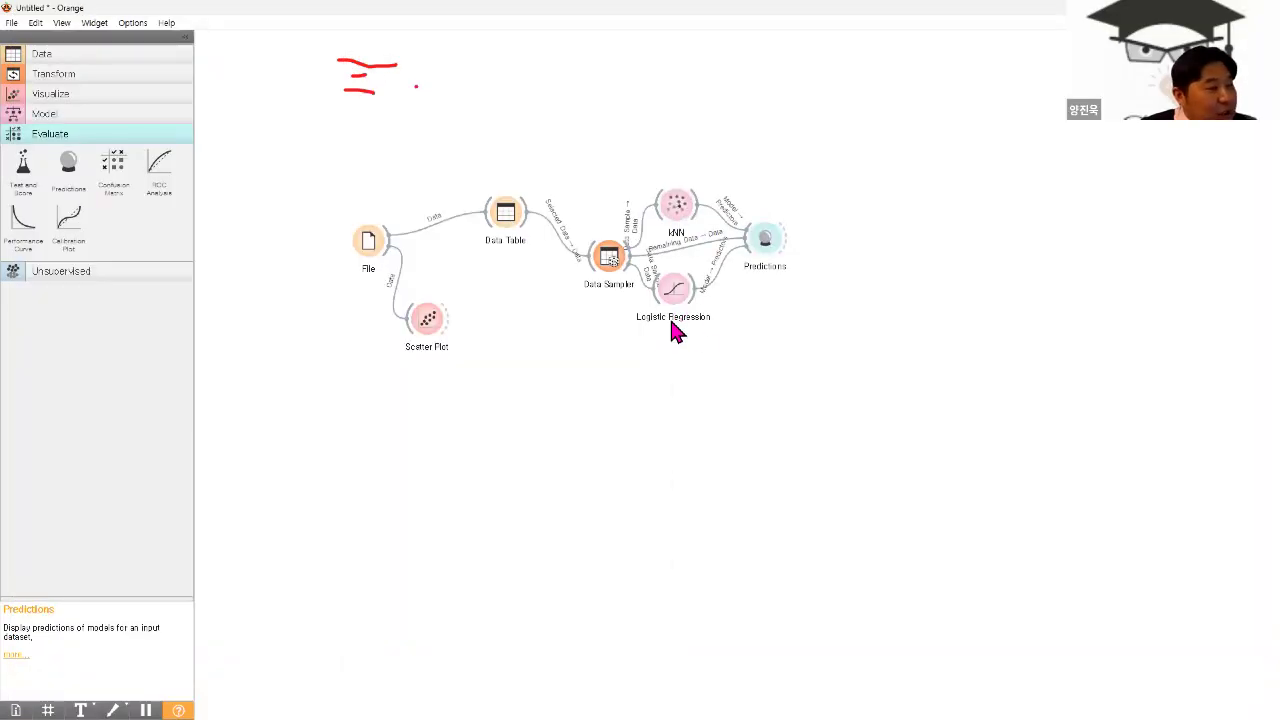
double_click(608, 262)
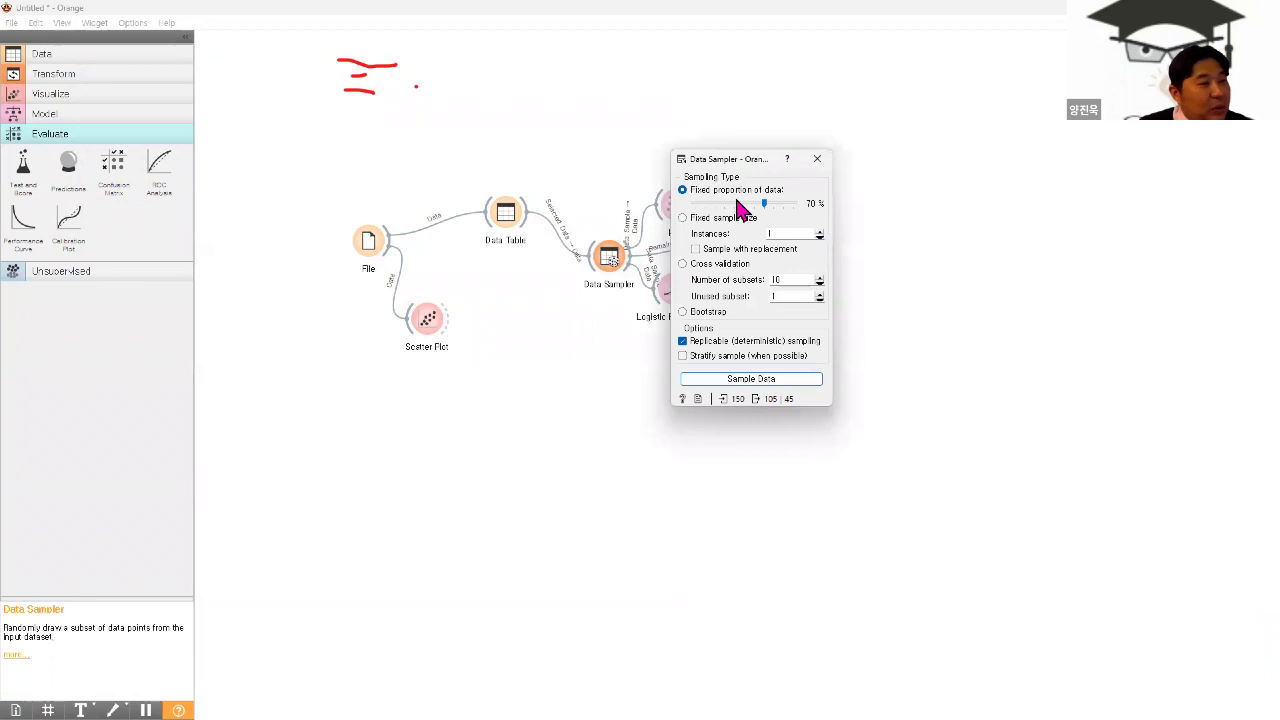
click(816, 160)
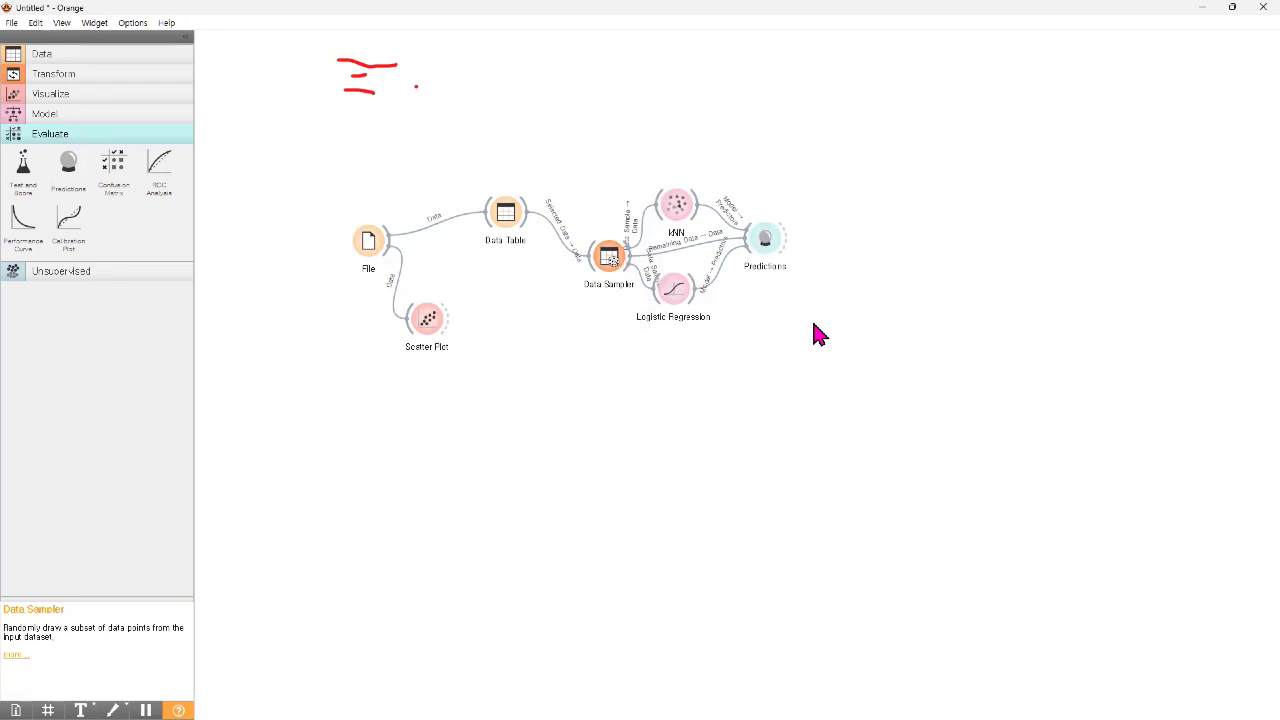
- Reopen the Predictions widget and outline the CA column of the performance scores with a red rectangle
click(768, 238)
double_click(768, 240)
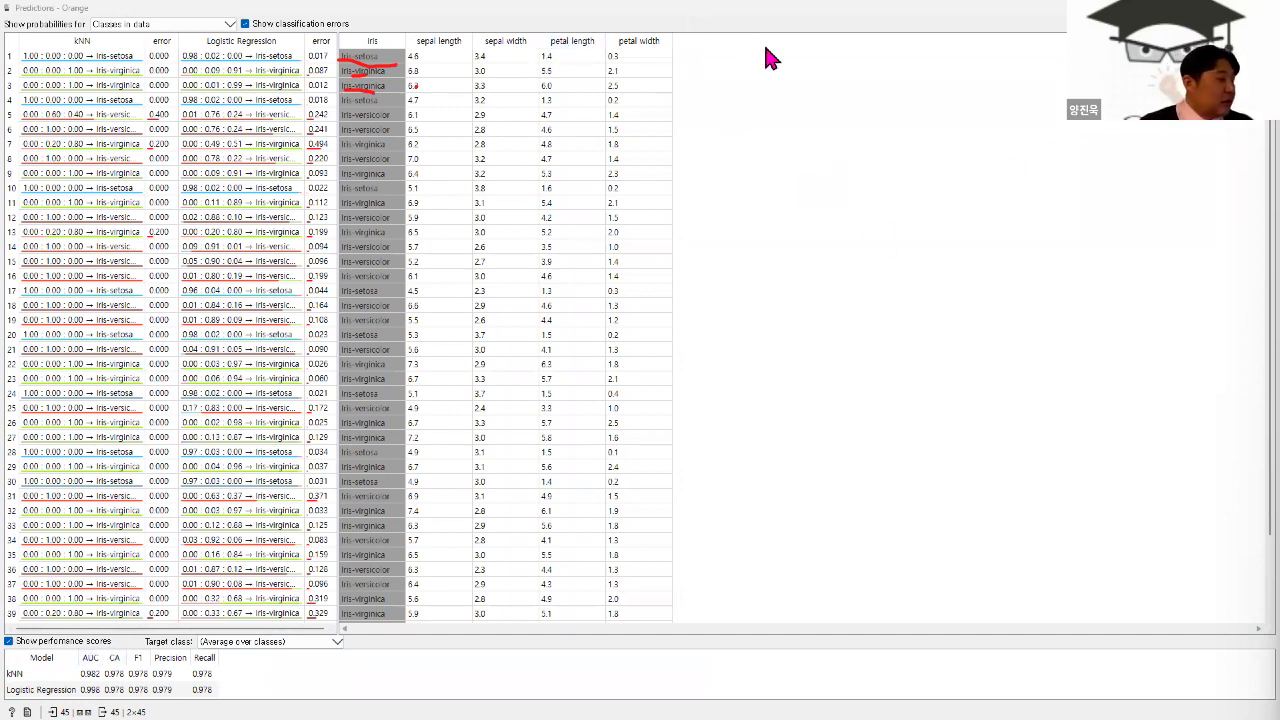
mouse_move(94, 631)
mouse_down()
mouse_move(94, 718)
mouse_move(133, 650)
mouse_move(96, 631)
mouse_up()
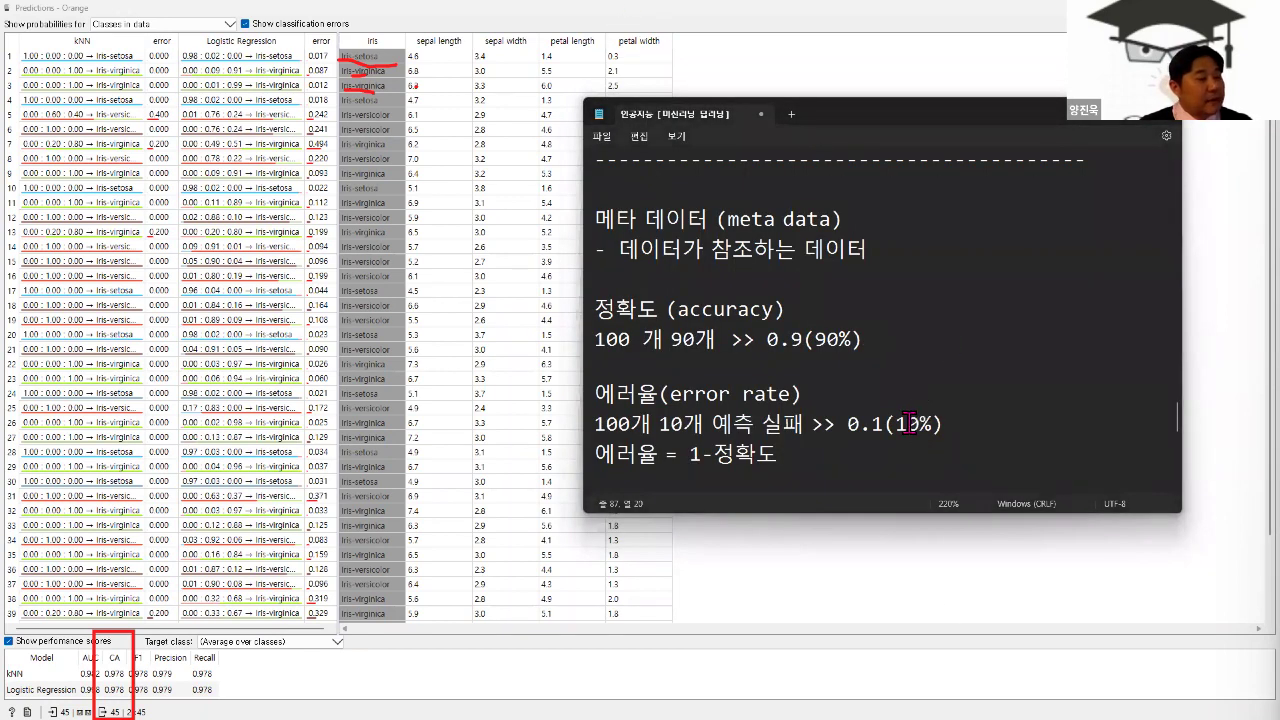
- Return to the Notepad notes and add the heading "CA (분류 정확도 Classification Accuracy)" beneath the error rate formula
scroll(908, 424, down, 1)
click(796, 369)
key(Return)
key(Return)
text(CA (부)
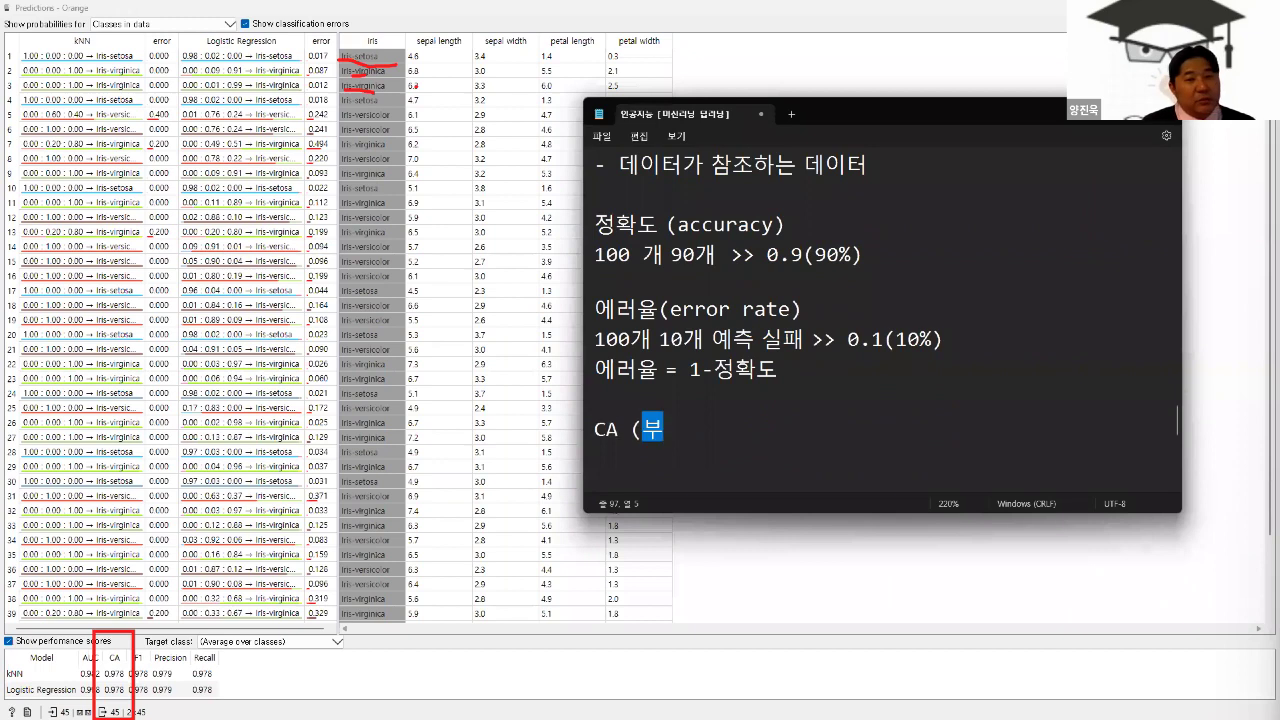
text(ㄴ류 정확)
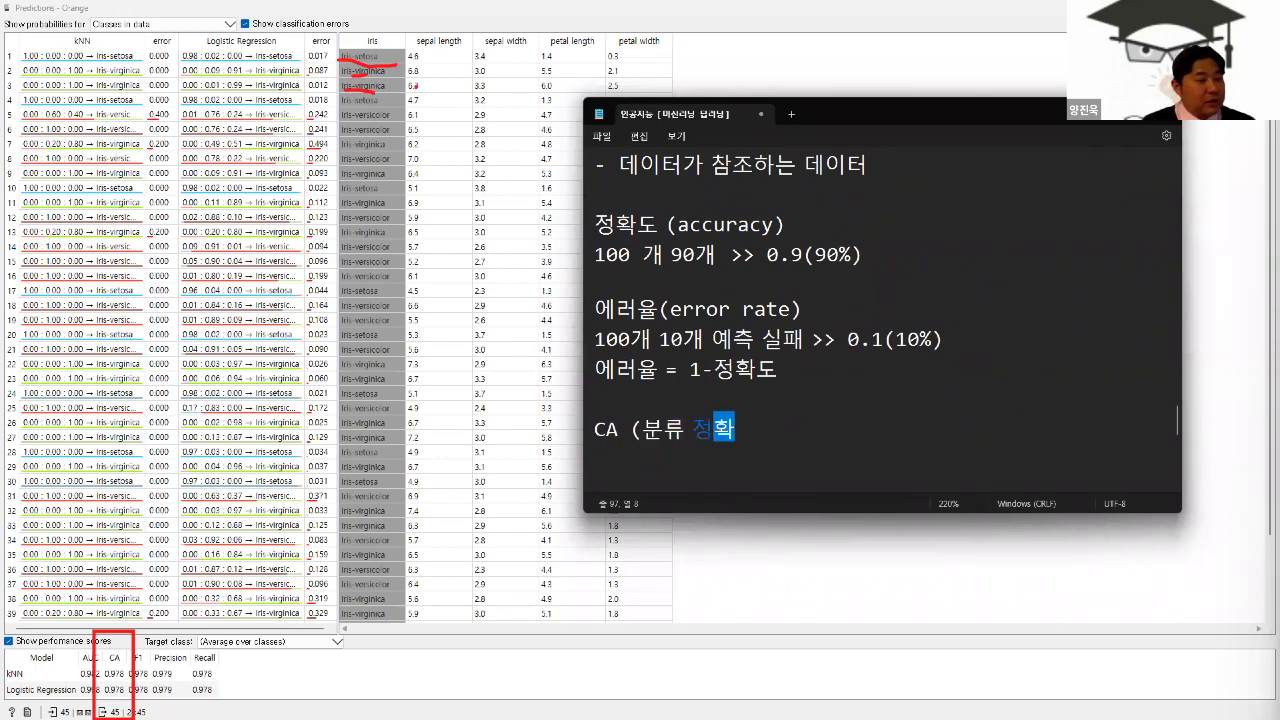
text(도 C)
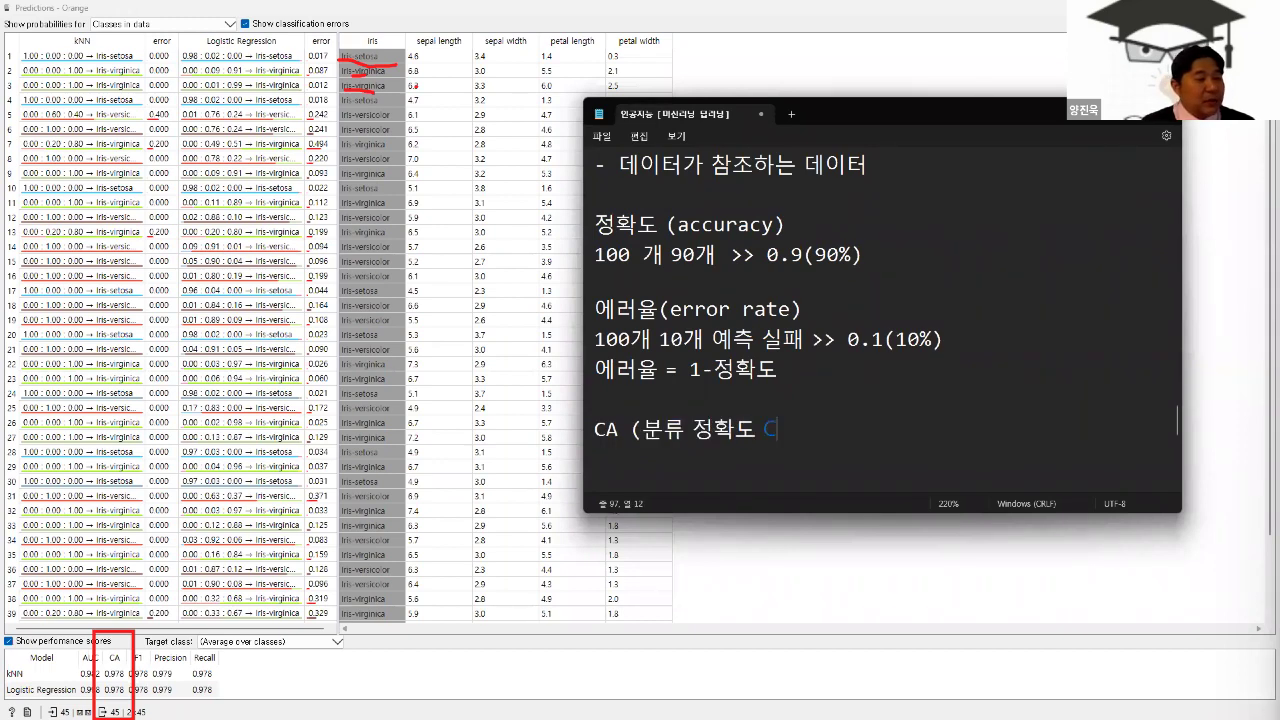
text(lassification )
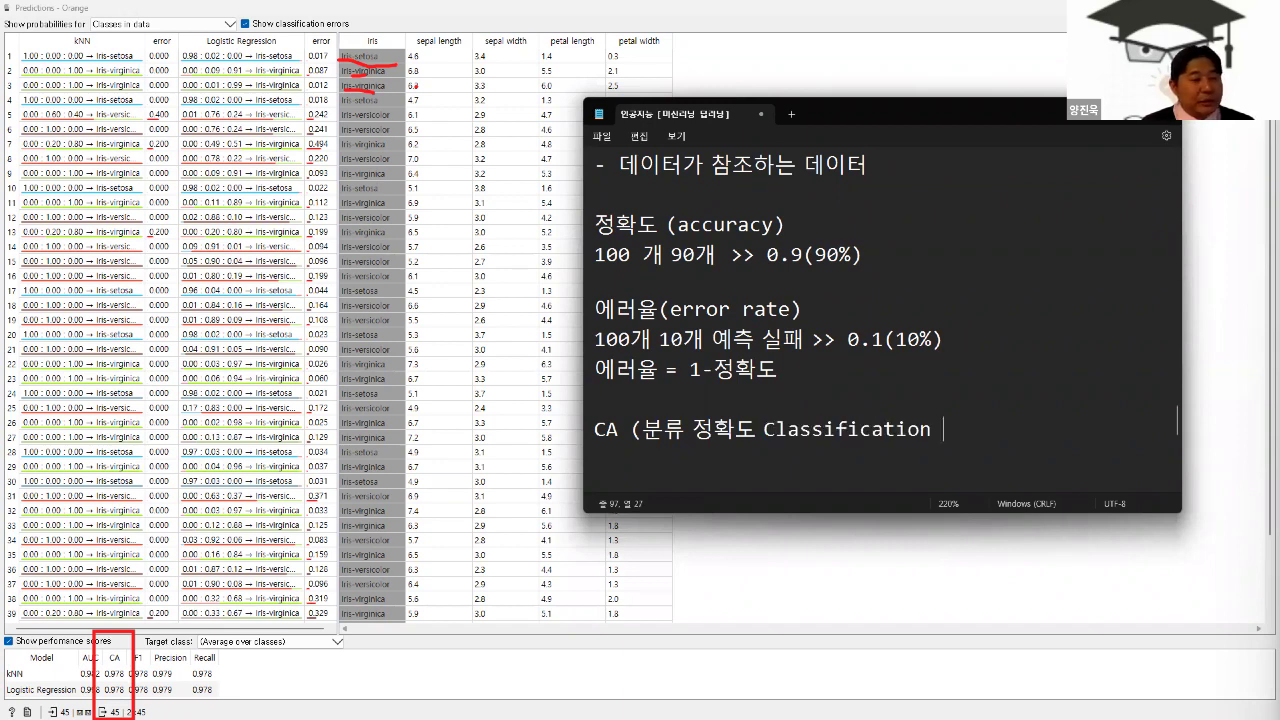
text(Accuracy))
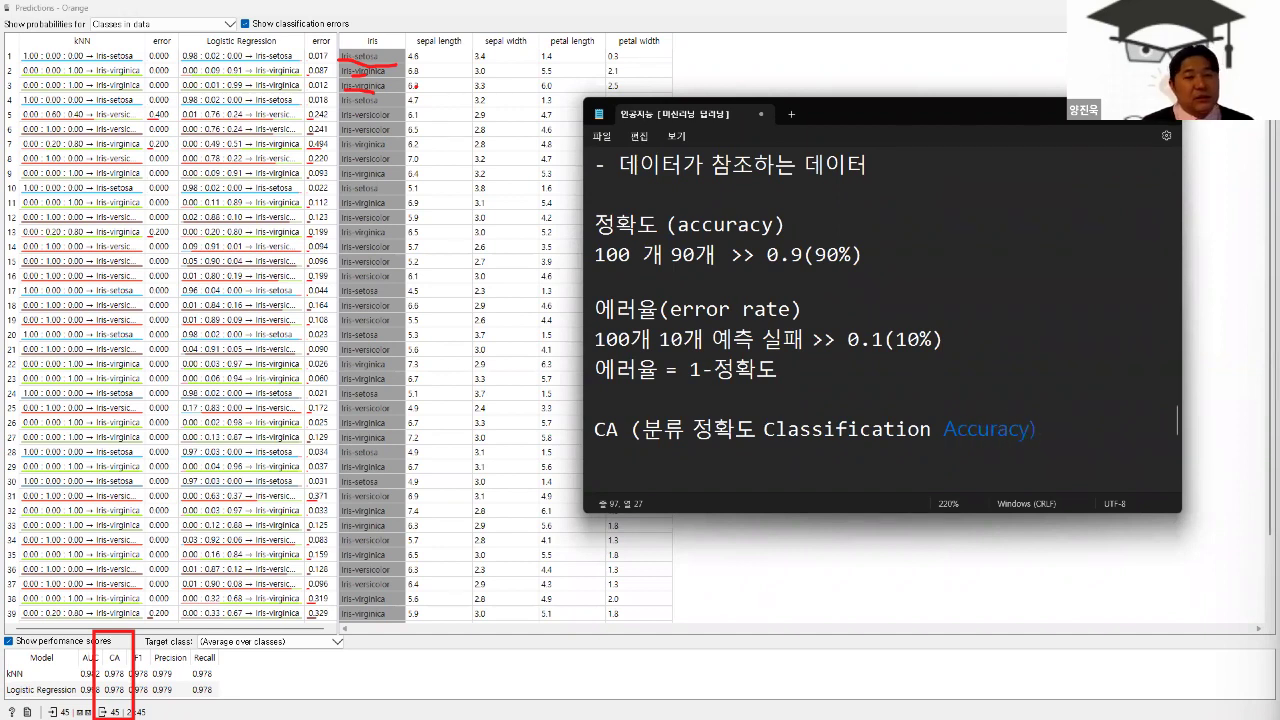
key(Return)
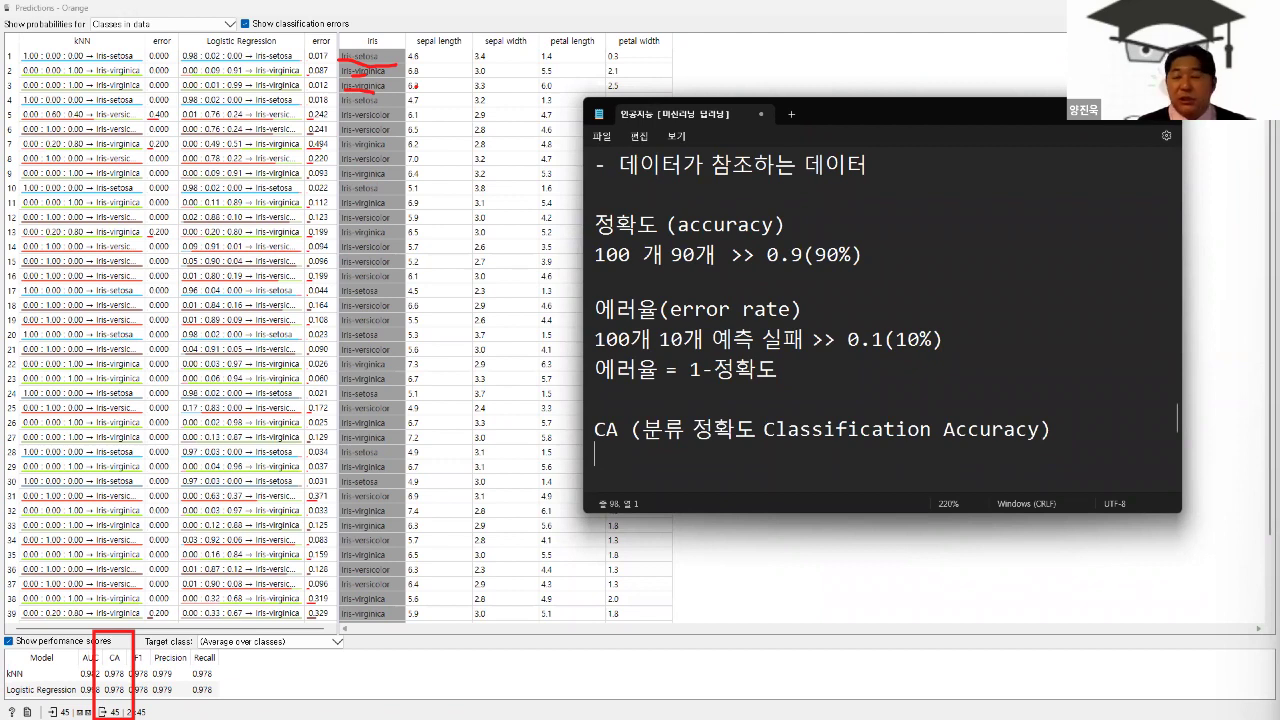
- Add the line "CA : 0.978 >> 97.8%" beneath the classification accuracy heading
scroll(691, 447, down, 1)
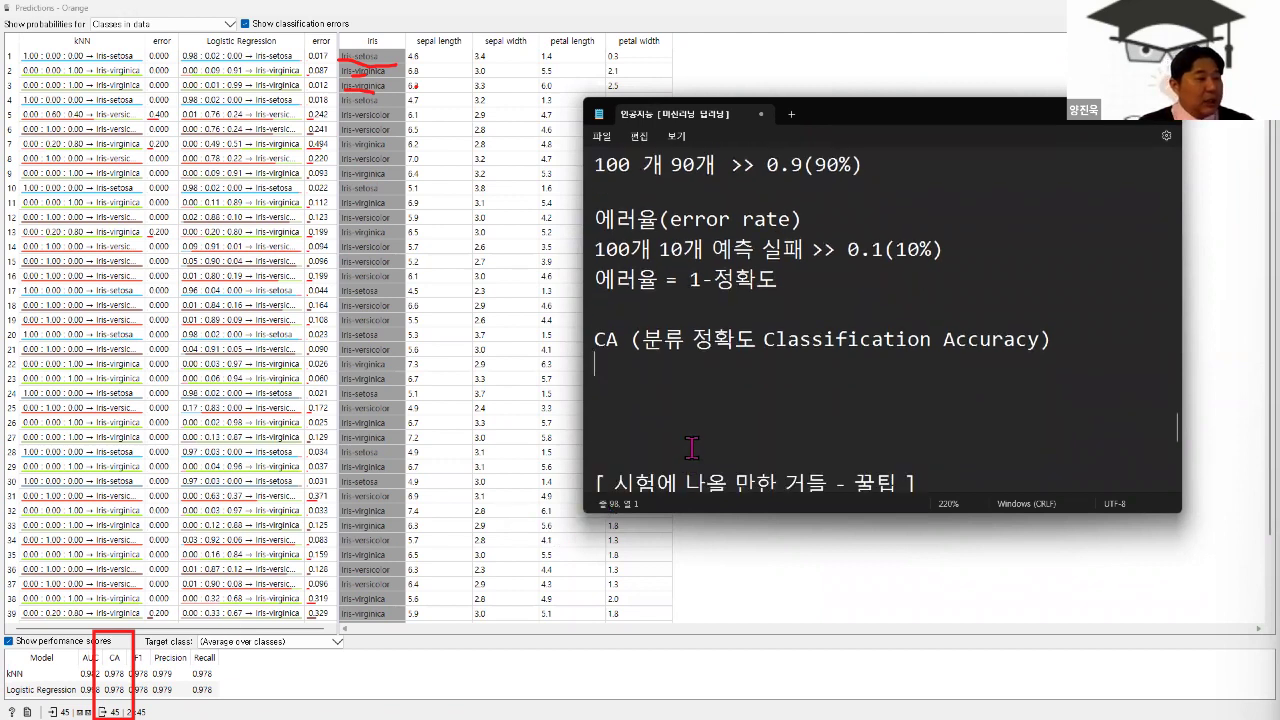
text(ㅊㅁ)
key(BackSpace)
key(BackSpace)
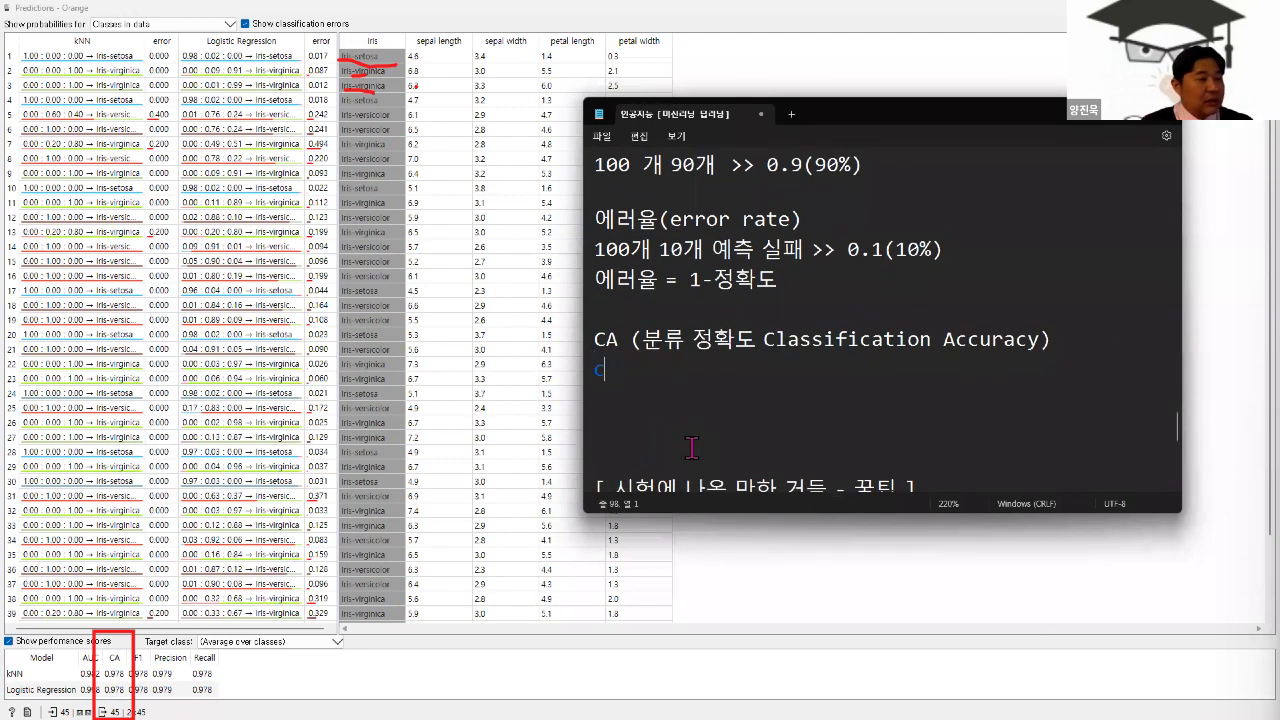
key(Hangul)
text(CA :  0.)
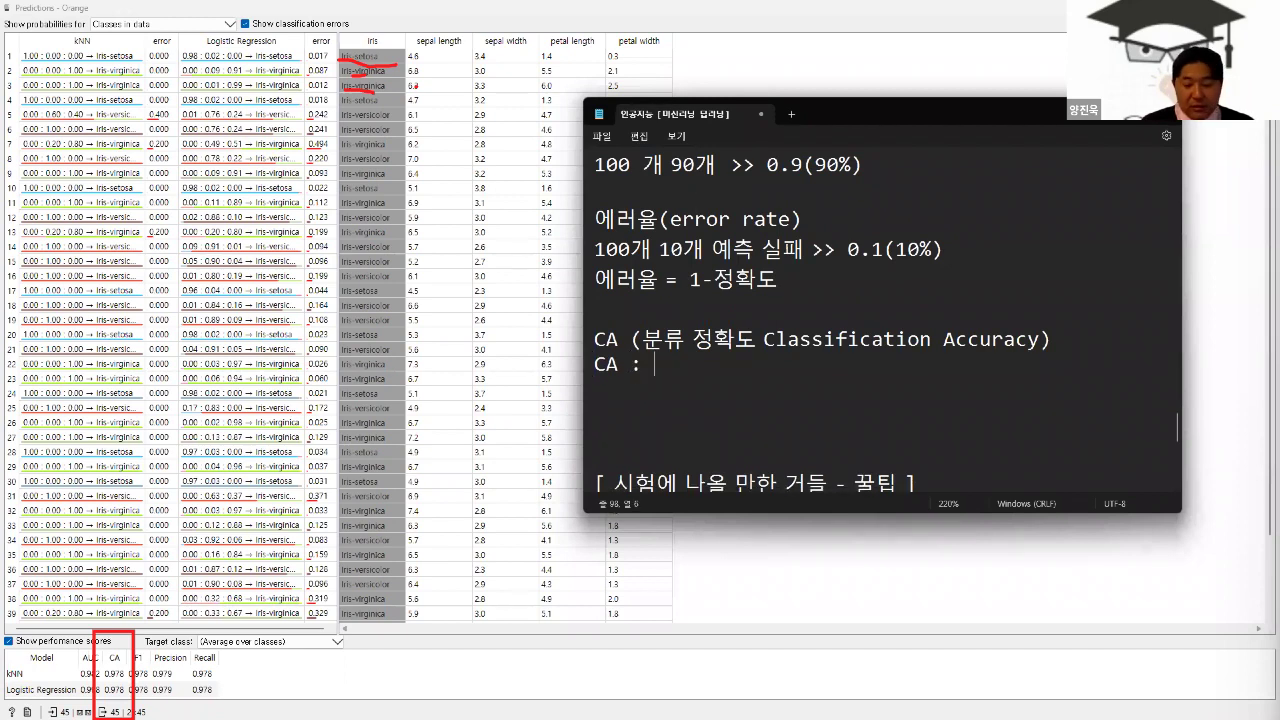
key(BackSpace)
key(BackSpace)
key(BackSpace)
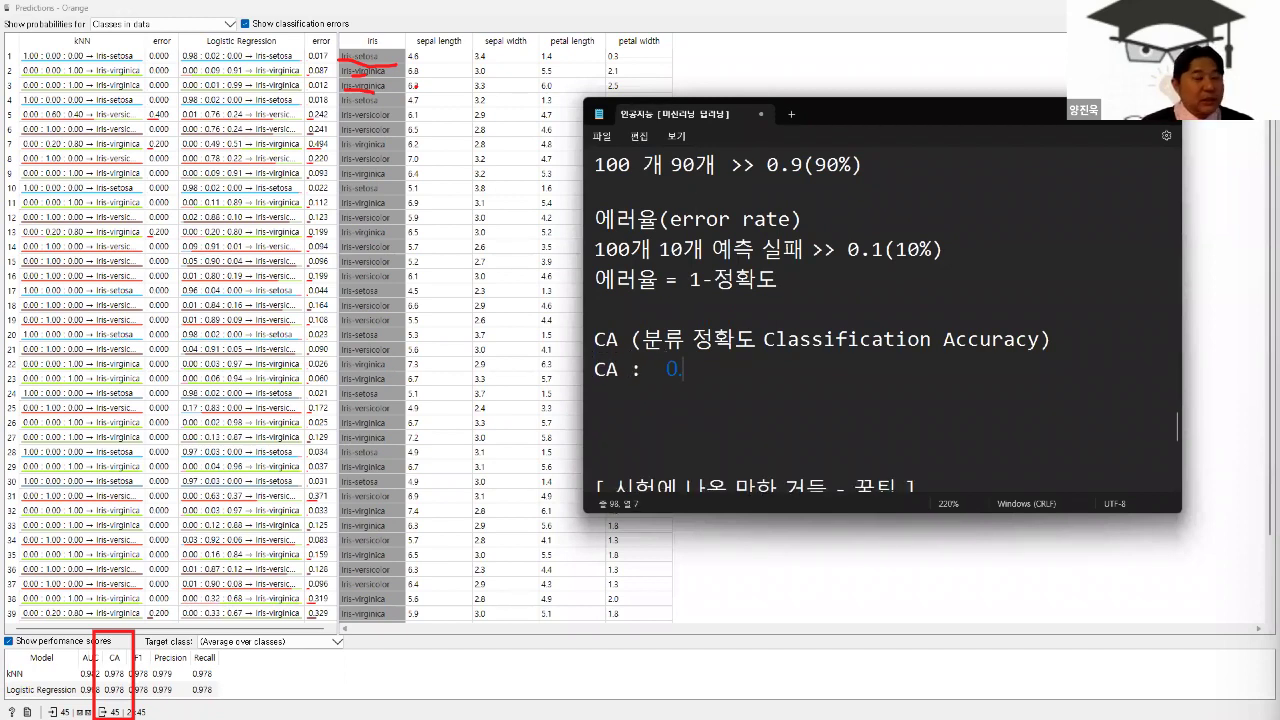
text(0.978)
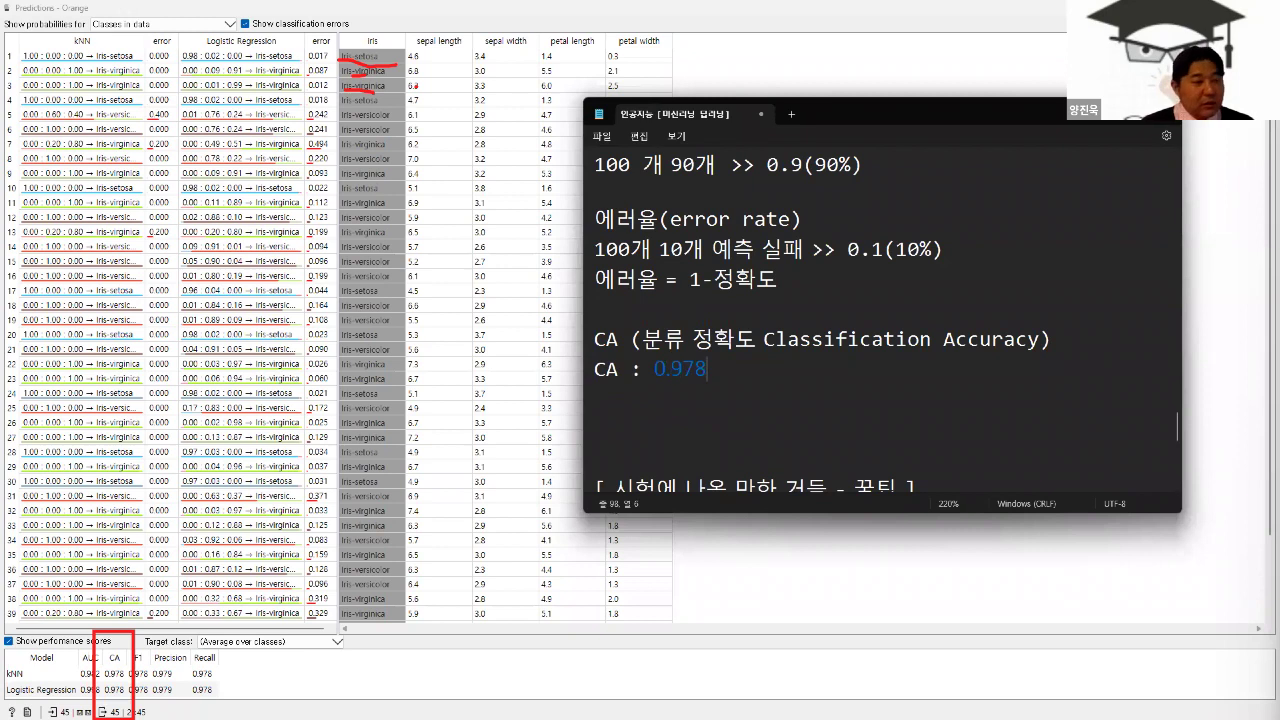
text( >> )
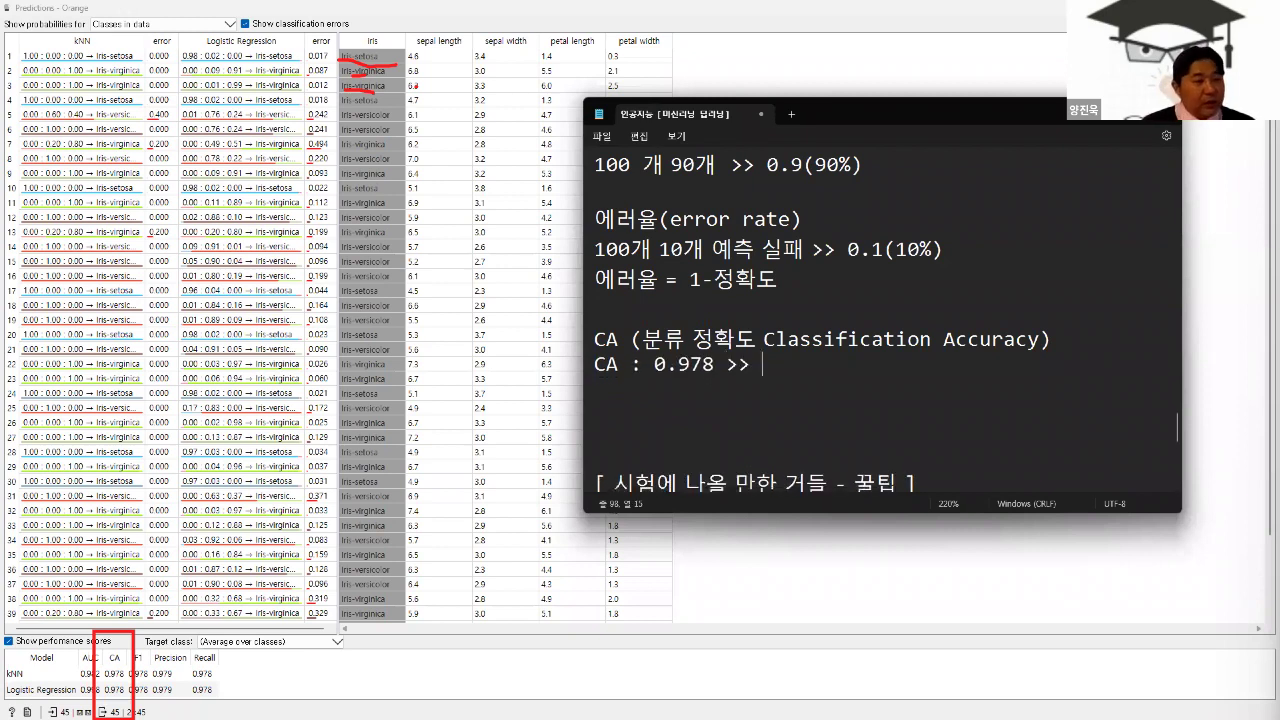
text(97.7)
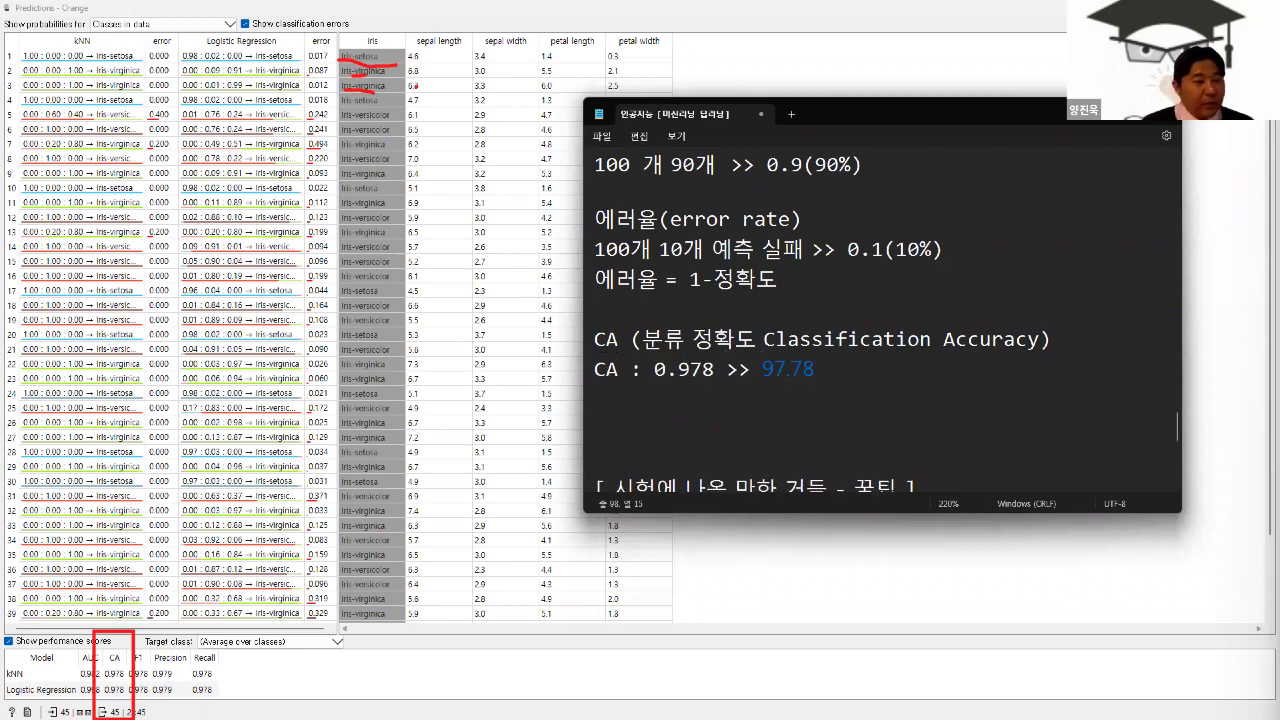
key(BackSpace)
text(8% )
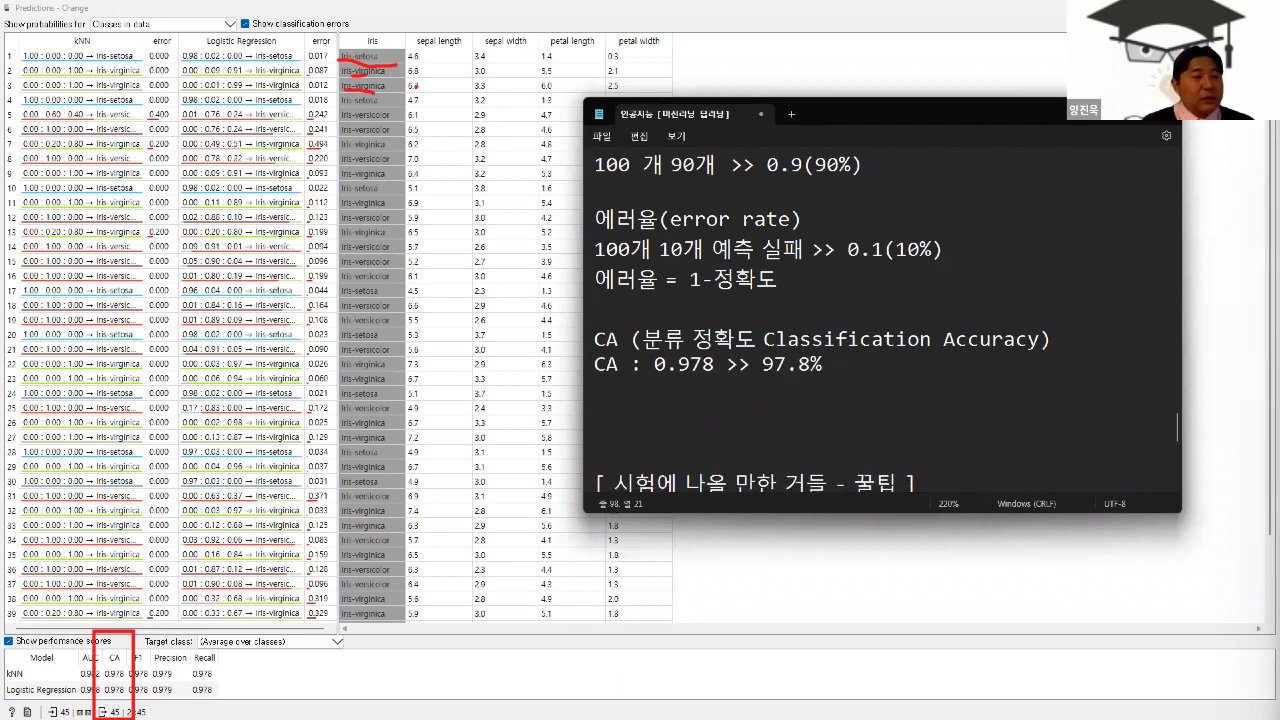
- Append "정확히 분류" to the end of the "CA : 0.978 >> 97.8%" line in the notes
text(정확히 분)
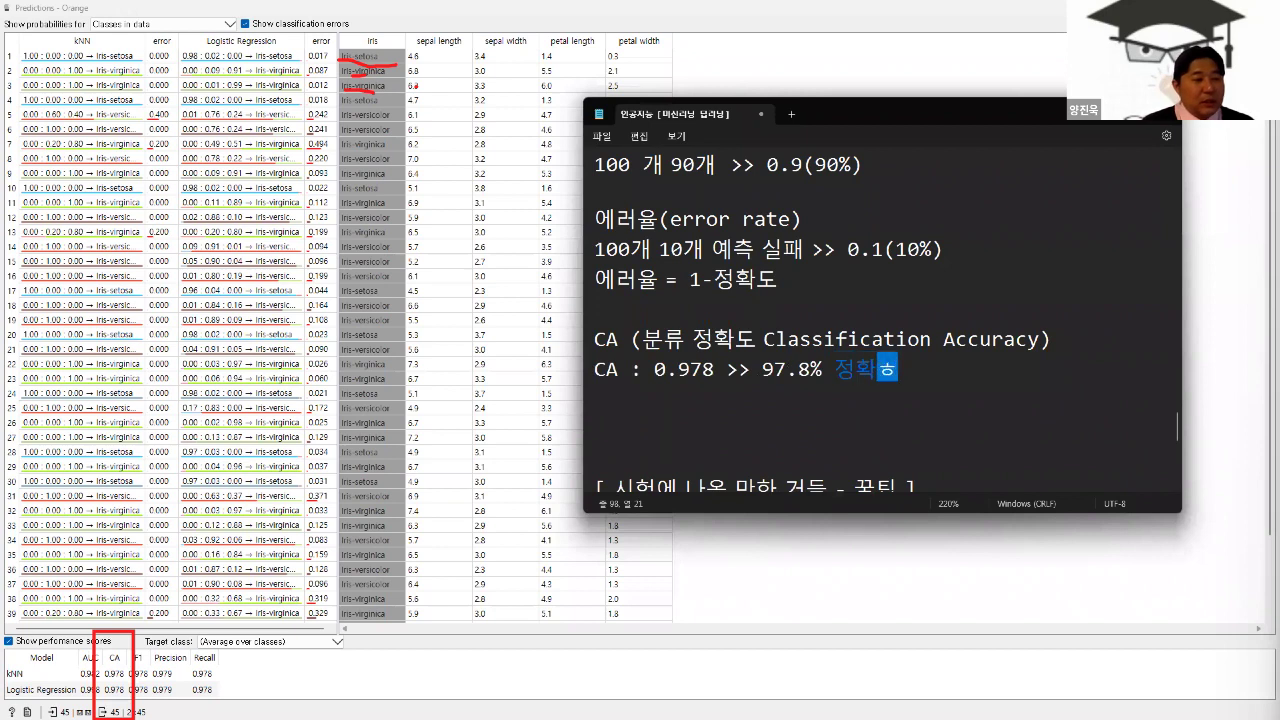
text(류)
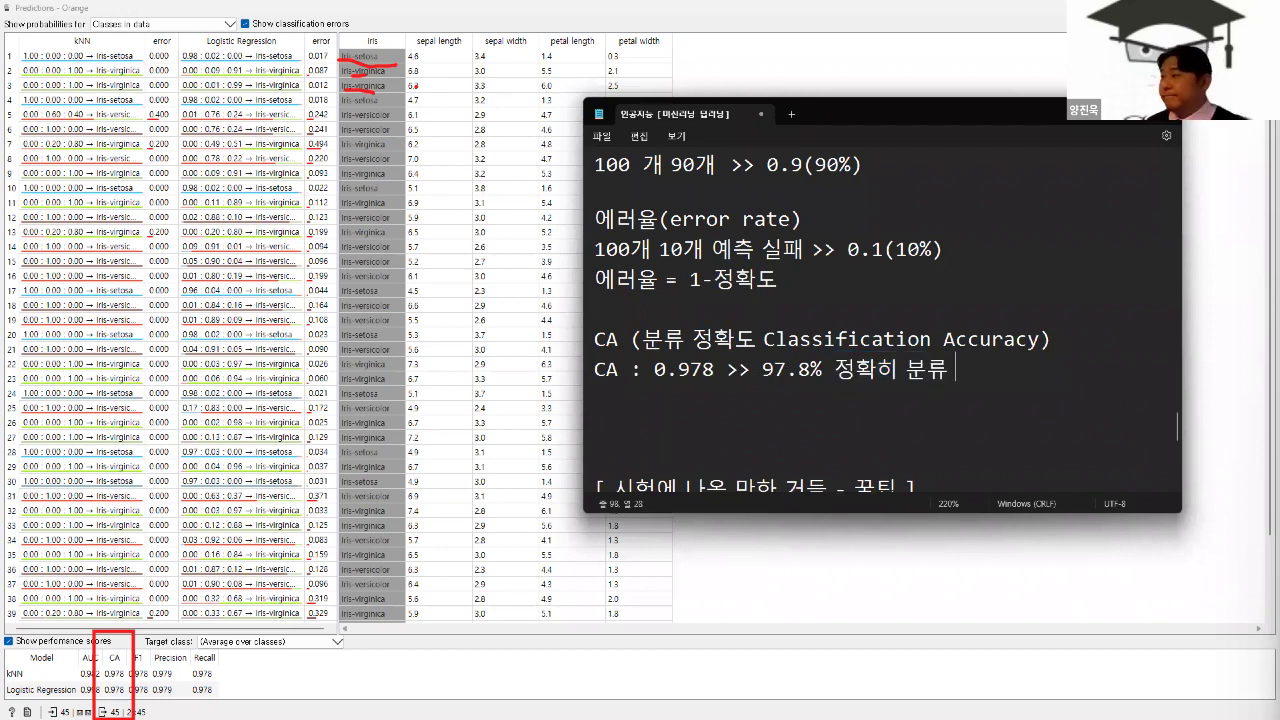
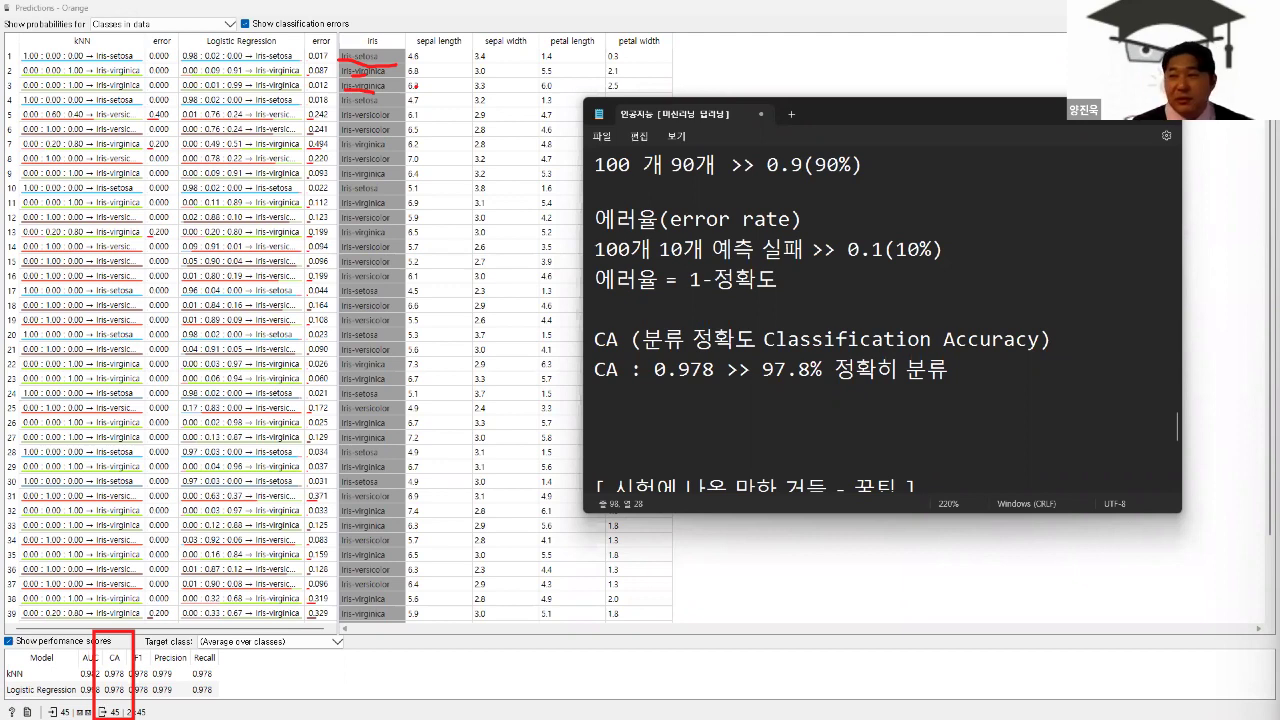
- Select the notes from the CA line back through the training and test data section for review, and return to the Predictions table
click(587, 188)
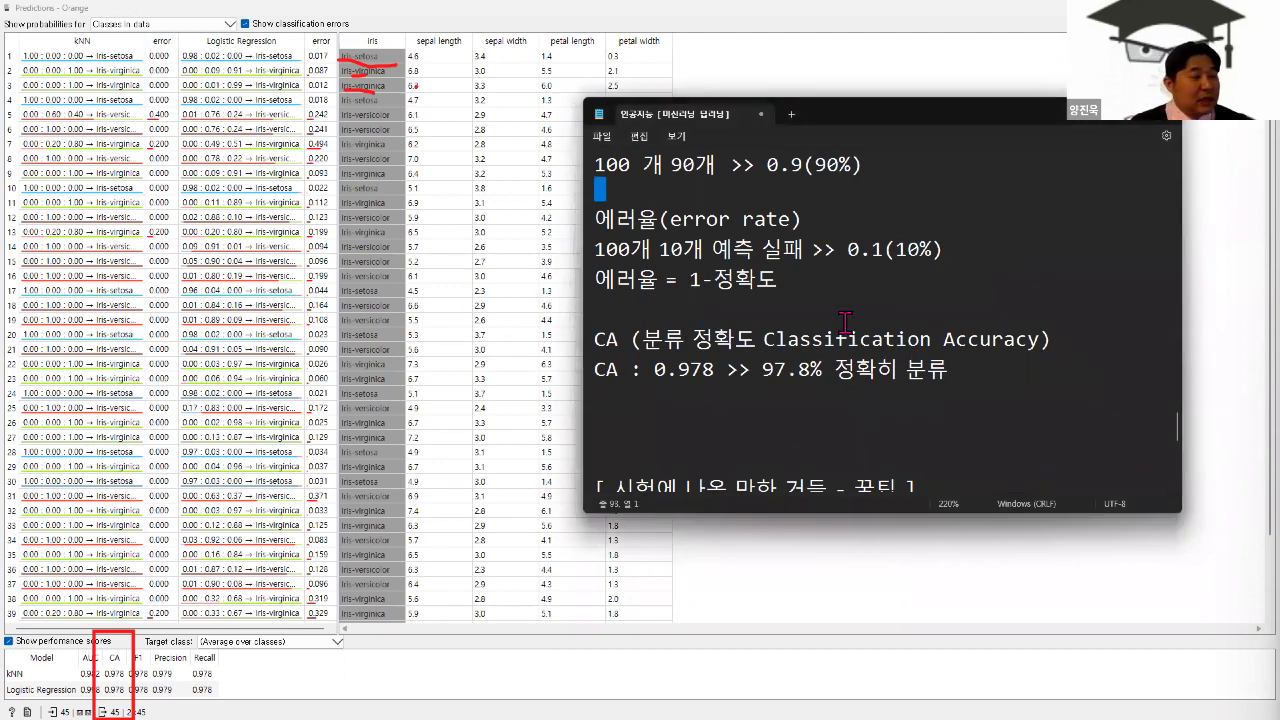
drag(969, 376, 520, 107)
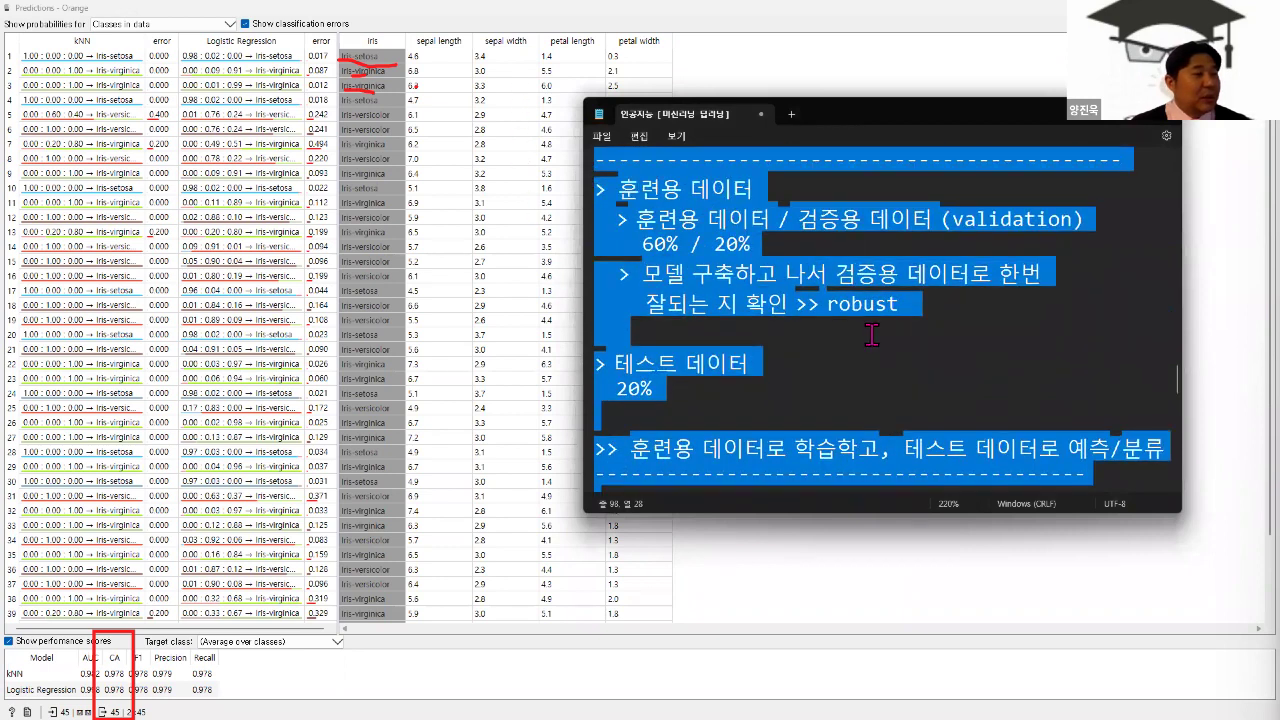
click(120, 256)
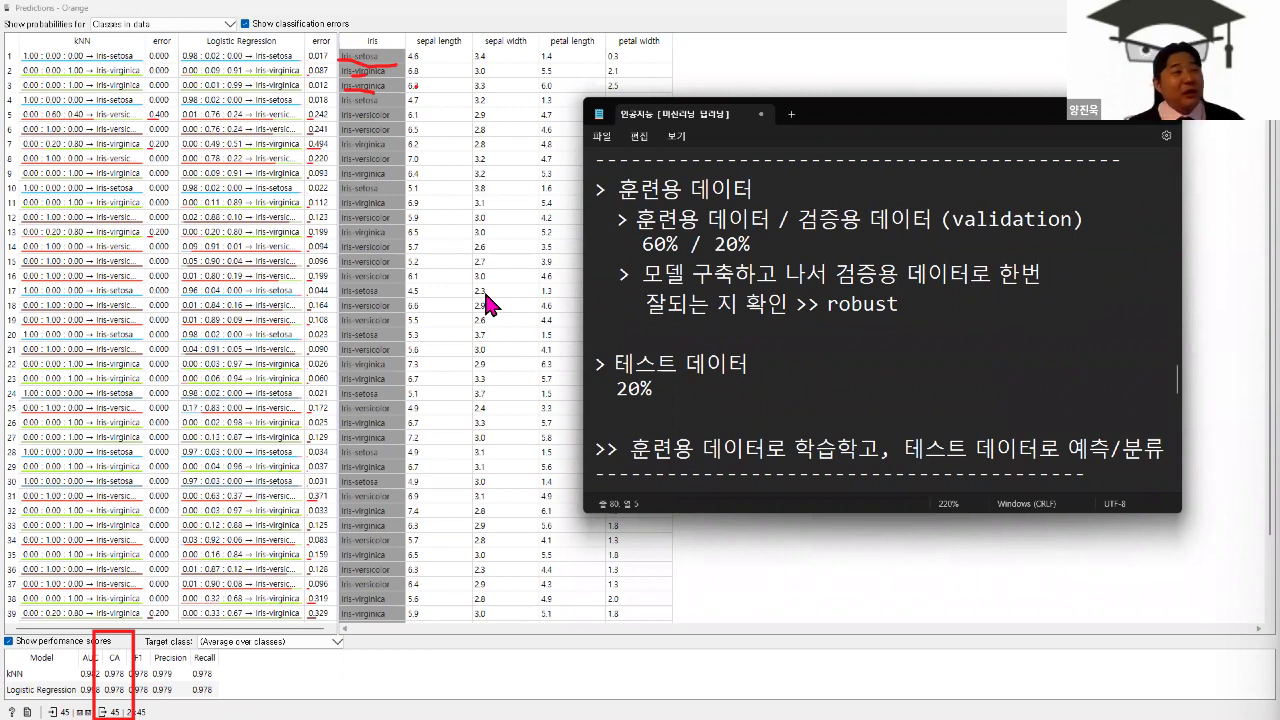
click(488, 250)
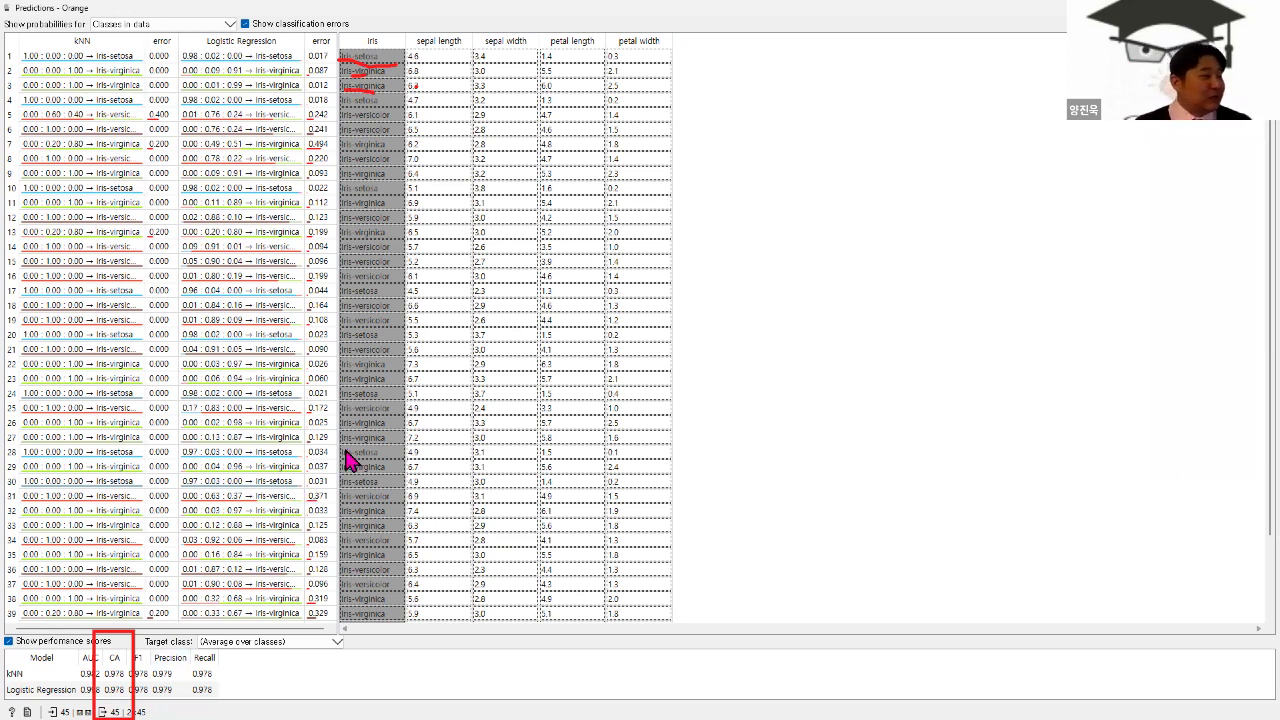
- Clear the red annotations from the Predictions view and draw a red curve across the area beneath the performance scores
key(Escape)
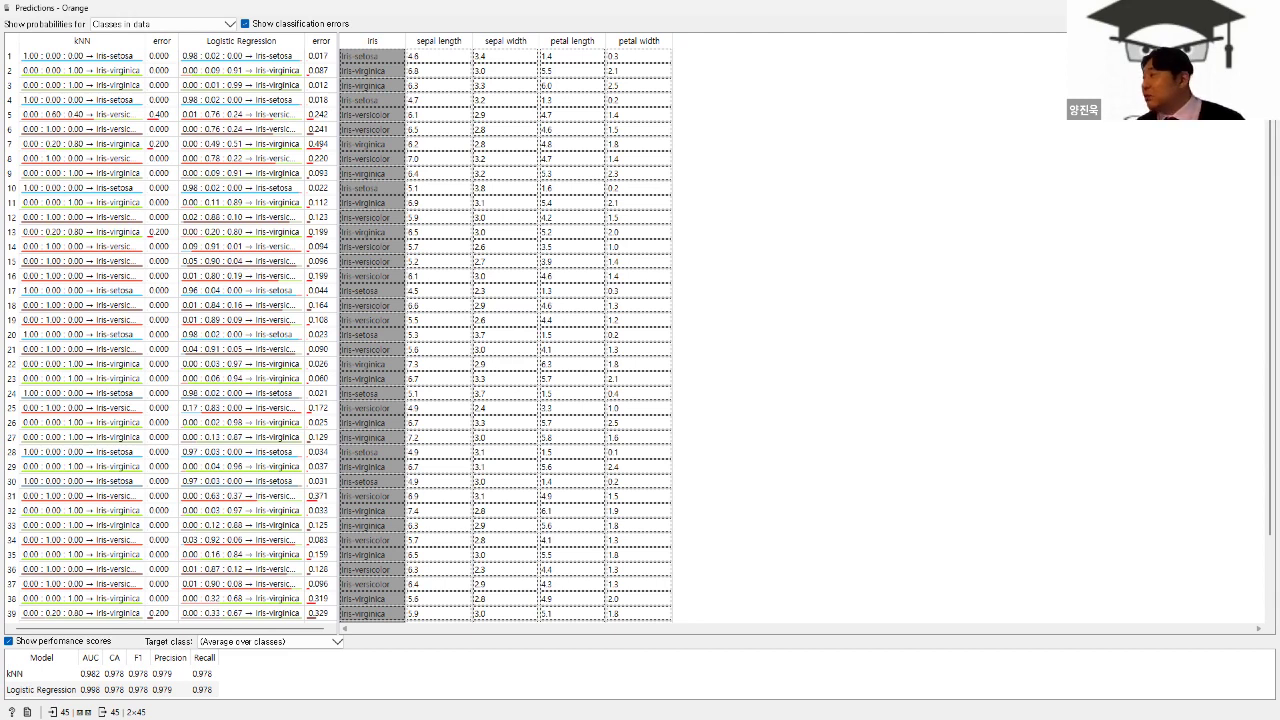
drag(548, 719, 104, 710)
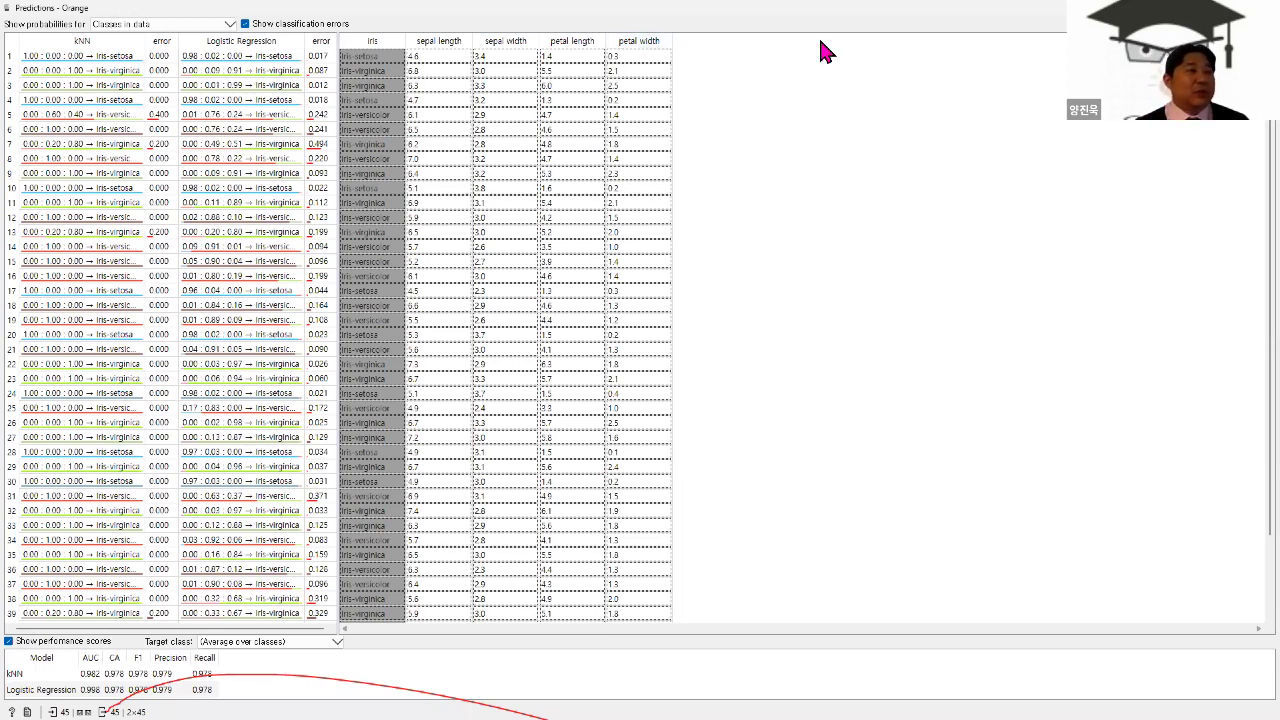
key(ctrl+p)
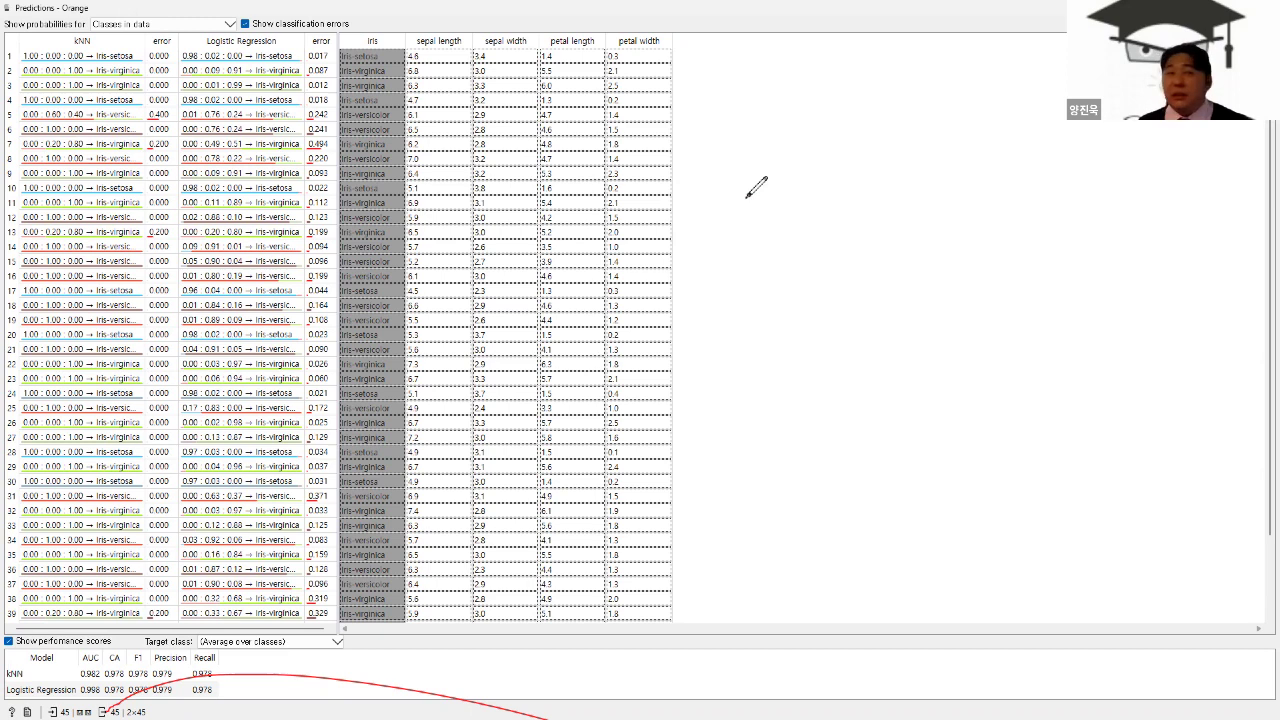
key(ctrl+p)
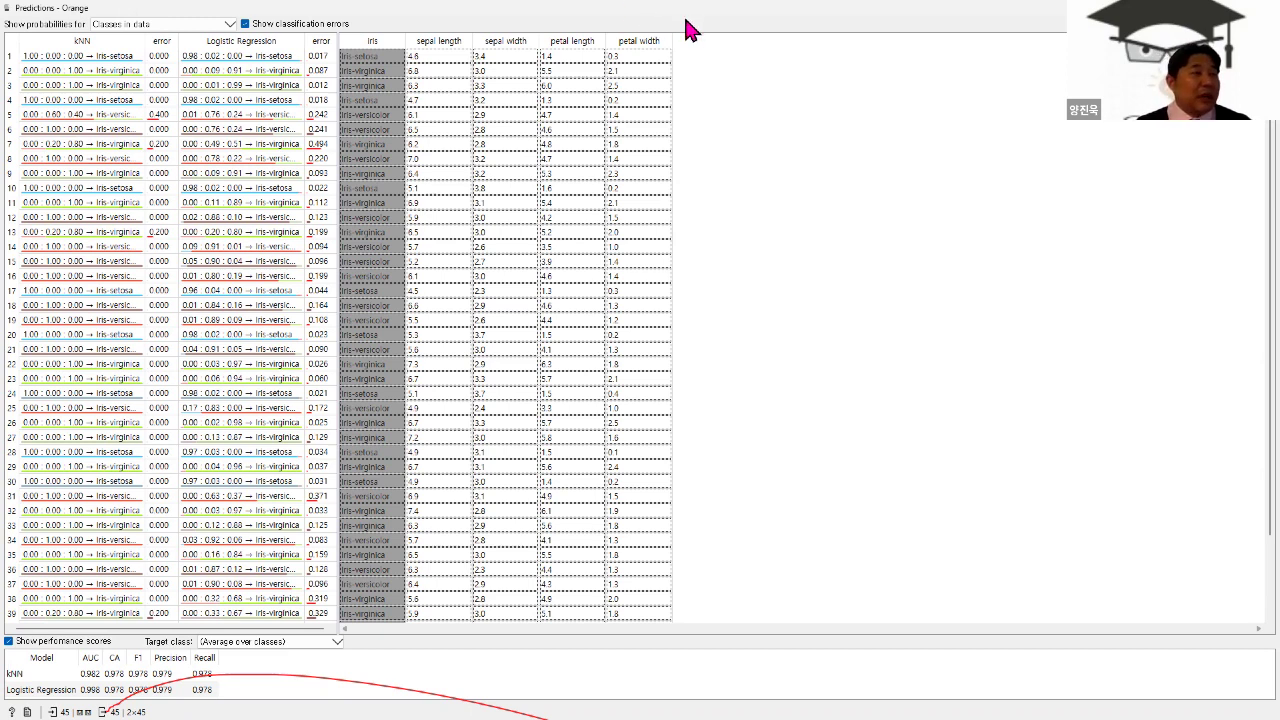
- Add the text annotation "66.6%" in the empty area beside the Predictions data table
key(ctrl+t)
click(744, 210)
text(6.6)
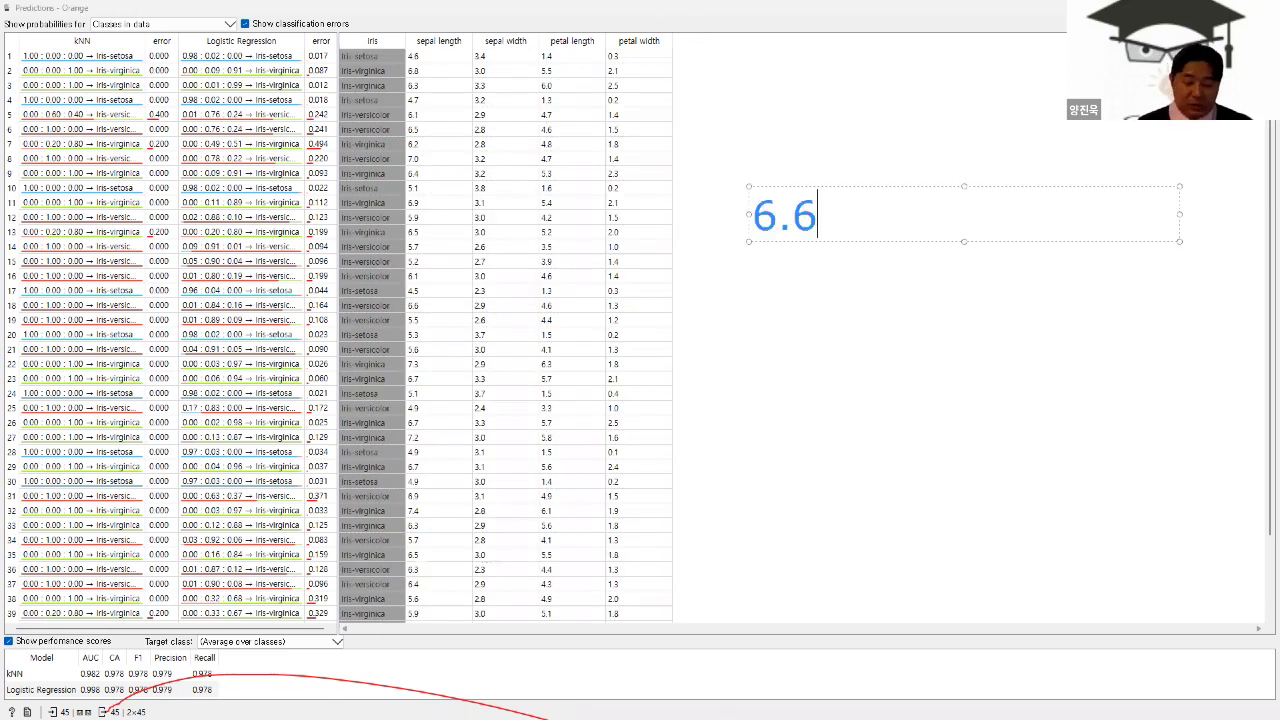
key(BackSpace)
key(BackSpace)
text(6.6)
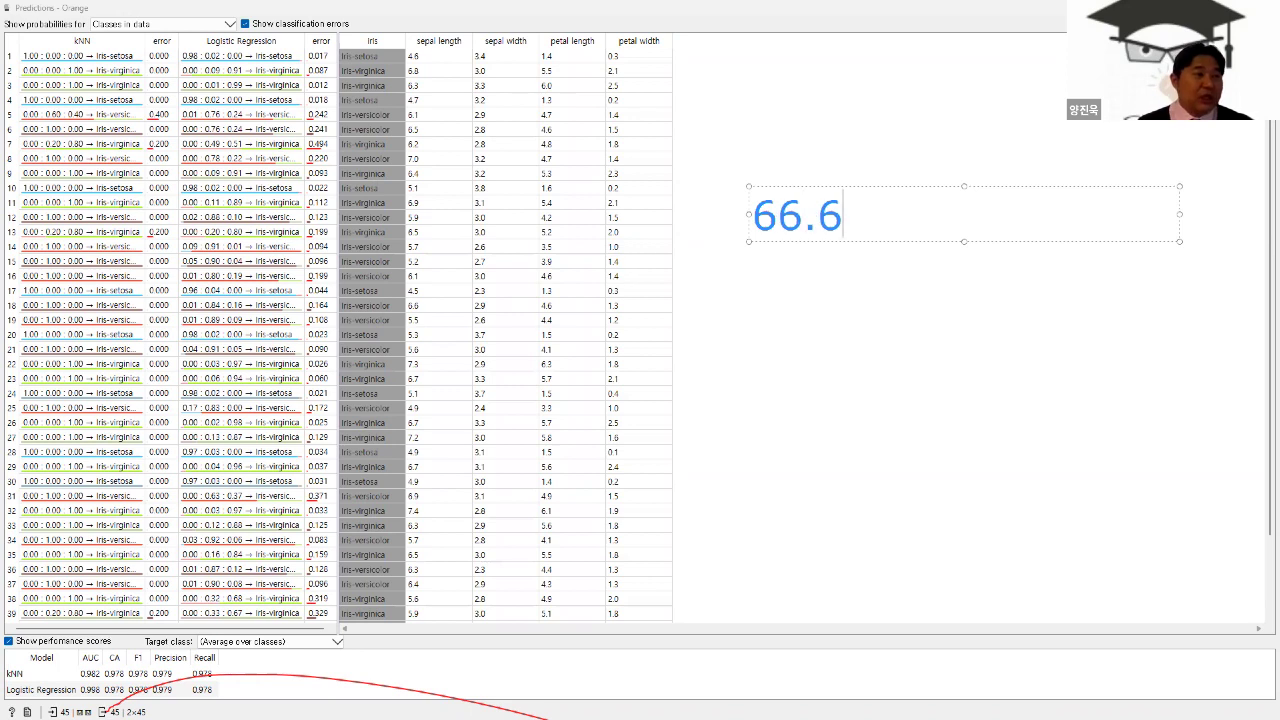
text(%)
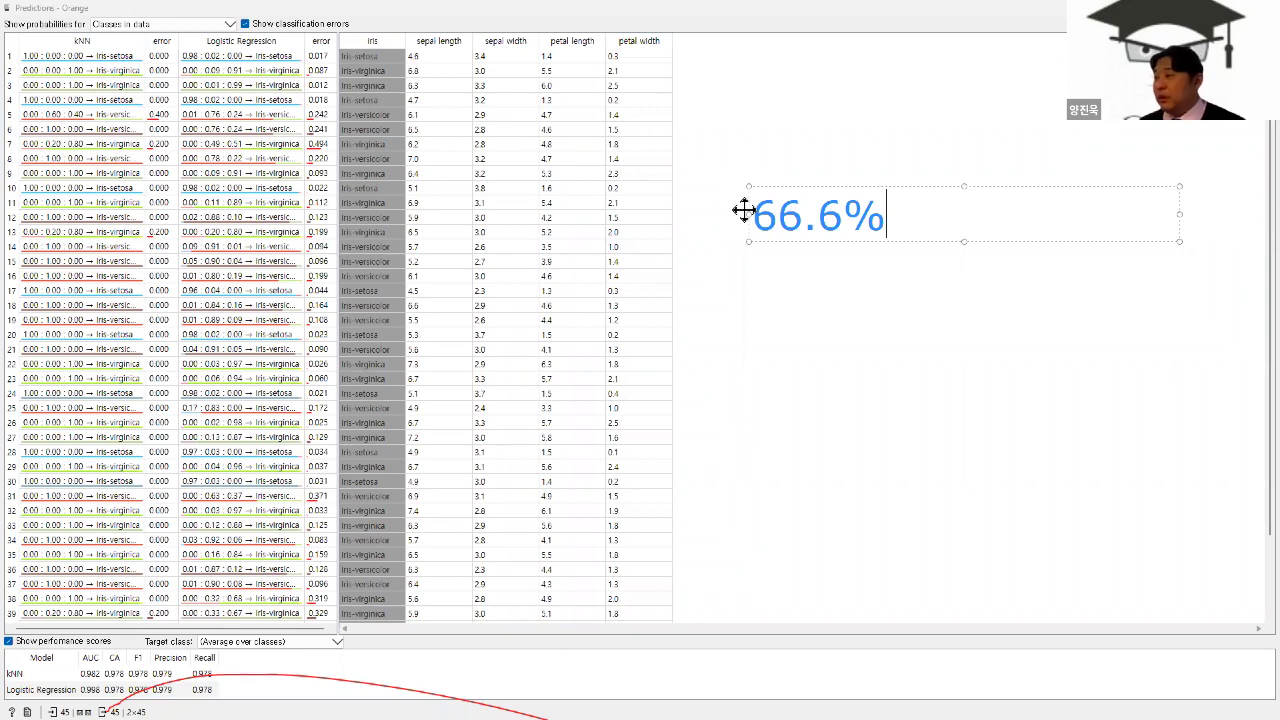
- Erase the text of the "66.6%" annotation
key(BackSpace)
key(BackSpace)
key(BackSpace)
key(BackSpace)
key(BackSpace)
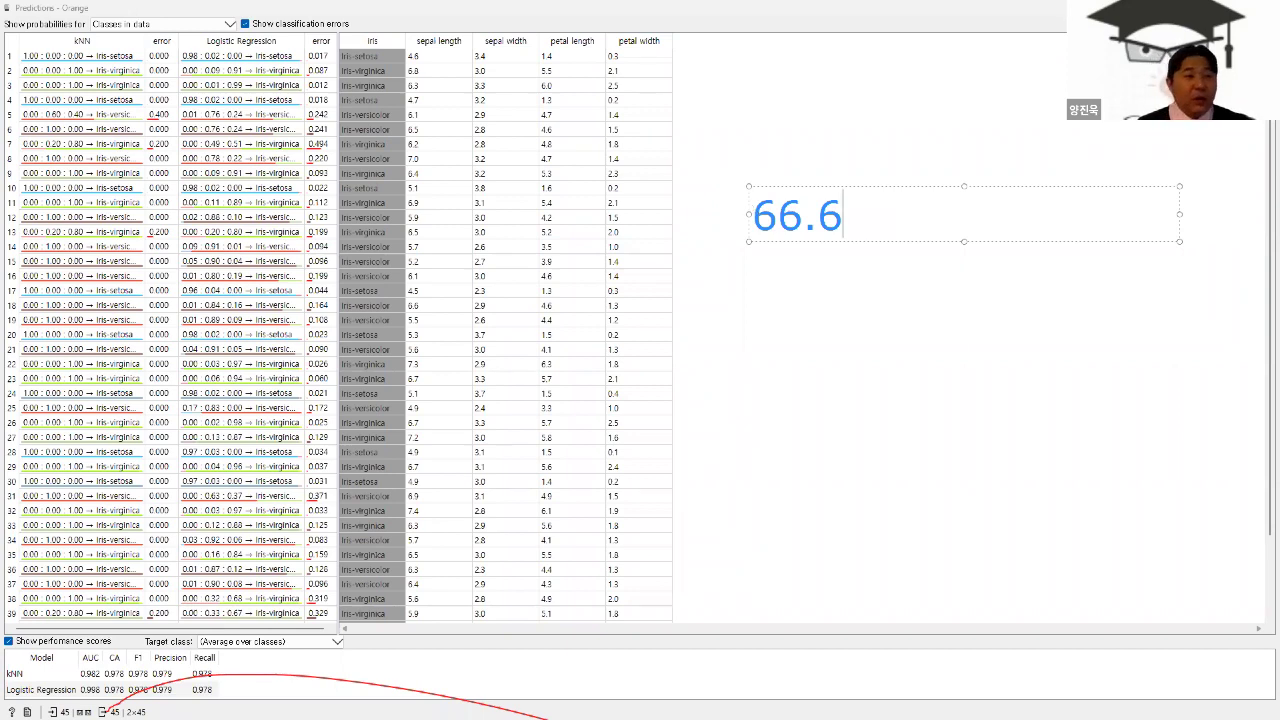